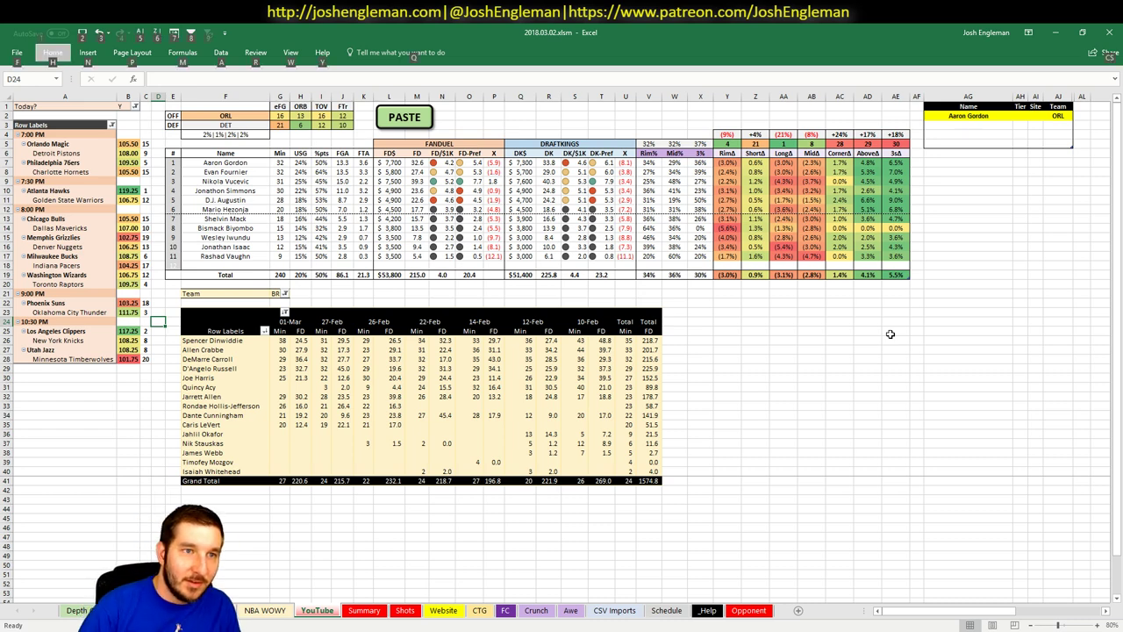
left_click(649, 302)
left_click(683, 301)
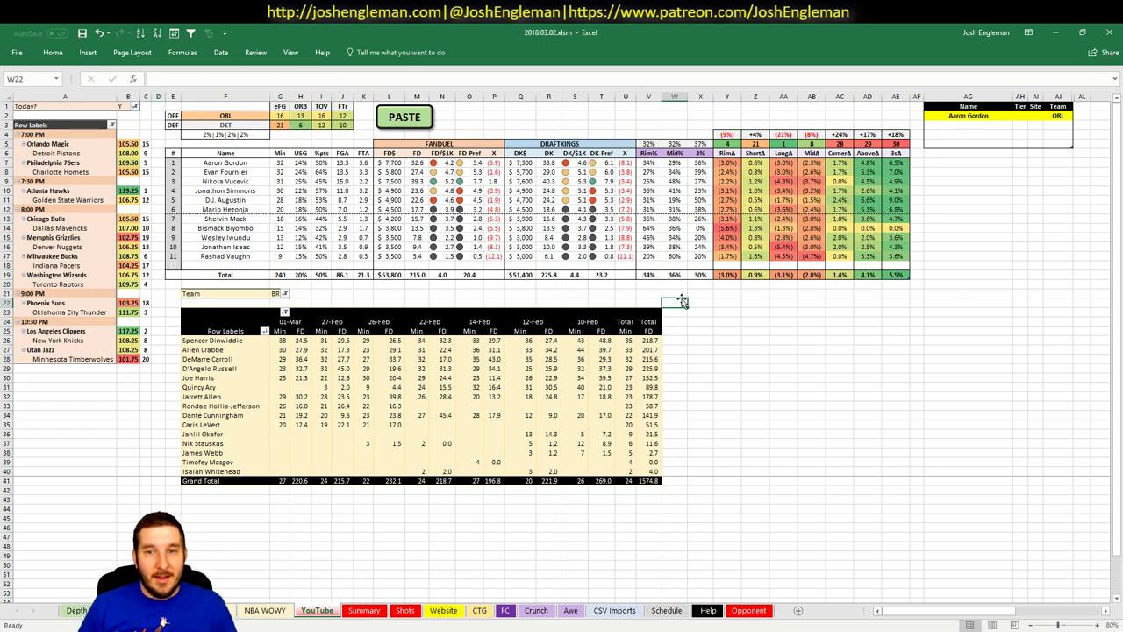
left_click(684, 294)
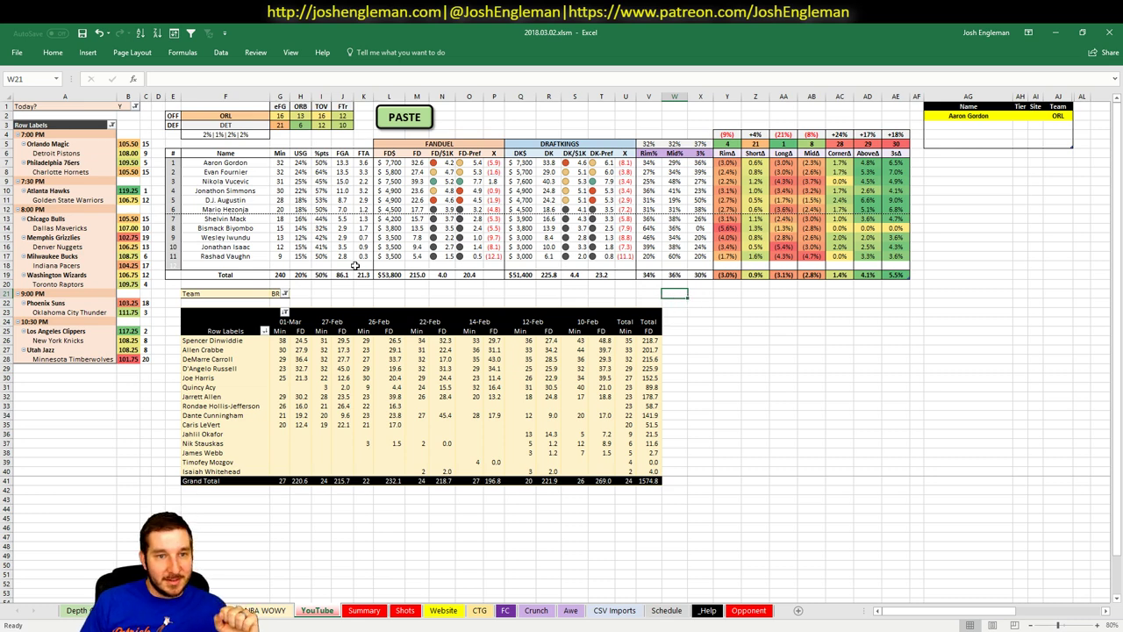
left_click(326, 295)
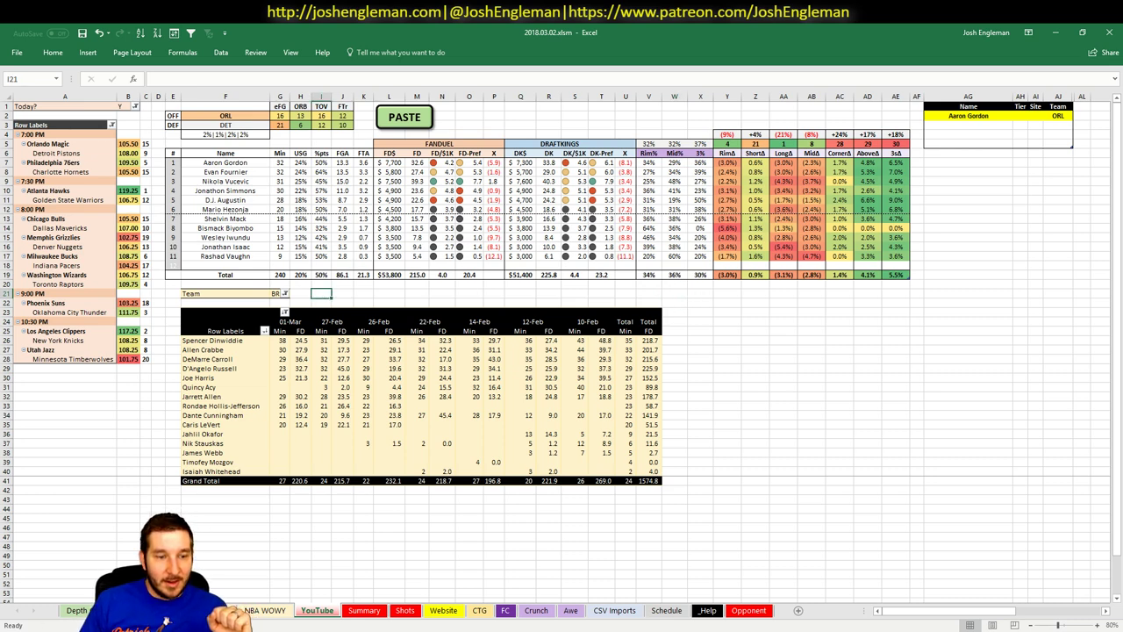
- Switch to the browser, load ESPN in a new tab and open the Lakers vs. Heat box score from March 1
key("alt+Tab")
key("ctrl+t")
left_click(421, 68)
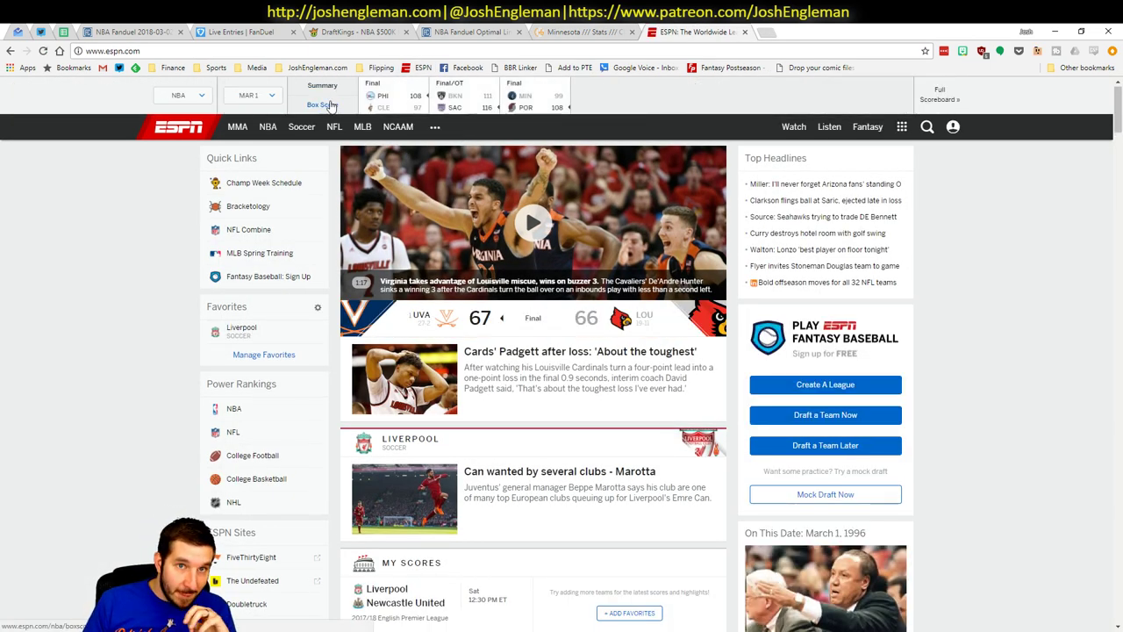
left_click(323, 104)
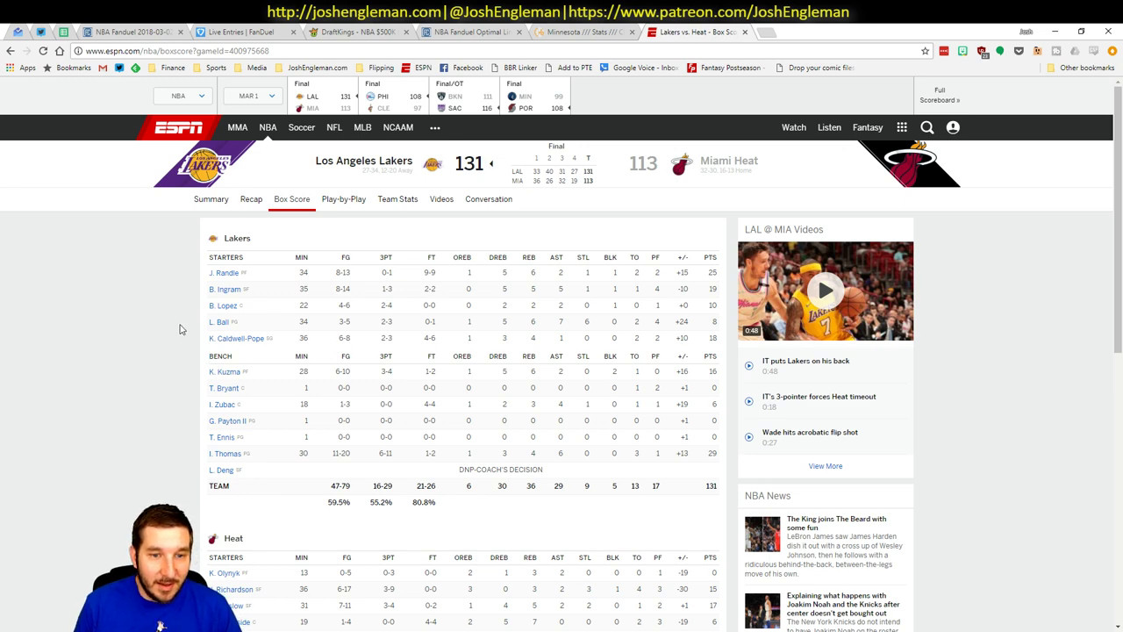
- Examine the Lakers and Heat player minutes and shooting statistics throughout the box score
scroll(334, 478, "down", 4)
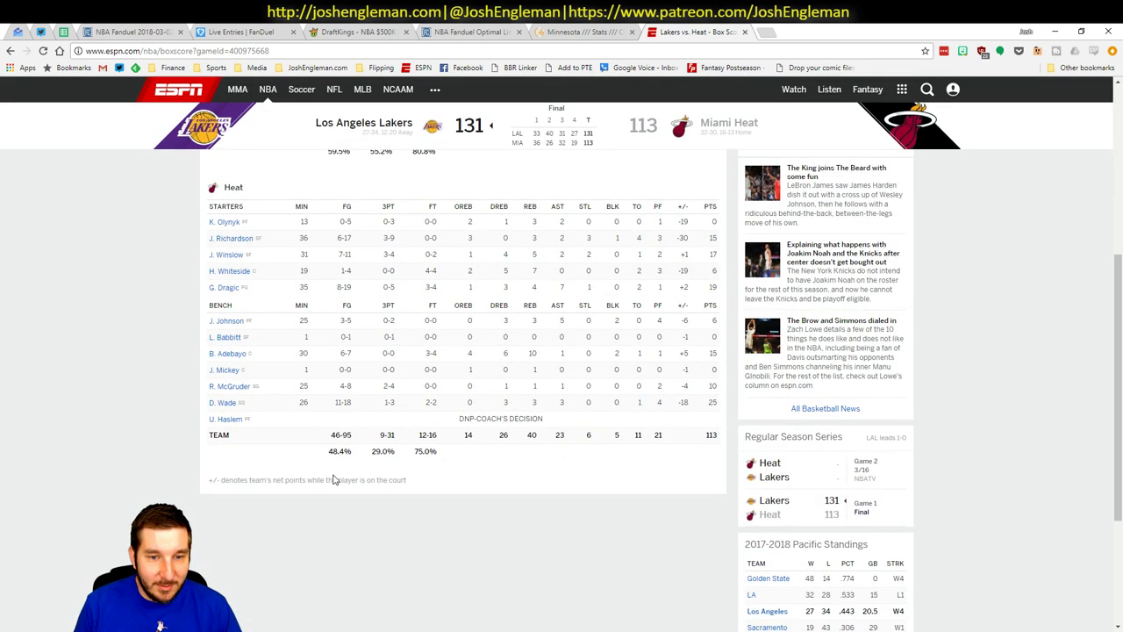
scroll(333, 479, "up", 3)
scroll(333, 478, "down", 3)
scroll(333, 478, "up", 1)
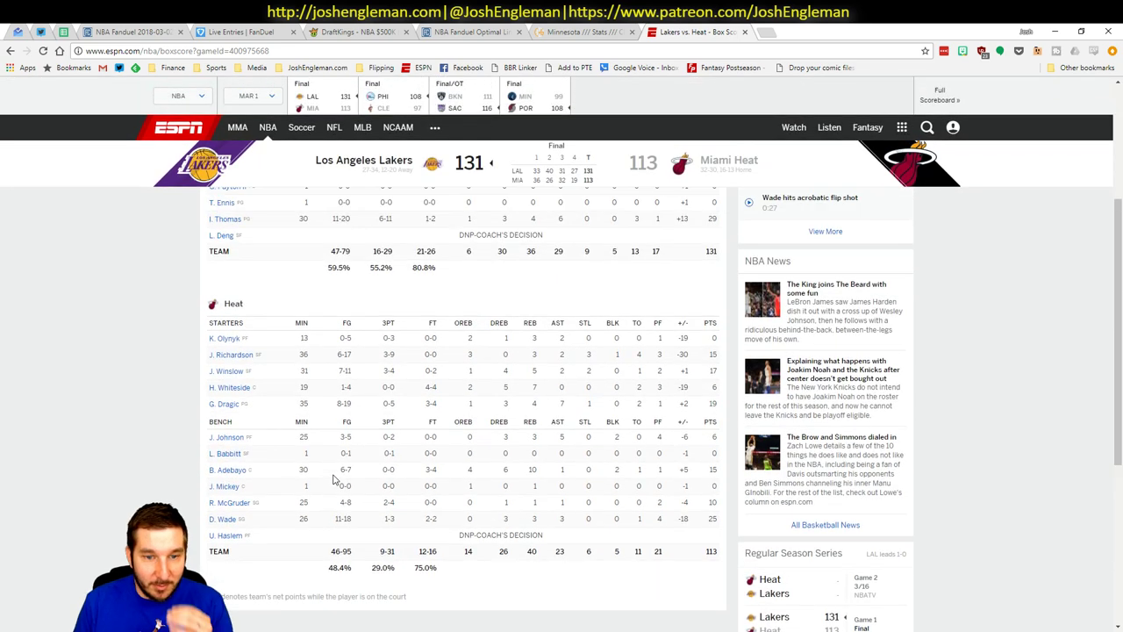
scroll(334, 478, "up", 3)
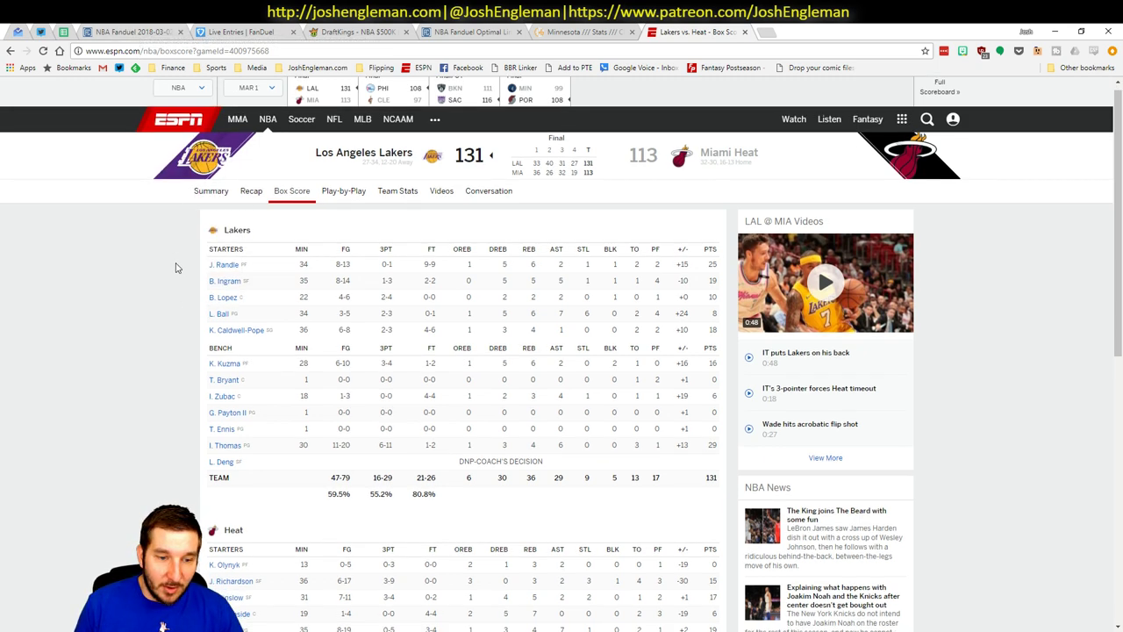
scroll(176, 268, "down", 1)
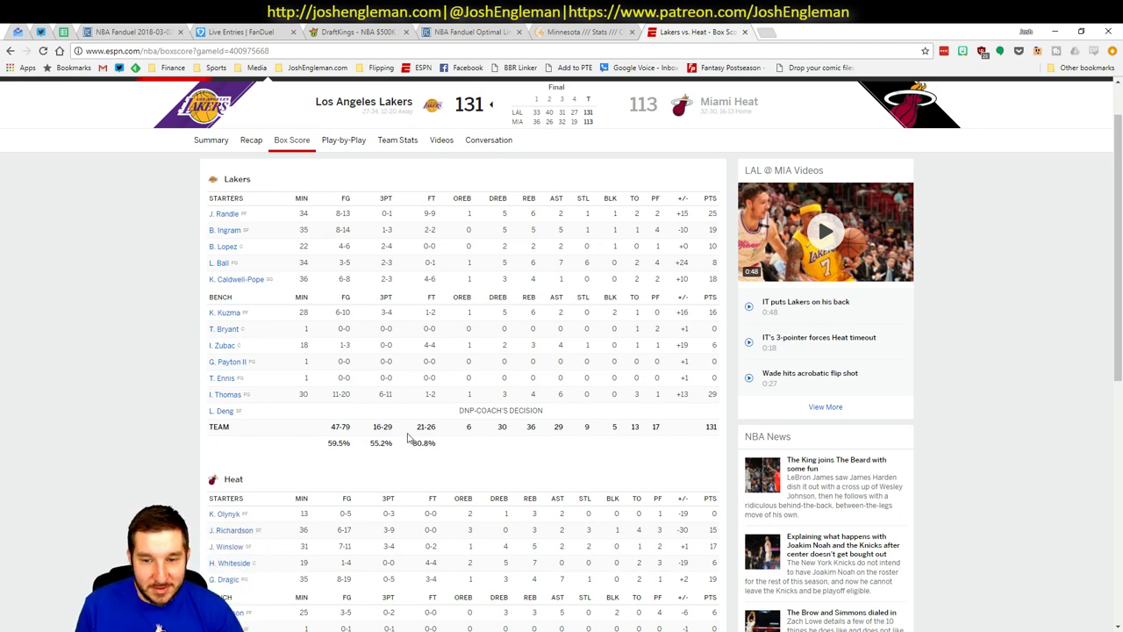
scroll(409, 436, "down", 2)
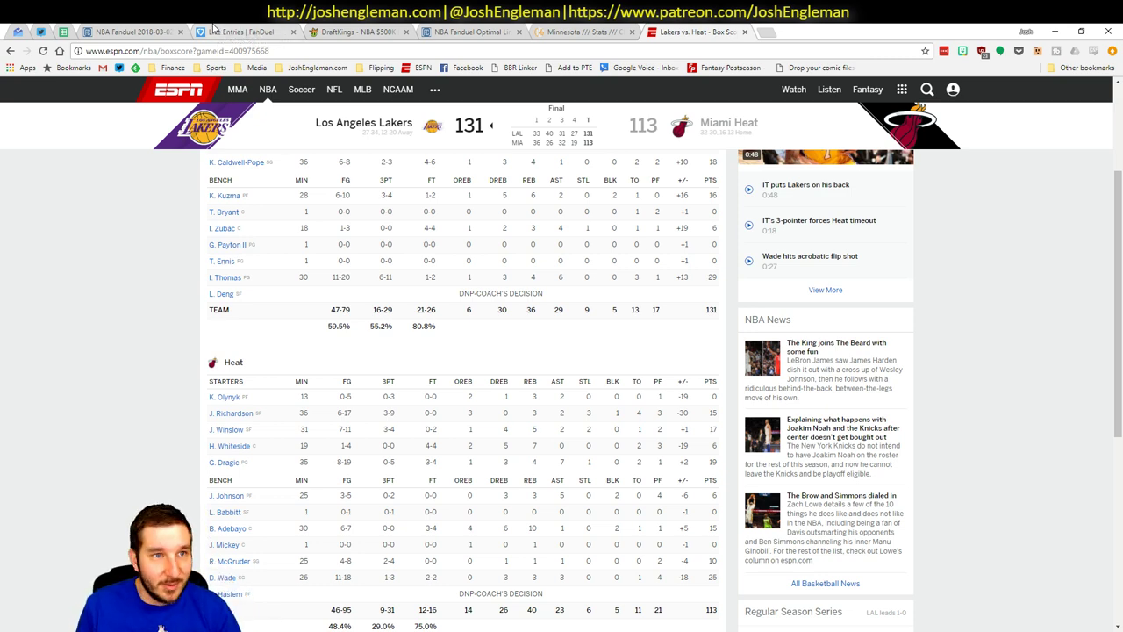
- Return to the FantasyCruncher FanDuel lineup rewind for 2018-03-01 and list the player usage for all positions
left_click(141, 29)
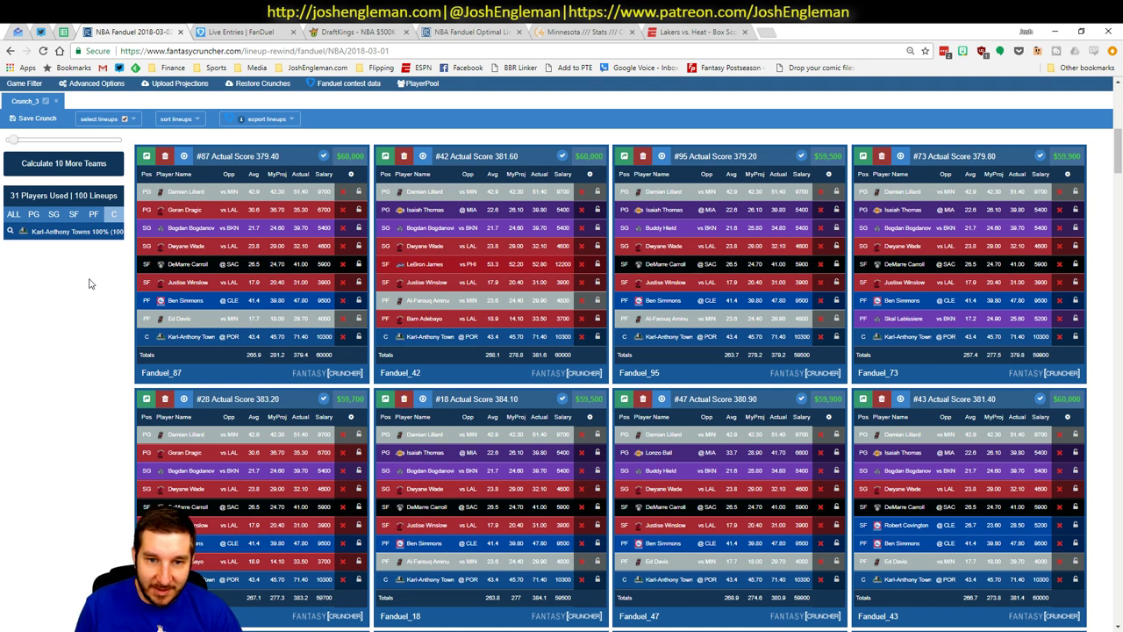
left_click(13, 215)
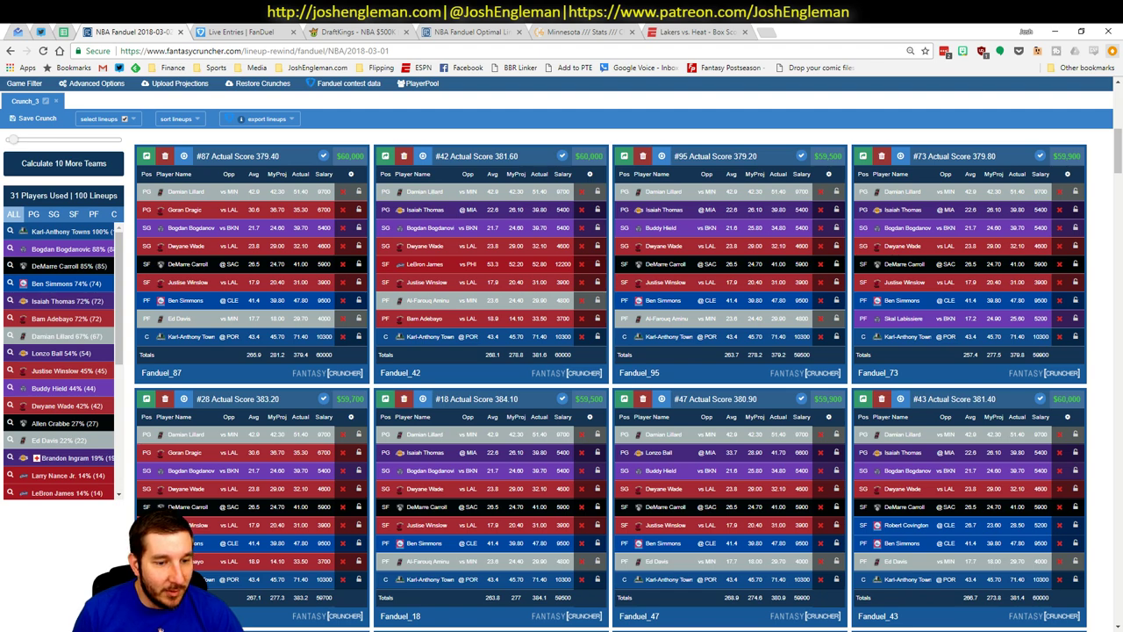
- Switch back to the Excel workbook, glance at the Summary sheet and return to the YouTube sheet
key("alt+Tab")
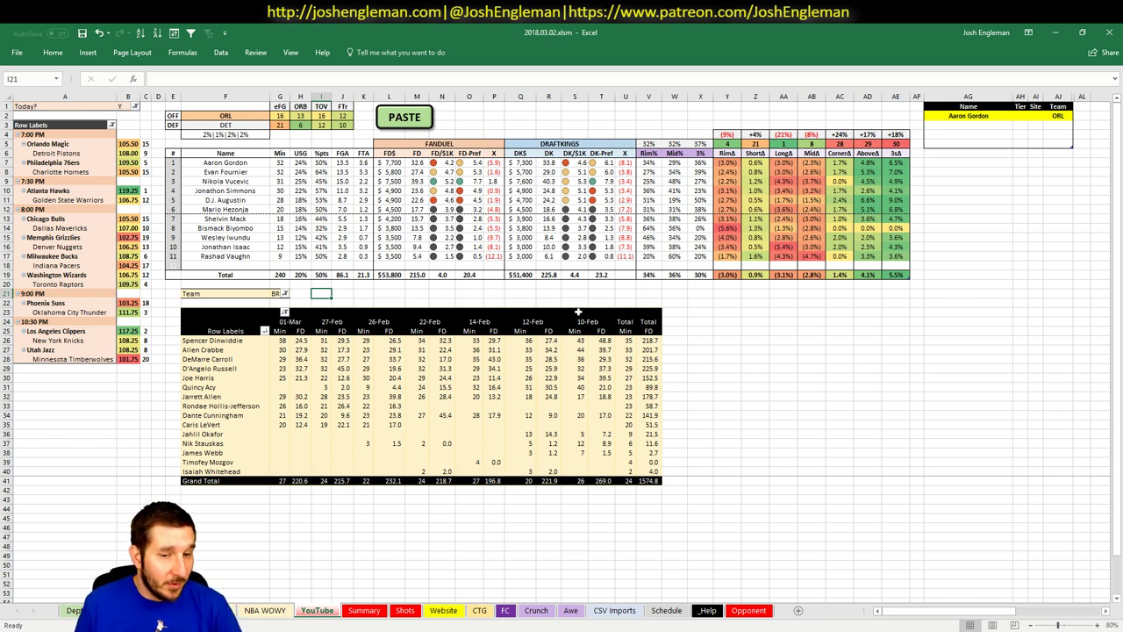
left_click(467, 297)
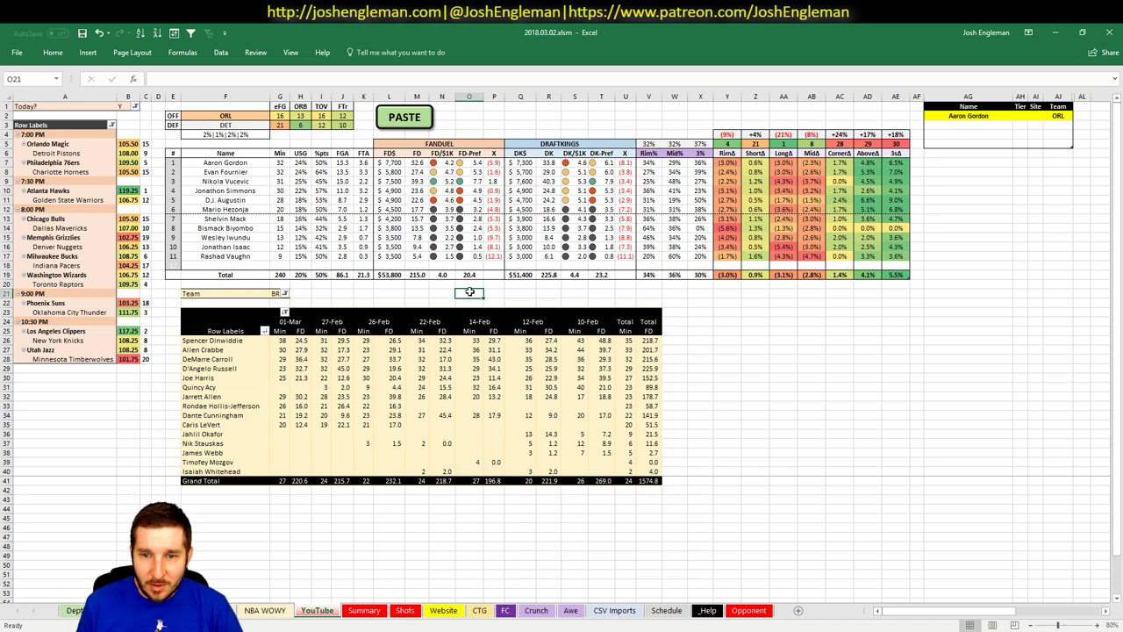
left_click(419, 290)
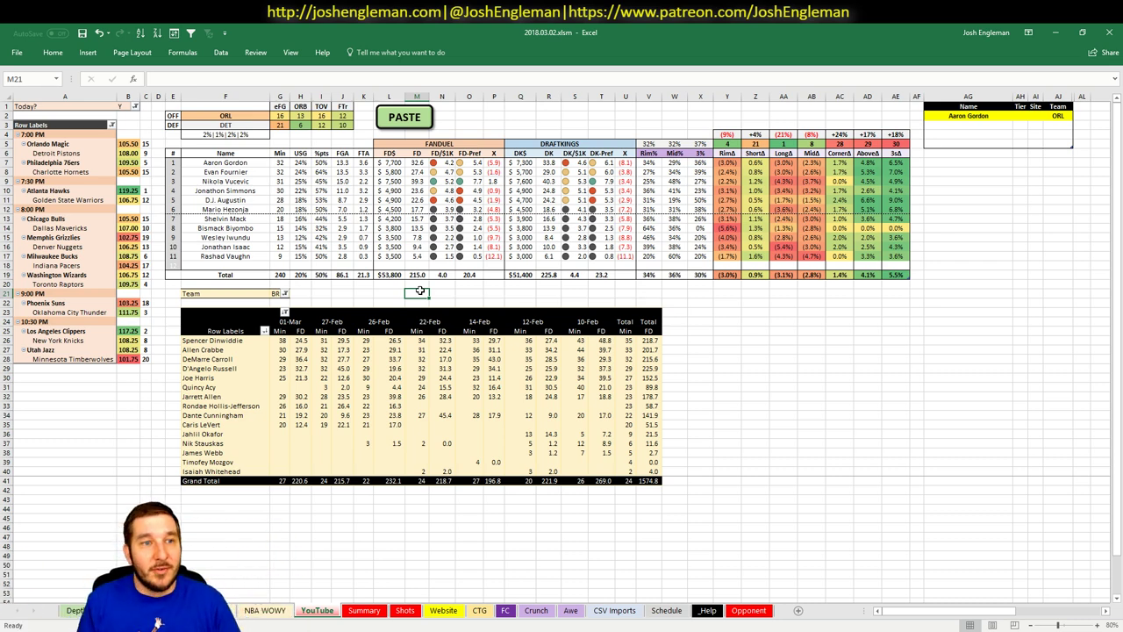
left_click(993, 116)
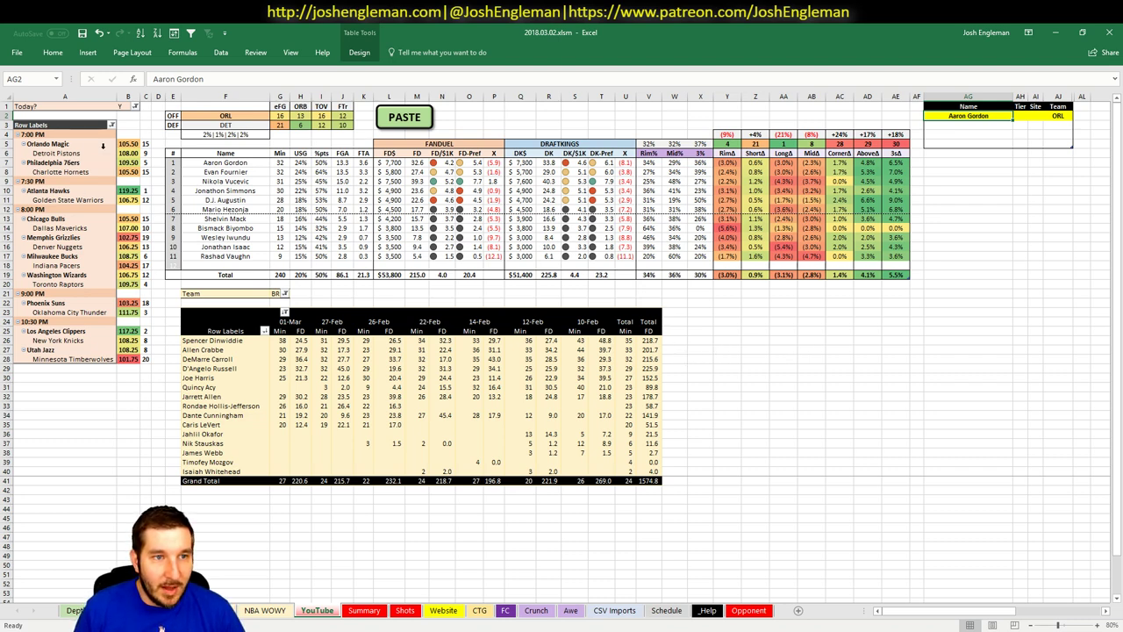
left_click(363, 612)
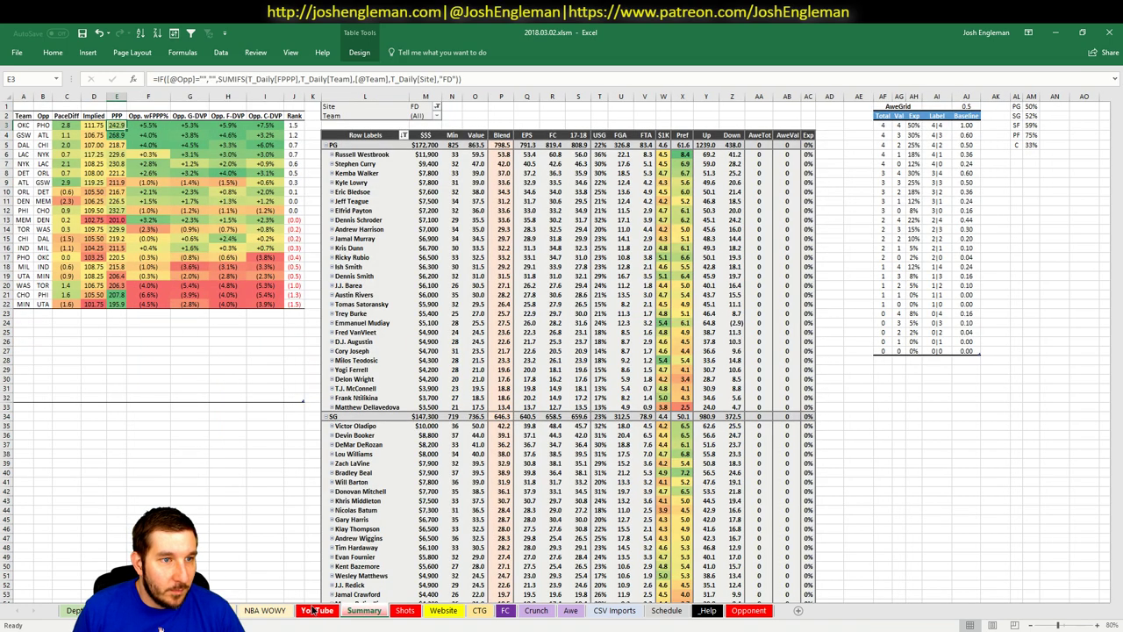
left_click(314, 611)
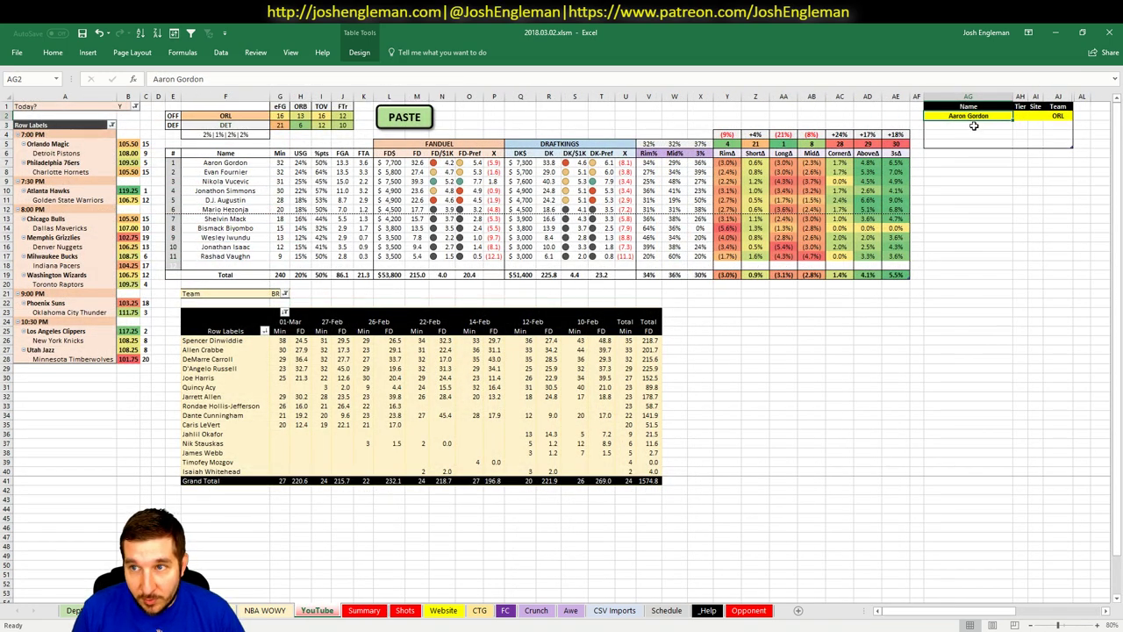
- Filter the recent-games pivot table to the team ORL
left_click(1022, 116)
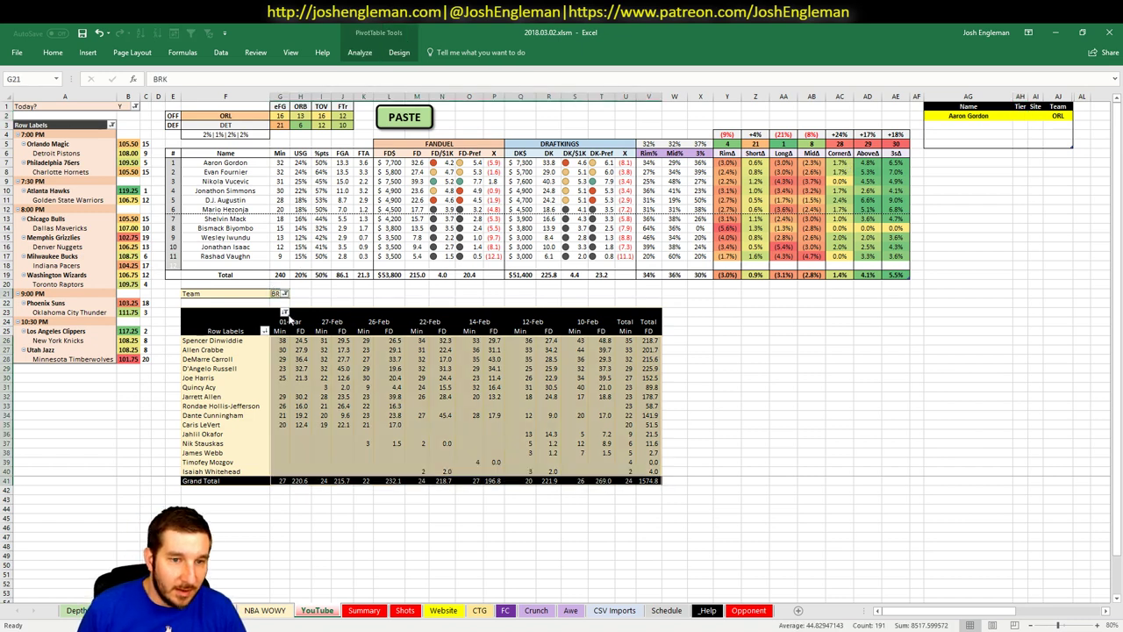
right_click(279, 330)
key("Escape")
left_click(277, 294)
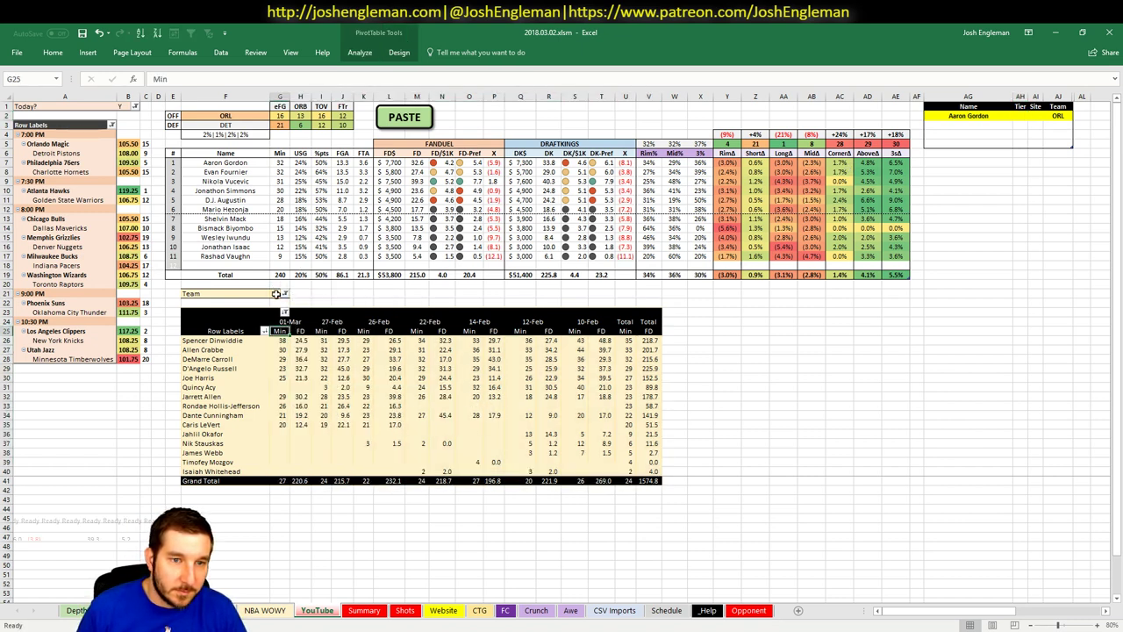
type("ORL")
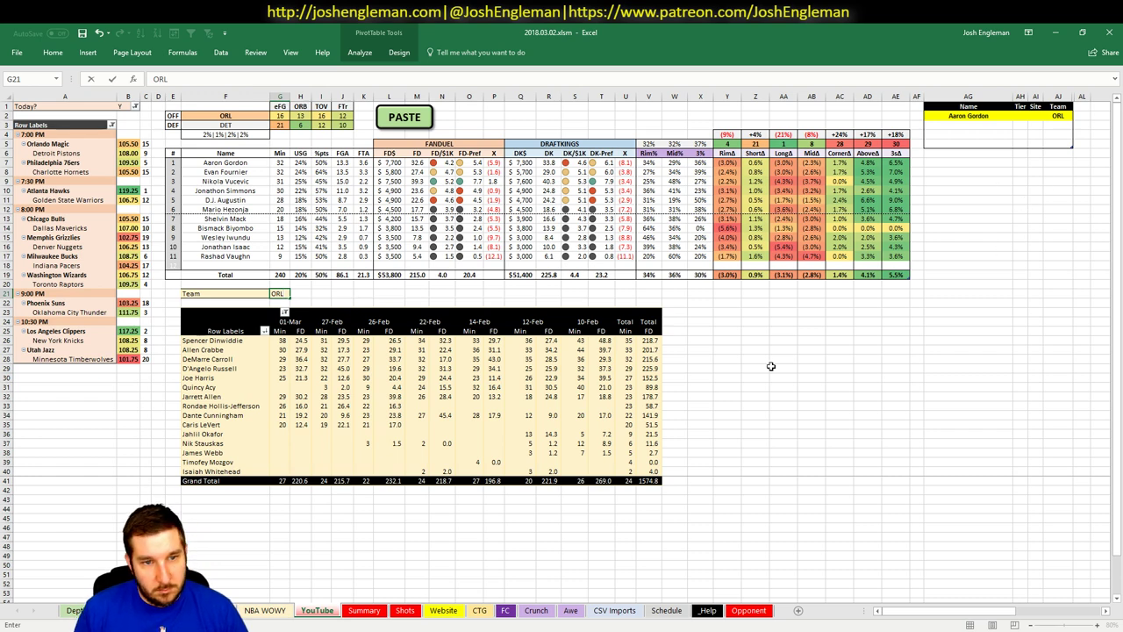
key("Return")
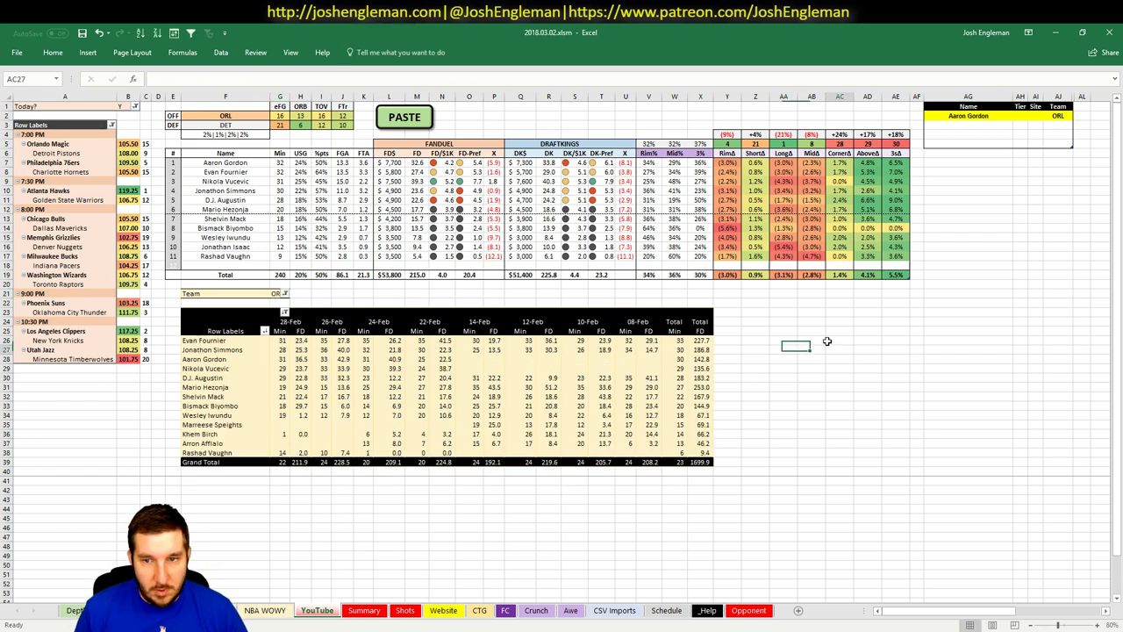
- Check Aaron Gordon's row in the recent-games pivot table and assign him tier 3 in the player picks table
left_click(1025, 116)
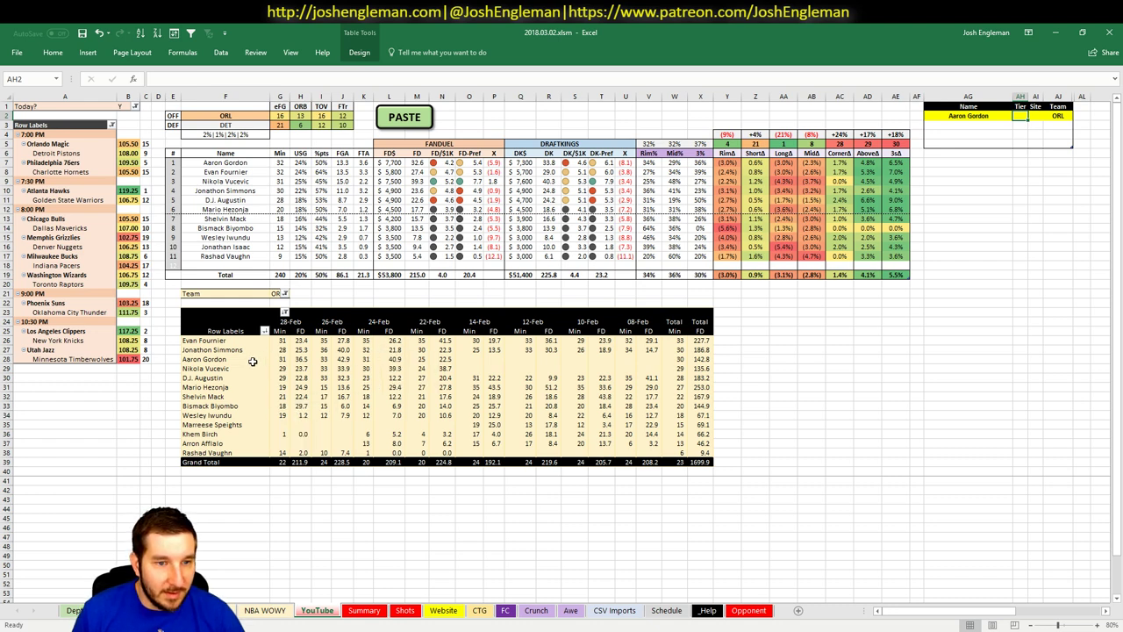
left_click_drag(252, 361, 536, 362)
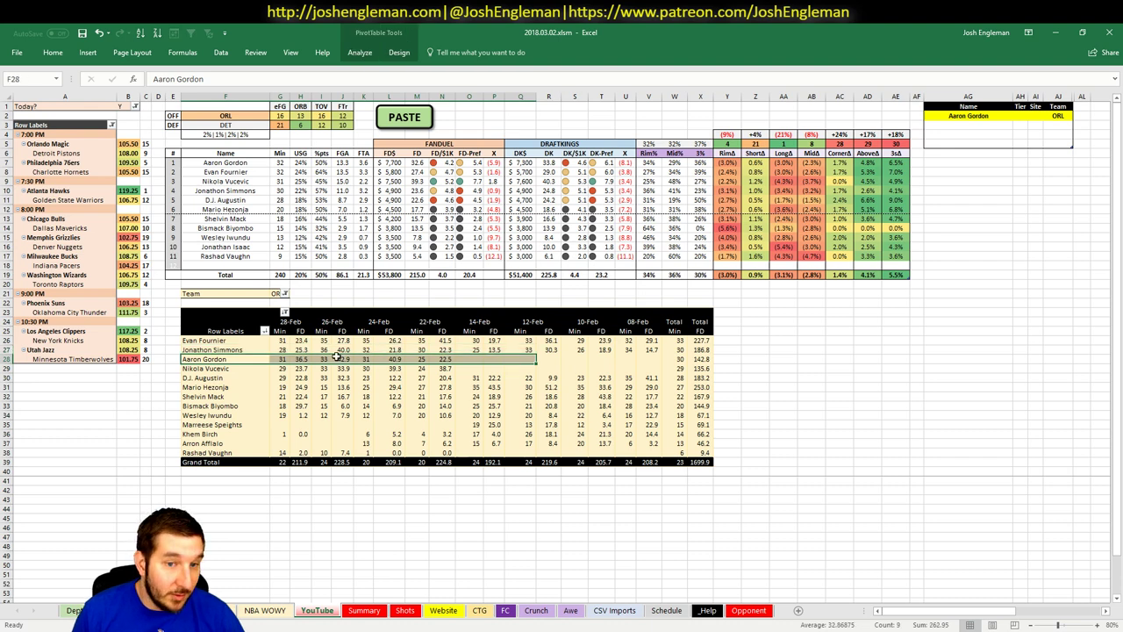
left_click(1011, 115)
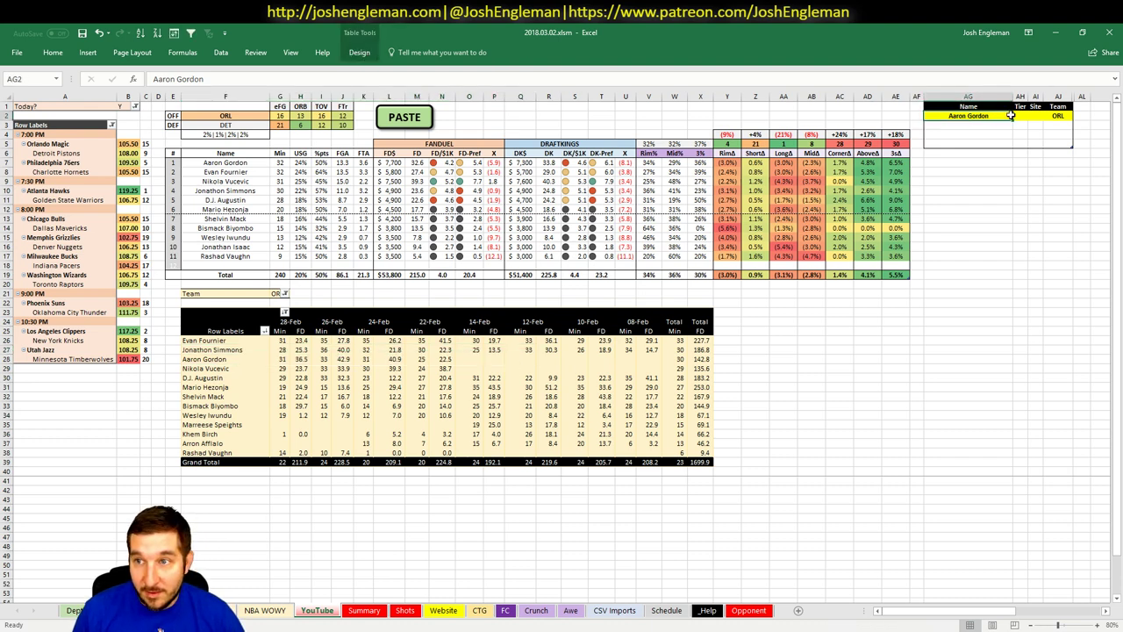
left_click(1019, 115)
type("3")
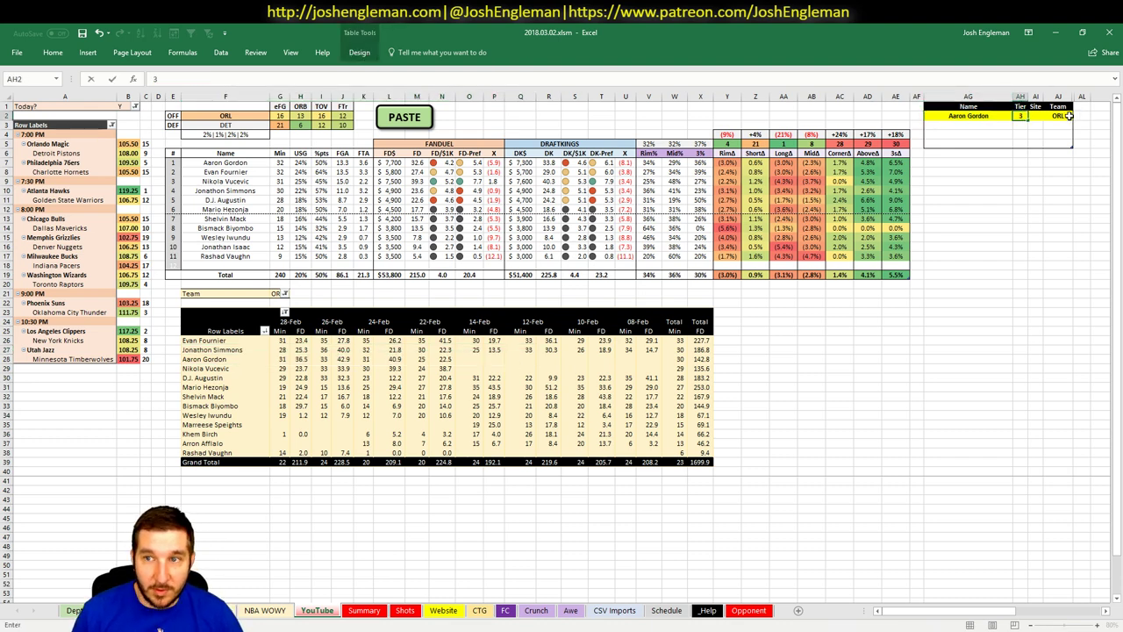
left_click(984, 124)
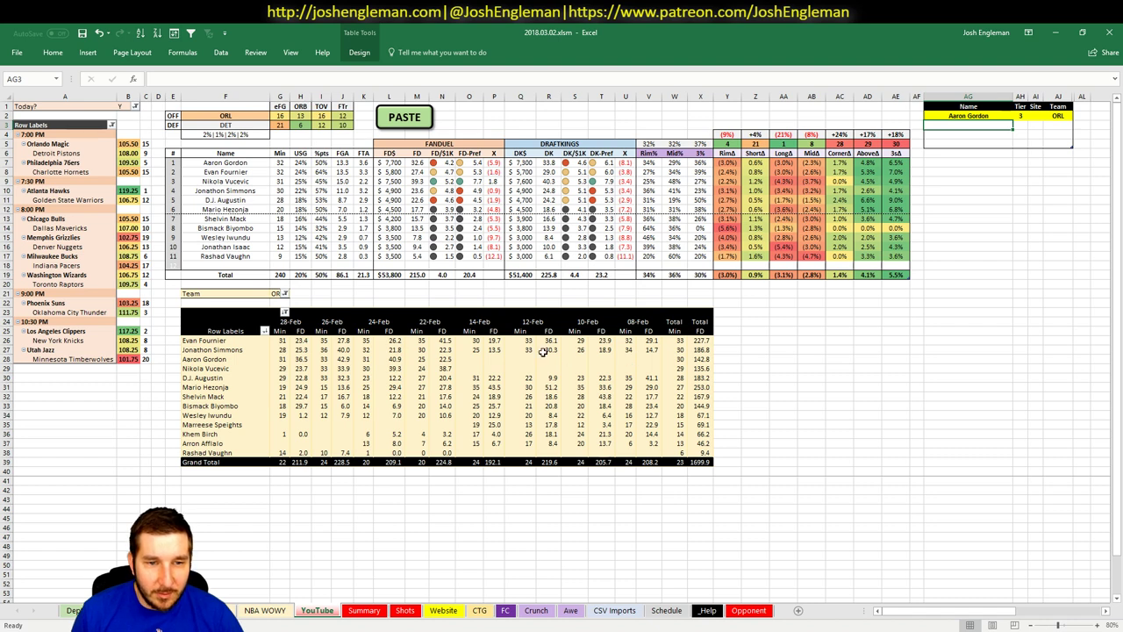
- Check Evan Fournier's FanDuel scores on 22-Feb and 12-Feb, and add him to the player picks table with tier 3
left_click(446, 341)
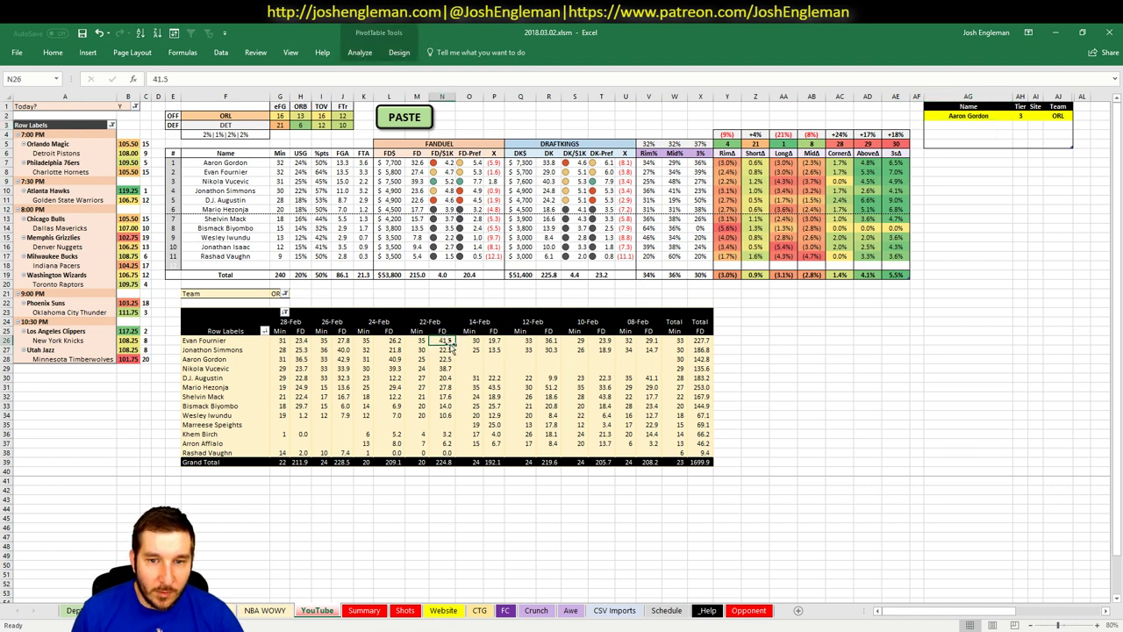
left_click(552, 340)
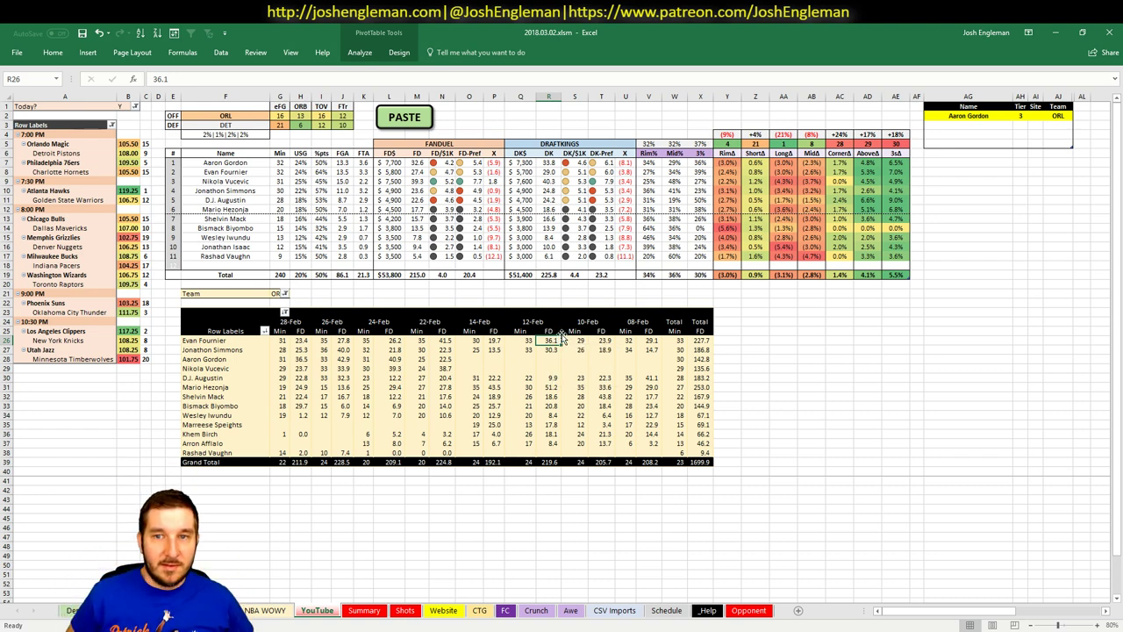
left_click(983, 126)
type("Evan Fournier")
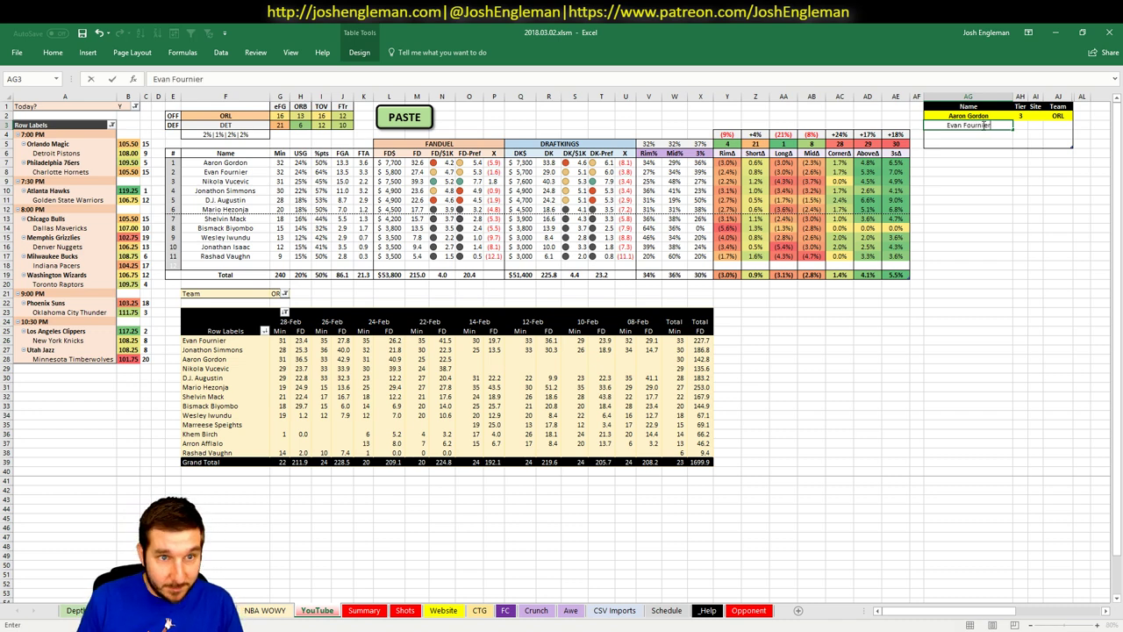
key("Tab")
type("3")
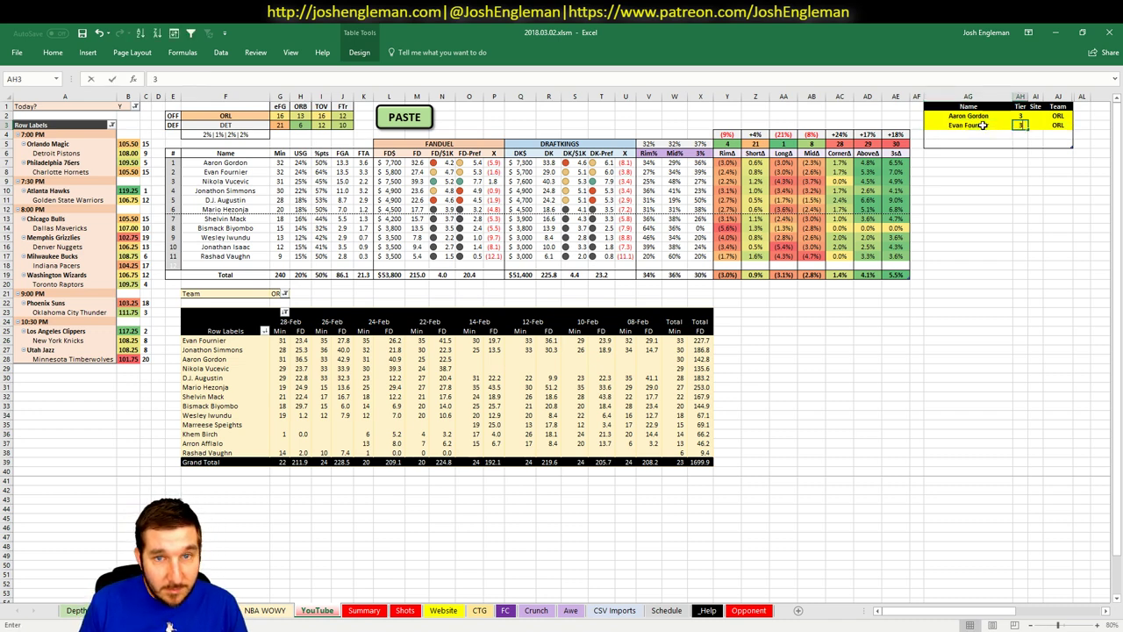
key("Return")
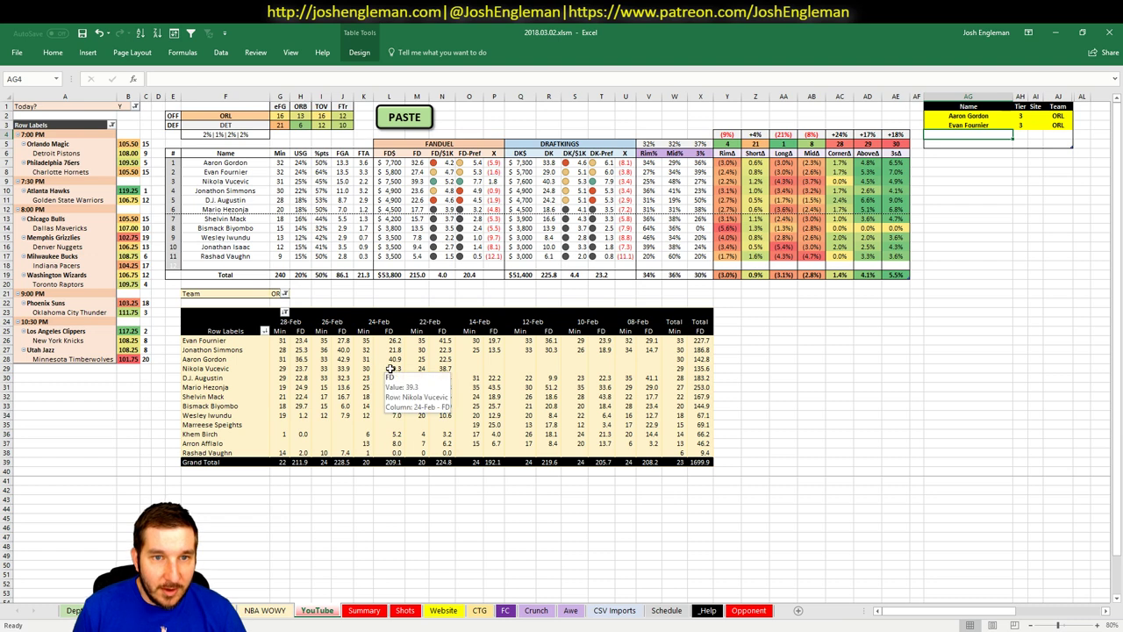
- Check Nikola Vucevic's FD-Pref rating and add him to the player picks table with tier 3
left_click(473, 180)
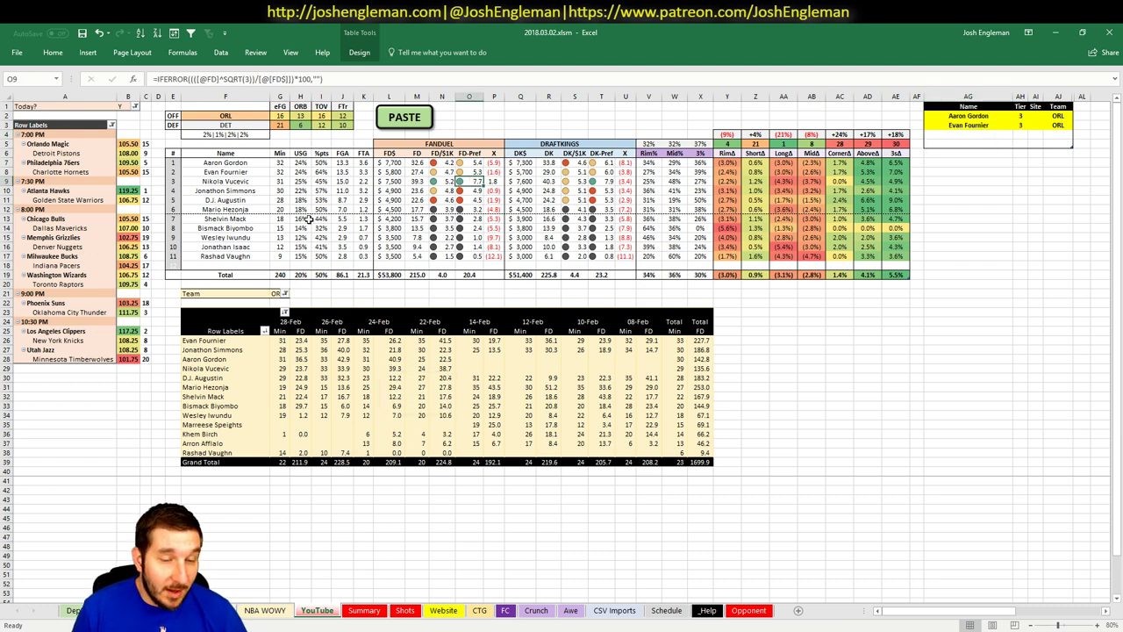
left_click(965, 135)
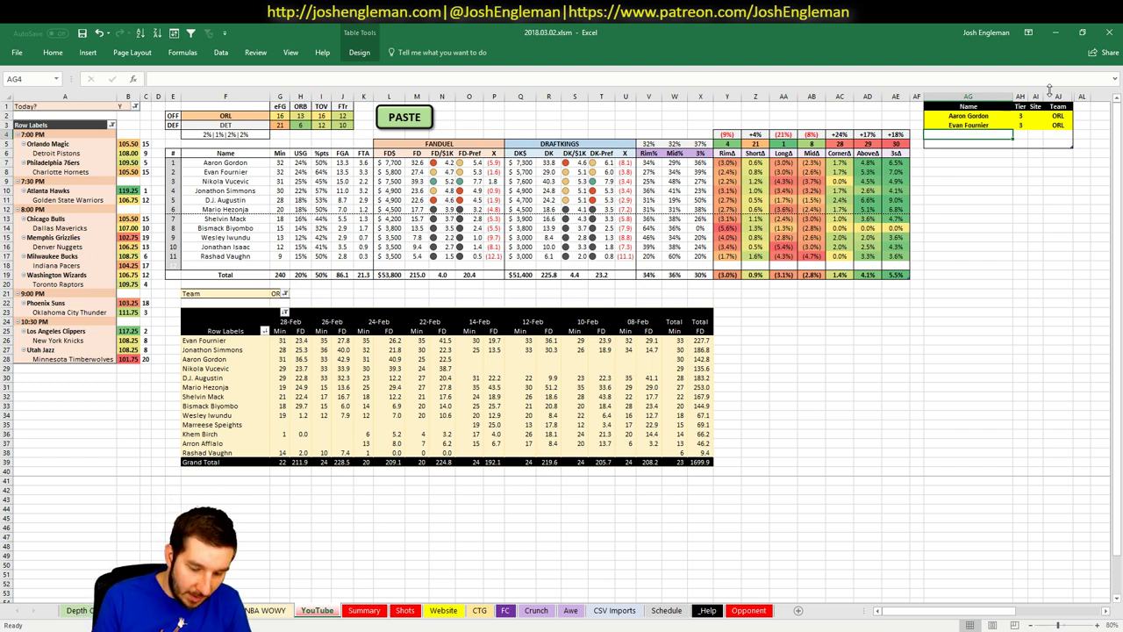
type("Nikola")
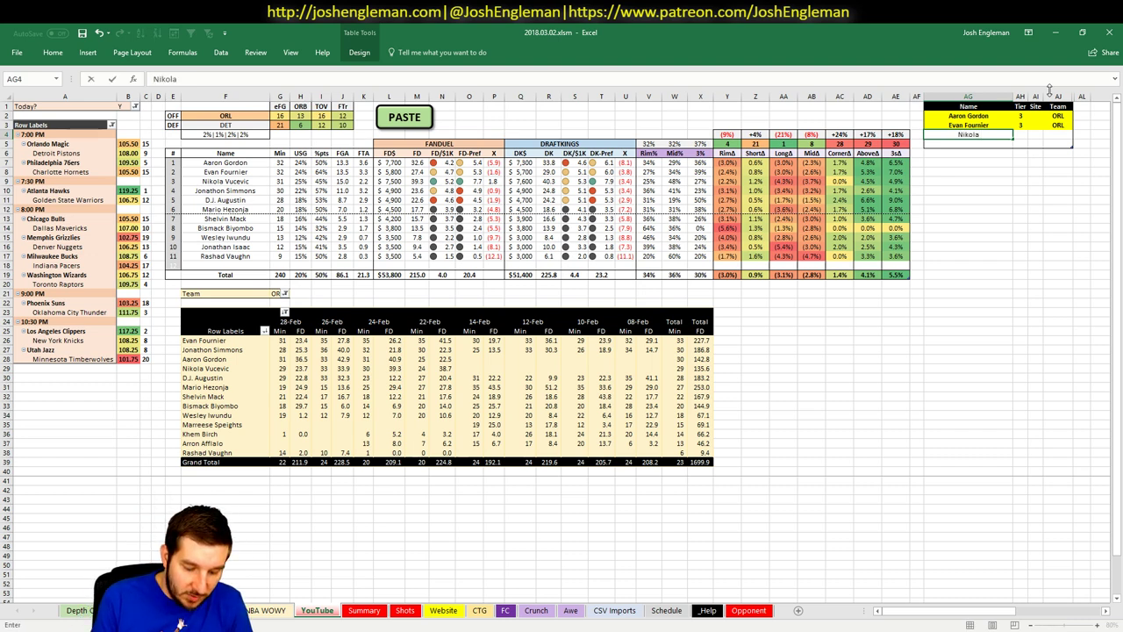
type(" Vucevic")
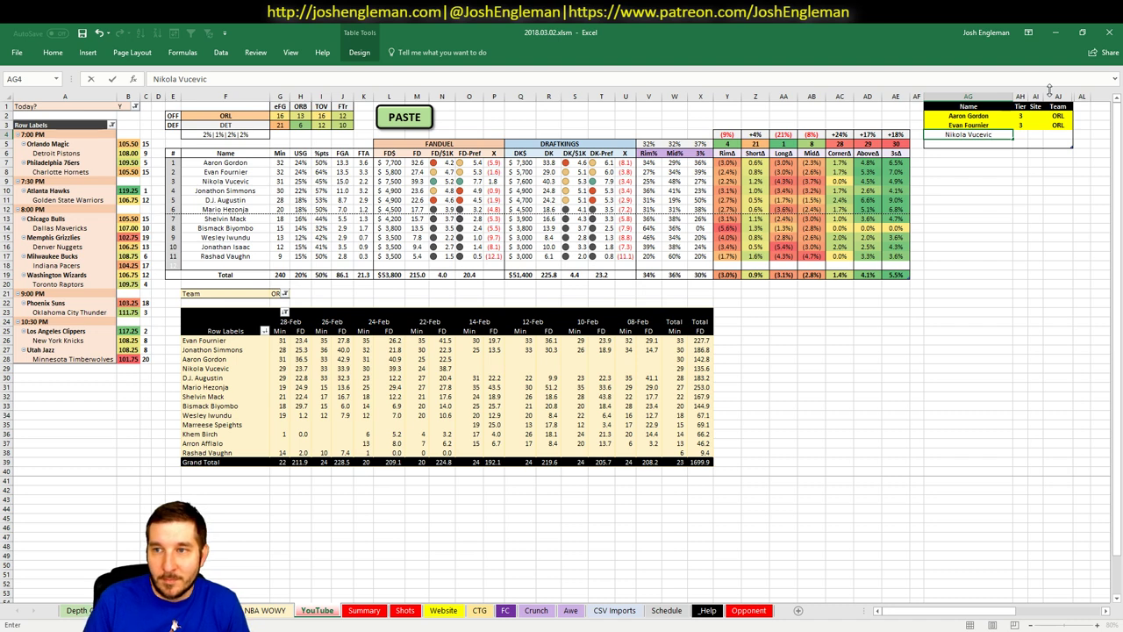
key("Tab")
type("3")
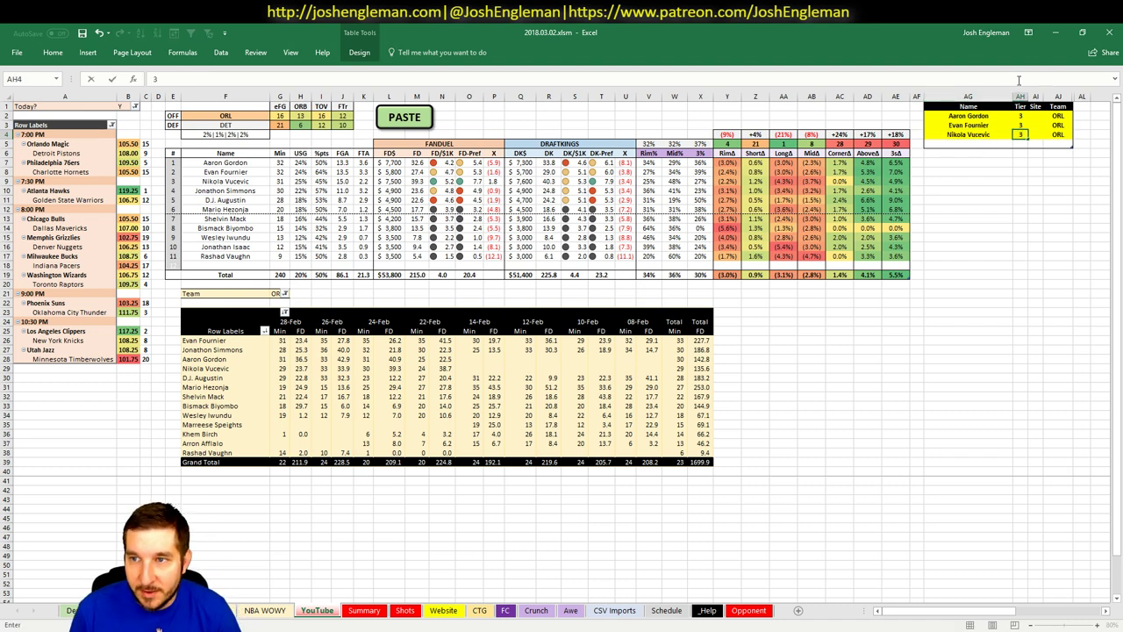
left_click(1036, 191)
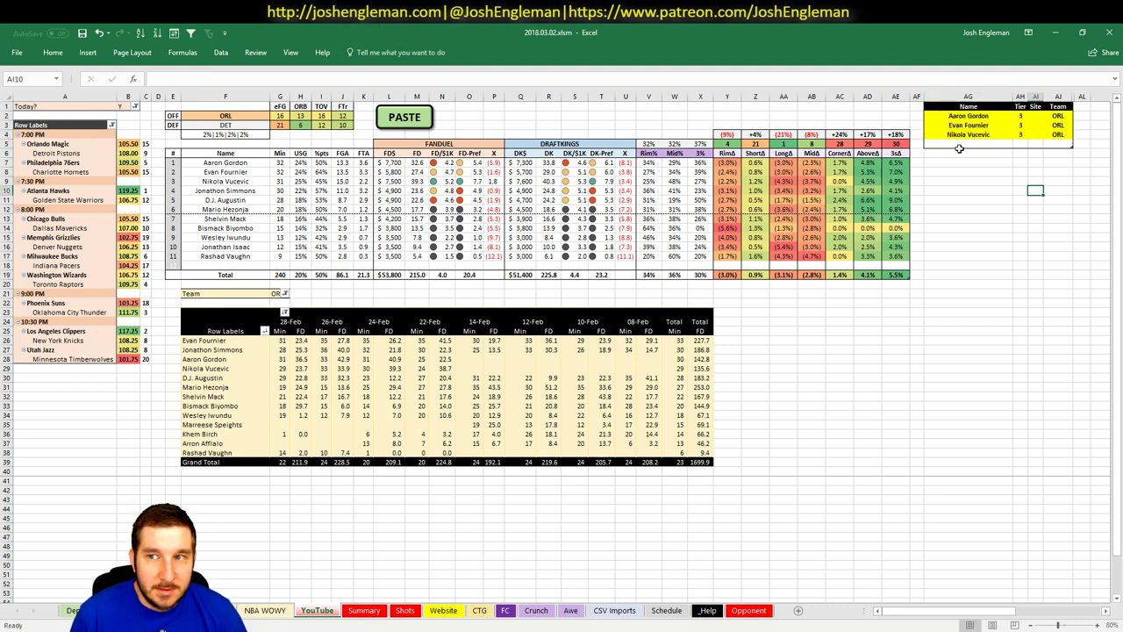
- Add Jonathon Simmons to the player picks table with tier 4
left_click(981, 191)
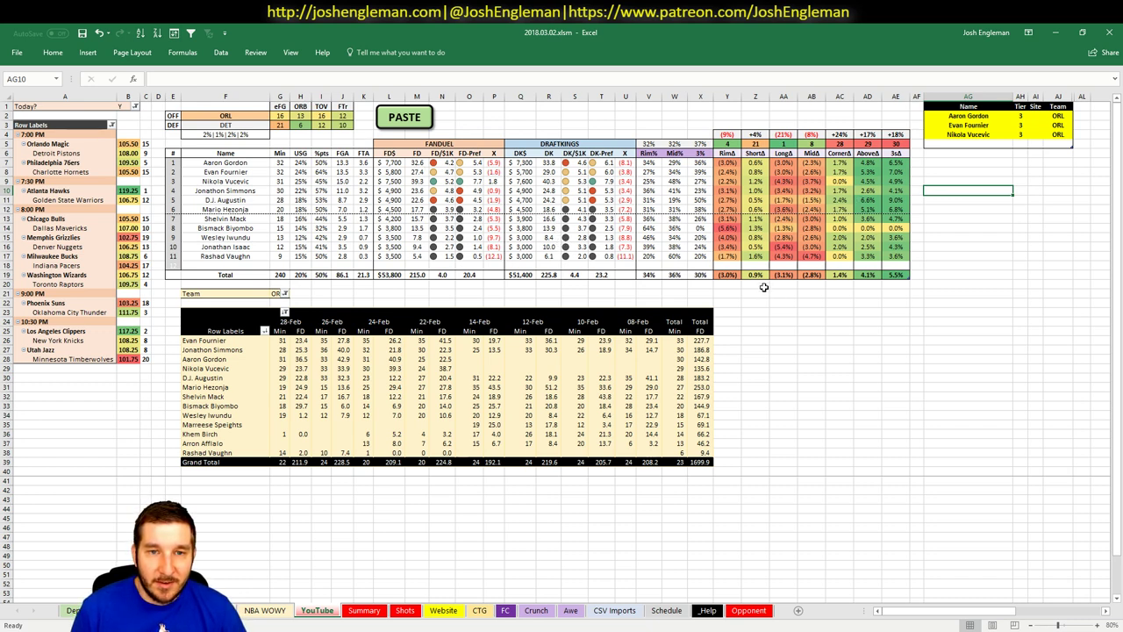
left_click(968, 142)
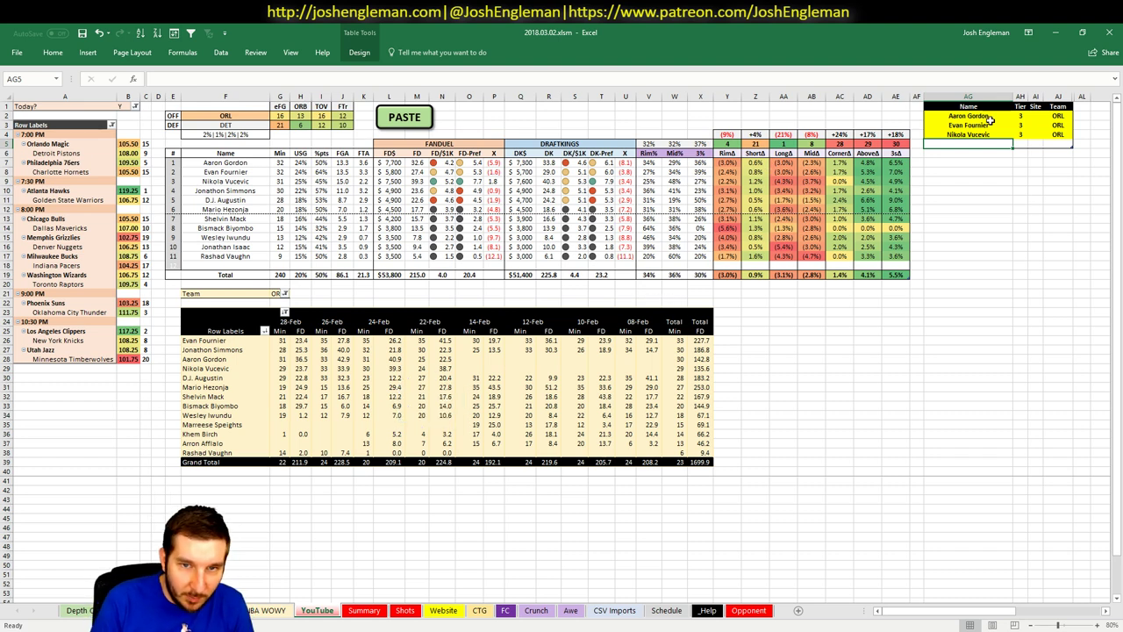
type("Jonaths")
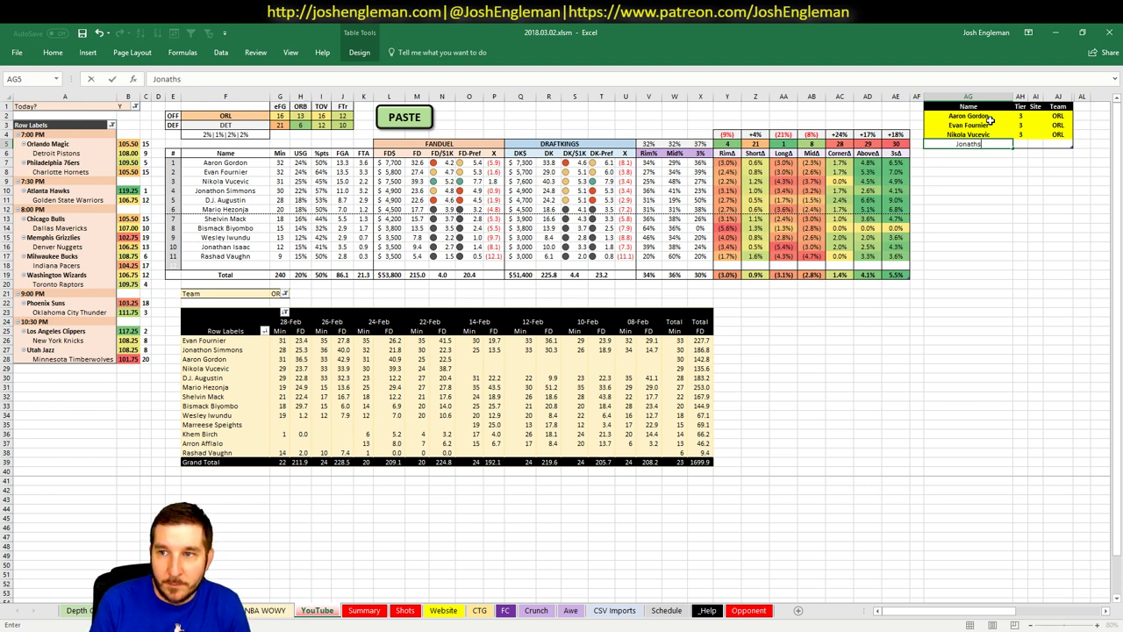
key("BackSpace")
type("on")
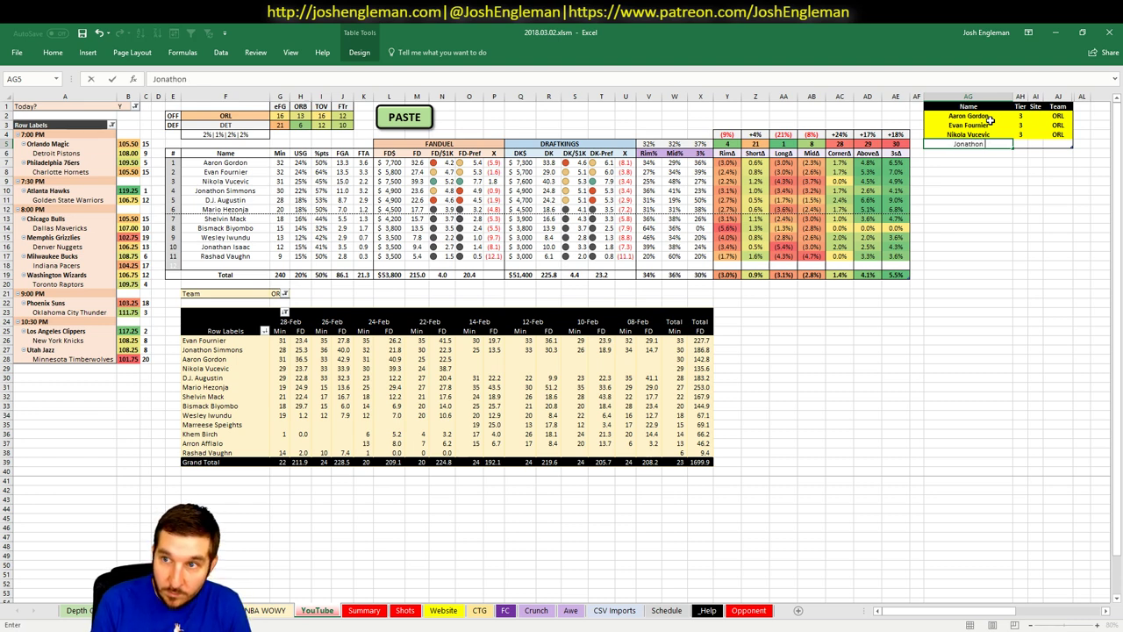
type(" Simmons")
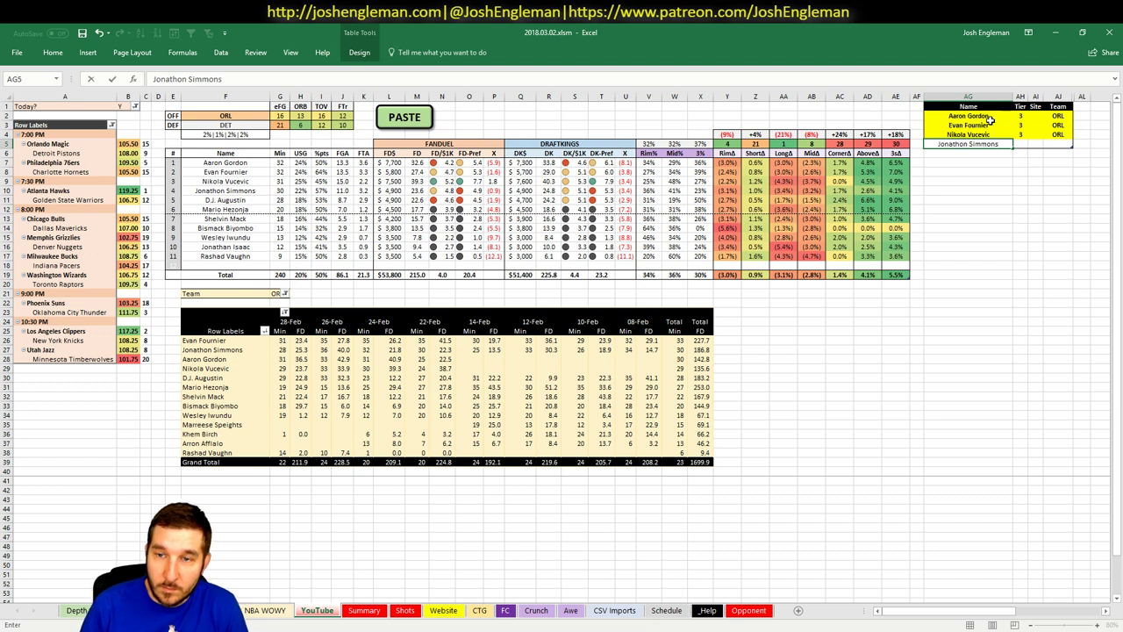
key("Return")
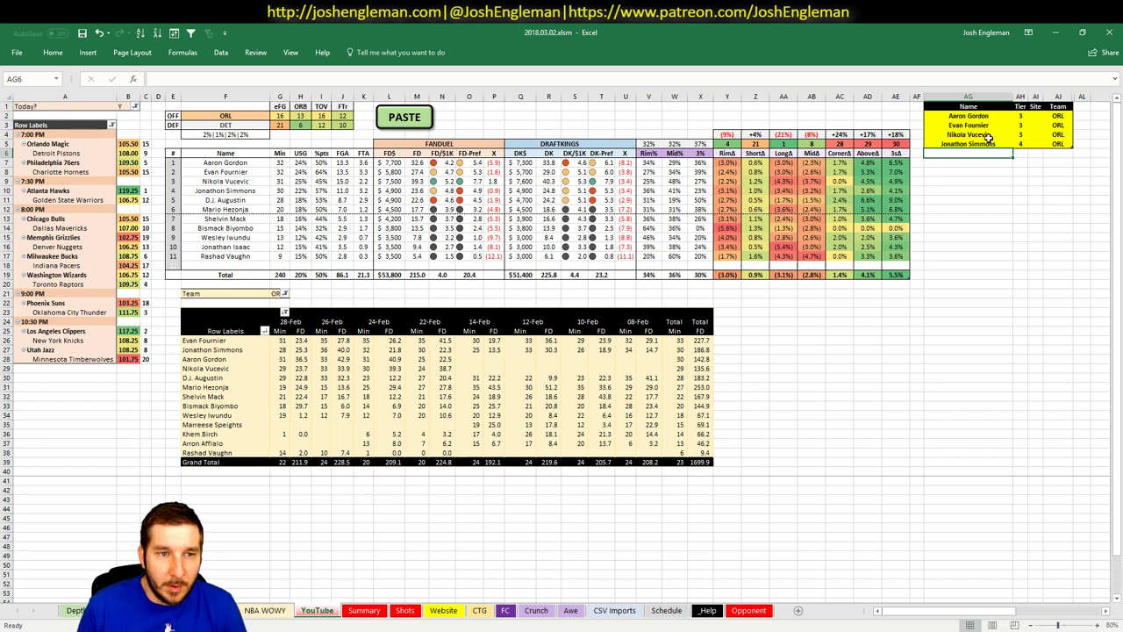
- Add D.J. Augustin to the player picks table with tier 4 and check his 26-Feb FanDuel score
type("D.J.")
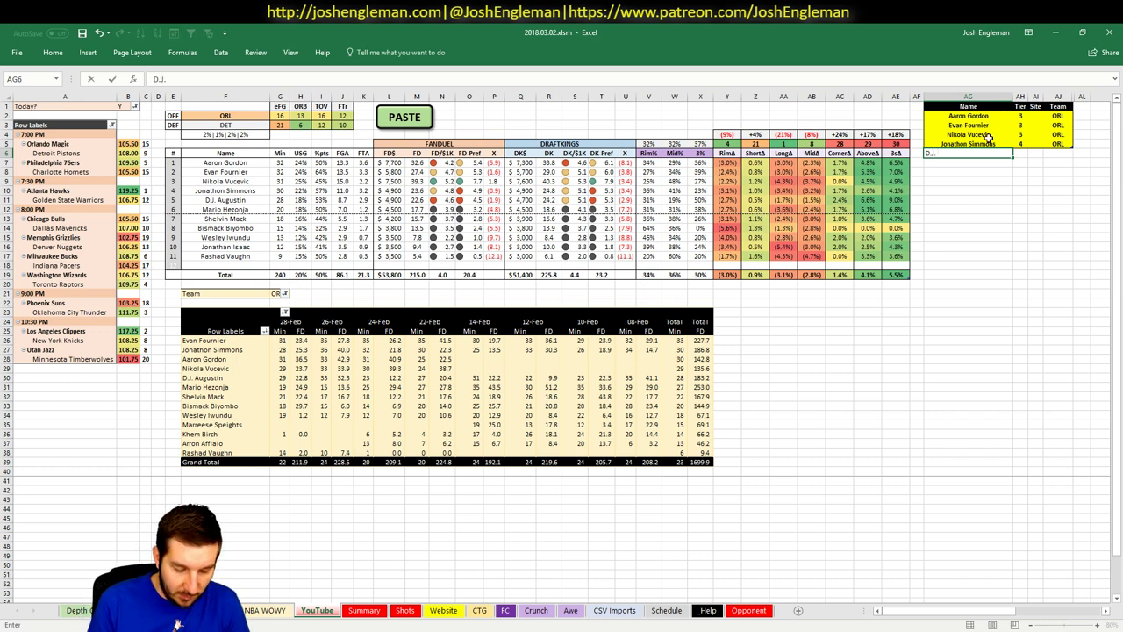
type(" Aug")
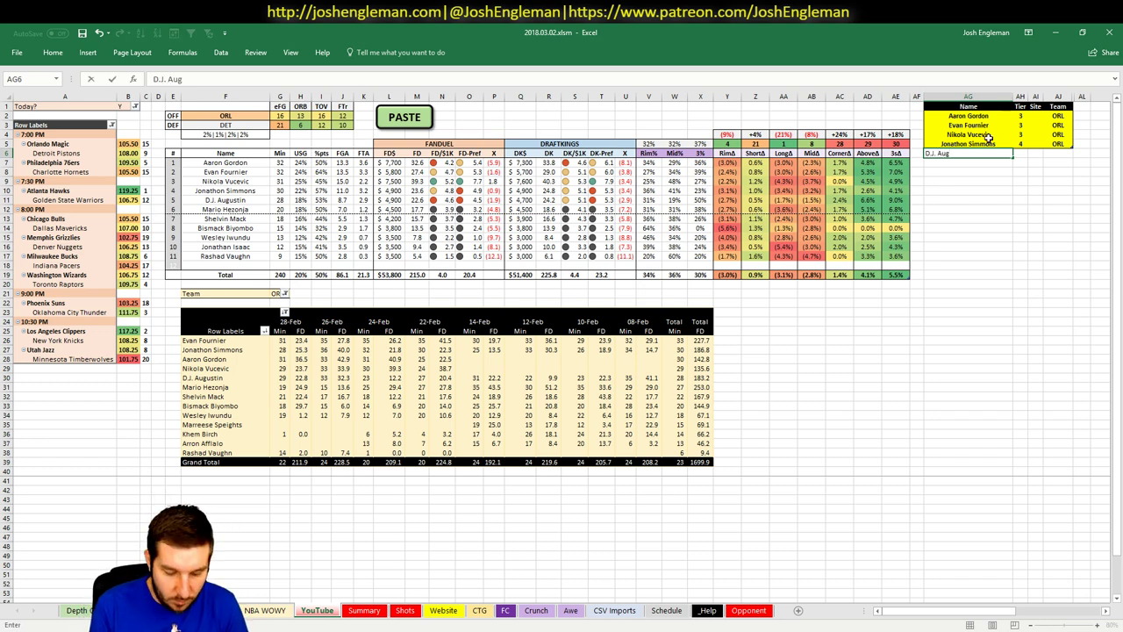
type("ustin")
key("Tab")
type("4")
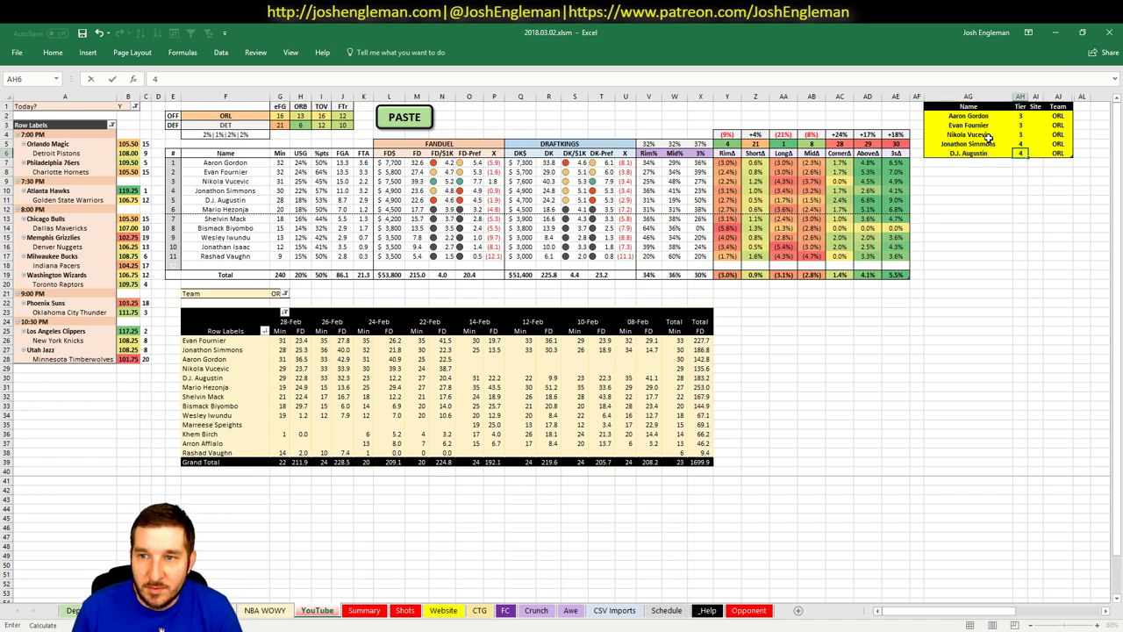
key("Return")
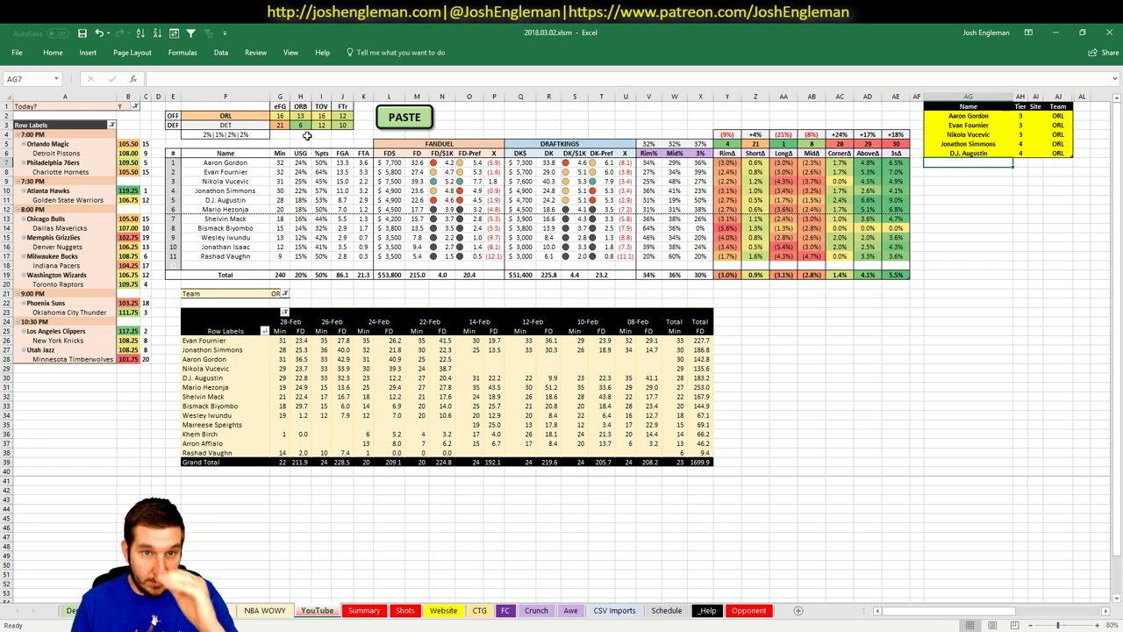
left_click(345, 377)
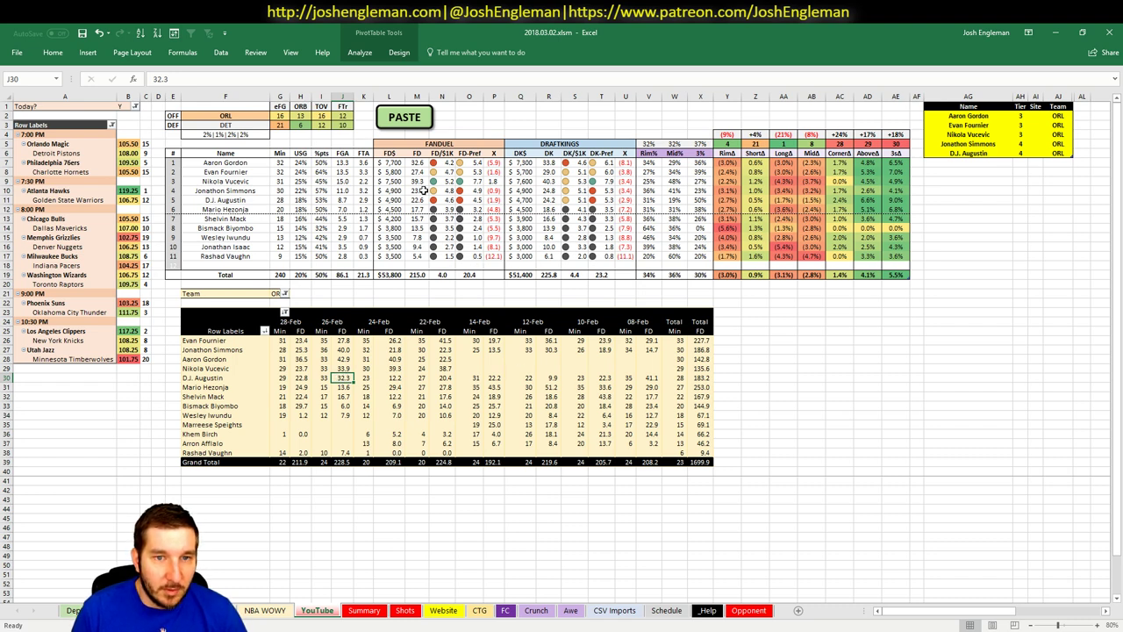
- Change the offense team of the matchup table to DET
left_click(245, 115)
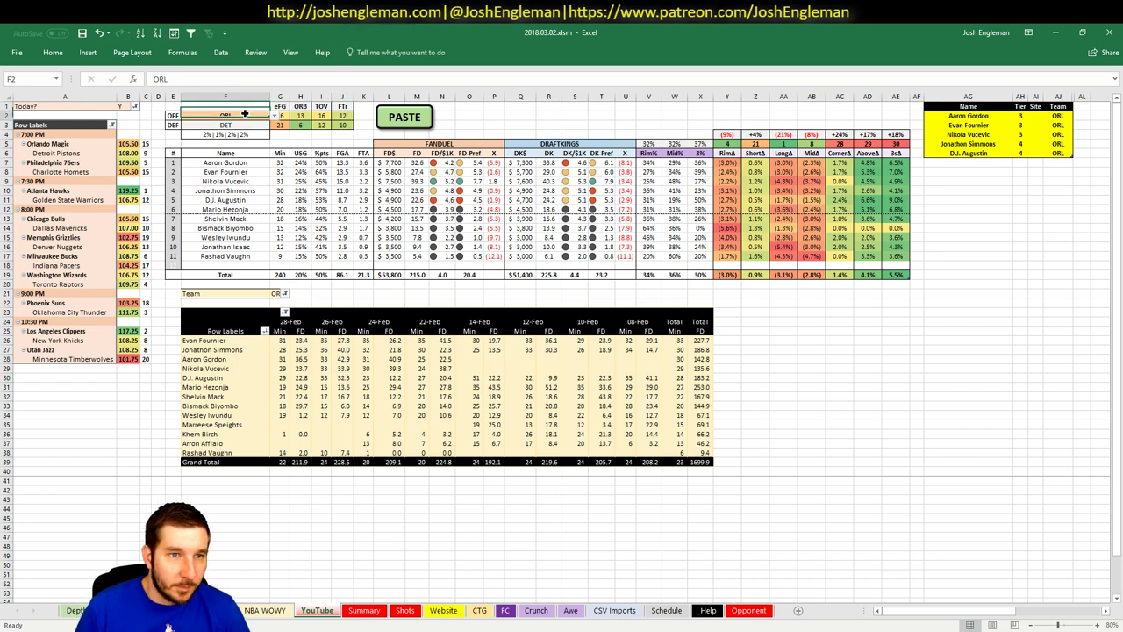
type("DET")
key("Return")
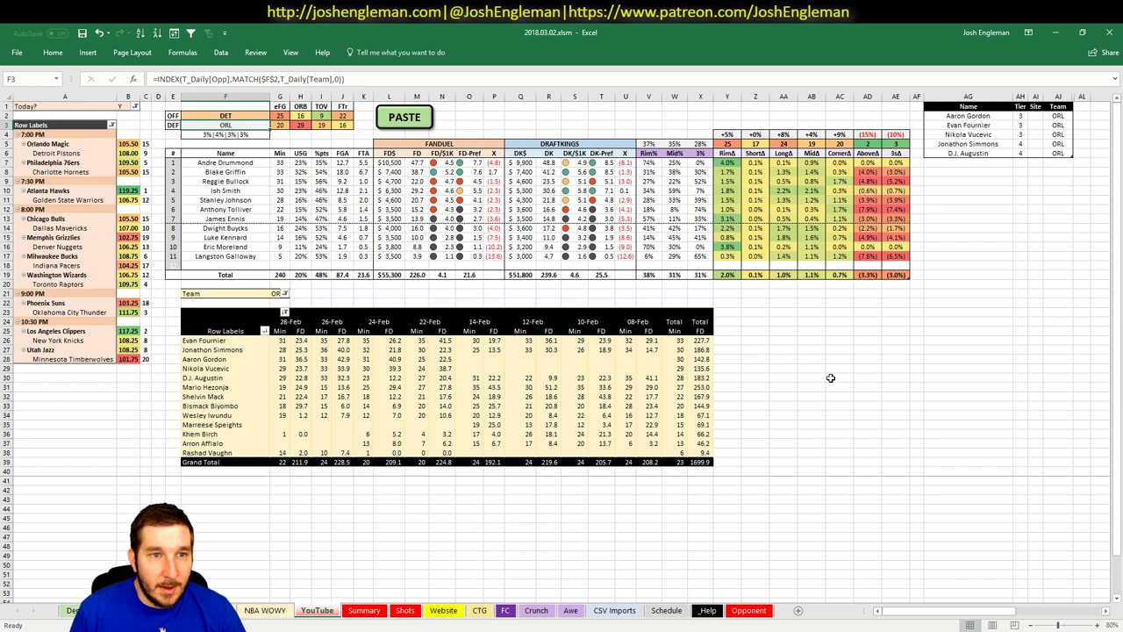
left_click(822, 366)
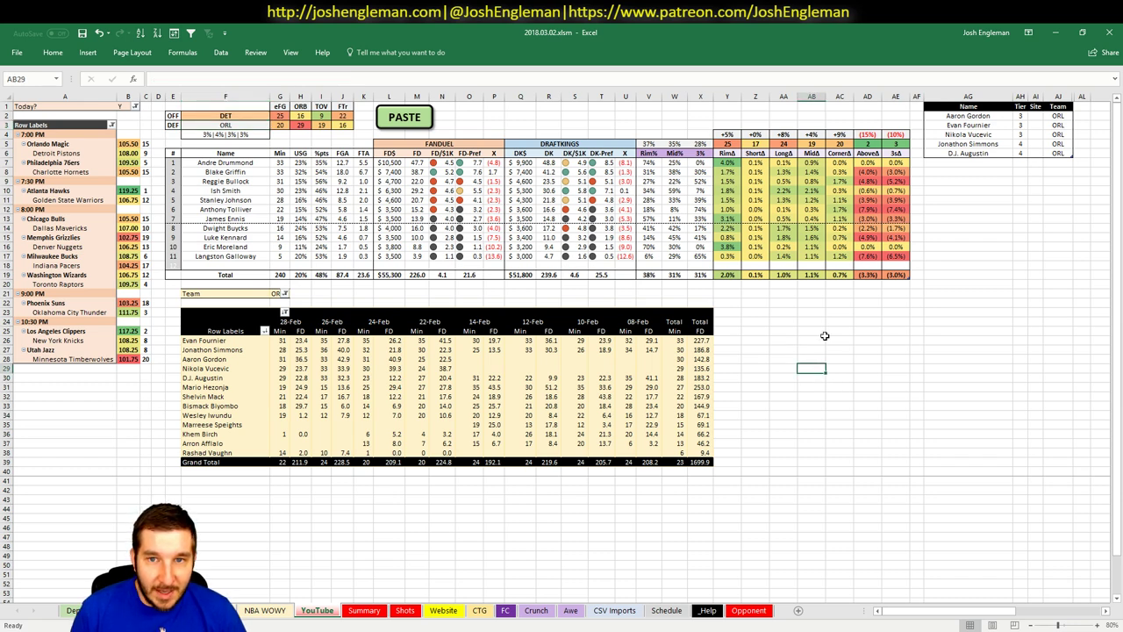
- Filter the recent-games pivot table to the team DET
left_click(958, 162)
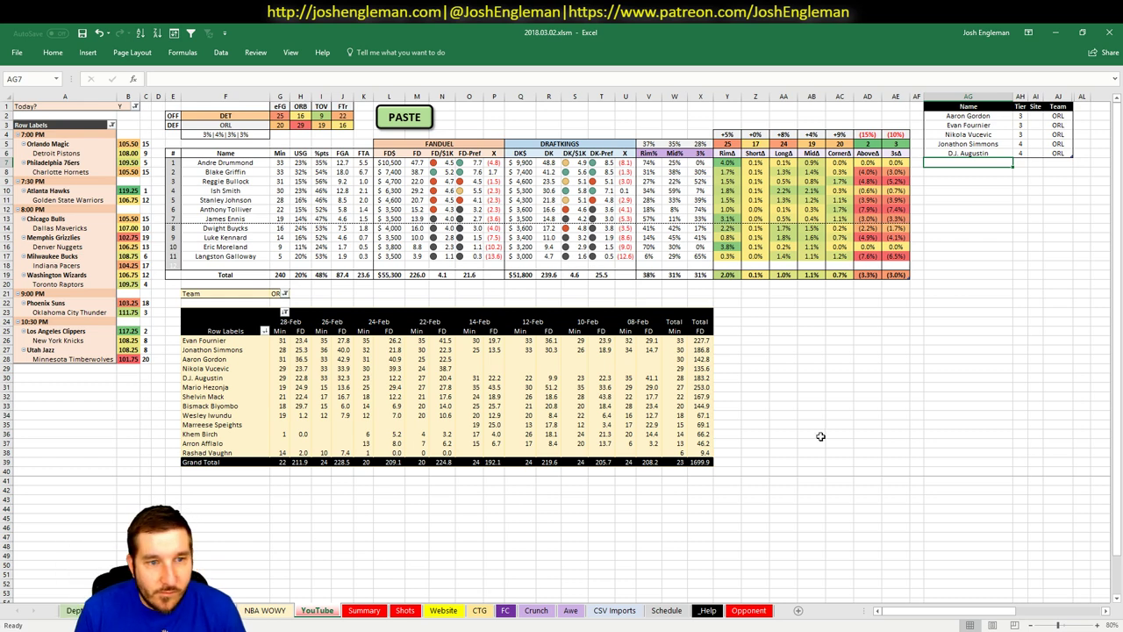
left_click(277, 293)
type("DET")
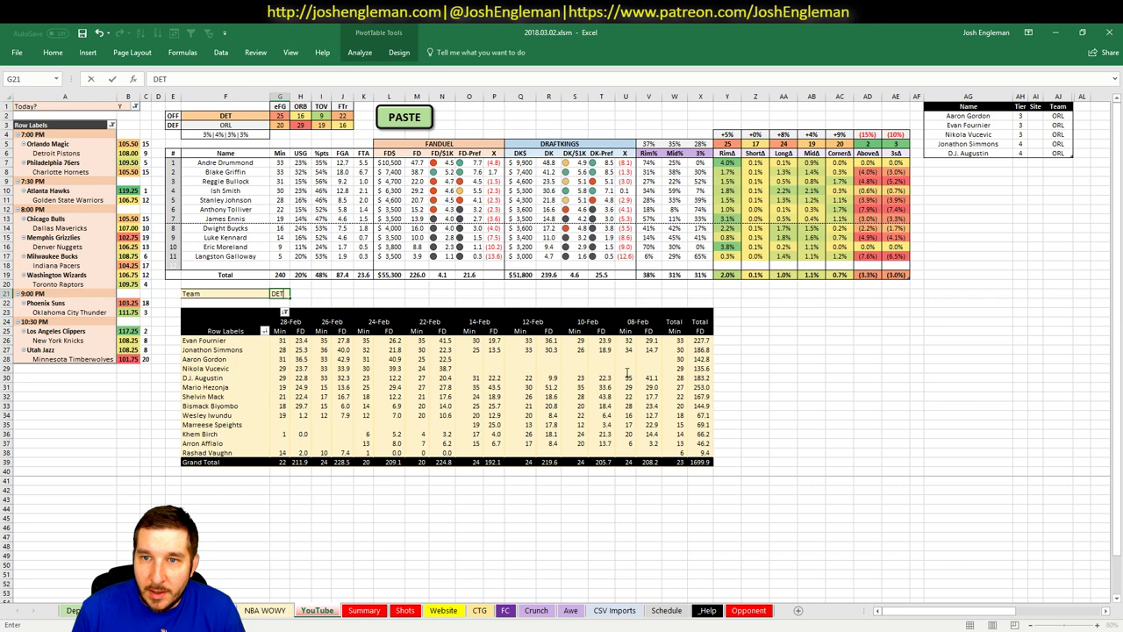
key("Return")
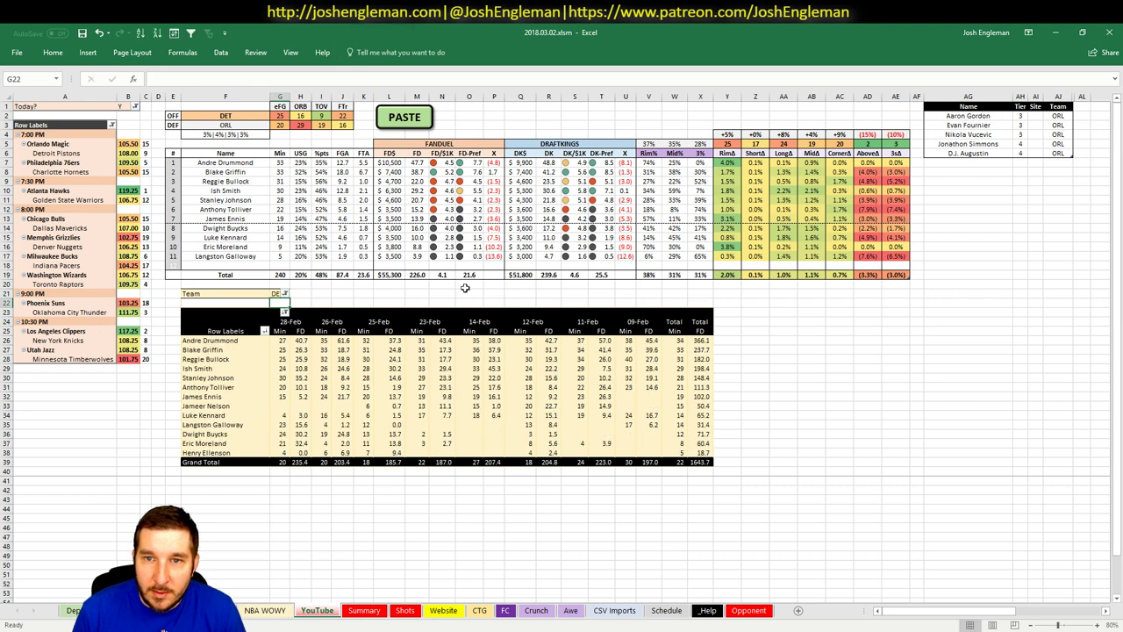
left_click(779, 348)
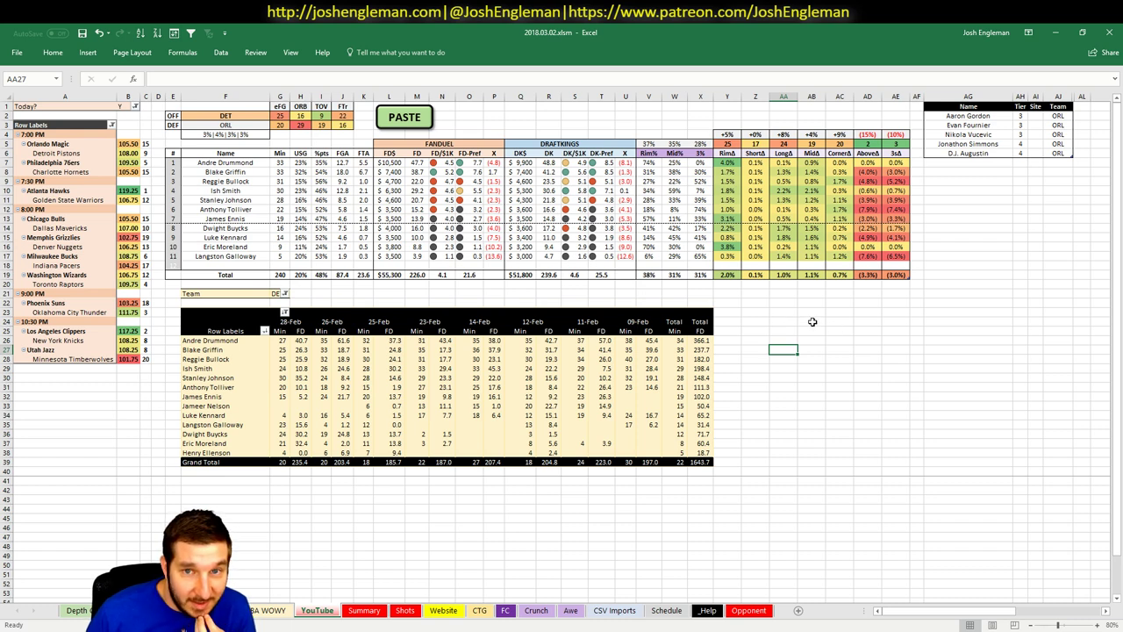
- Add Andre Drummond to the player picks table below D.J. Augustin with tier 3
left_click(957, 164)
type("Andre Drummond")
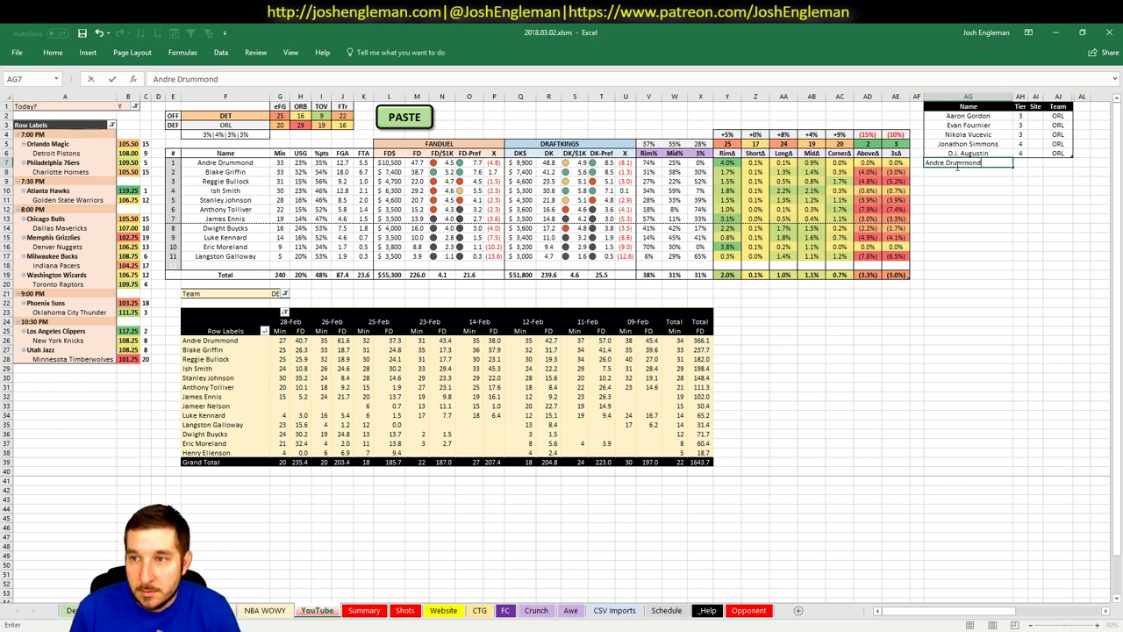
key("Return")
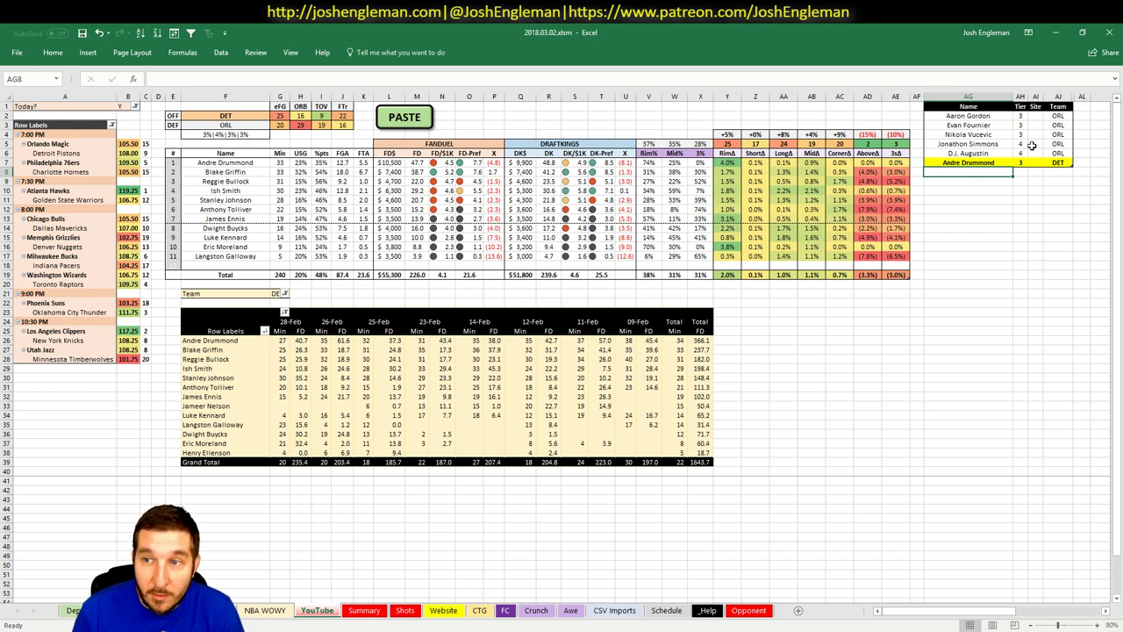
right_click(973, 201)
key("Escape")
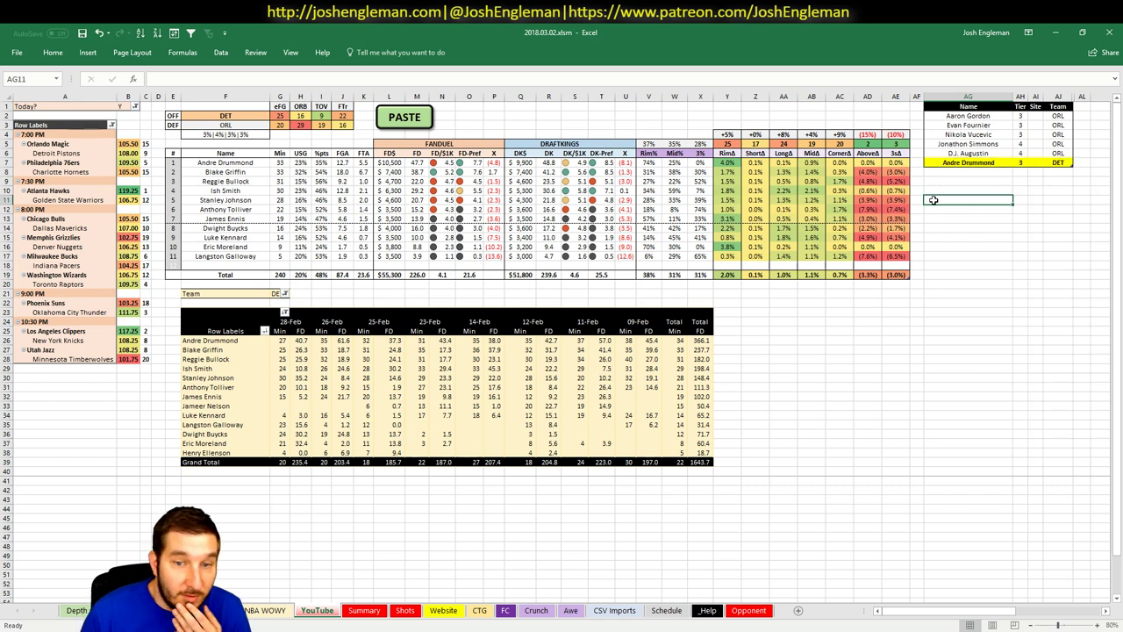
- Check Blake Griffin's recent FanDuel scores in the pivot table, including 28-Feb, 26-Feb, 23-Feb and 11-Feb
left_click(339, 350)
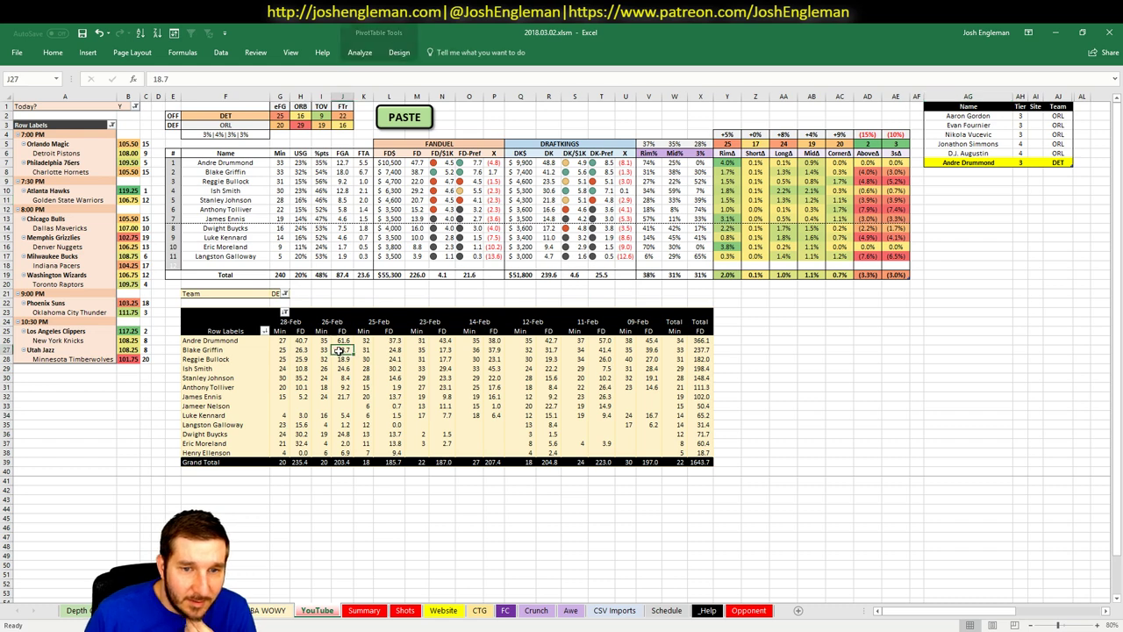
left_click(440, 350)
left_click(389, 359)
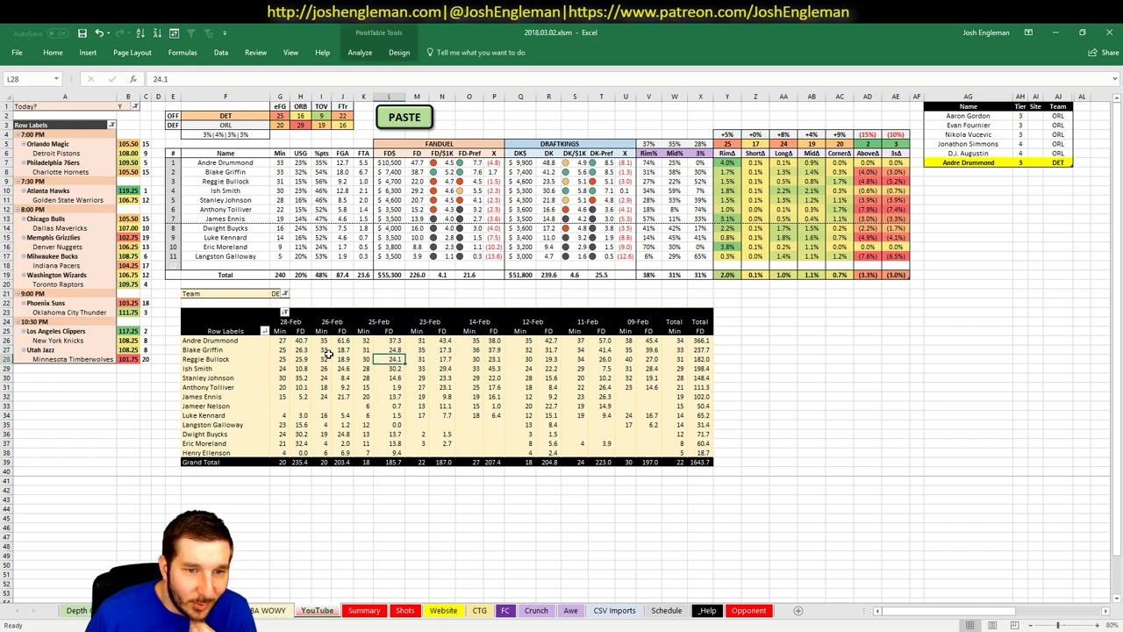
left_click(301, 349)
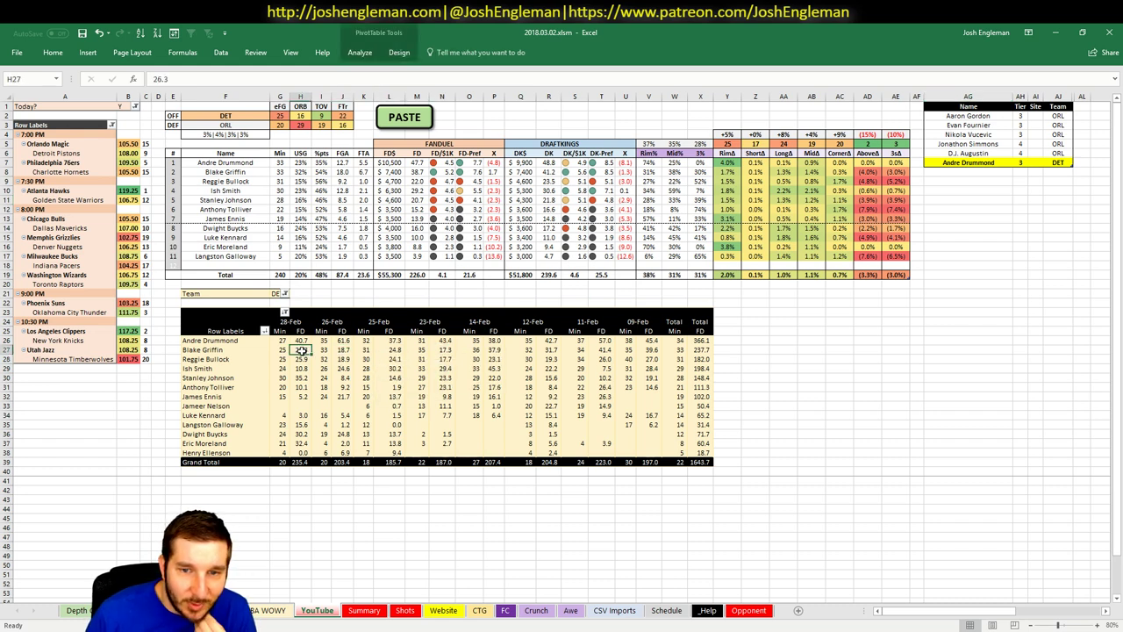
left_click(602, 350)
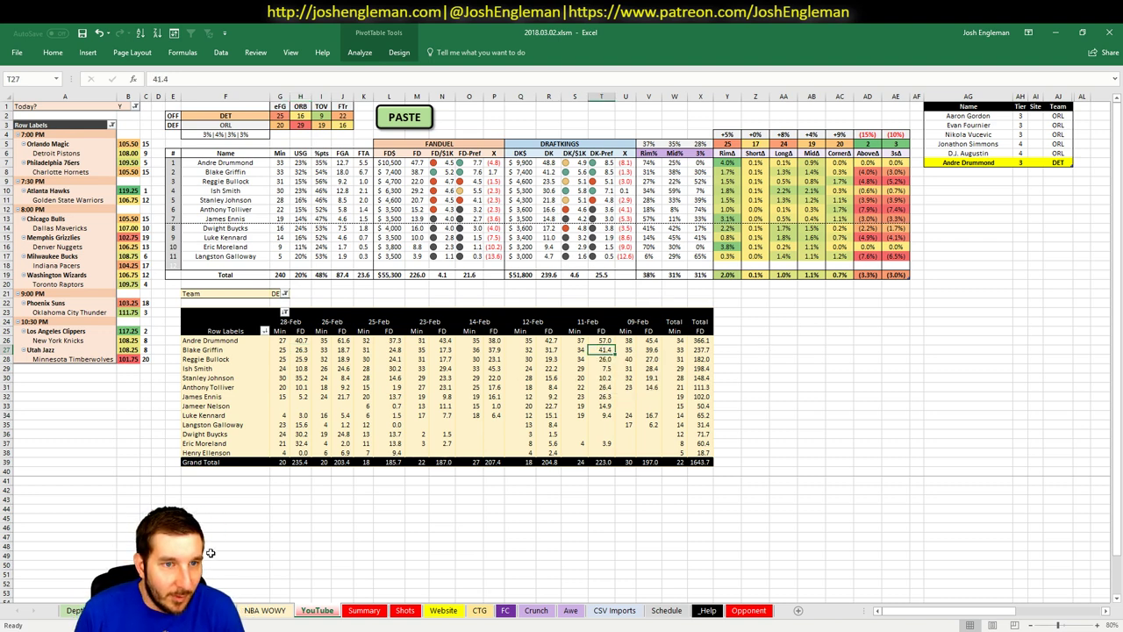
- Switch to Chrome, close the 2018-03-01 FanDuel lineup rewind and filter the 2018-03-02 FantasyCruncher player list to PF
key("alt+Tab")
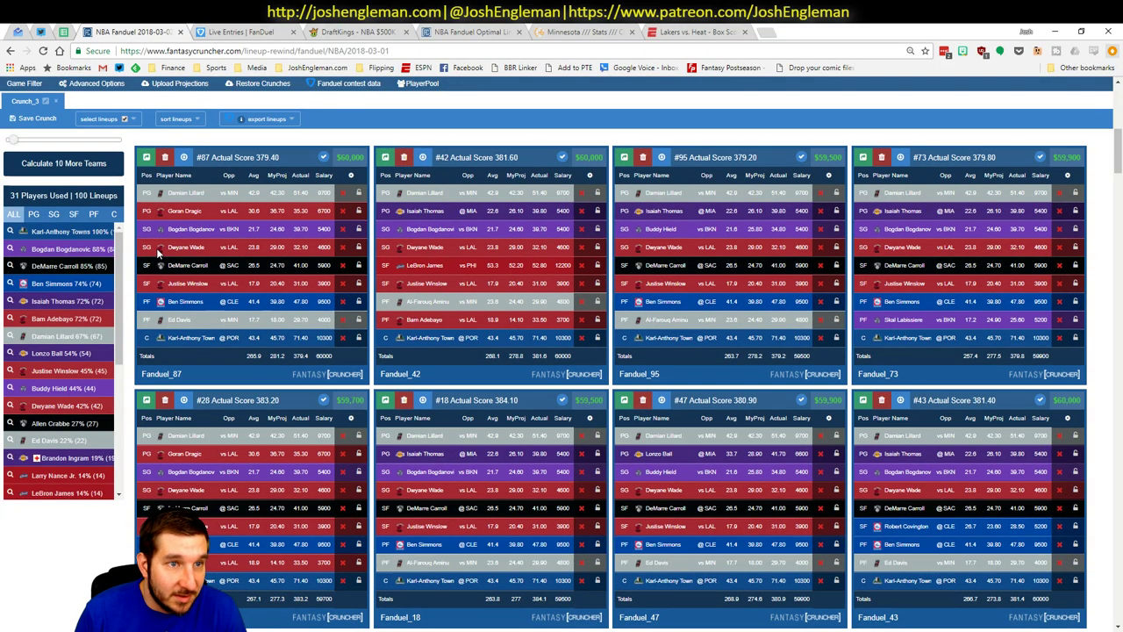
scroll(158, 253, "up", 10)
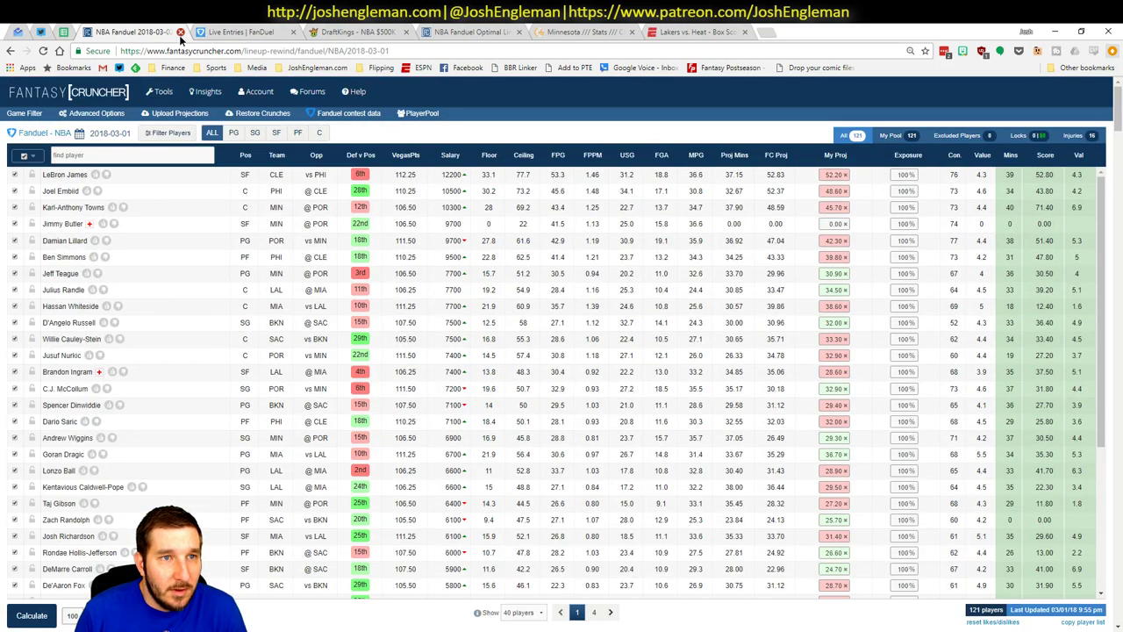
left_click(179, 32)
left_click(359, 32)
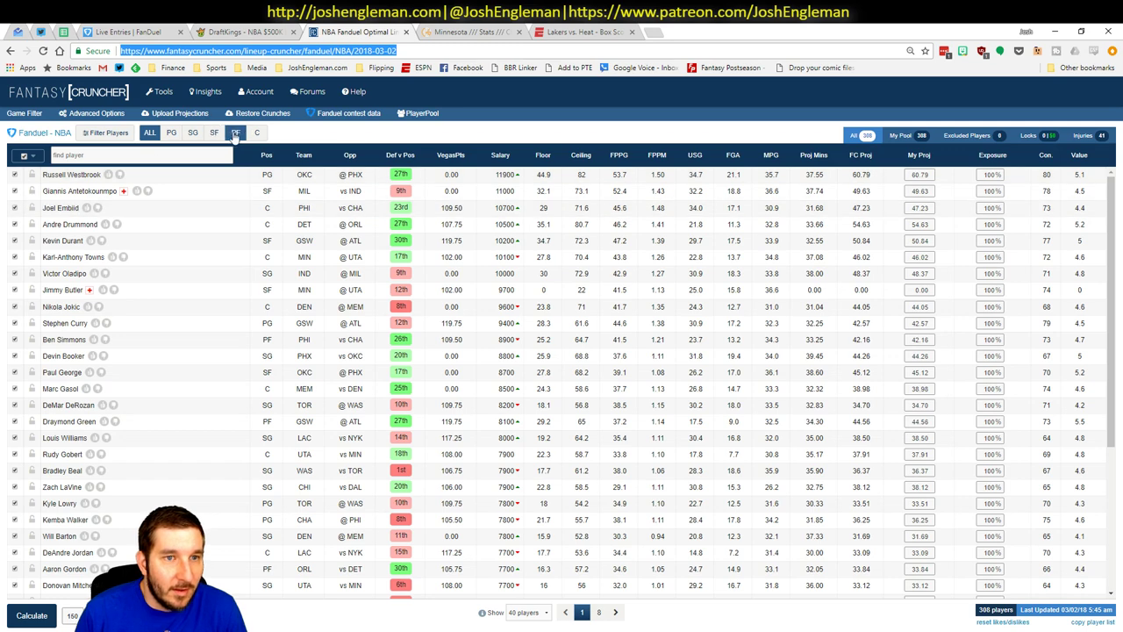
left_click(235, 133)
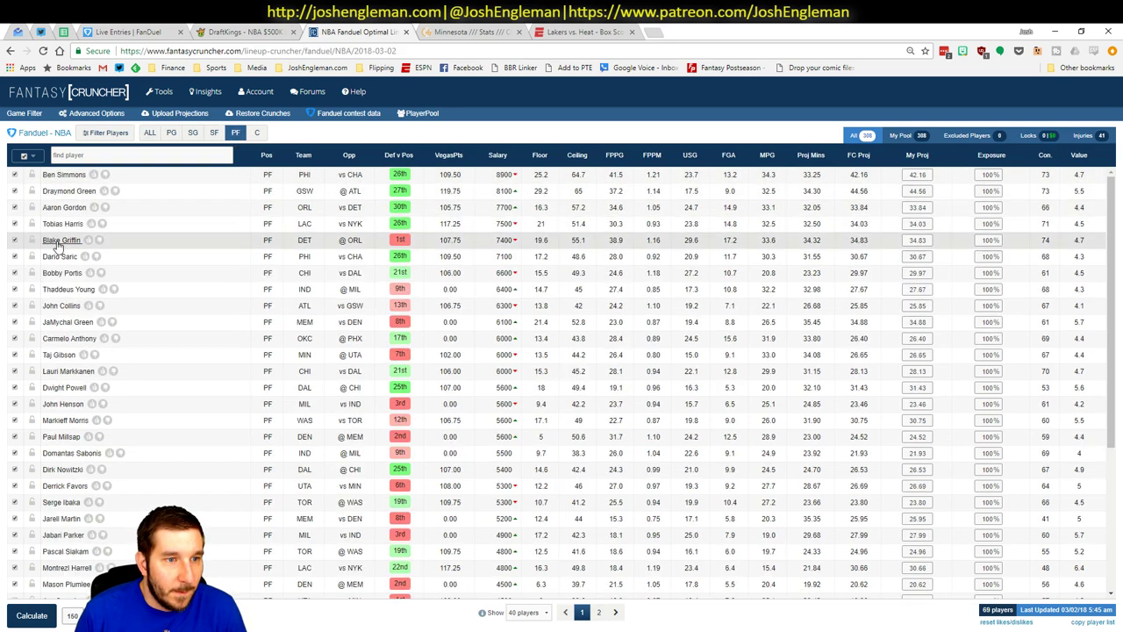
- Review Blake Griffin's game log and news on FantasyCruncher, close the card and switch back to the 2018.03.02 workbook in Excel
left_click(60, 242)
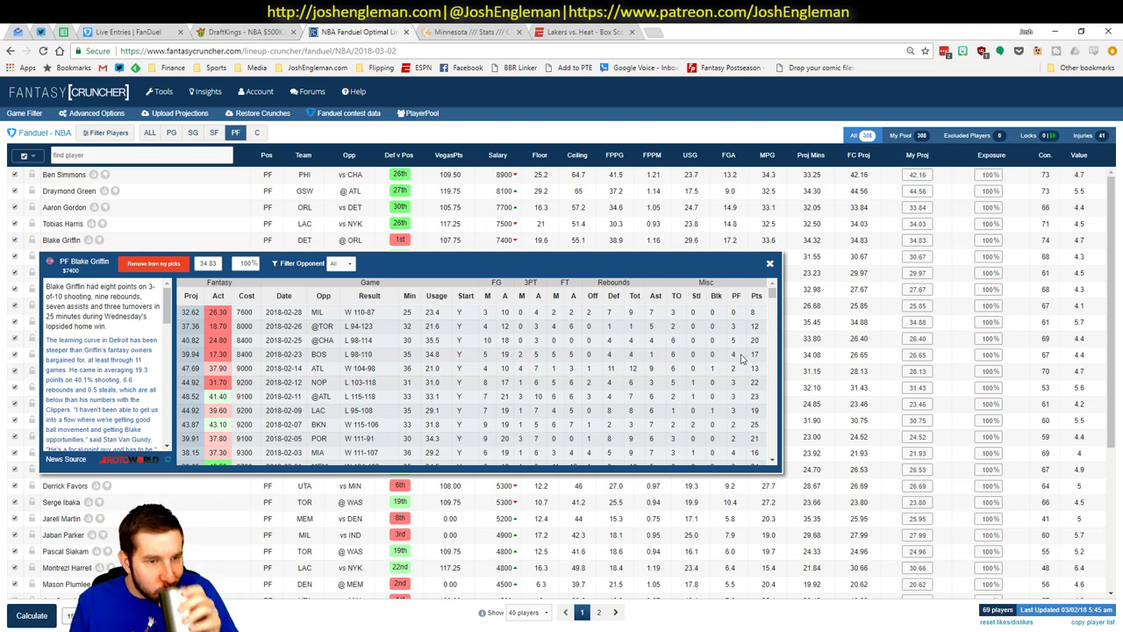
left_click(769, 263)
key("alt+Tab")
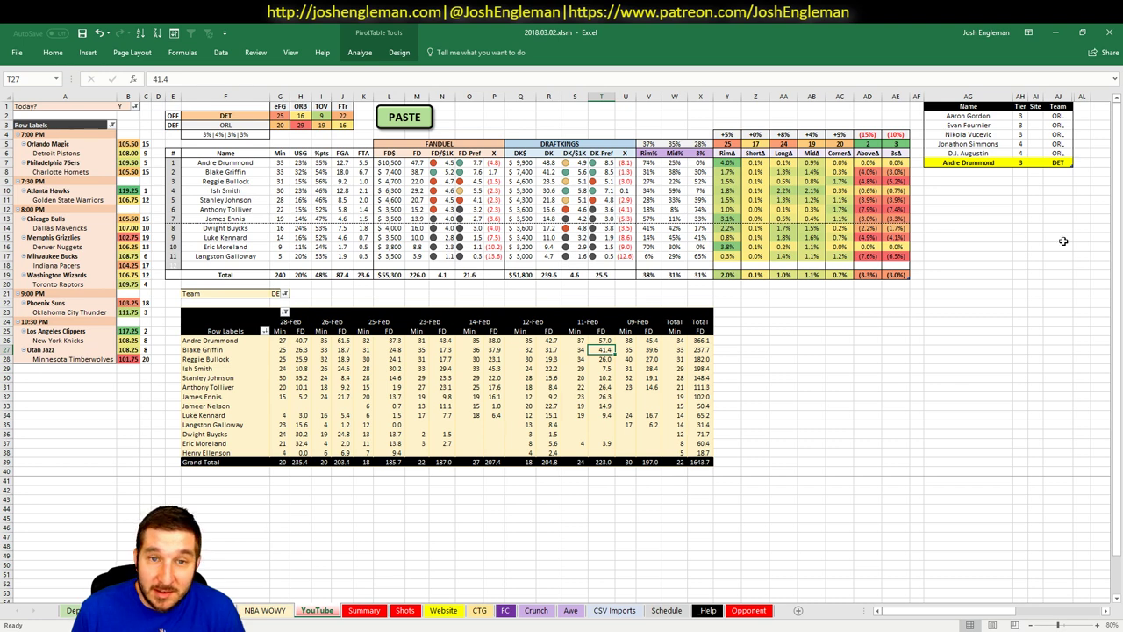
right_click(904, 368)
left_click(820, 406)
left_click(798, 395)
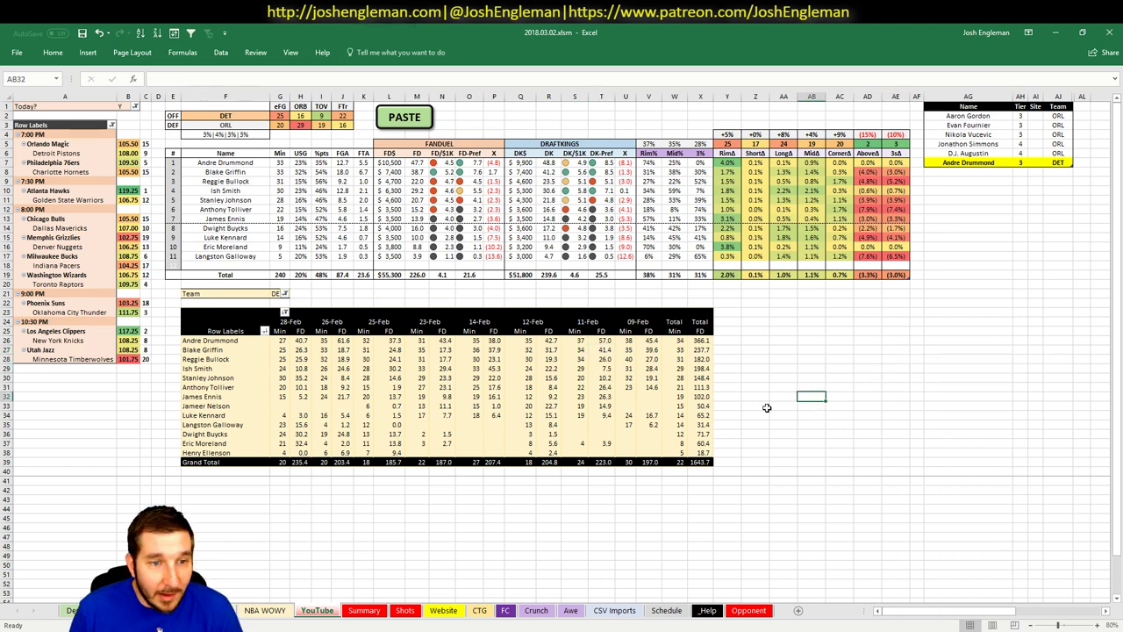
left_click(964, 173)
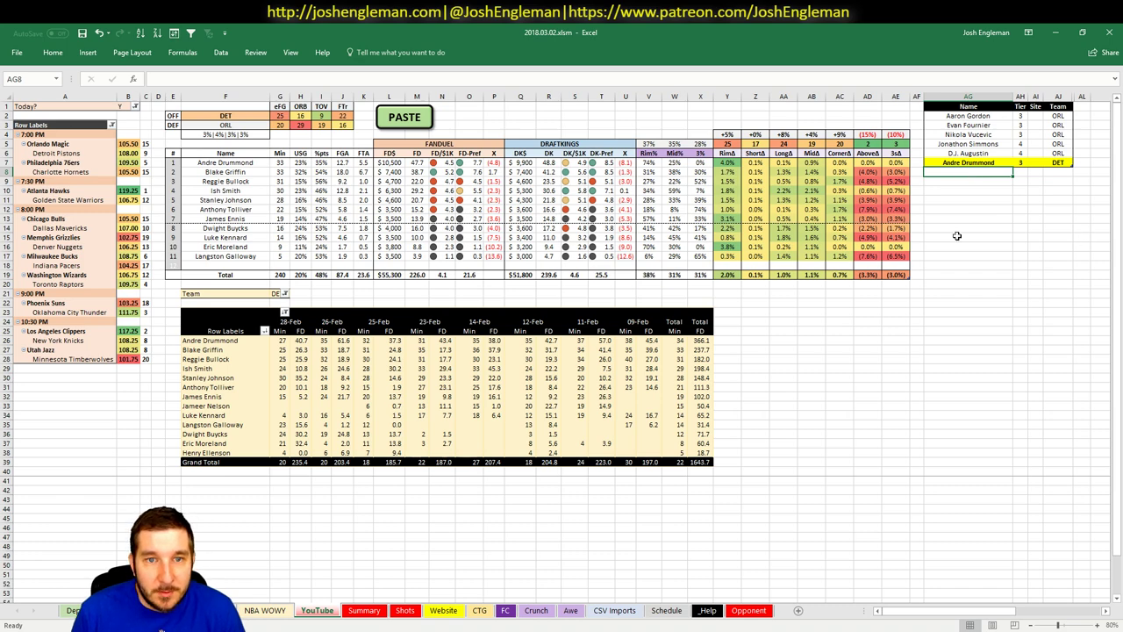
- Compare Blake Griffin's FanDuel projection columns in the PF section of the Summary sheet
left_click(405, 611)
left_click(366, 612)
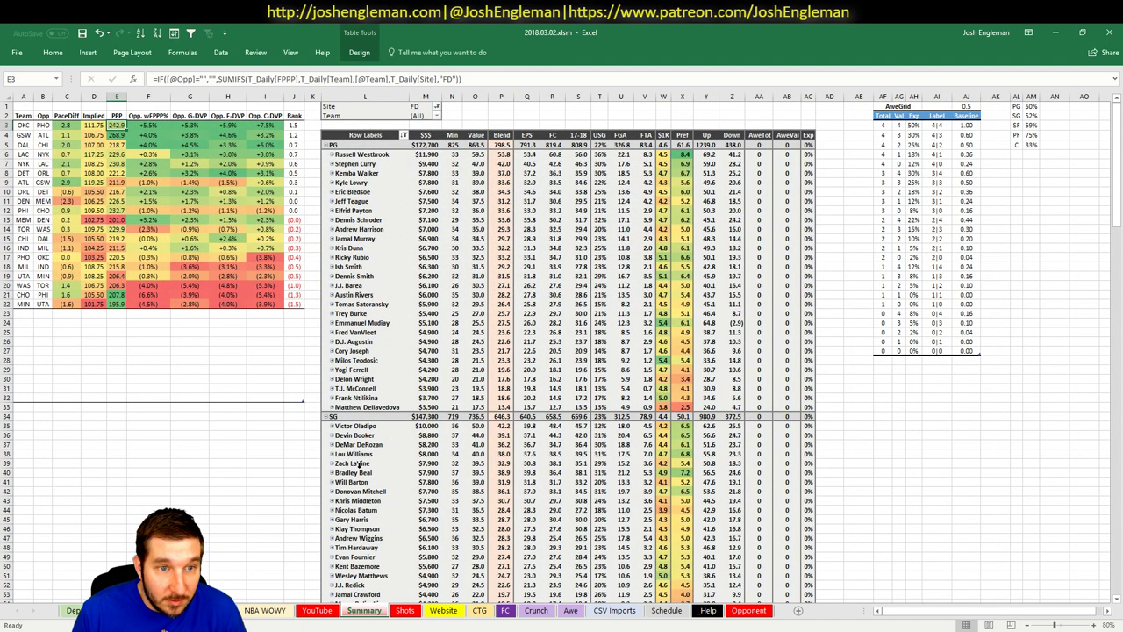
scroll(478, 472, "down", 20)
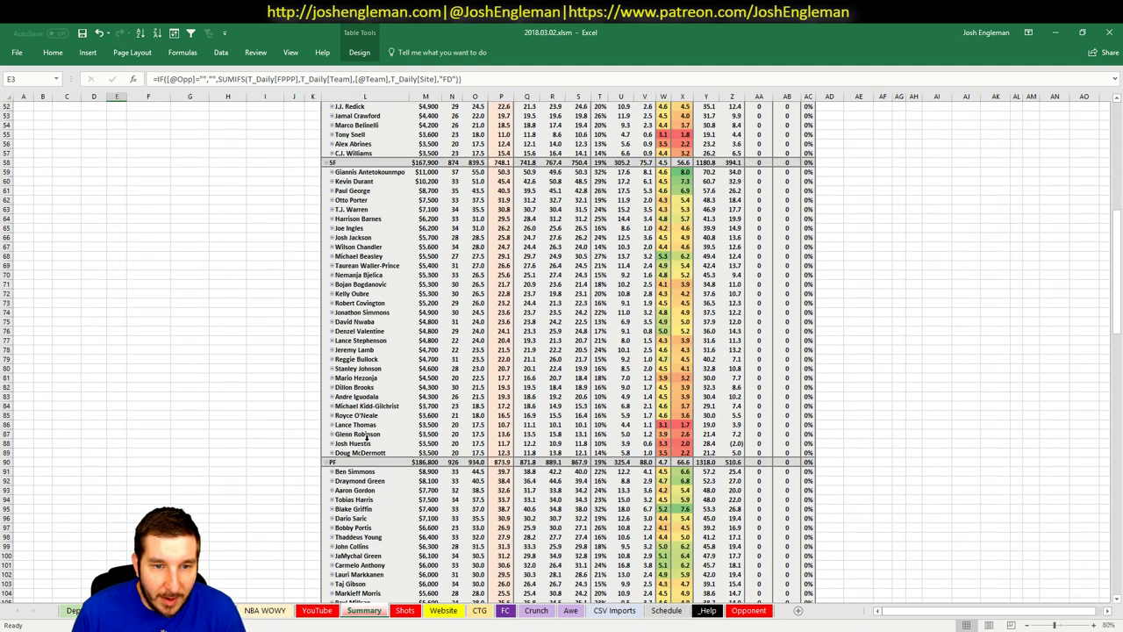
left_click_drag(373, 313, 600, 313)
left_click(573, 312)
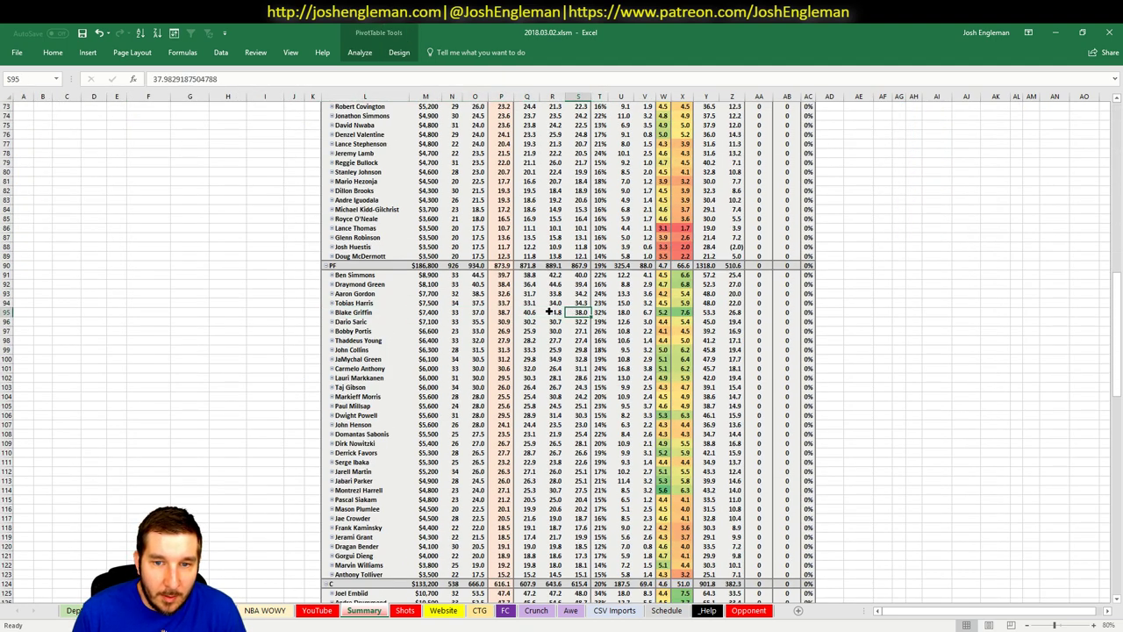
left_click(551, 312)
- Try a BOOST of -5% for Blake Griffin in the player projections table and settle on -8%
left_click(316, 610)
left_click(264, 610)
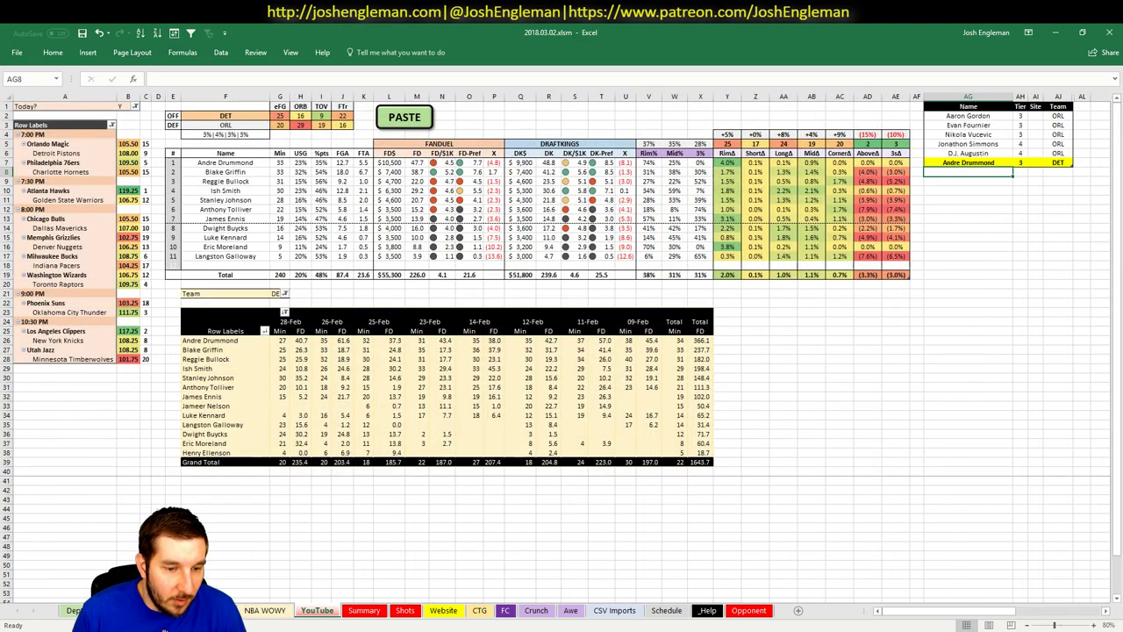
left_click(203, 610)
scroll(203, 324, "down", 20)
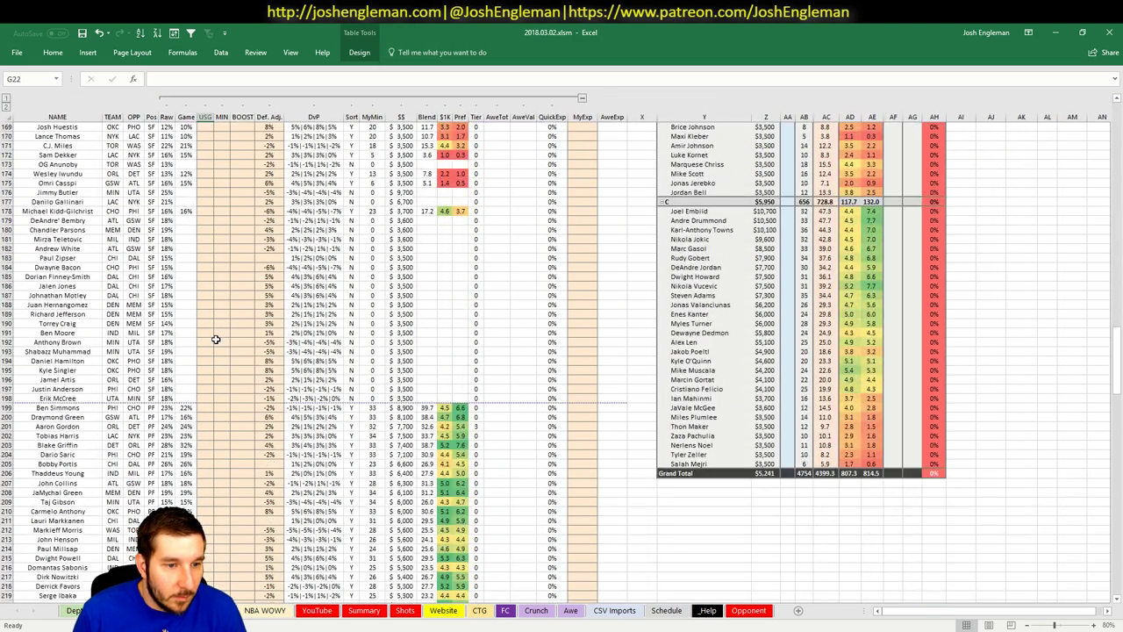
left_click(245, 444)
type("-")
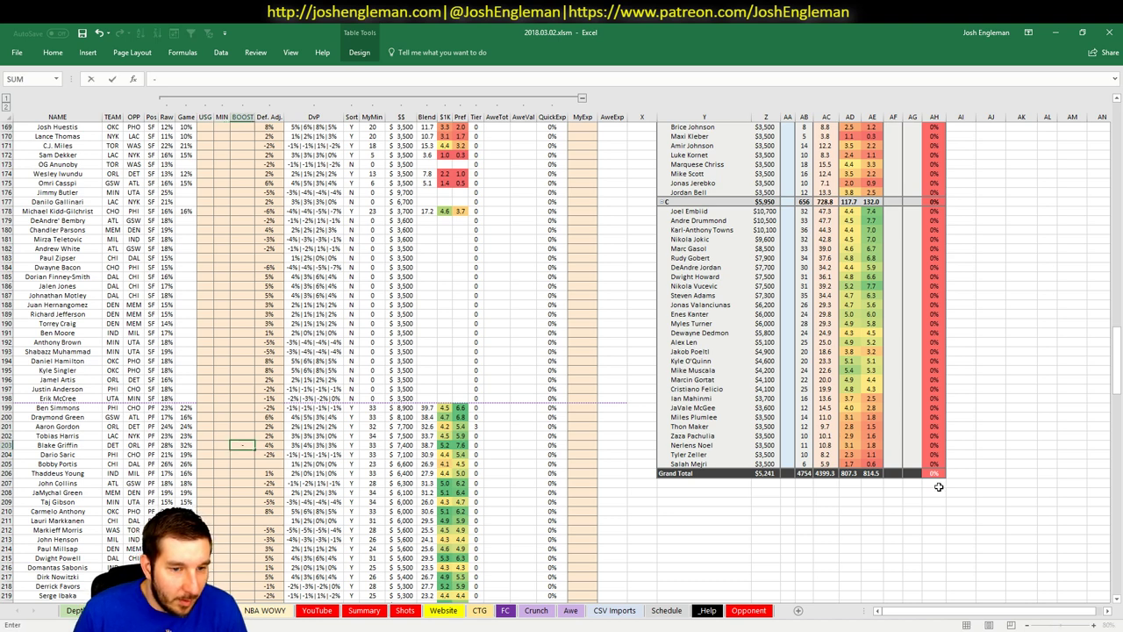
type("5")
key("Return")
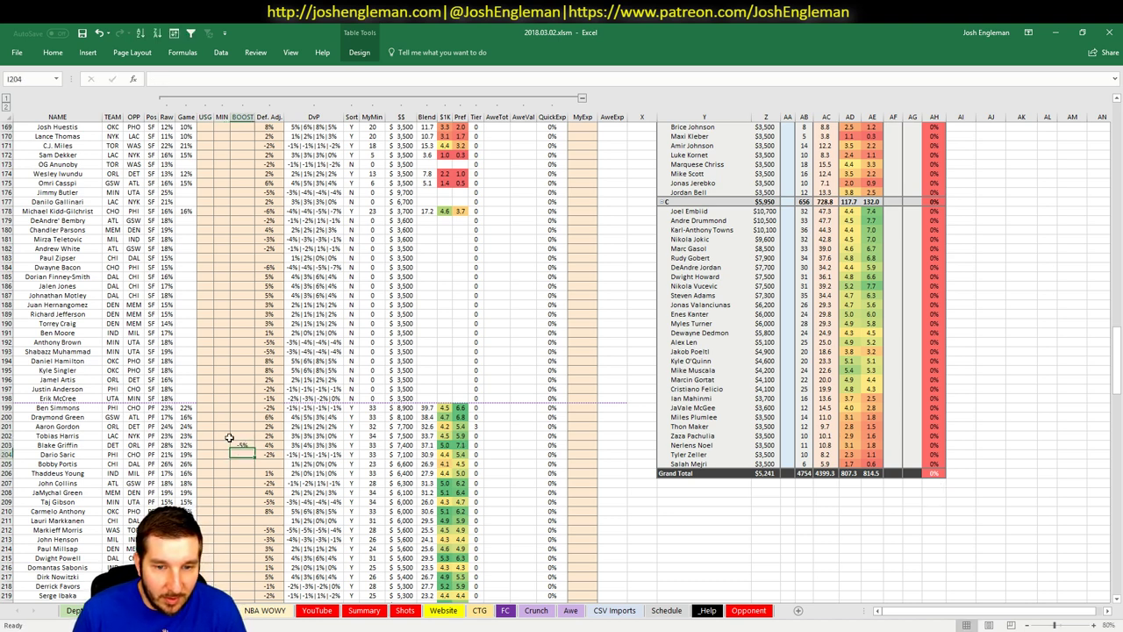
key("Up")
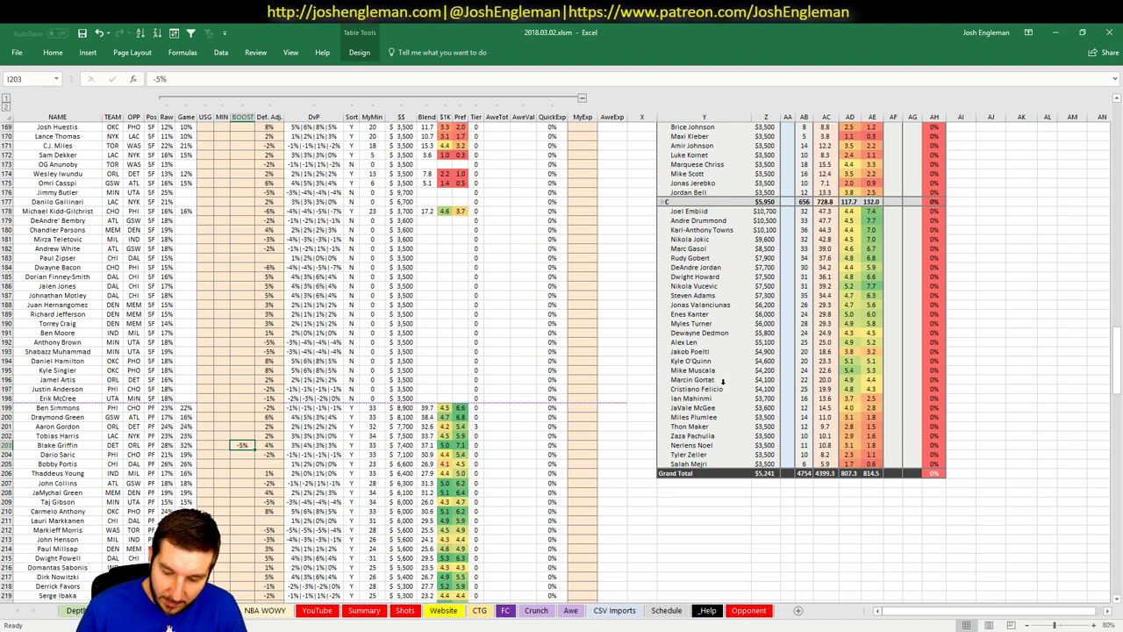
type("-8")
key("Return")
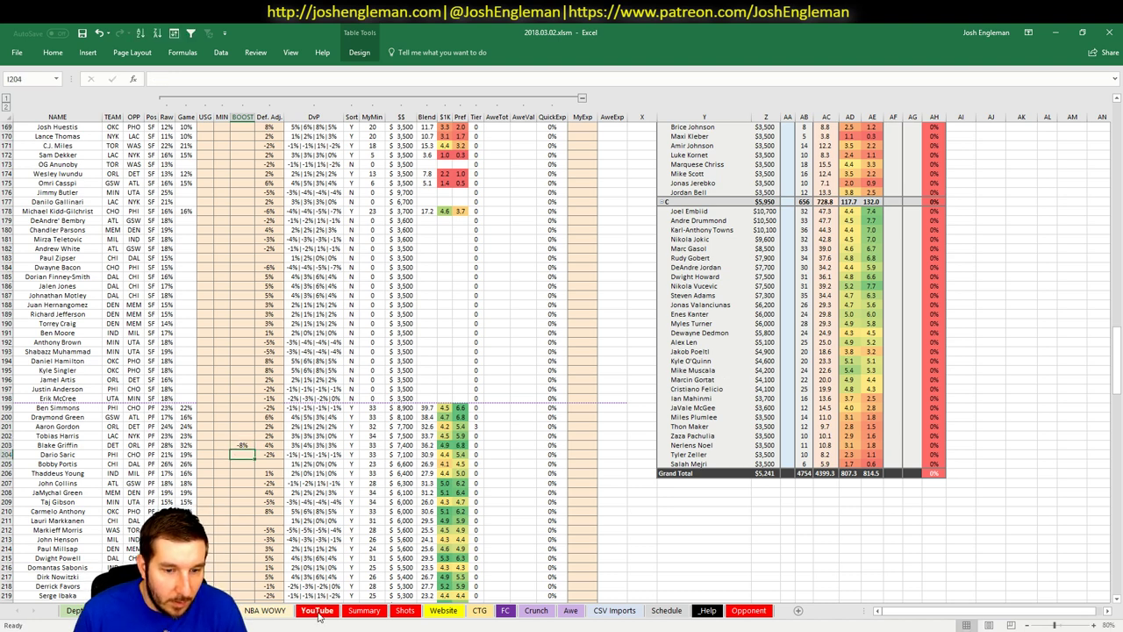
- Add Blake Griffin to the player picks table on the YouTube sheet below Andre Drummond with tier 4
left_click(317, 610)
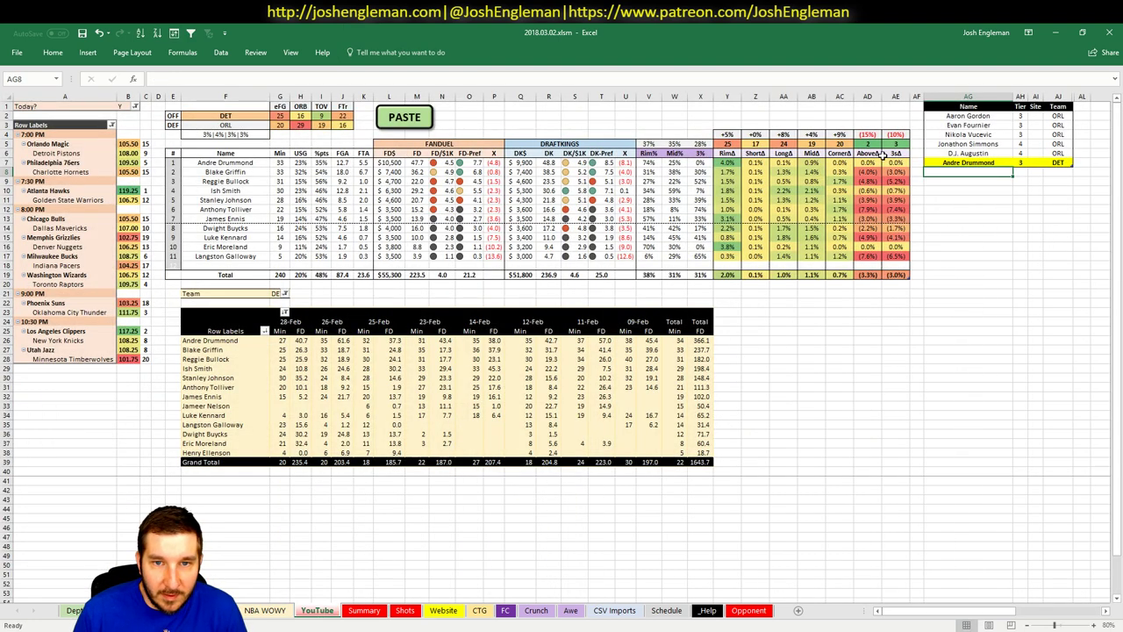
type("Blake")
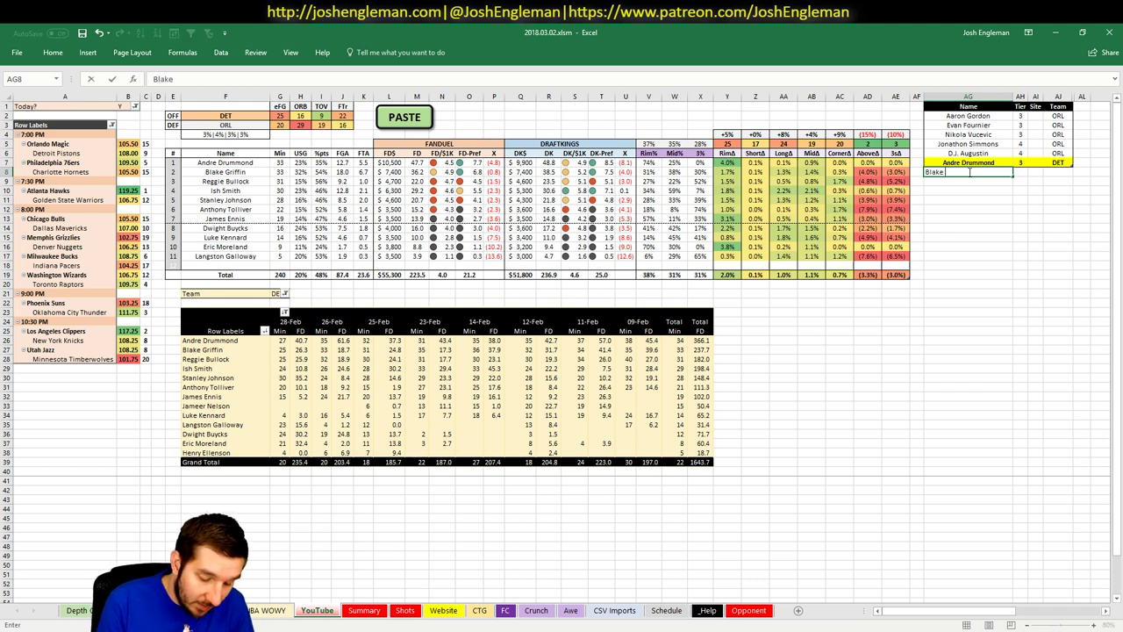
type(" Griffin")
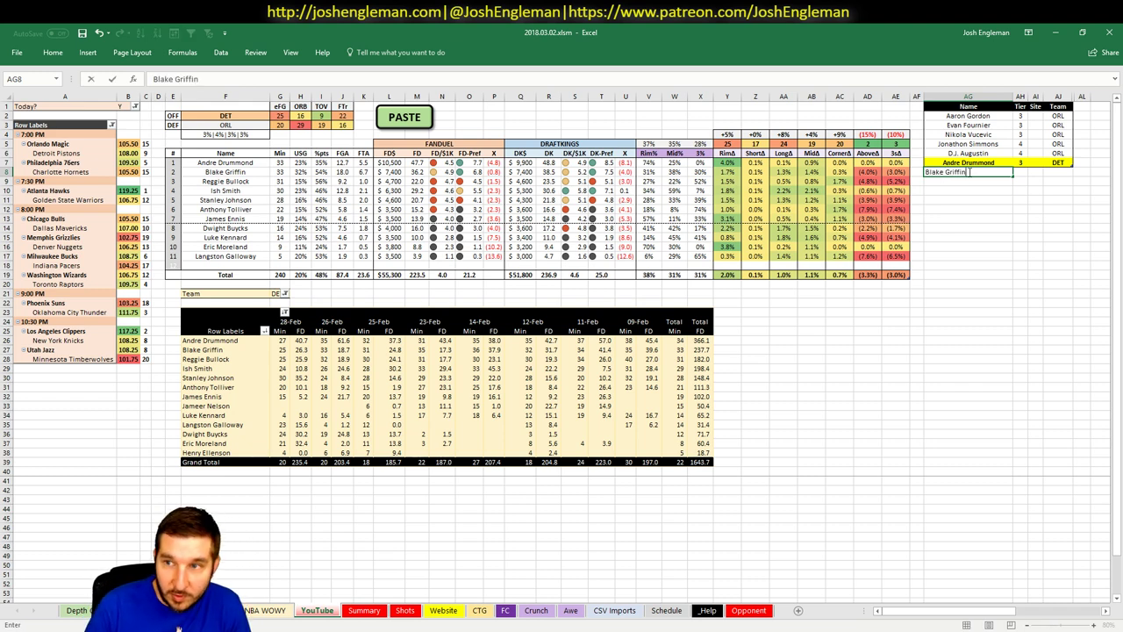
key("Return")
left_click_drag(494, 200, 494, 210)
- Add Reggie Bullock to the player picks table below Blake Griffin with tier 4
left_click(1004, 181)
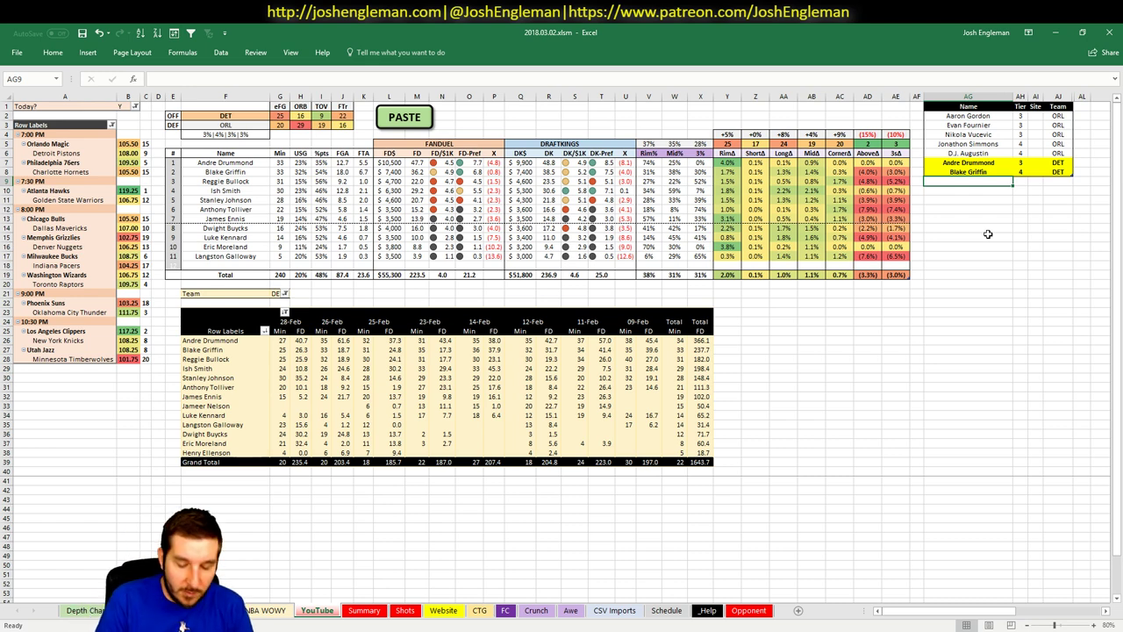
type("Reggie Bu")
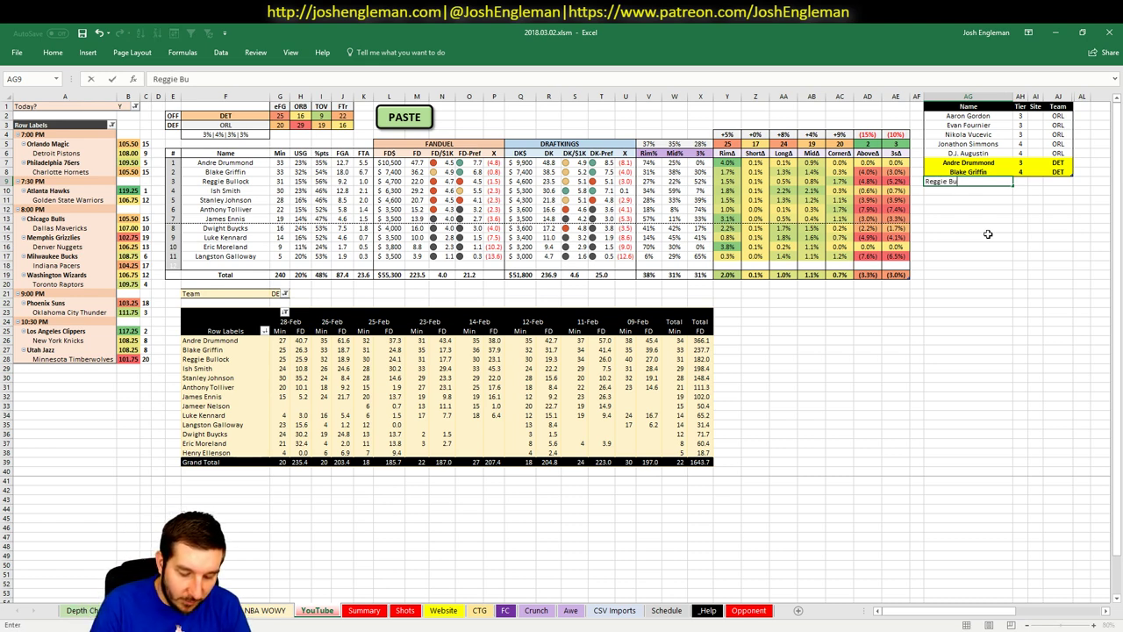
type("llock")
key("Tab")
type("4")
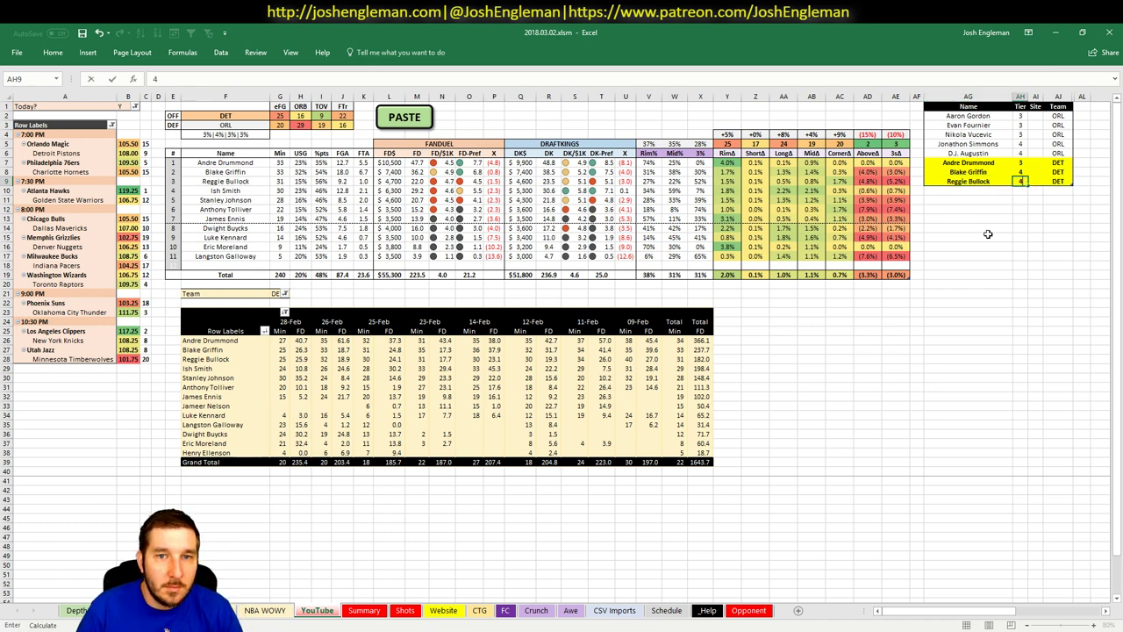
key("Return")
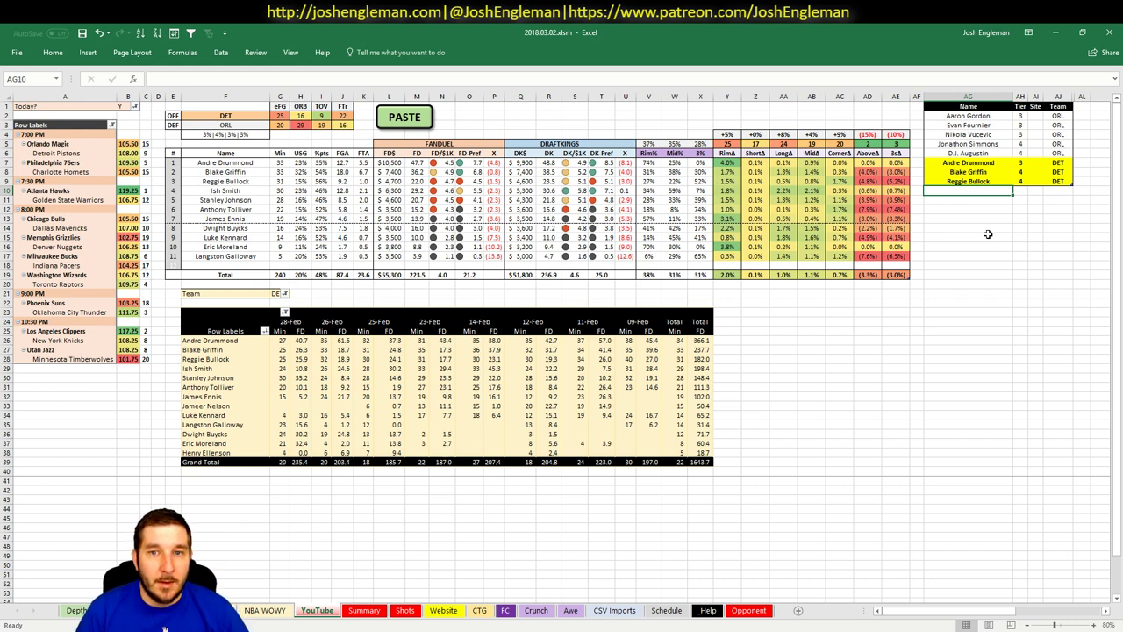
- Add Ish Smith and Stanley Johnson to the player picks table below Reggie Bullock, both with tier 4
type("Ish Smith")
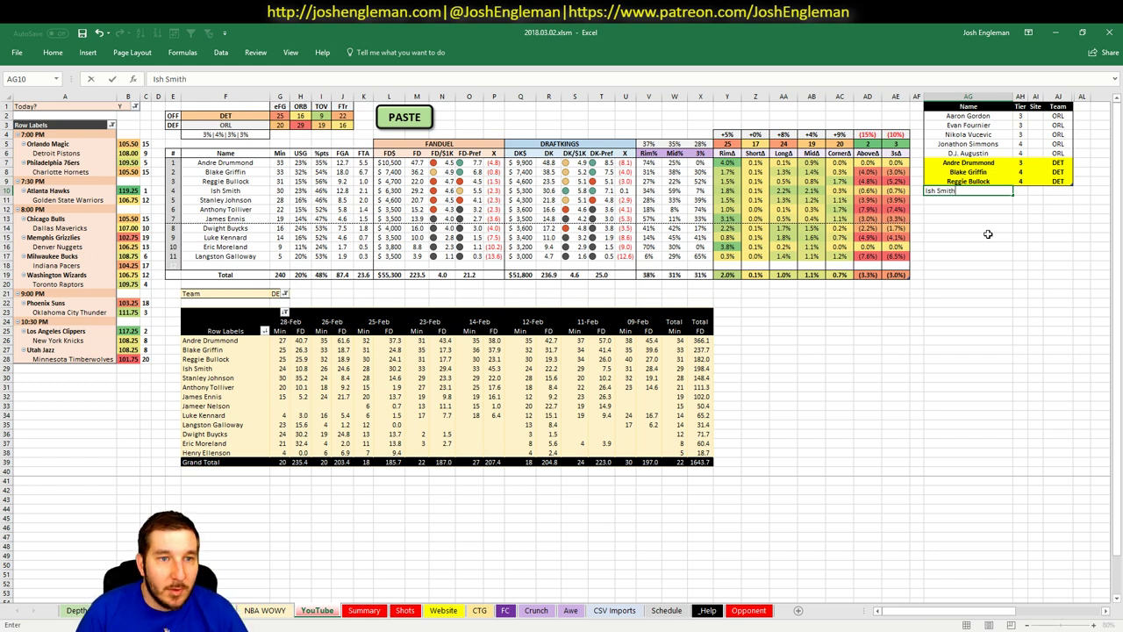
key("Return")
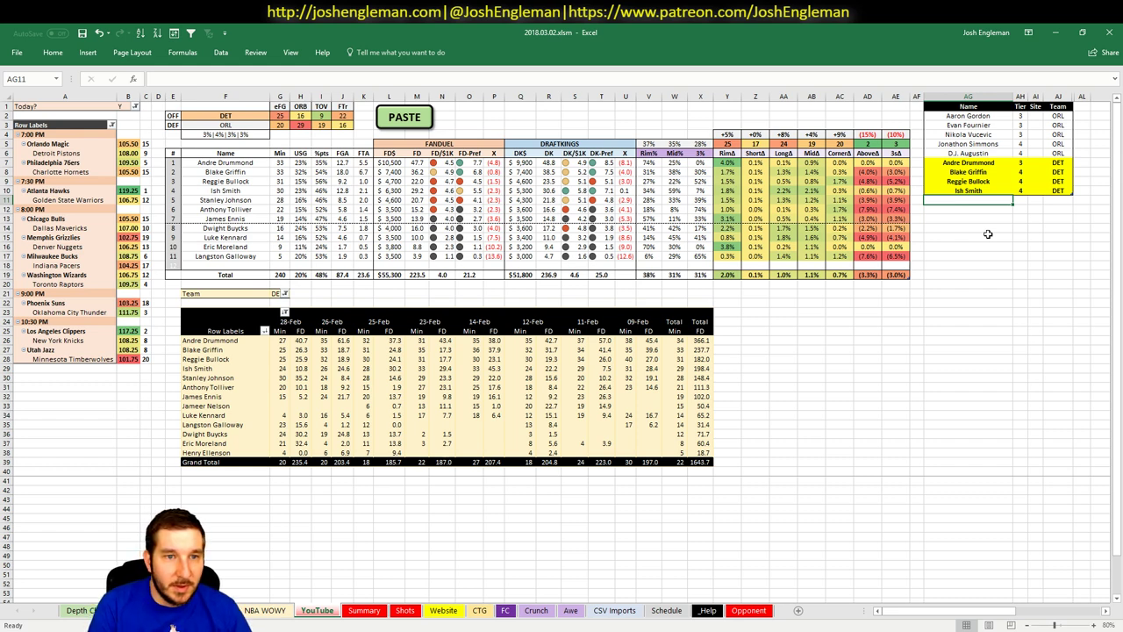
type("Stanley Johnso")
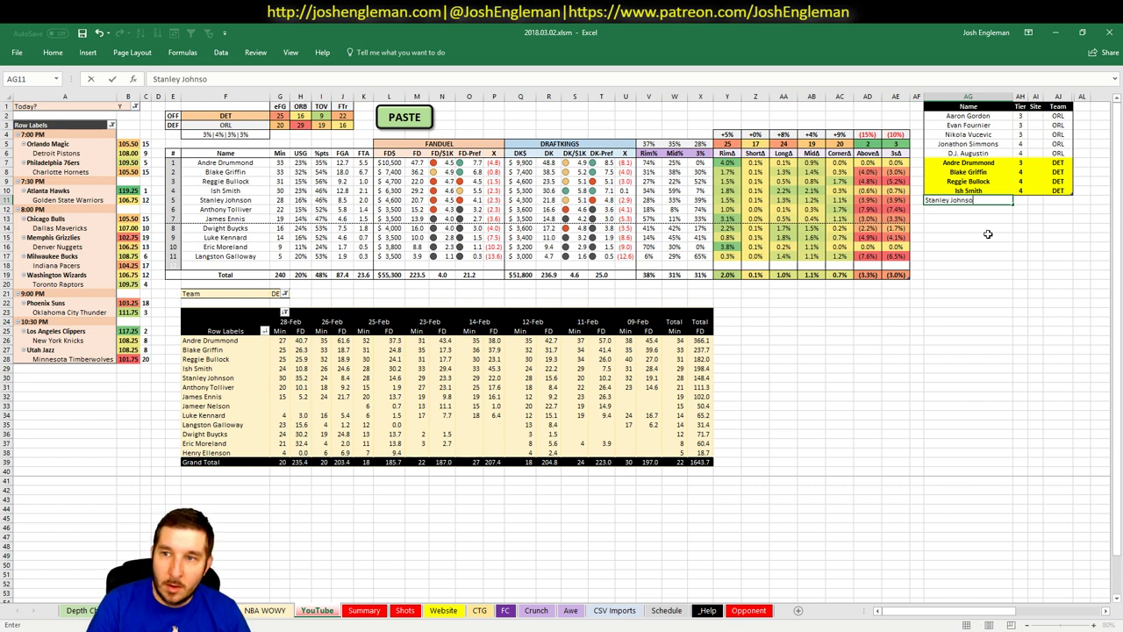
type("n")
key("Tab")
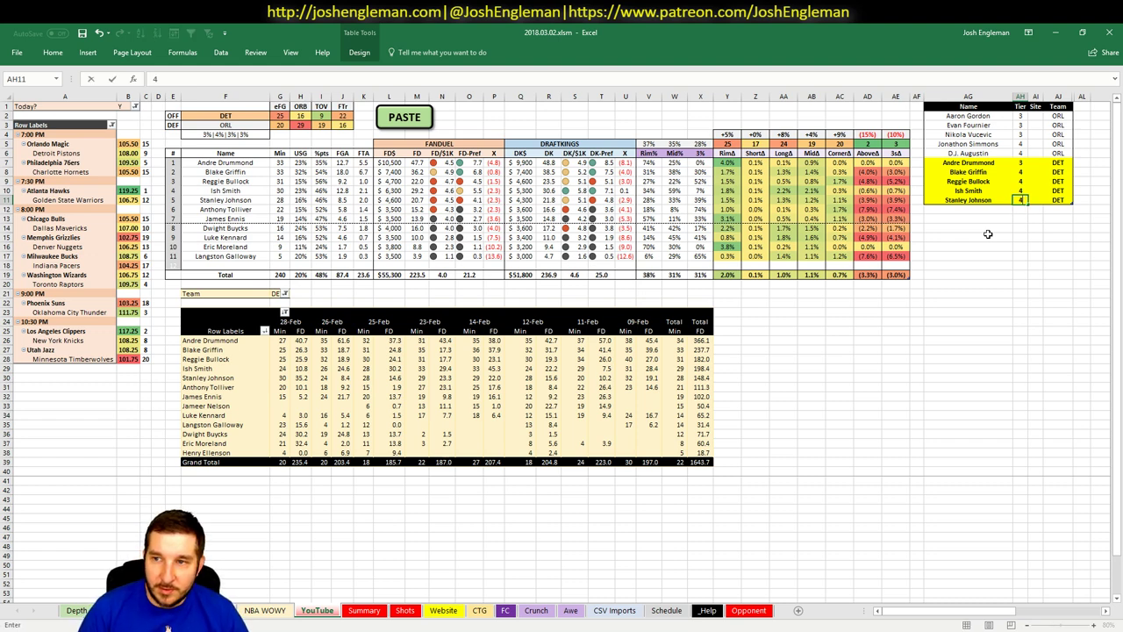
- Change the offense team of the matchup table to PHI and check the Philadelphia 76ers entry in the game list
left_click(257, 117)
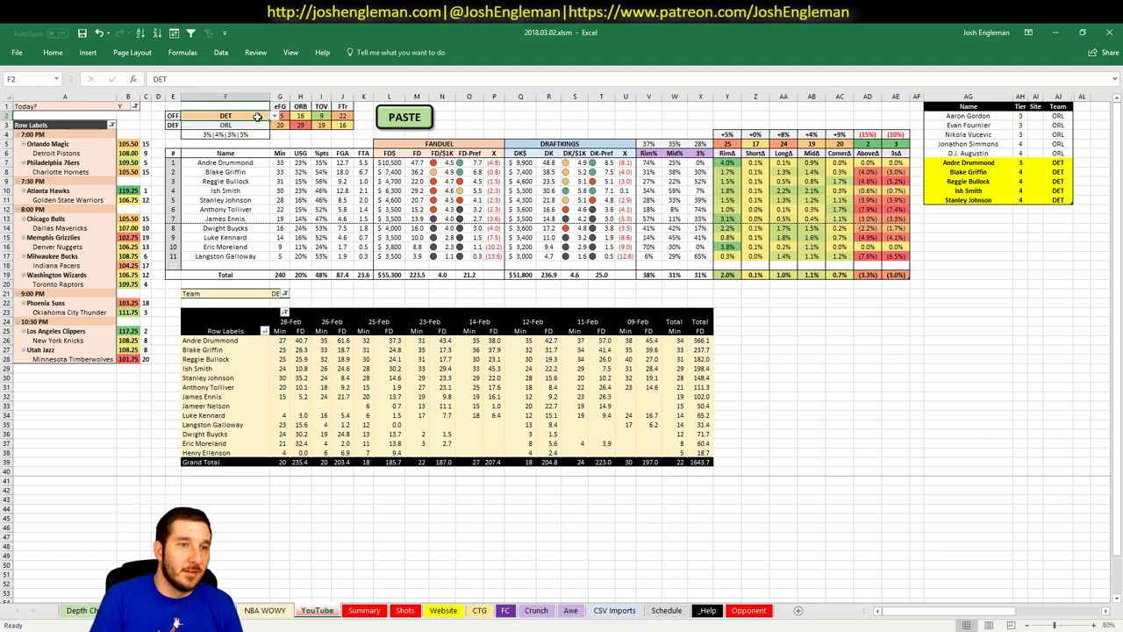
type("PHI")
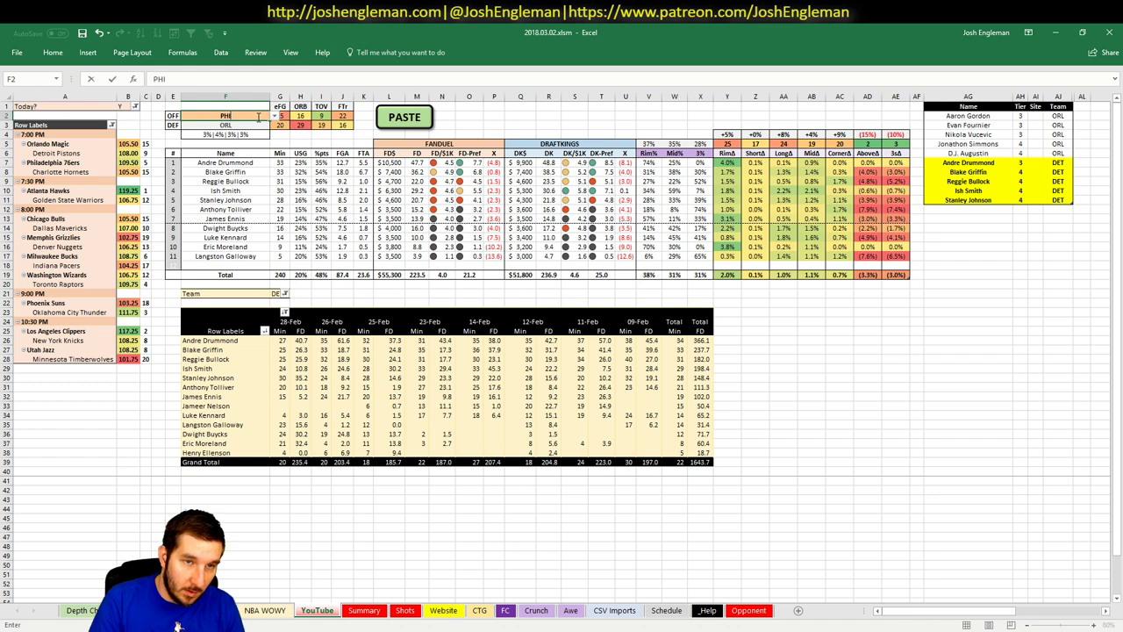
key("Return")
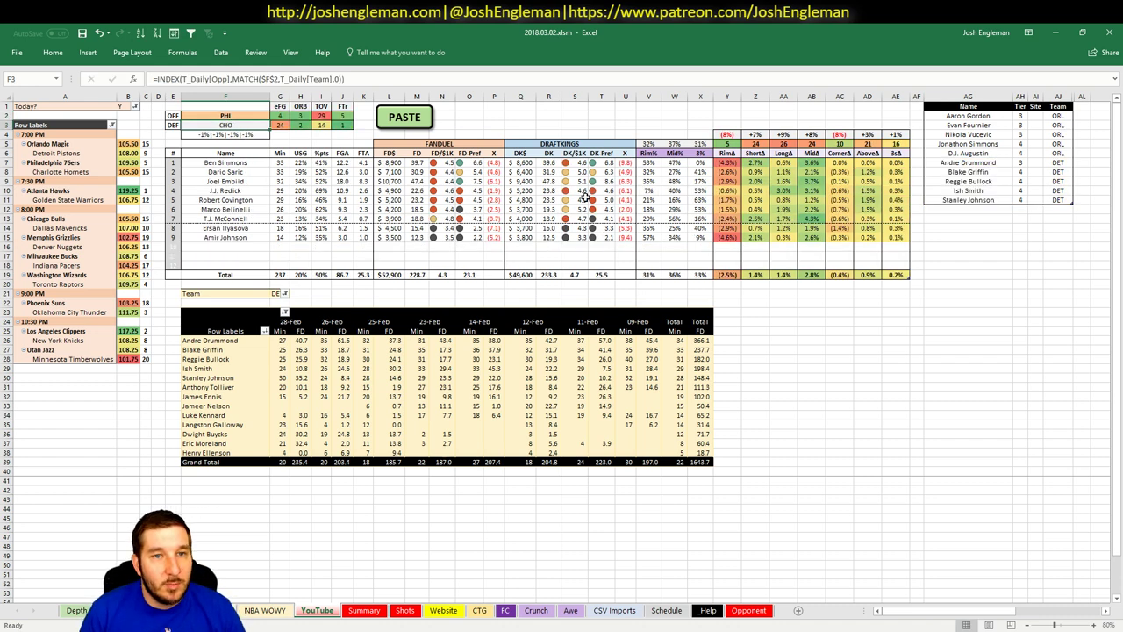
left_click(942, 210)
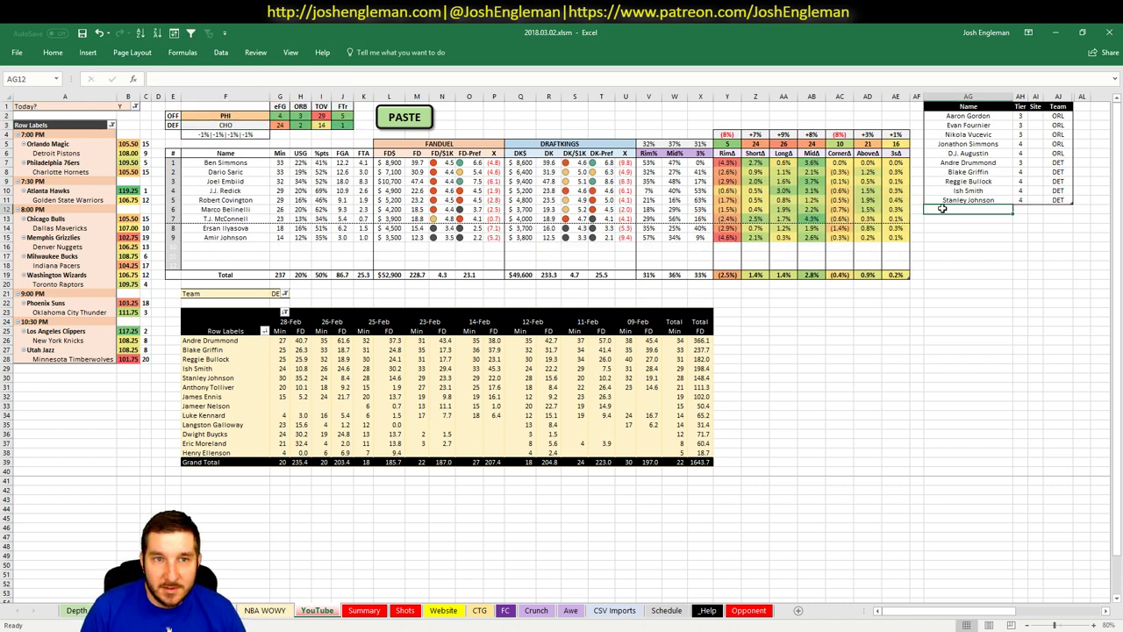
left_click(77, 163)
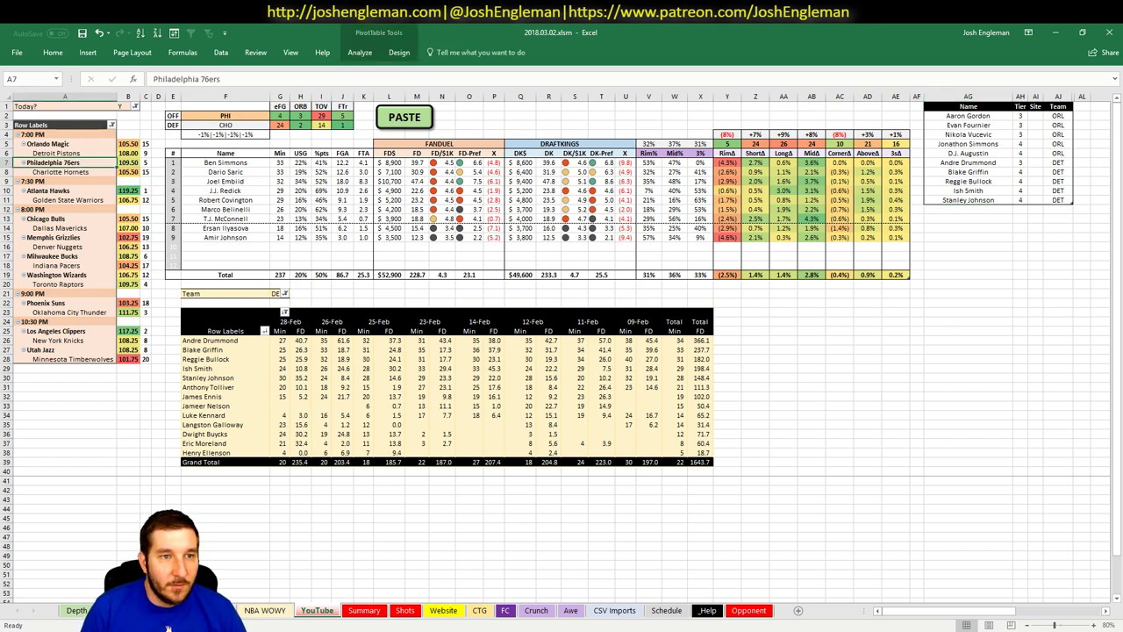
- Add Ben Simmons to the player picks table below Stanley Johnson
left_click(974, 200)
left_click(977, 209)
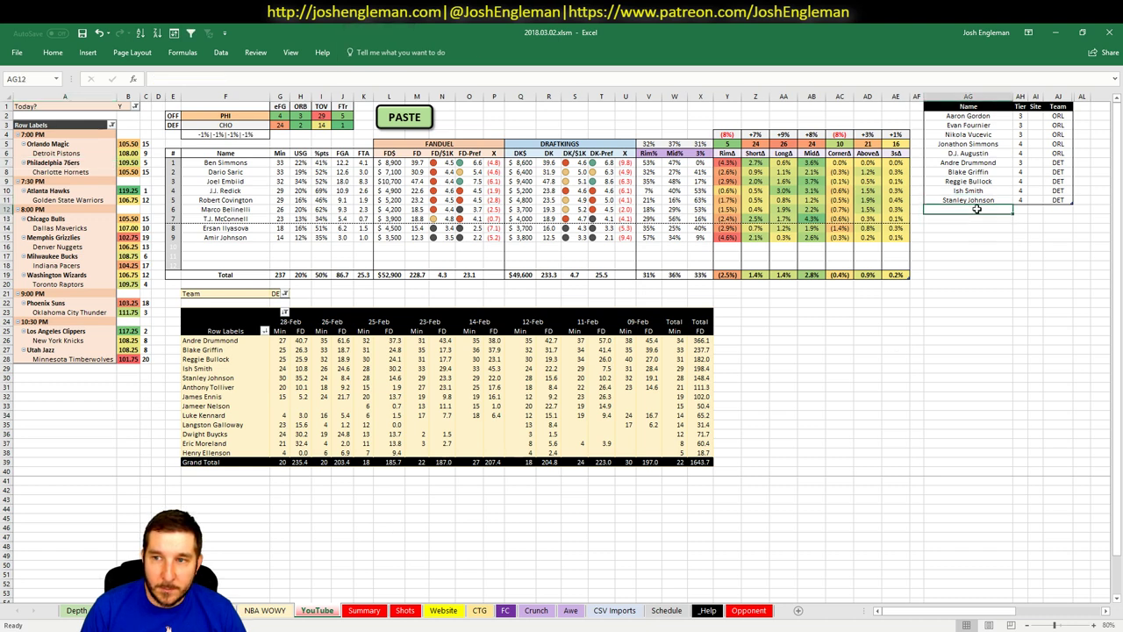
left_click_drag(230, 164, 230, 219)
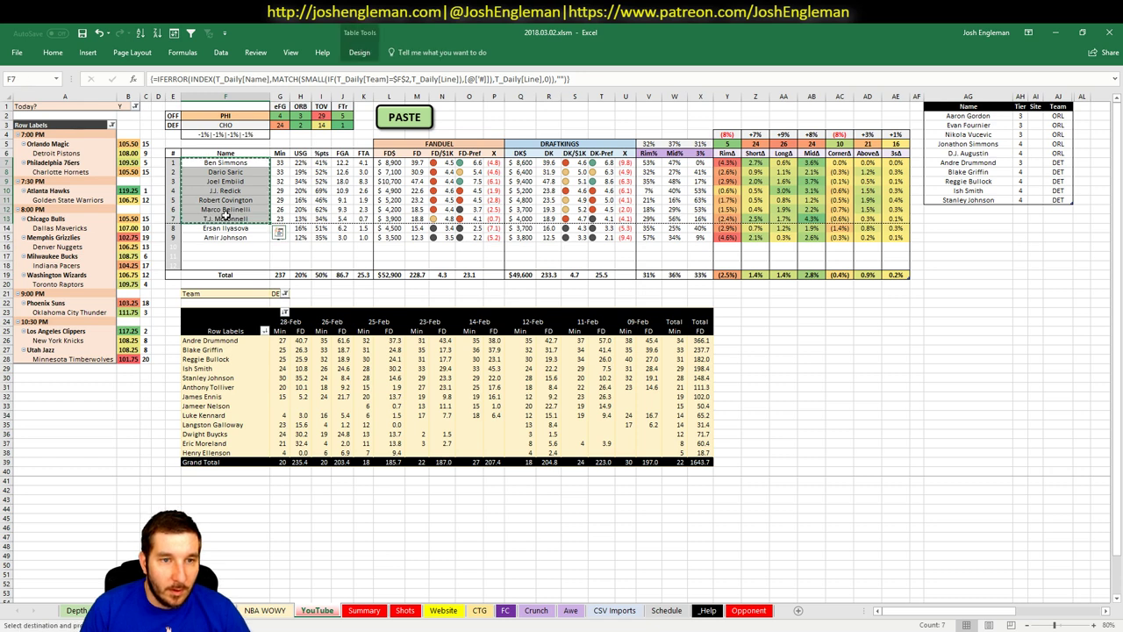
left_click(952, 209)
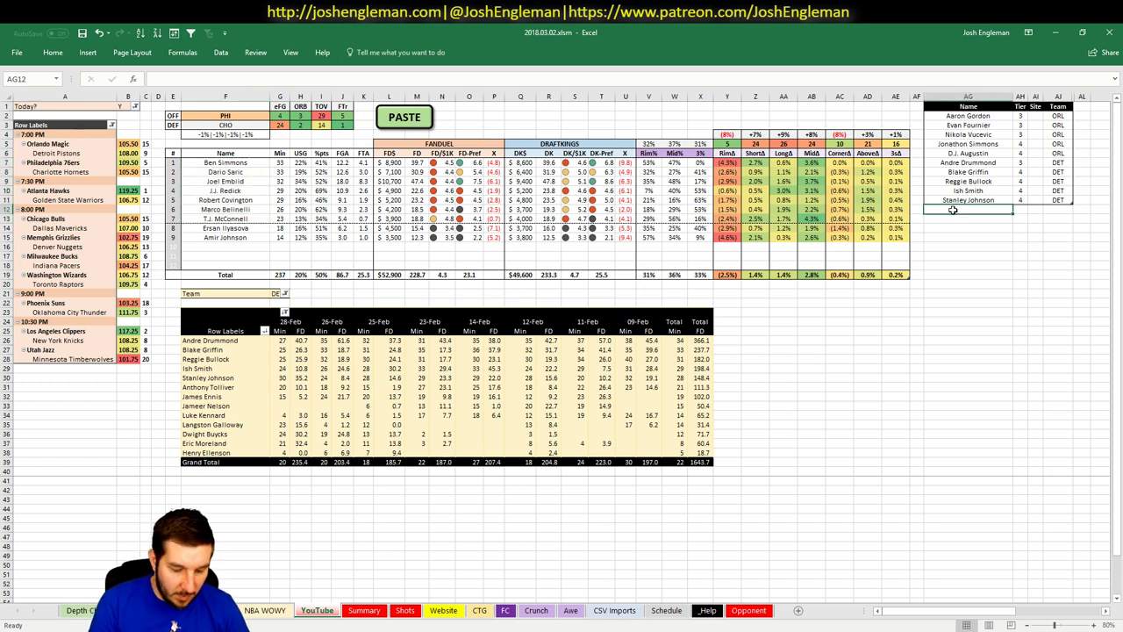
type("Ben Si")
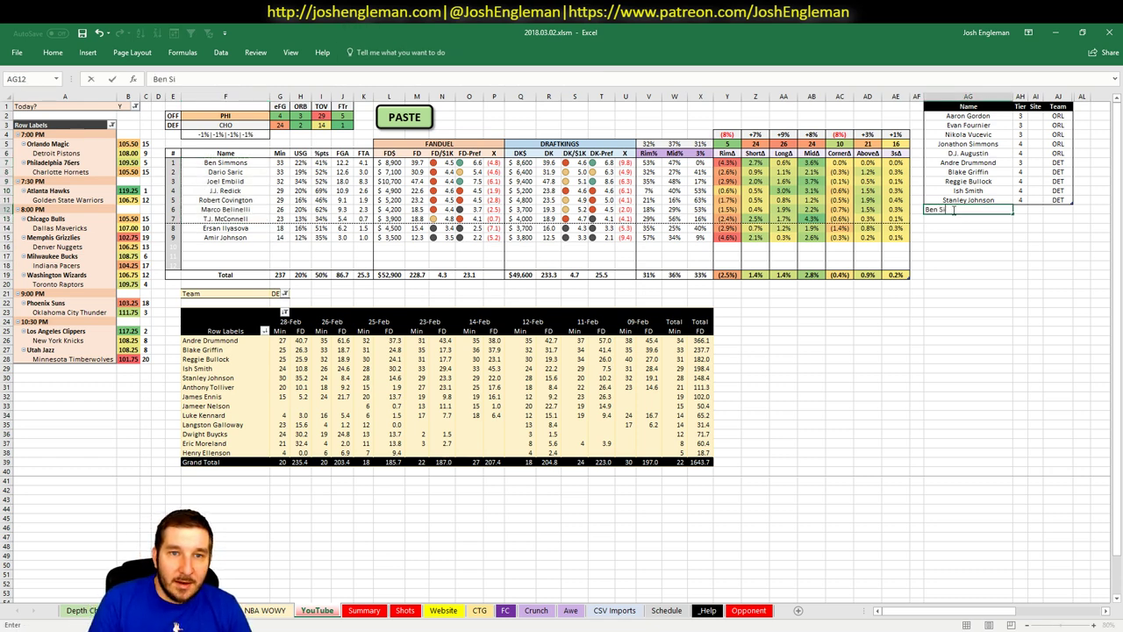
type("mmons")
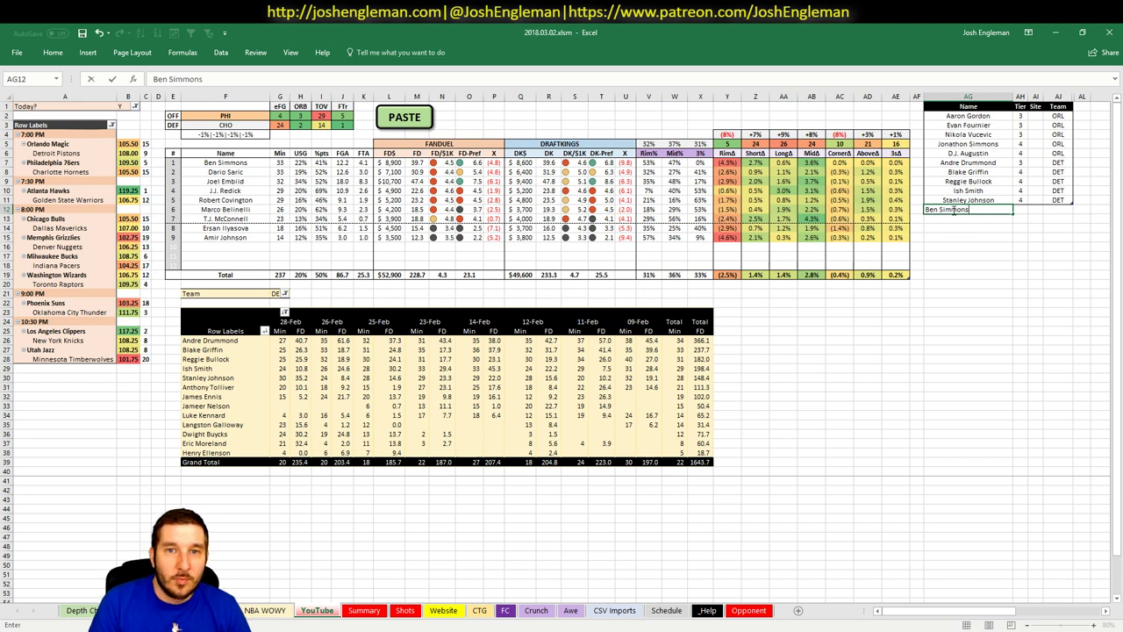
key("Tab")
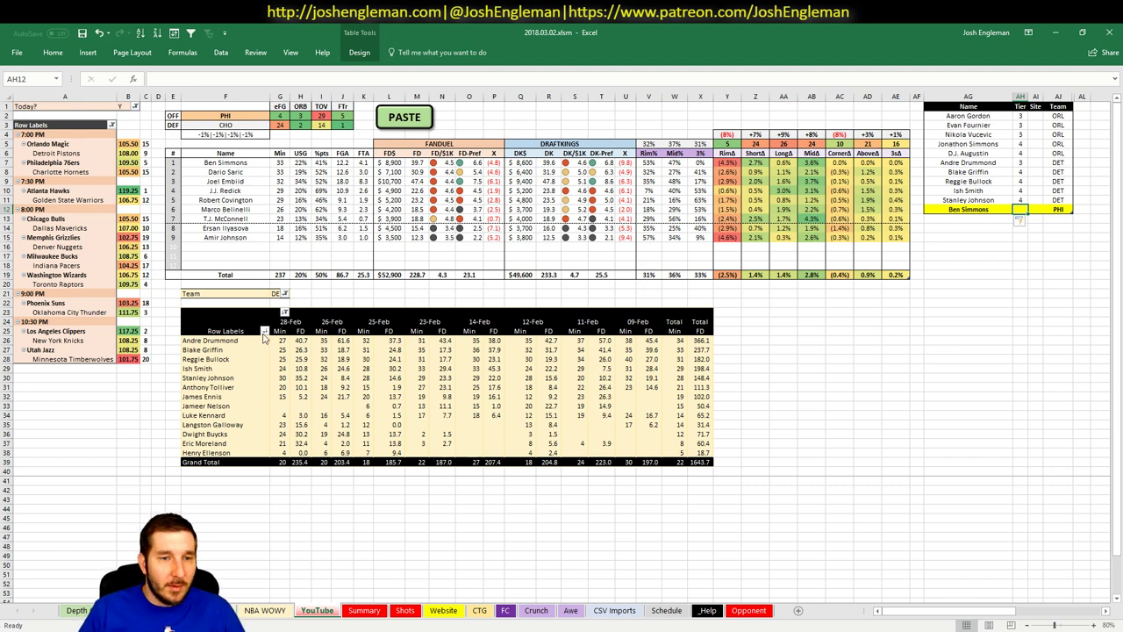
- Change the team filter of the recent games pivot table to PHI and review the players' recent minutes and fantasy points
left_click(275, 294)
type("PHI")
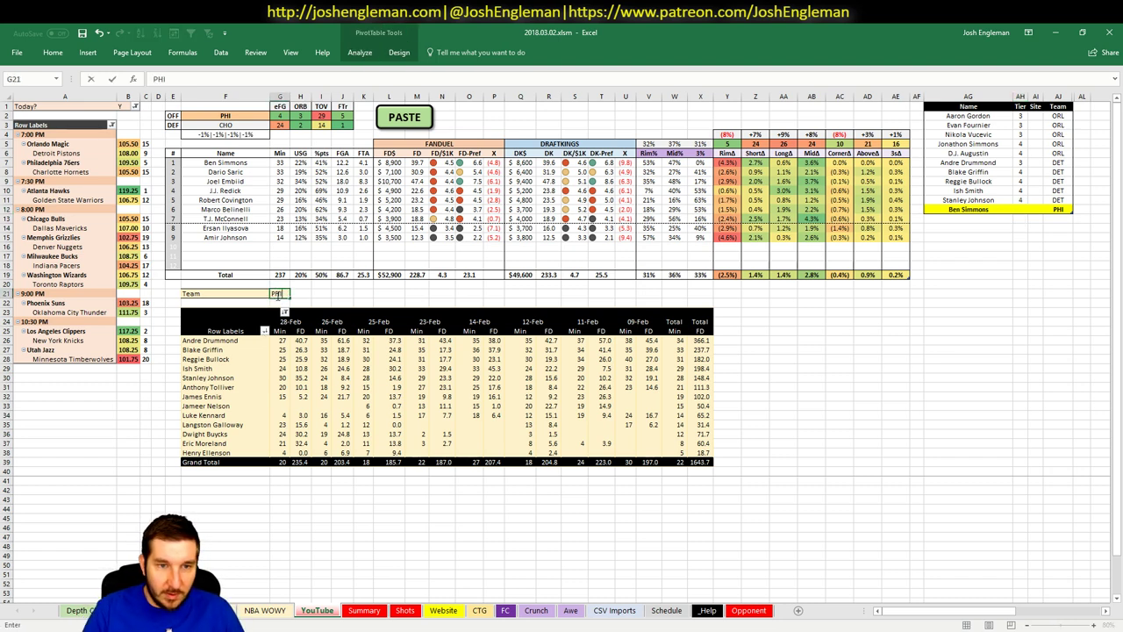
key("Return")
left_click(351, 294)
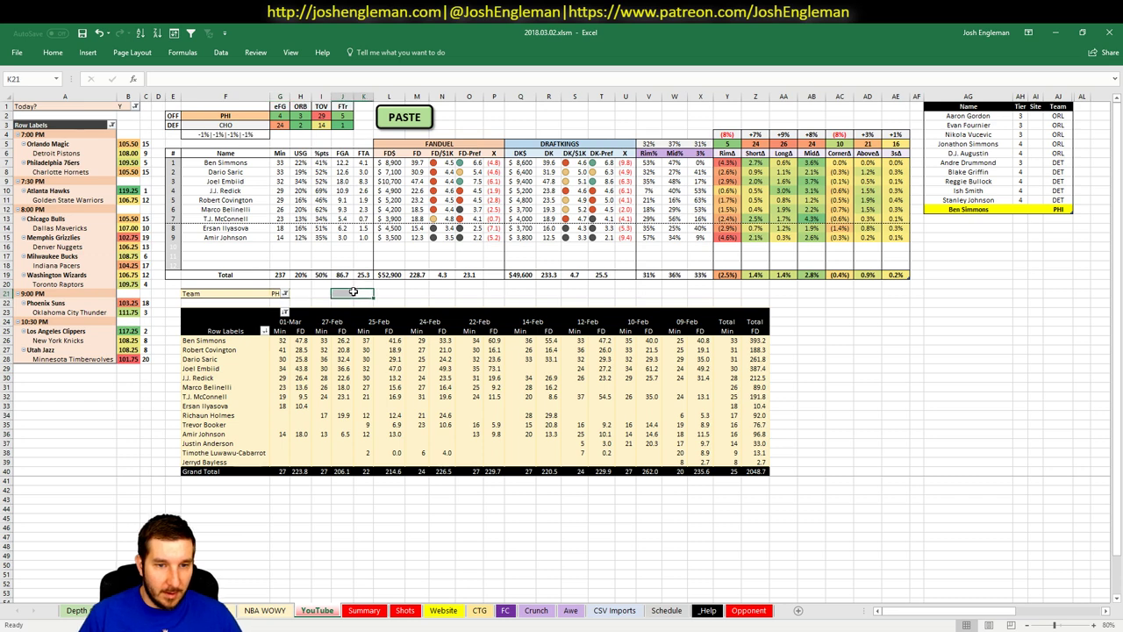
left_click(310, 295)
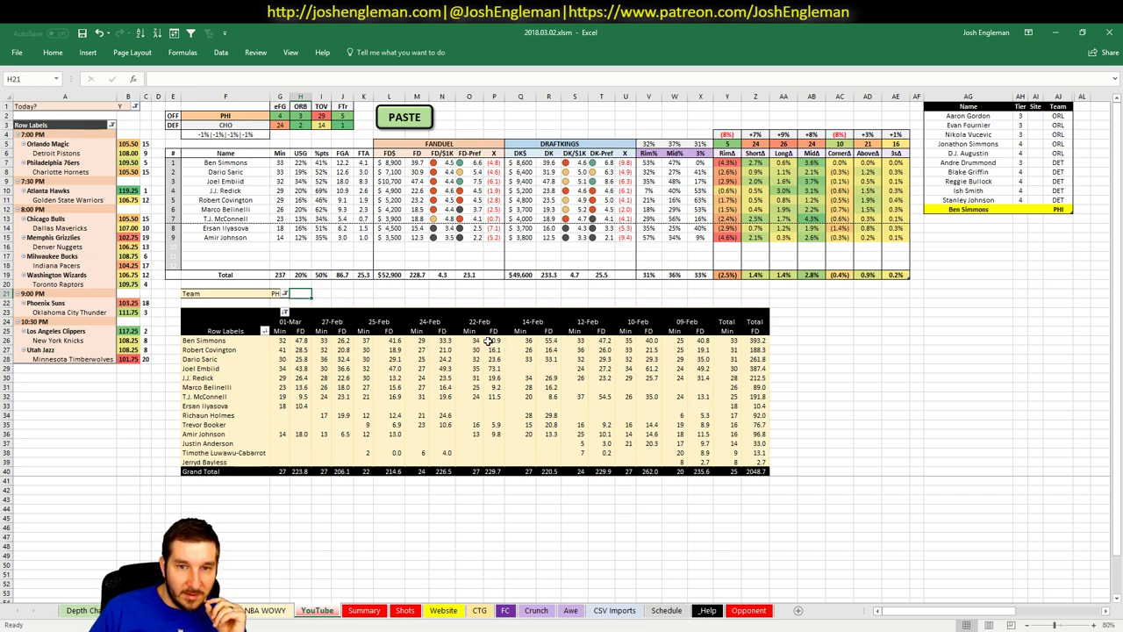
left_click(969, 208)
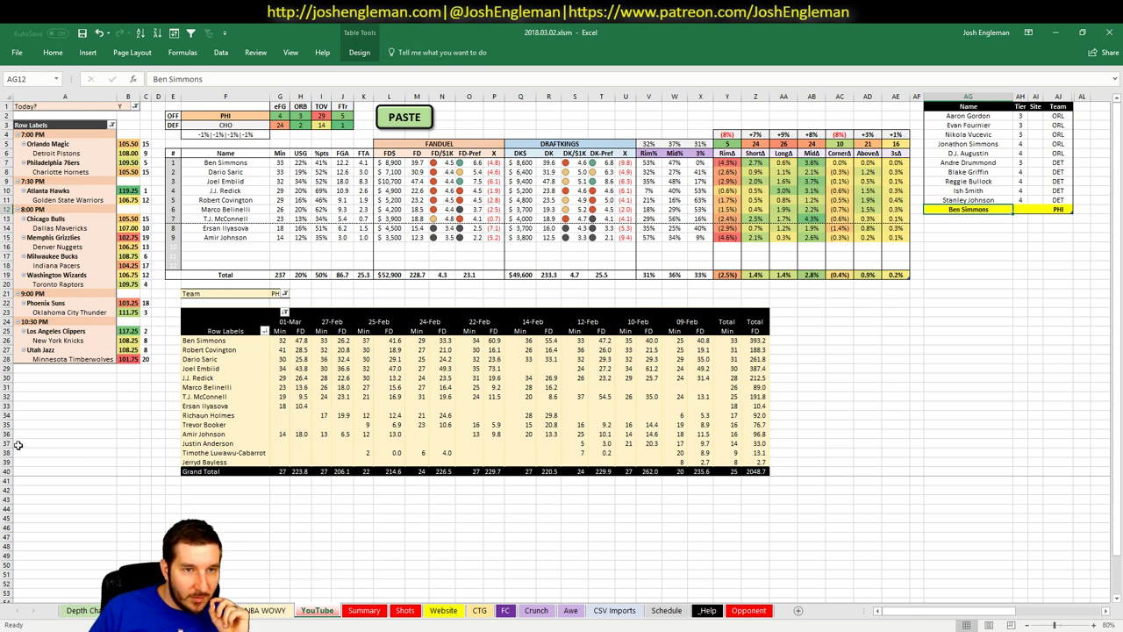
left_click(364, 296)
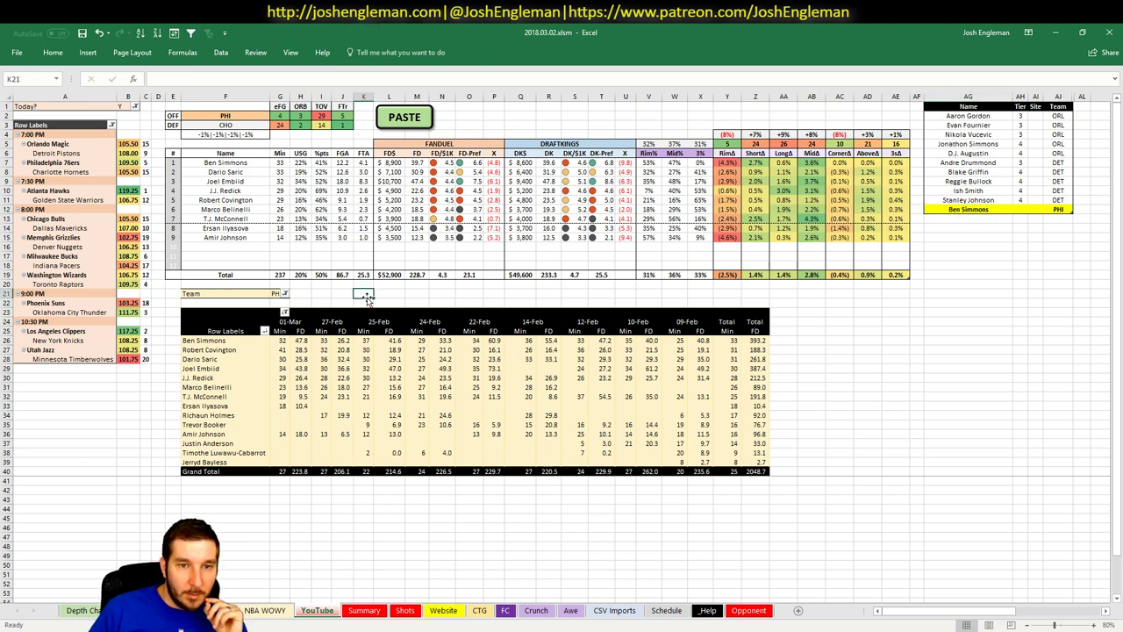
- Switch to the browser and bring up the Charlotte Hornets lineups page on Cleaning the Glass
key("alt+Tab")
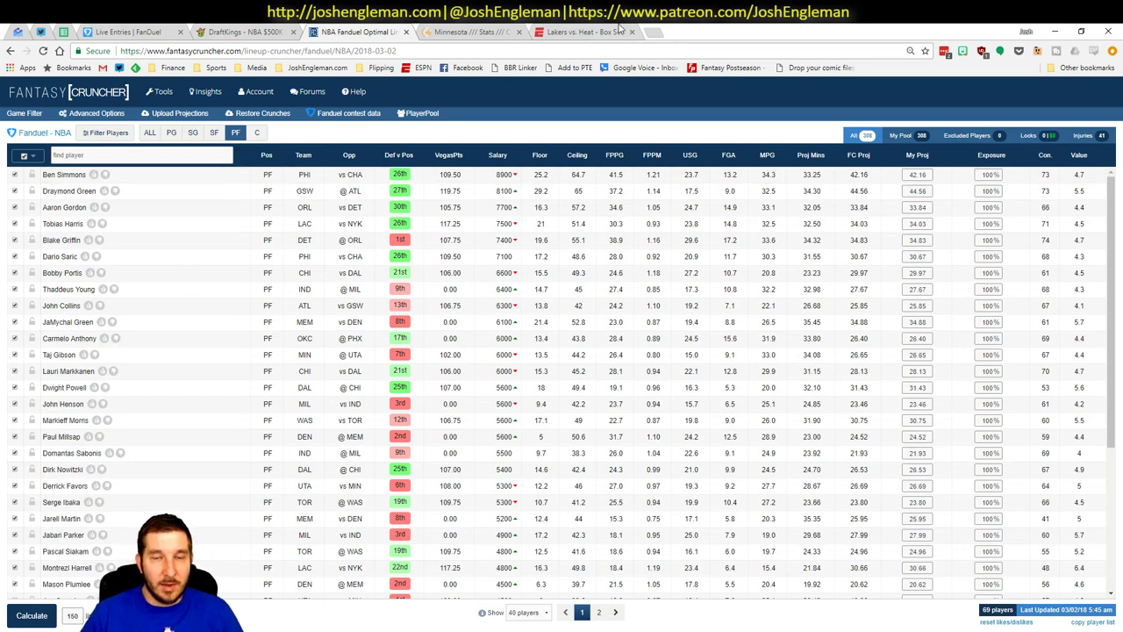
left_click(478, 32)
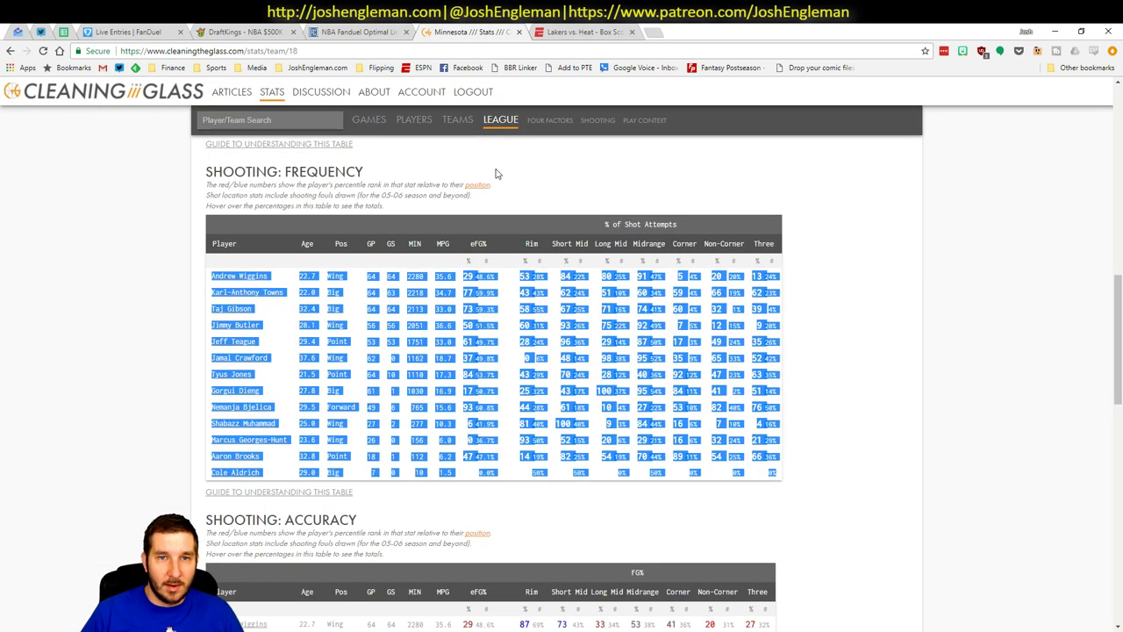
left_click(496, 174)
scroll(495, 174, "up", 4)
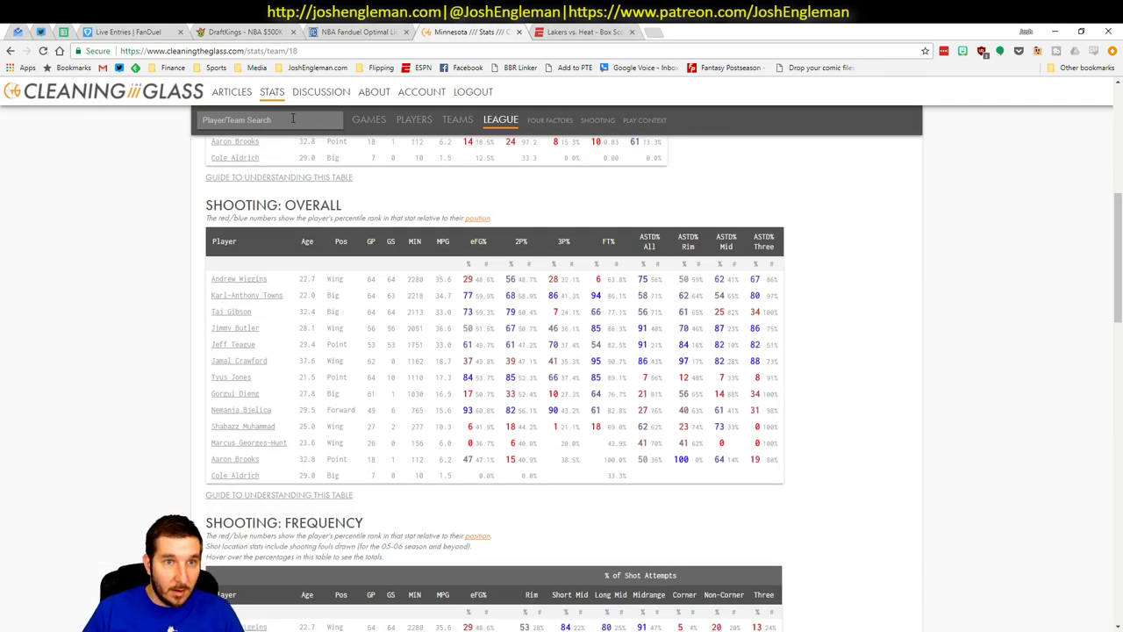
left_click(293, 118)
type("char")
key("Return")
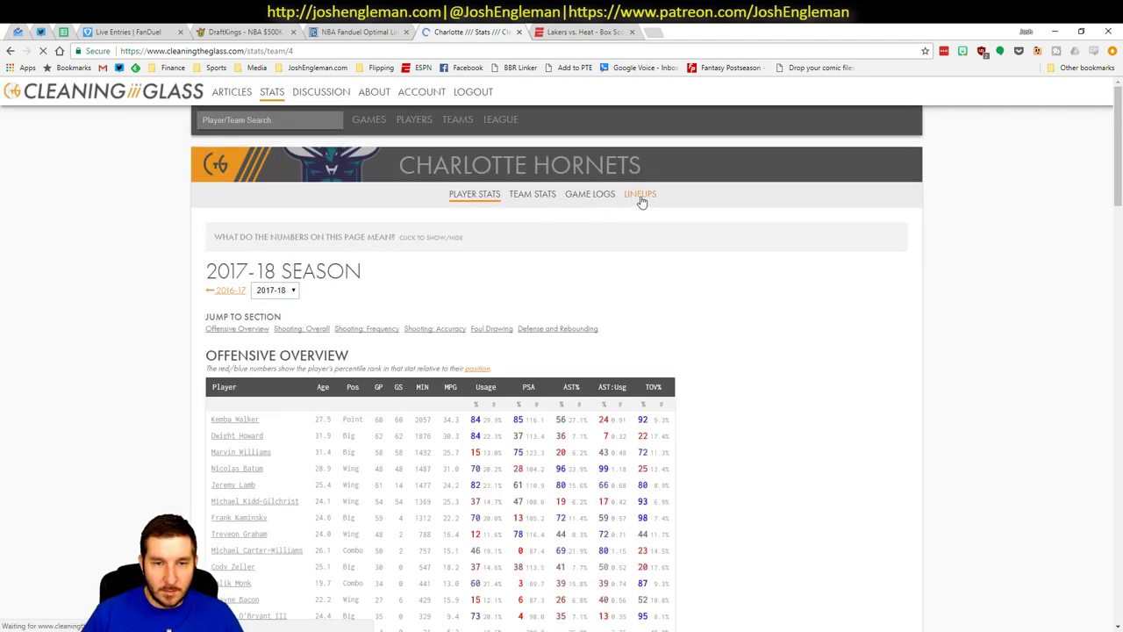
left_click(641, 201)
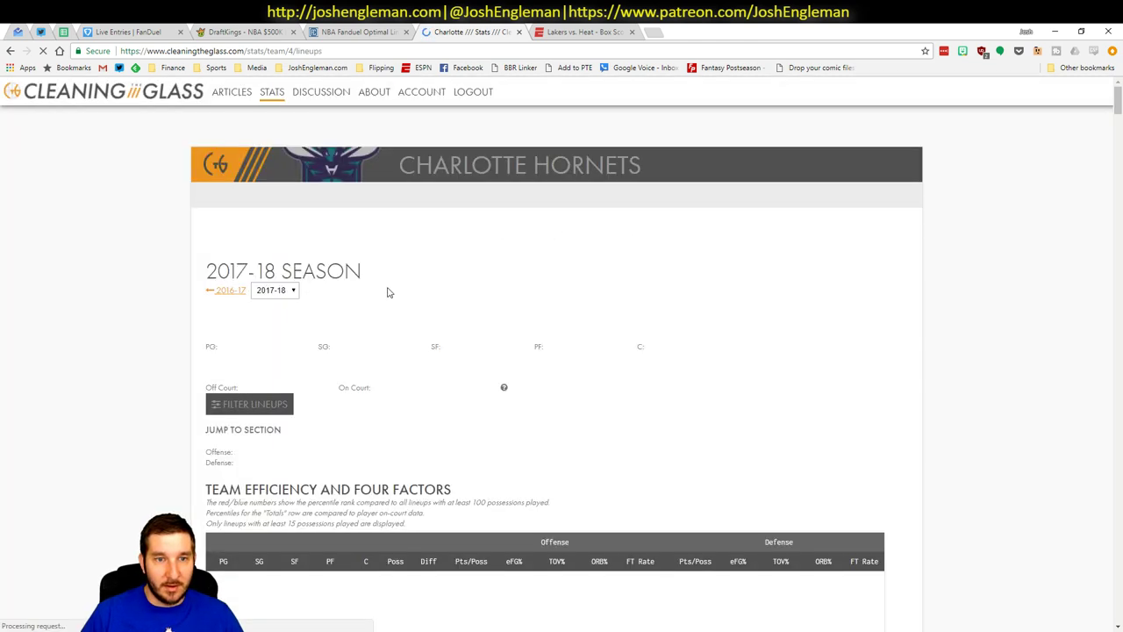
- Filter the Charlotte lineups to those with Michael Kidd-Gilchrist off court and check the team efficiency table
left_click(279, 340)
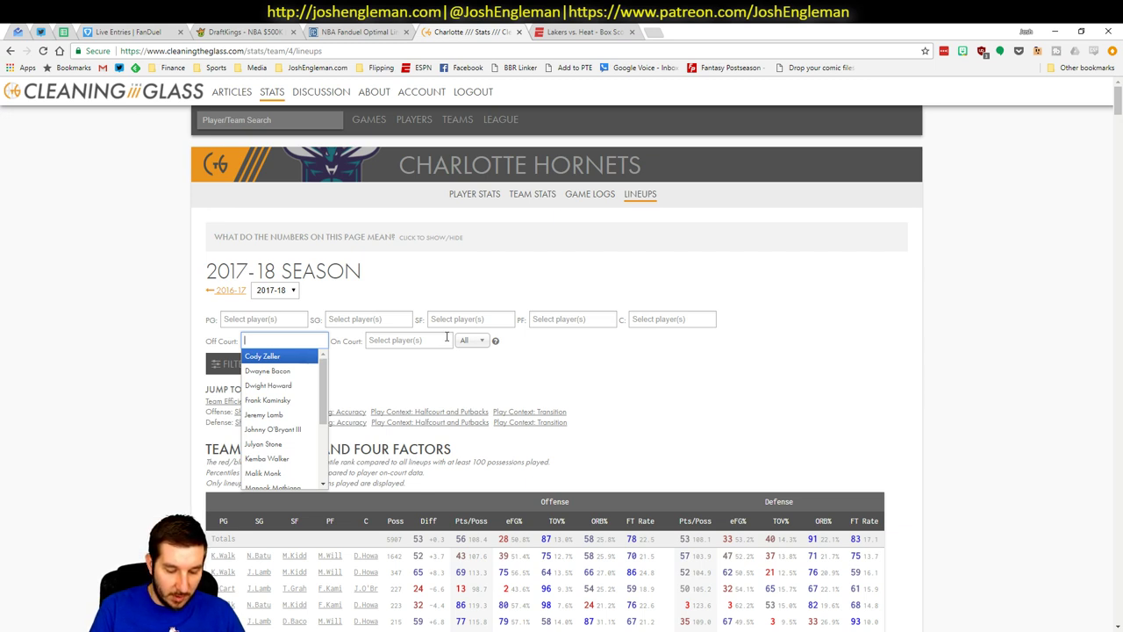
type("mich")
key("Down")
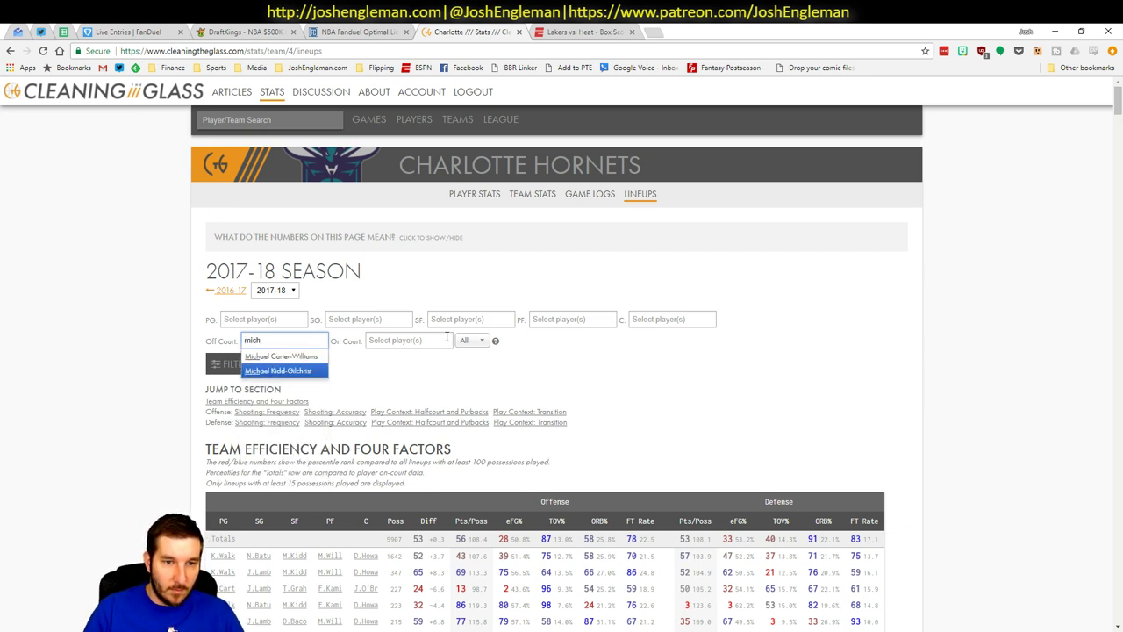
key("Return")
left_click(224, 387)
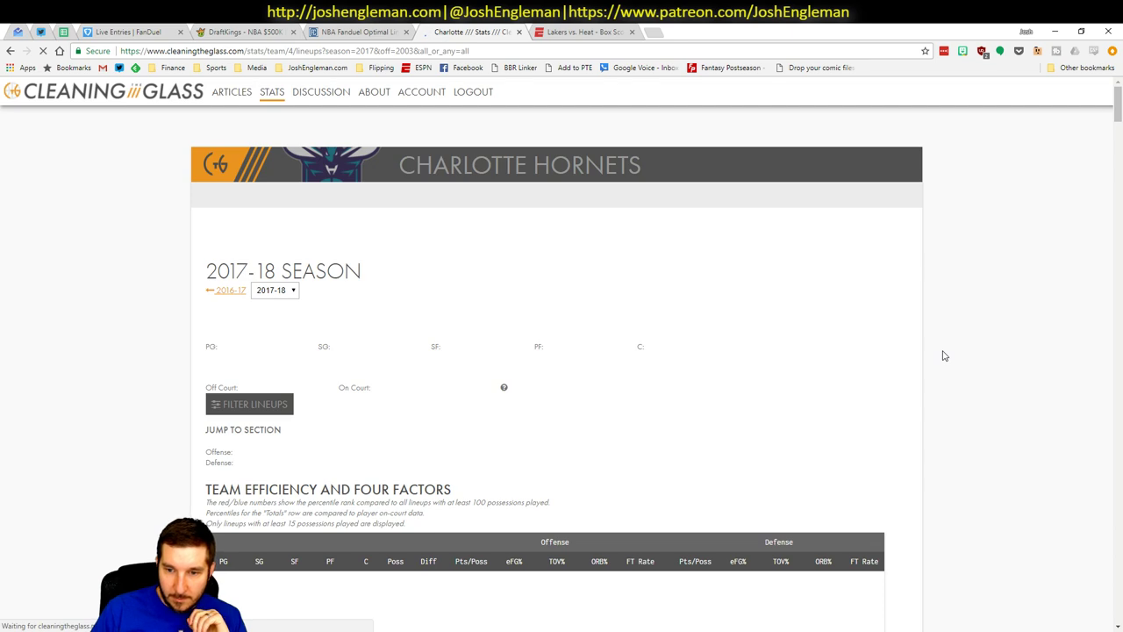
scroll(945, 356, "down", 2)
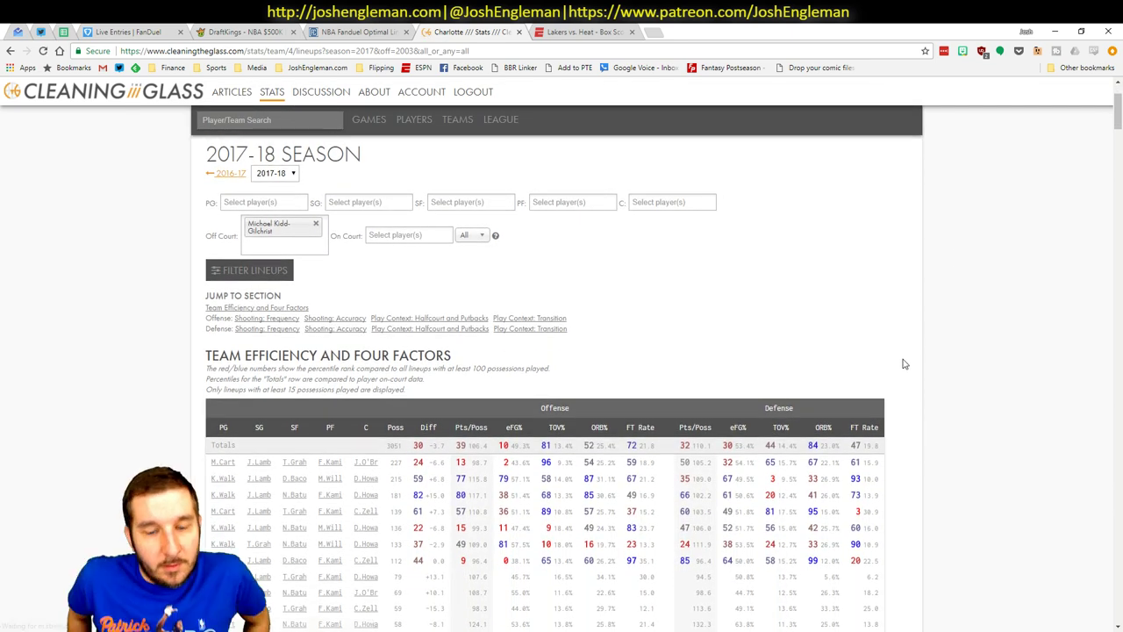
- Switch back to the Excel workbook and set Ben Simmons's tier to 3 in the player picks table
key("alt+Tab")
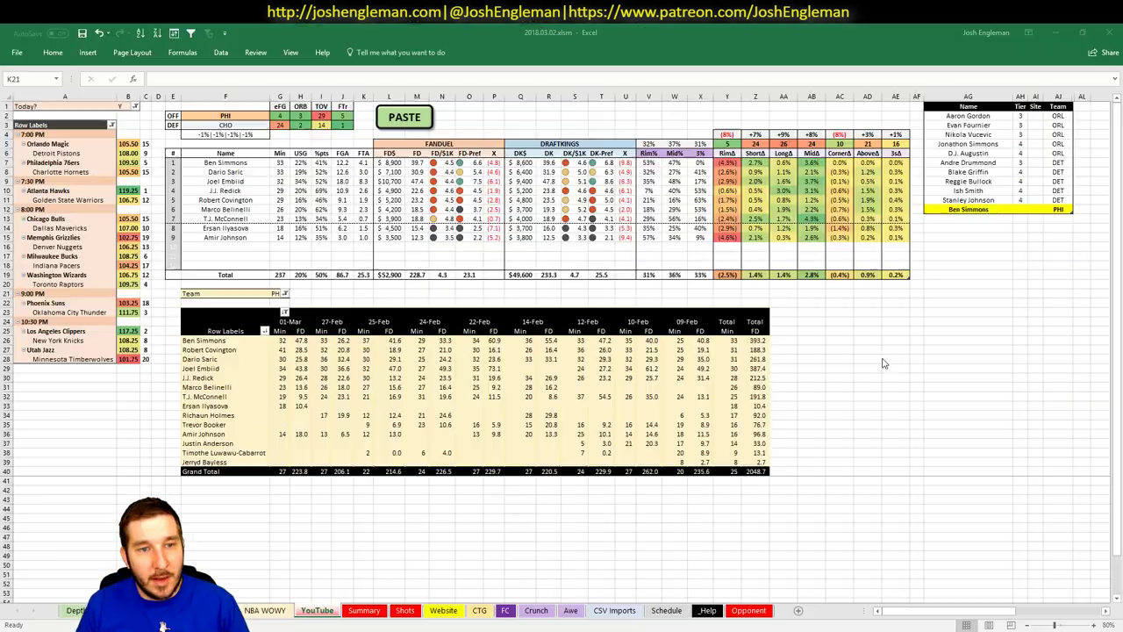
left_click(1020, 209)
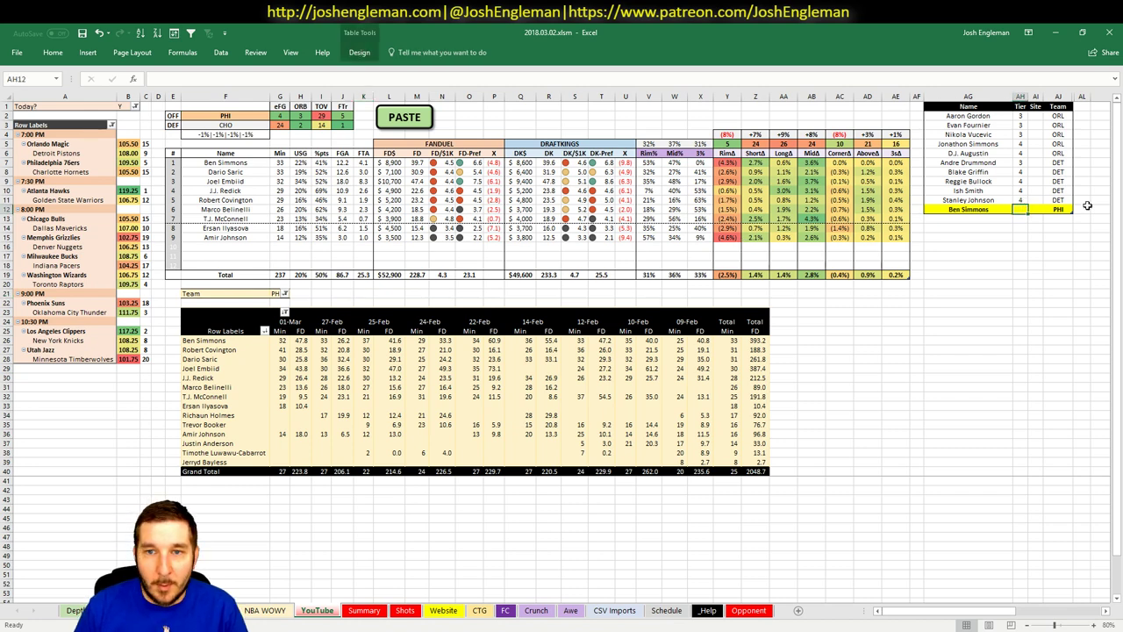
type("3")
key("ctrl+Return")
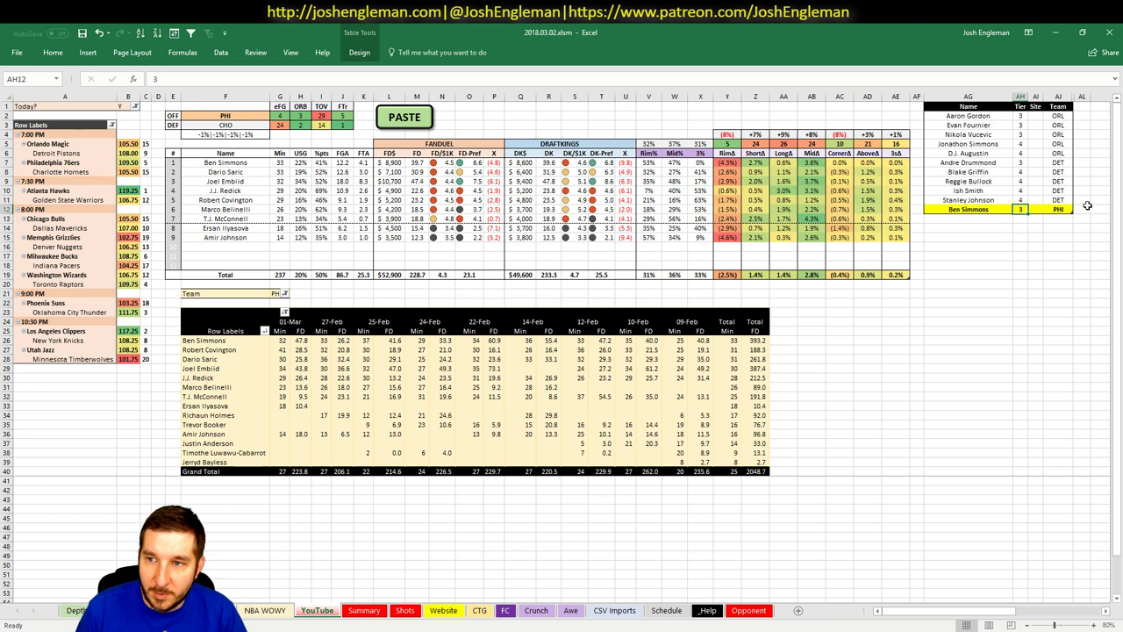
- Add Dario Saric to the player picks table below Ben Simmons with tier 4
key("Return")
type("Dario Satic")
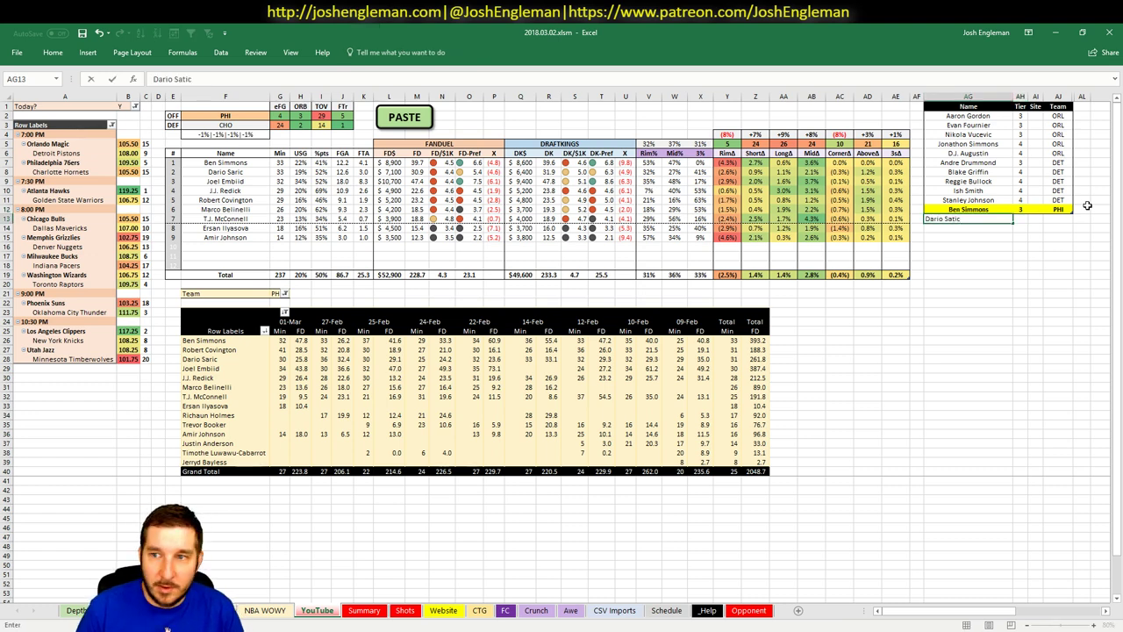
key("ctrl+Return")
key("F2")
key("BackSpace")
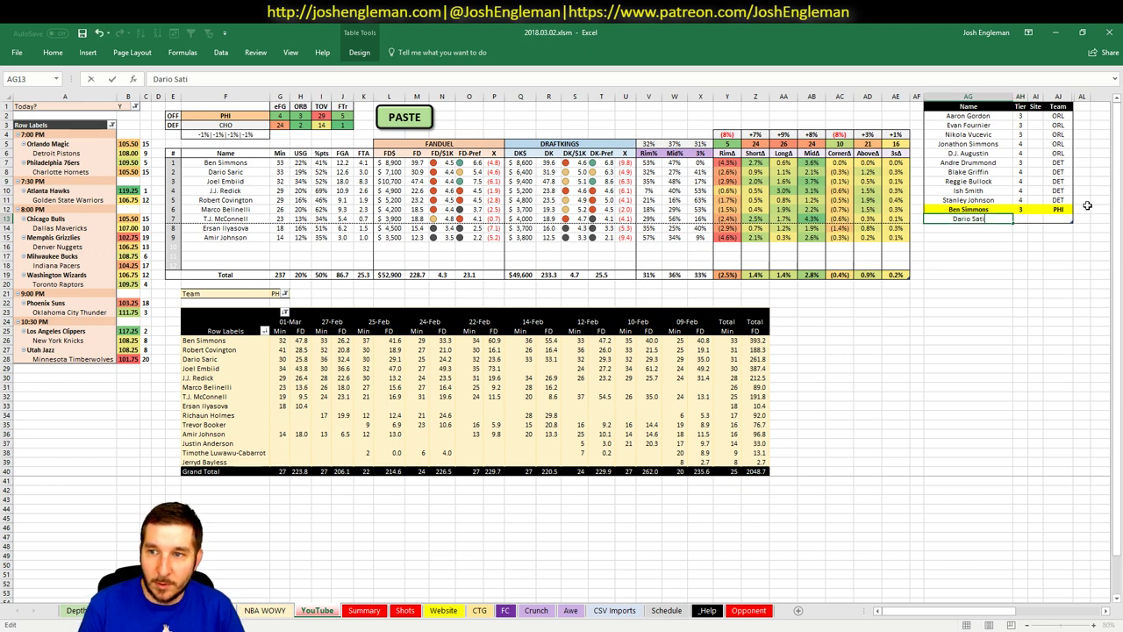
key("BackSpace")
key("BackSpace")
type("ric")
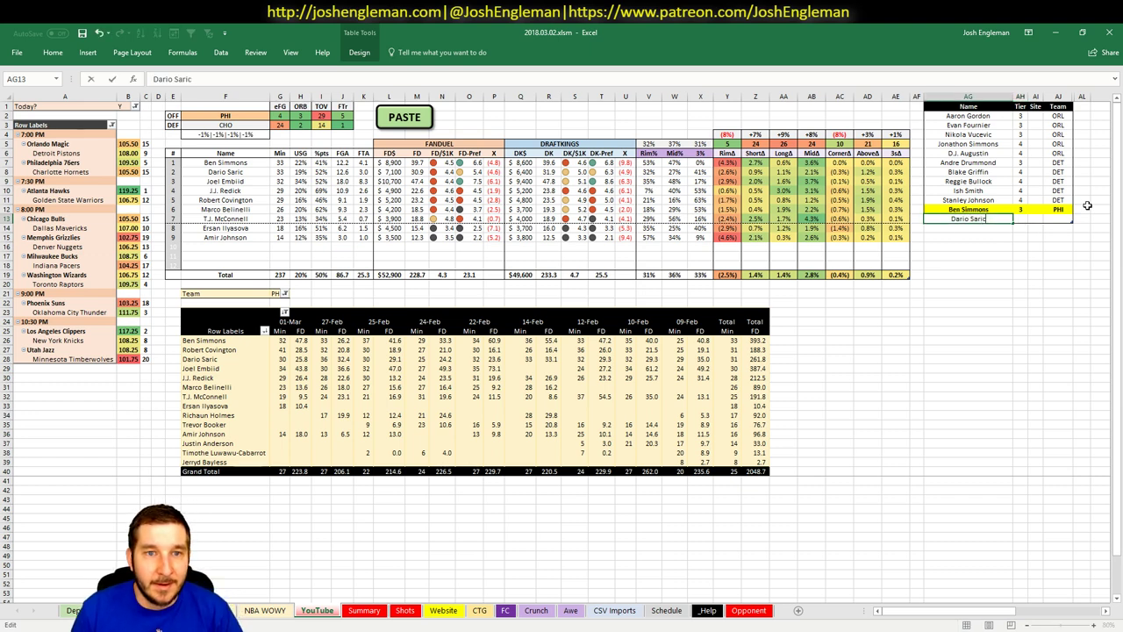
key("Tab")
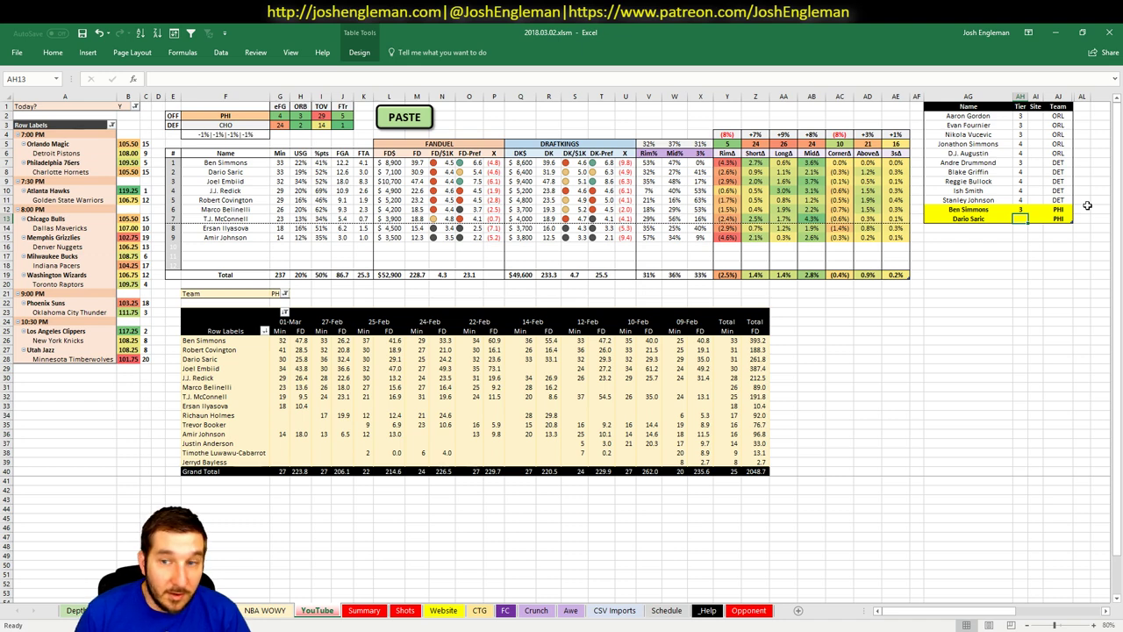
type("4")
key("Return")
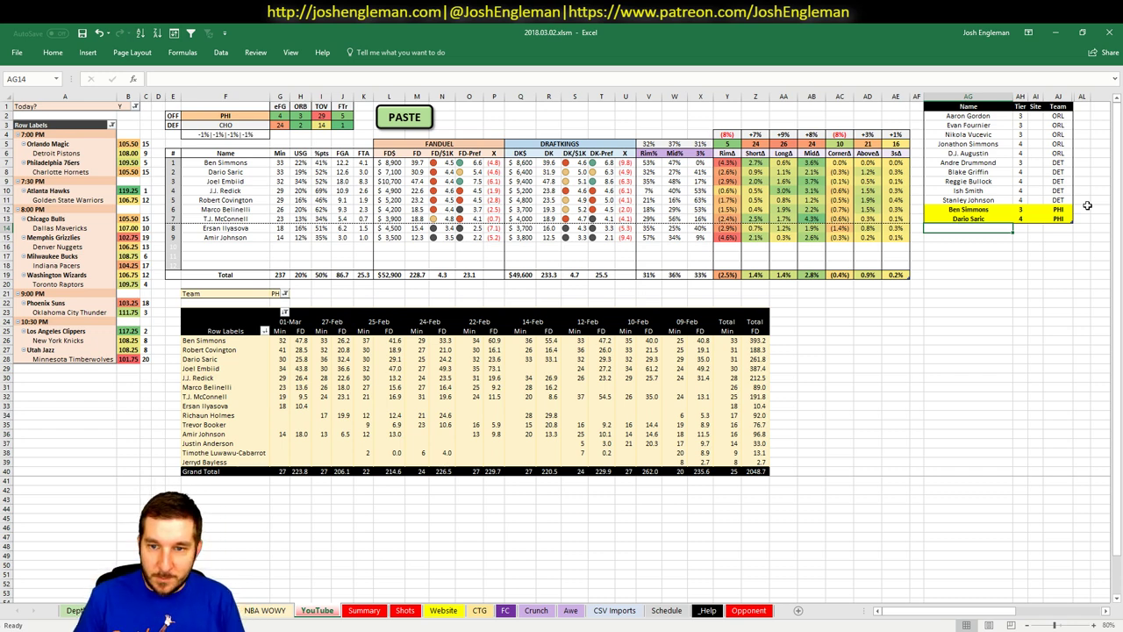
- Add Joel Embiid to the player picks table below Dario Saric
key("Up")
key("Right")
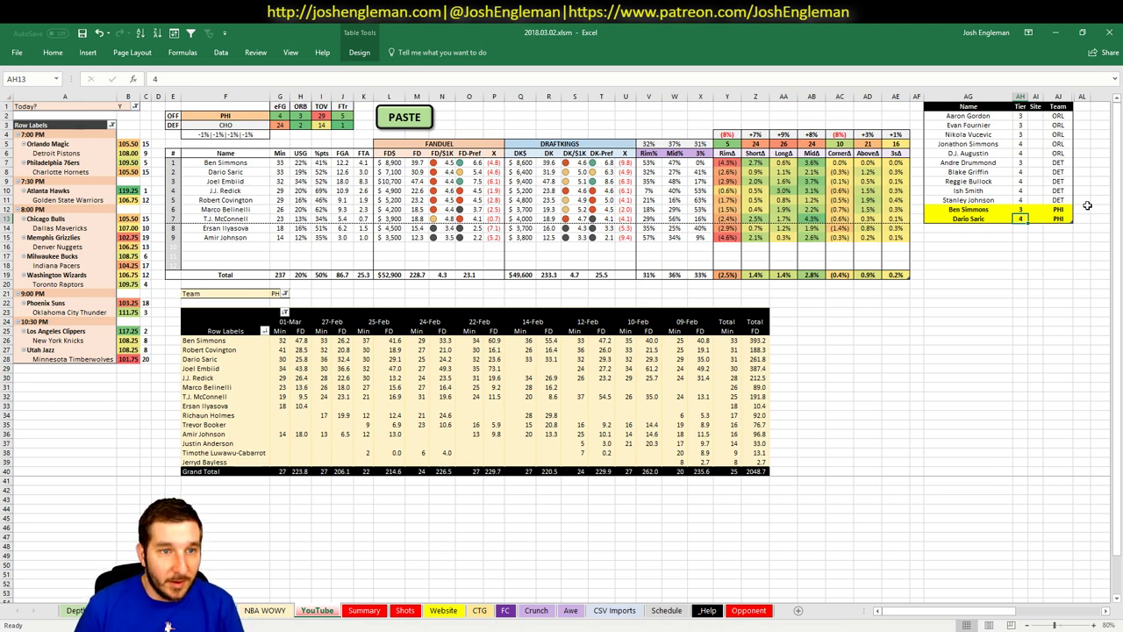
key("Down")
key("Left")
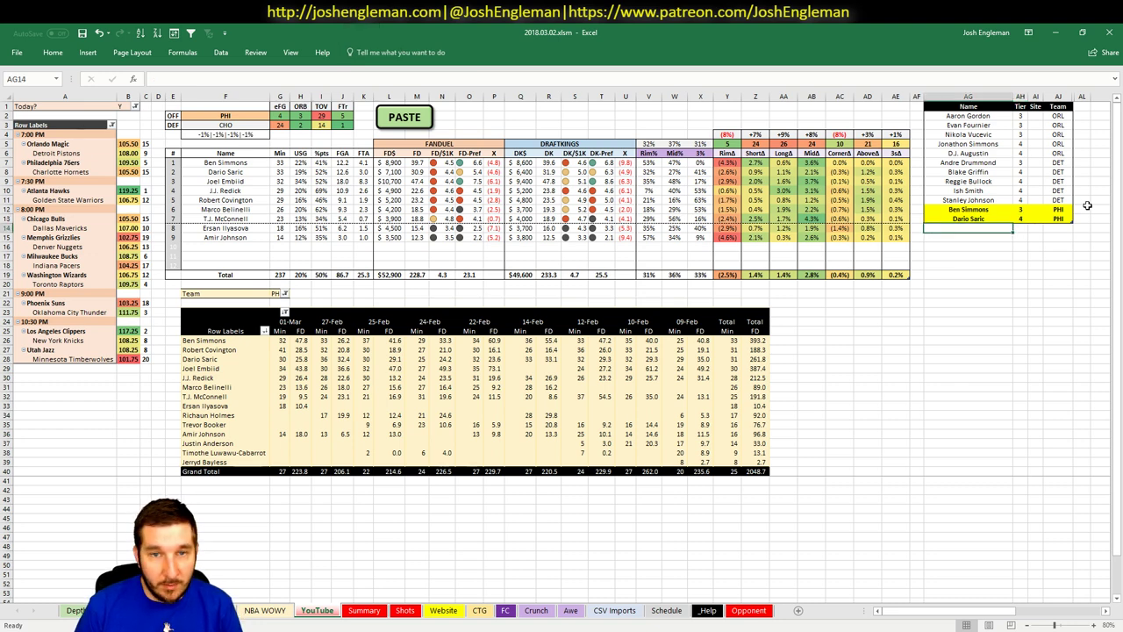
type("Joel Embiid")
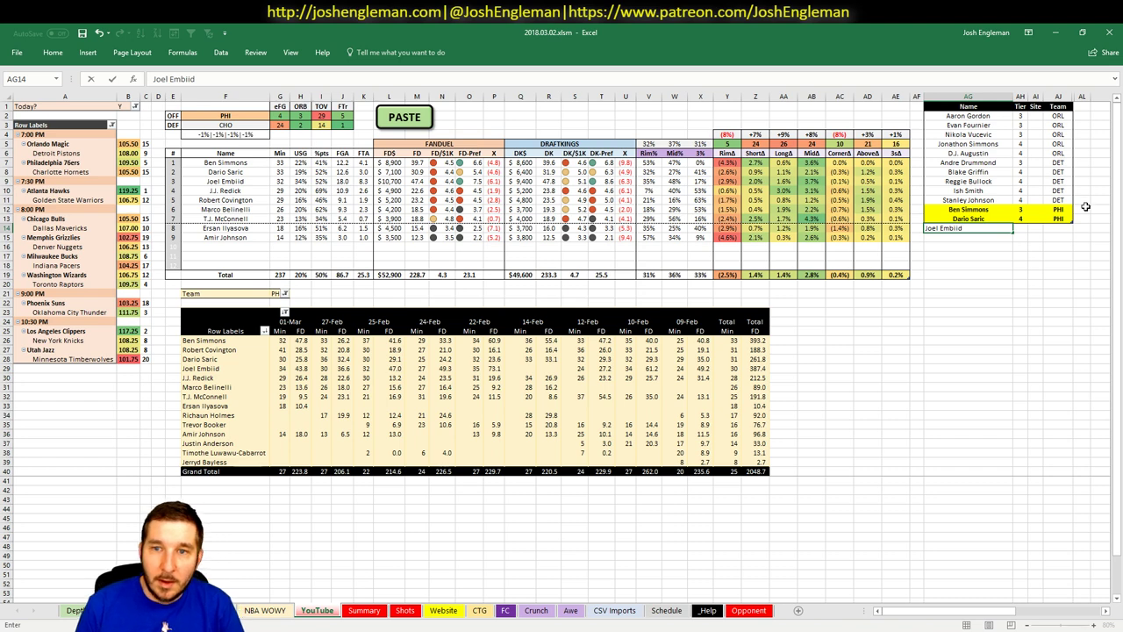
key("Tab")
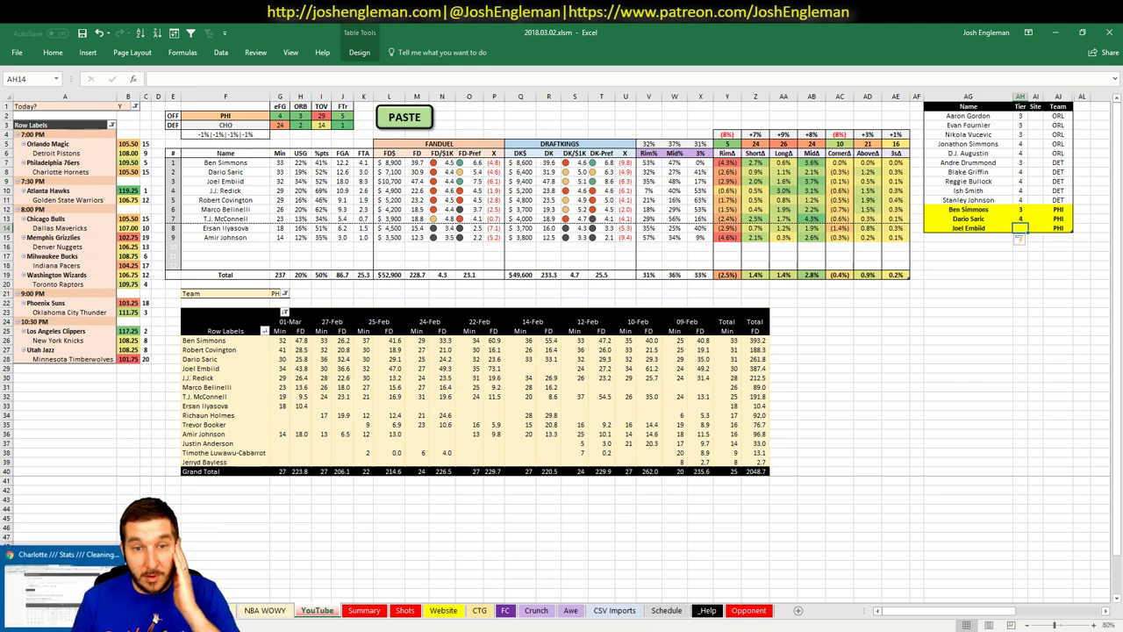
left_click(836, 357)
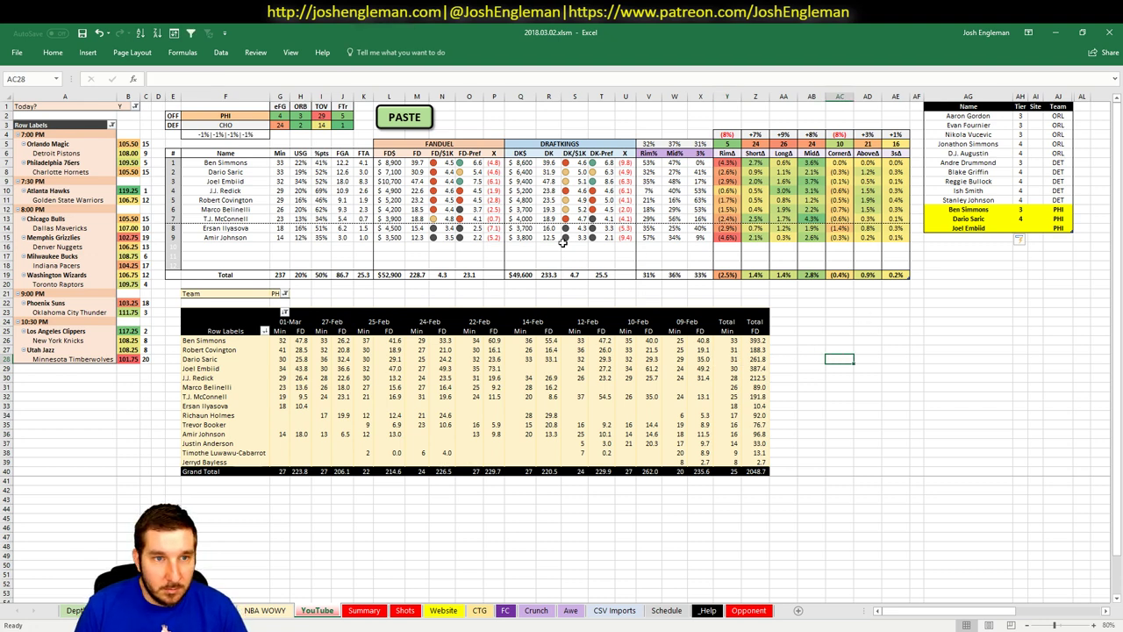
key("alt+Tab")
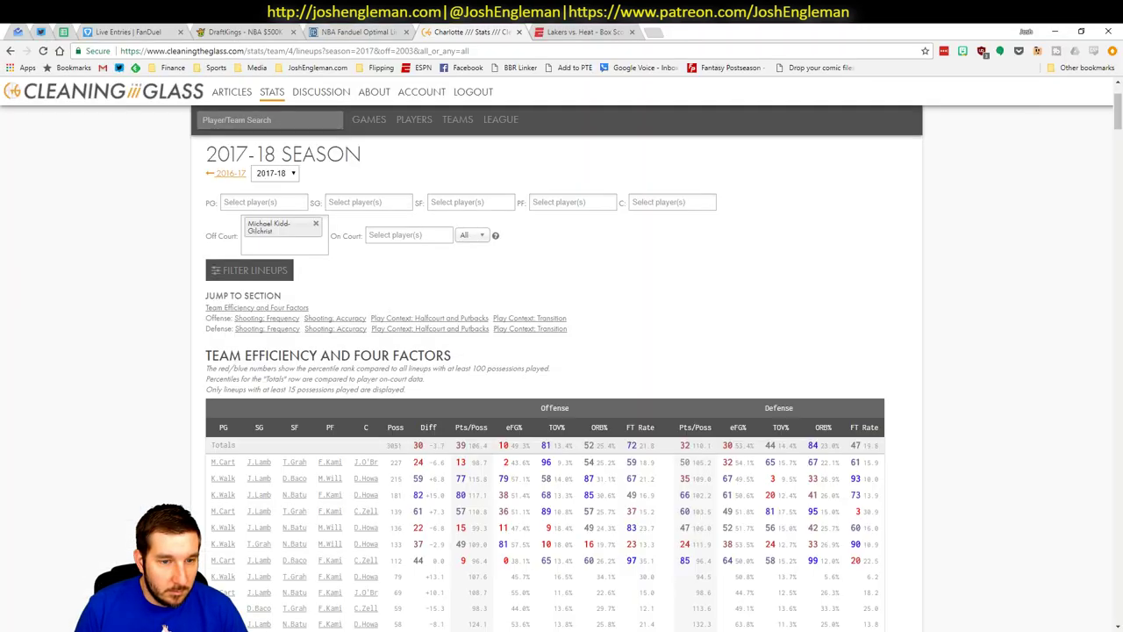
left_click(347, 32)
left_click(435, 30)
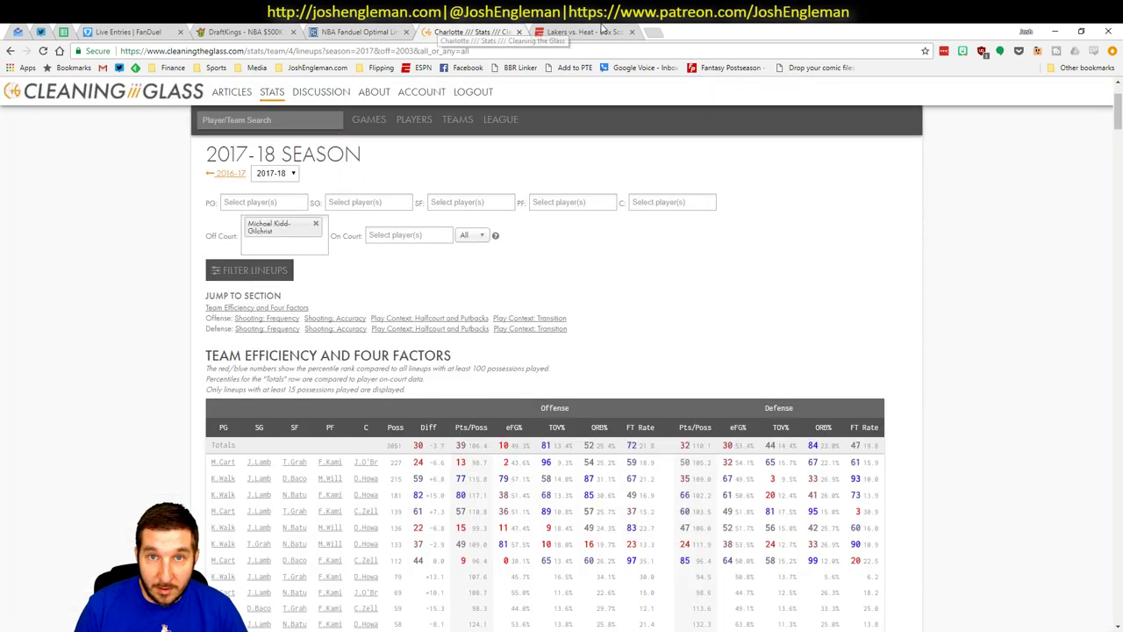
key("alt+Tab")
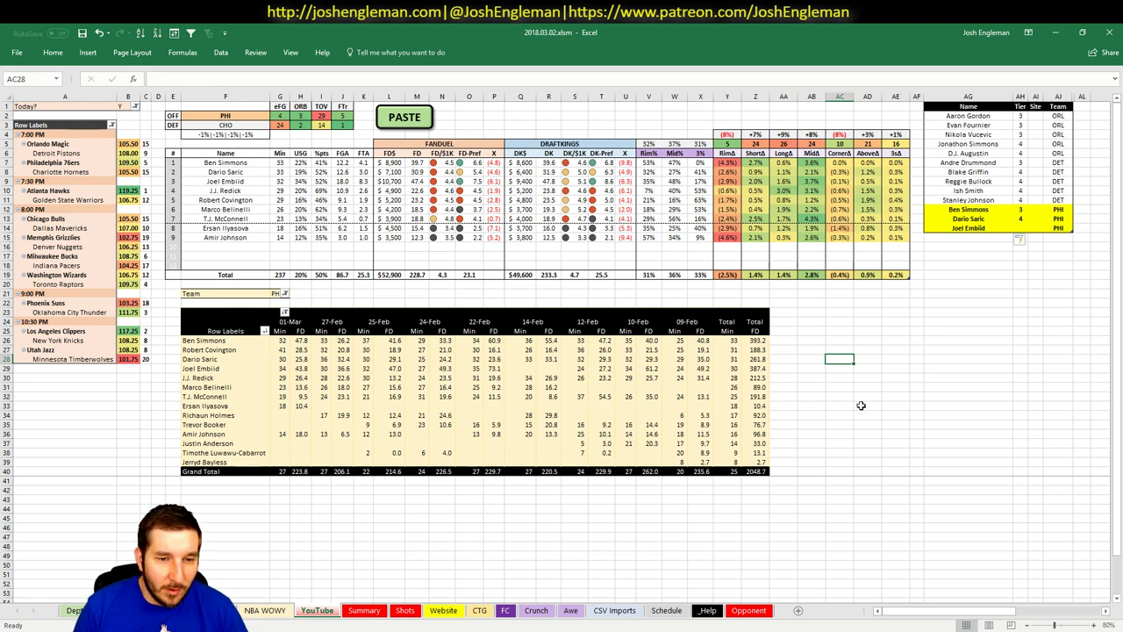
- Switch to the FantasyCruncher page in the browser, list only centers, and check Joel Embiid's past games against CHA
key("alt+Tab")
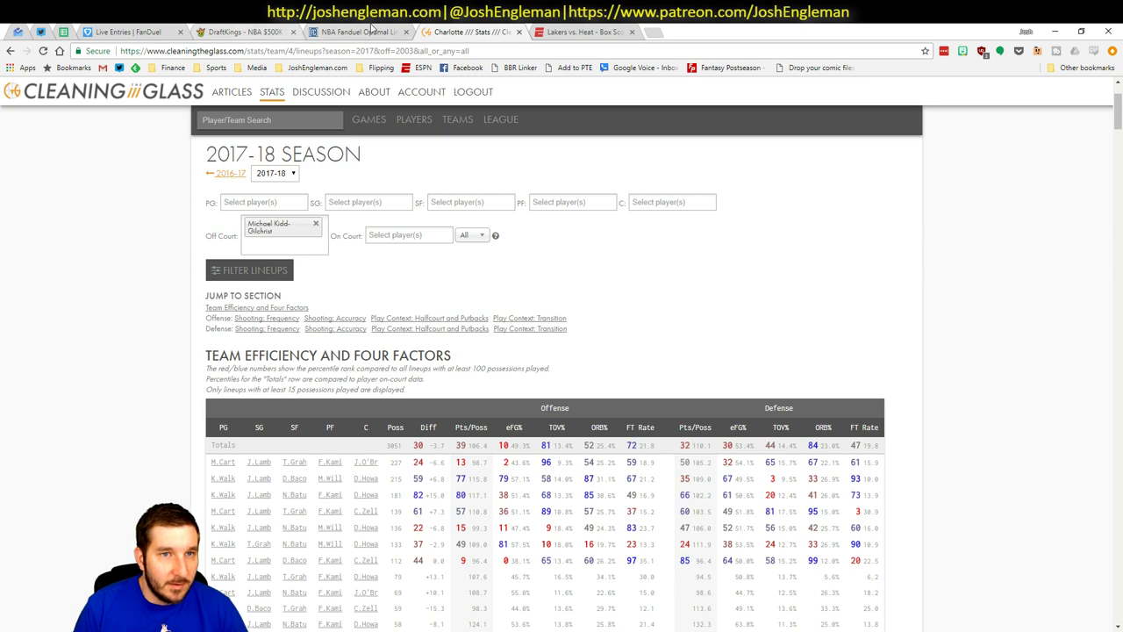
left_click(337, 32)
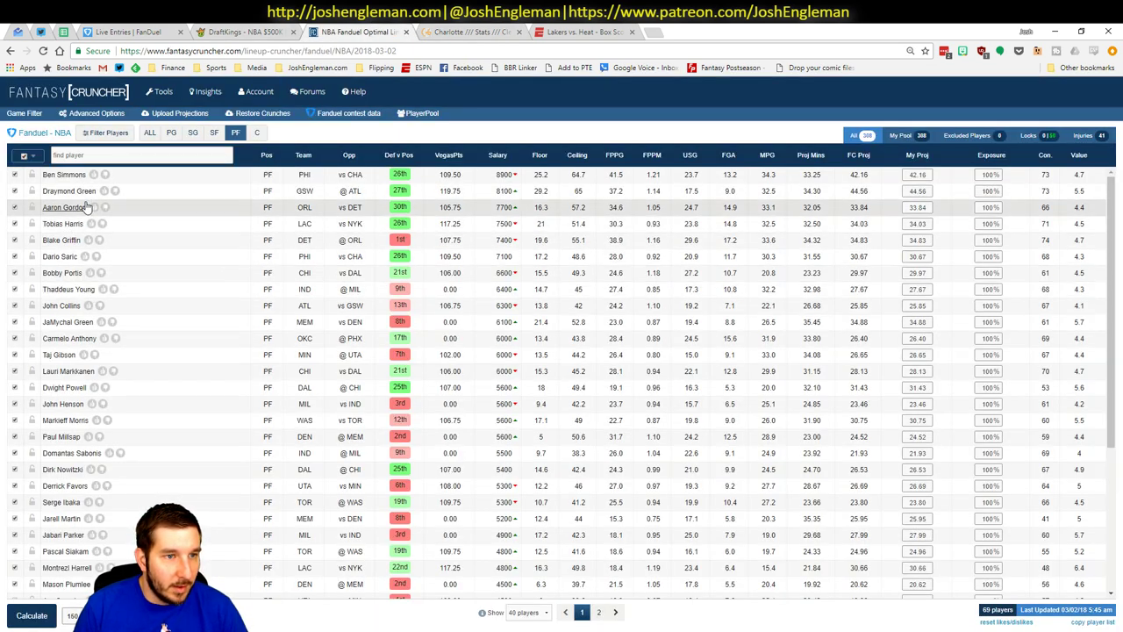
left_click(257, 133)
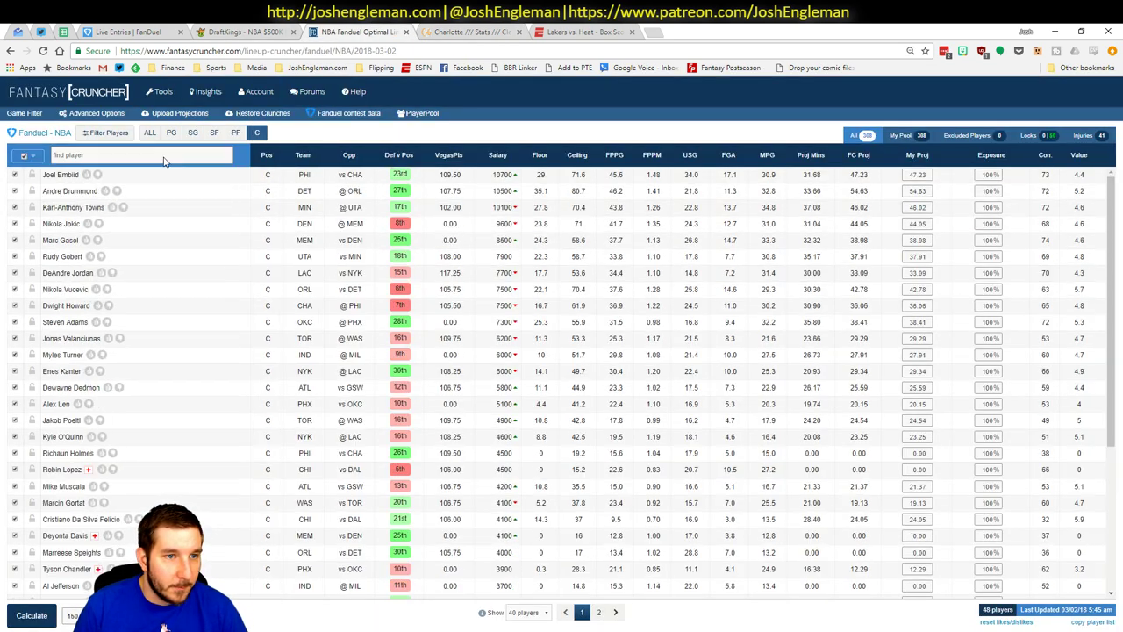
left_click(298, 181)
left_click(336, 197)
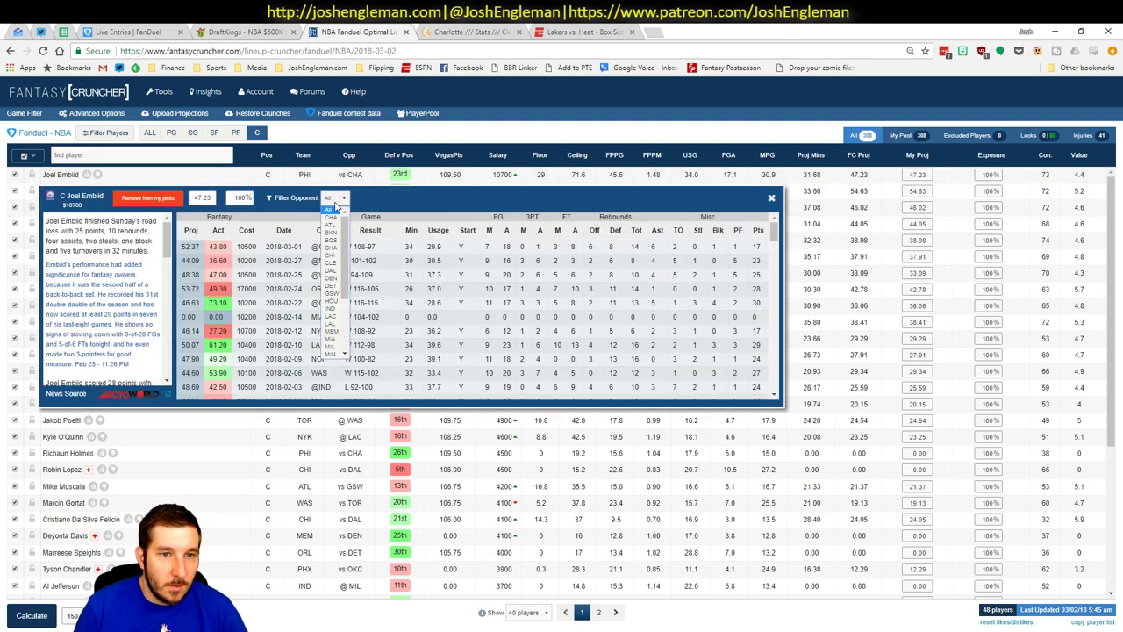
left_click(336, 219)
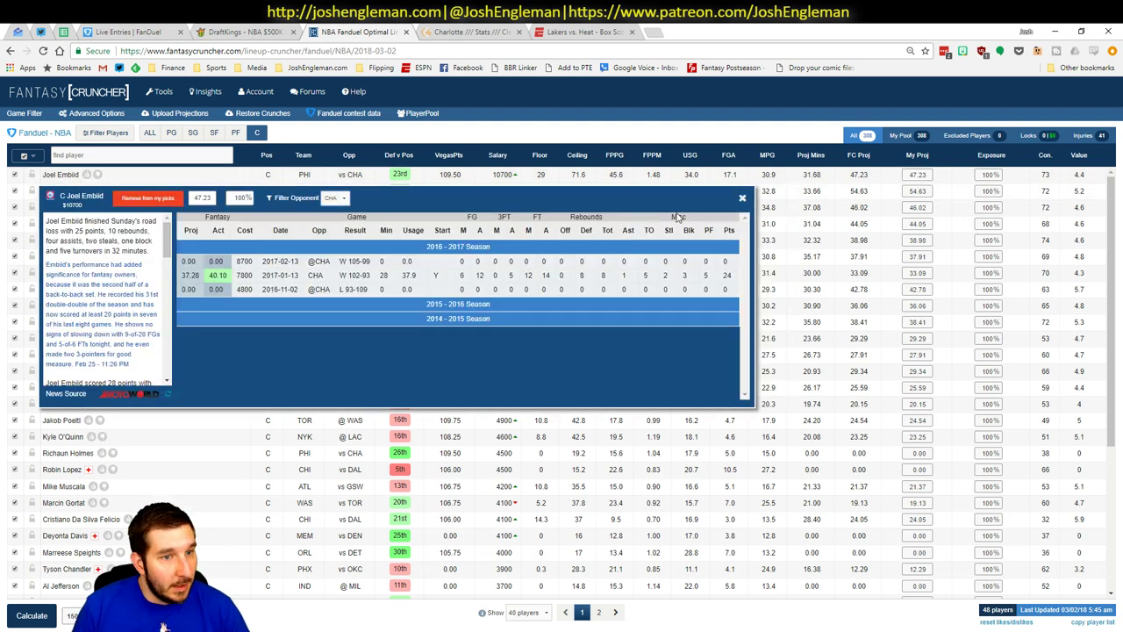
left_click(743, 198)
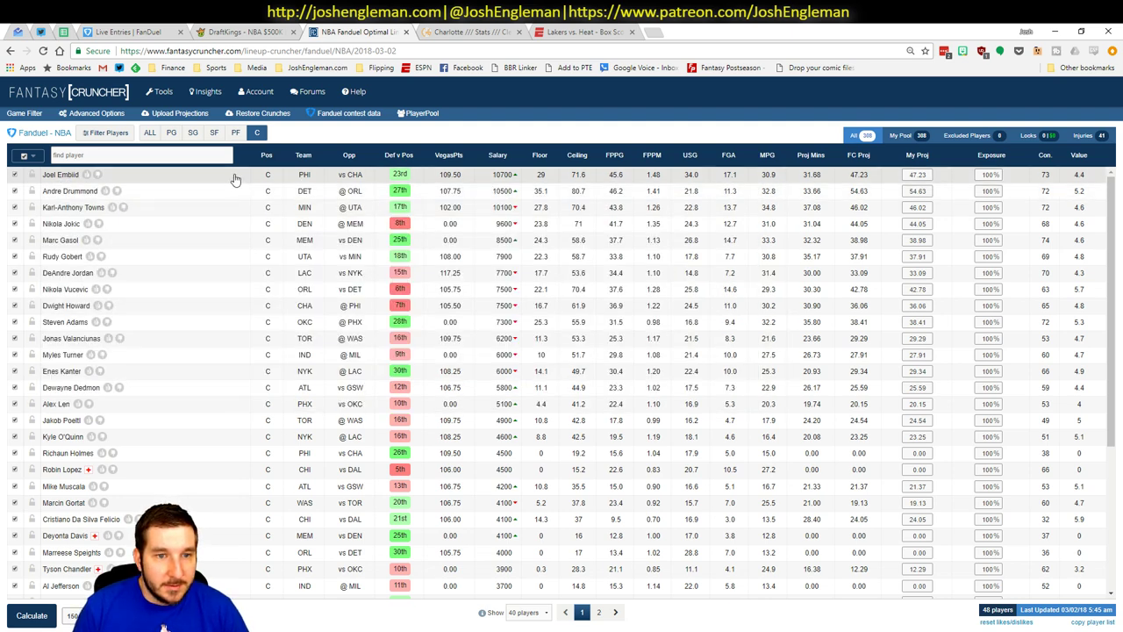
- Switch back to the Excel workbook and set Joel Embiid's tier to 4 in the player picks table
key("alt+Tab")
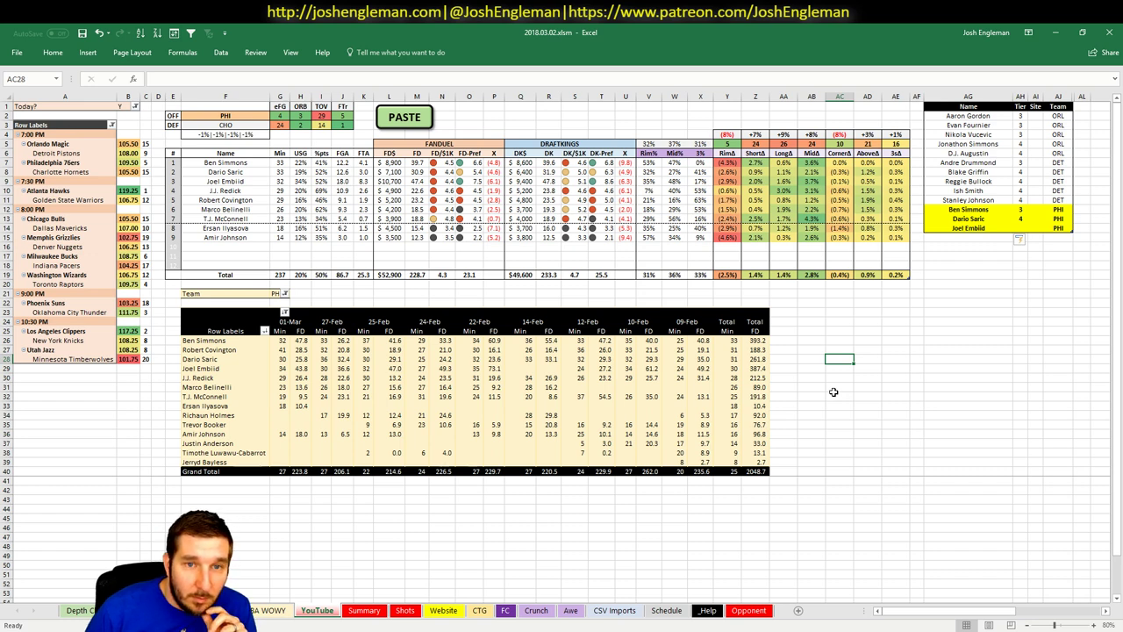
left_click(1015, 229)
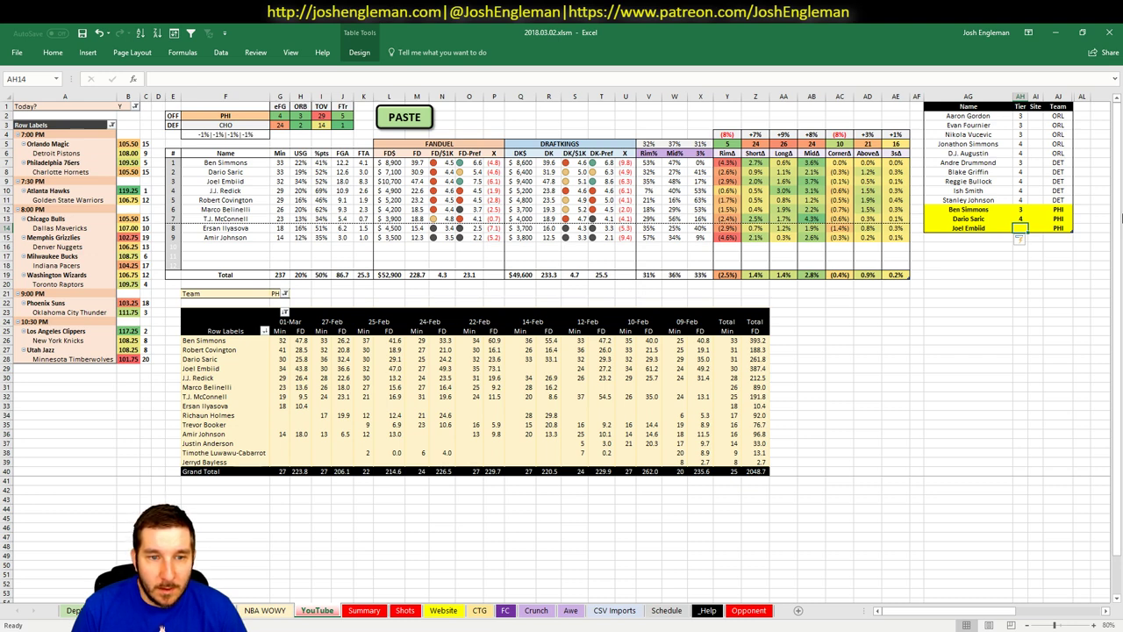
type("3")
key("ctrl+Return")
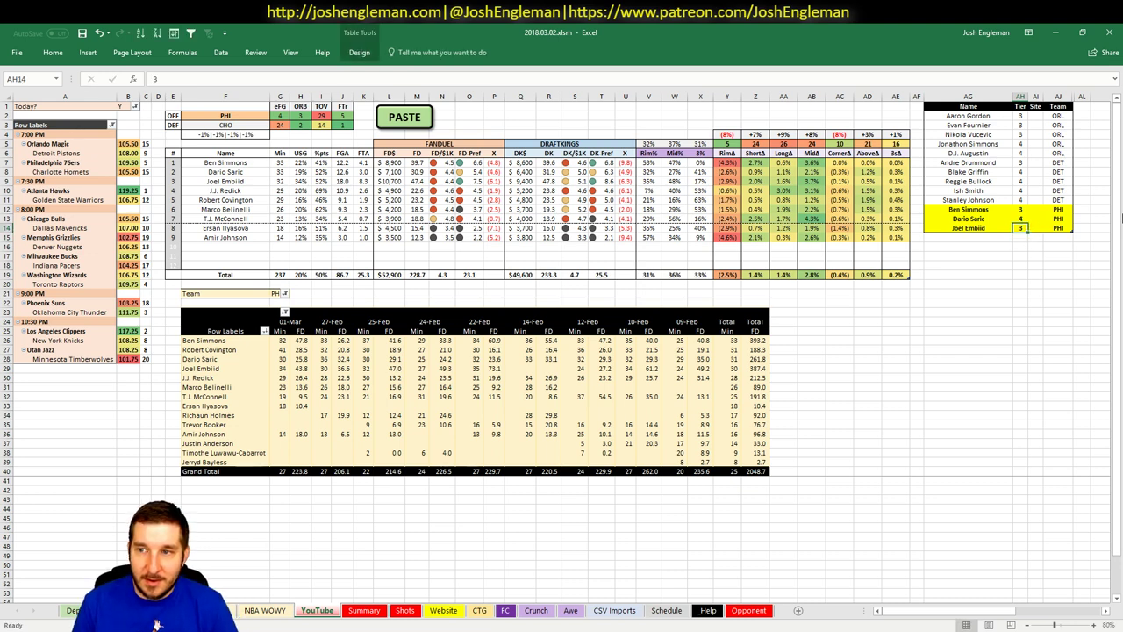
type("4")
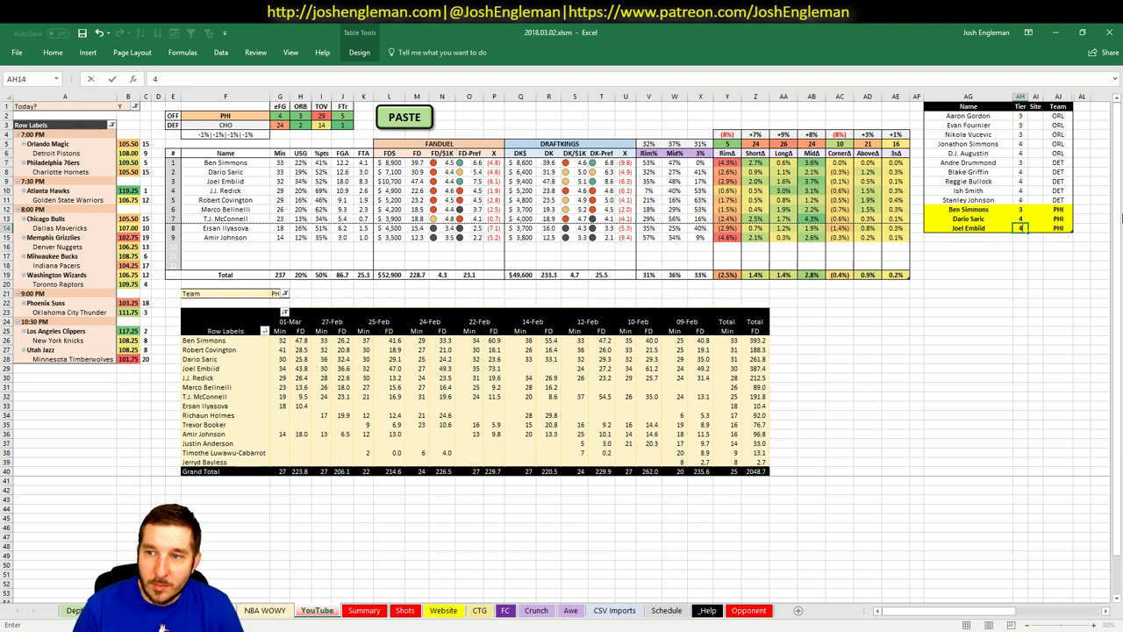
key("Return")
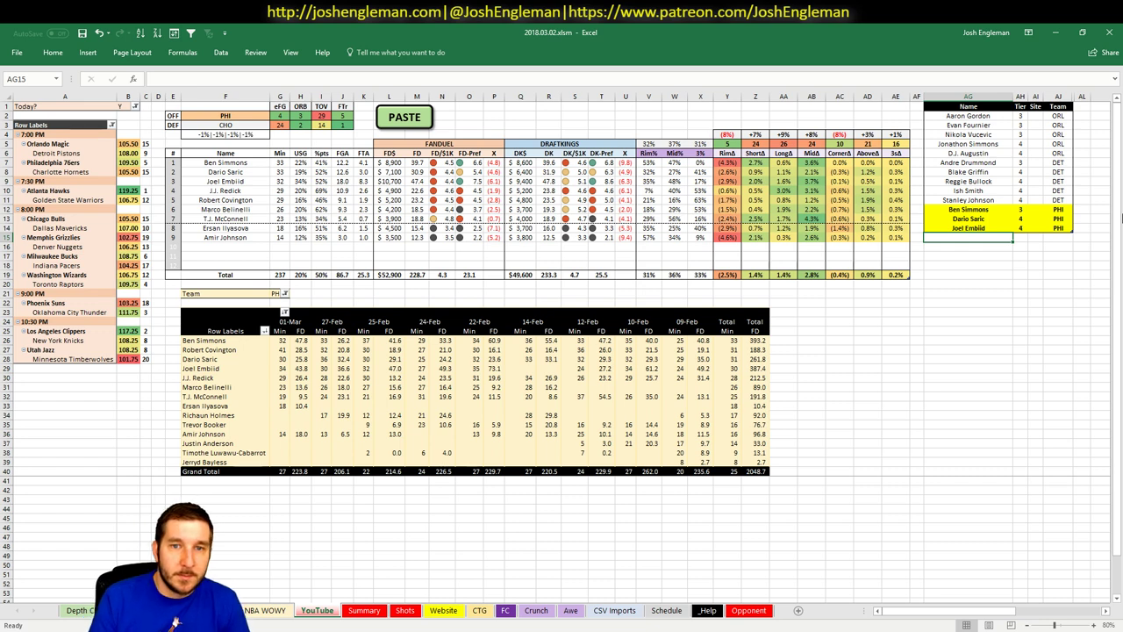
- Add J.J. Redick to the player picks table below Joel Embiid with tier 3 and site FD
type("J.J Re")
key("BackSpace")
key("BackSpace")
key("BackSpace")
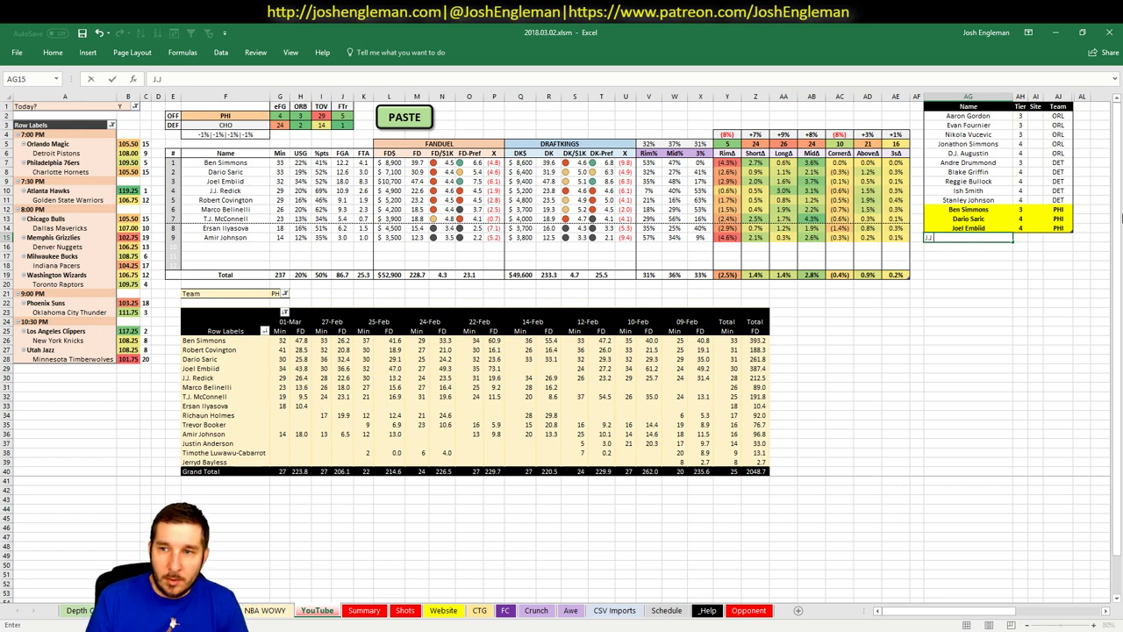
type("Redick")
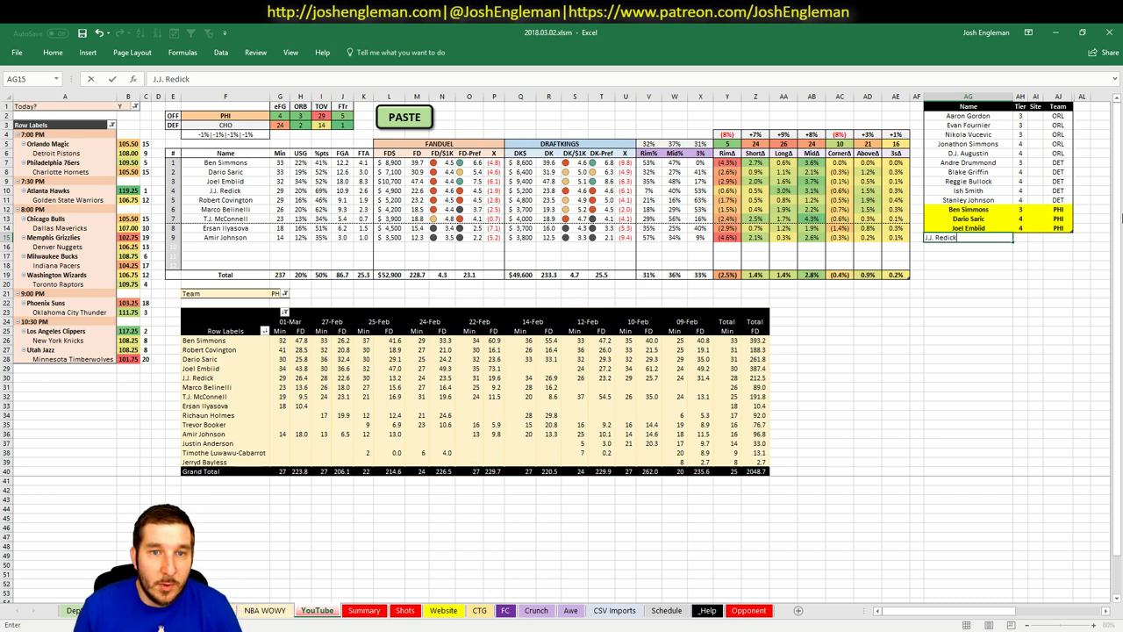
key("Tab")
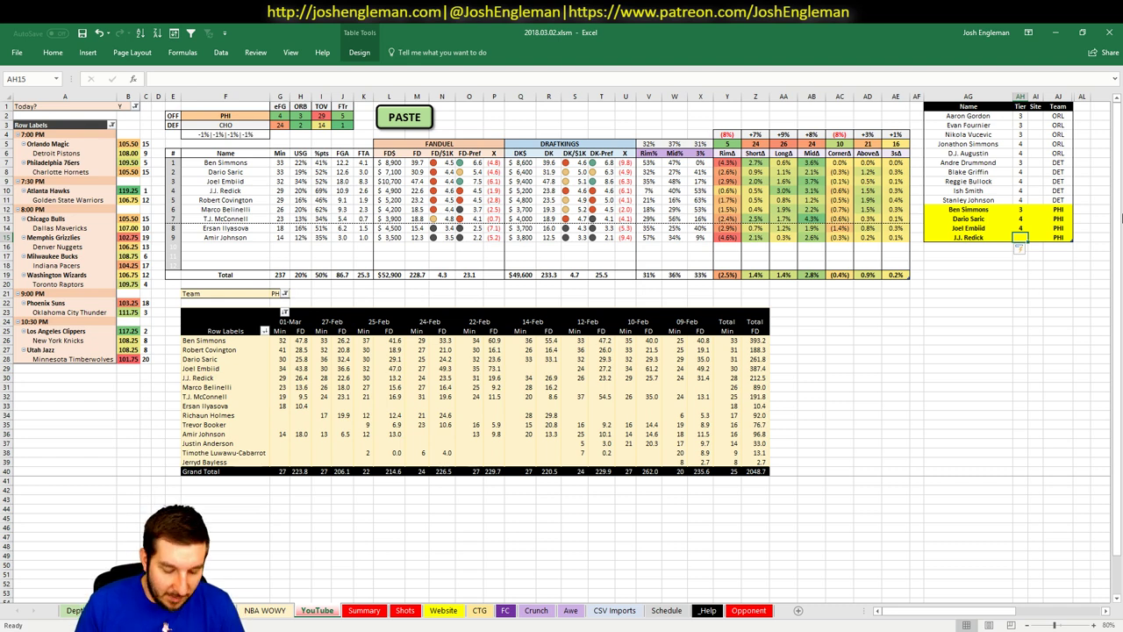
type("3")
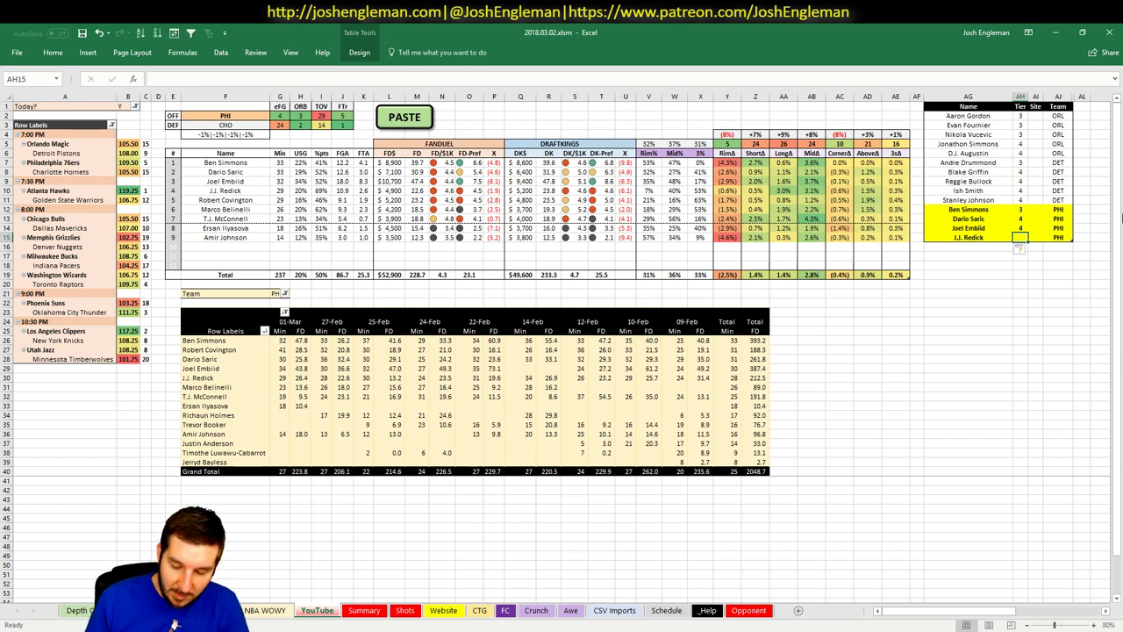
key("Tab")
type("FD")
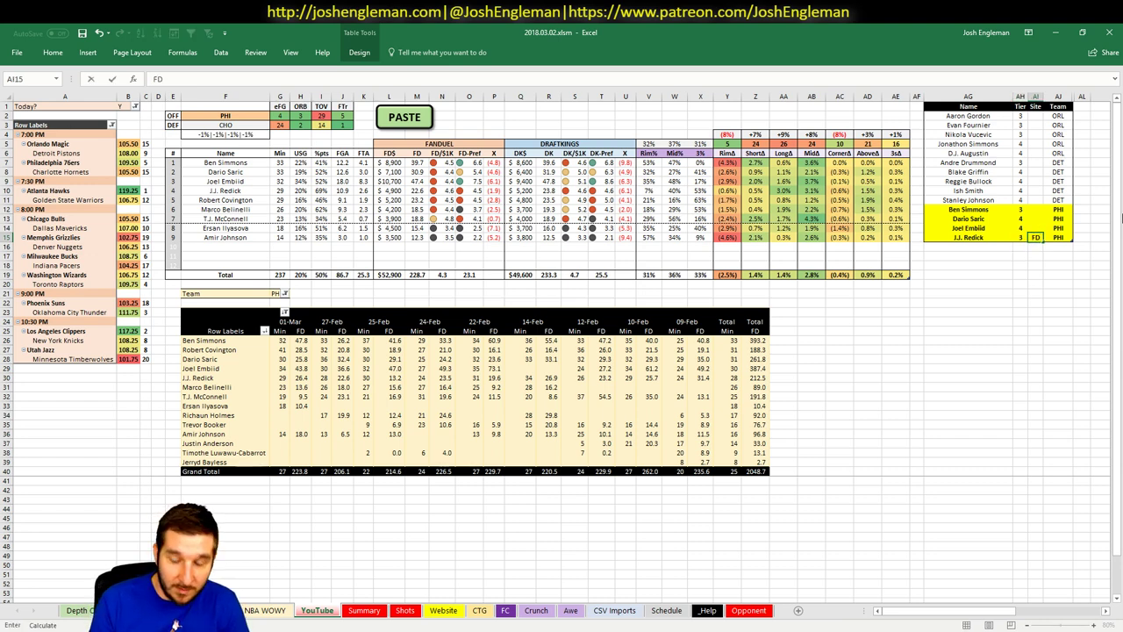
key("Return")
- Add a second J.J. Redick row to the player picks table with tier 4 and site DK
type("J.J/")
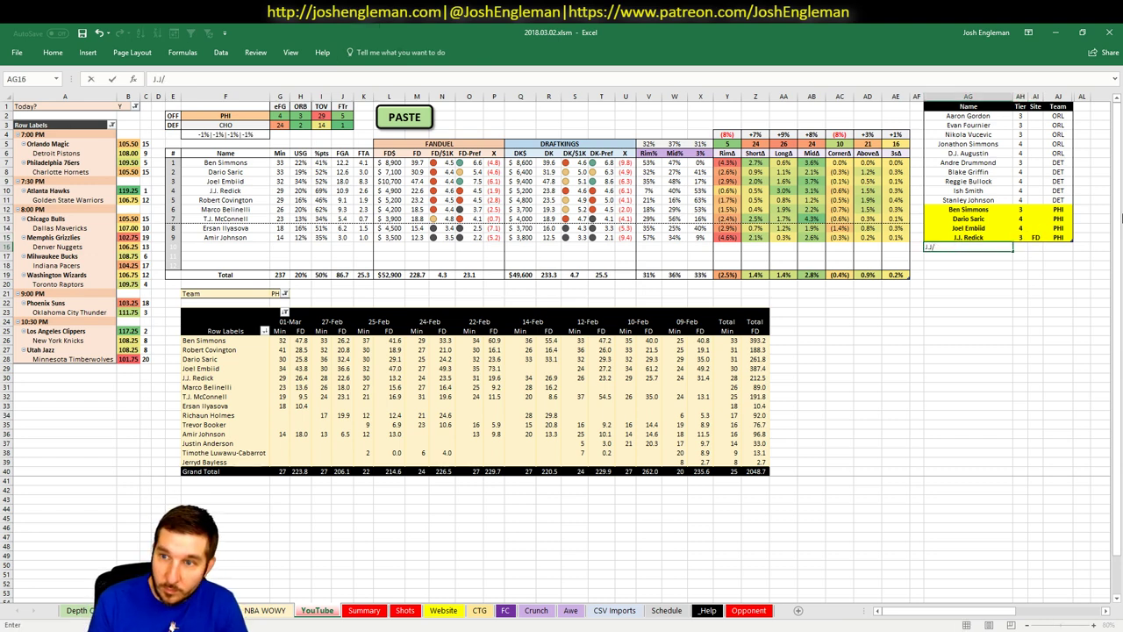
key("BackSpace")
type(". Redick")
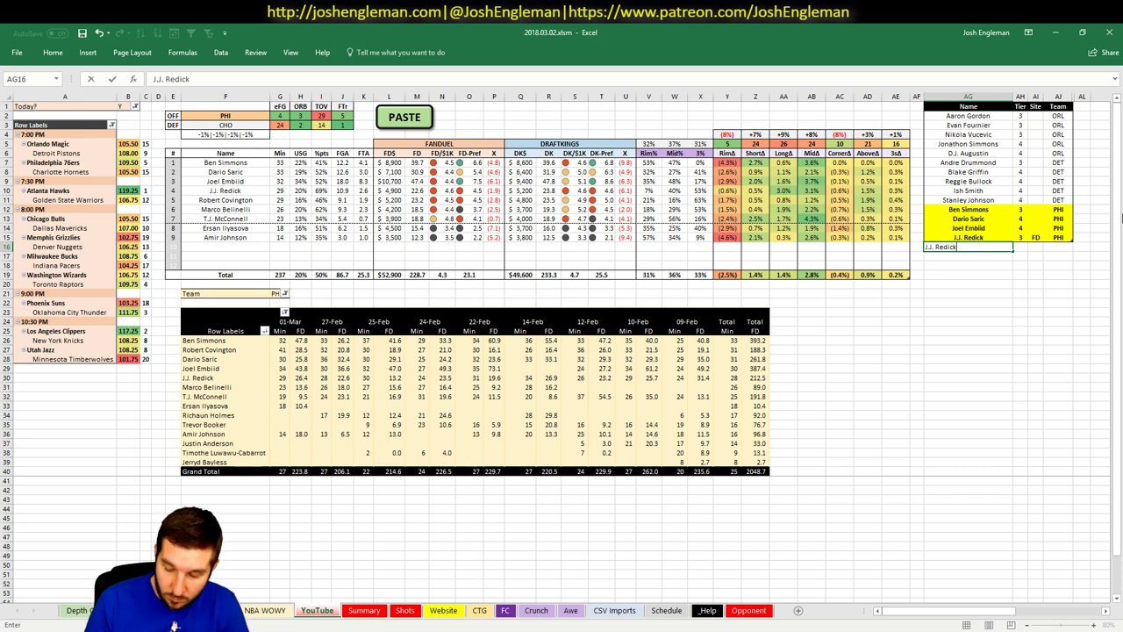
key("Tab")
type("4")
key("Tab")
type("DK")
key("Return")
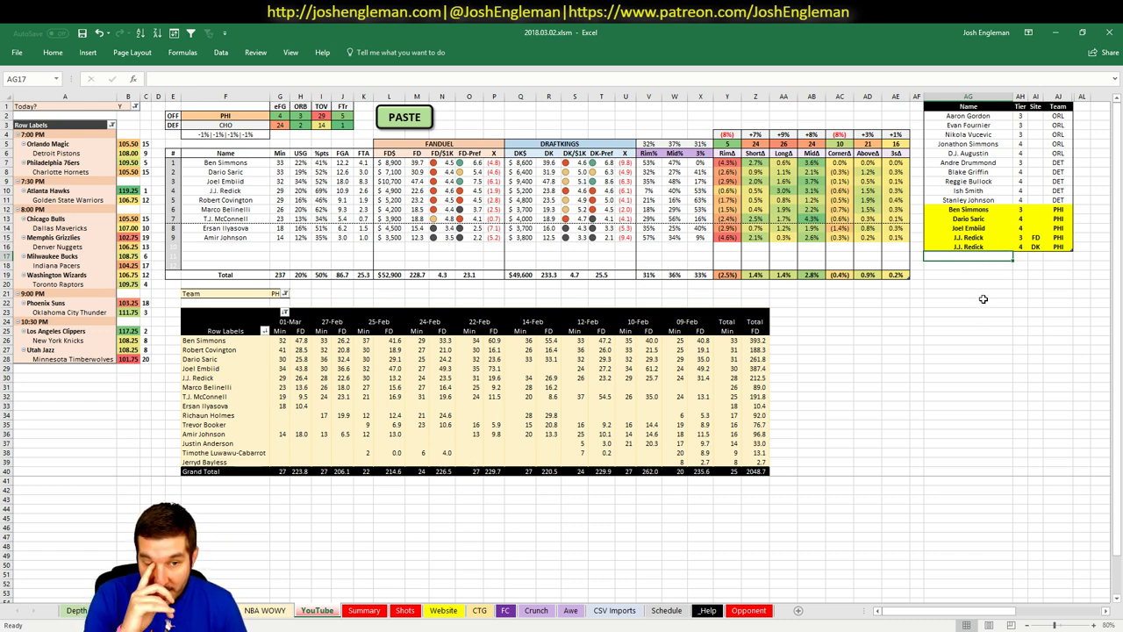
- Add Robert Covington to the player picks table below the J.J. Redick rows with tier 4
type("Ro")
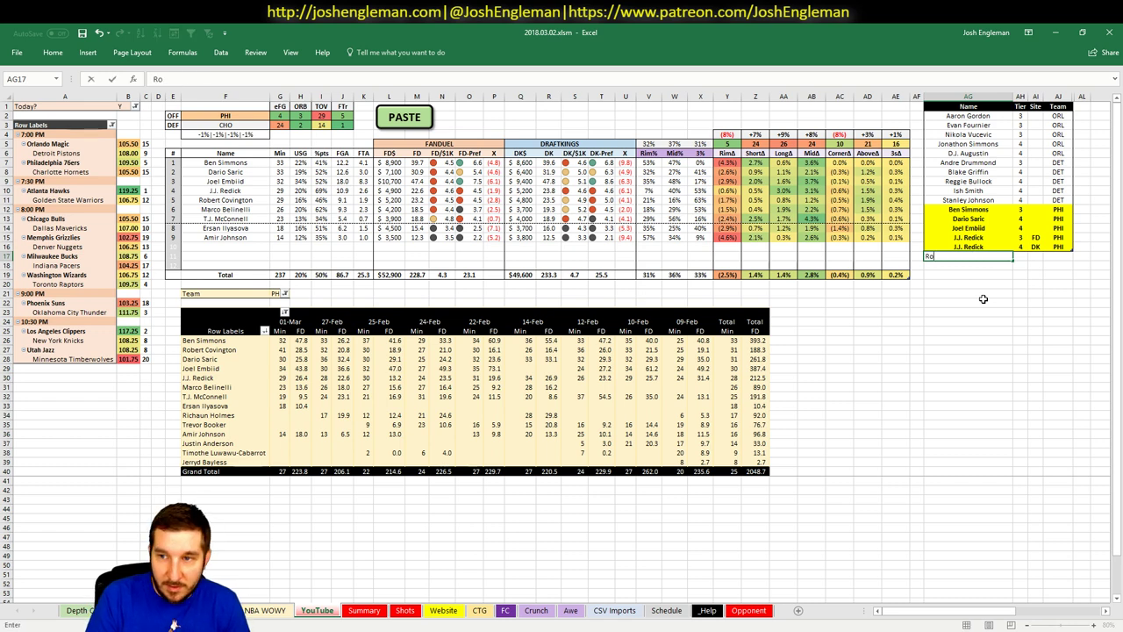
type("bert Covington")
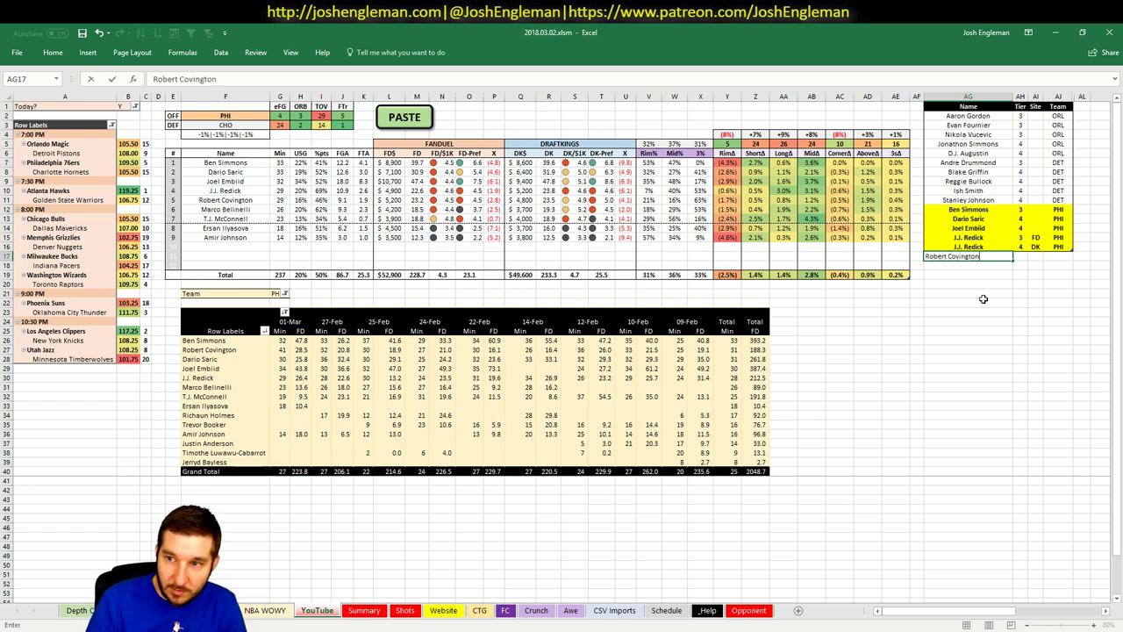
key("Tab")
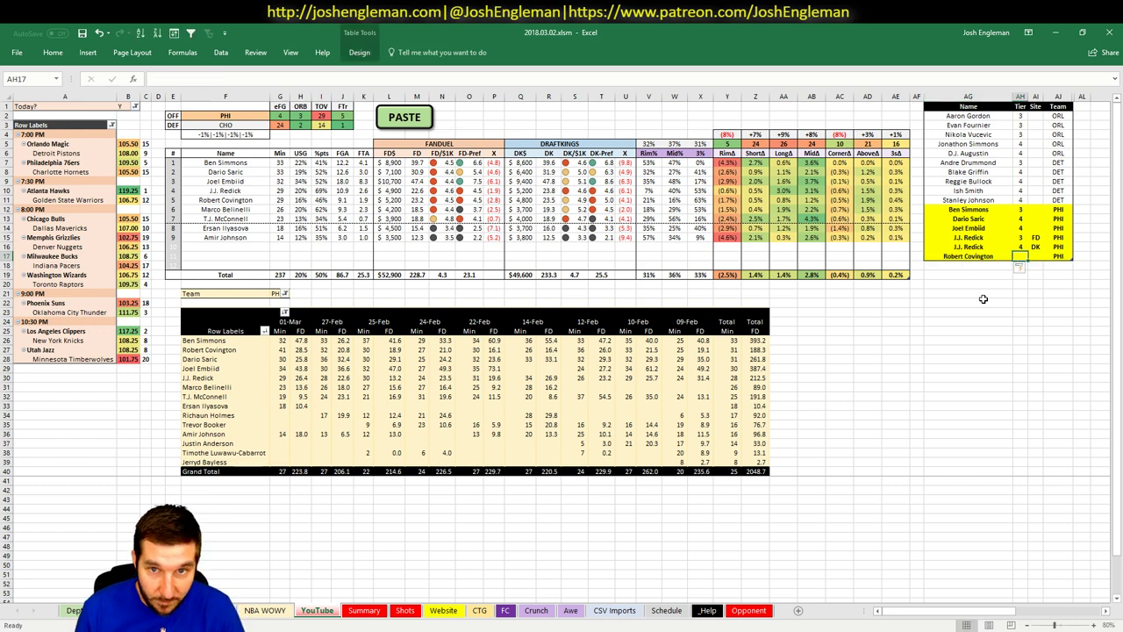
type("4")
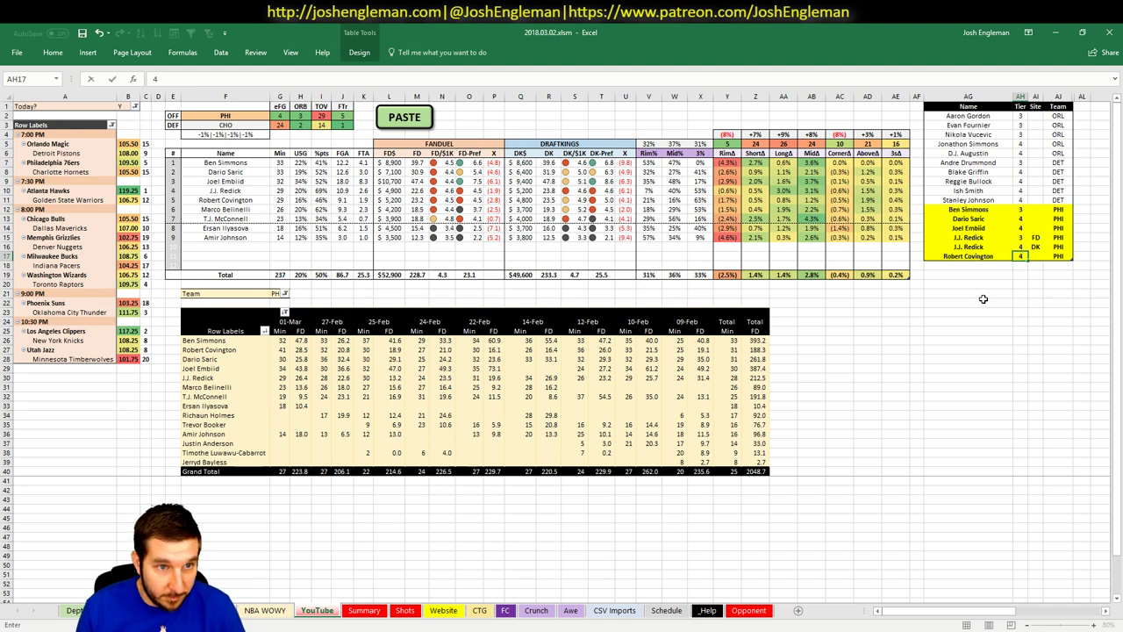
key("Return")
- Add Marco Belinelli to the player picks table below Robert Covington with tier 4, capitalizing the first name
type("ma")
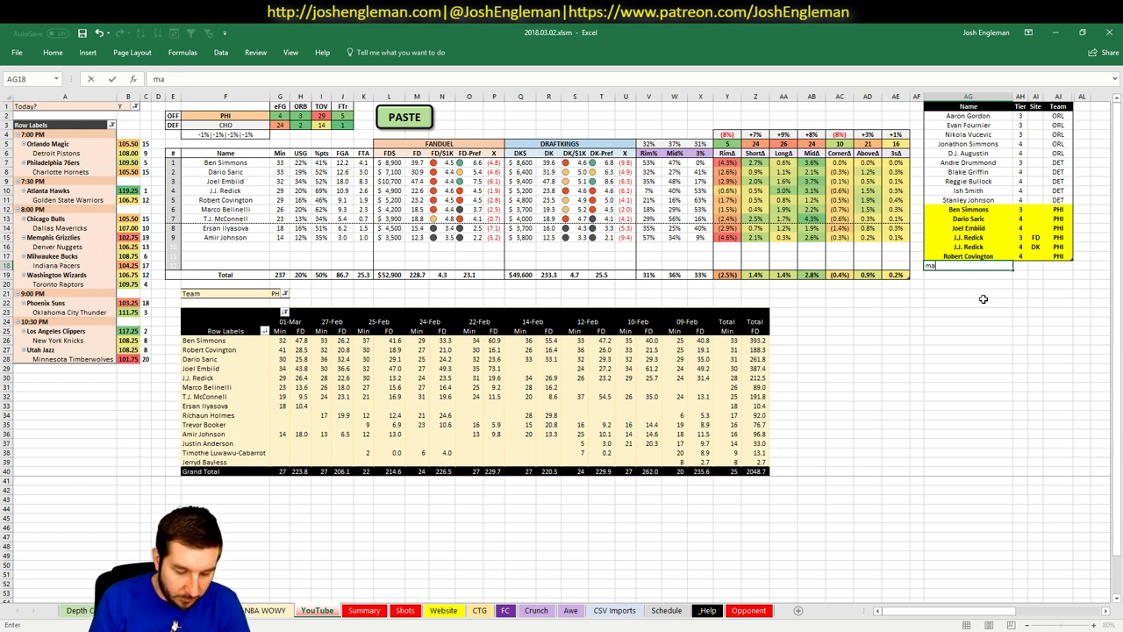
type("rco Bell")
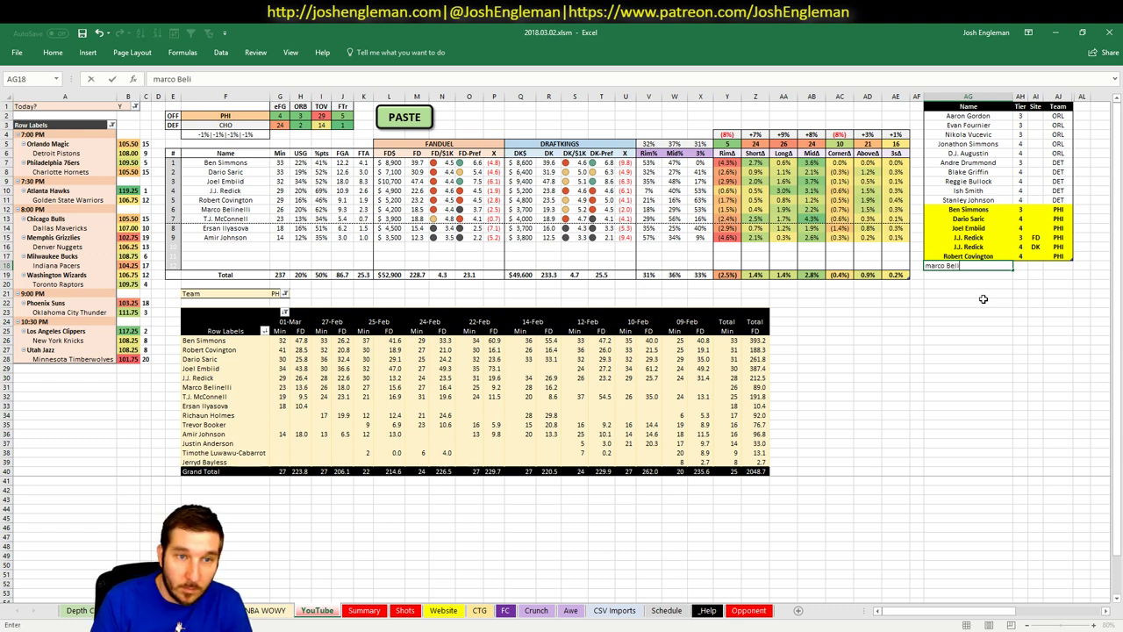
type("nelli")
key("ctrl+Return")
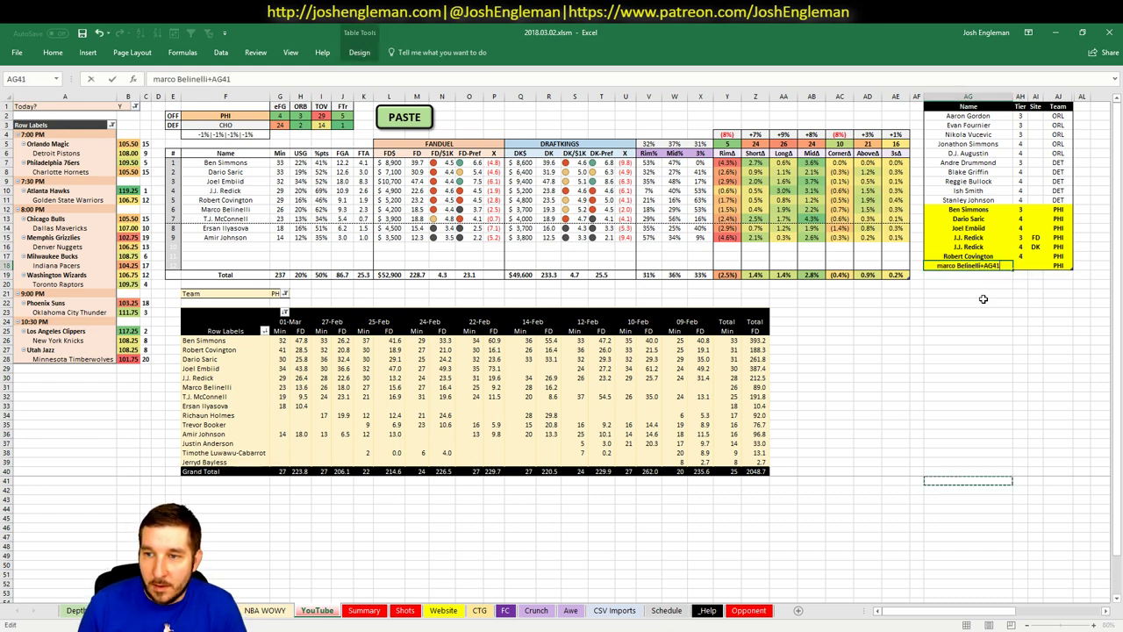
key("F2")
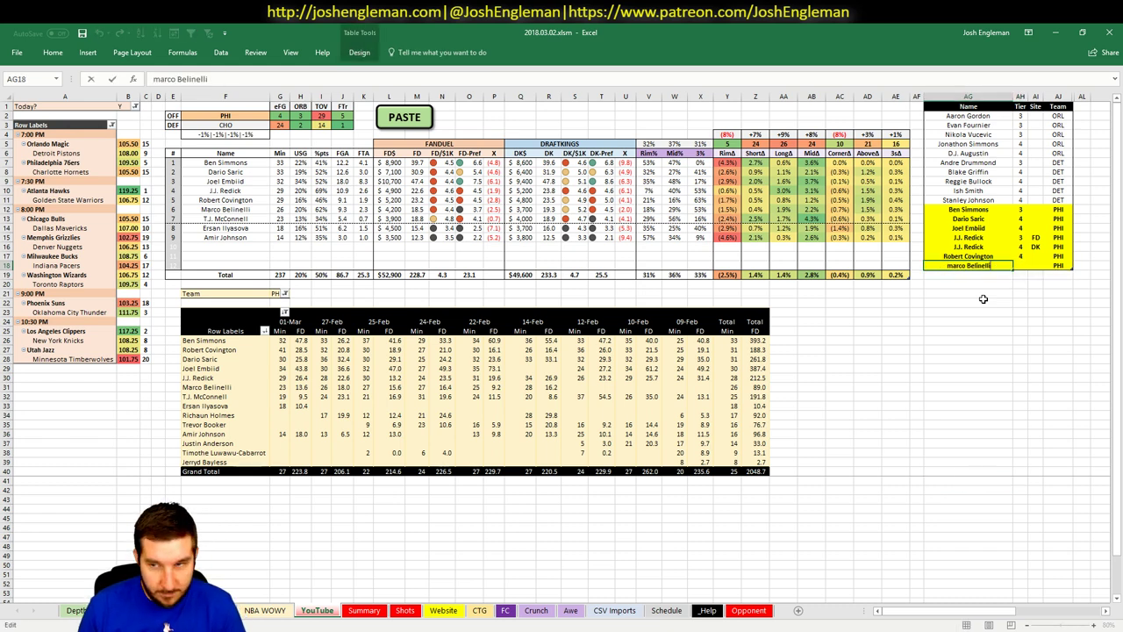
key("Home")
key("Delete")
type("M")
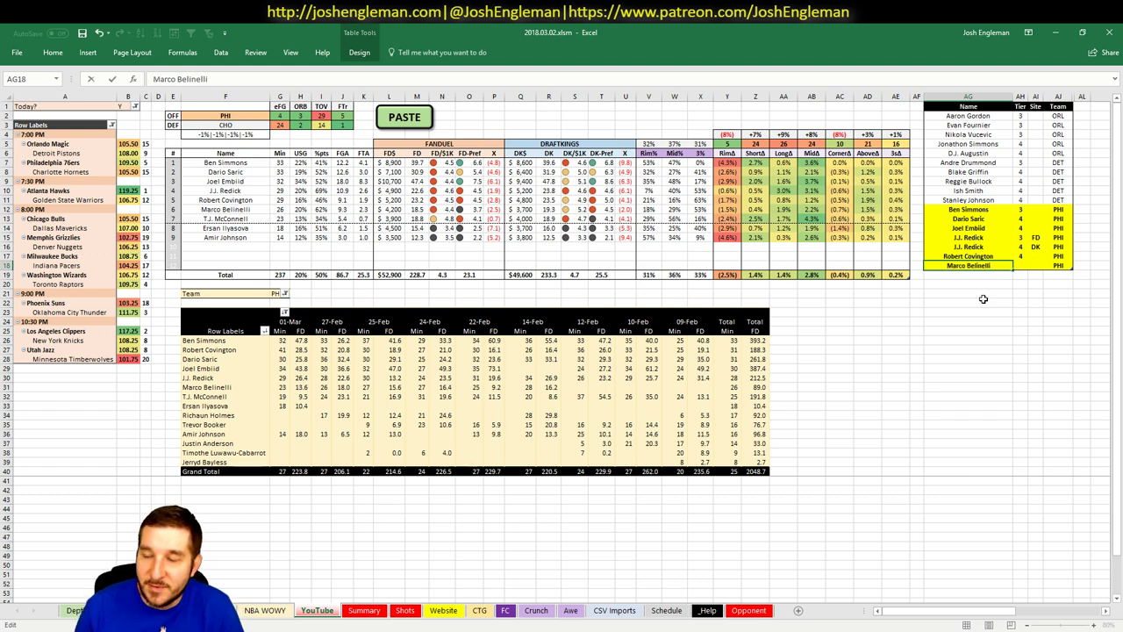
key("Tab")
type("4")
key("Return")
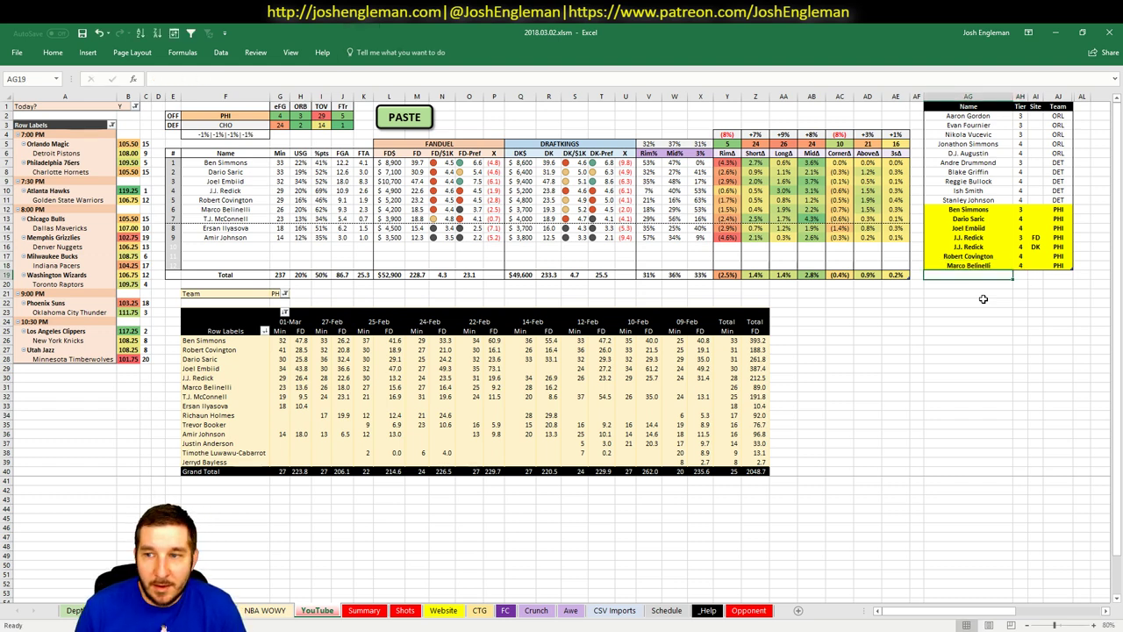
- Add T.J. McConnell to the player picks table below Marco Belinelli with tier 4
type("T.J. M")
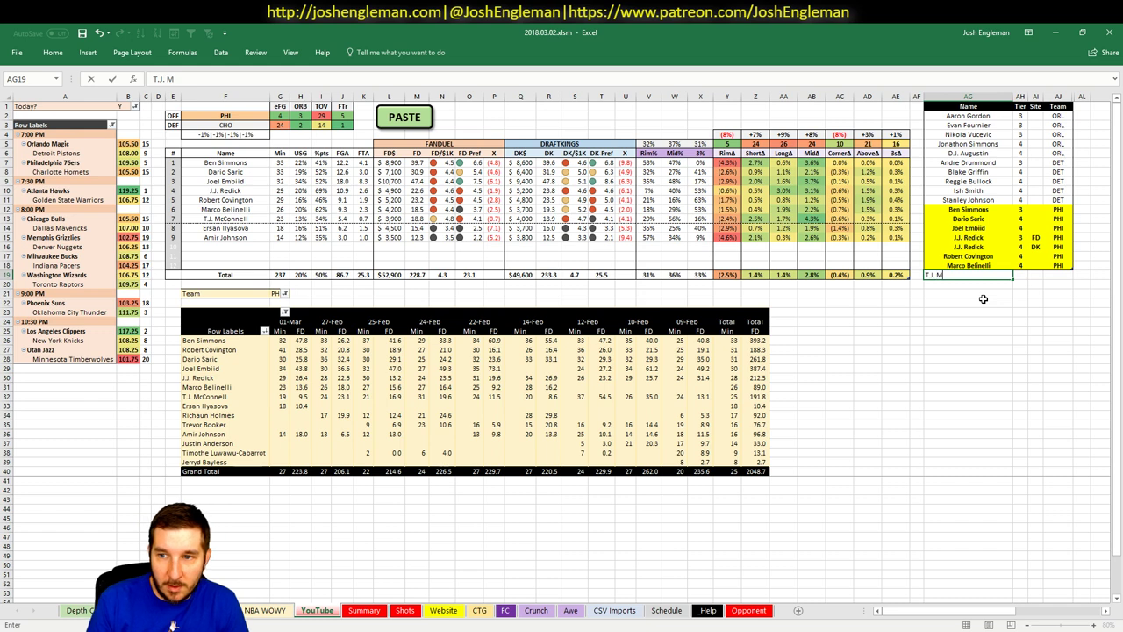
type("cConnell")
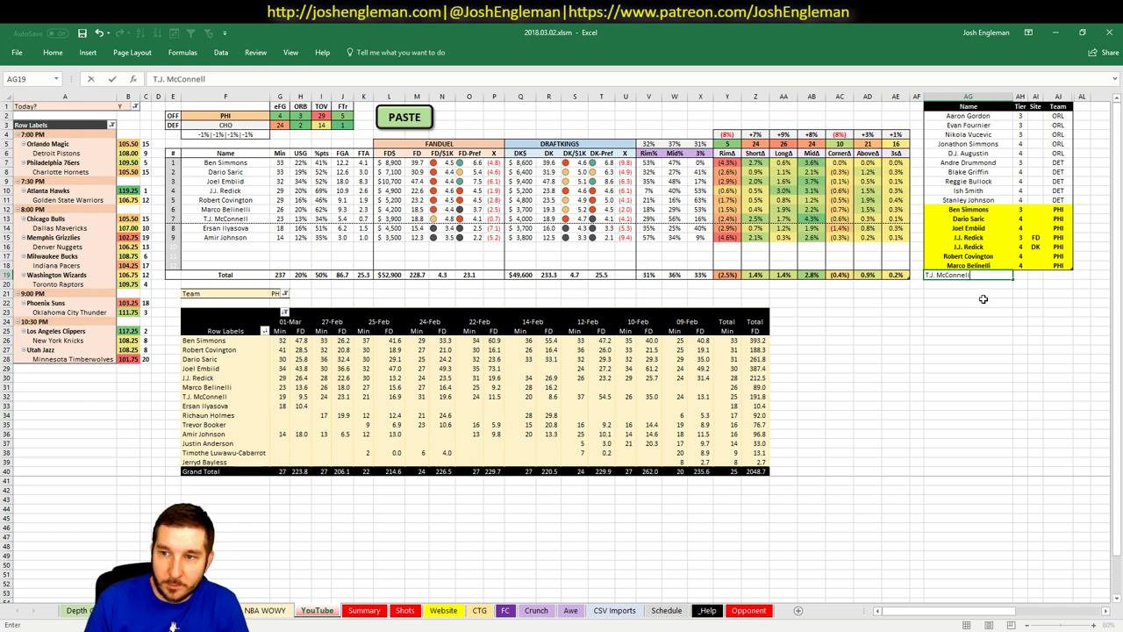
key("Return")
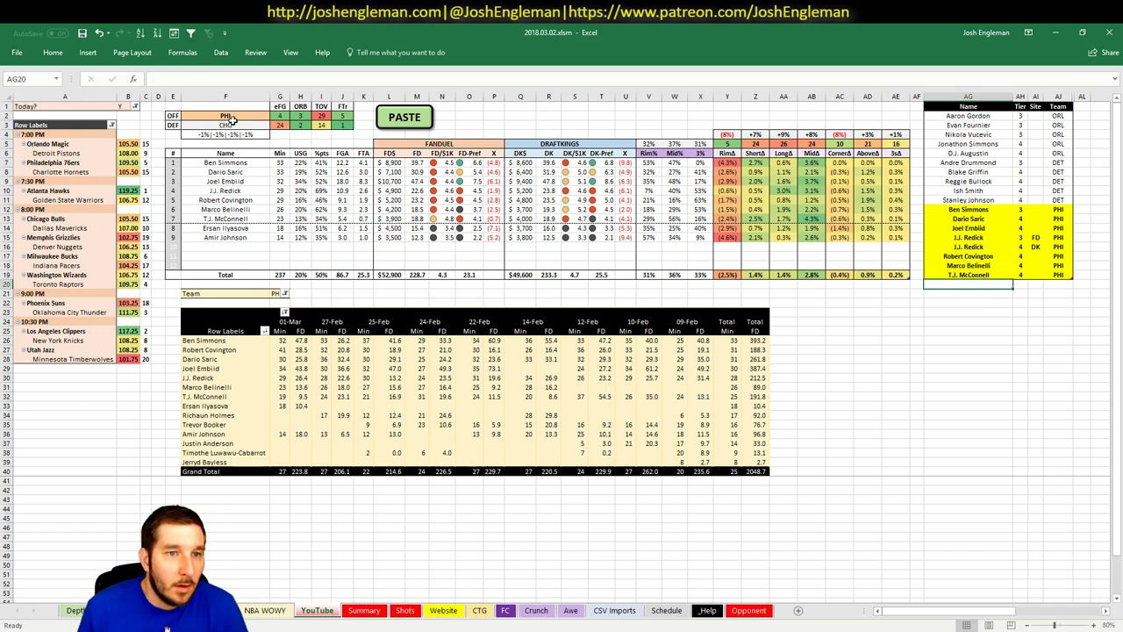
- Set the offense team to CHO and filter the past games pivot table to team CHO
left_click(233, 116)
type("CHO")
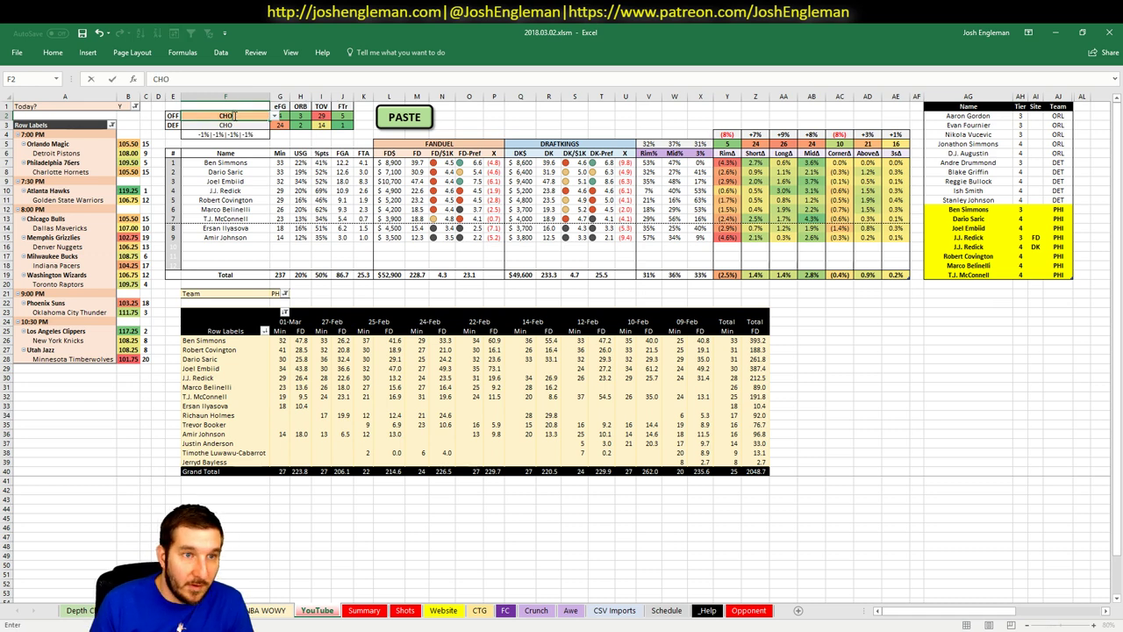
key("Tab")
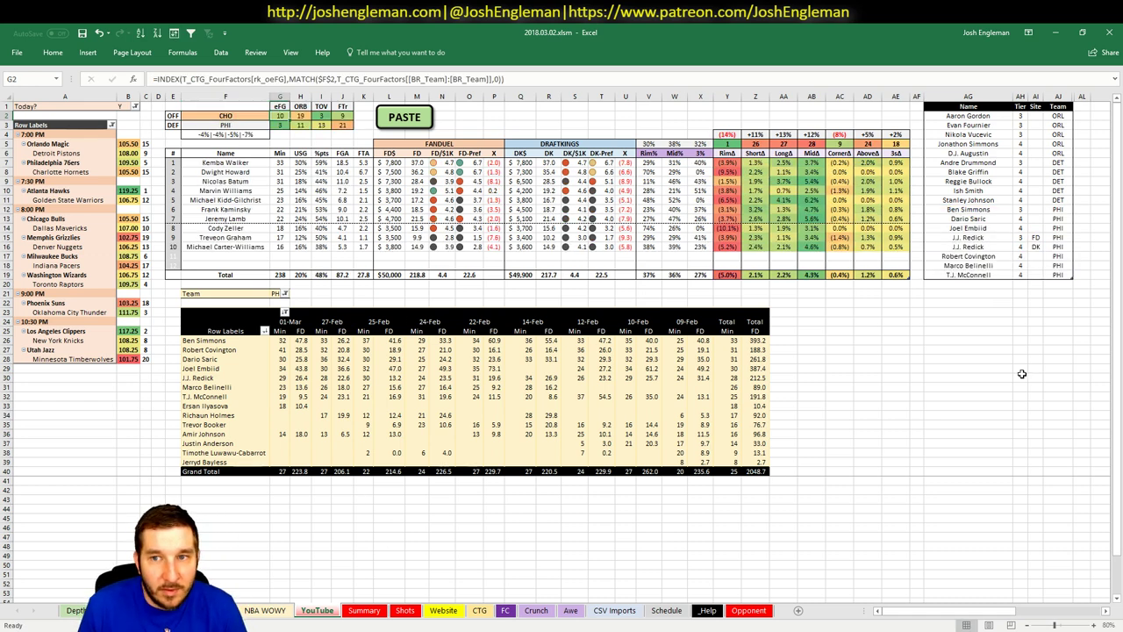
left_click(274, 293)
type("CHO")
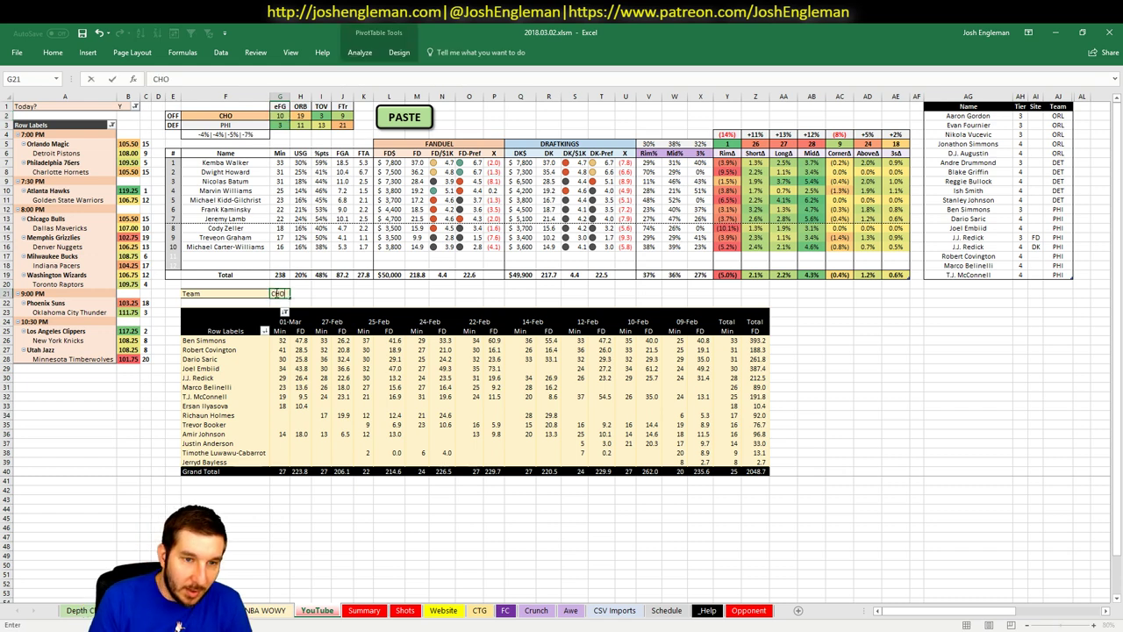
key("Return")
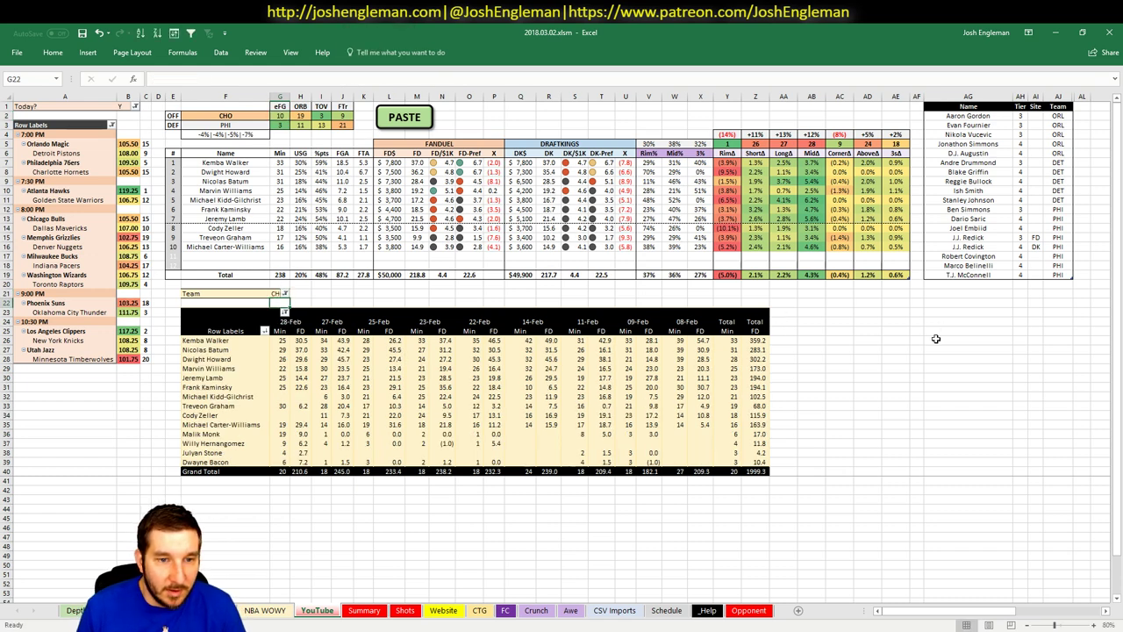
left_click(934, 339)
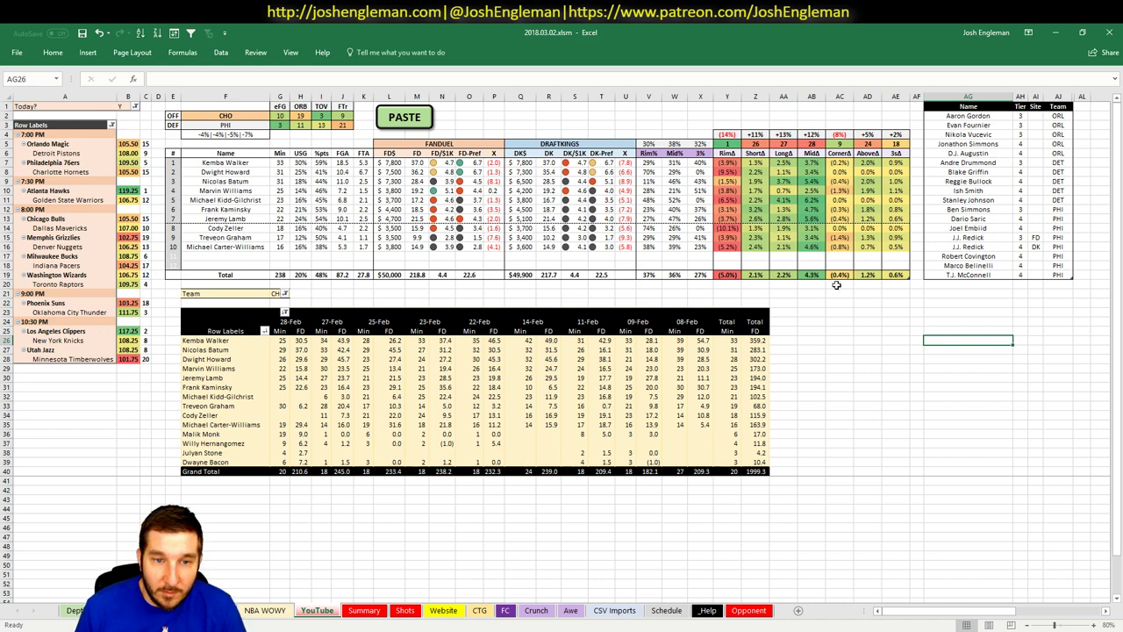
- Check the team matchup ranks and FanDuel player projections on the Summary sheet, and return to the YouTube sheet
left_click(1001, 285)
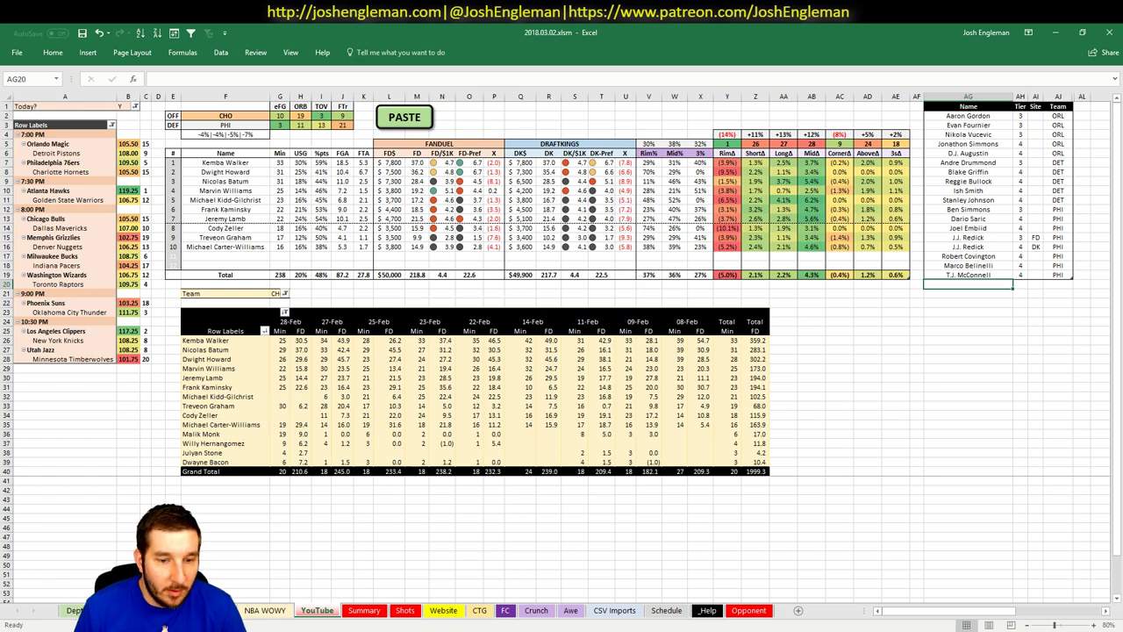
left_click(364, 612)
scroll(290, 487, "up", 15)
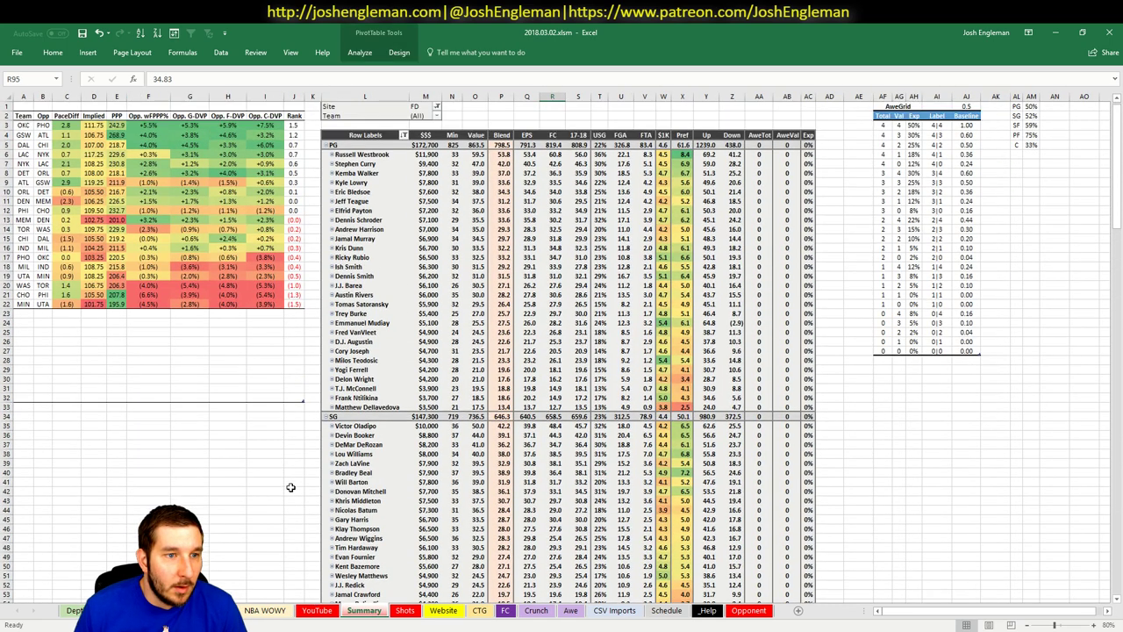
left_click(317, 610)
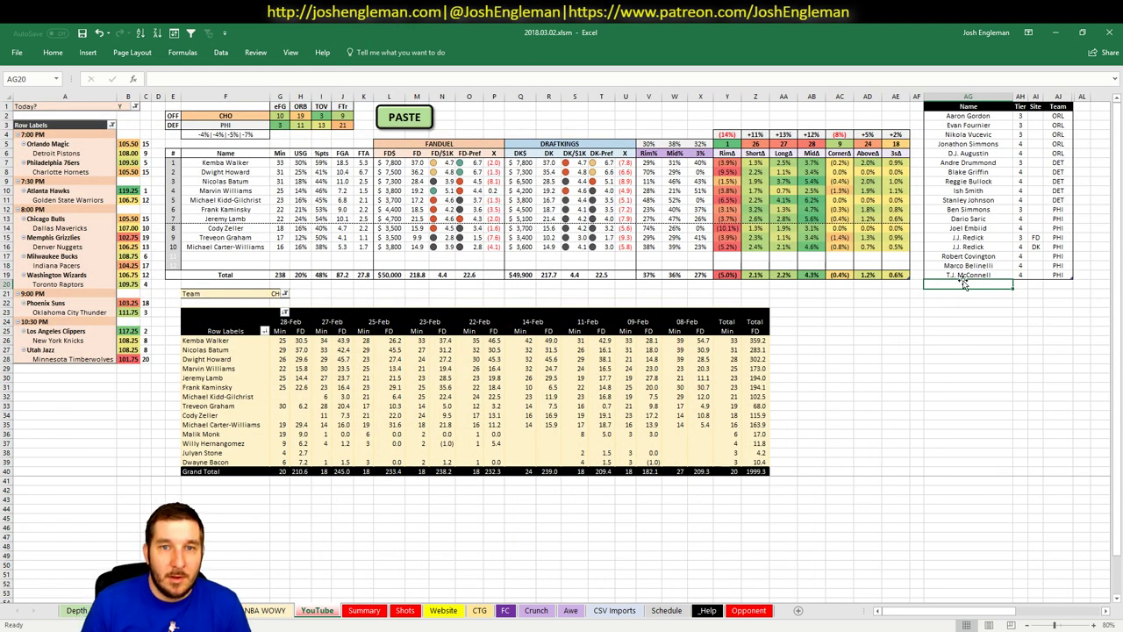
- Add Kemba Walker to the player picks table below T.J. McConnell, correcting the mistyped name
type("M")
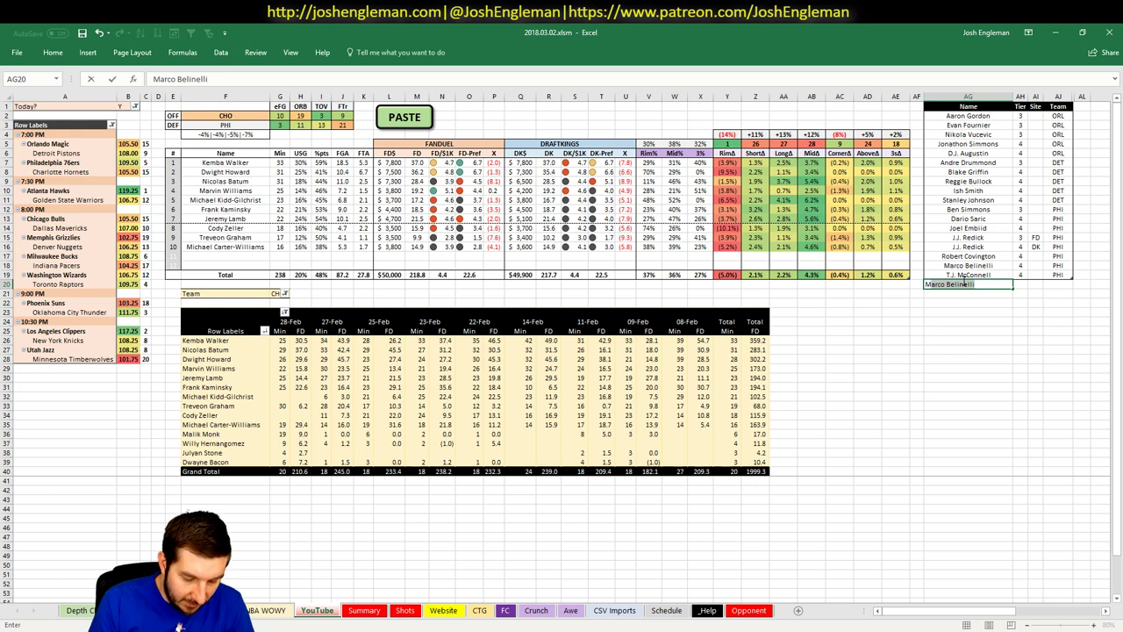
type("kemba walker")
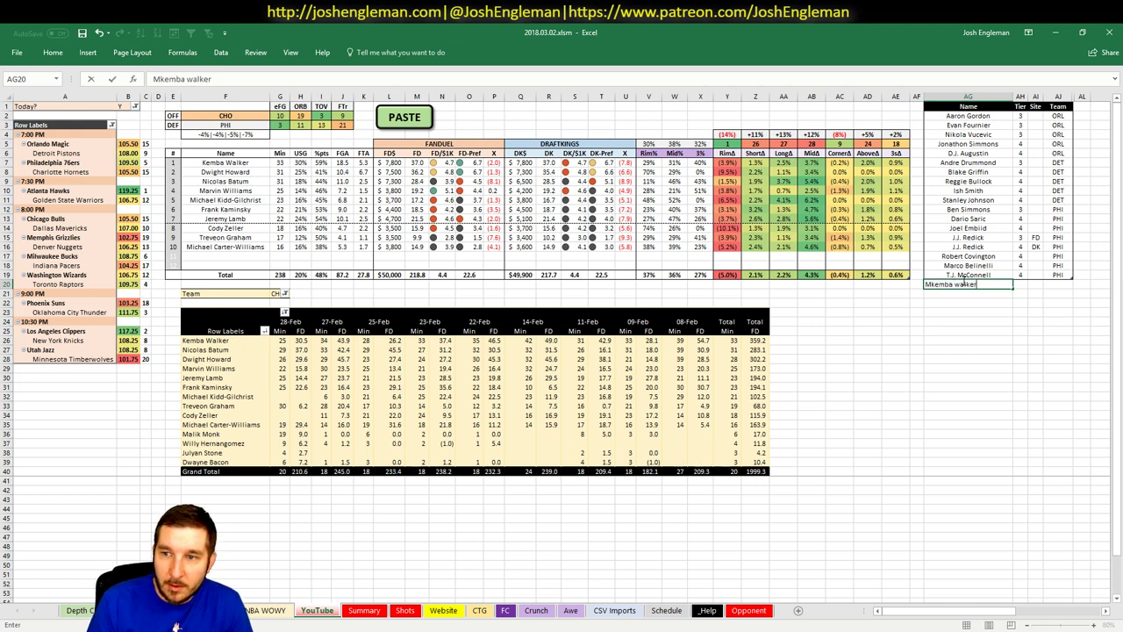
key("BackSpace")
key("BackSpace")
key("BackSpace")
key("BackSpace")
key("BackSpace")
key("BackSpace")
key("BackSpace")
key("BackSpace")
key("BackSpace")
key("BackSpace")
key("BackSpace")
key("BackSpace")
key("BackSpace")
type("Kemba W")
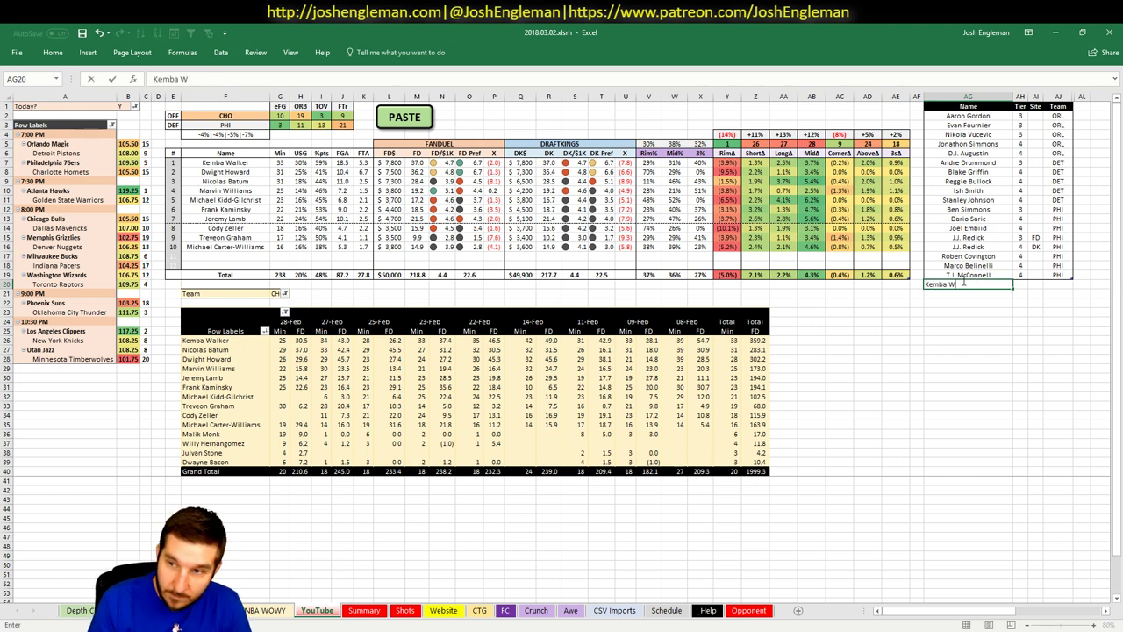
type("alker")
key("Tab")
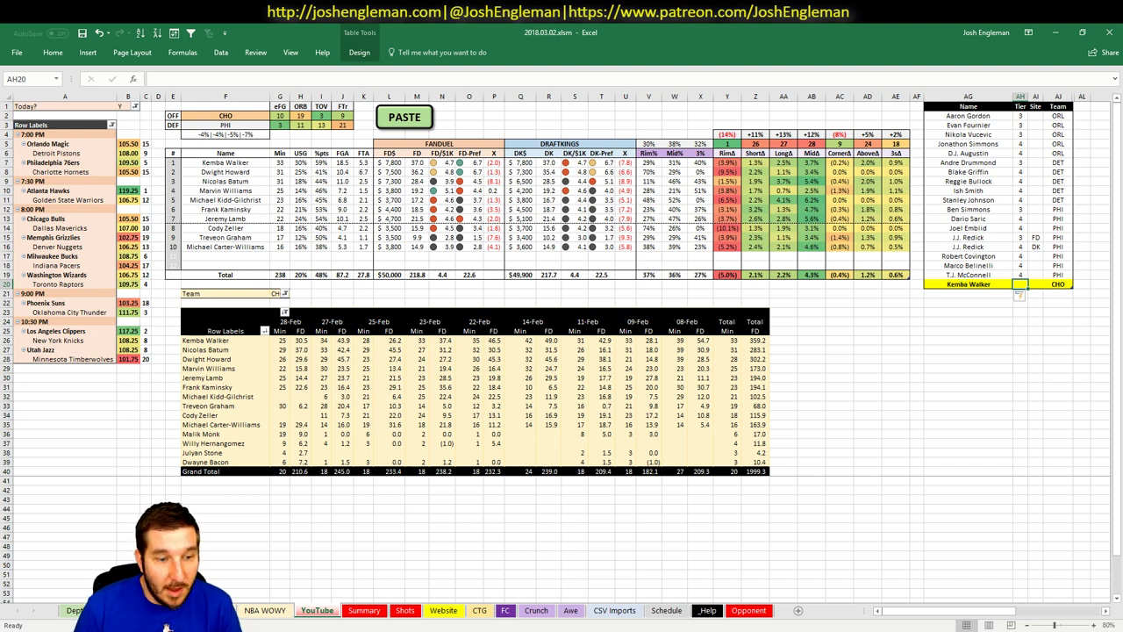
- Switch to the browser, search for "538 nba odds" and open FiveThirtyEight's 2017-18 NBA Predictions
key("alt+Tab")
left_click(658, 32)
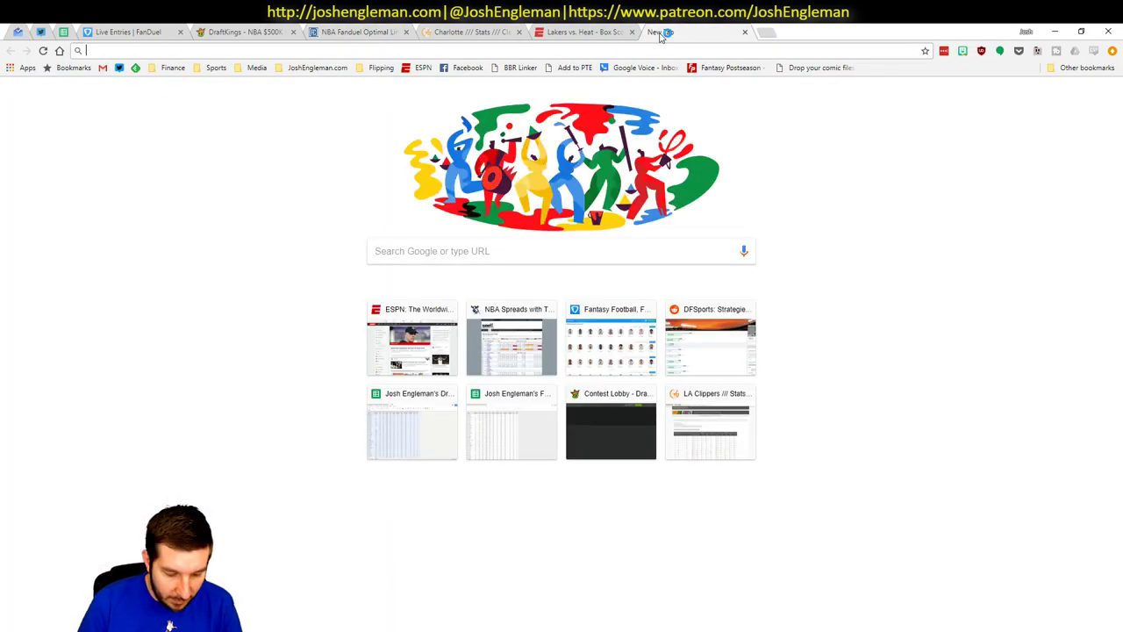
type("538")
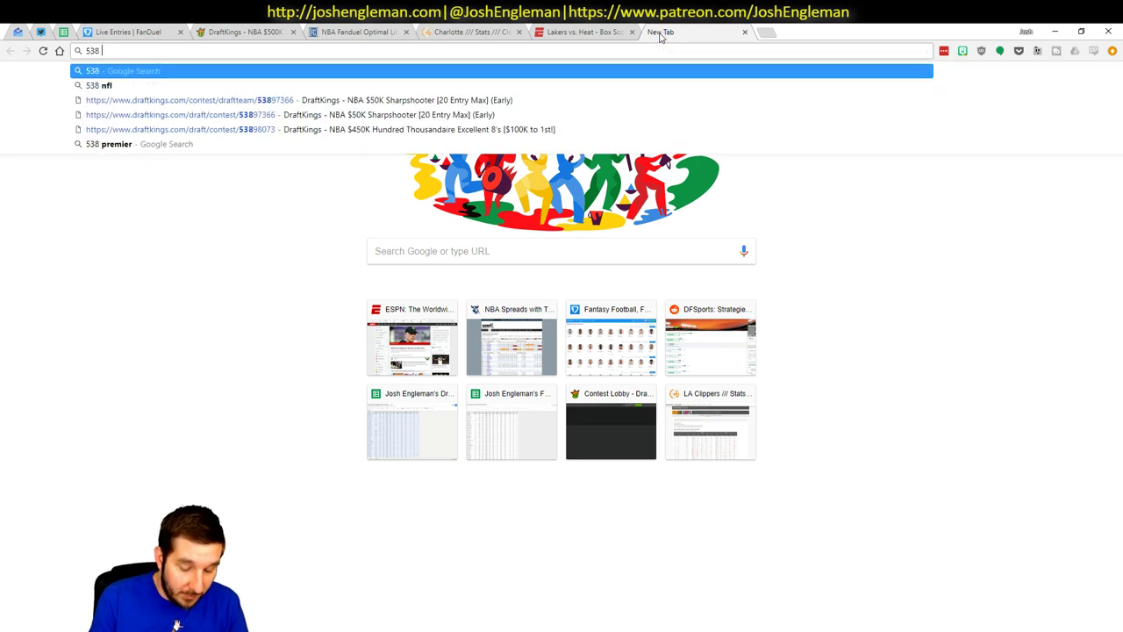
type(" nba odds")
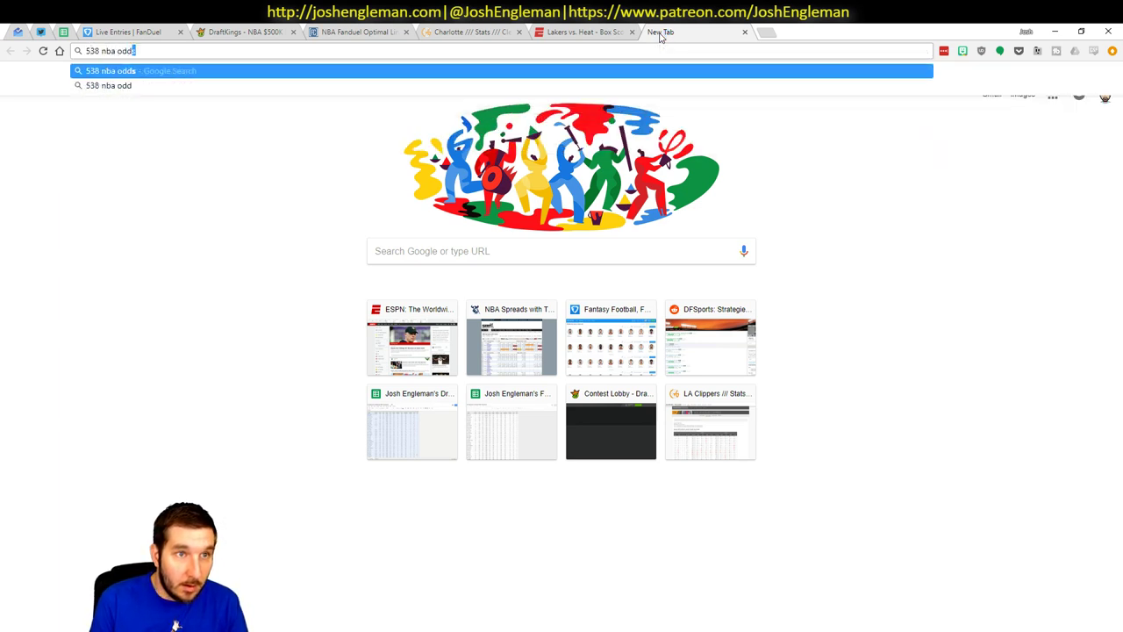
key("Return")
left_click(154, 184)
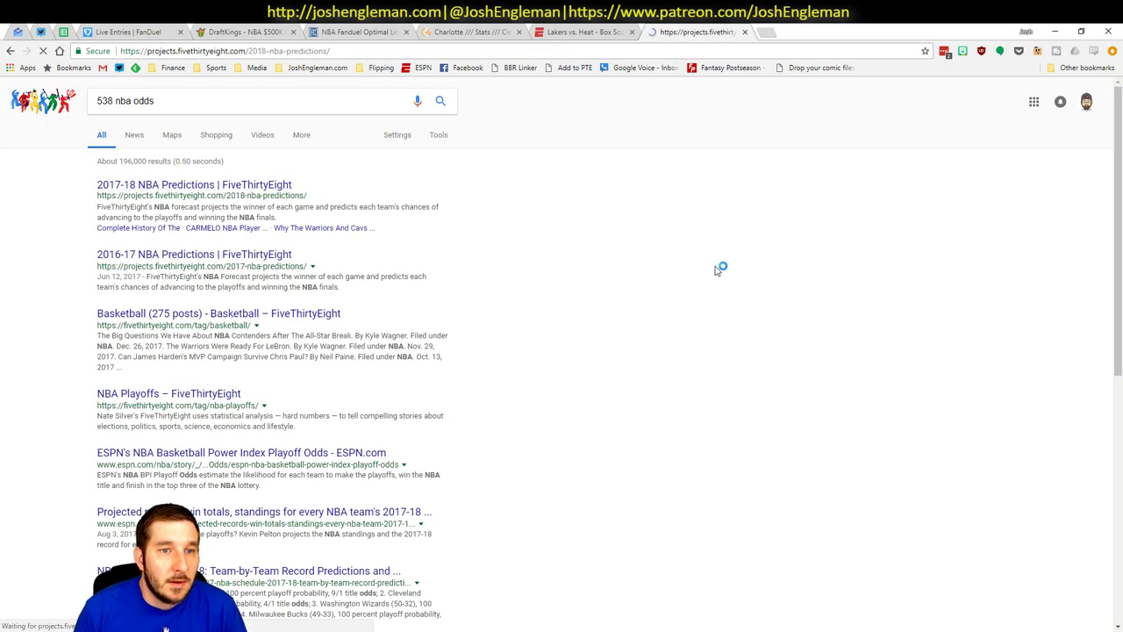
- Sort the FiveThirtyEight standings by conference and examine the Eastern teams' chances of making the playoffs
scroll(395, 263, "down", 3)
scroll(527, 281, "up", 3)
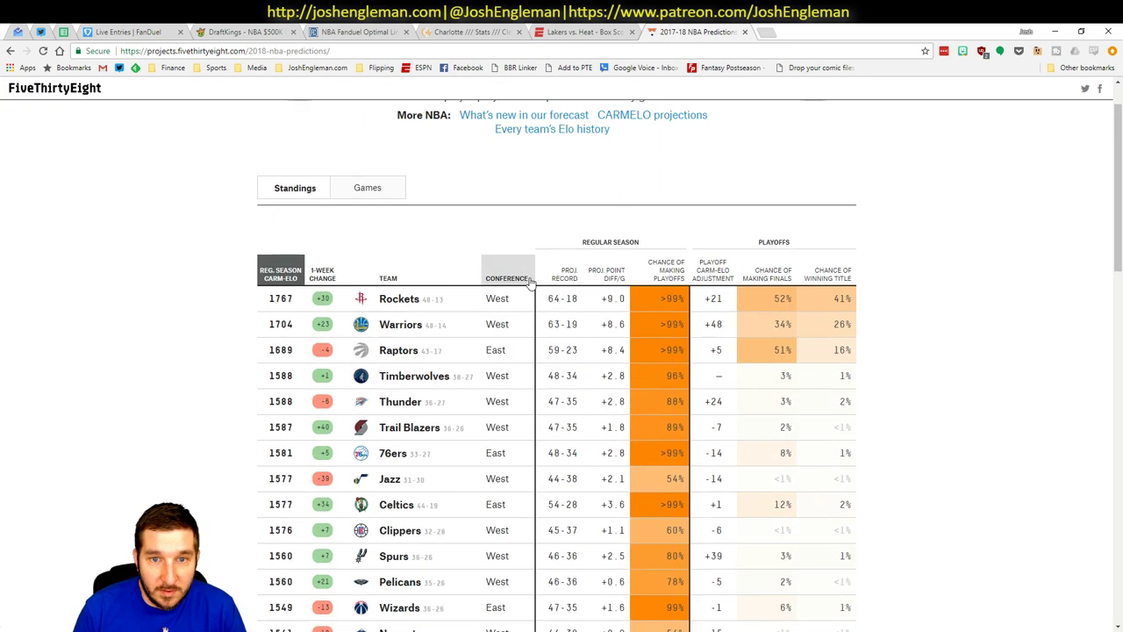
left_click(530, 279)
scroll(693, 324, "down", 2)
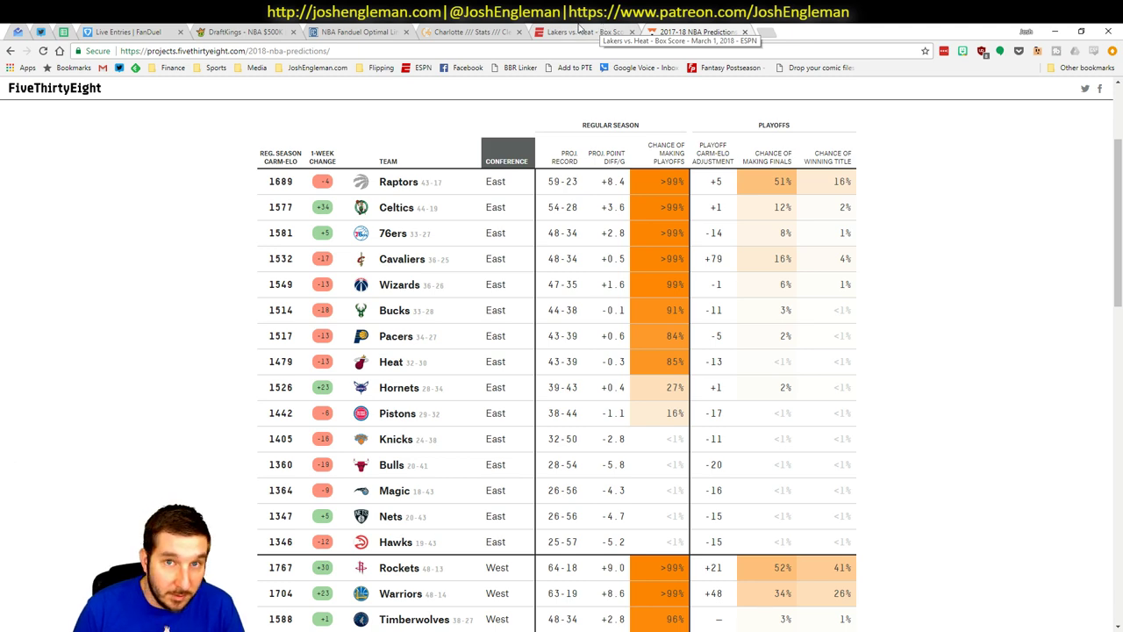
- Switch back to Excel and set Kemba Walker's tier to 3 in the player picks table
key("alt+Tab")
left_click(958, 286)
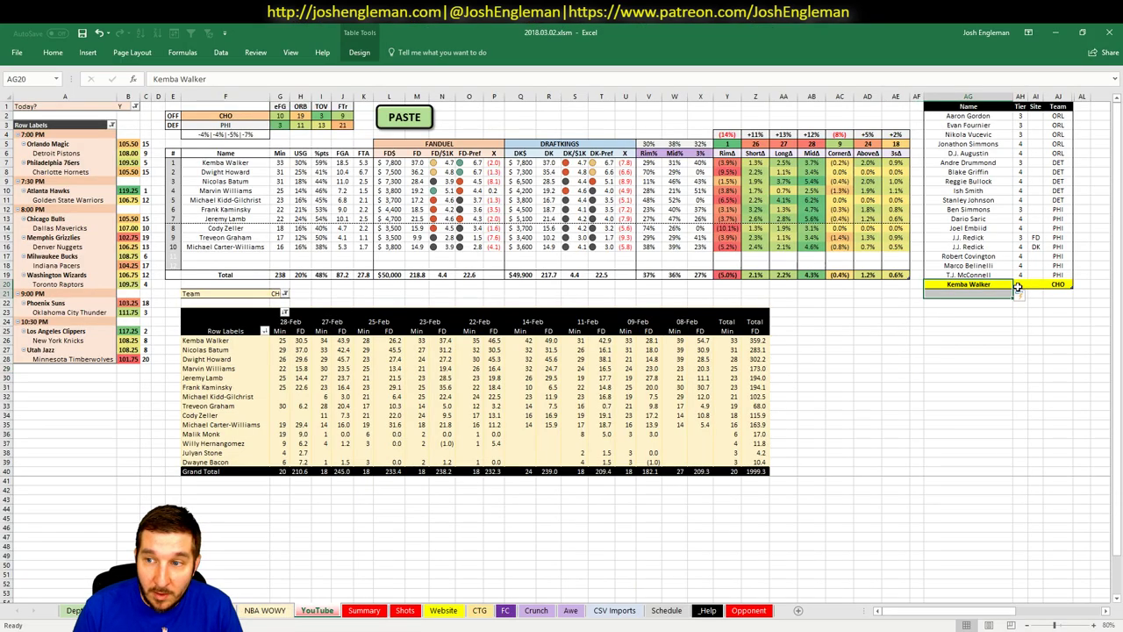
left_click(1020, 284)
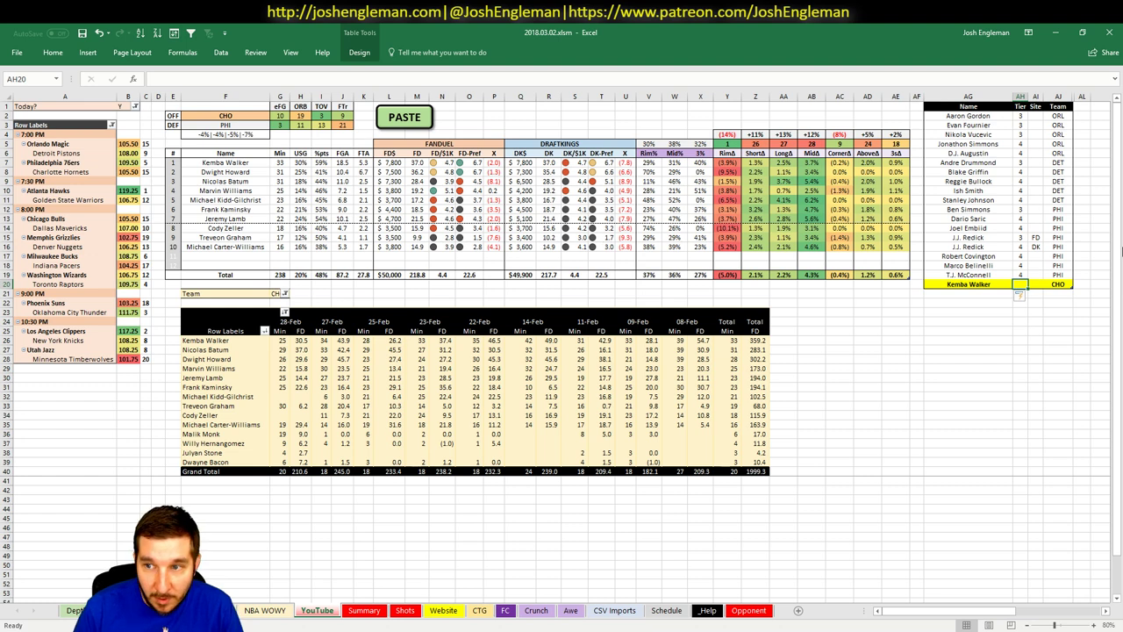
type("3")
key("Return")
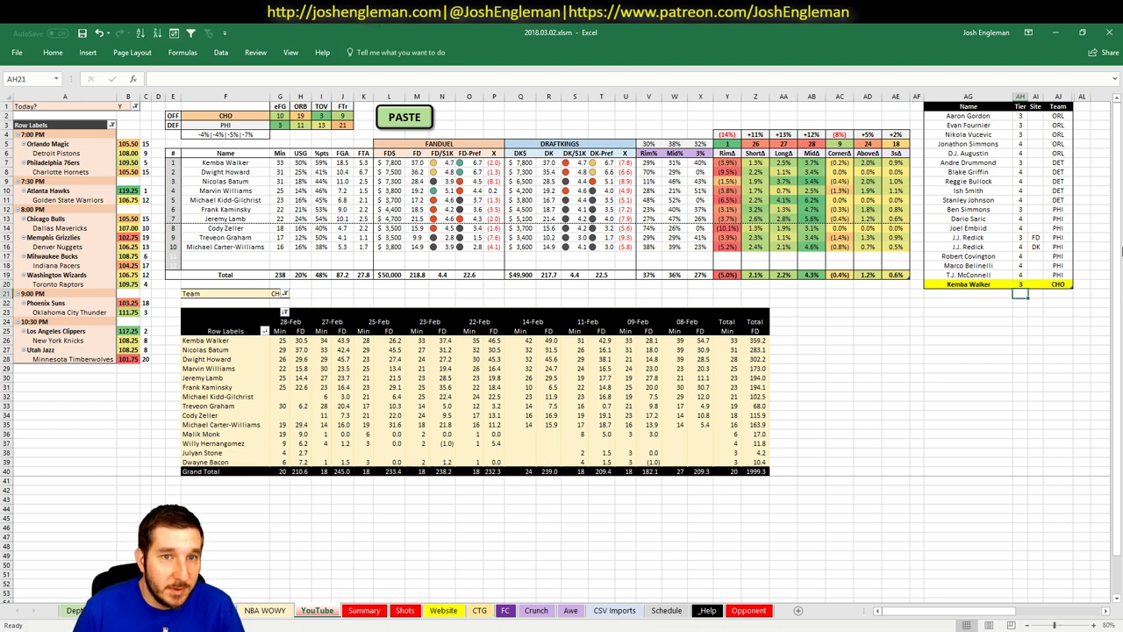
- Switch to FantasyCruncher in the browser, show the PG list and review Kemba Walker's game log
key("alt+Tab")
left_click(322, 32)
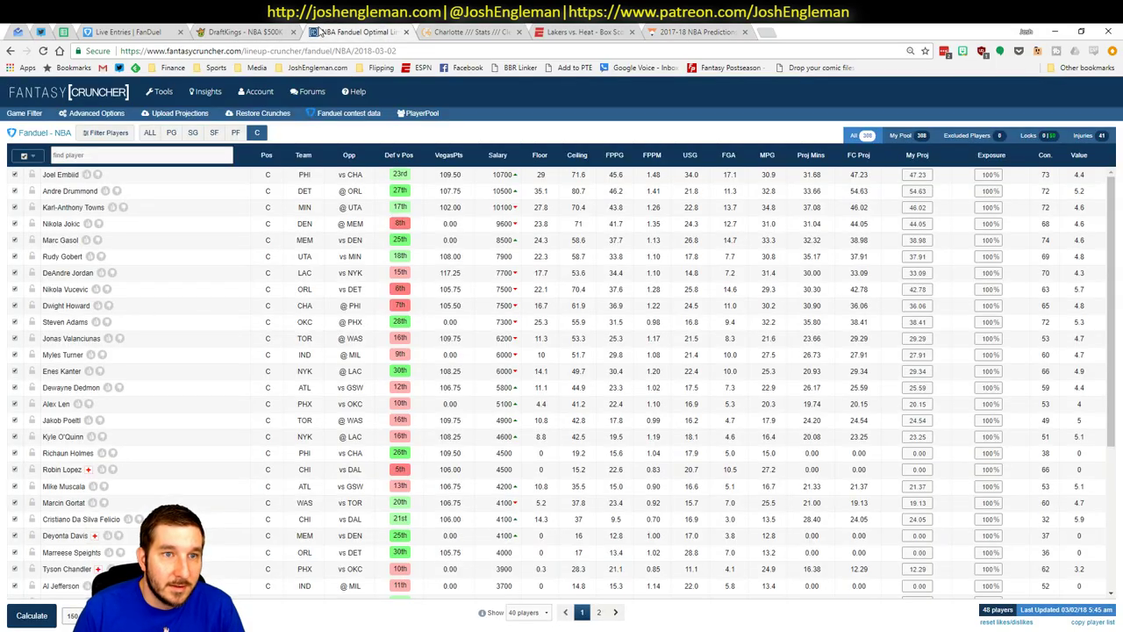
left_click(171, 133)
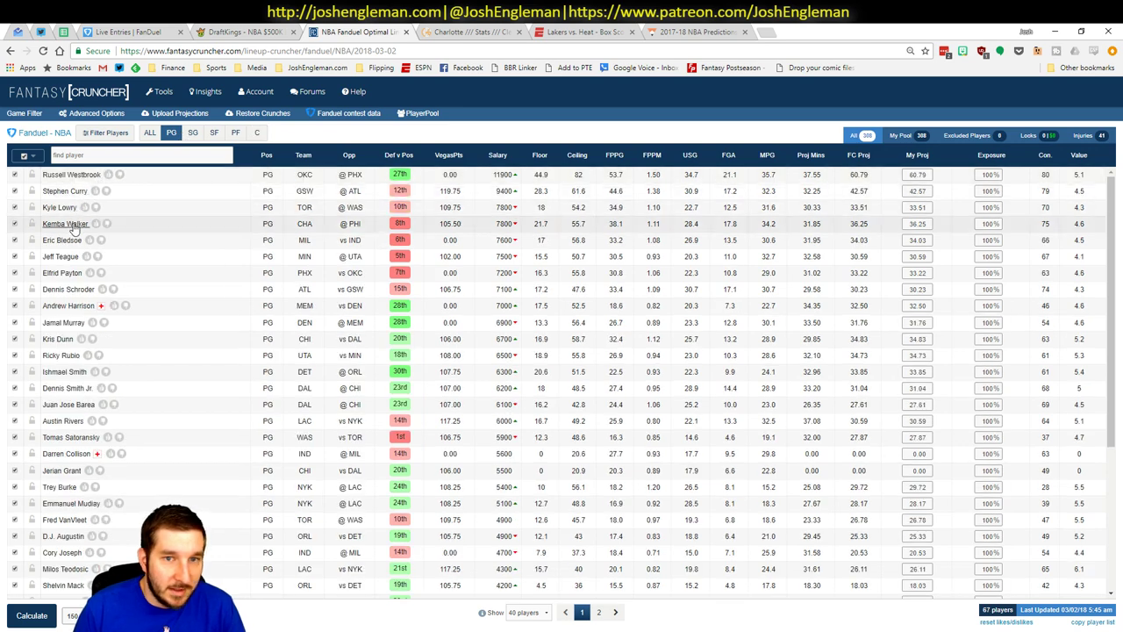
left_click(74, 225)
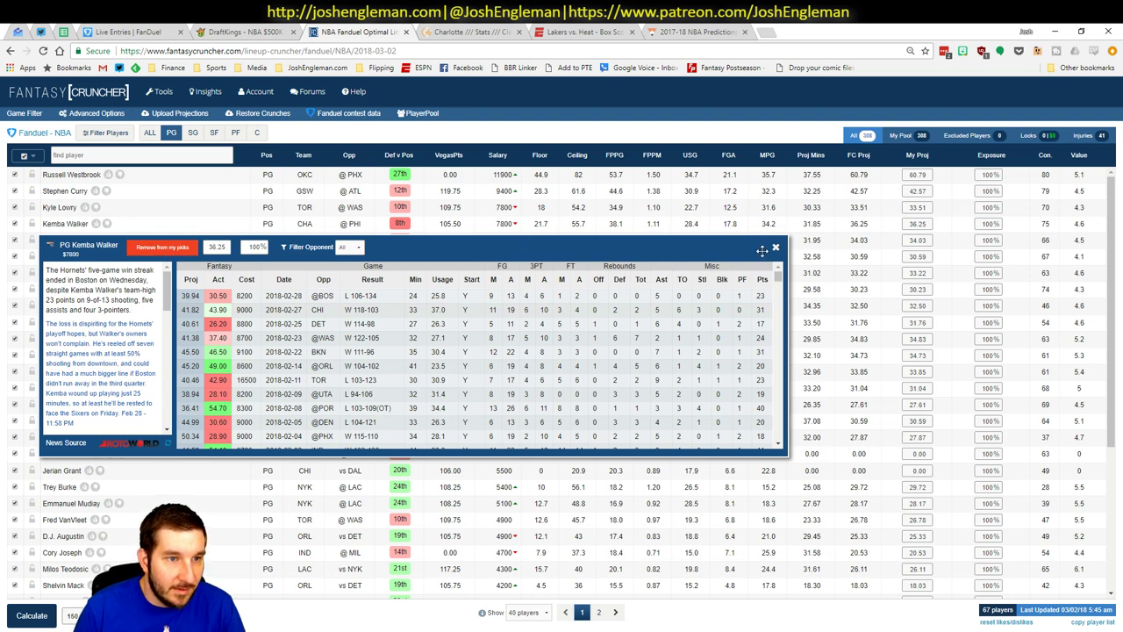
left_click(777, 250)
- Switch back to Excel and add Dwight Howard to the player picks table below Kemba Walker
key("alt+Tab")
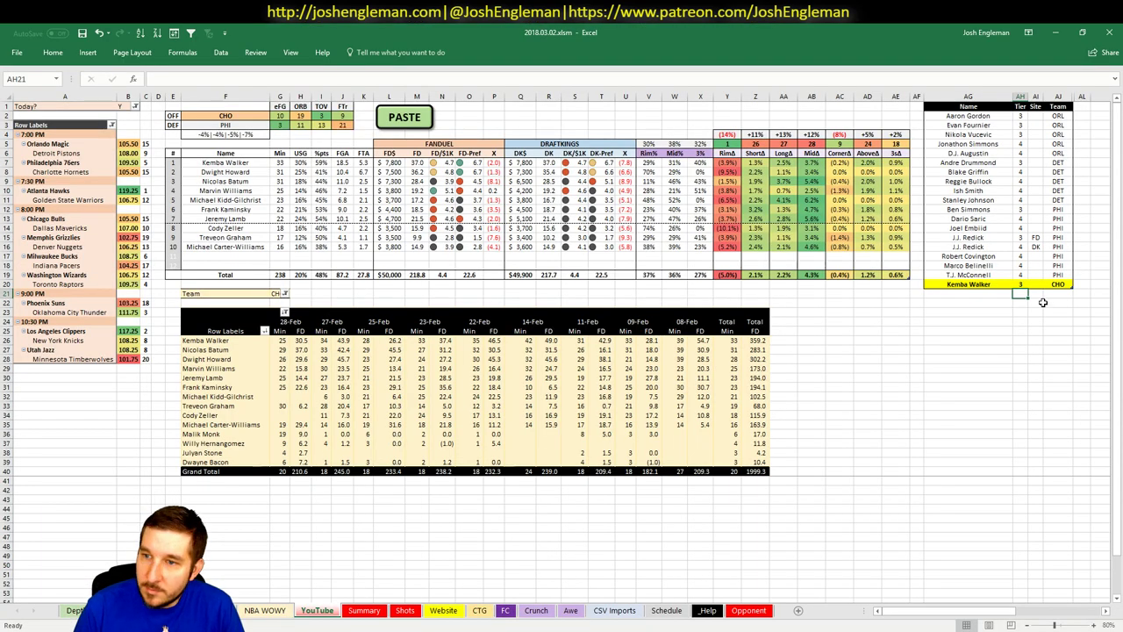
left_click(984, 295)
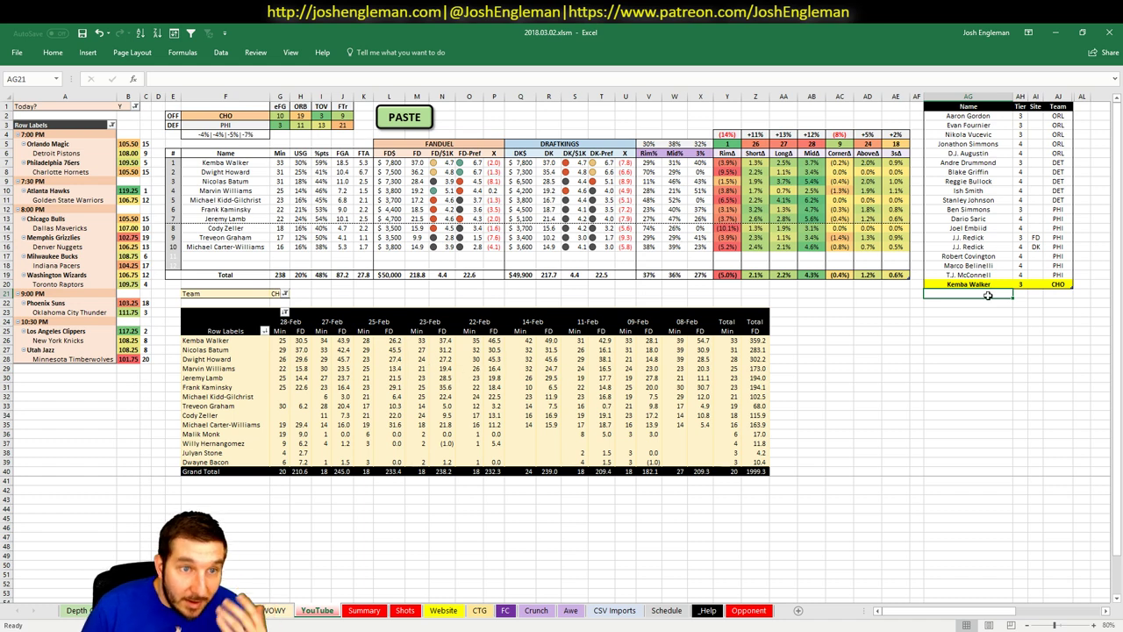
type("Dwight H")
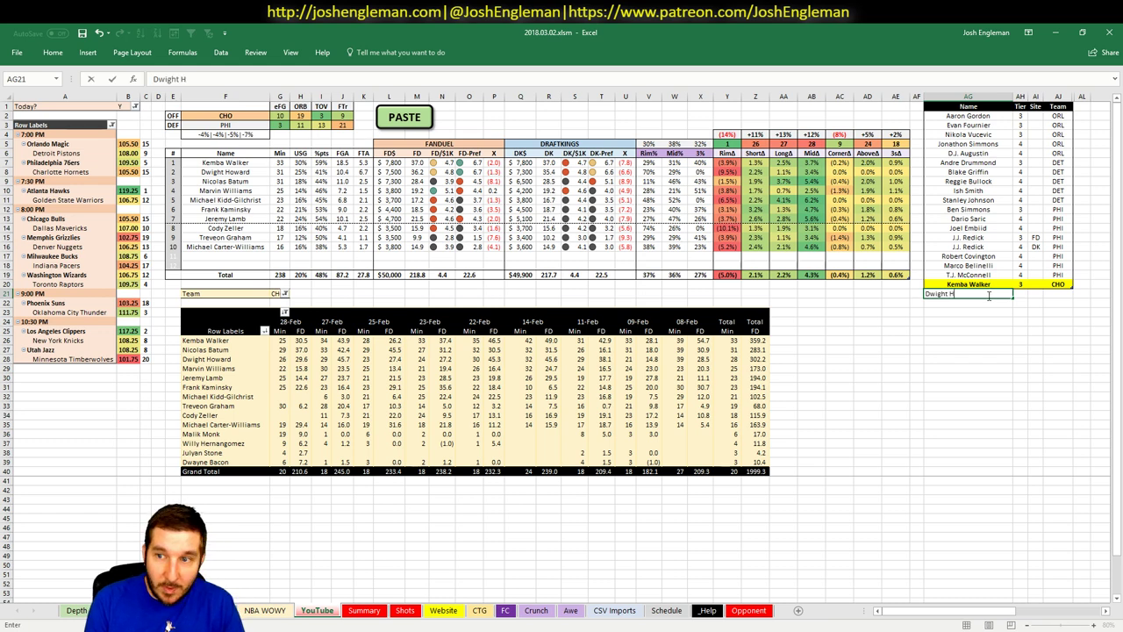
type("oward")
key("Return")
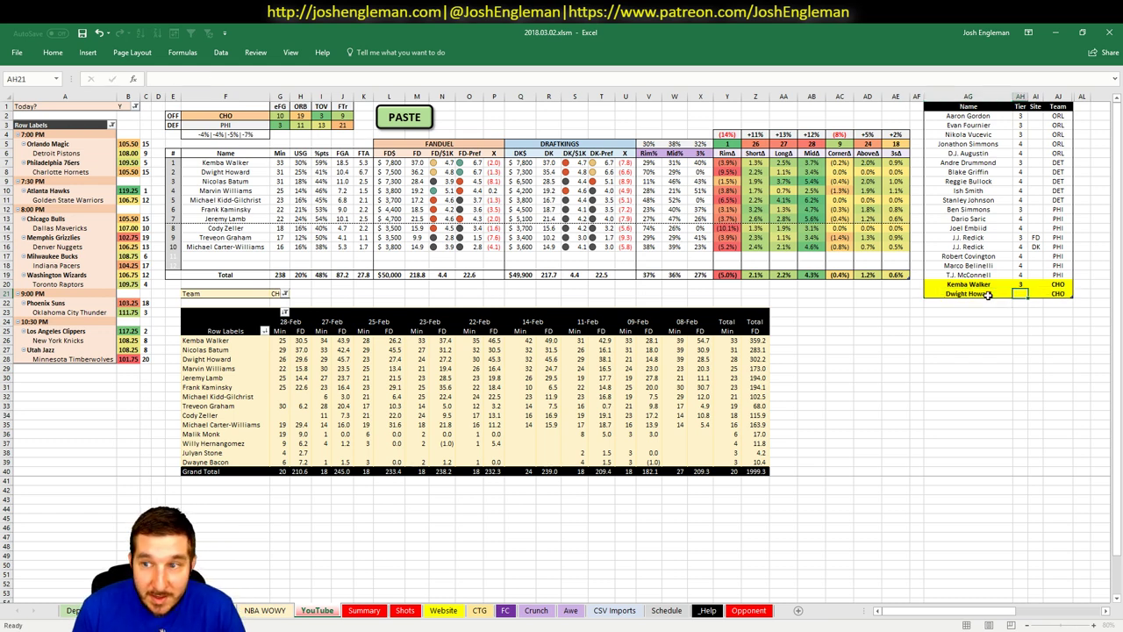
- Switch to FantasyCruncher in the browser, show the C list and review Dwight Howard's game log
key("alt+Tab")
left_click(256, 132)
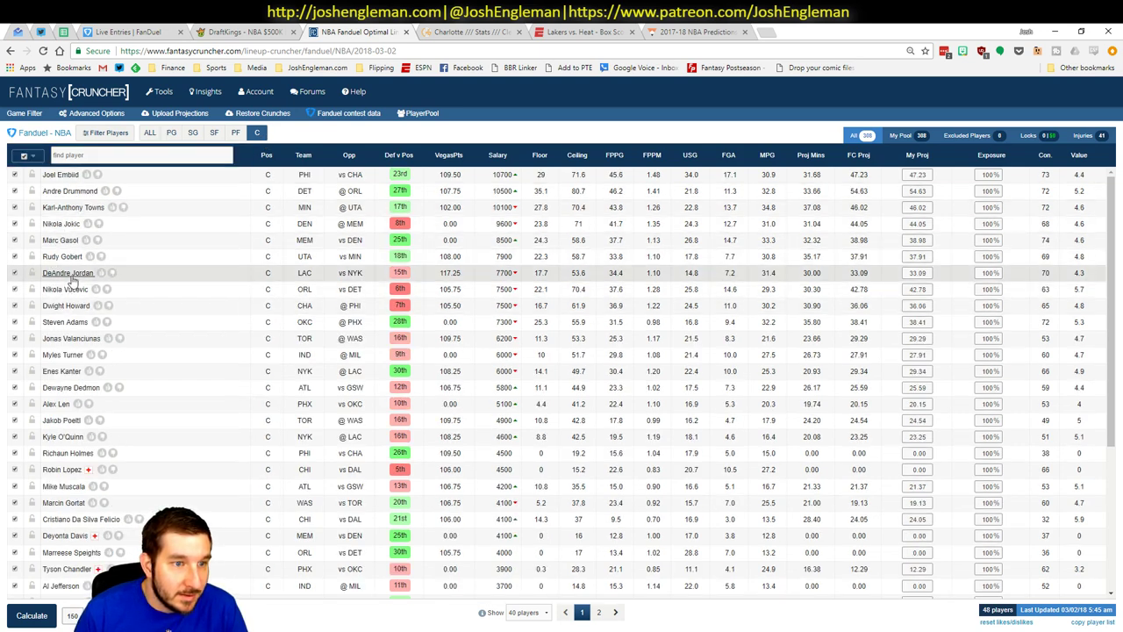
left_click(65, 305)
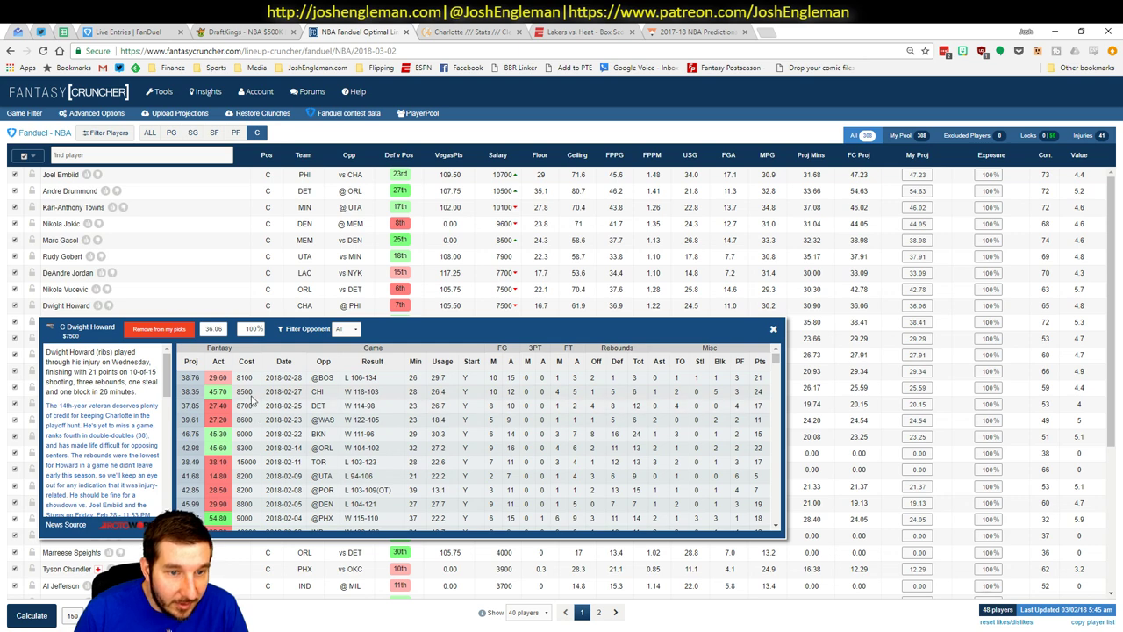
left_click(773, 328)
- Switch back to Excel and add Nicolas Batum with tier 4 to the player picks table below Dwight Howard
key("alt+Tab")
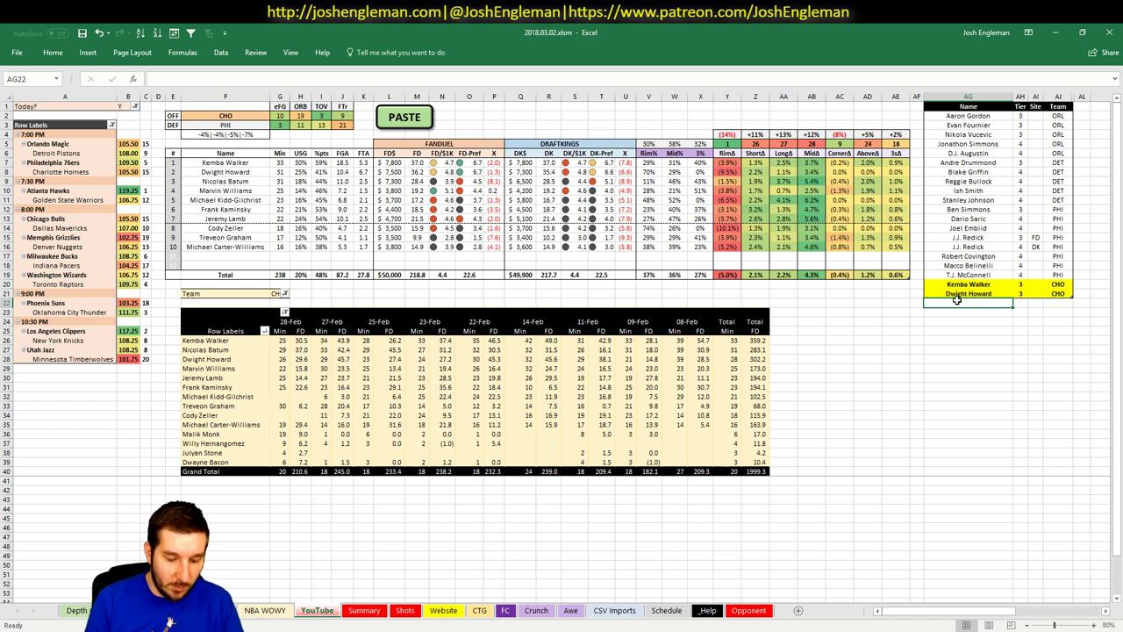
type("Nic")
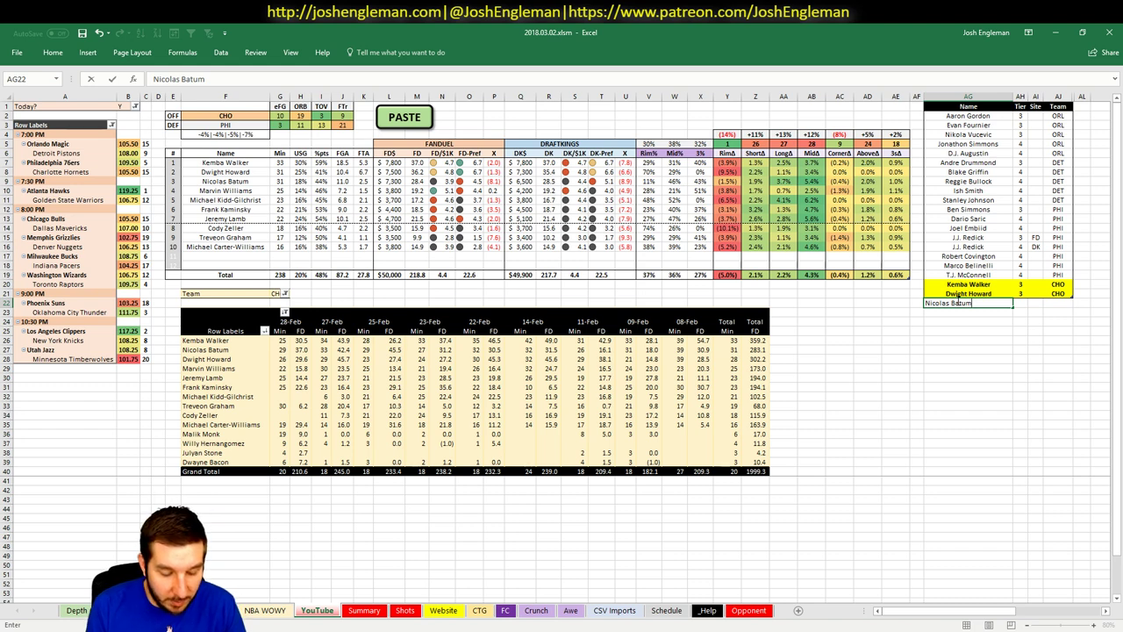
type("olas Batum")
key("Tab")
type("4")
key("Return")
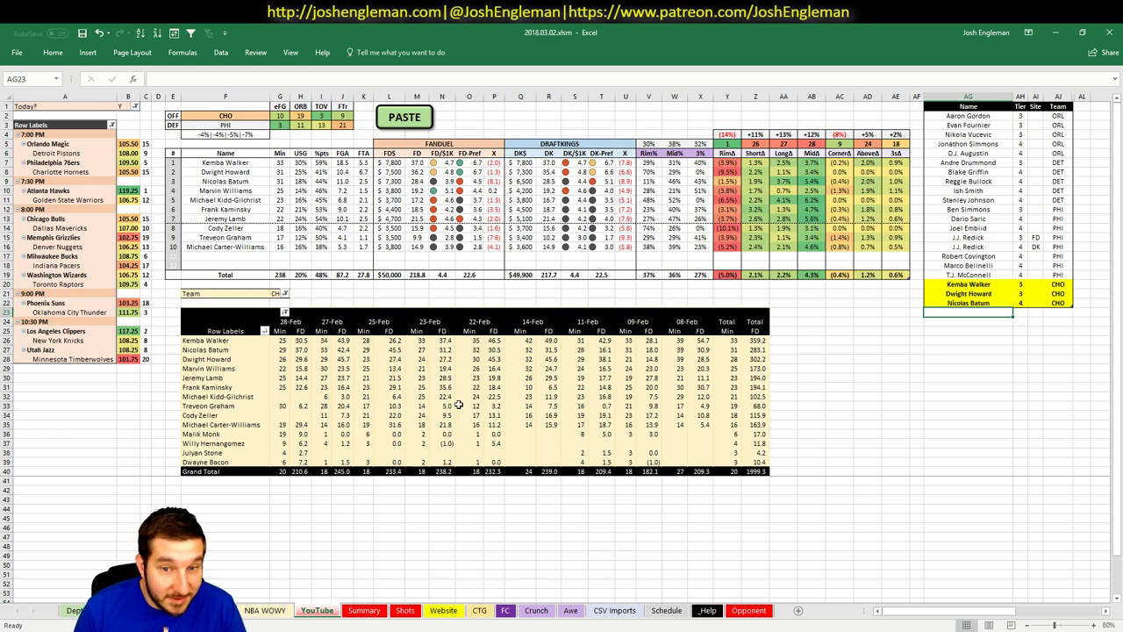
- Review Marvin Williams's minutes in the 28-Feb and 27-Feb games in the game log pivot table
left_click(423, 370)
left_click(283, 369)
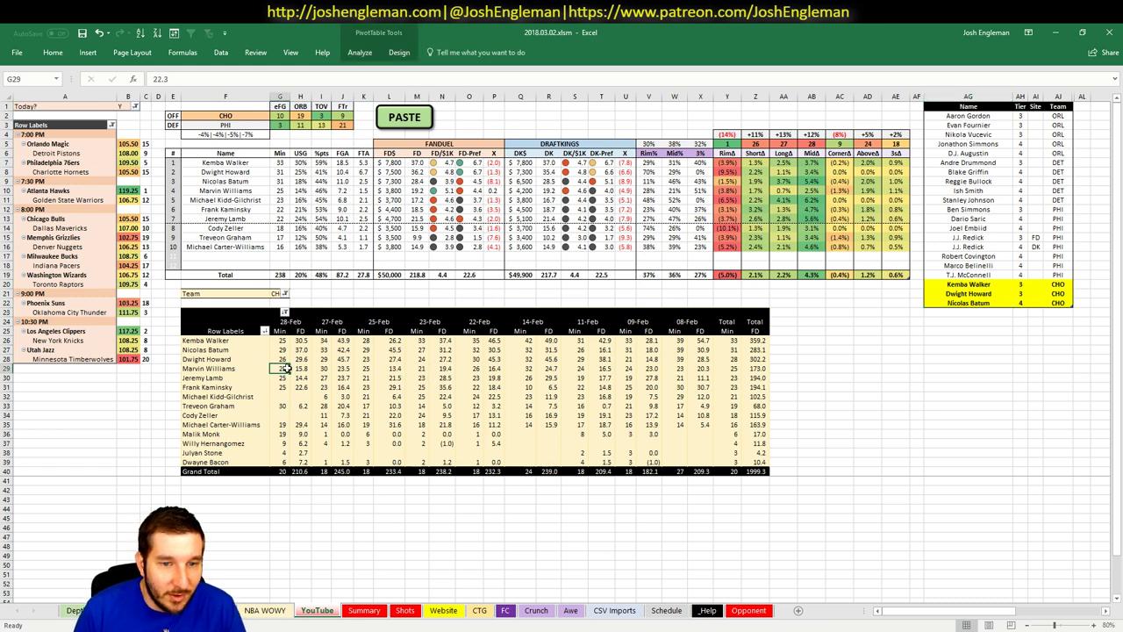
left_click(323, 368)
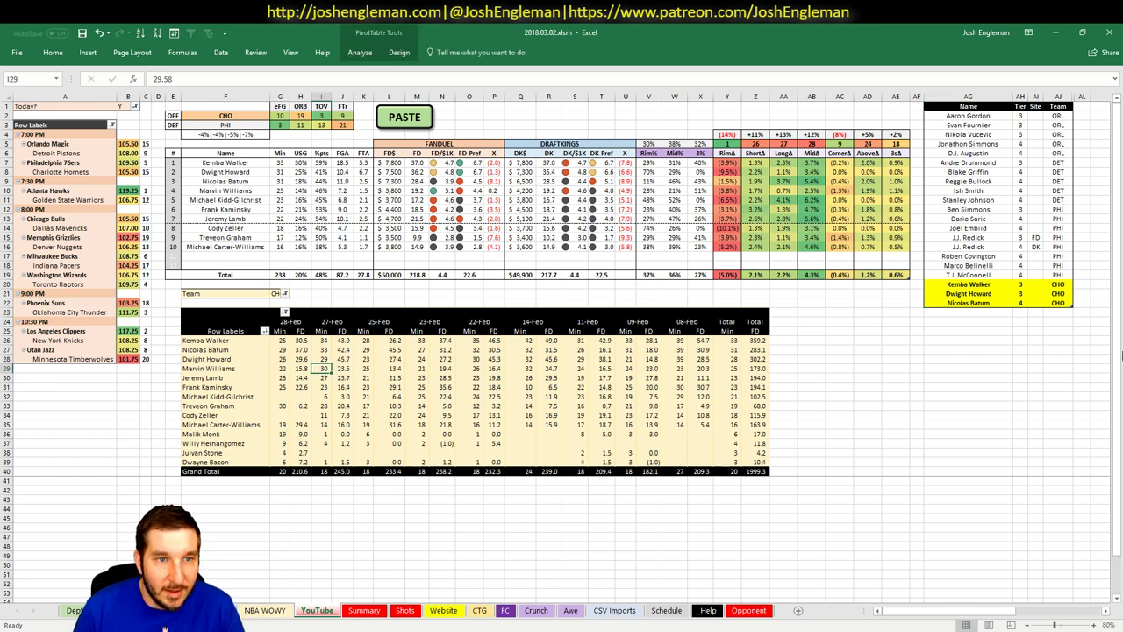
- Enter "Marvin Marvin" as a new name in the player picks table below Nicolas Batum
left_click(973, 313)
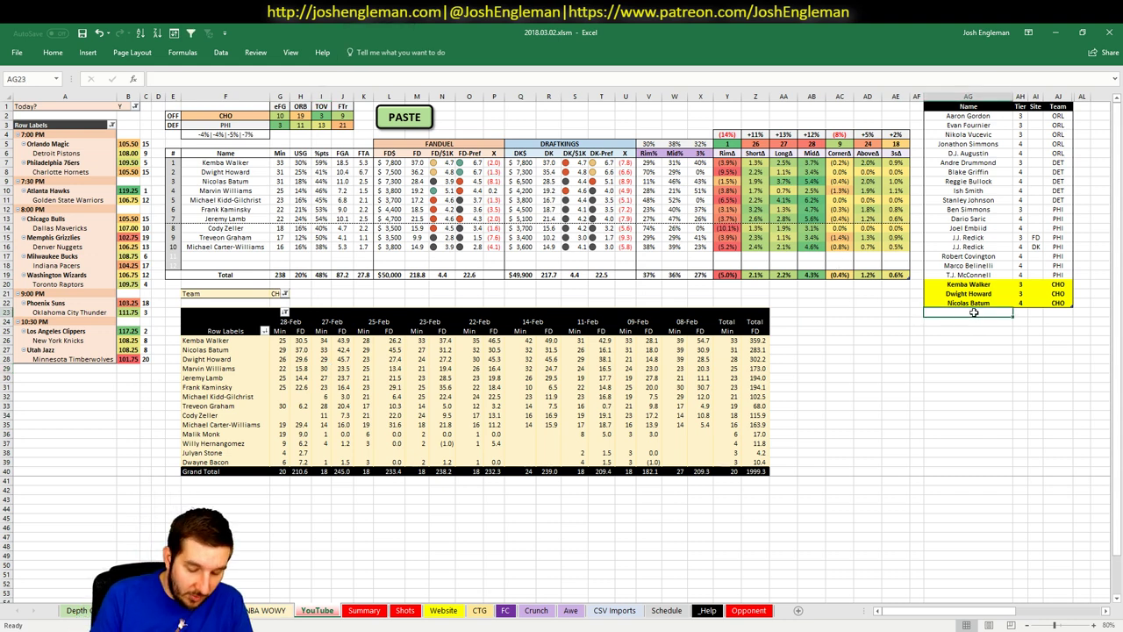
type("Marvin Mar")
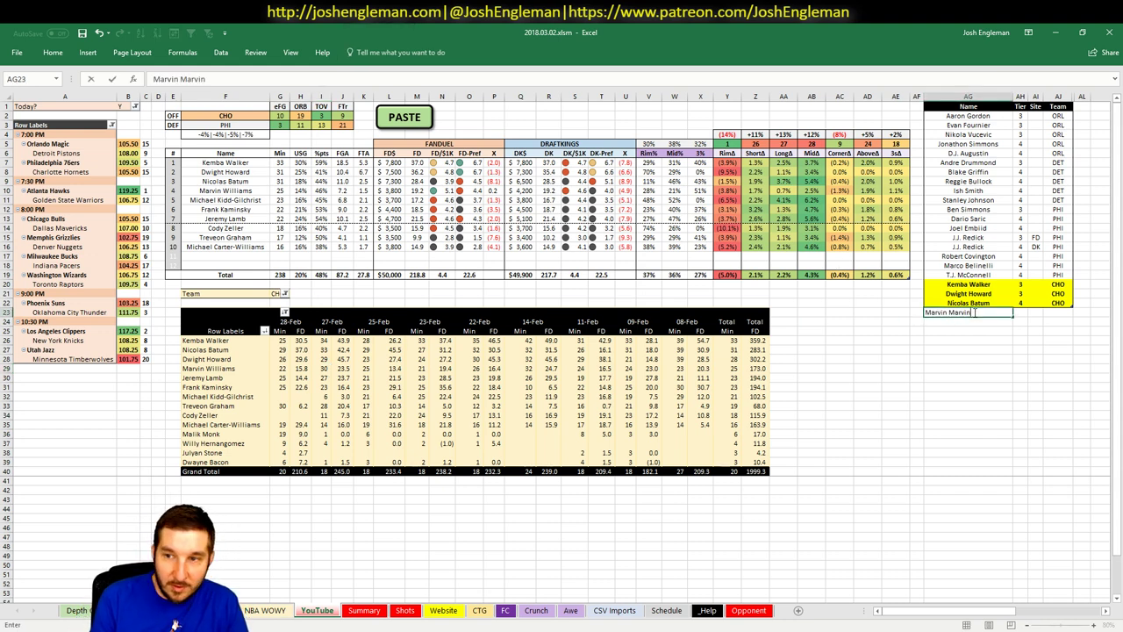
type("vin")
key("Tab")
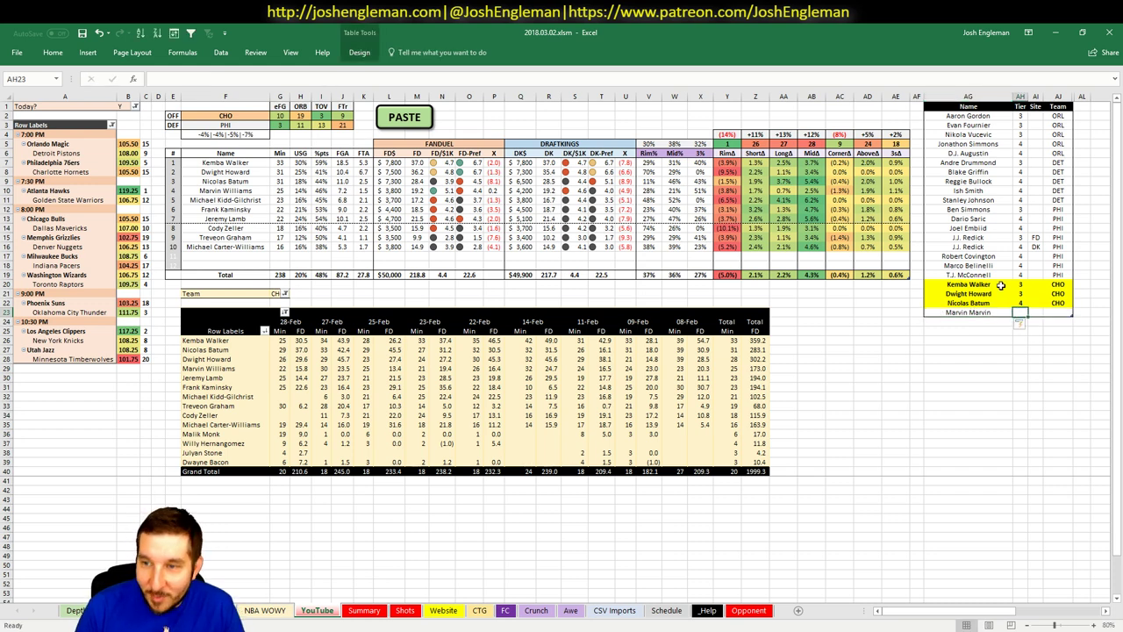
- Correct the newest name in the player picks table to Marvin Williams and set his tier to 4
key("Left")
key("F2")
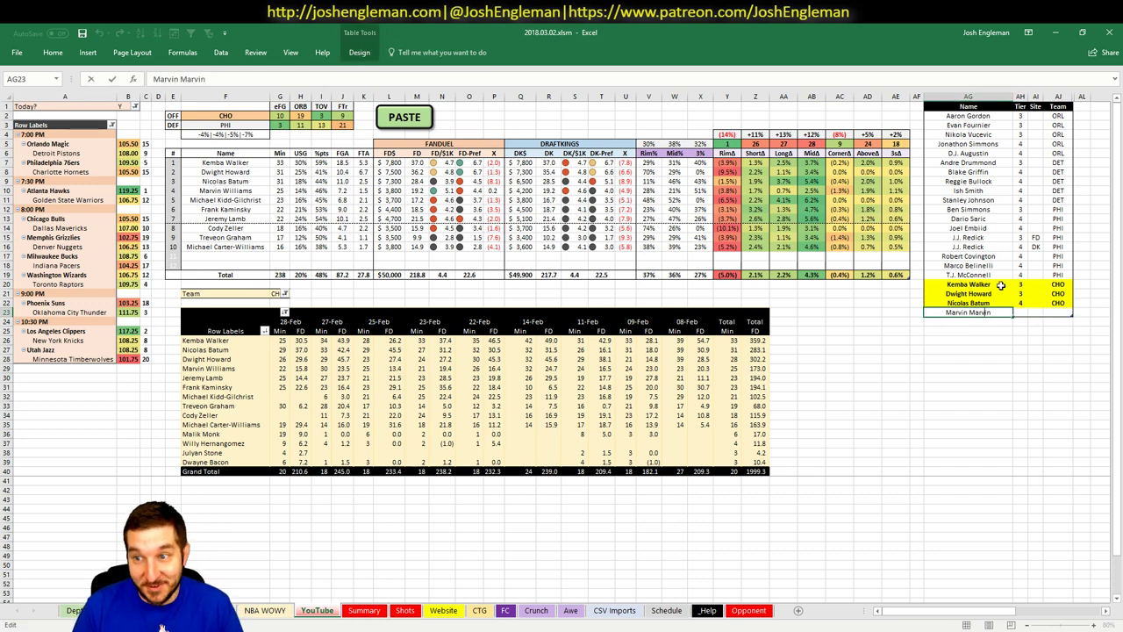
key("BackSpace")
key("BackSpace")
key("BackSpace")
key("BackSpace")
key("BackSpace")
key("BackSpace")
type("W")
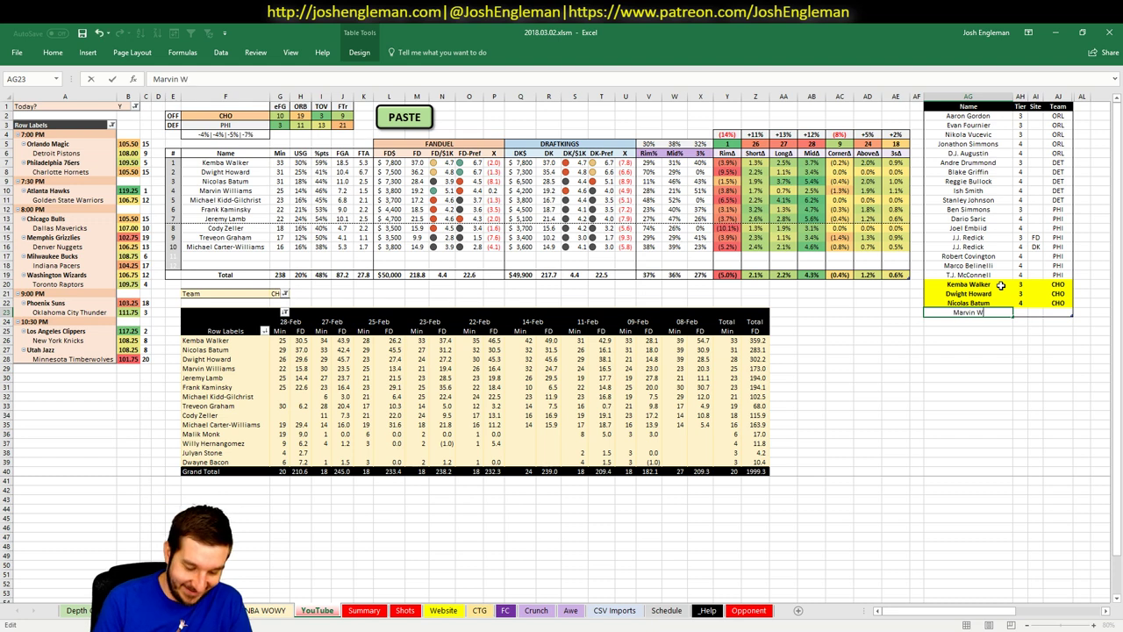
type("illiams")
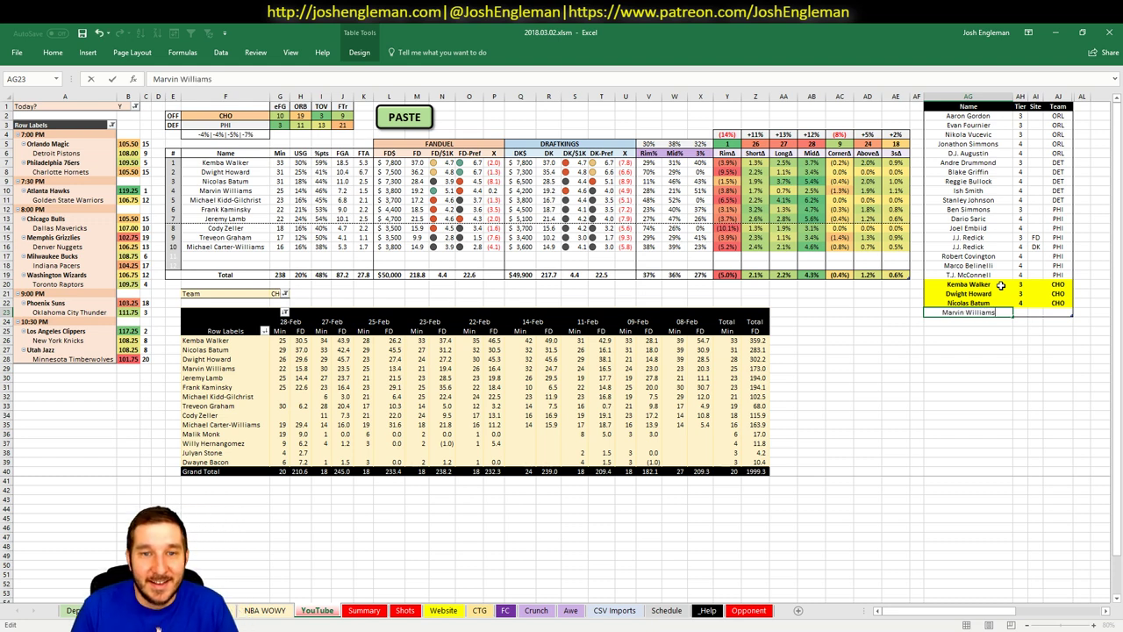
key("Tab")
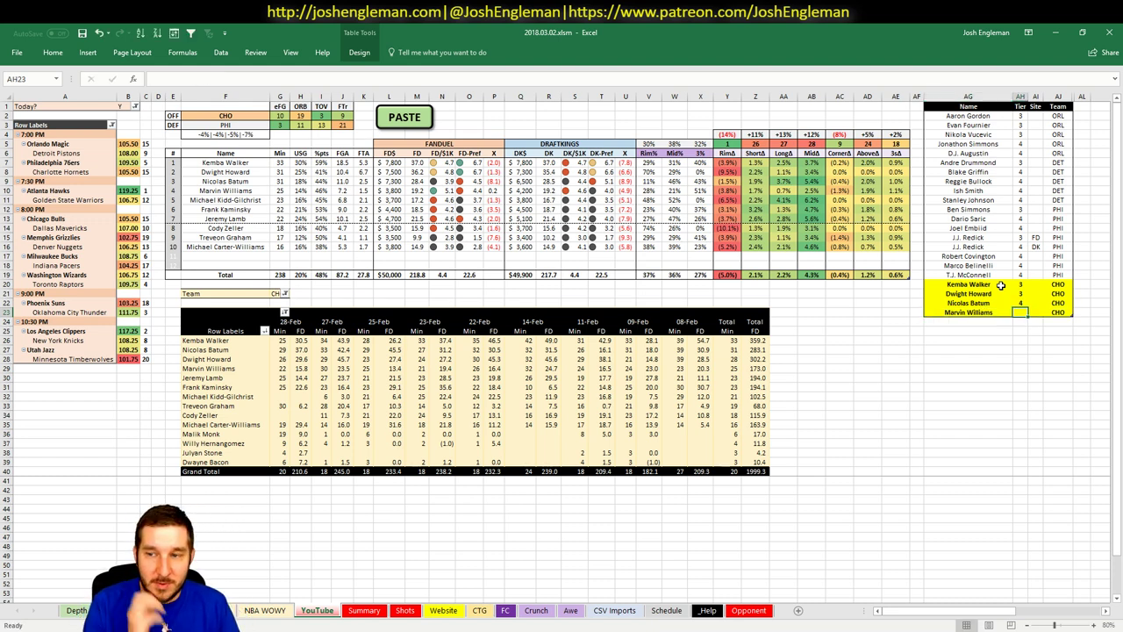
type("4")
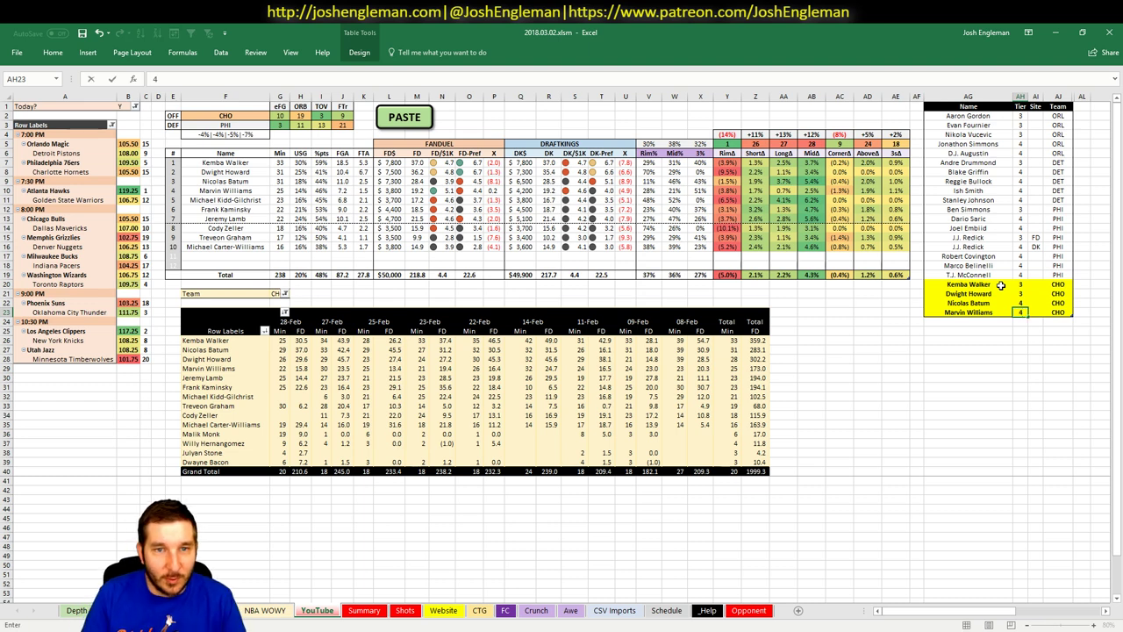
key("Return")
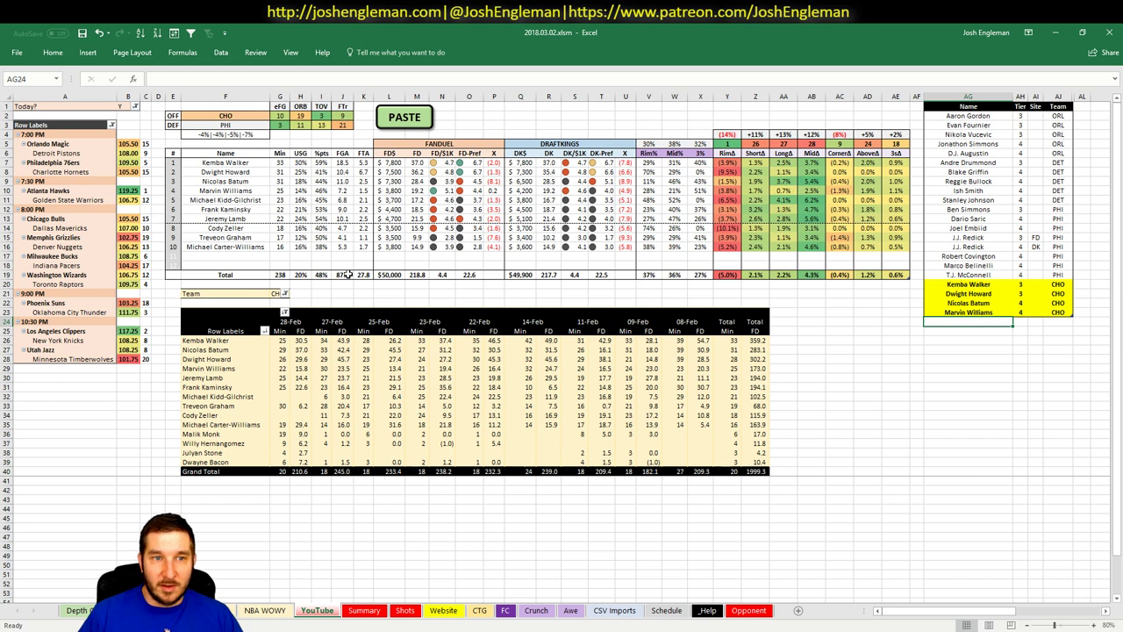
- Set the OFF team above the projections table to ATL
left_click(220, 116)
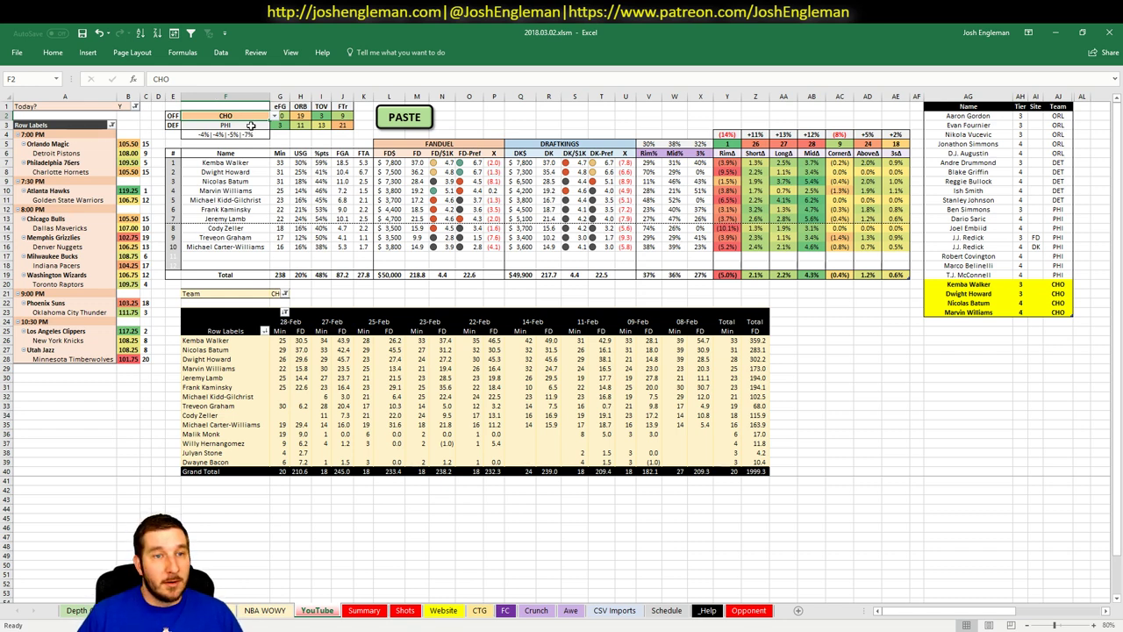
left_click(253, 247)
left_click(244, 228)
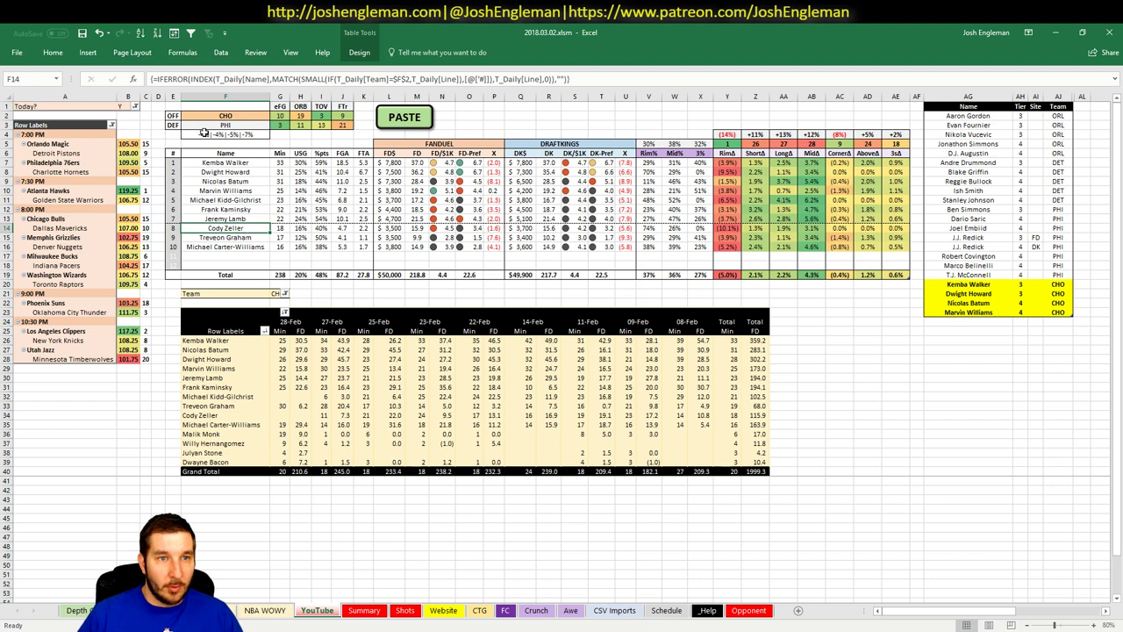
left_click(239, 117)
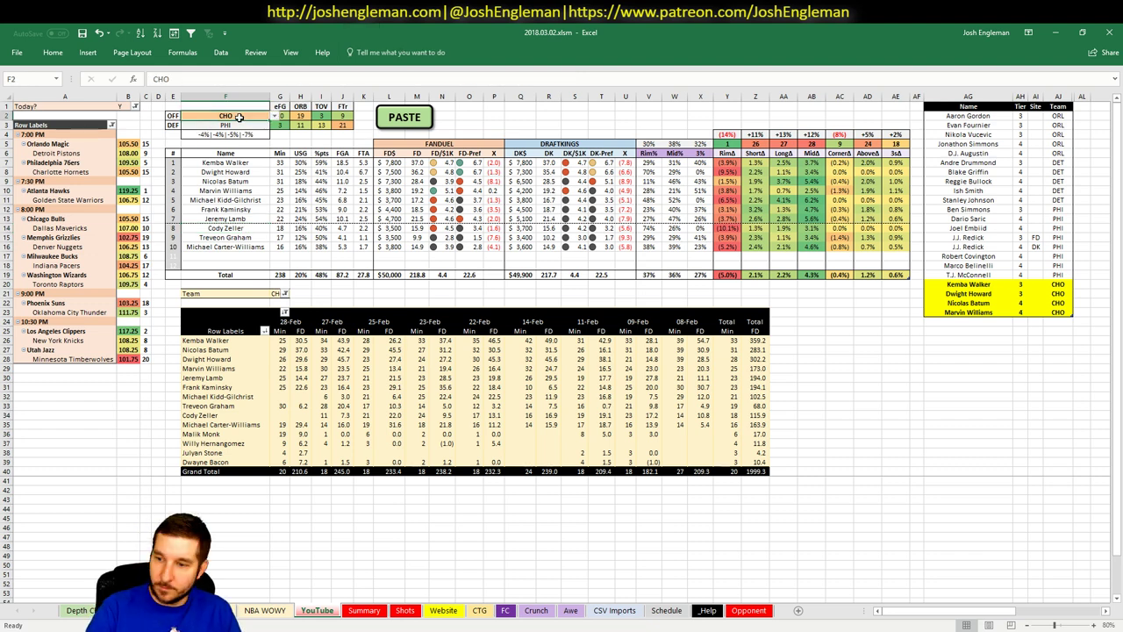
type("ATL")
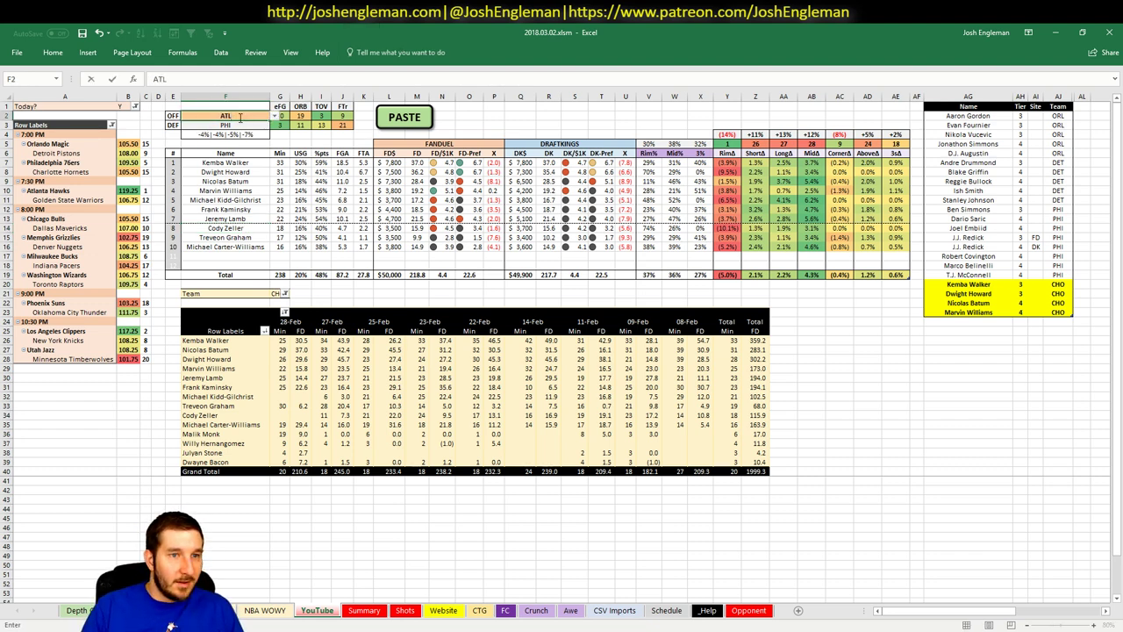
key("Return")
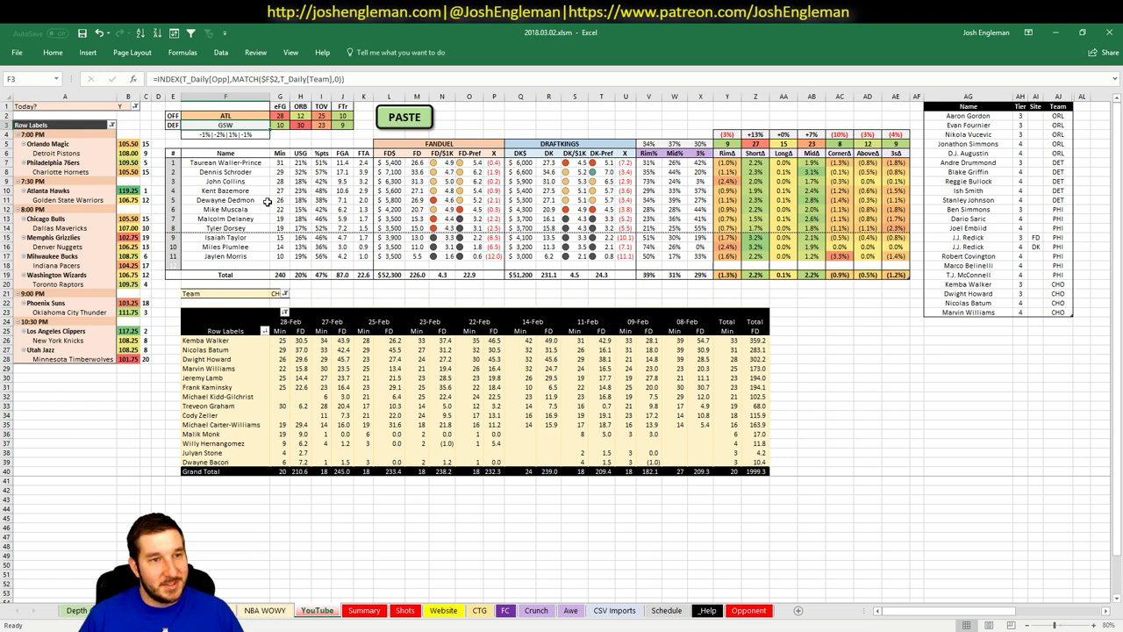
- Check the Hawks and Warriors totals, and set the Golden State at Atlanta spread to +12.5 on the Schedule sheet
left_click(147, 192)
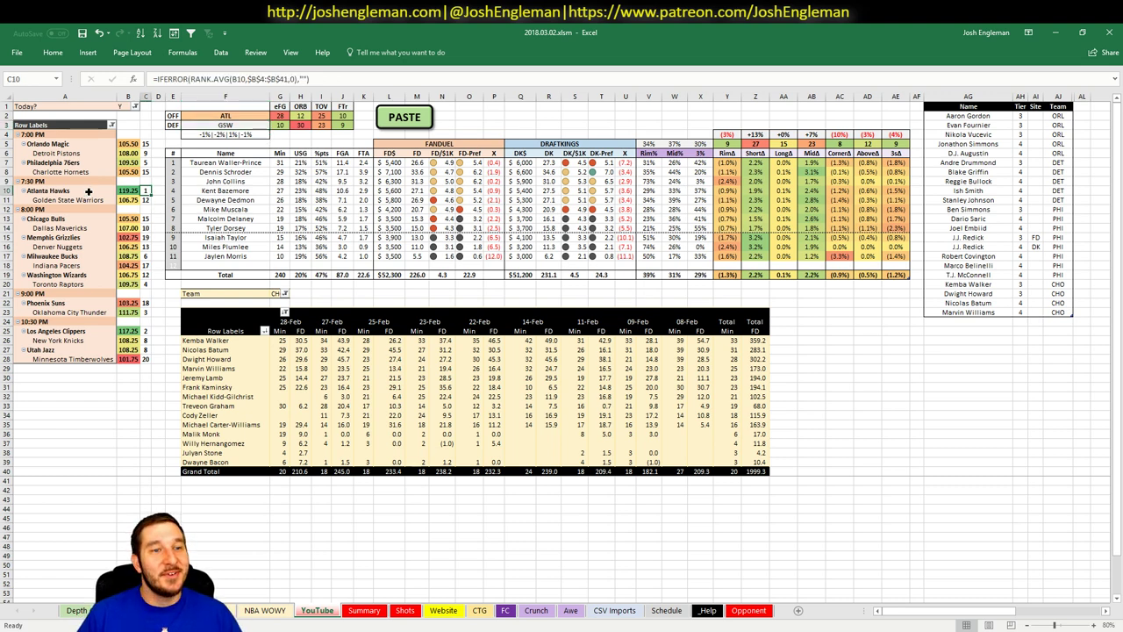
left_click_drag(88, 192, 130, 200)
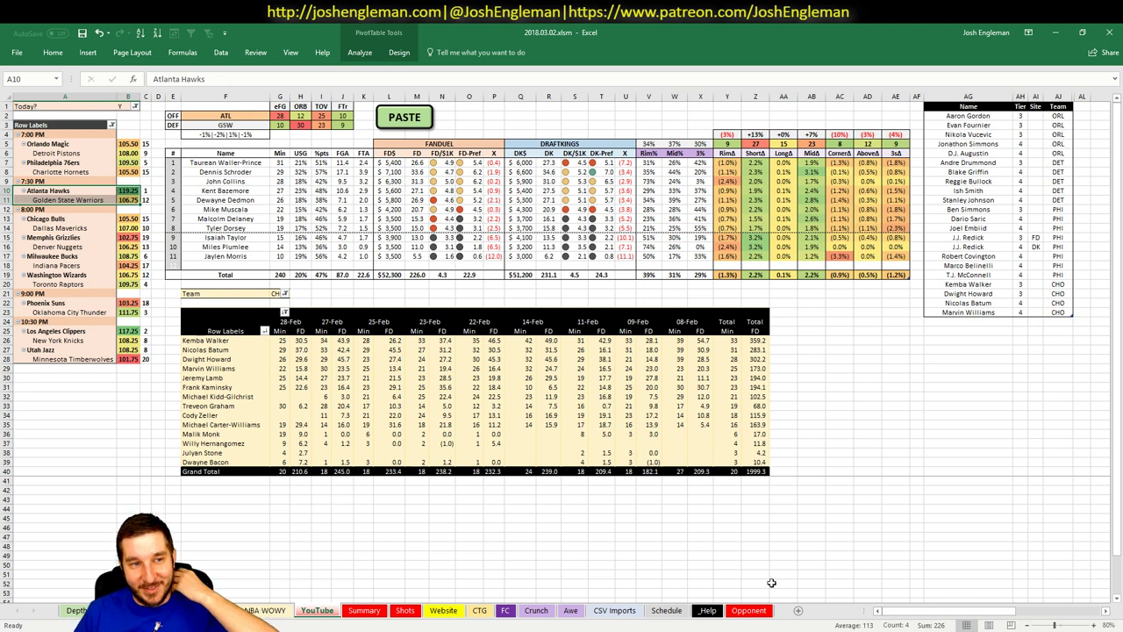
left_click(664, 610)
left_click(509, 303)
left_click(403, 132)
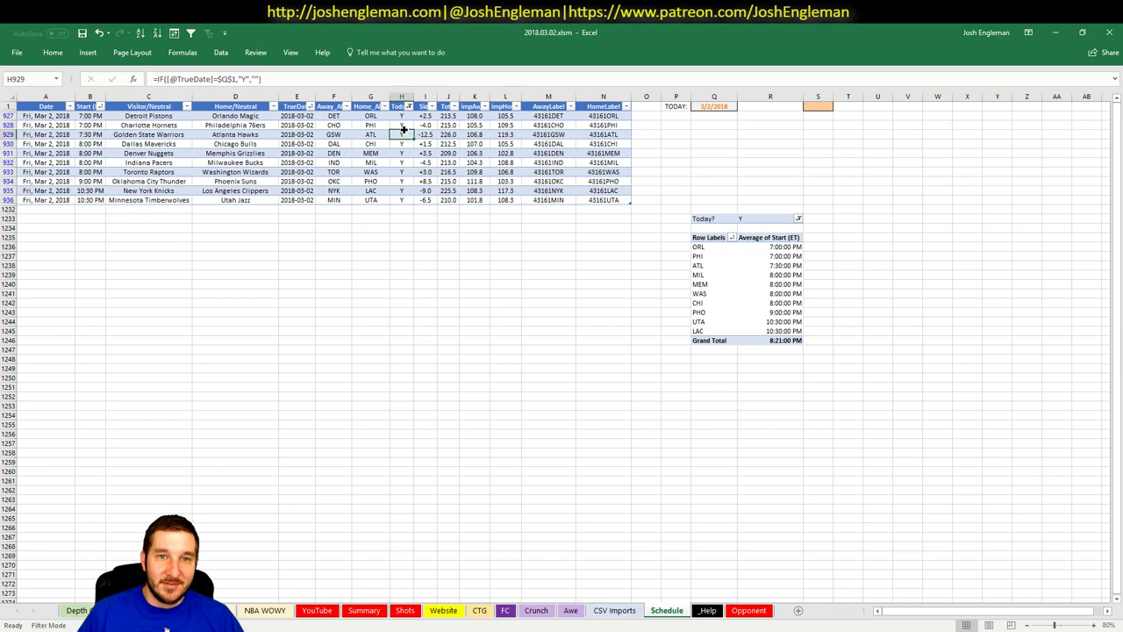
left_click(426, 134)
type("1")
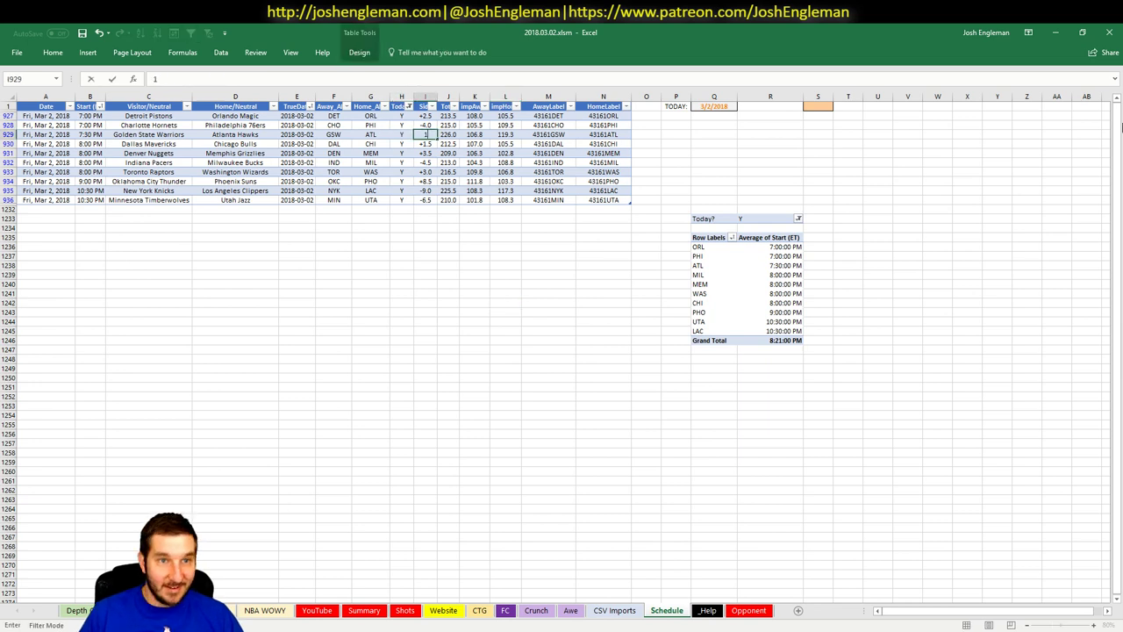
type("2.5")
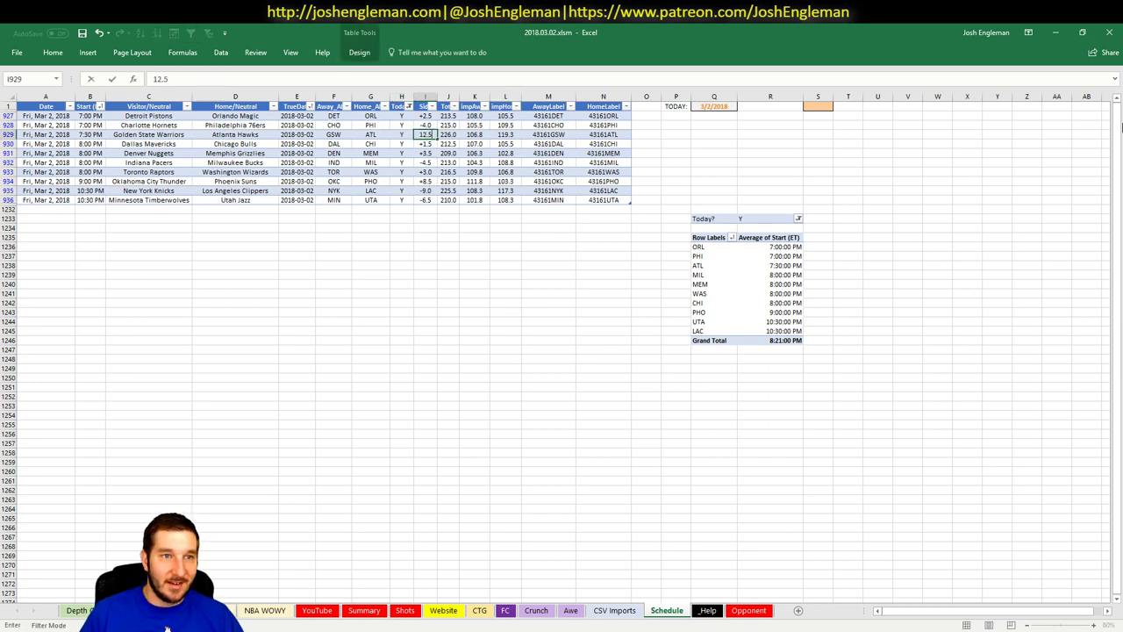
key("Return")
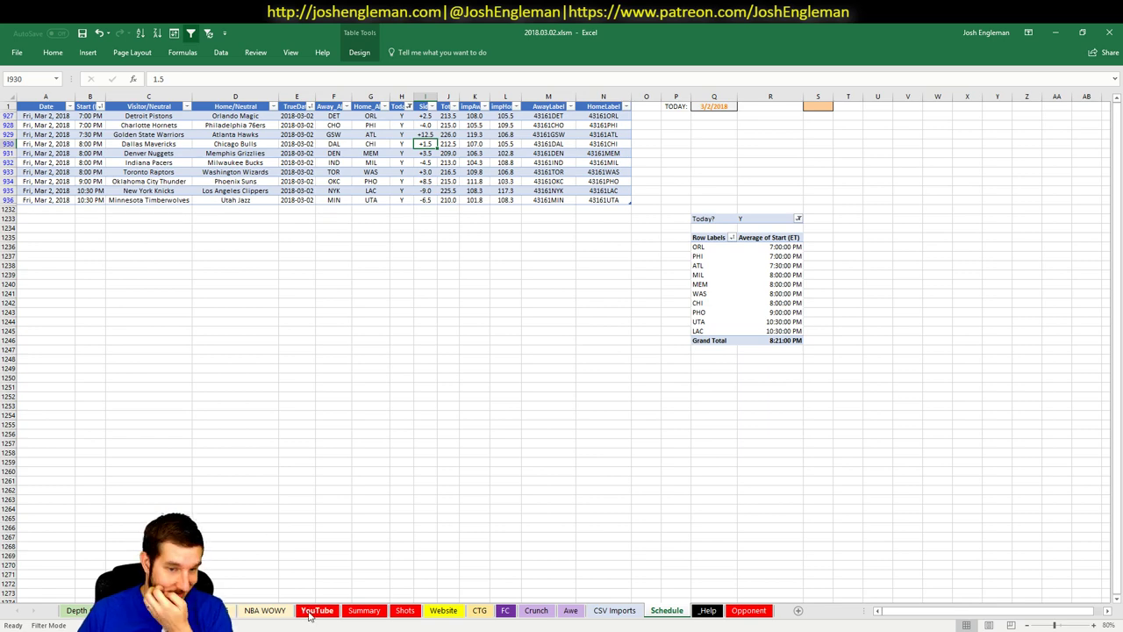
- Re-sort the Summary sheet's team table by Rank in descending order and return to the YouTube sheet
left_click(355, 612)
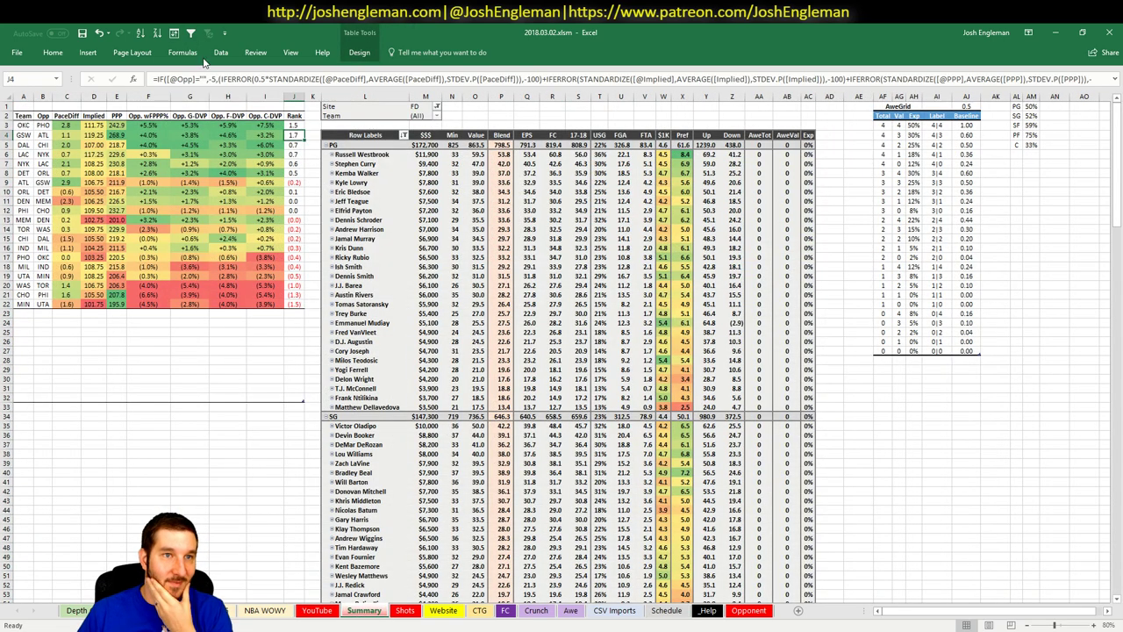
left_click(160, 34)
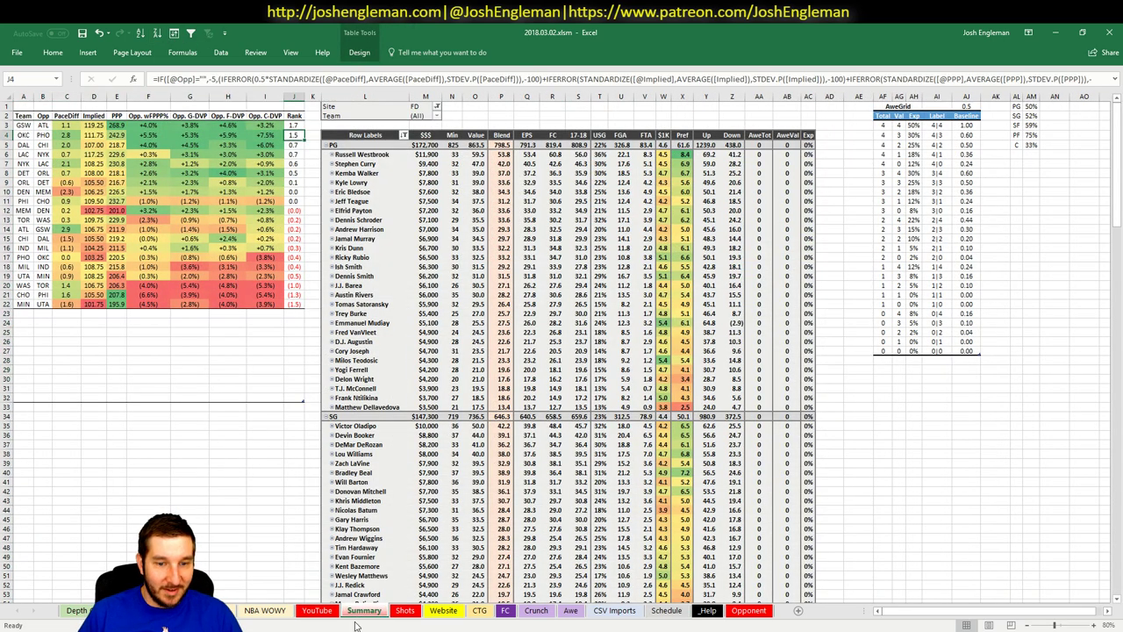
left_click(314, 601)
left_click(317, 609)
left_click(136, 234)
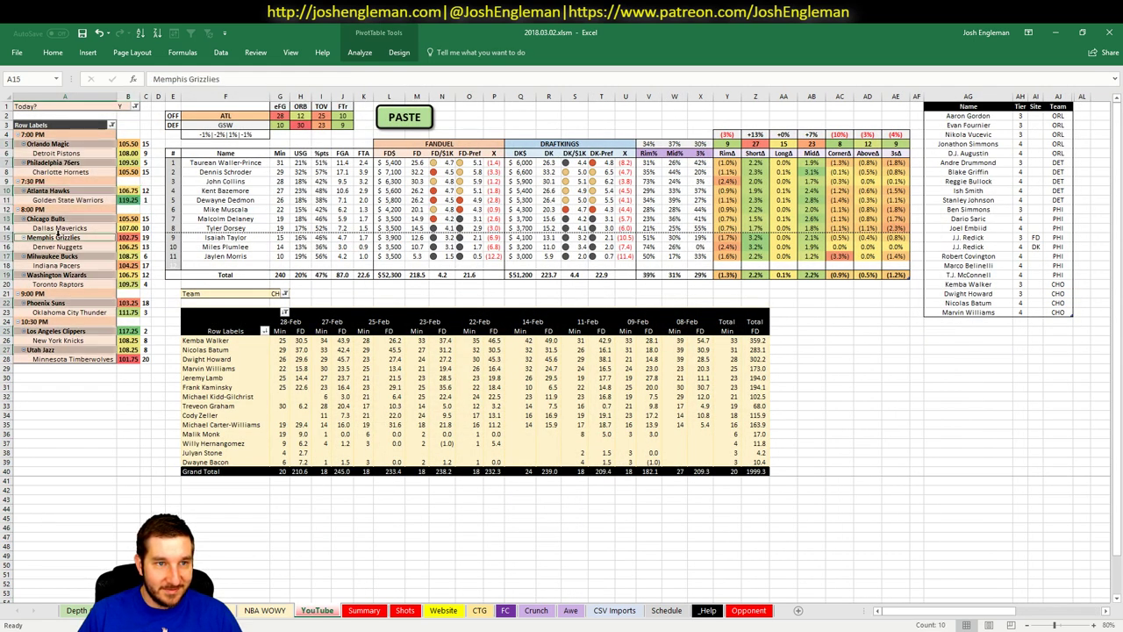
left_click(995, 391)
left_click(983, 321)
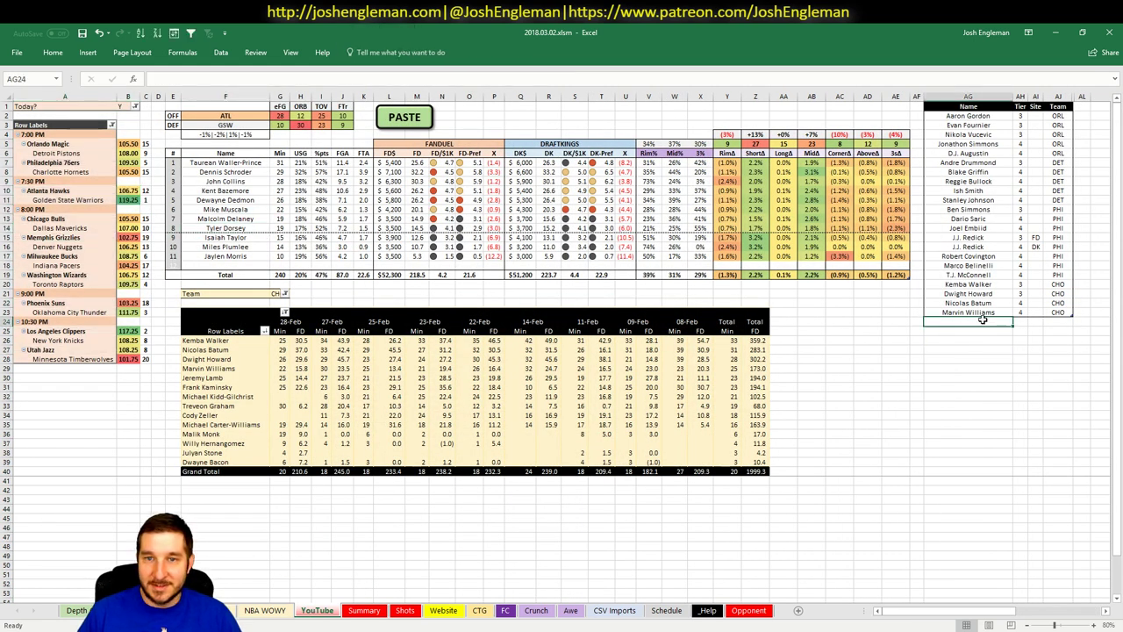
right_click(431, 387)
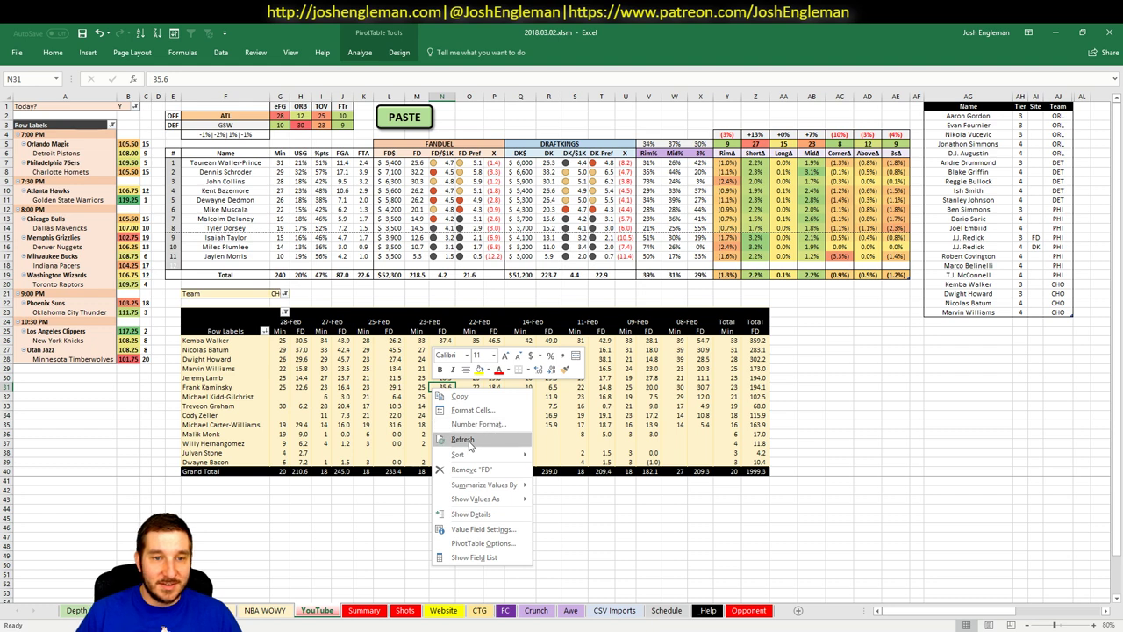
key("Escape")
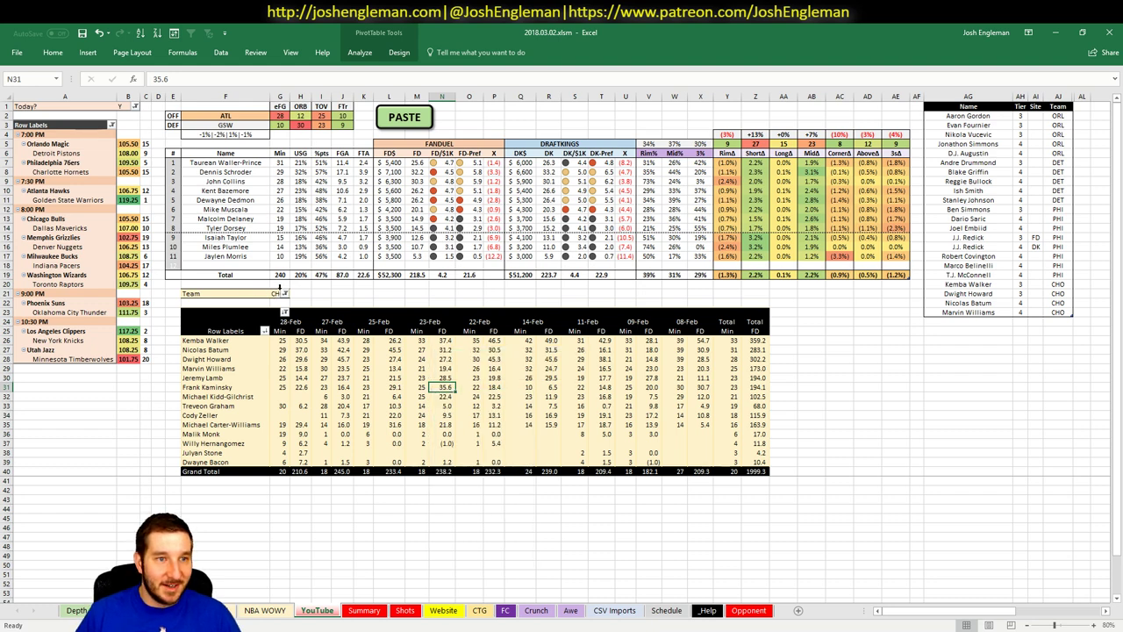
- Filter the game log pivot table to team ATL and select the empty name cell below Marvin Williams
left_click(279, 293)
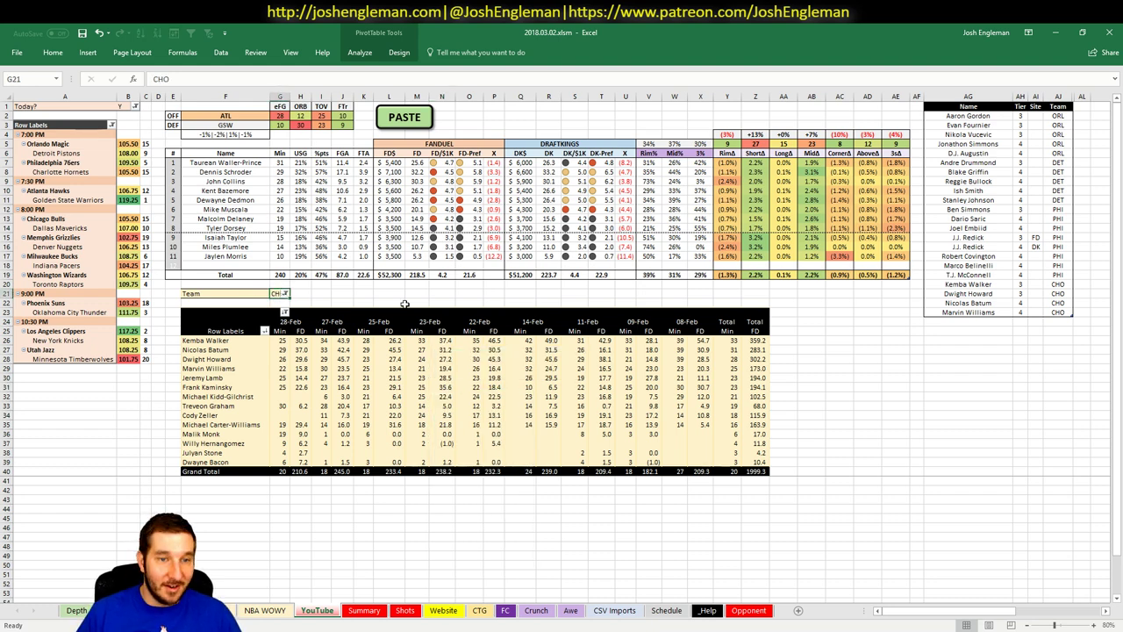
type("AT")
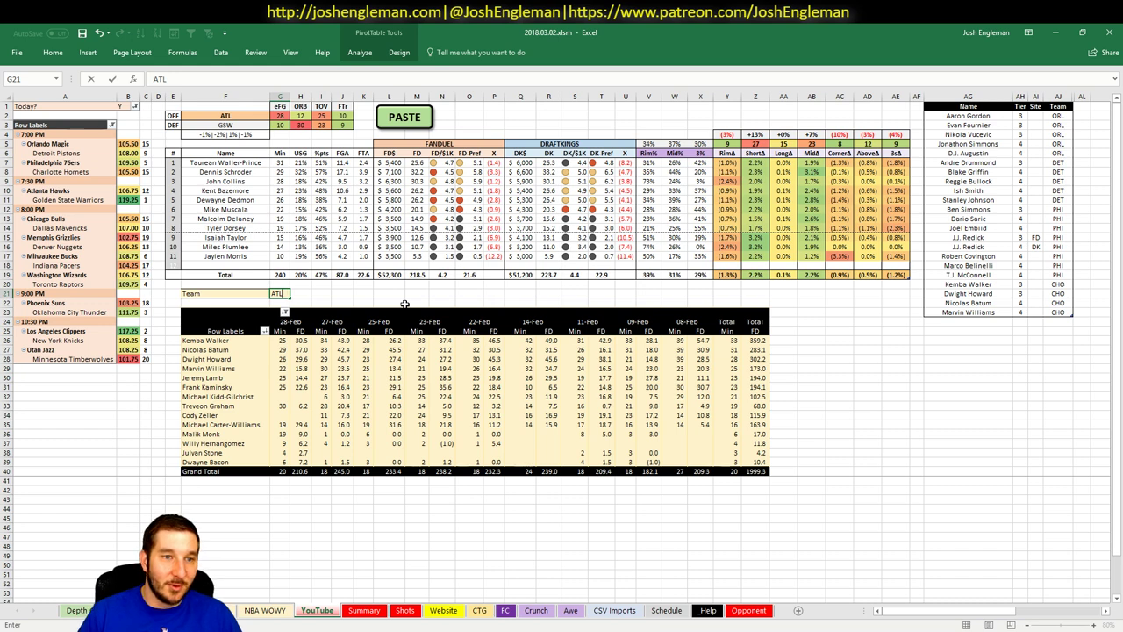
type("L")
key("Return")
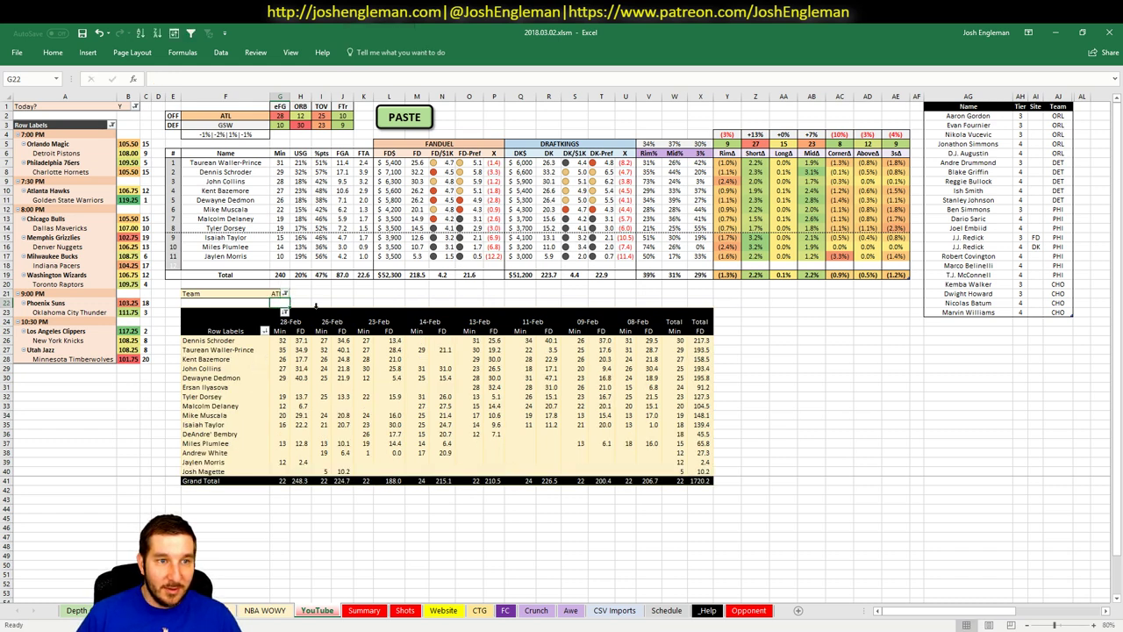
left_click(956, 322)
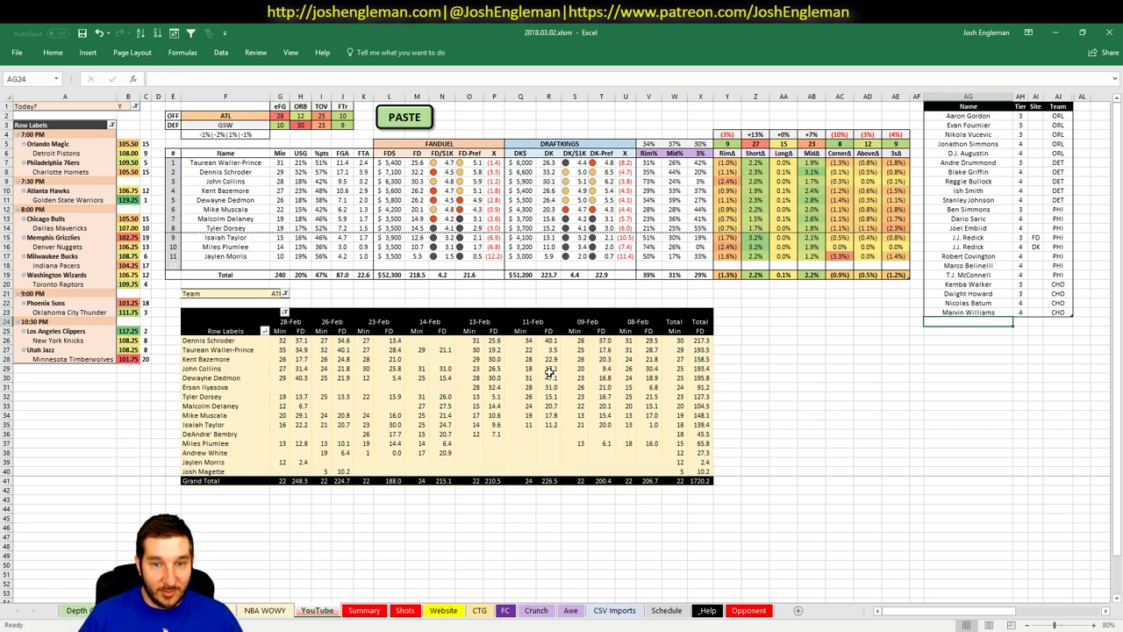
- Copy the names from Taurean Waller-Prince to Dewayne Dedmon and paste them as values below Marvin Williams in the picks table
left_click(768, 335)
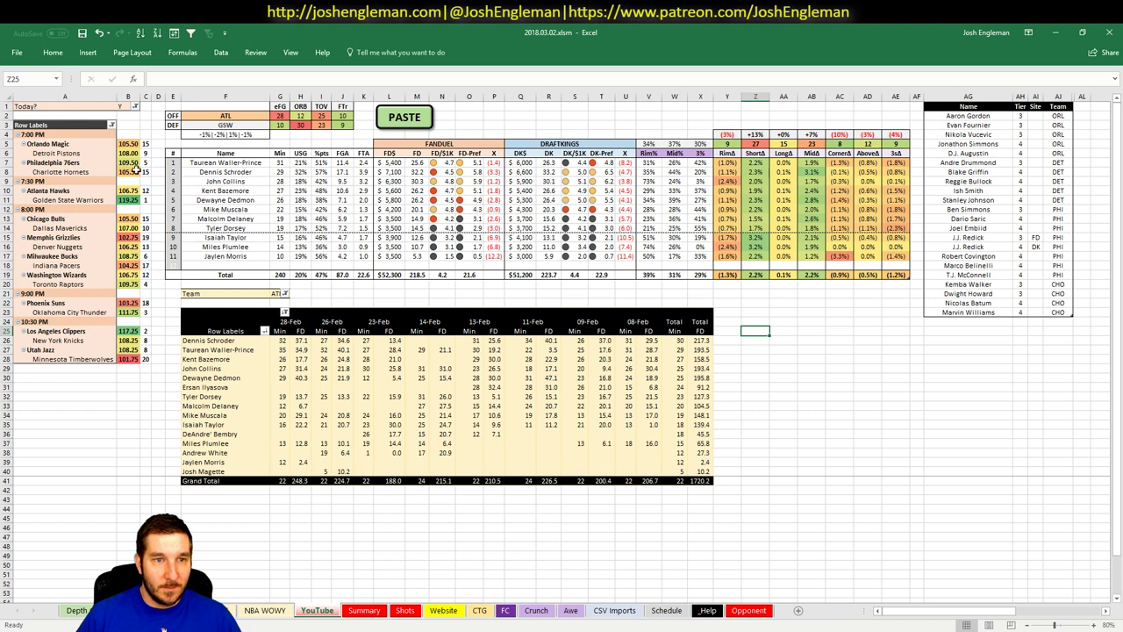
left_click_drag(226, 164, 227, 198)
key("ctrl+c")
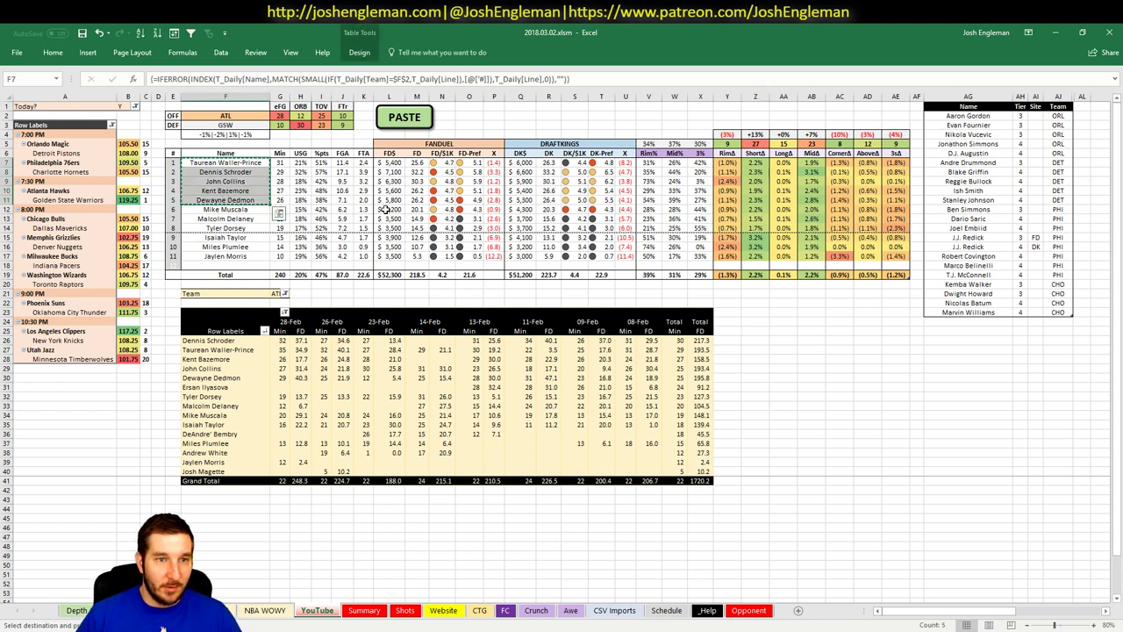
right_click(965, 322)
left_click(1009, 372)
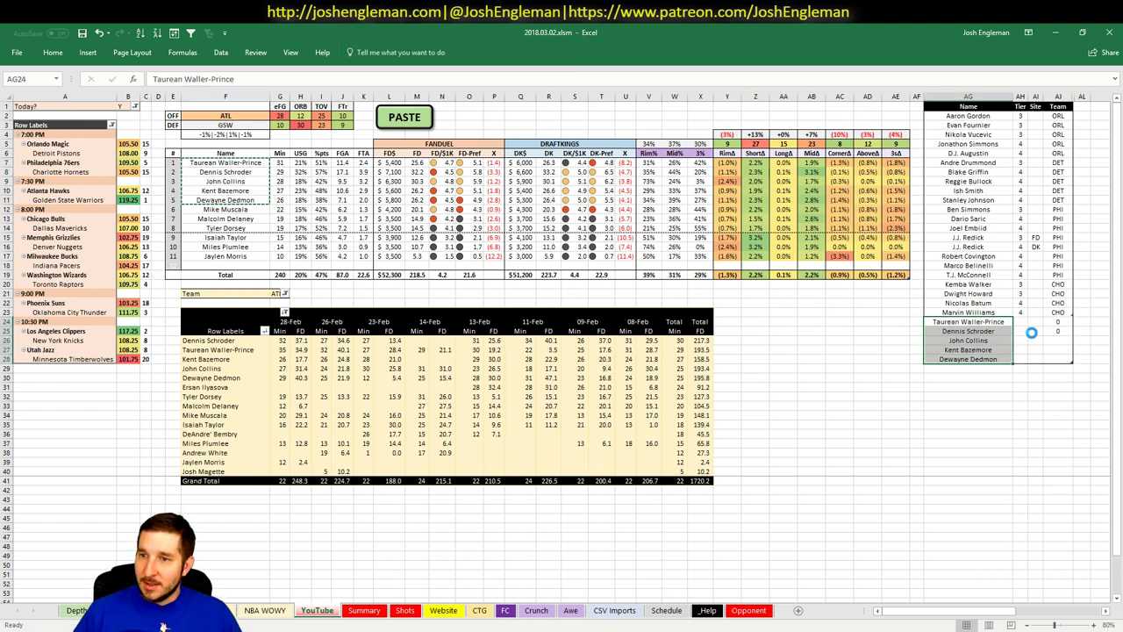
- Assign tier 4 to all five Hawks in the picks table, with FD as the site for Taurean Waller-Prince
left_click(1020, 321)
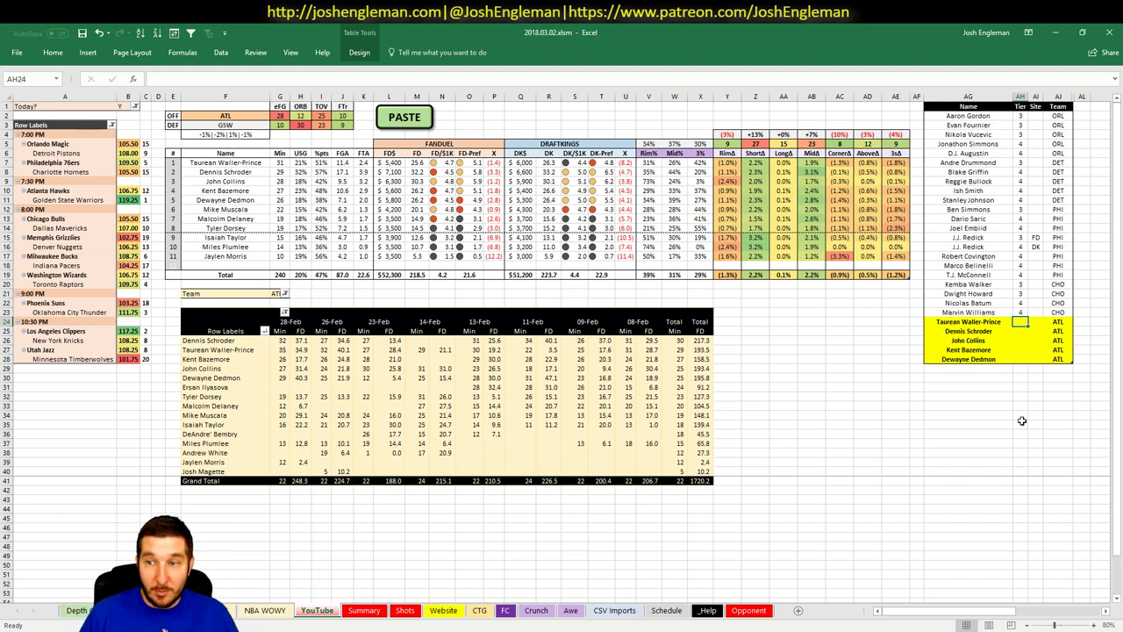
type("4")
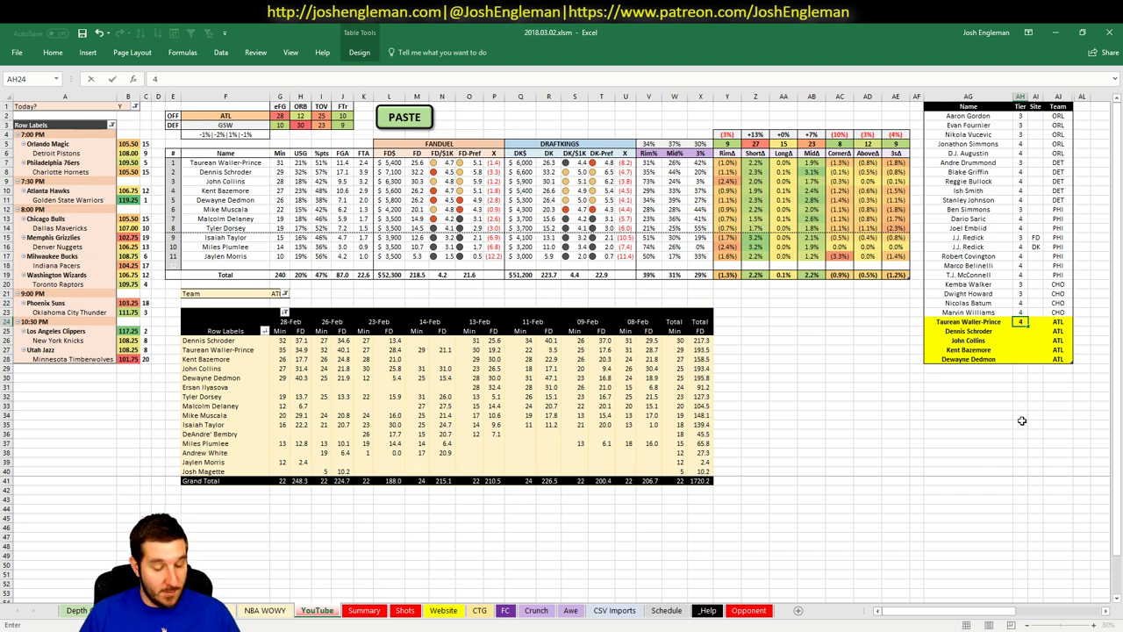
key("Return")
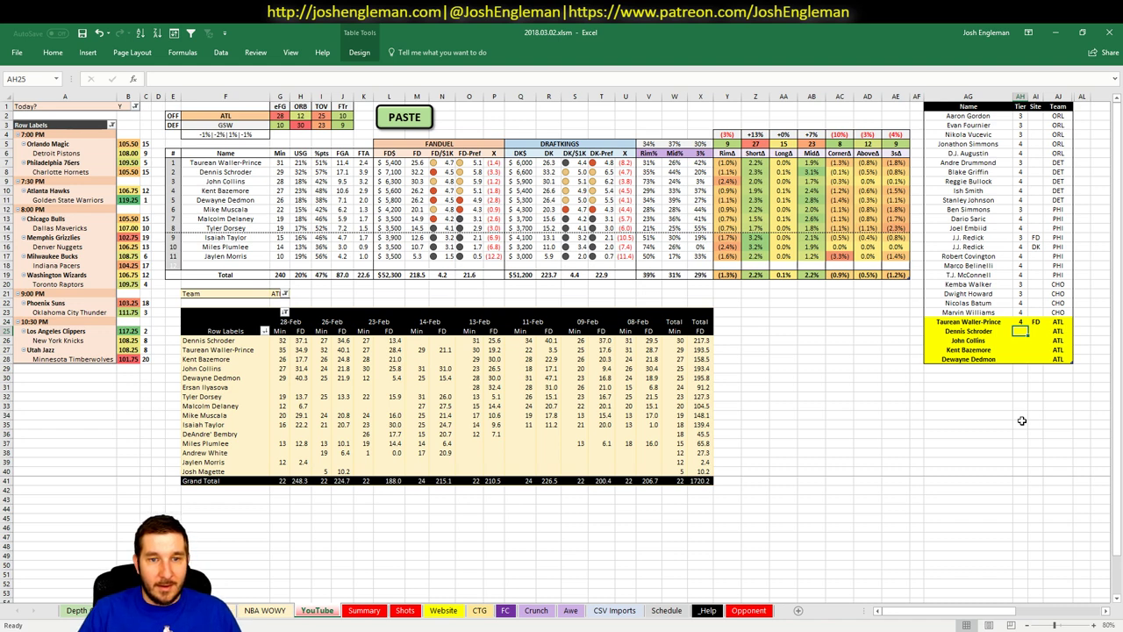
type("4")
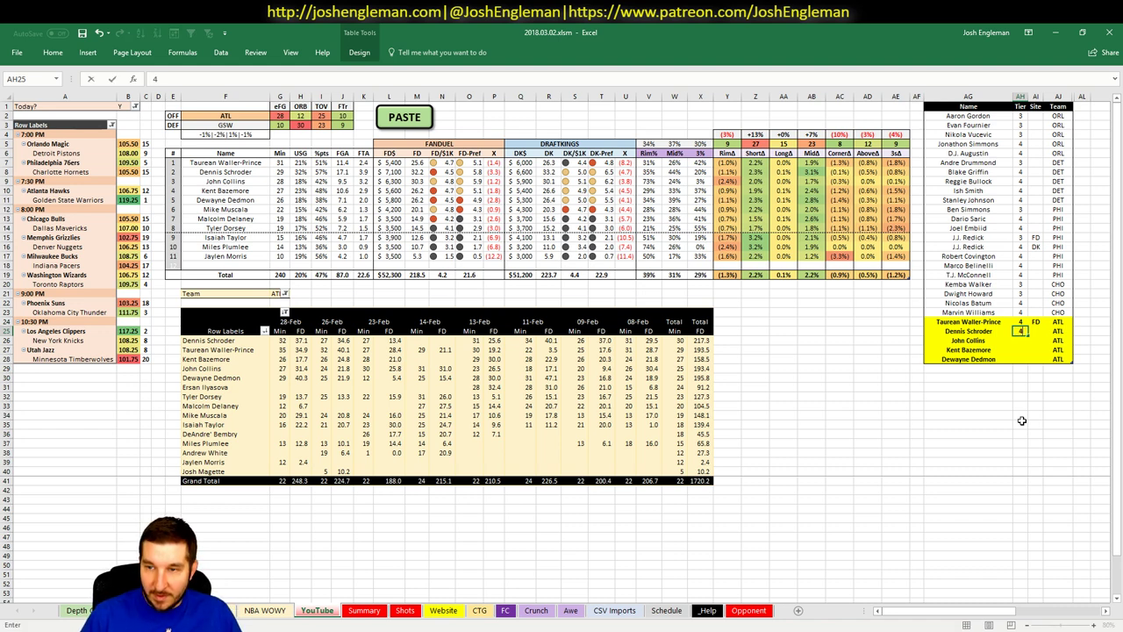
key("Return")
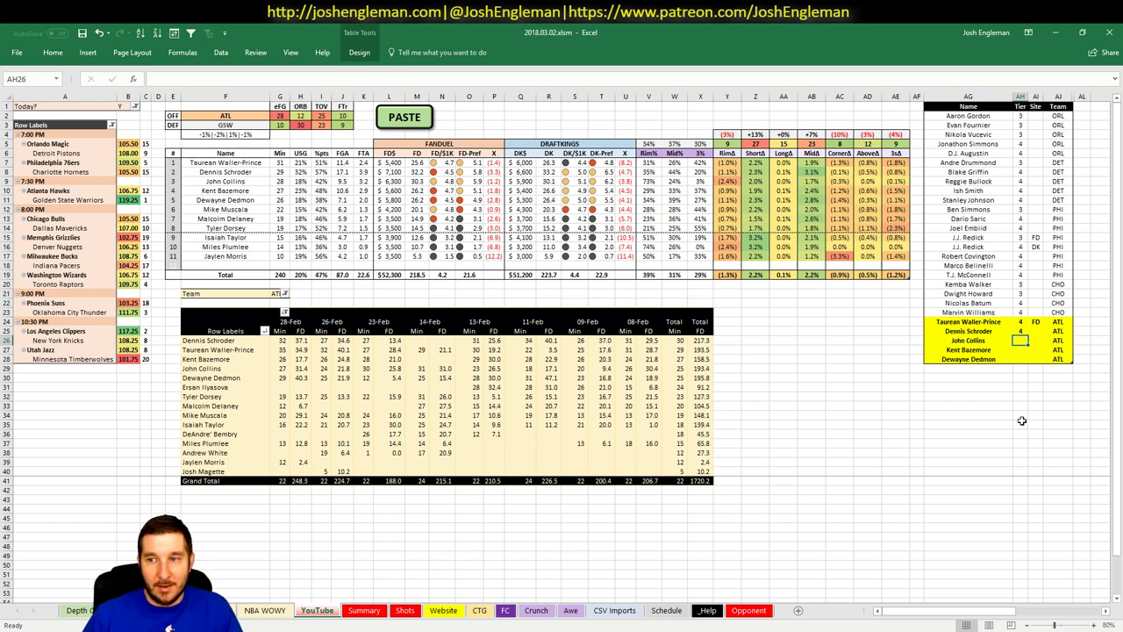
type("4")
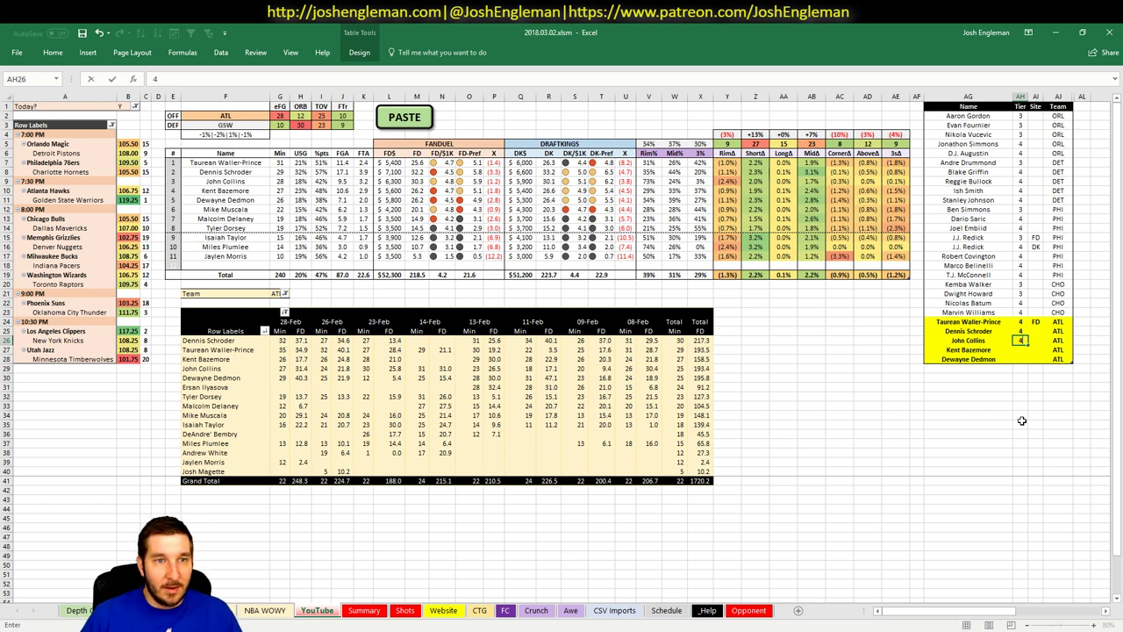
key("Return")
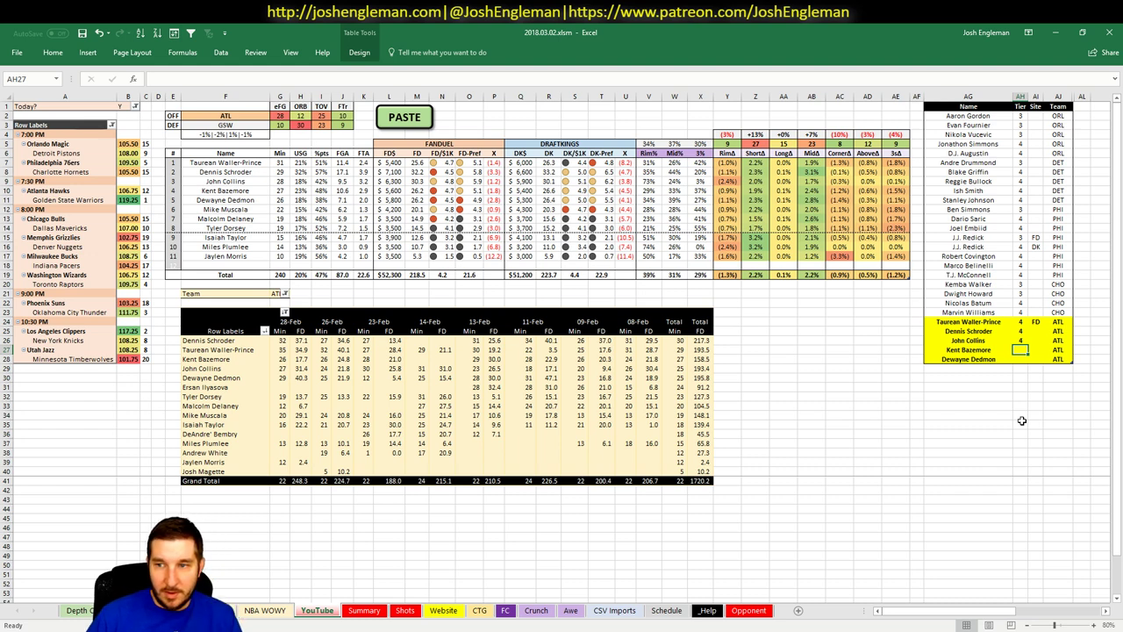
type("4")
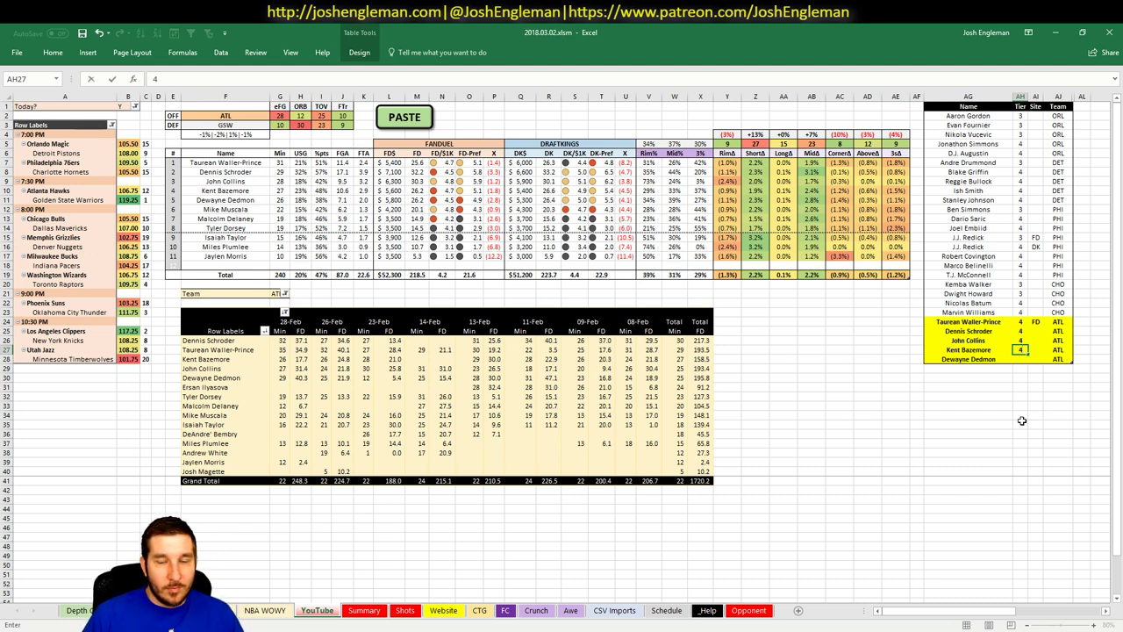
key("Return")
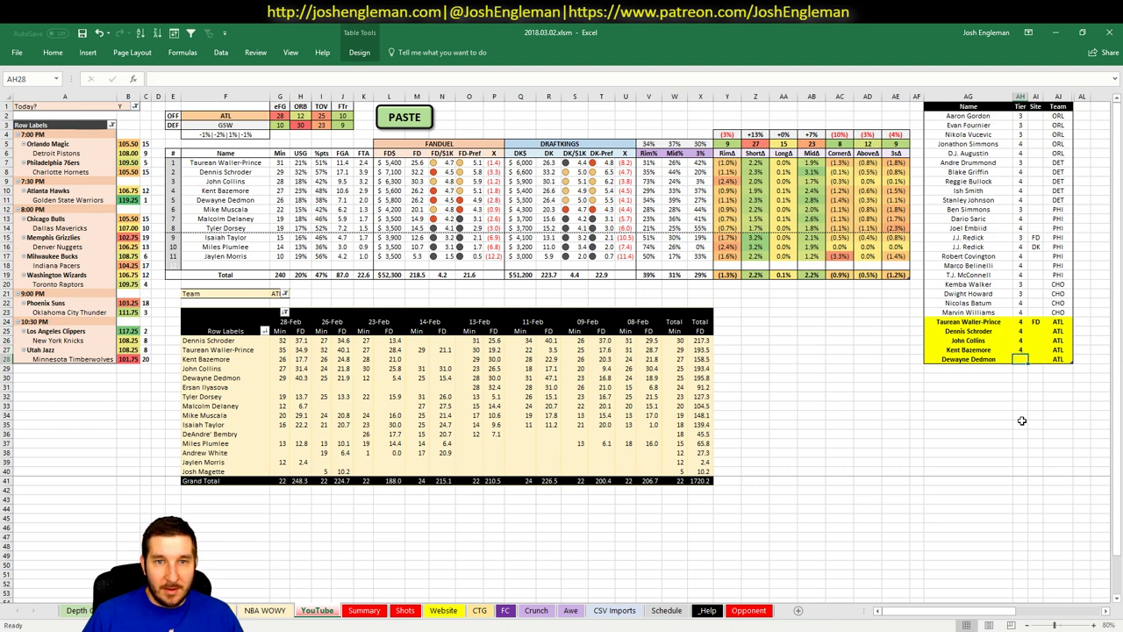
type("4")
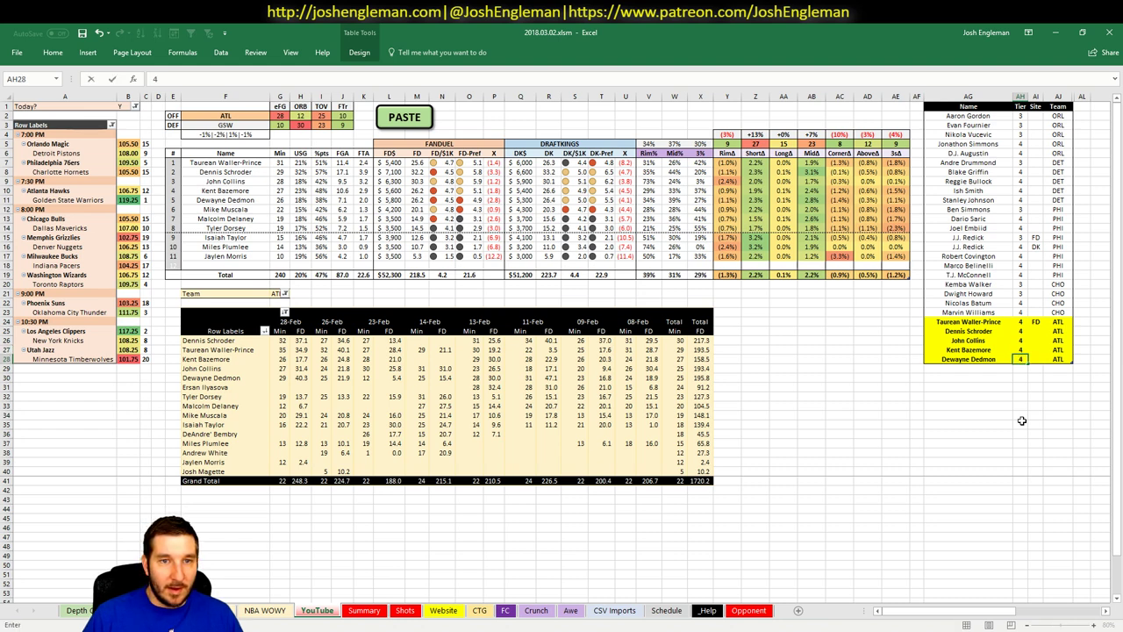
key("Return")
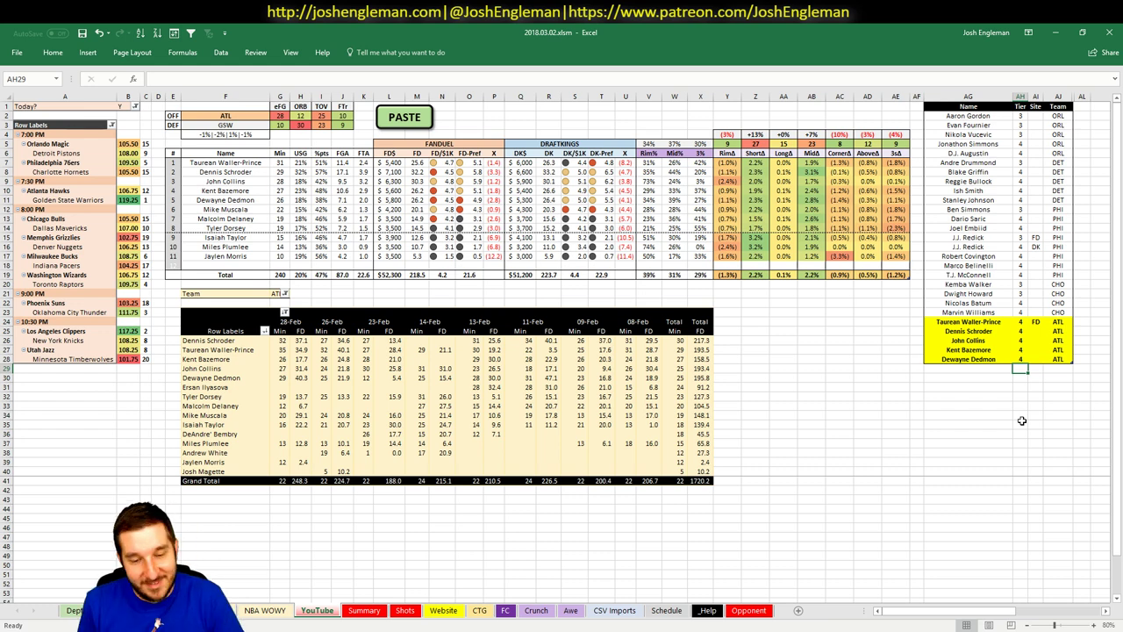
- Set the OFF team above the projections table to GSW and filter the game log pivot table to GSW
left_click(216, 117)
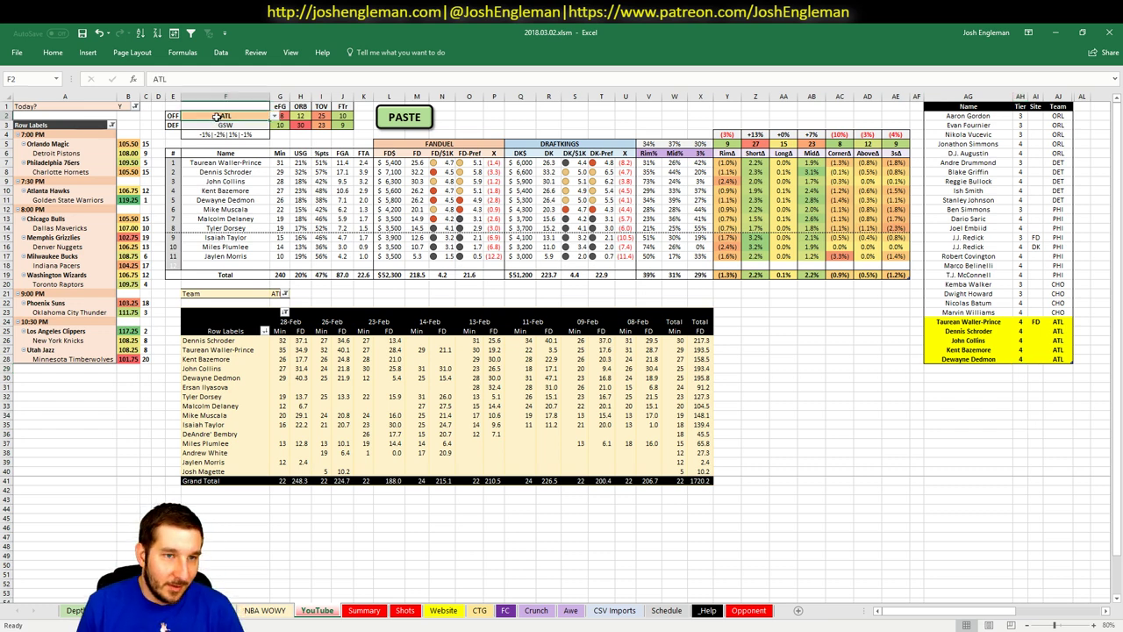
type("GSW")
key("Return")
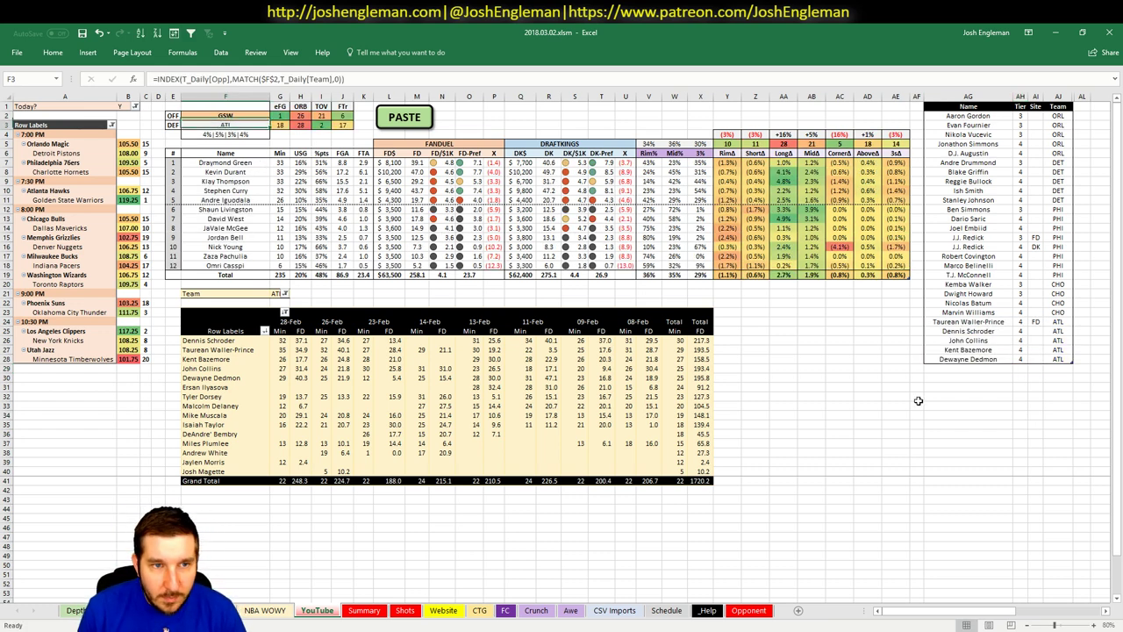
left_click(922, 377)
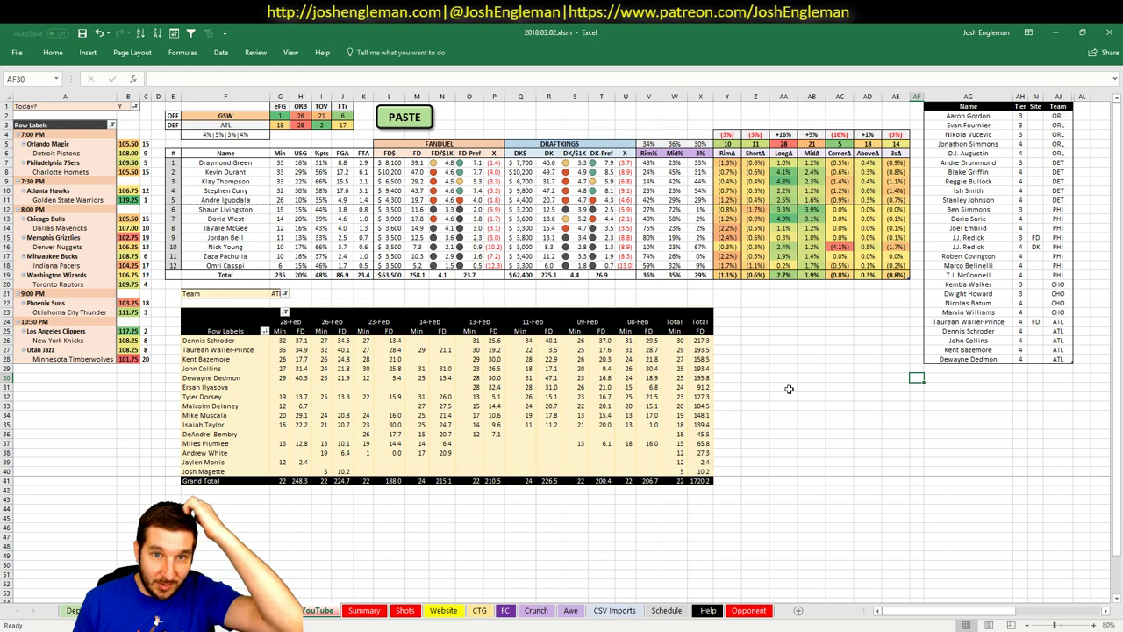
left_click(276, 293)
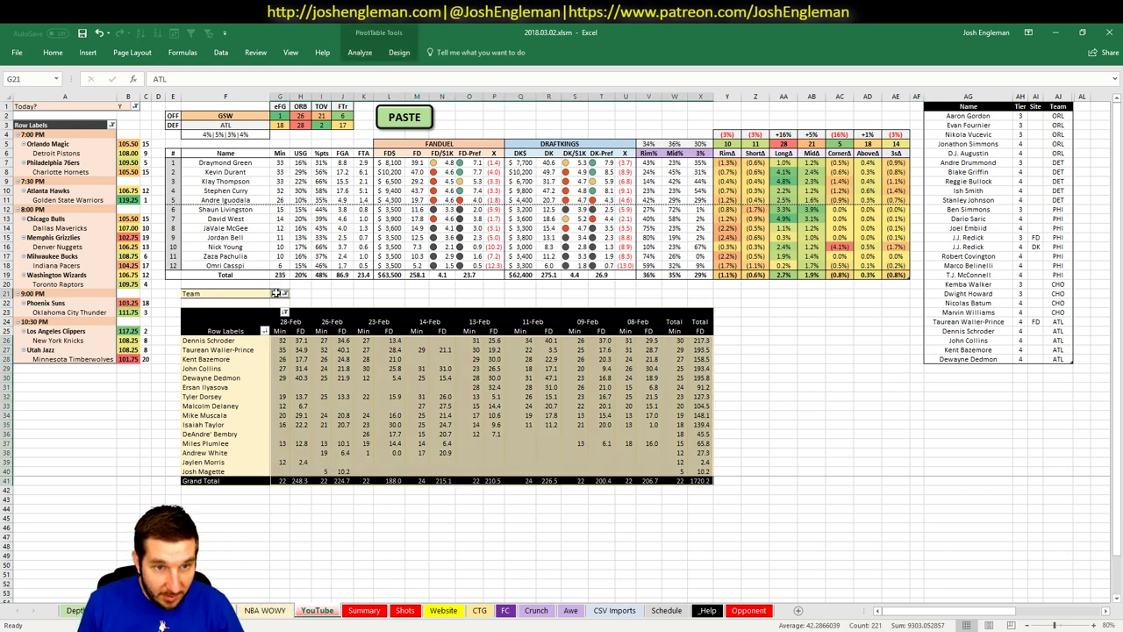
type("GSW")
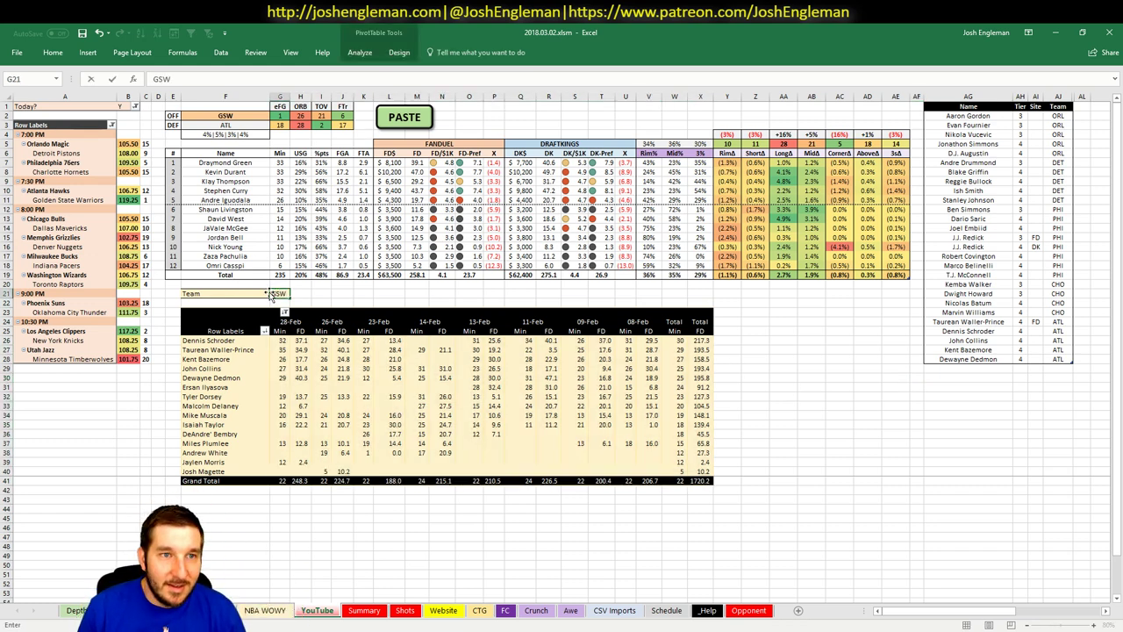
key("Return")
- Copy the names from Draymond Green to Stephen Curry and paste them as values below Dewayne Dedmon in the picks table
left_click(1003, 396)
left_click(995, 381)
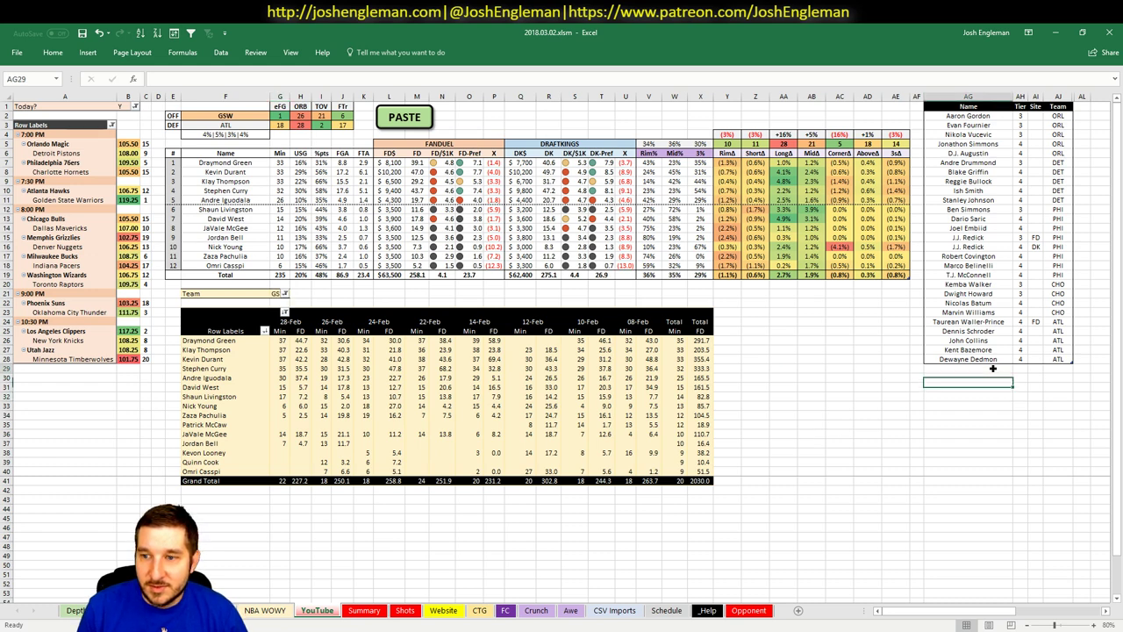
left_click_drag(225, 163, 247, 190)
key("ctrl+c")
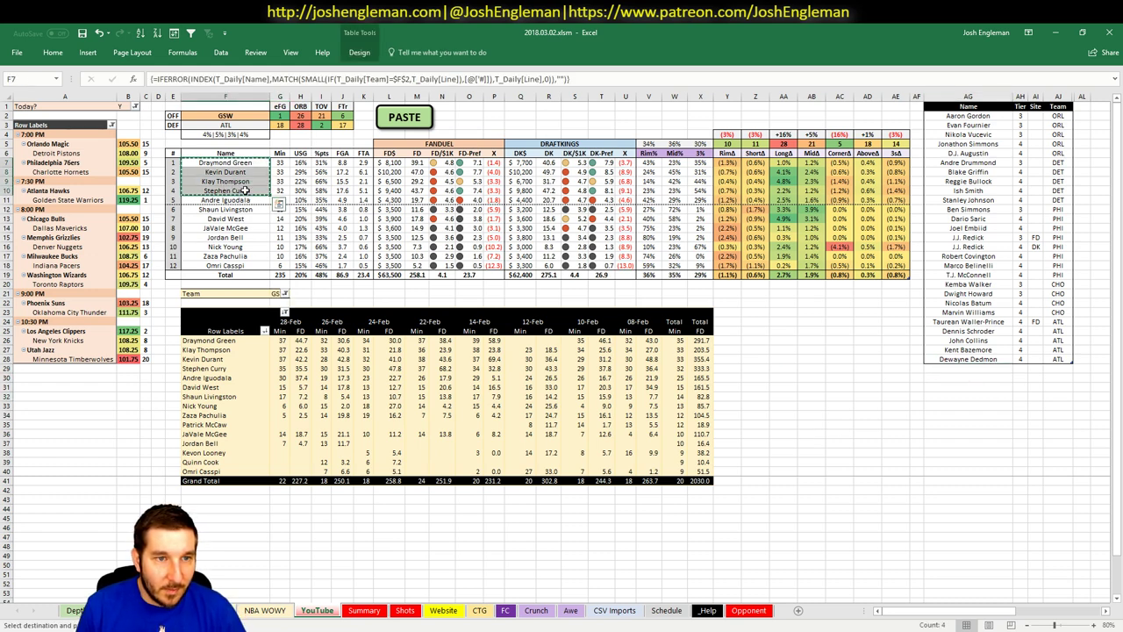
right_click(930, 370)
left_click(917, 158)
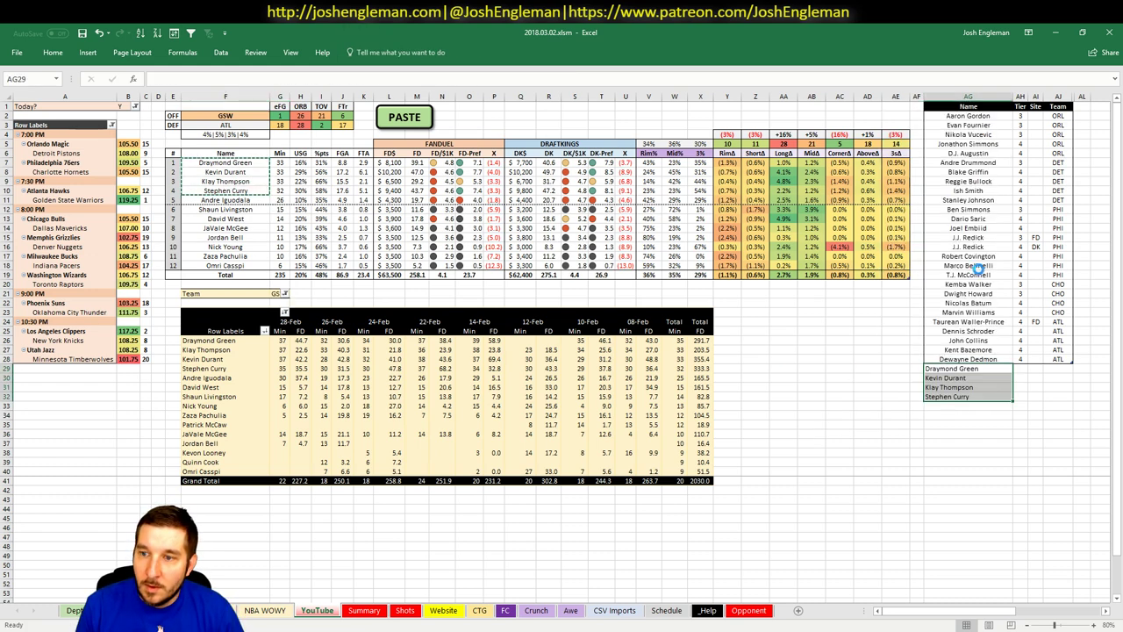
- Assign tier 3 to Draymond Green and Kevin Durant and tier 4 to Klay Thompson in the picks table
left_click(1021, 368)
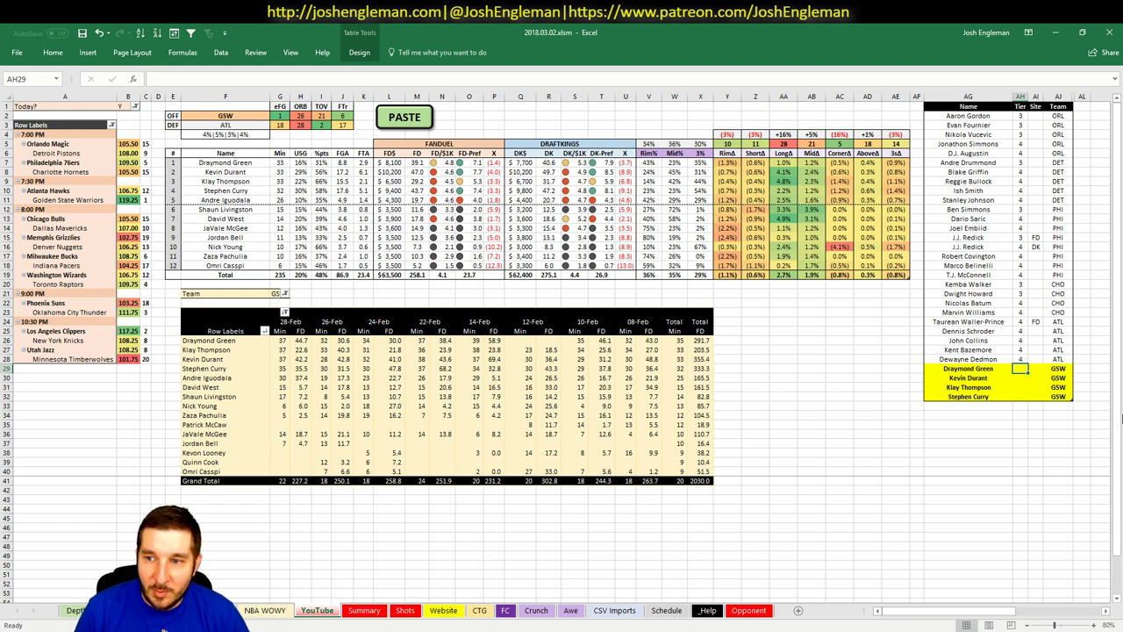
type("4")
key("BackSpace")
type("3")
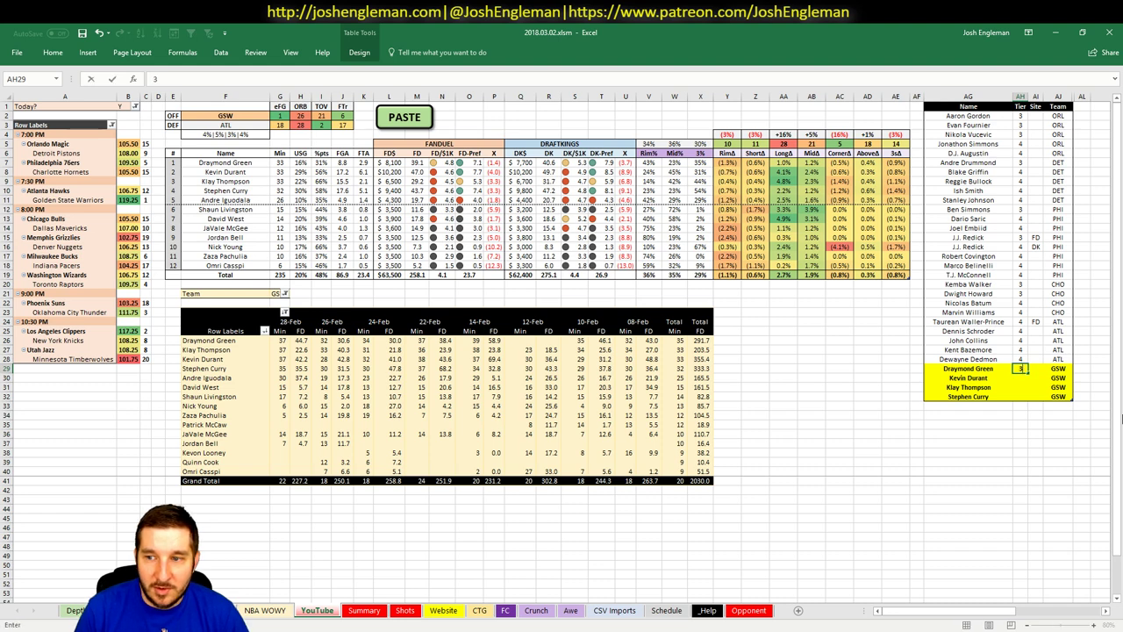
key("Return")
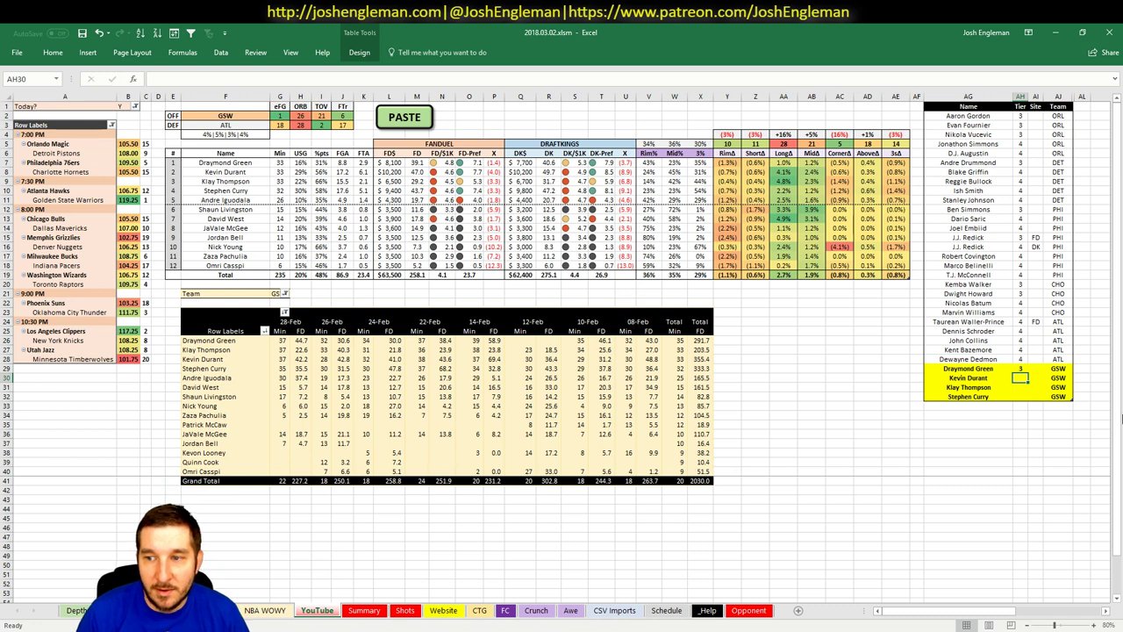
type("3")
key("Return")
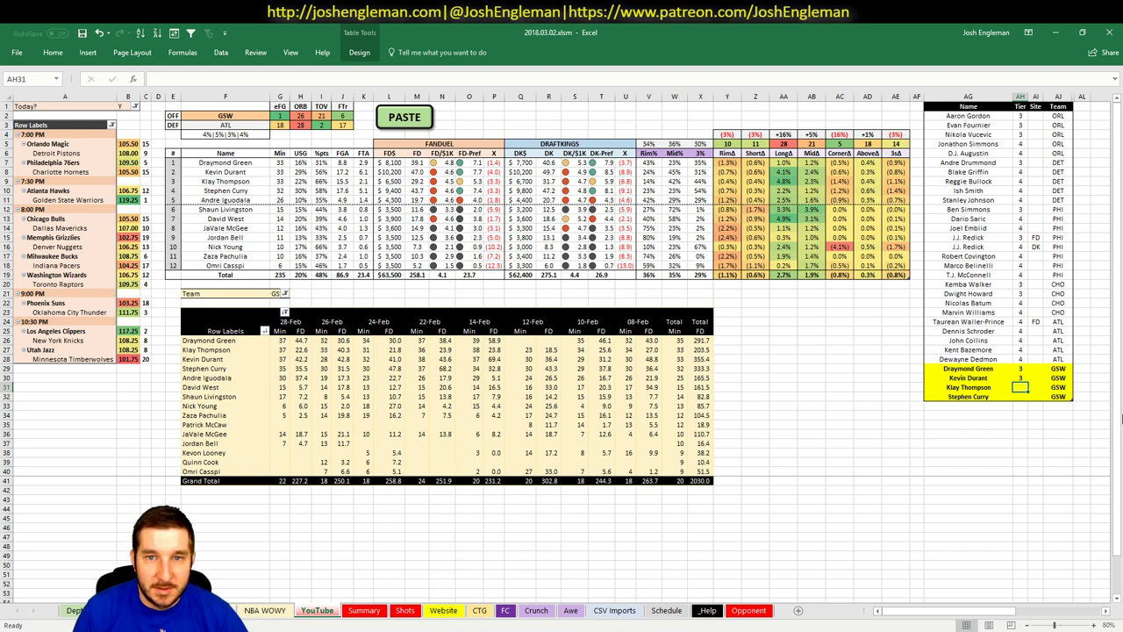
type("4")
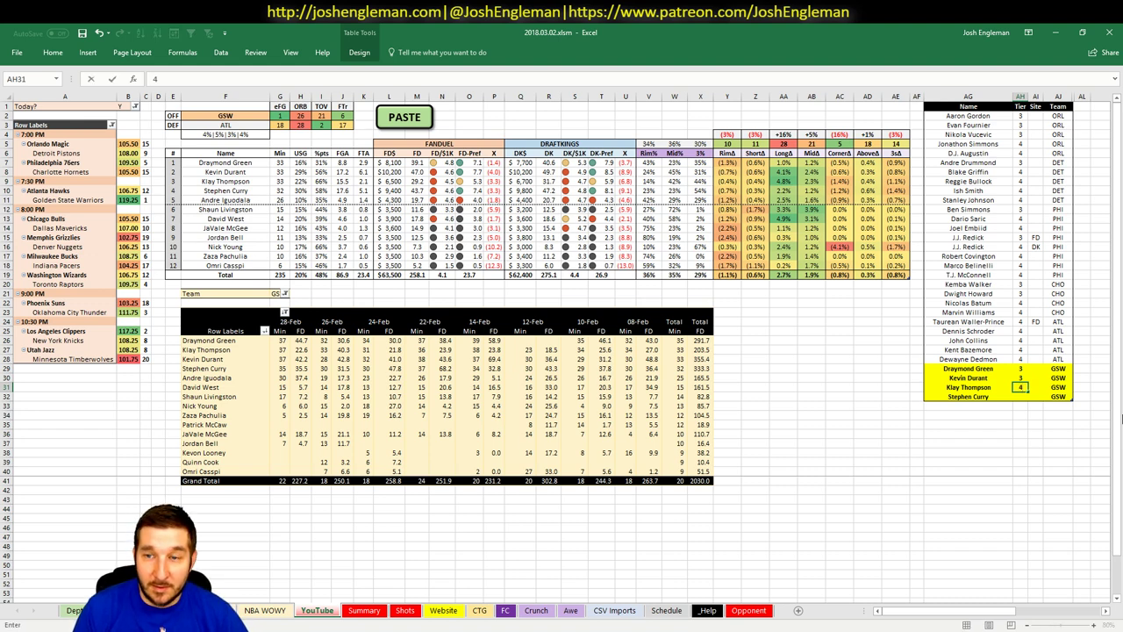
key("Return")
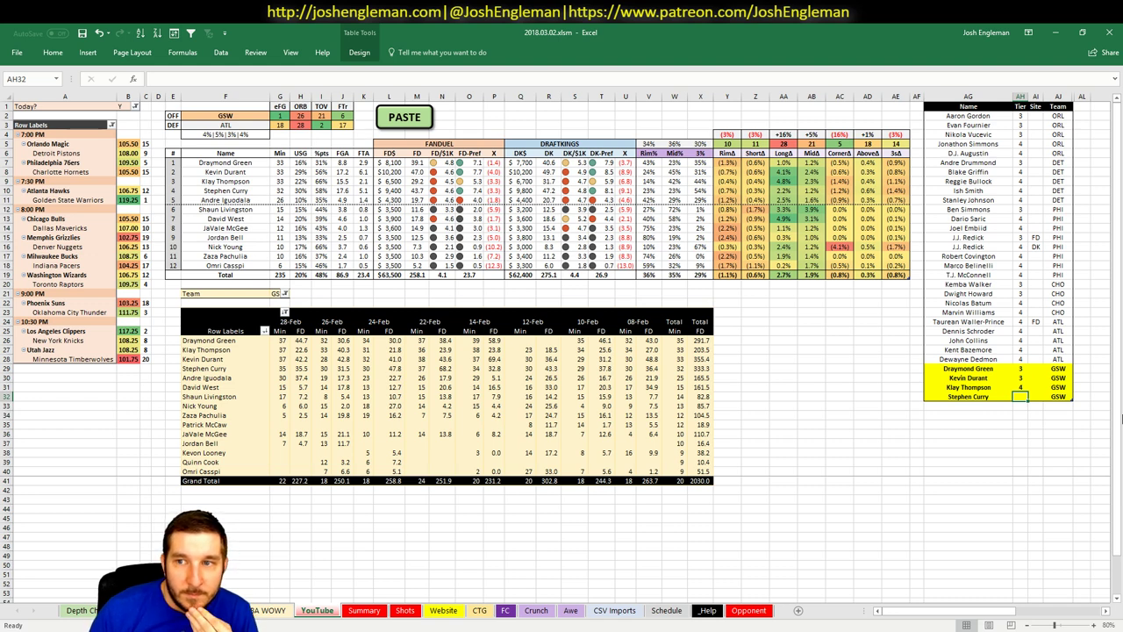
- Switch to FantasyCruncher in the browser and review Stephen Curry's past games against ATL from the PG list
left_click(43, 624)
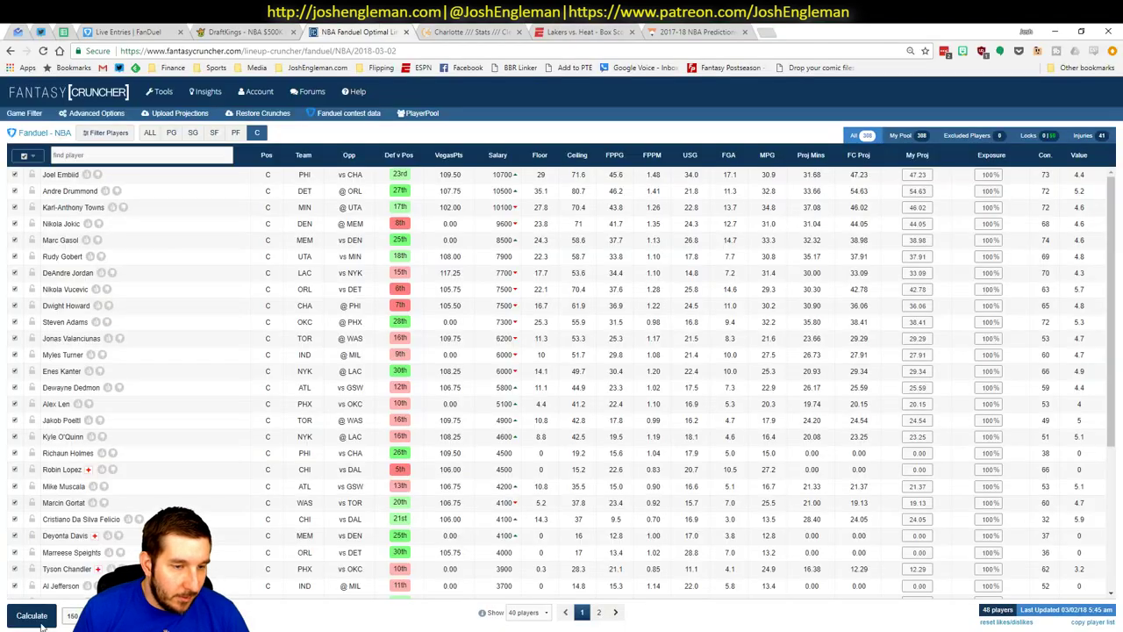
left_click(173, 135)
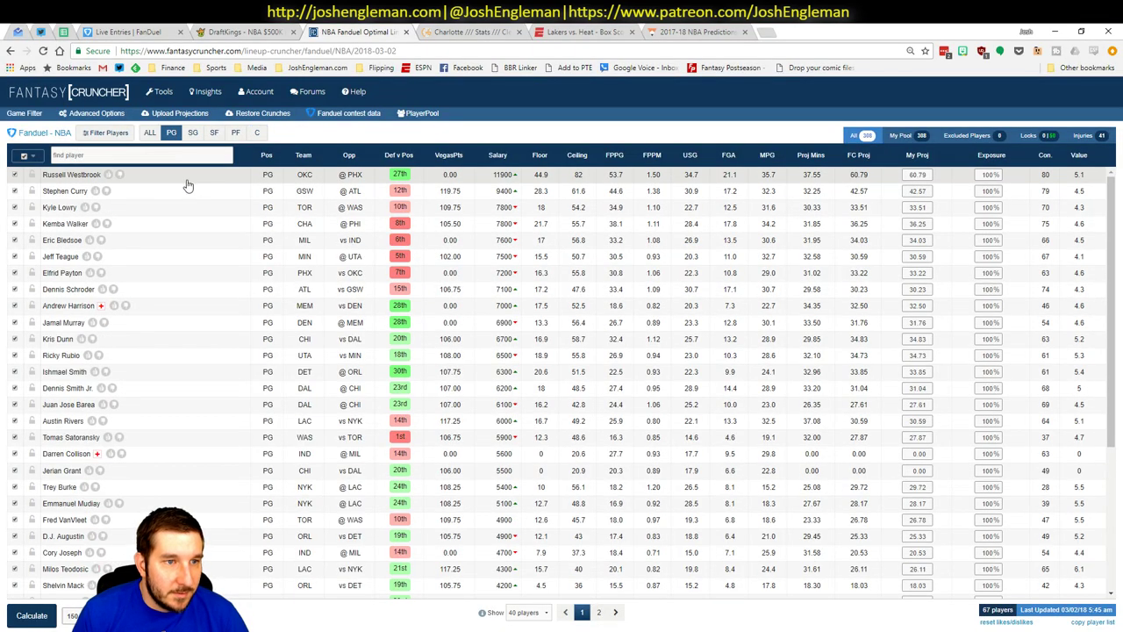
left_click(78, 193)
left_click(347, 214)
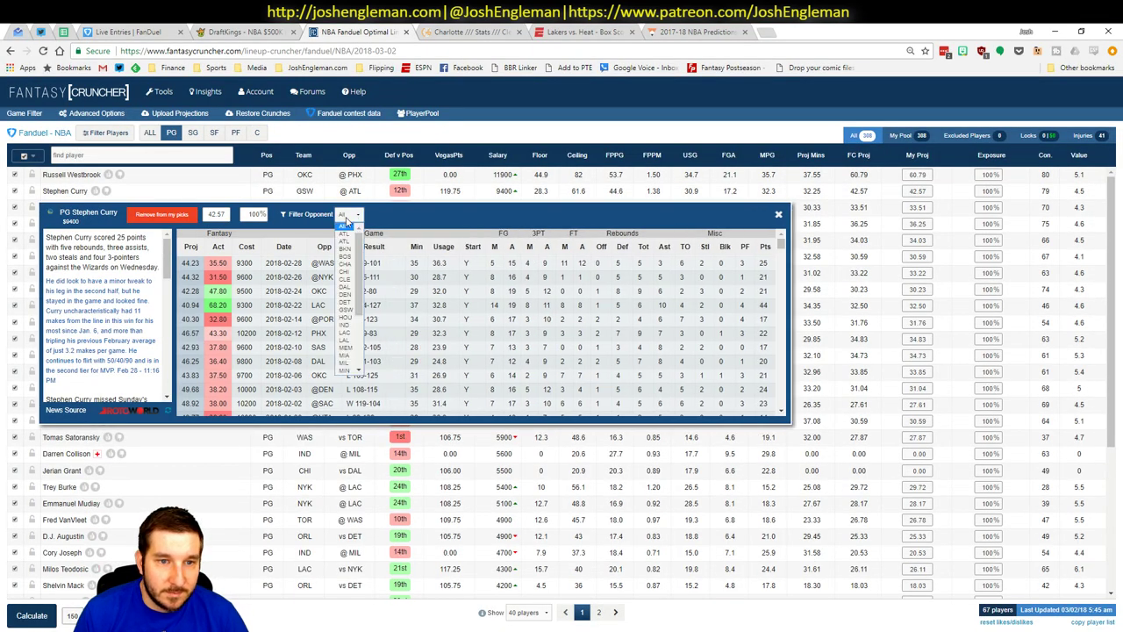
left_click(349, 233)
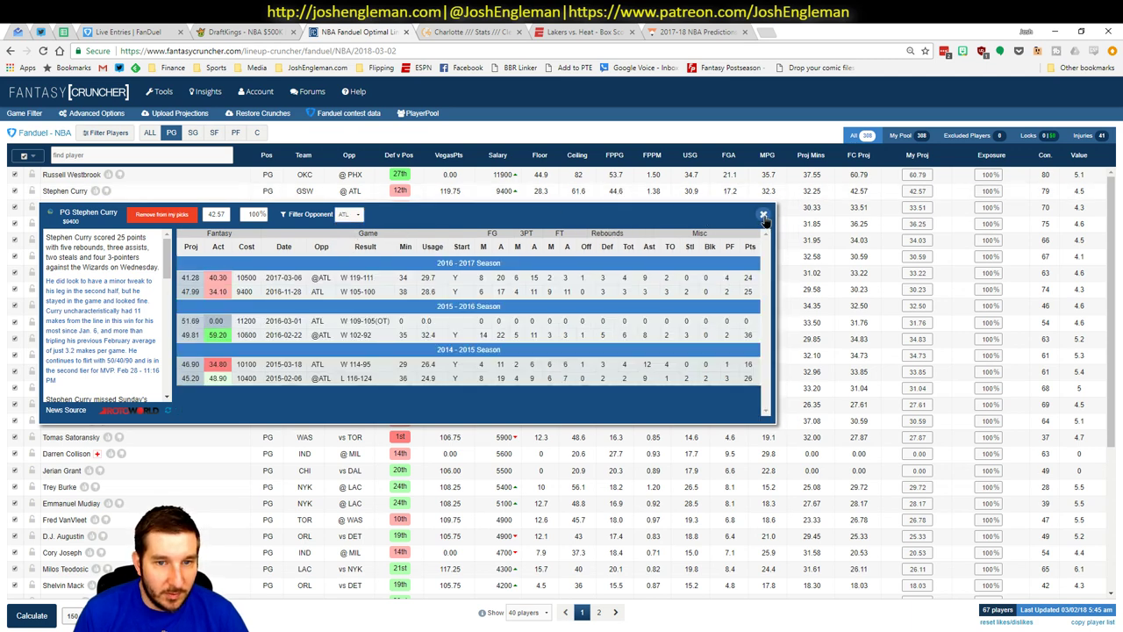
left_click(764, 215)
- Show the SF players and review Kevin Durant's past games filtered to opponent ATL
left_click(216, 134)
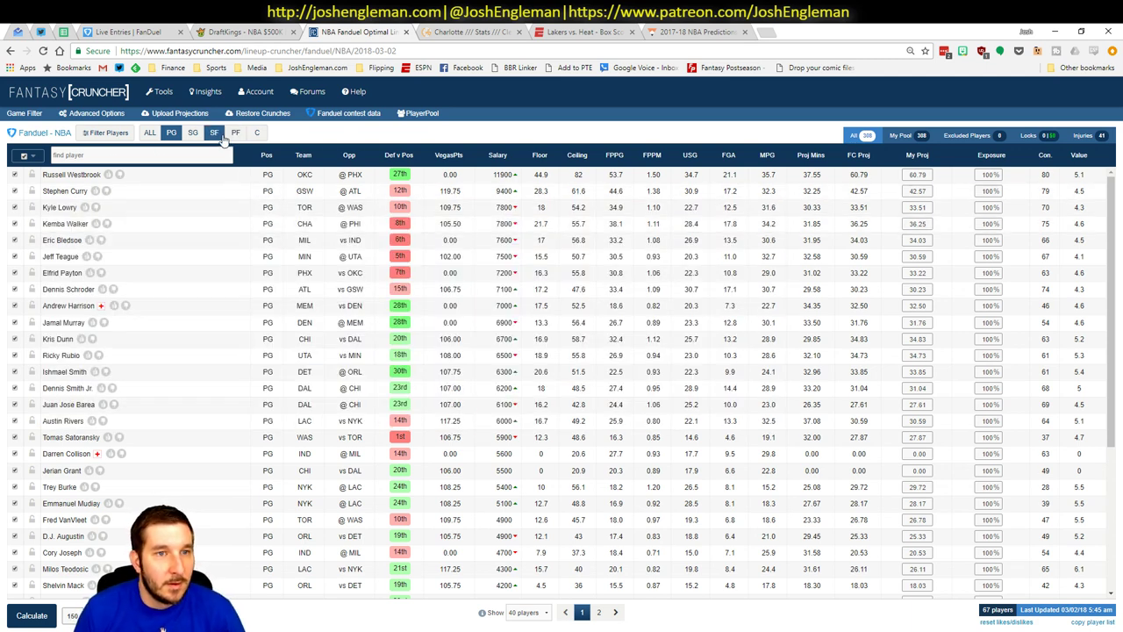
left_click(63, 190)
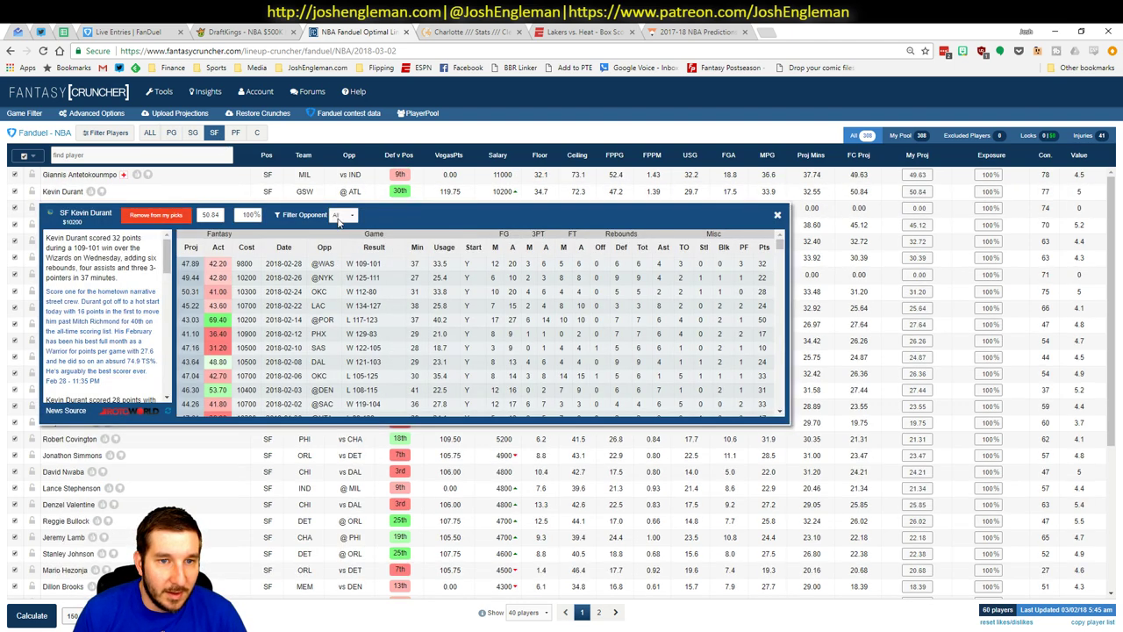
left_click(343, 215)
left_click(340, 237)
left_click(777, 215)
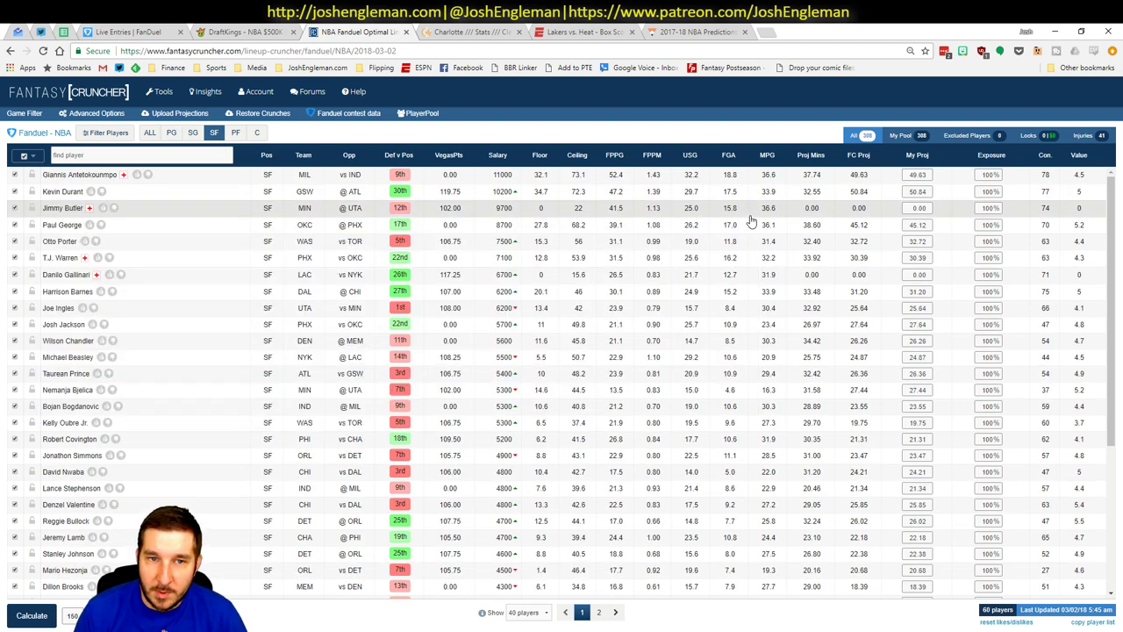
- Switch back to the Excel workbook and assign tier 3 to Stephen Curry in the picks table
key("alt+Tab")
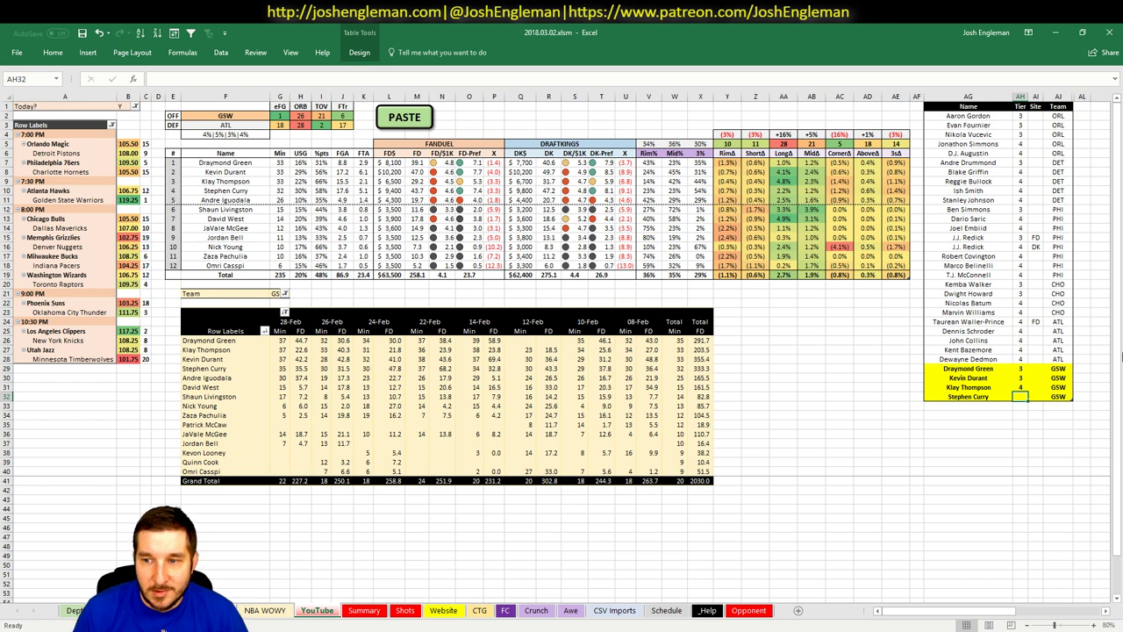
type("3")
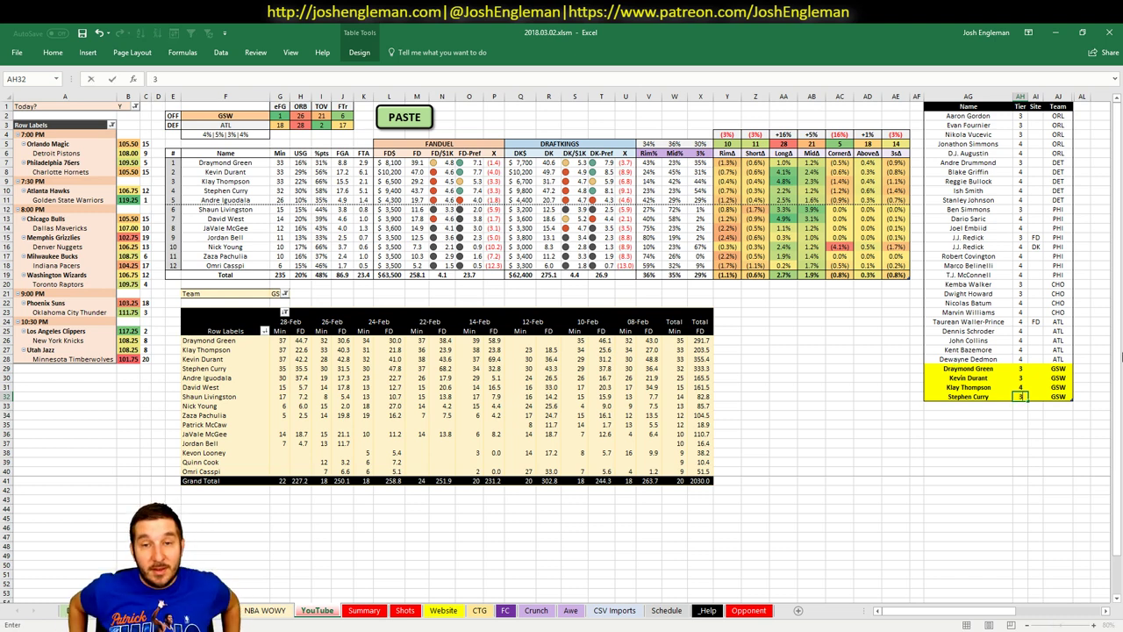
key("Return")
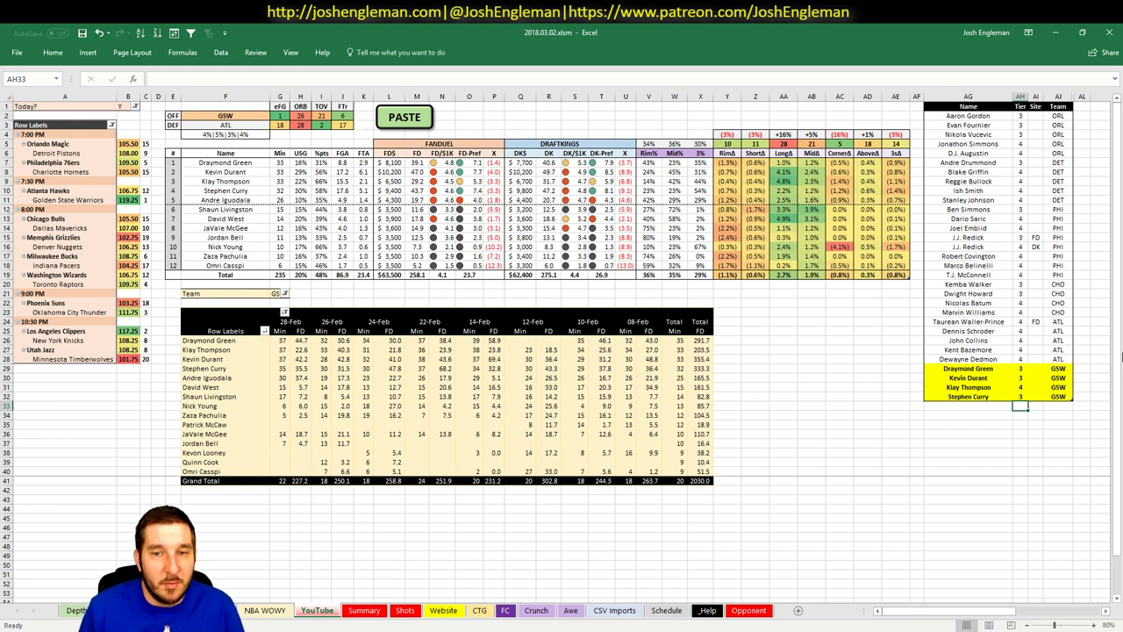
left_click(788, 312)
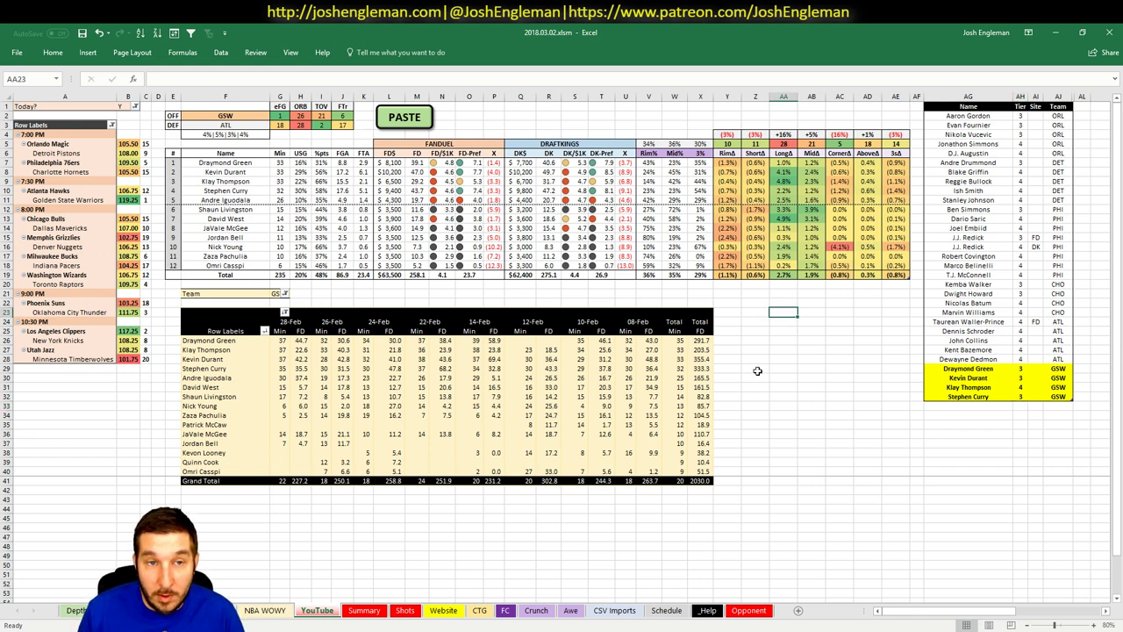
- Set the offensive team above the projections table to CHI
left_click(252, 118)
type("CHI")
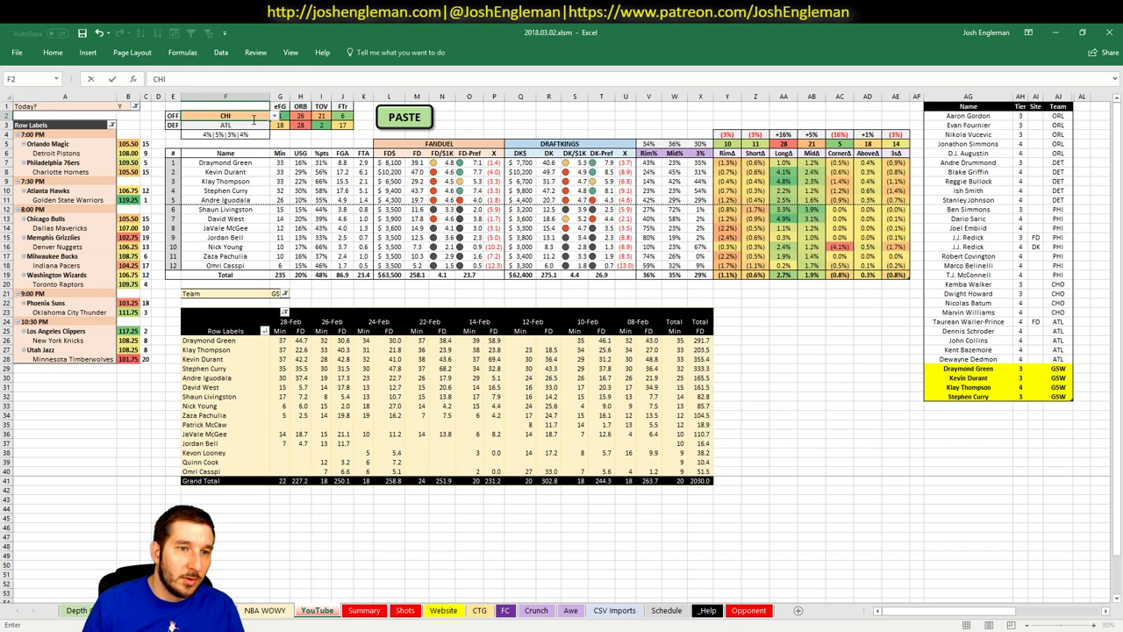
key("Return")
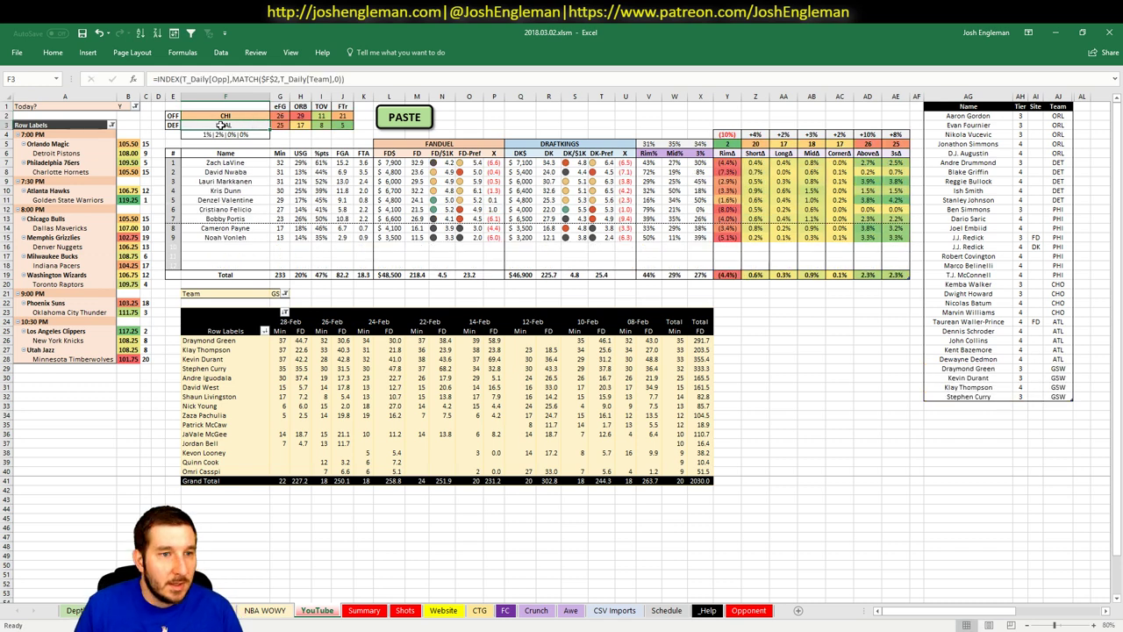
left_click(145, 226)
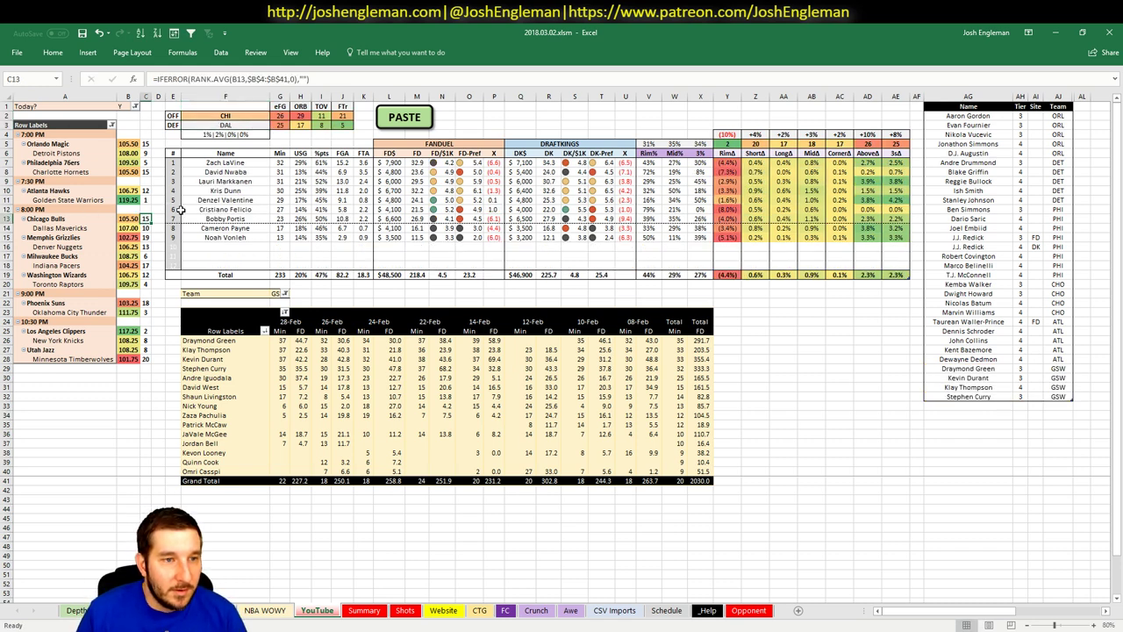
left_click(161, 202)
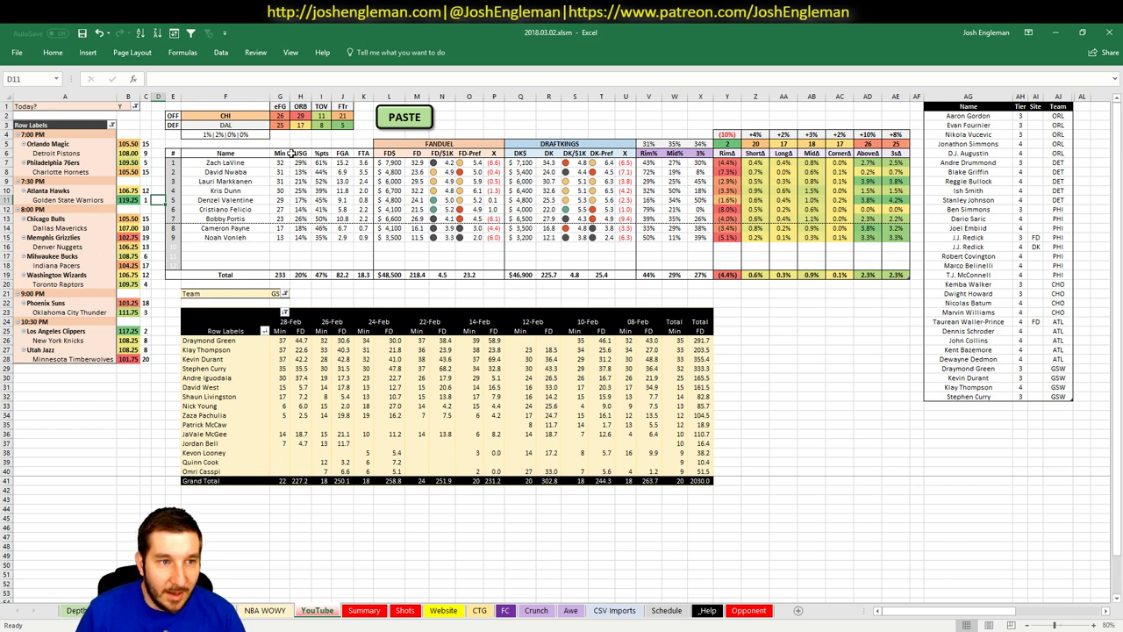
- Filter the recent games pivot table to team CHI
left_click(284, 293)
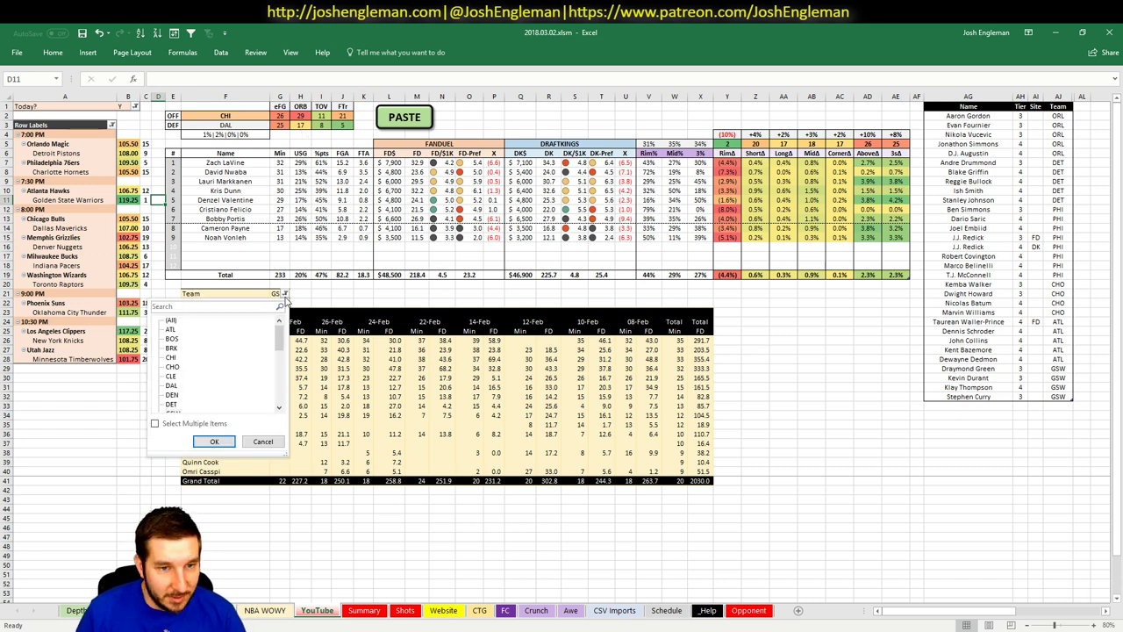
left_click(275, 293)
left_click(274, 293)
type("CHI")
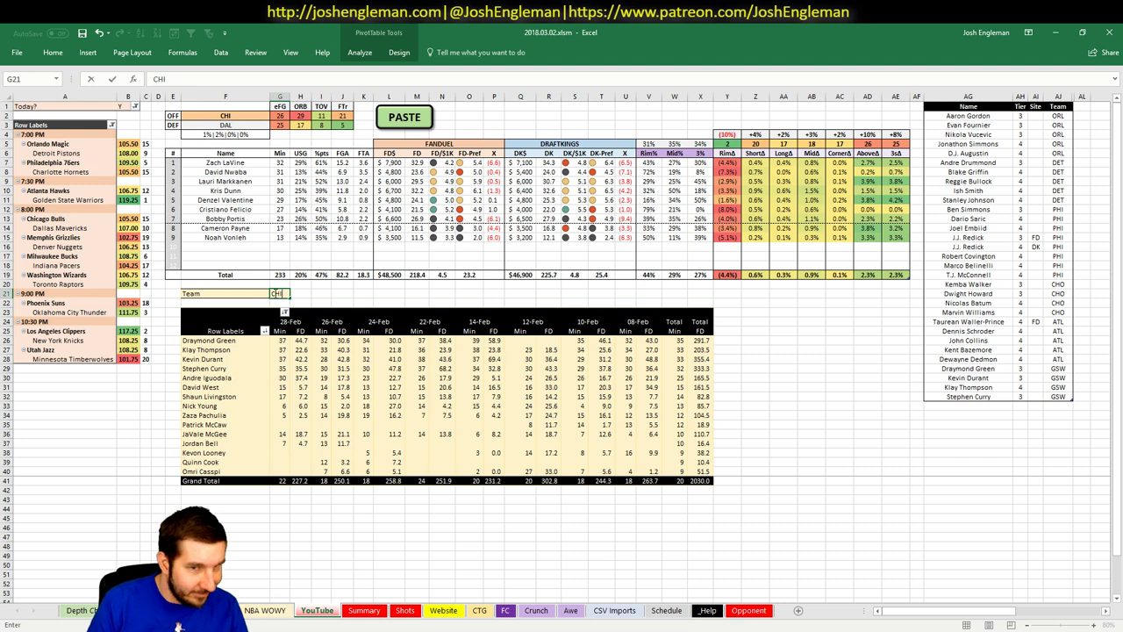
key("Return")
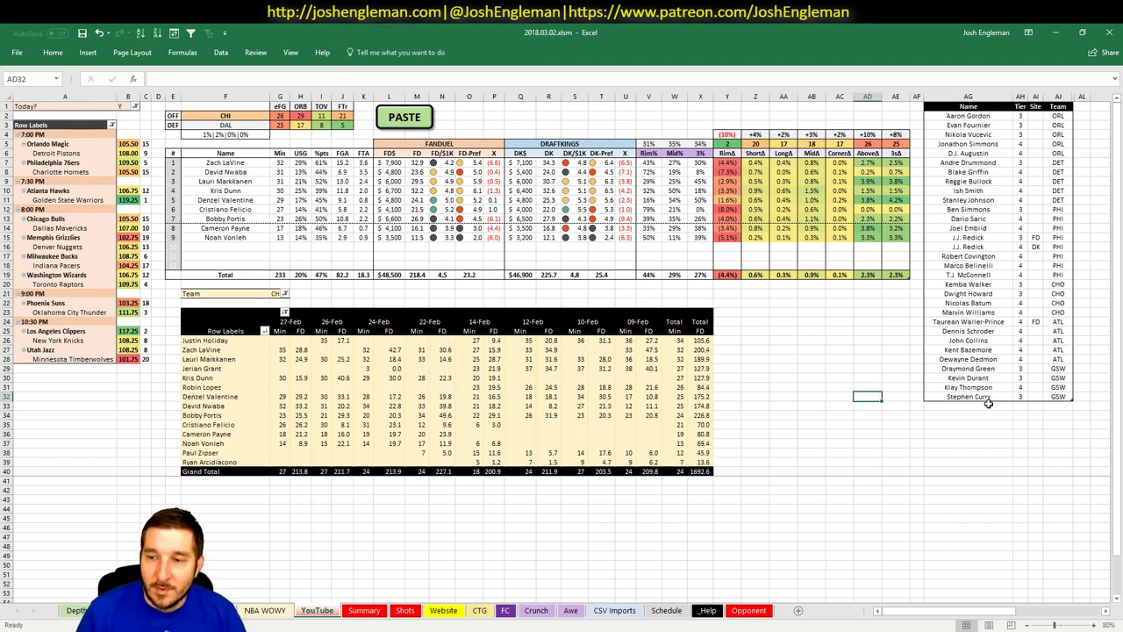
left_click(931, 406)
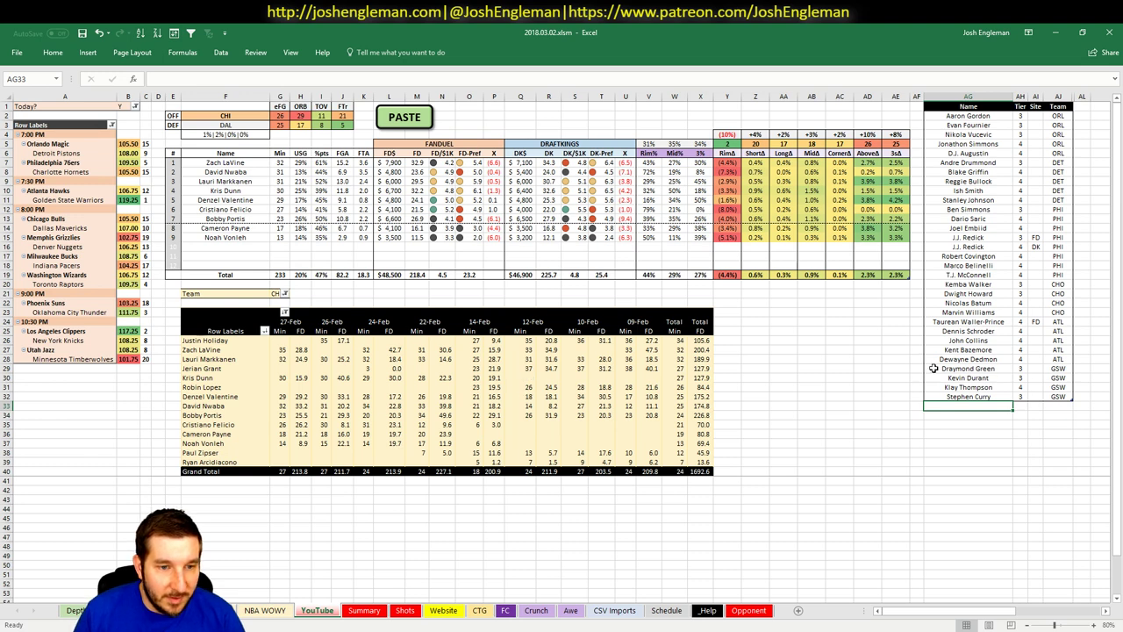
left_click(894, 405)
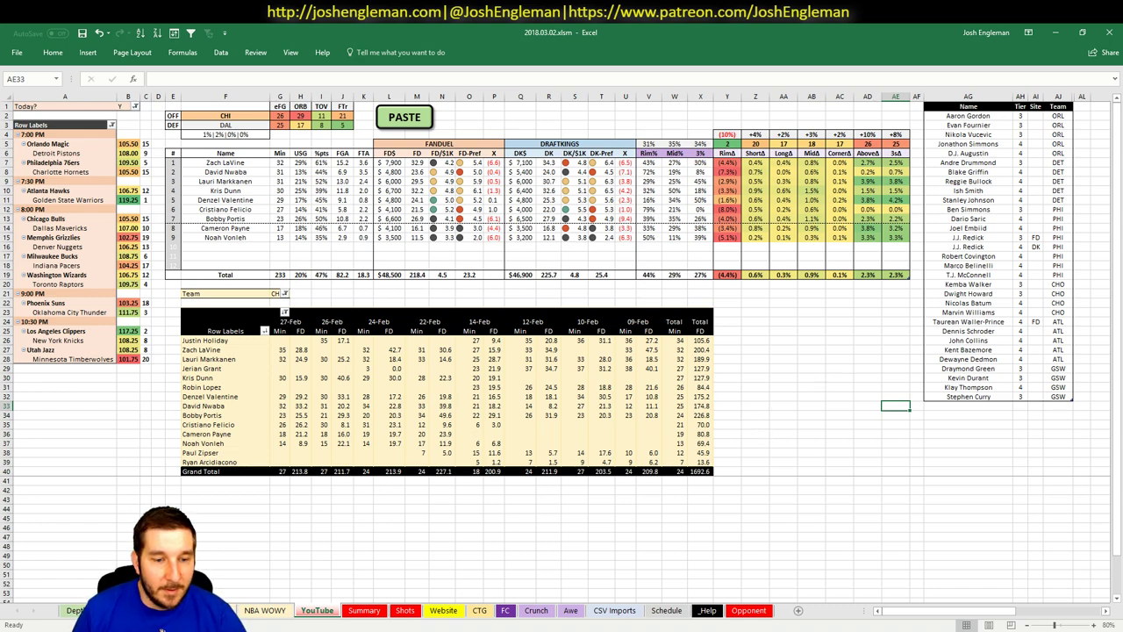
- On the player projections sheet, set Zach LaVine's BOOST to 4%
key("ctrl+Page_Up")
left_click(220, 286)
scroll(220, 286, "up", 20)
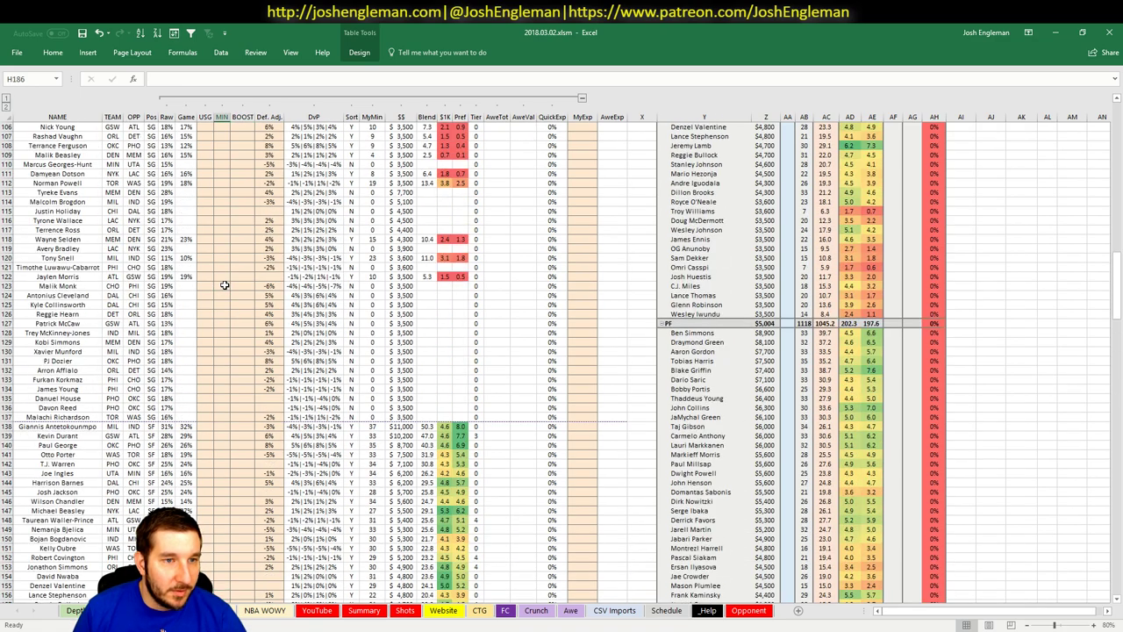
scroll(182, 299, "up", 3)
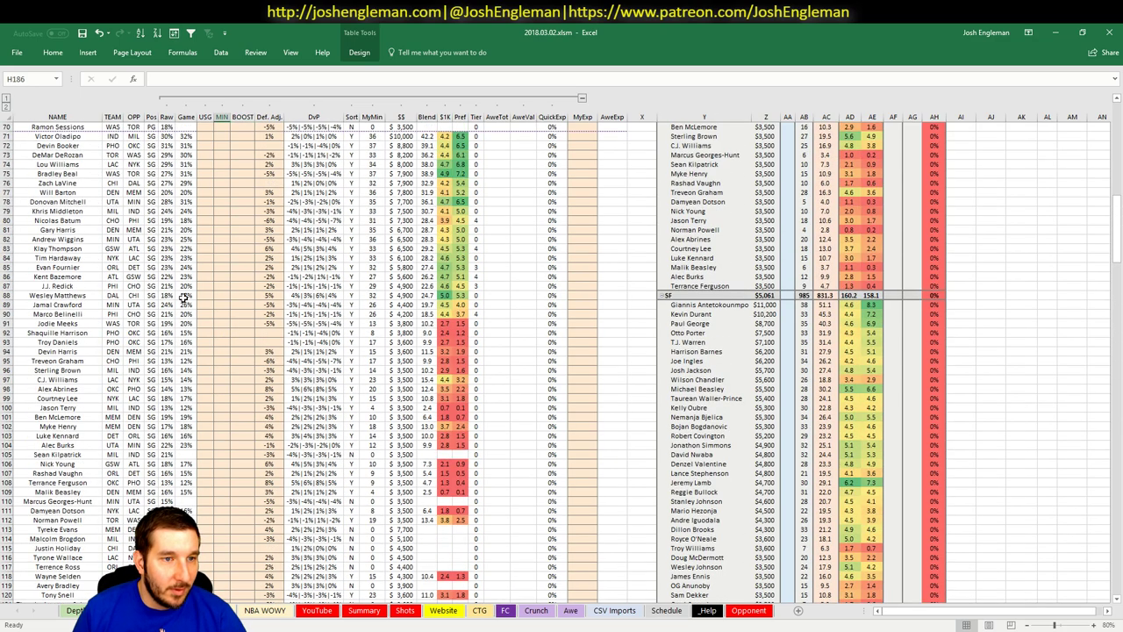
left_click(240, 182)
type("4%")
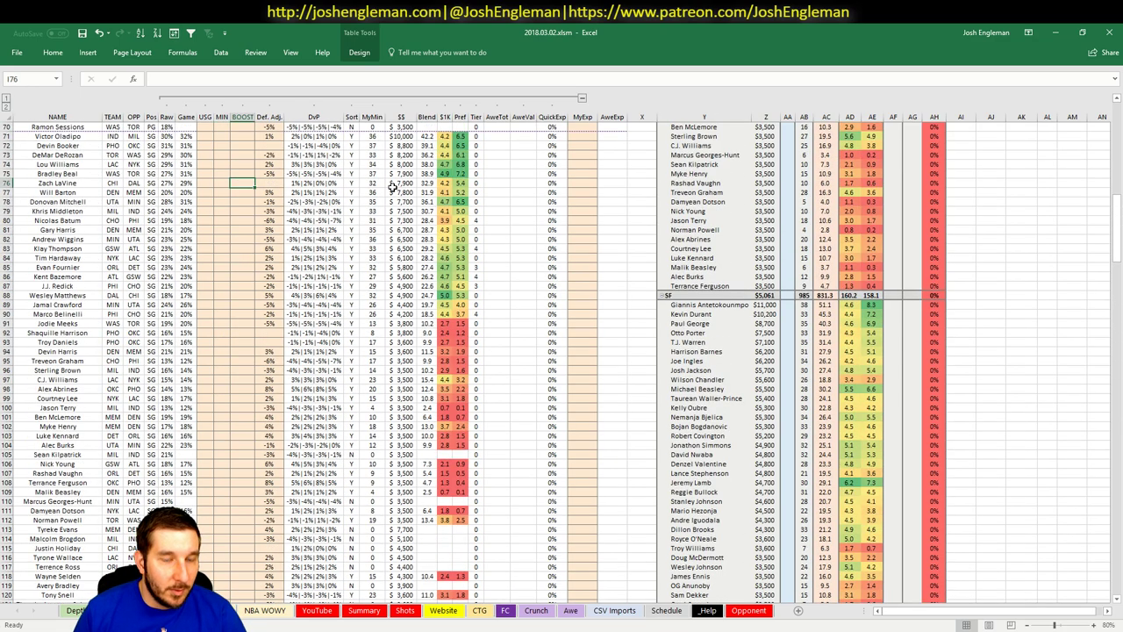
key("Return")
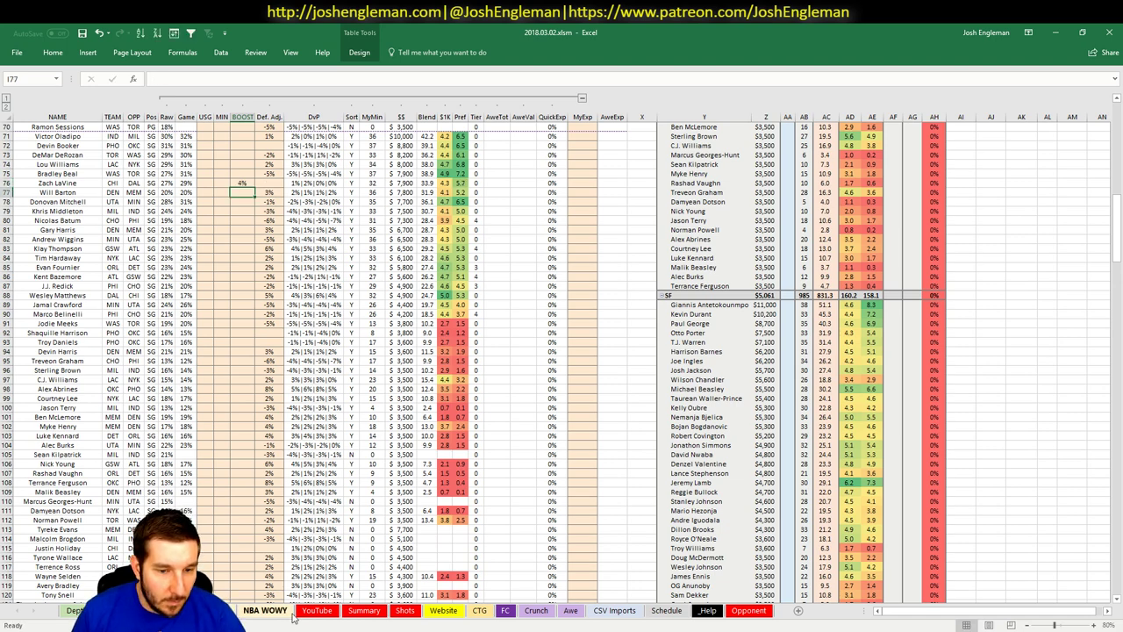
- Return to the YouTube sheet and refresh the recent games pivot table
left_click(317, 609)
right_click(467, 414)
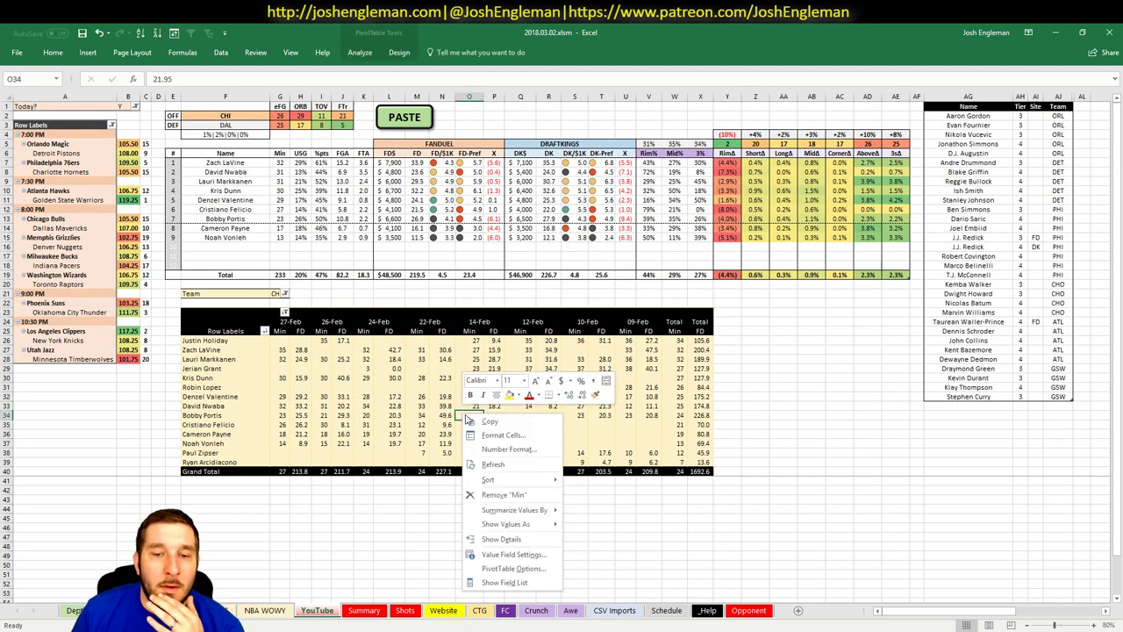
left_click(491, 464)
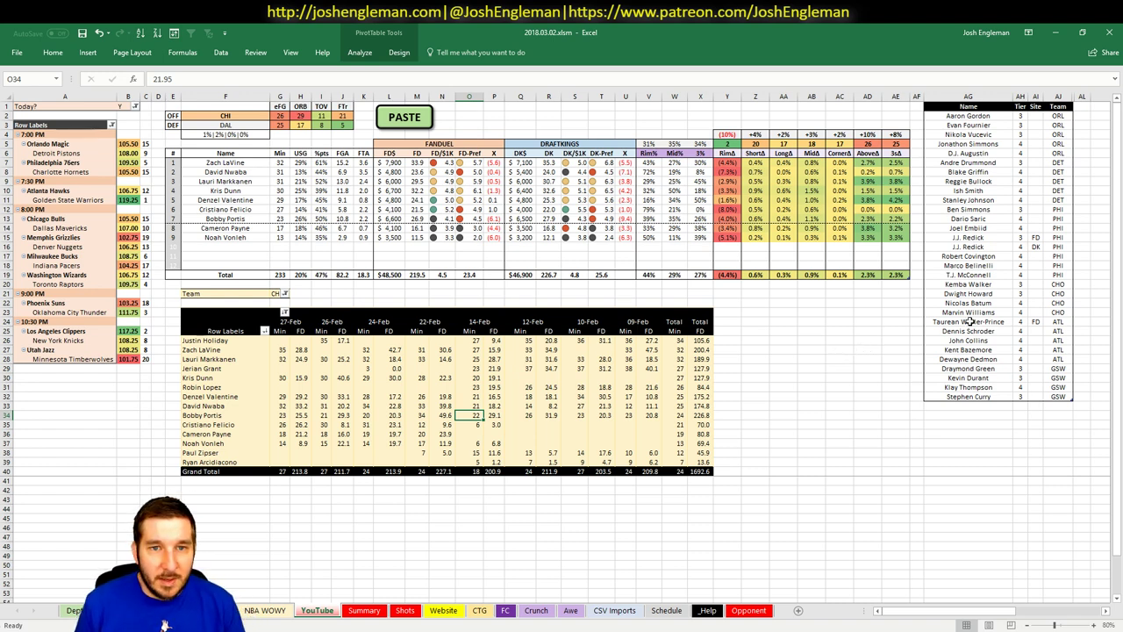
- Add Zach LaVine and David Nbawa below Stephen Curry in the picks table, both with tier 3
left_click(960, 405)
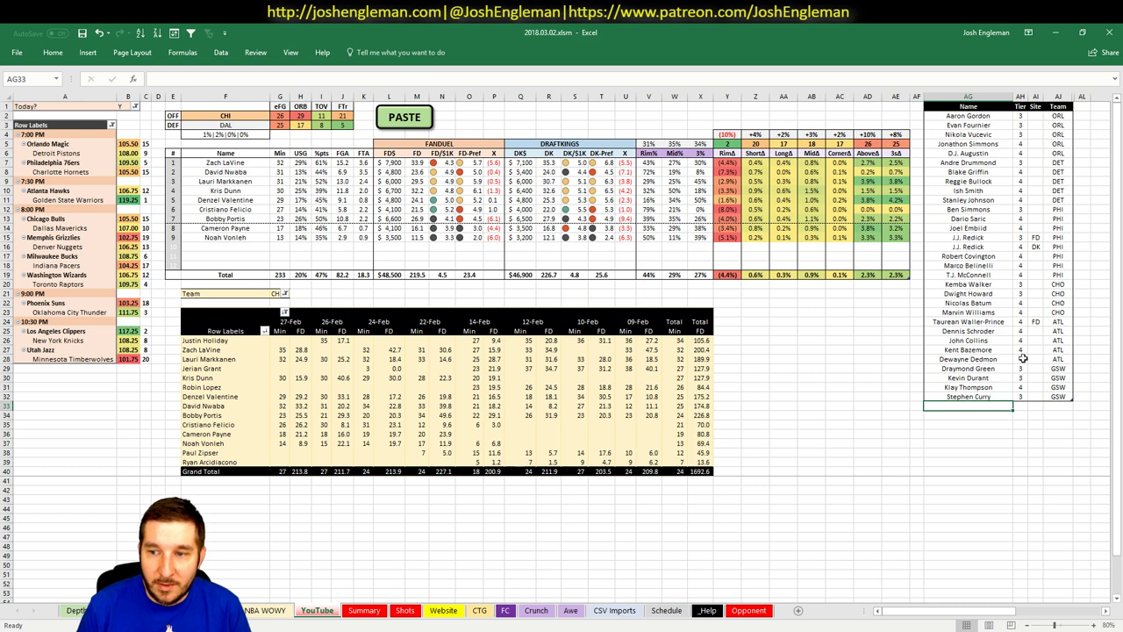
type("Zach LaVine")
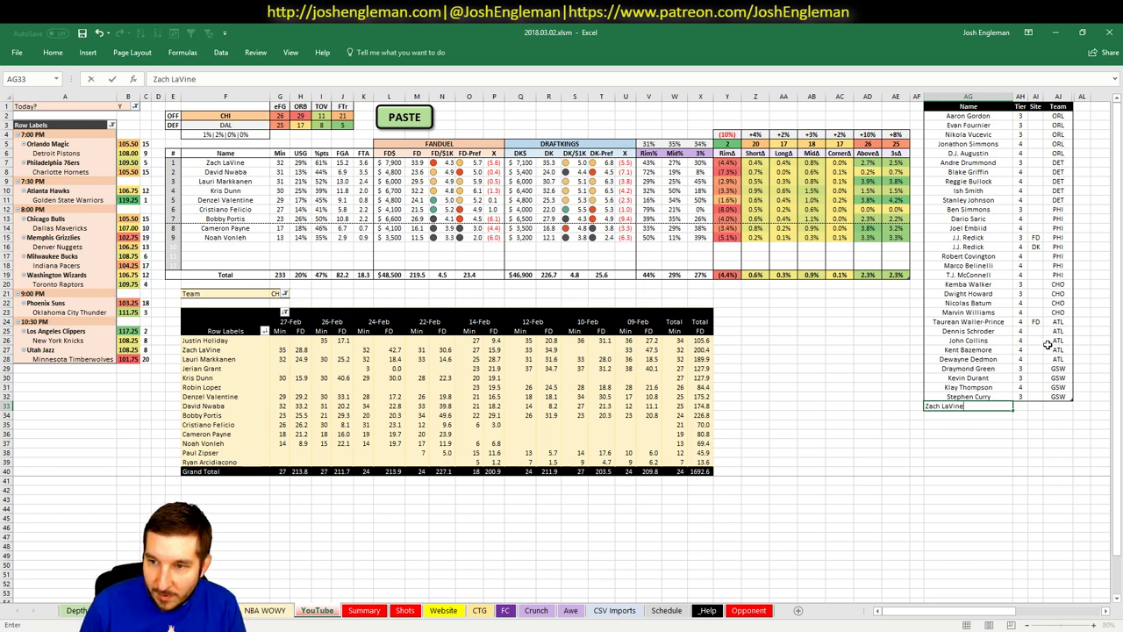
key("Return")
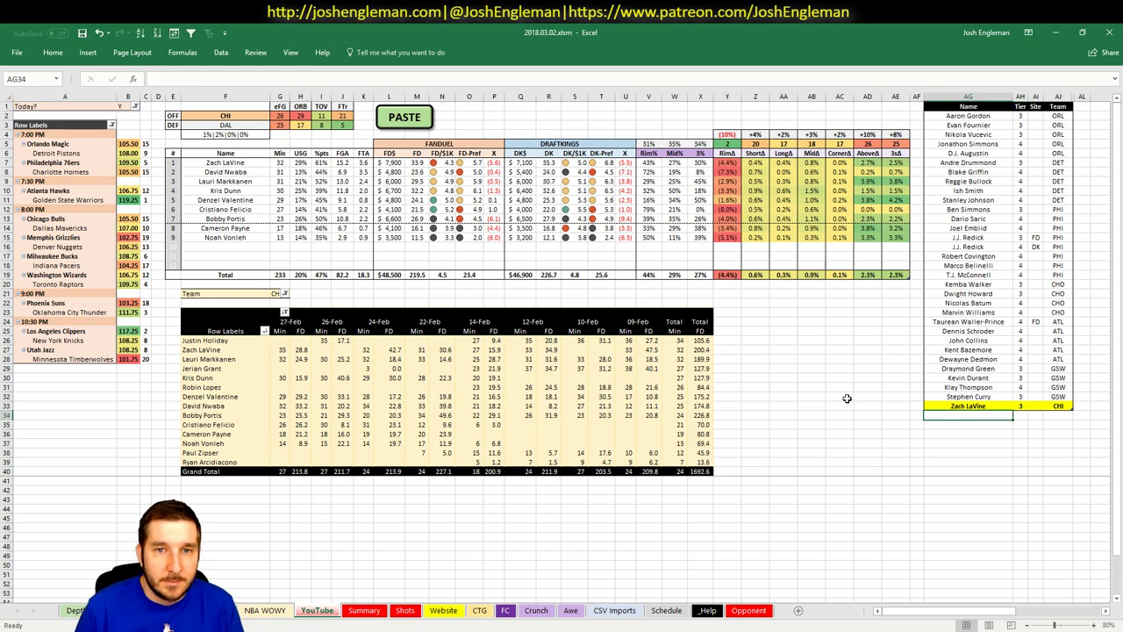
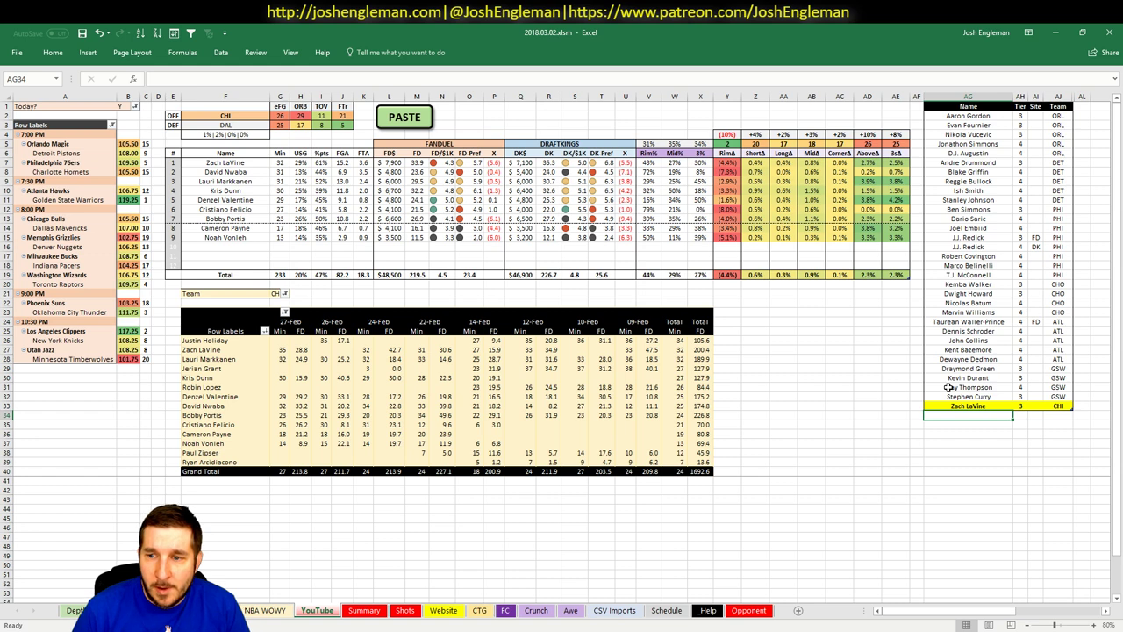
type("David Nbawa")
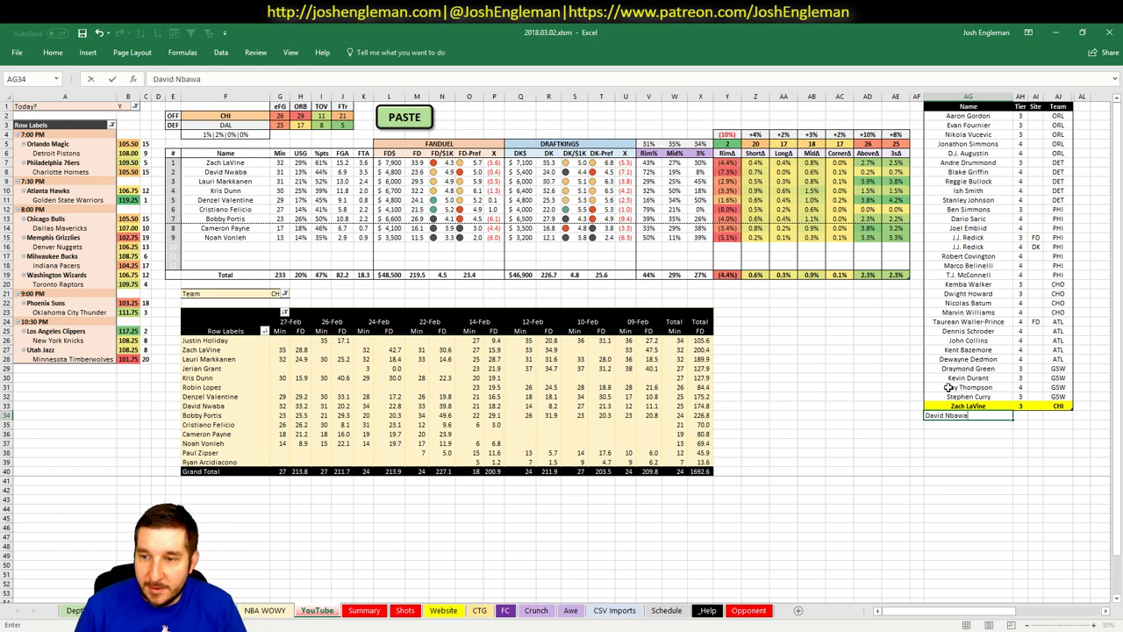
key("Return")
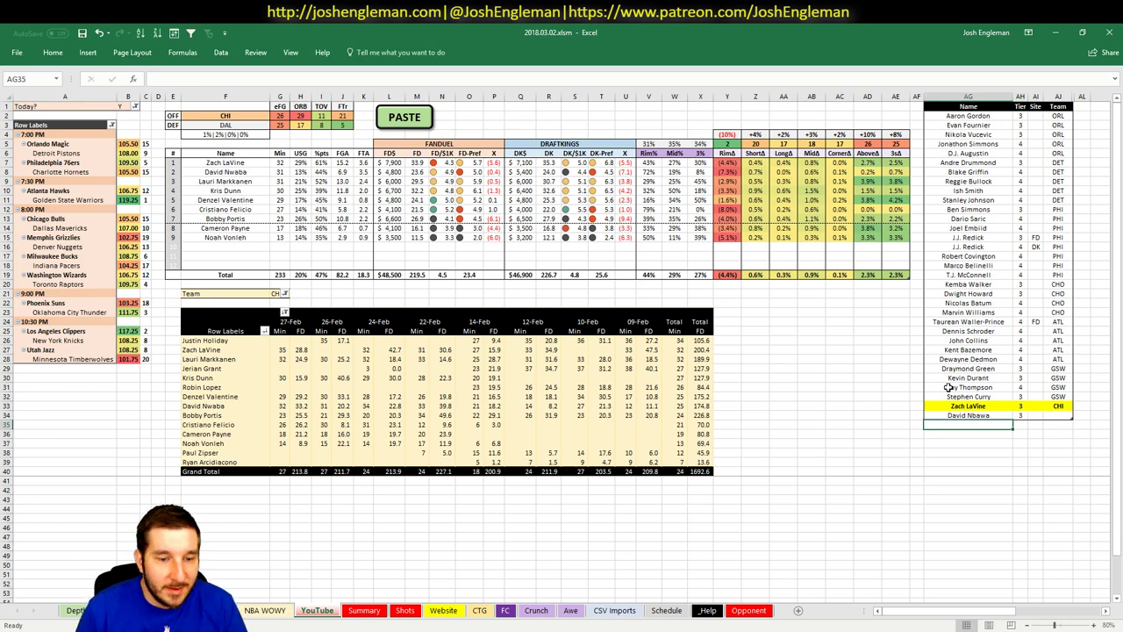
- Set Lauri Markkanen's BOOST to -4% on the player projections sheet and return to the YouTube sheet
left_click(76, 610)
left_click(246, 246)
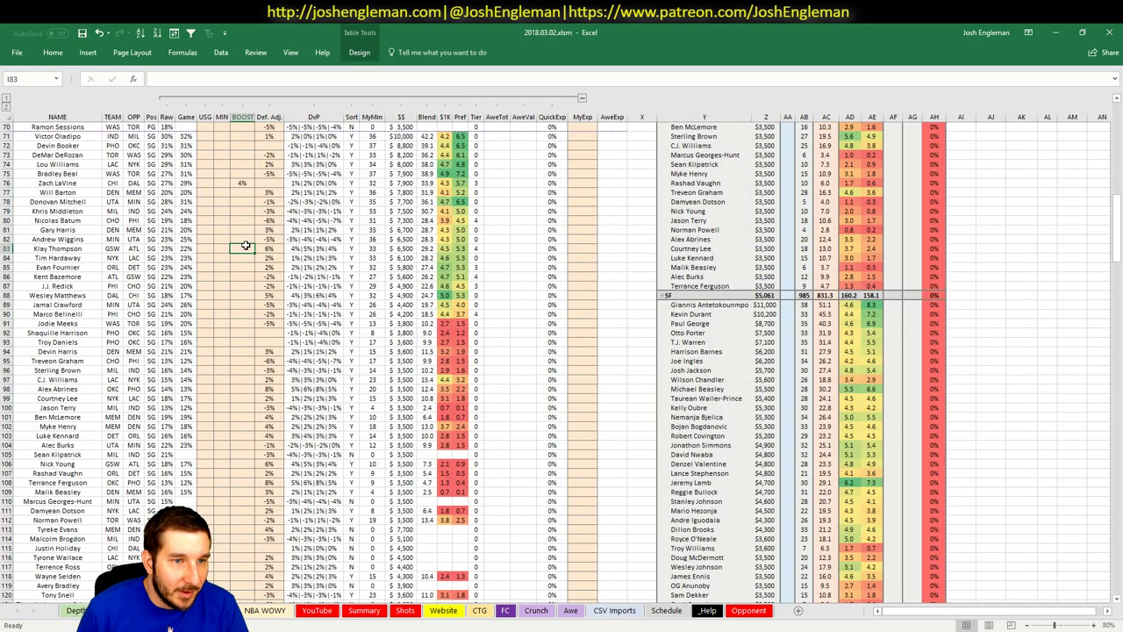
scroll(245, 247, "down", 20)
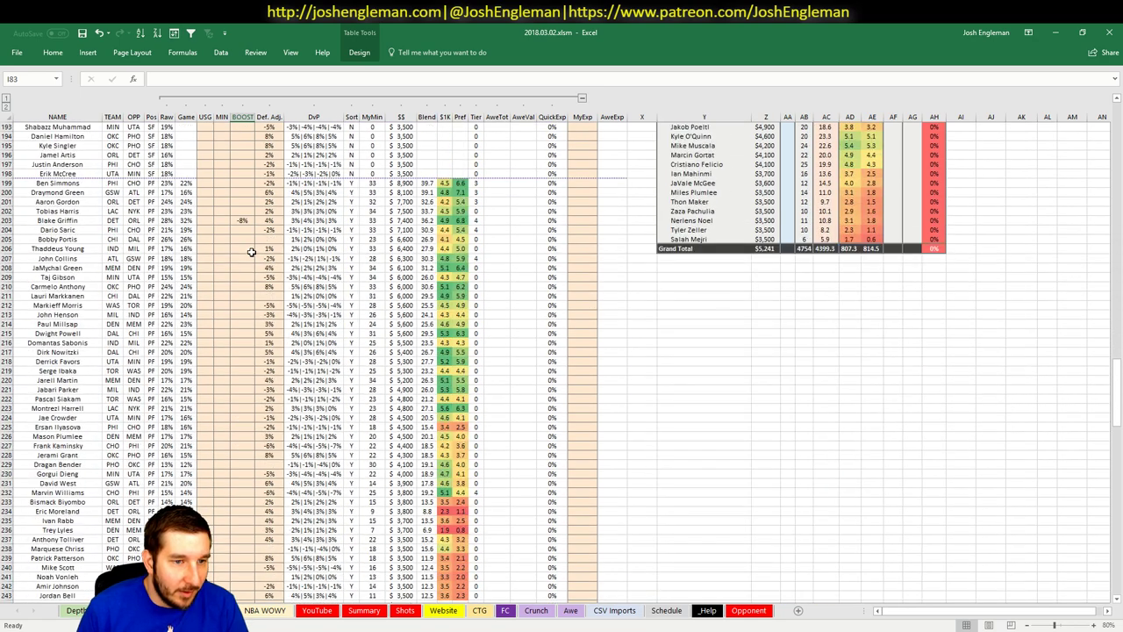
left_click(235, 296)
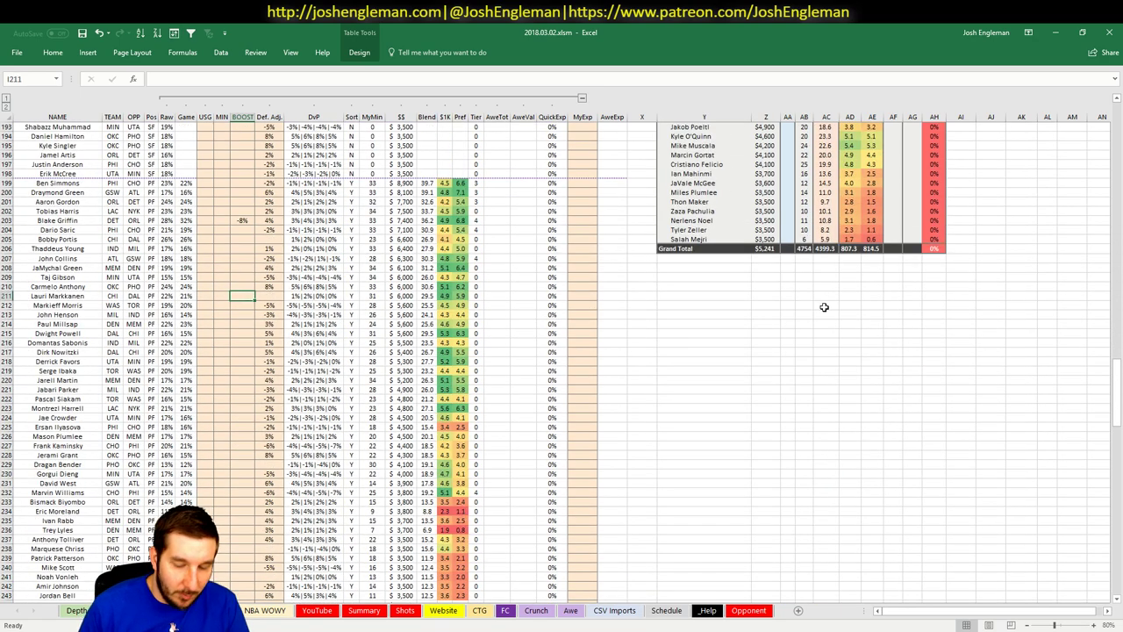
type("-4")
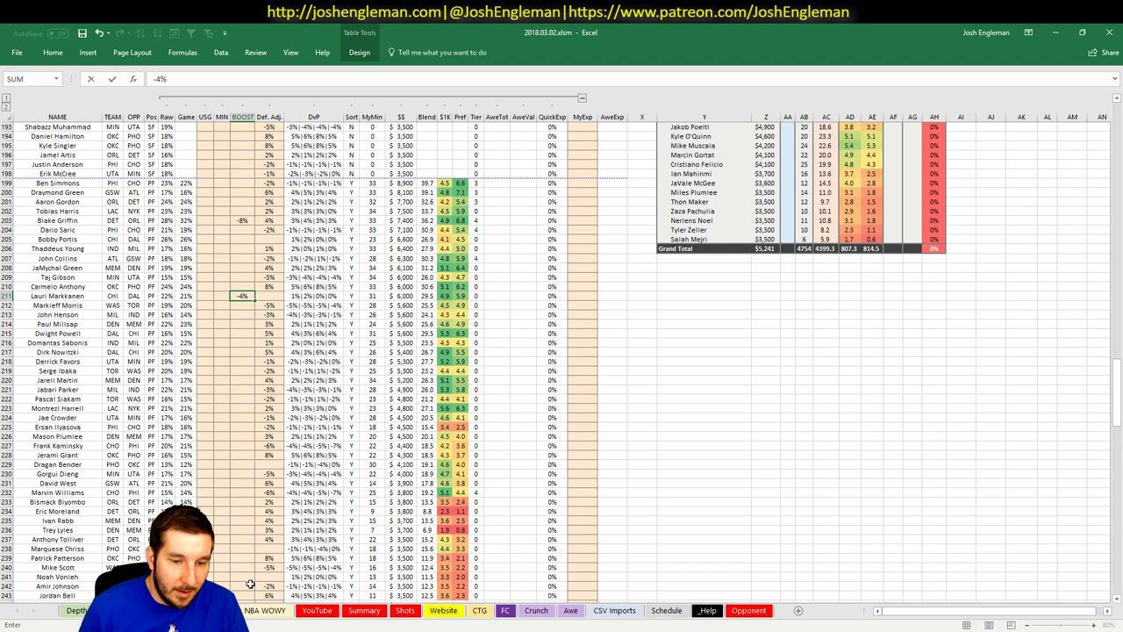
key("Return")
left_click(319, 611)
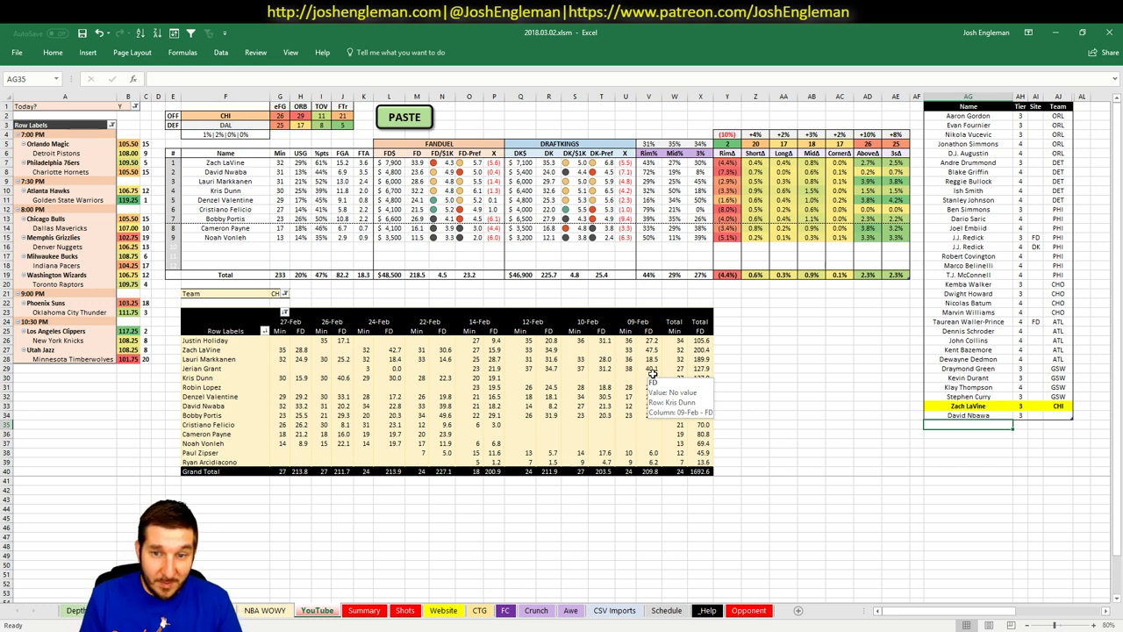
- Correct the name David Nbawa to David Nwaba in the picks table
left_click(560, 358)
left_click(987, 425)
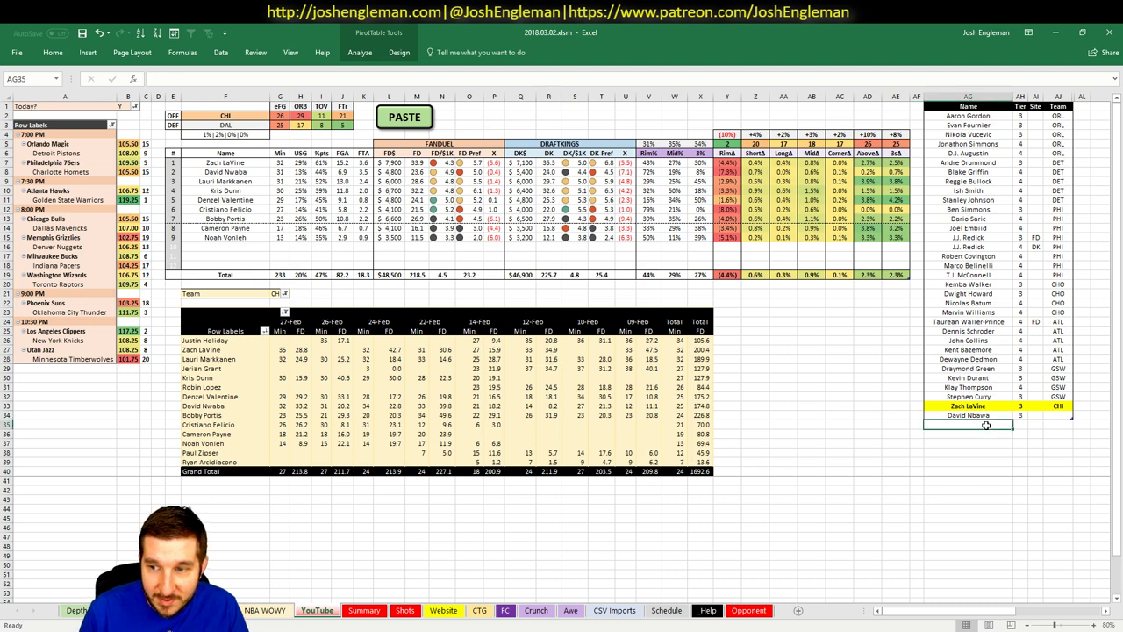
left_click(985, 416)
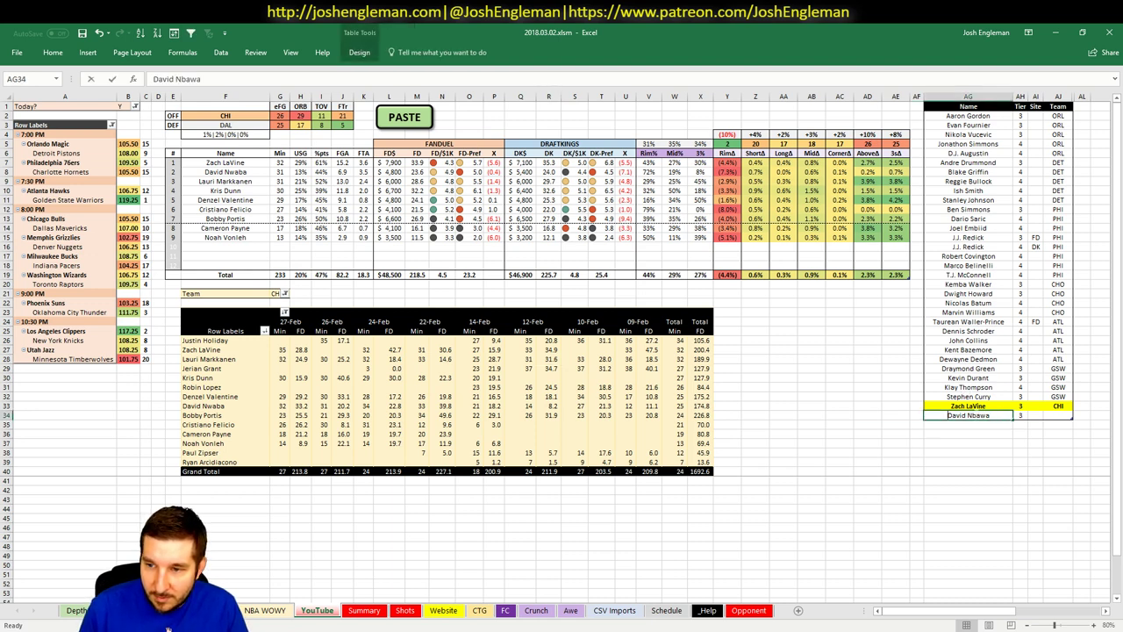
double_click(983, 416)
double_click(979, 416)
type("Nwab")
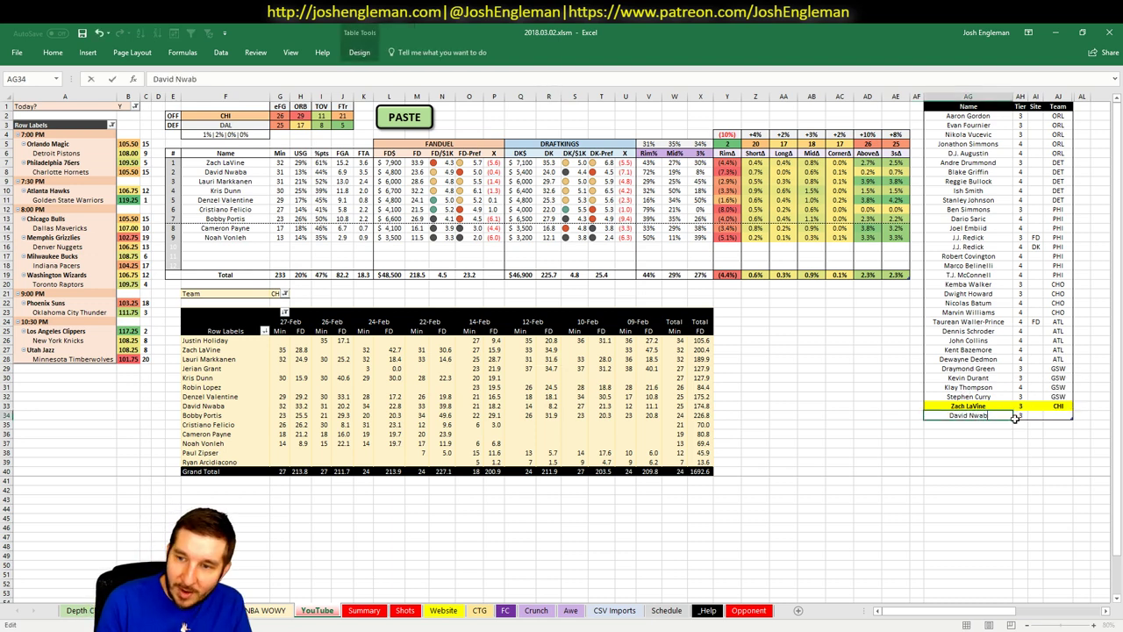
type("a")
key("Return")
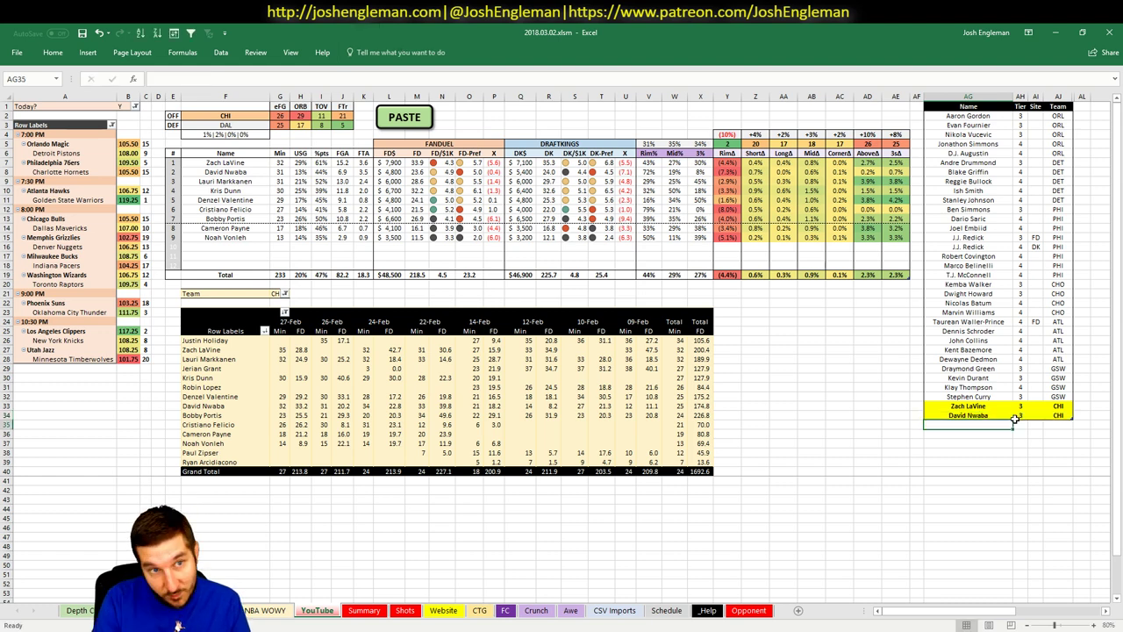
- Add Lauri Markkanen with tier 4 below David Nwaba in the picks table
type("La")
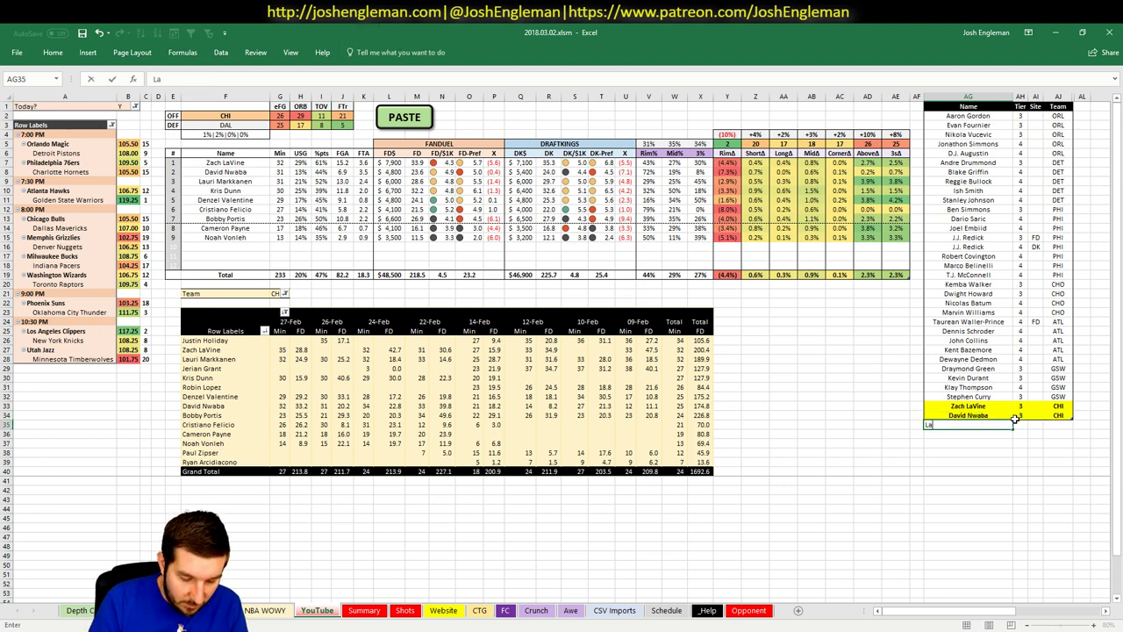
type("uri Markkanen")
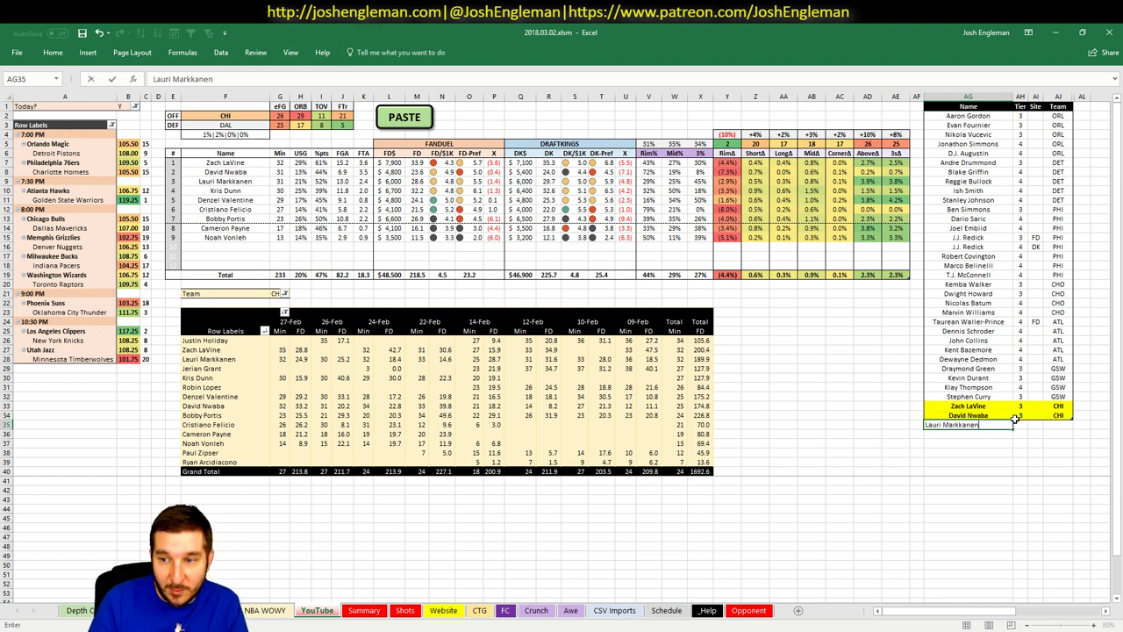
key("Tab")
key("Return")
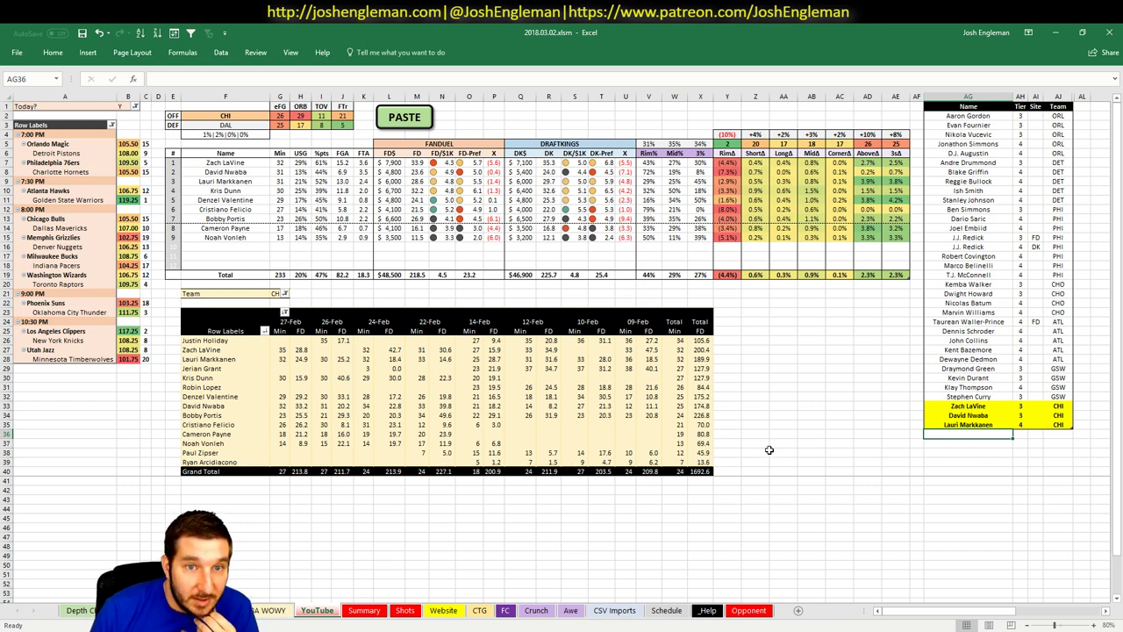
left_click(345, 378)
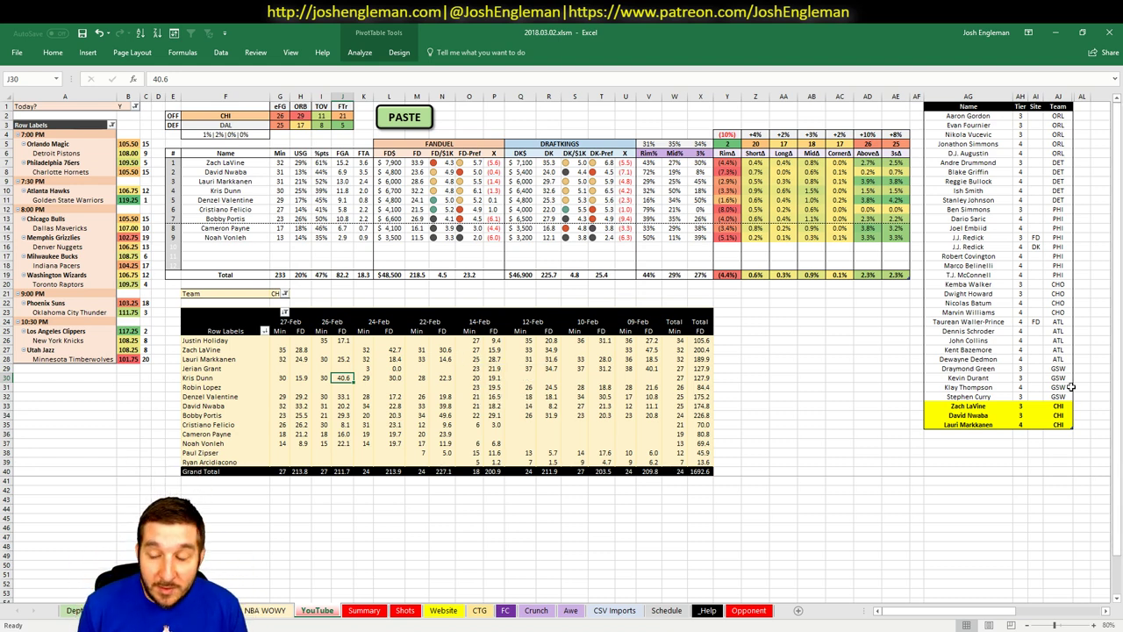
left_click(990, 435)
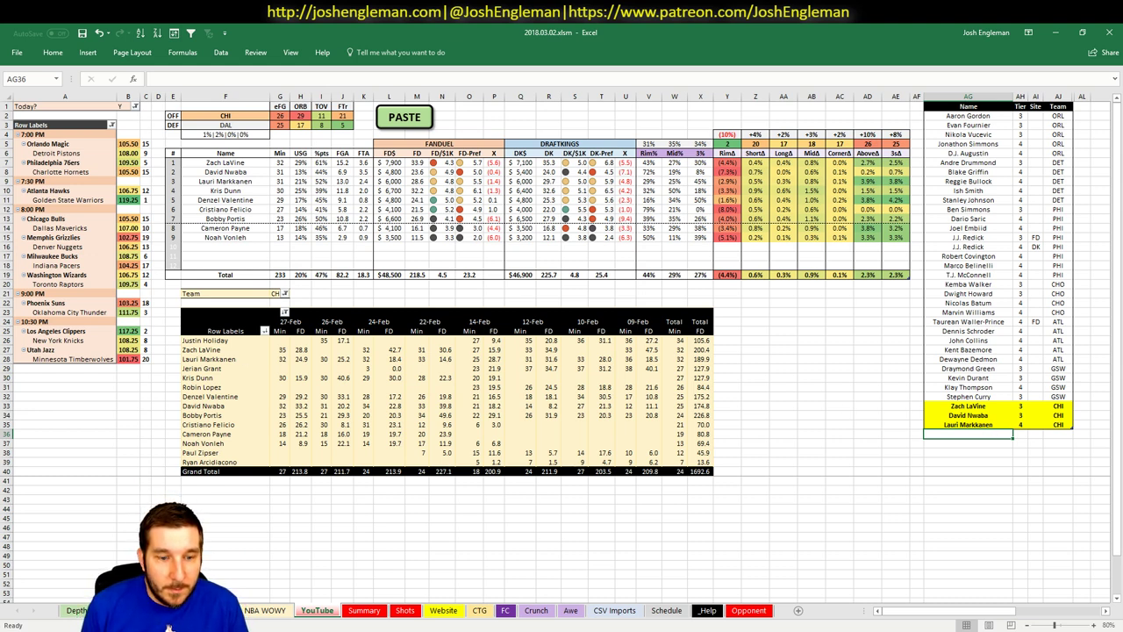
- Review Kris Dunn's projection row among the point guards on the Summary sheet and check the player projection sheet
left_click(363, 610)
left_click(363, 408)
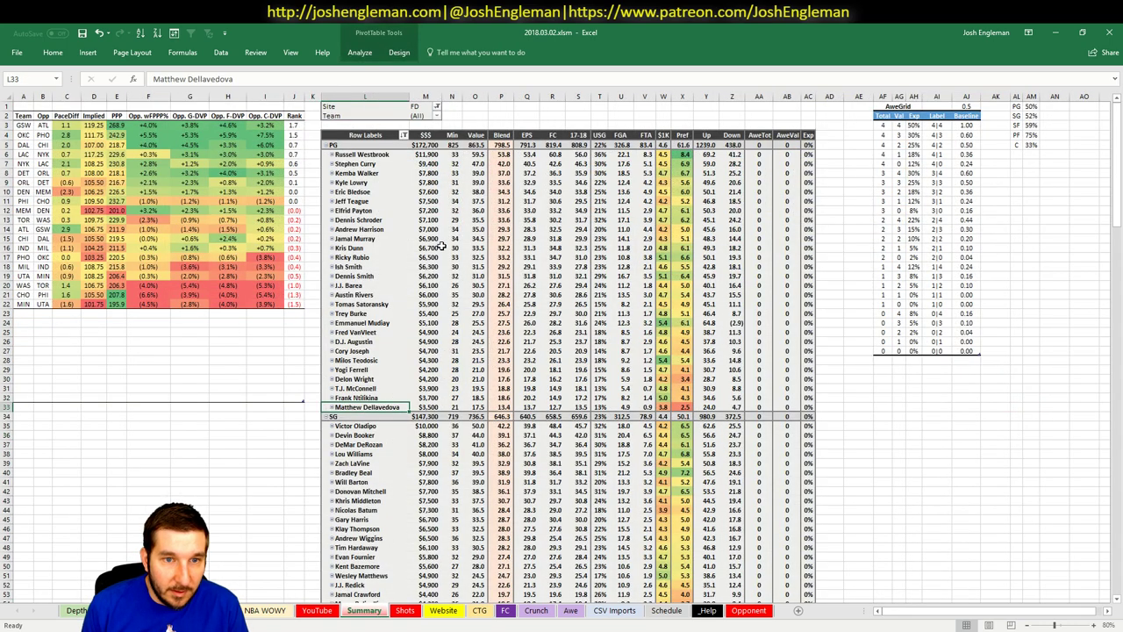
left_click_drag(384, 249, 553, 250)
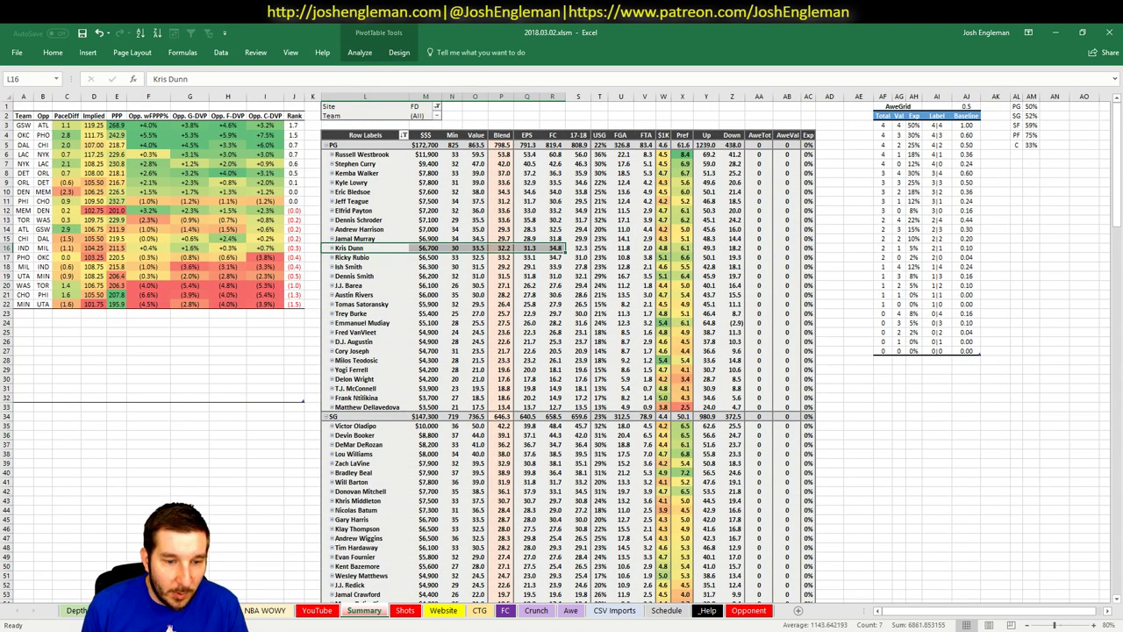
left_click(286, 611)
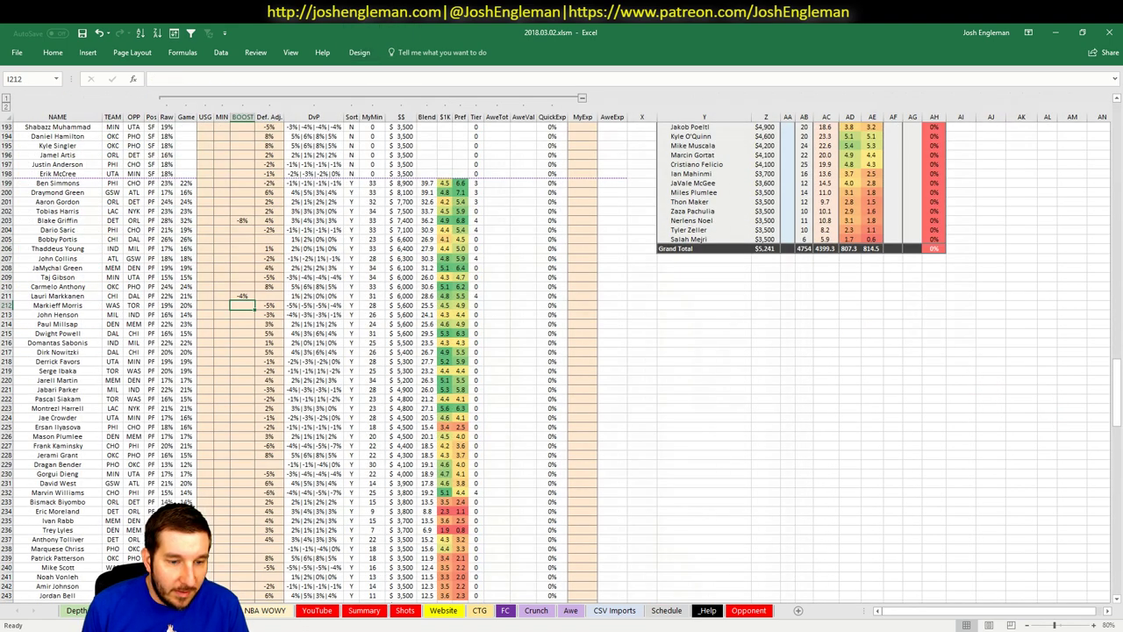
key("ctrl+Page_Up")
- Add Kris Dunn to the end of the player shortlist on the YouTube sheet with tier 3
left_click(317, 610)
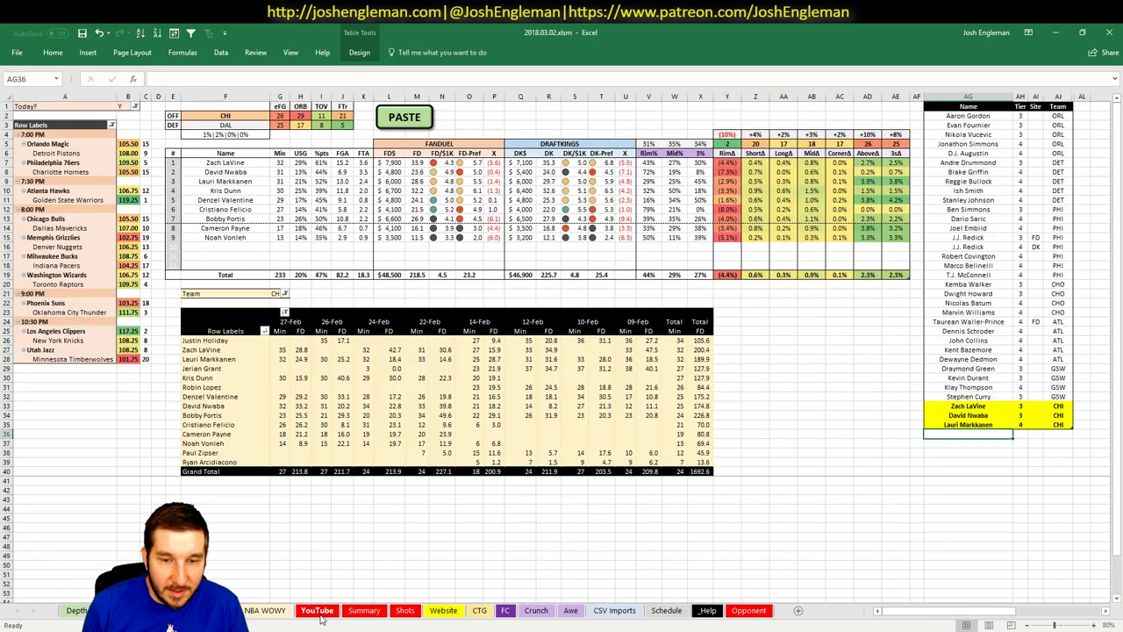
type("Kris Dunn")
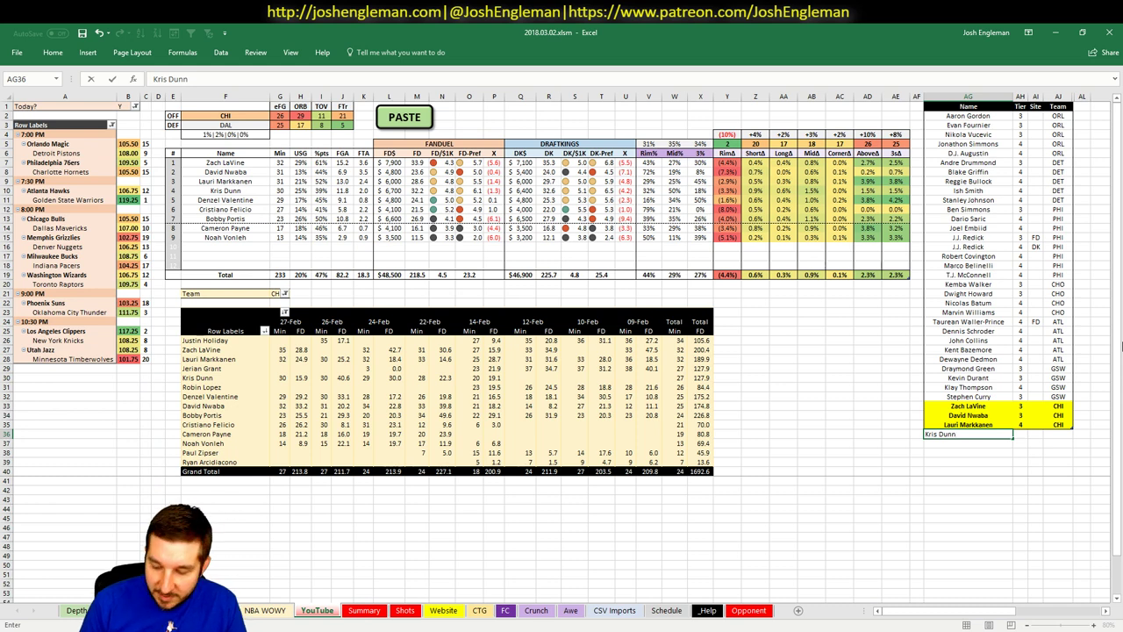
key("Return")
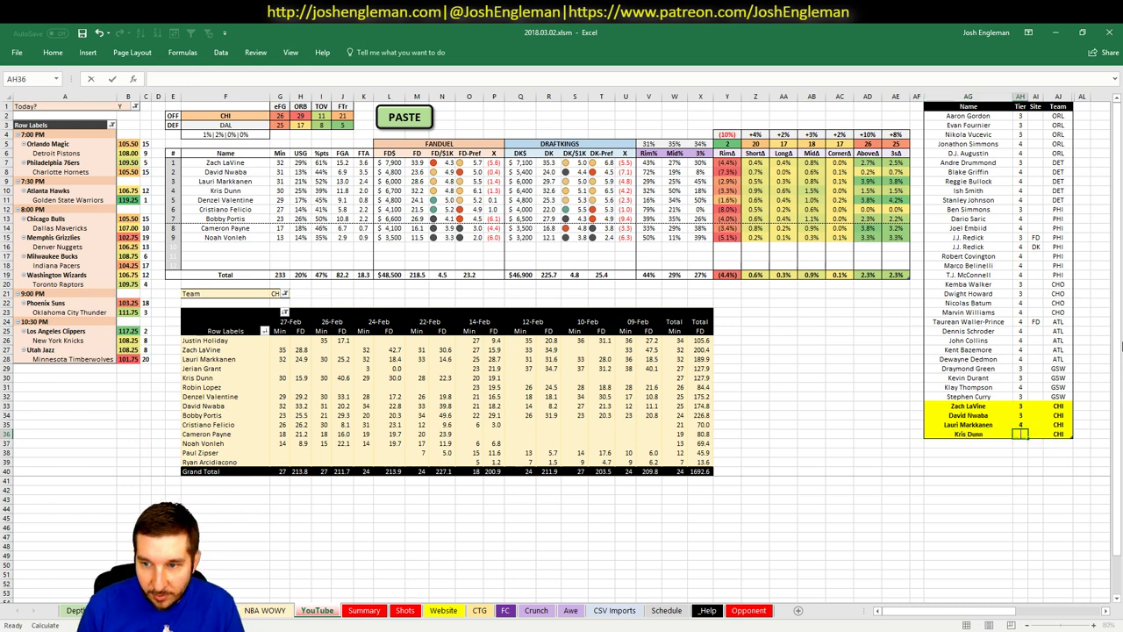
- Compare Ricky Rubio with the other point guards on the Summary sheet, check the projection sheets, and return to the YouTube sheet
left_click(373, 613)
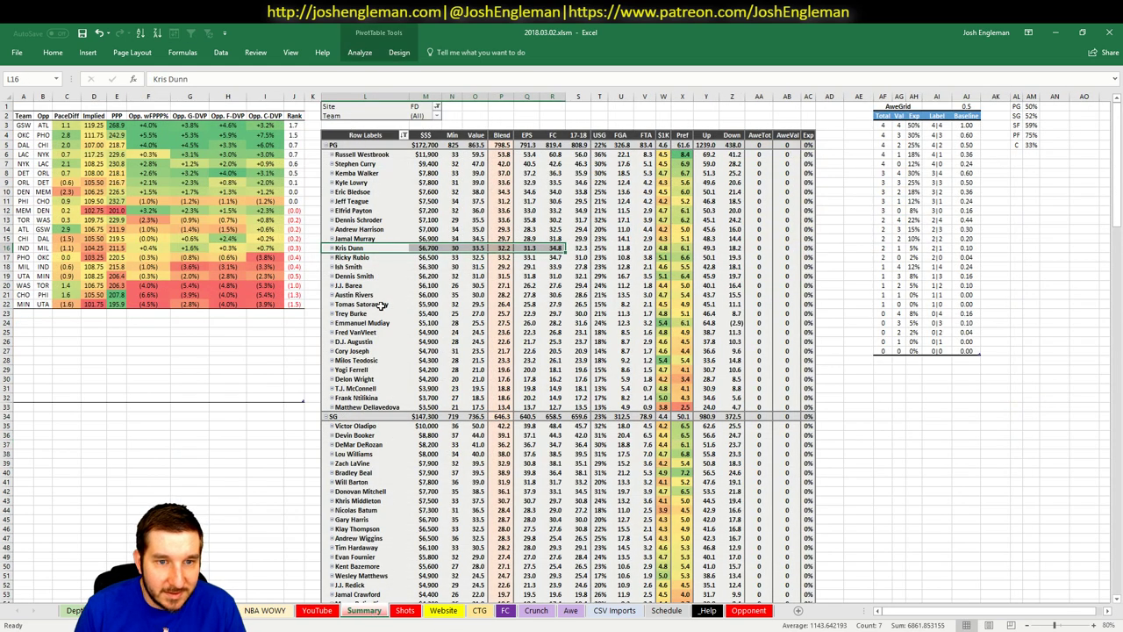
left_click(375, 258)
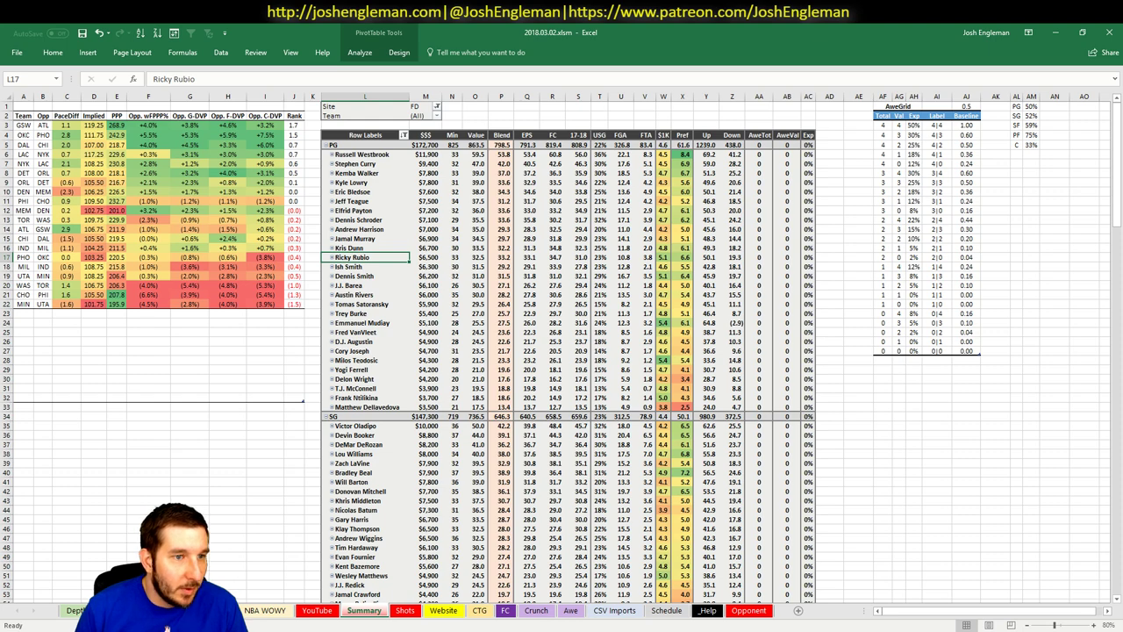
key("ctrl+Page_Up")
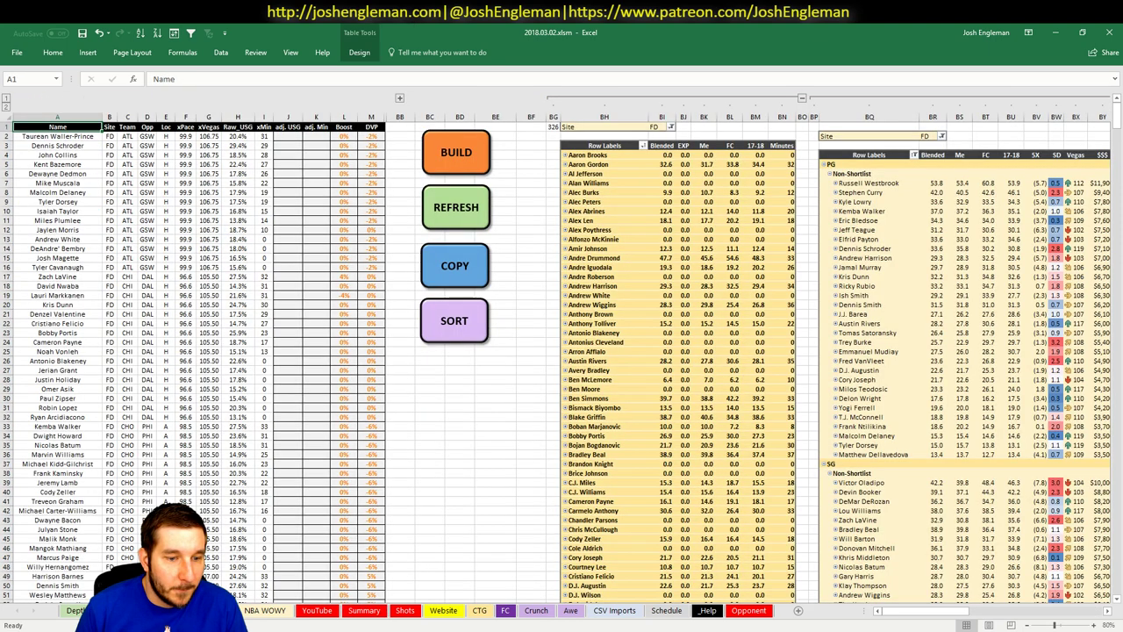
key("ctrl+Page_Up")
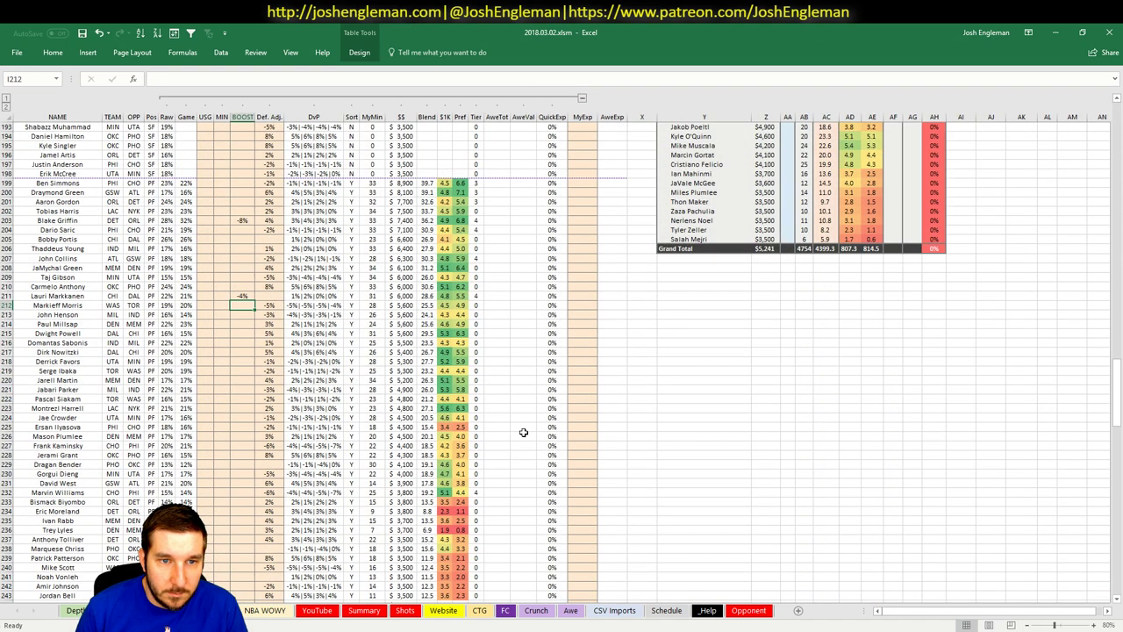
left_click(318, 610)
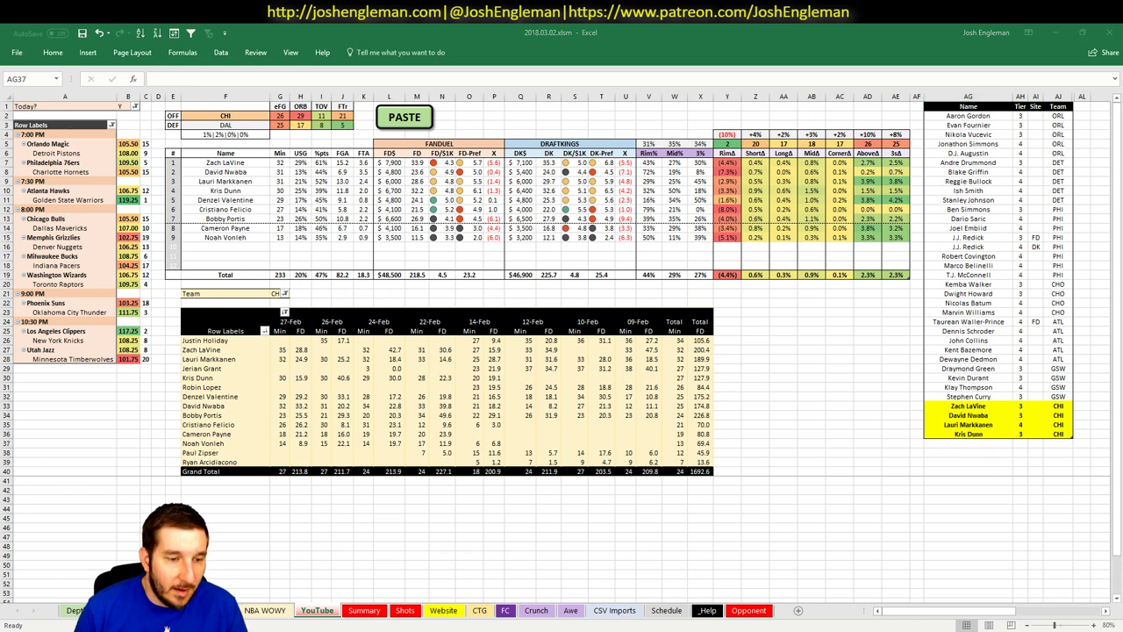
- Switch to FantasyCruncher in the browser, examine Denzel Valentine's game log, and return to the Excel workbook
key("alt+Tab")
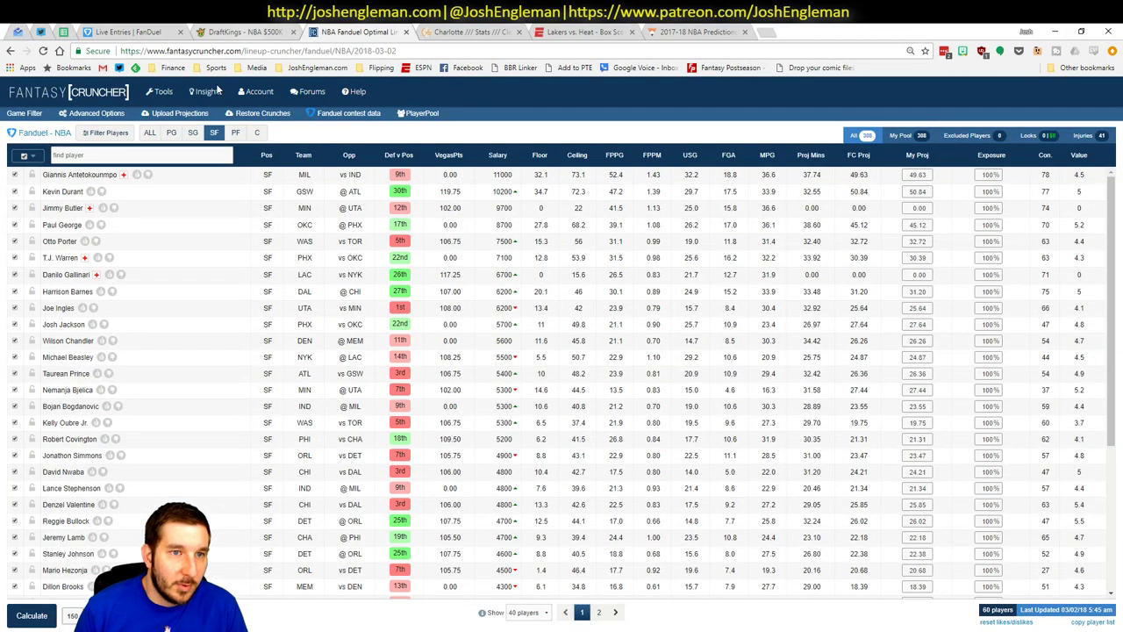
left_click(90, 507)
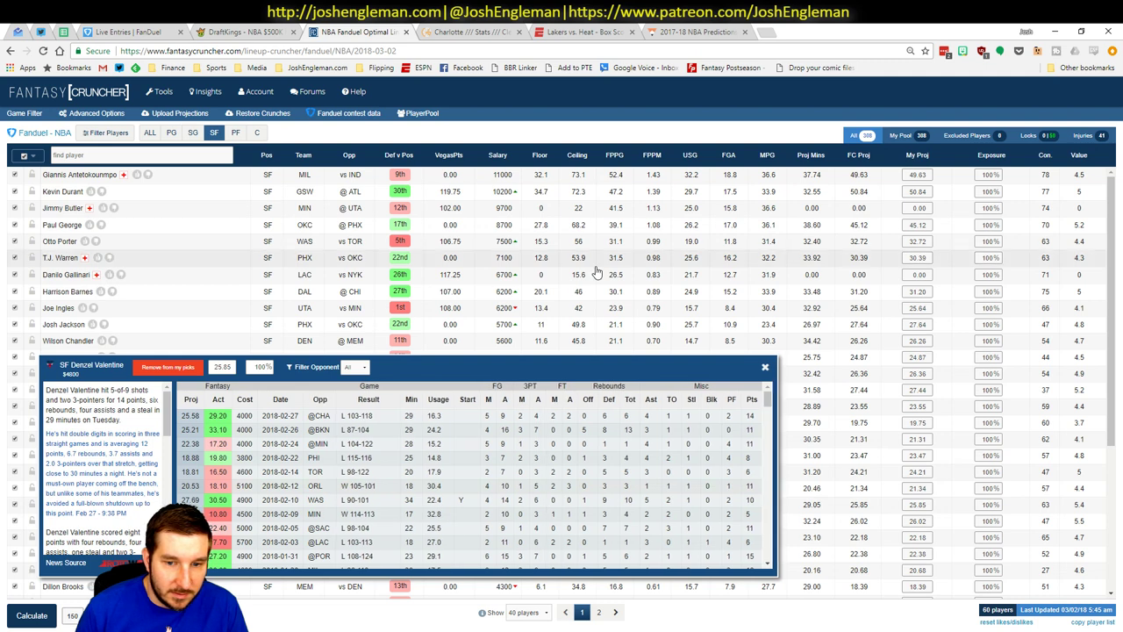
left_click(765, 368)
key("alt+Tab")
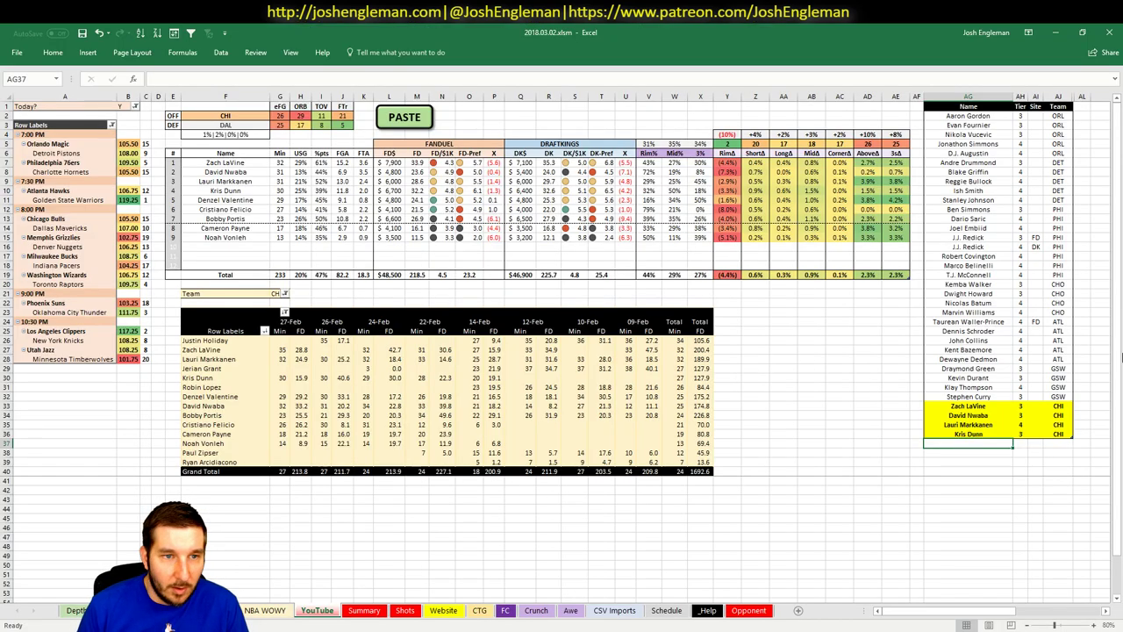
- Add Denzel Valentine to the player shortlist below Kris Dunn with tier 4
type("Denzel ")
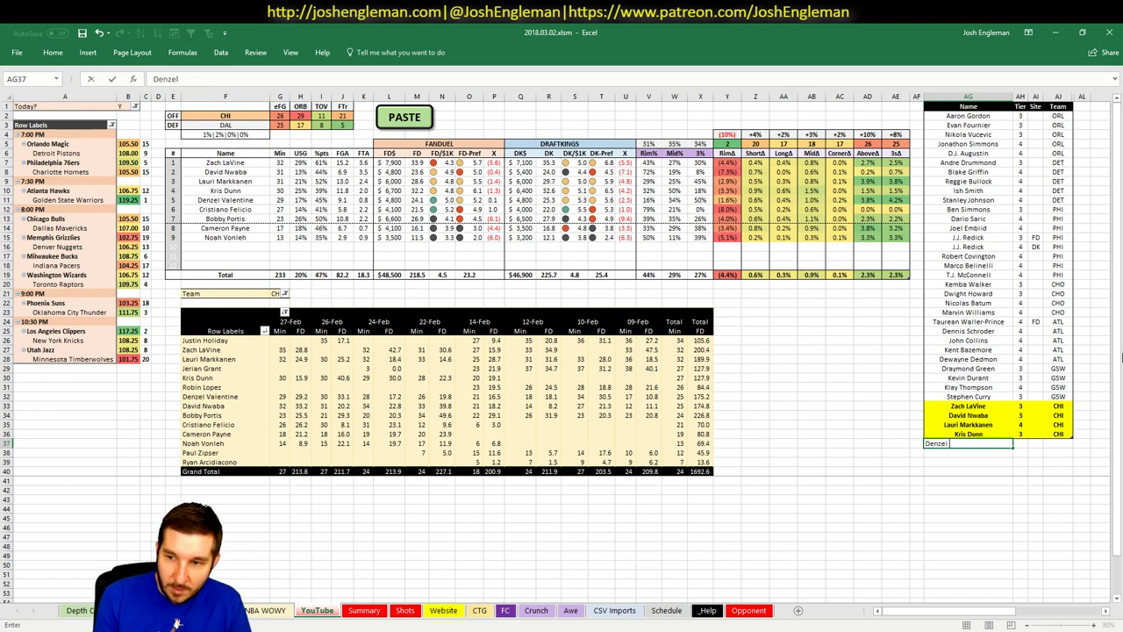
type("Valentine")
key("Tab")
type("4")
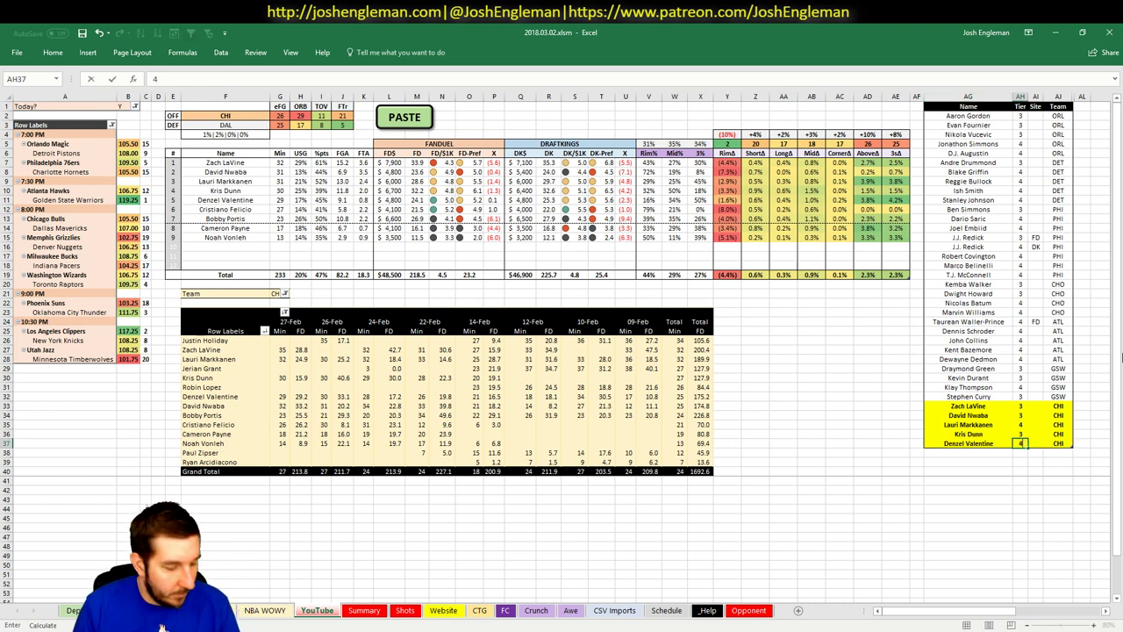
key("Return")
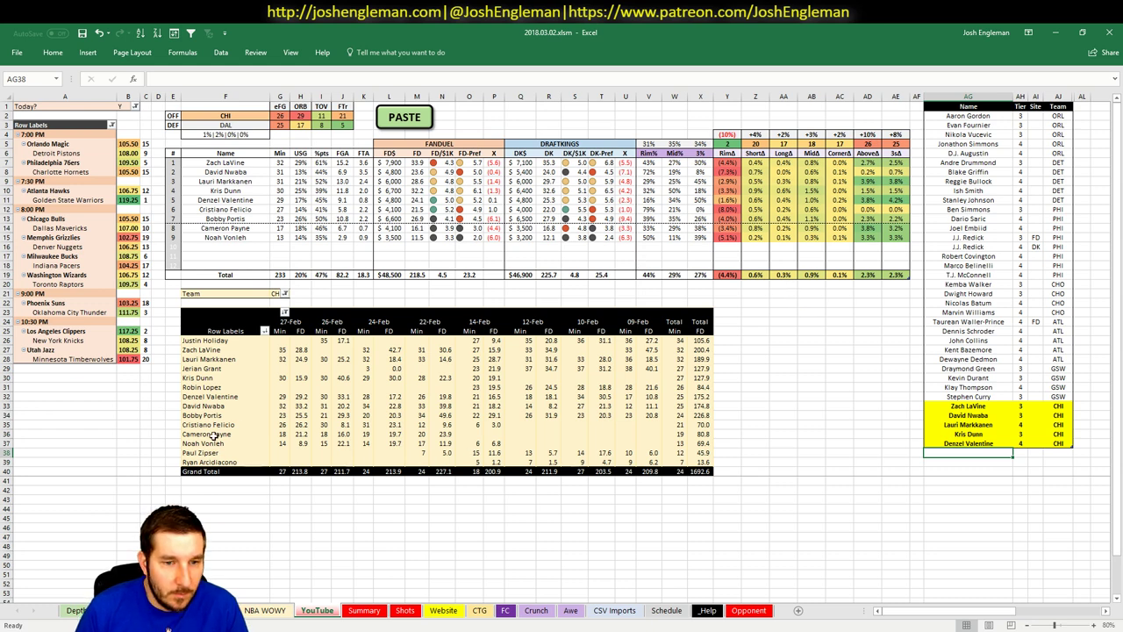
- Check Cristiano Felicio's 27-Feb score and add him to the player shortlist with tier 4
left_click(297, 424)
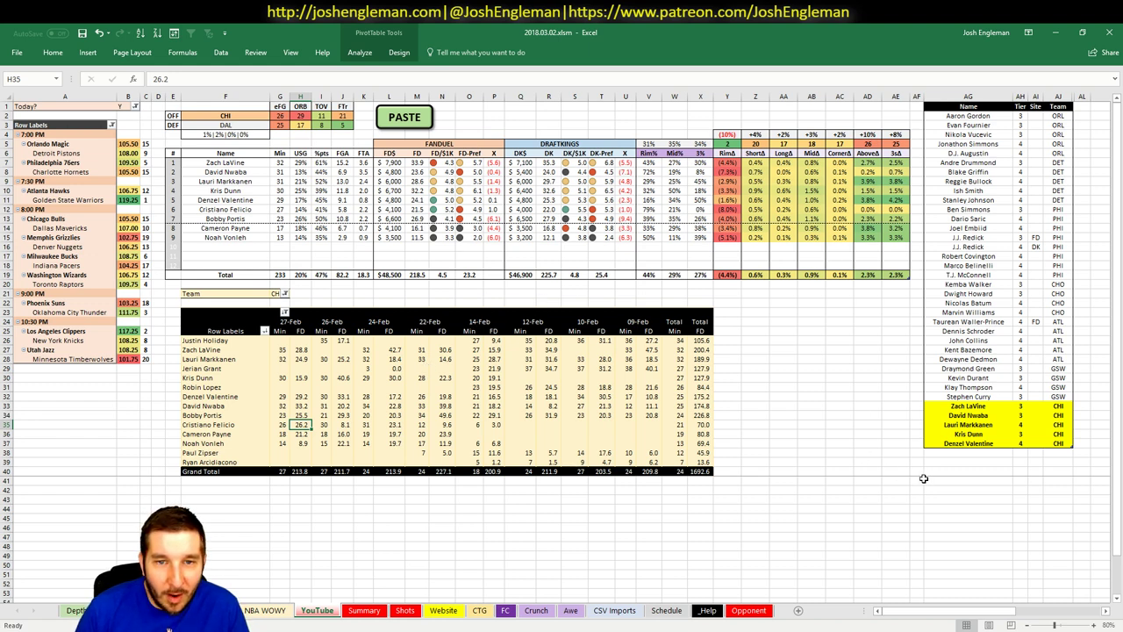
left_click(977, 453)
type("C")
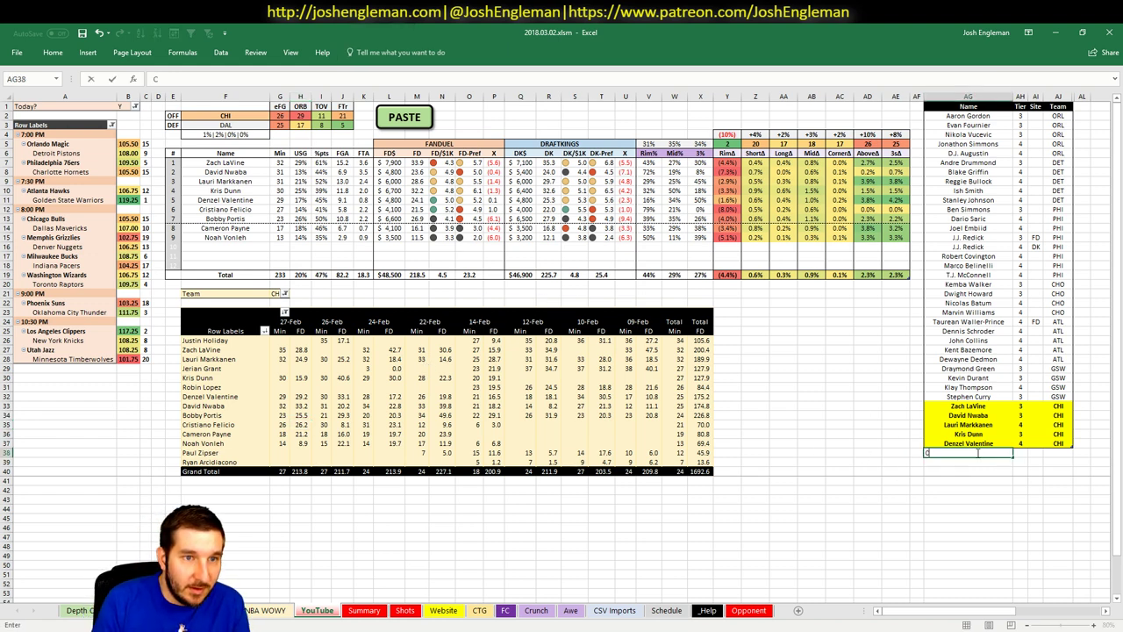
type("ristiano Felicio")
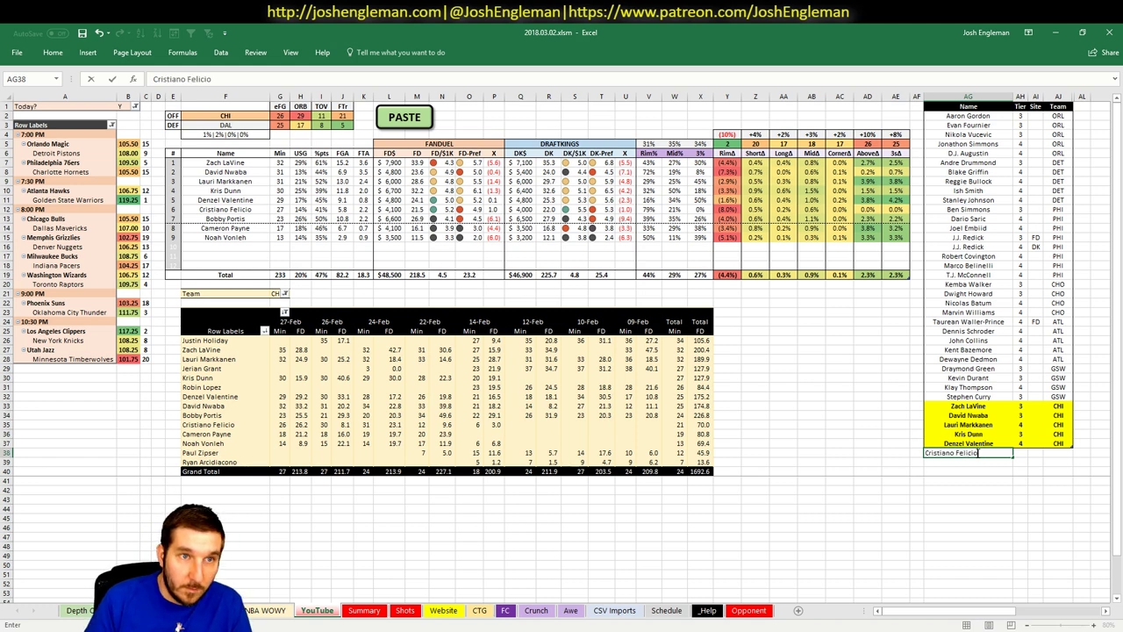
key("Return")
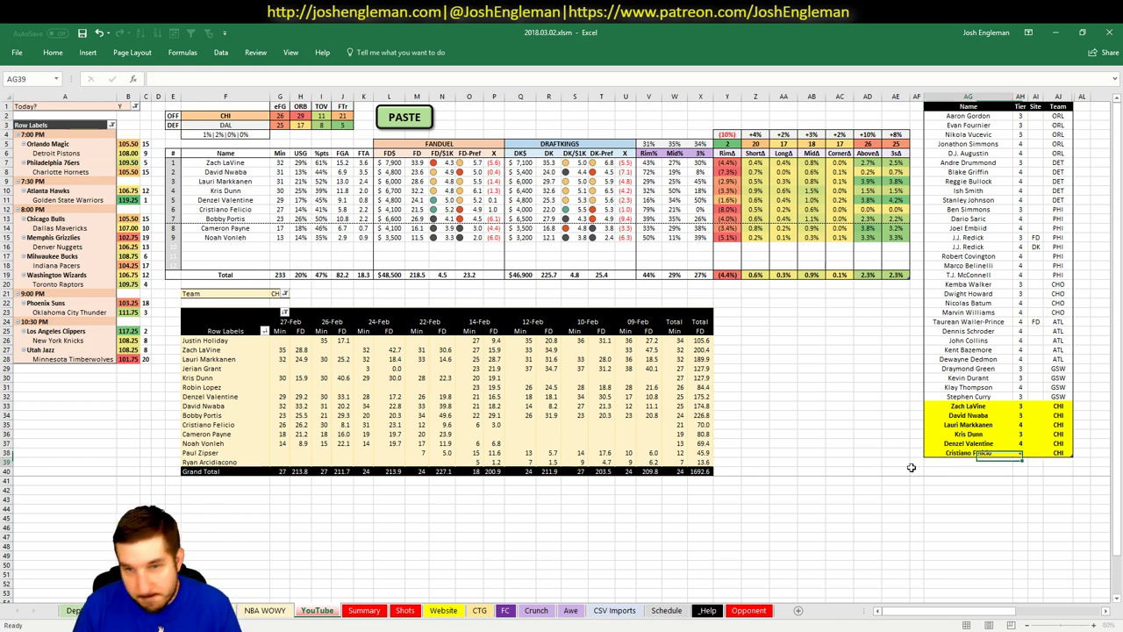
- Set the offensive team of the matchup table on the YouTube sheet to DAL
left_click(249, 115)
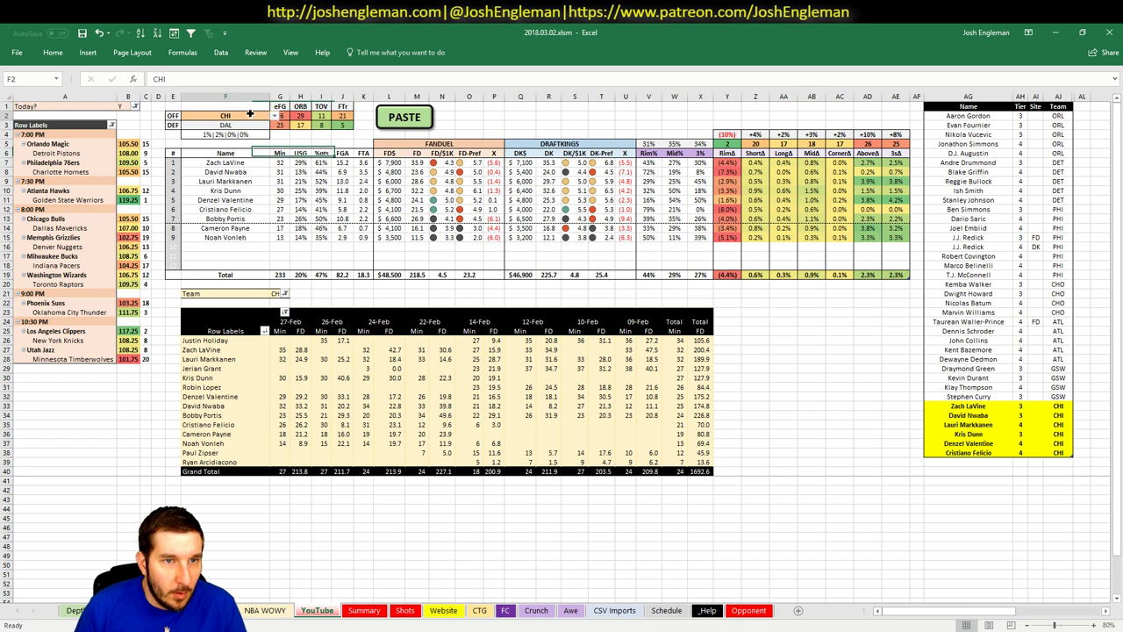
type("DAL")
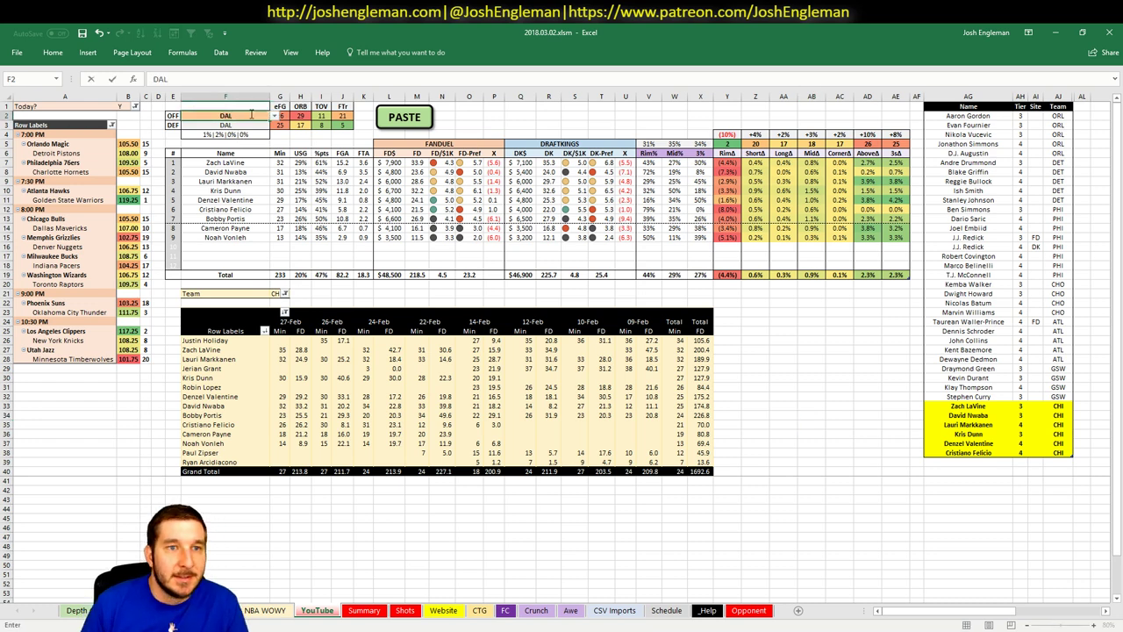
key("Return")
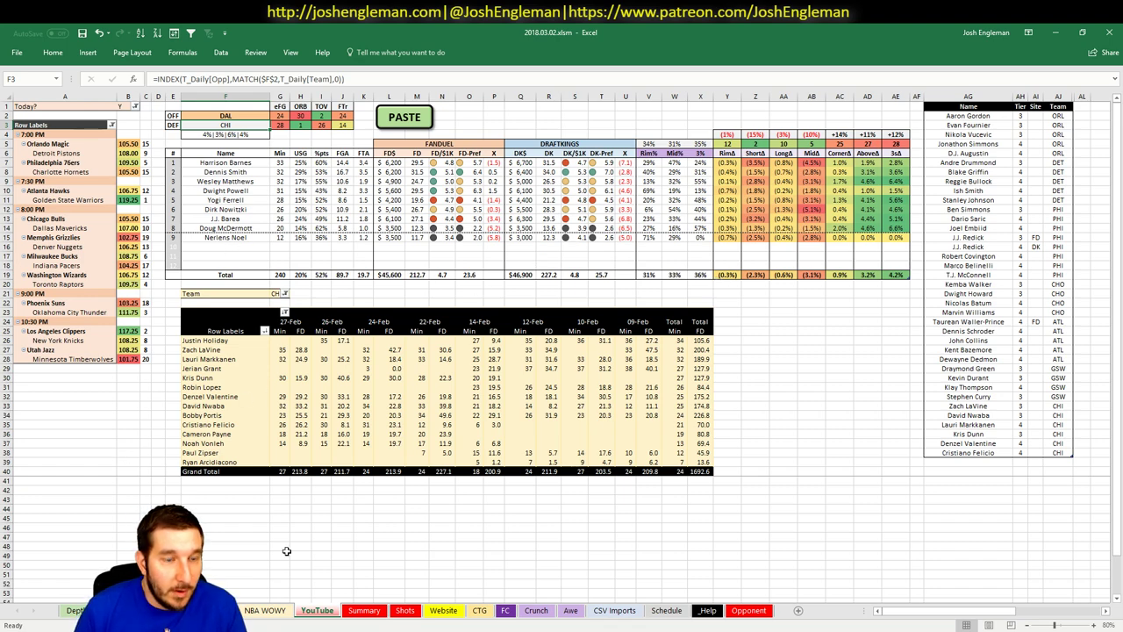
left_click(364, 610)
left_click(318, 610)
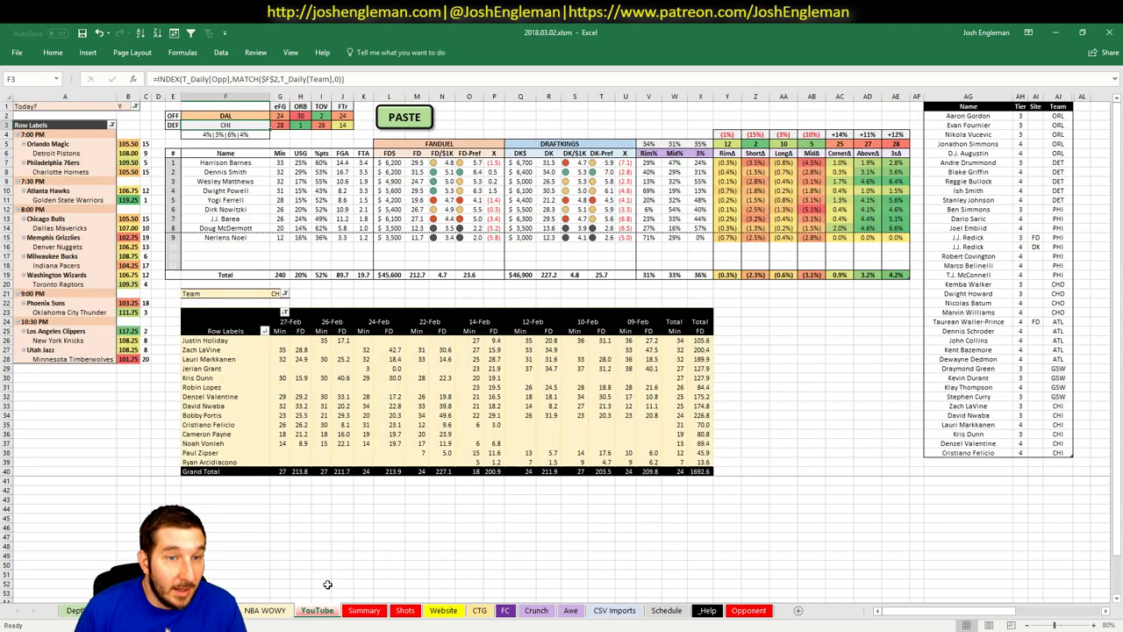
- Filter the recent game log pivot table by team DAL
left_click(441, 293)
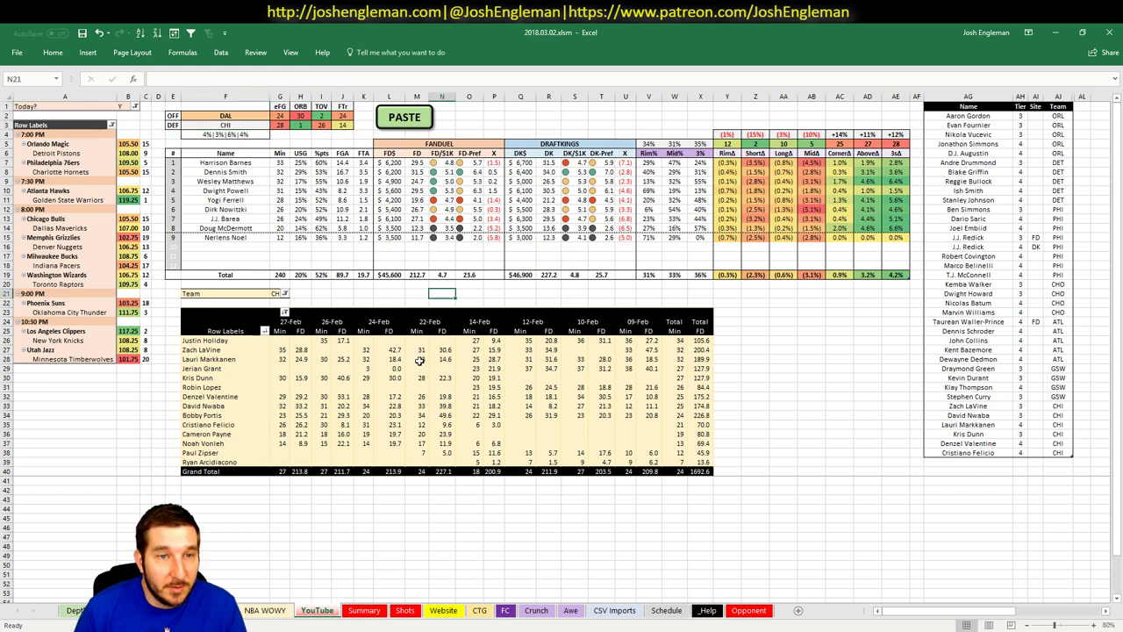
left_click(276, 294)
type("DAL")
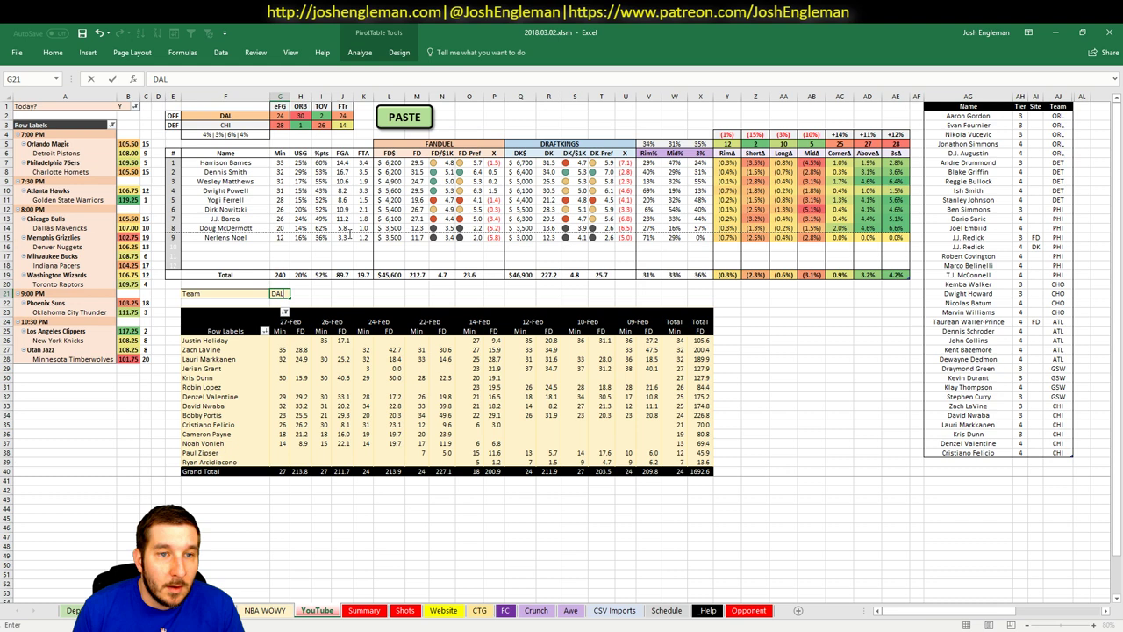
key("Return")
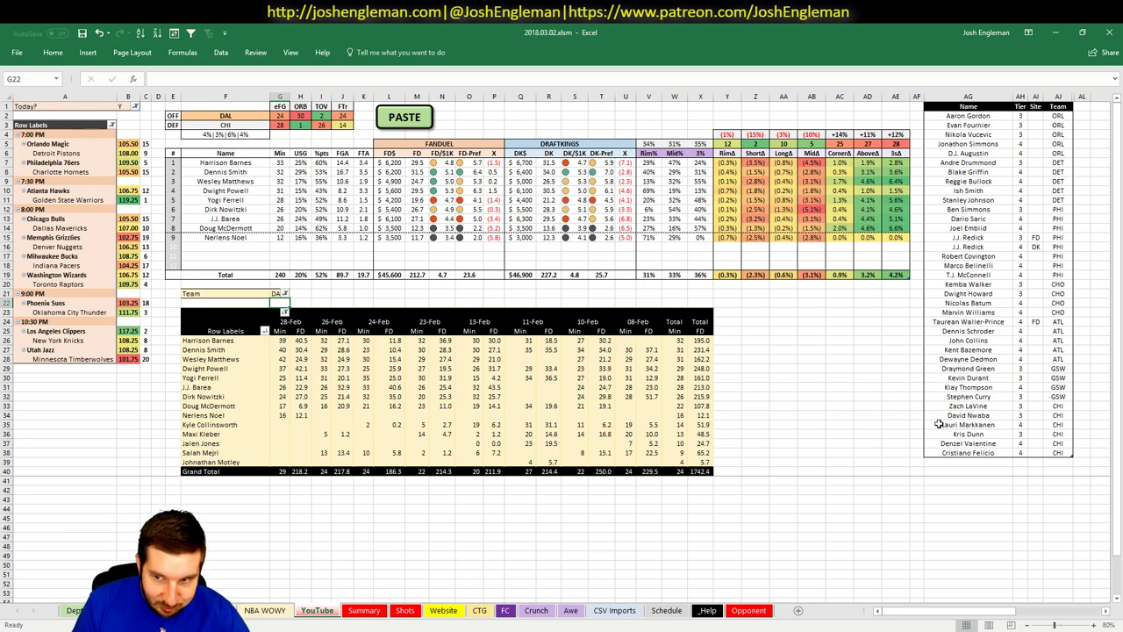
- Check Harrison Barnes's 28-Feb score and add him to the player shortlist with tier 2 and site FD
left_click(957, 464)
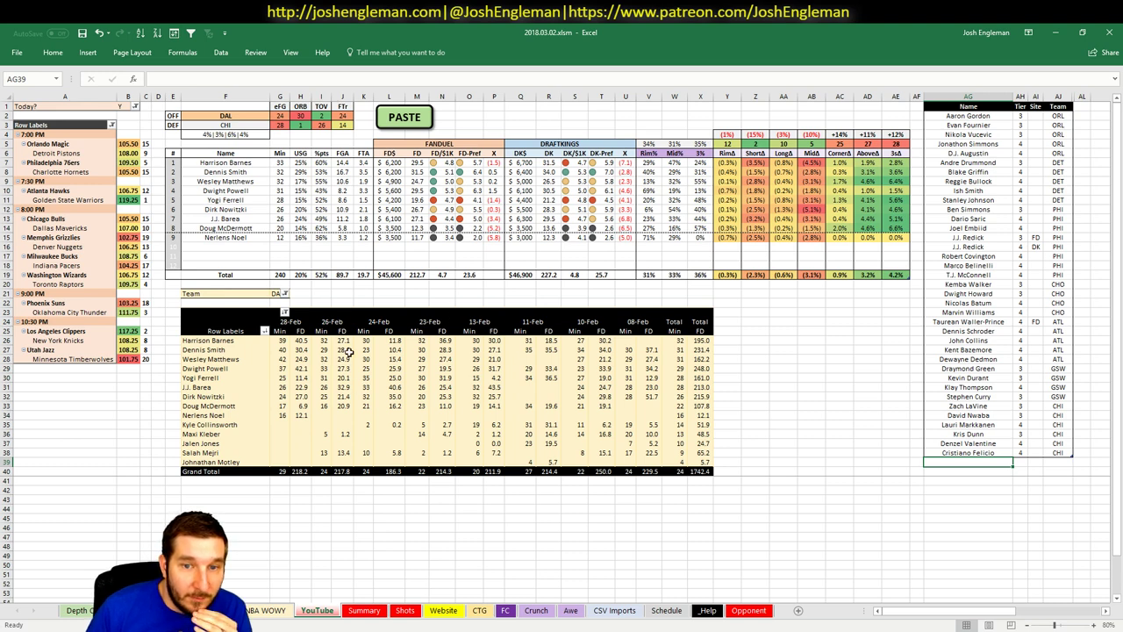
left_click(296, 341)
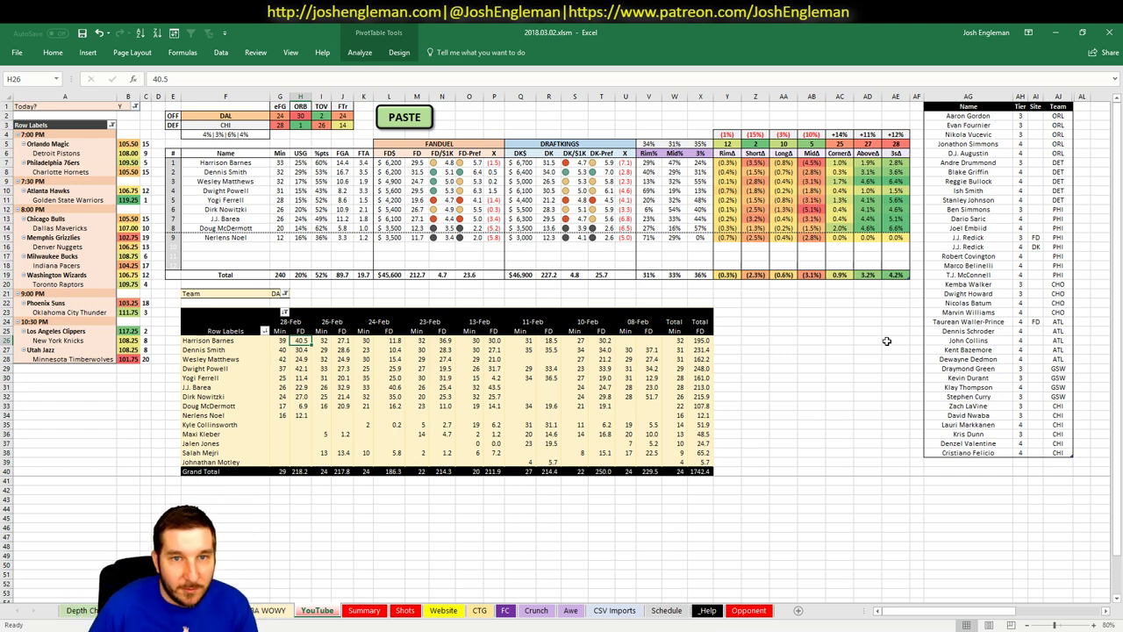
left_click(998, 462)
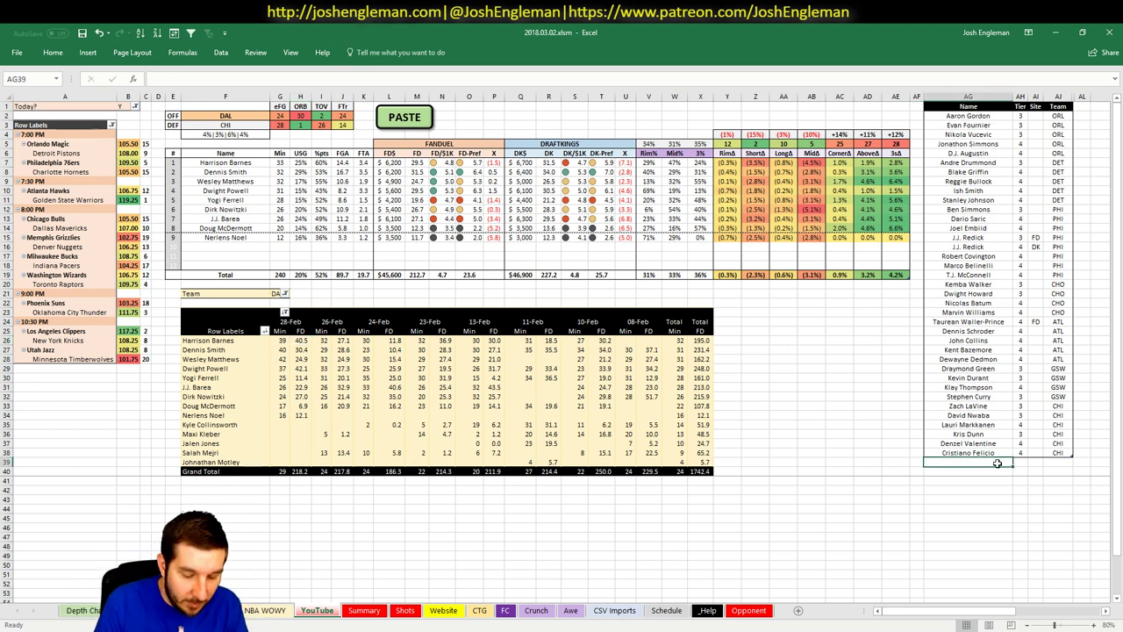
type("Harrison Barnes")
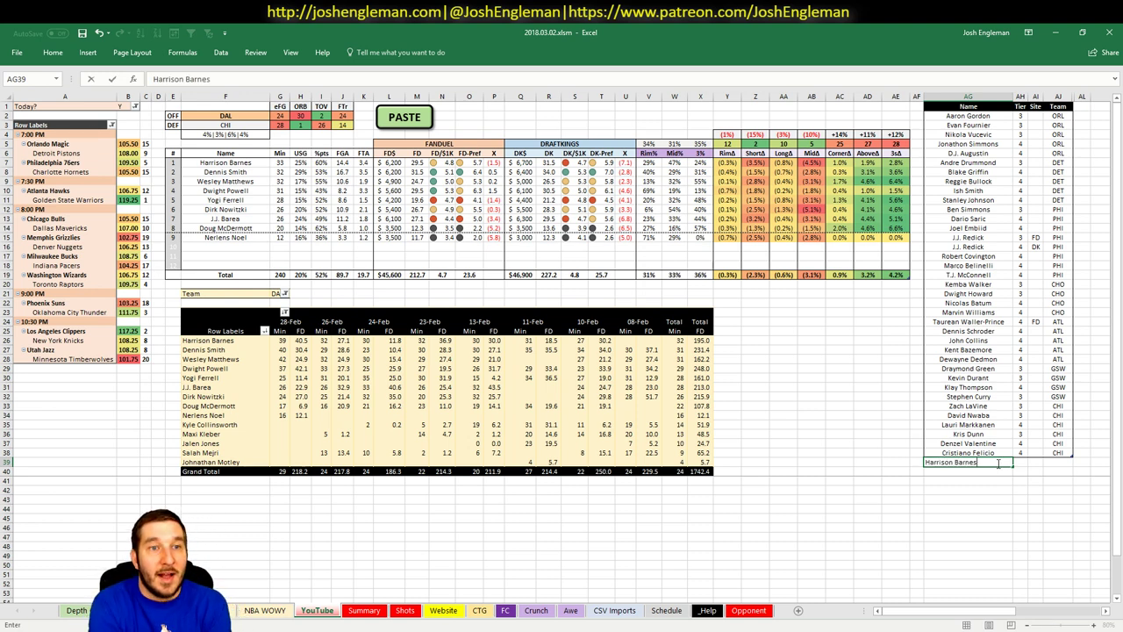
key("Tab")
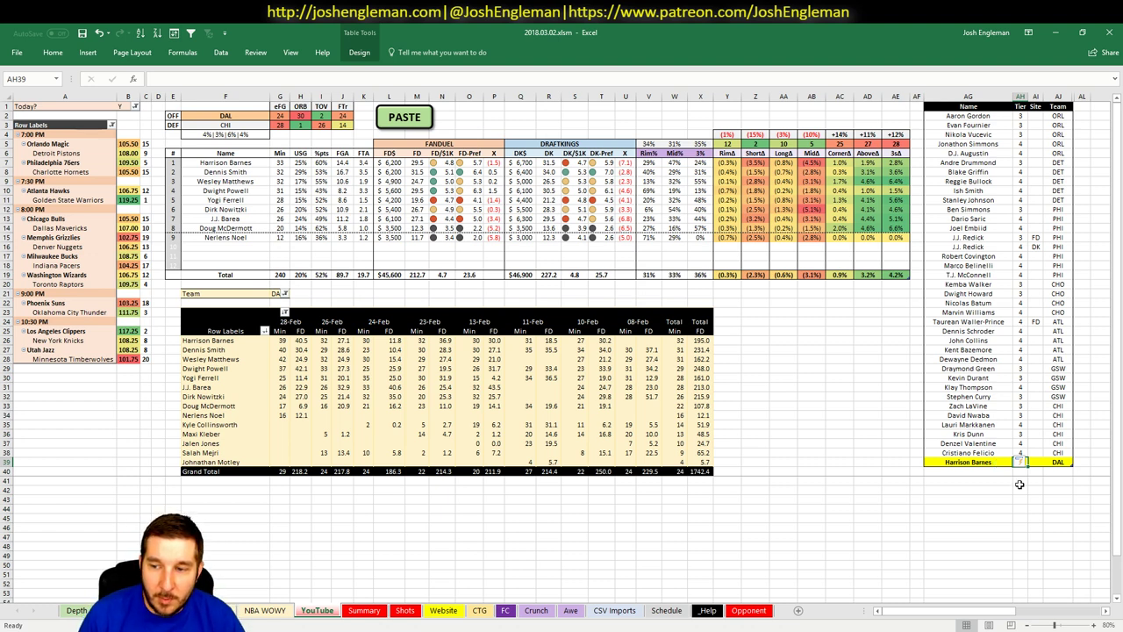
left_click(915, 462)
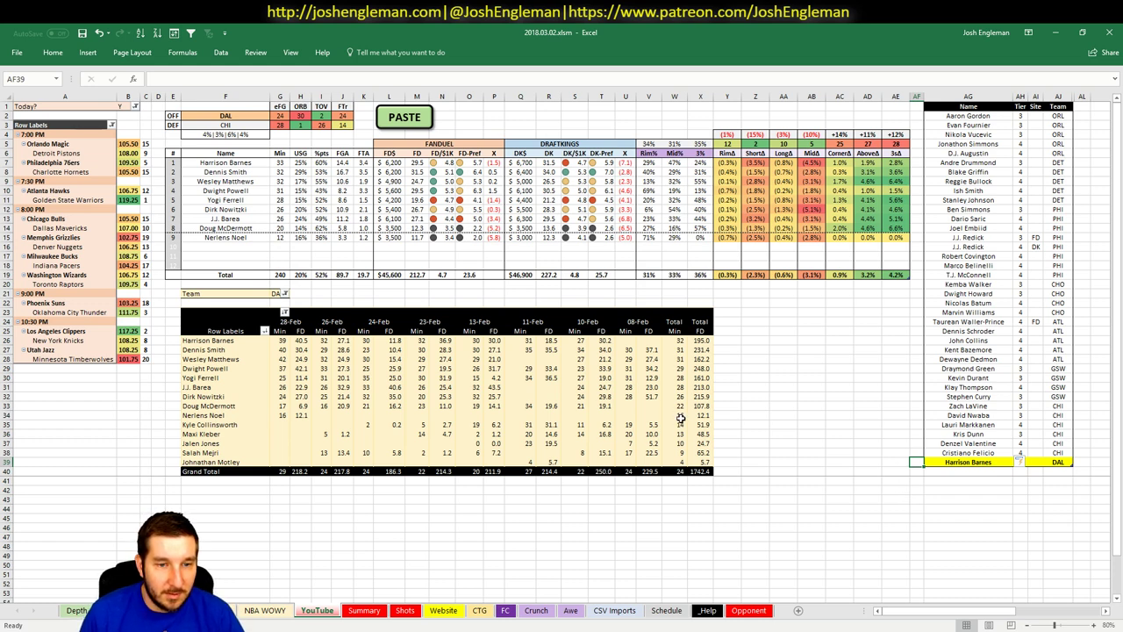
left_click(1001, 463)
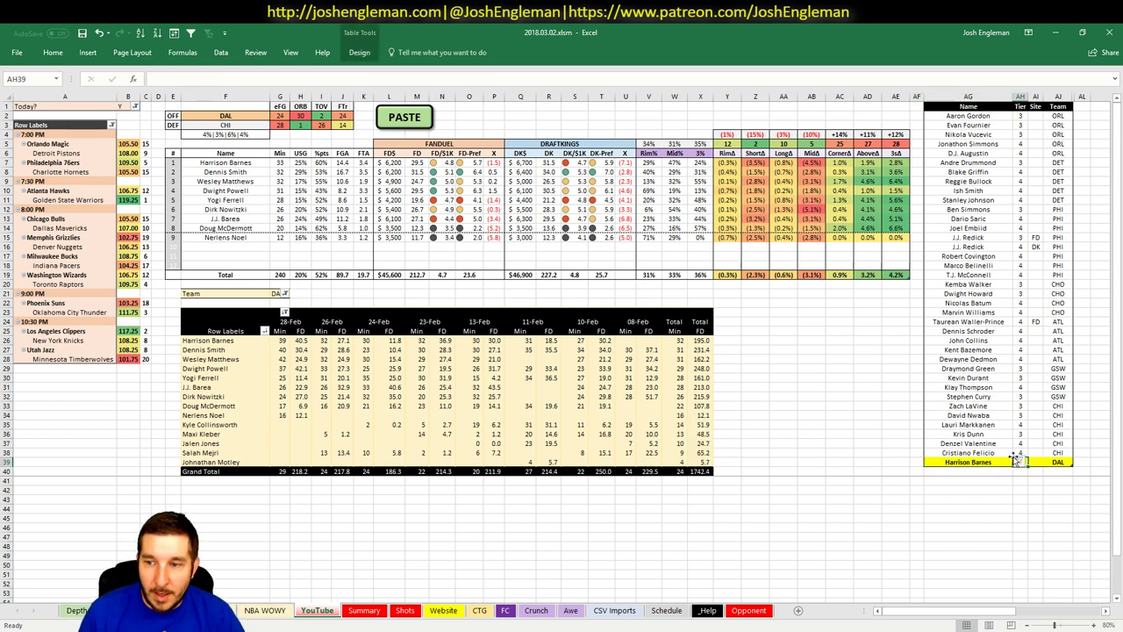
left_click(1016, 462)
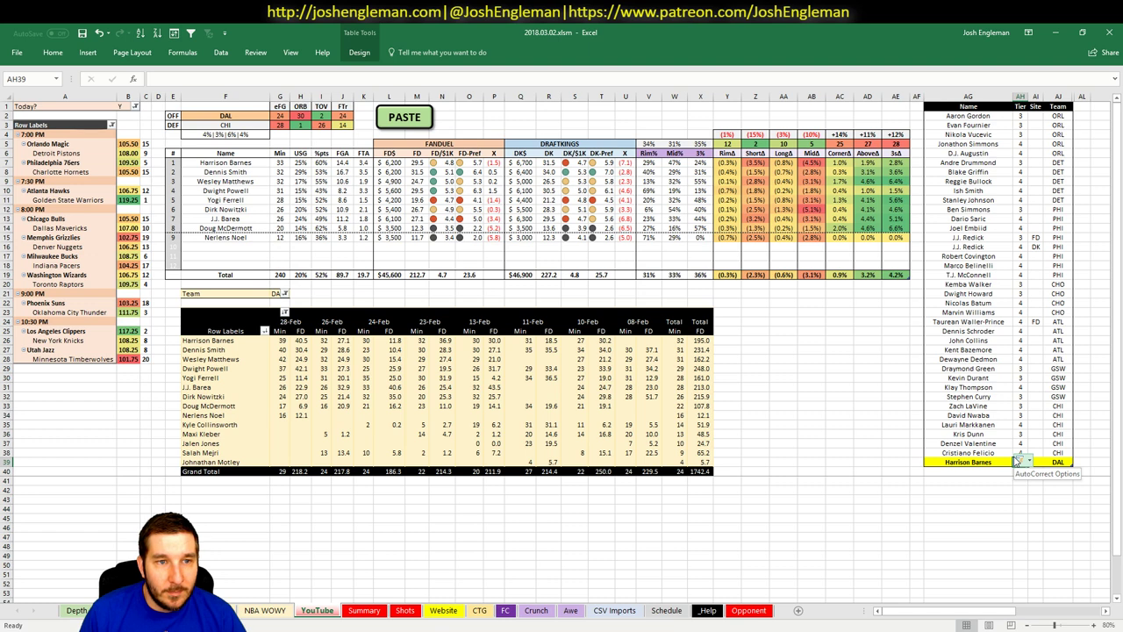
type("2")
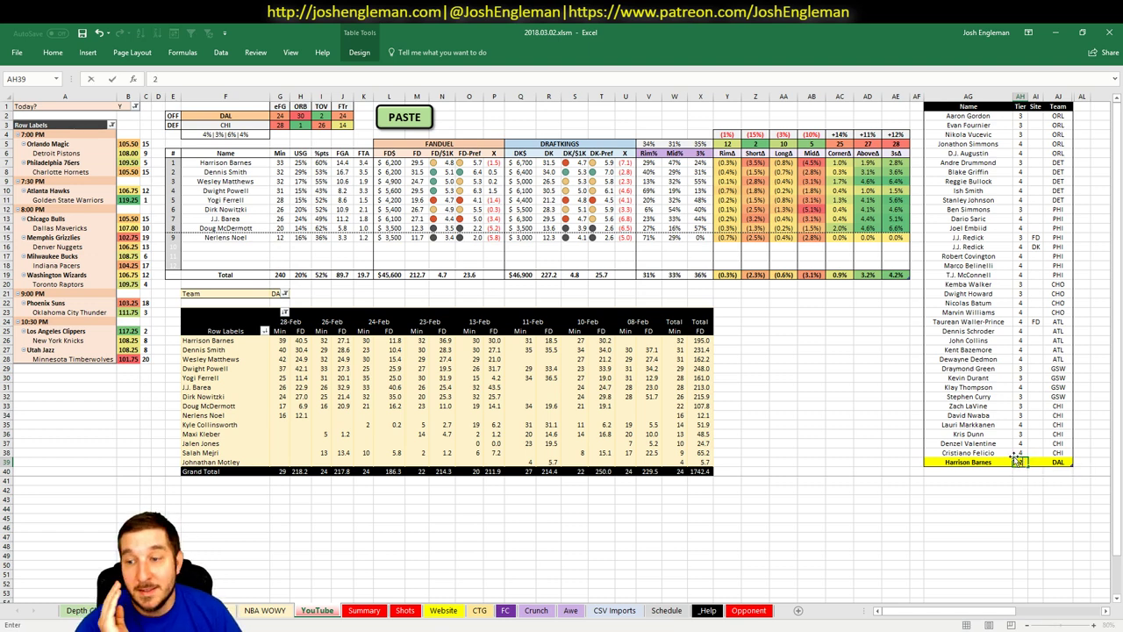
key("Tab")
type("FD")
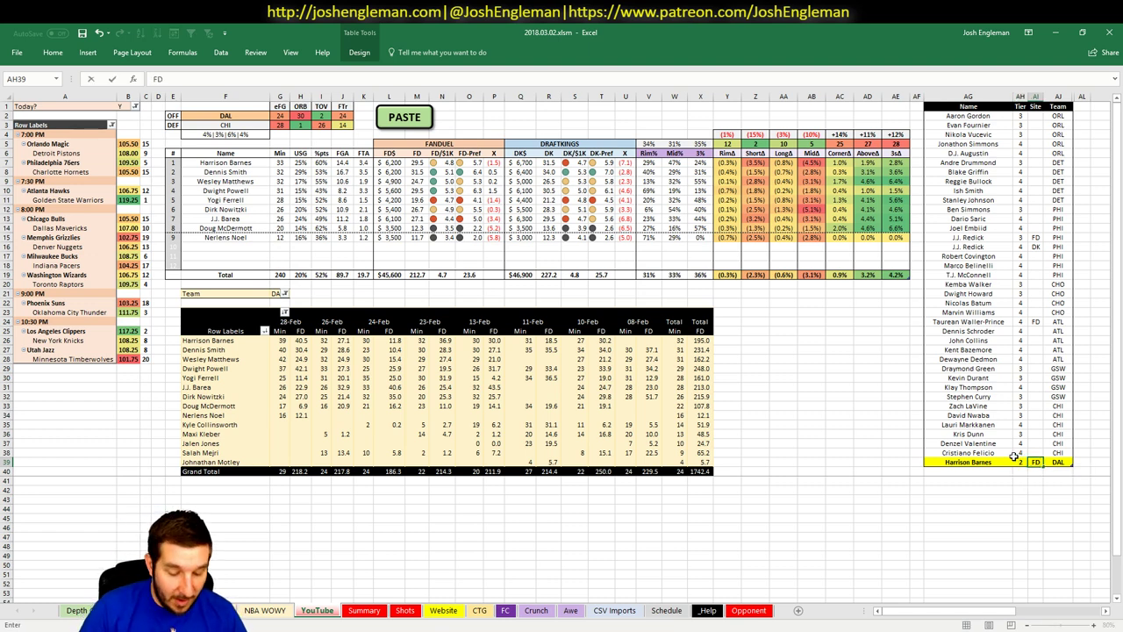
key("Return")
- Add a second Harrison Barnes row to the player shortlist with tier 3 and site DK
type("Harrison Barnes")
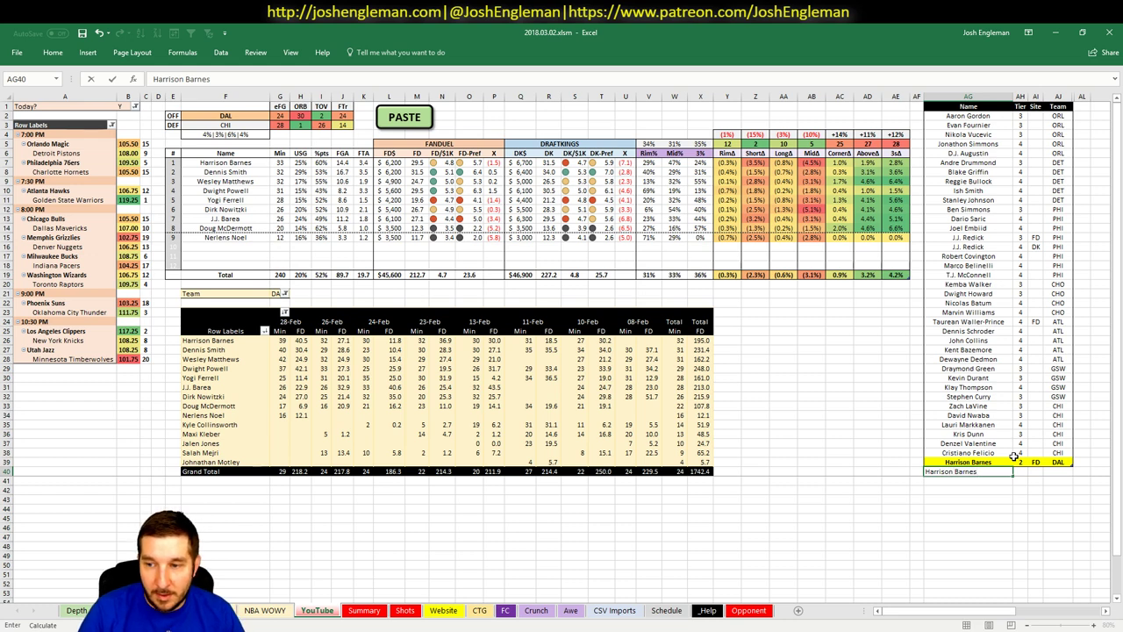
key("Tab")
type("3")
key("Tab")
type("DK")
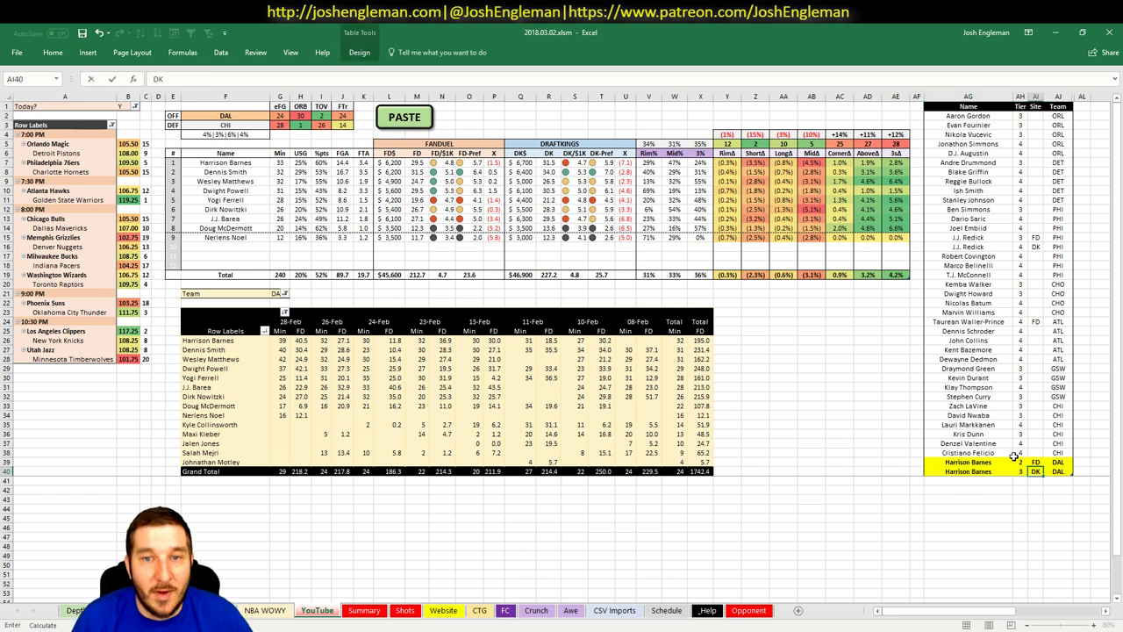
key("Return")
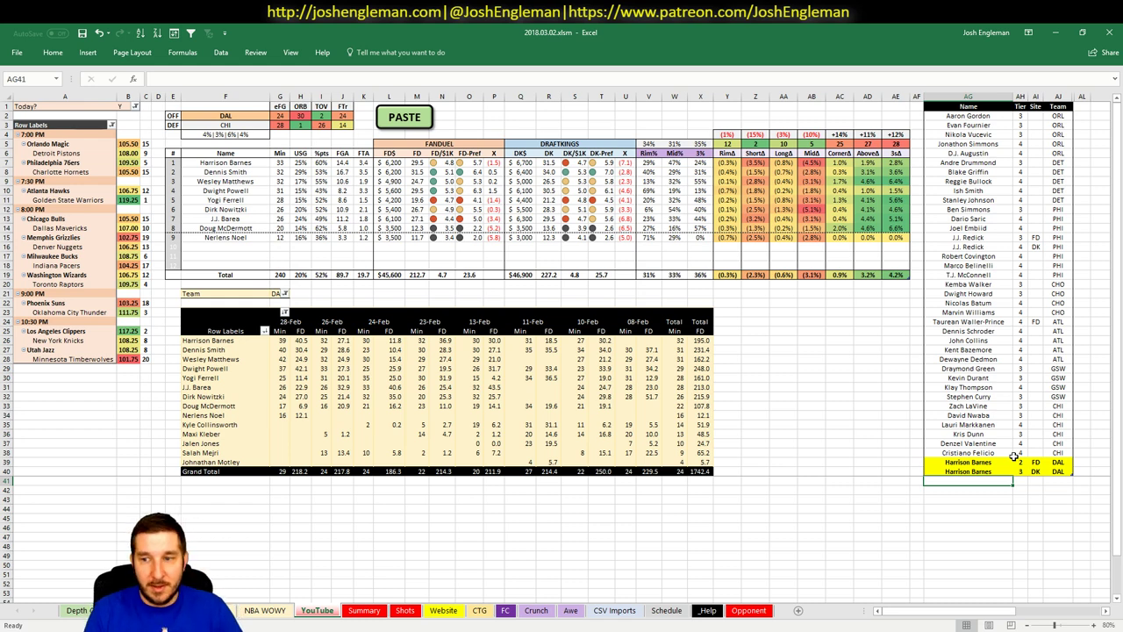
- Add Dennis Smith to the player shortlist below Harrison Barnes with tier 3
type("Dennis Smith")
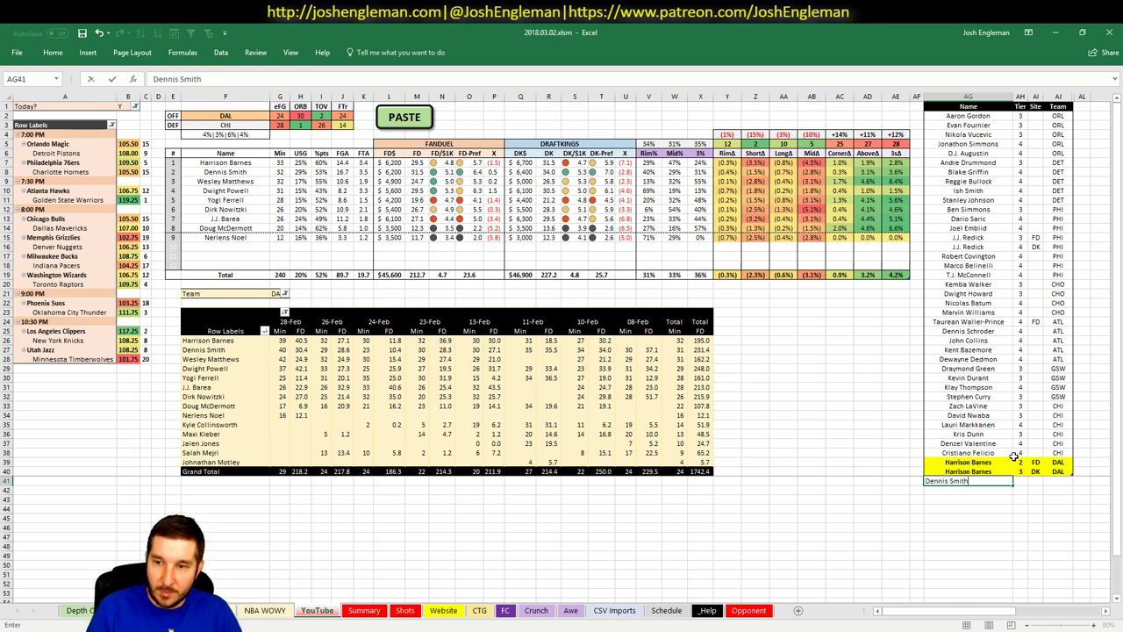
key("Tab")
type("3")
key("Return")
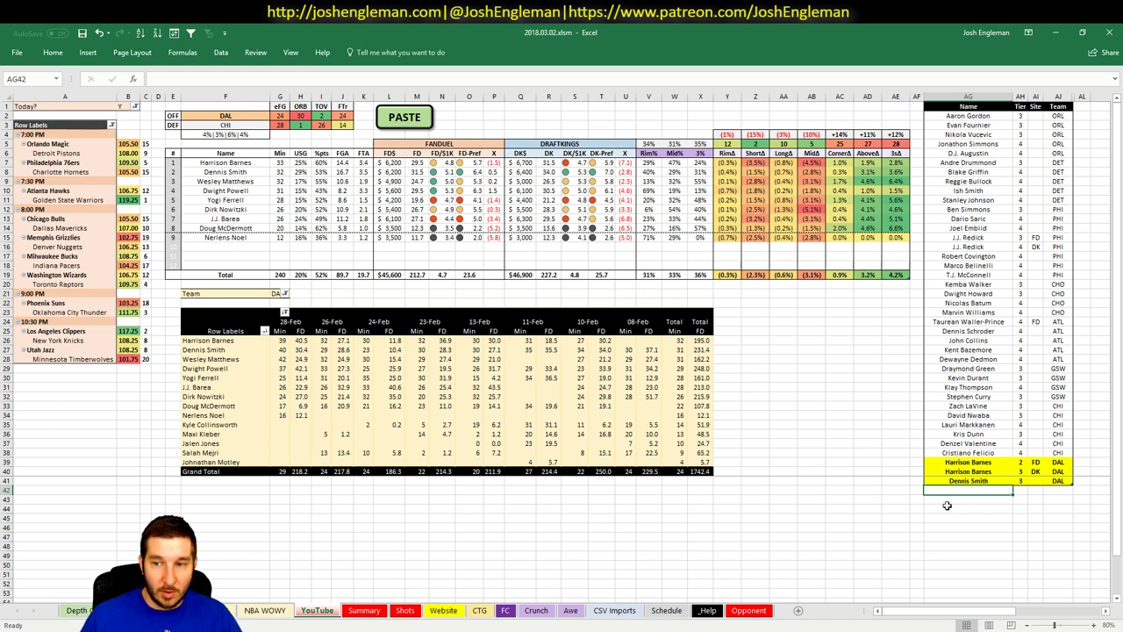
- Add Wesley Matthews to the player shortlist below Dennis Smith with tier 2 and site FD
type("Wesley Matthews")
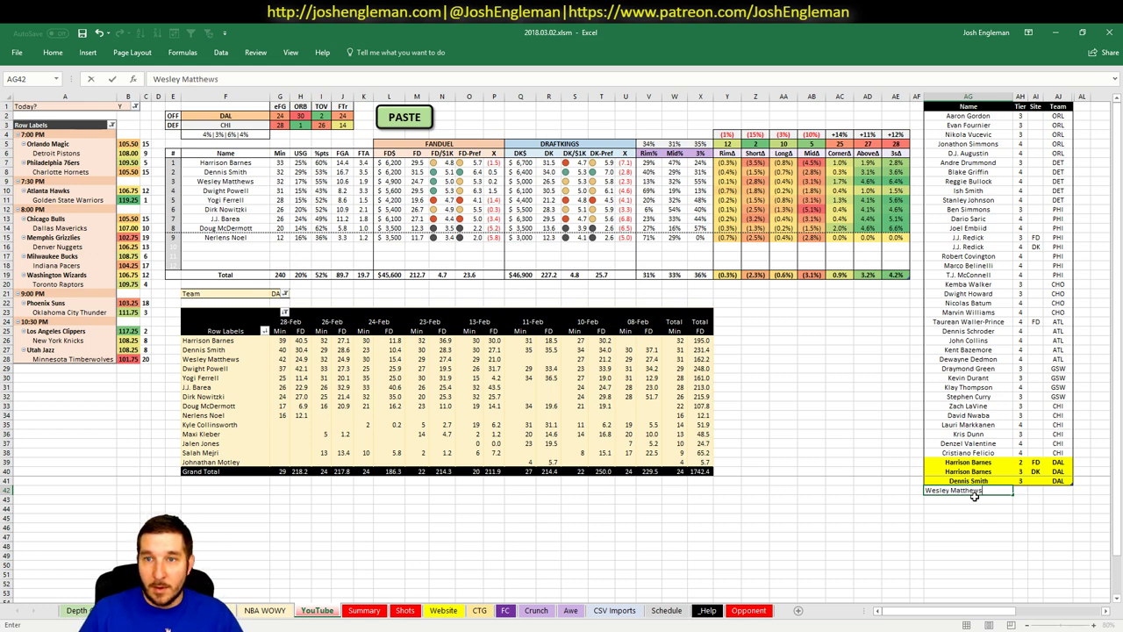
key("Tab")
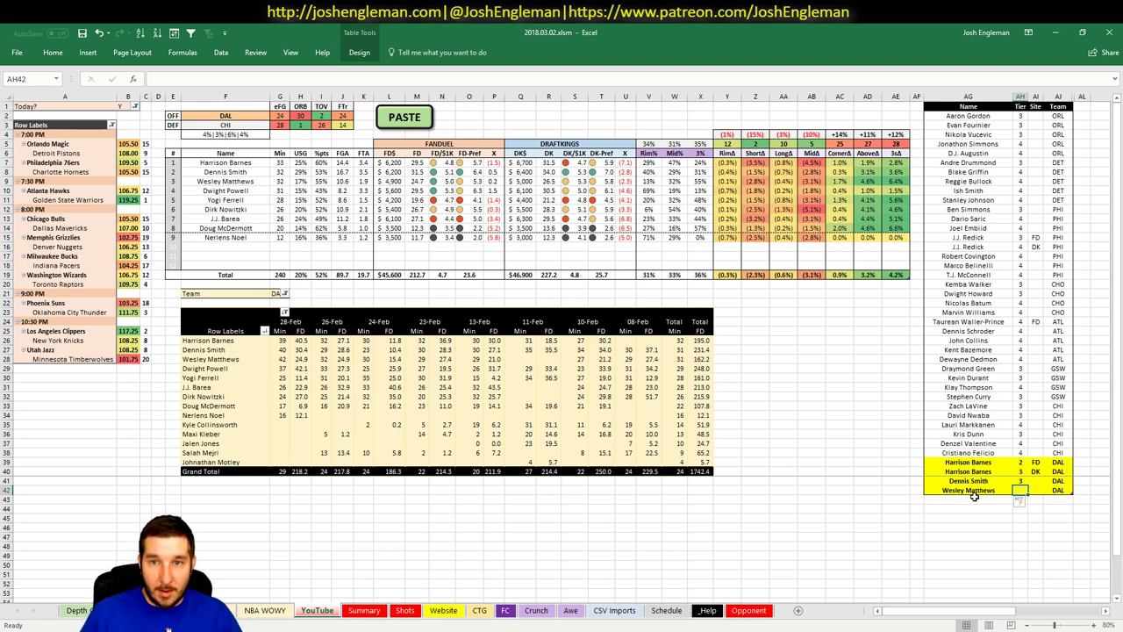
type("2")
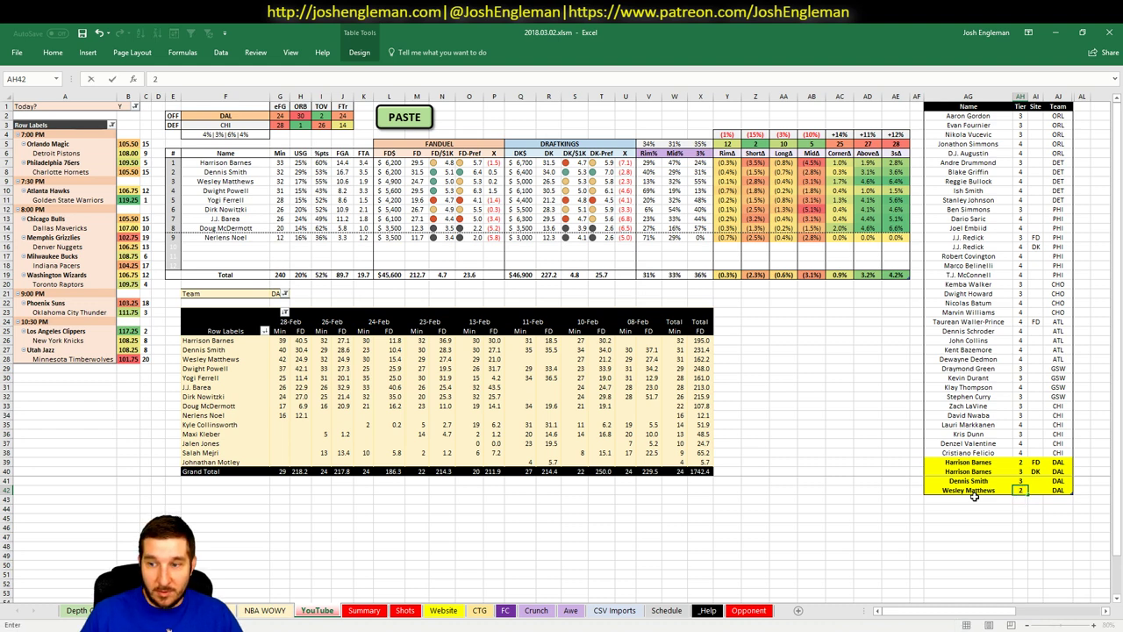
key("Tab")
type("FD")
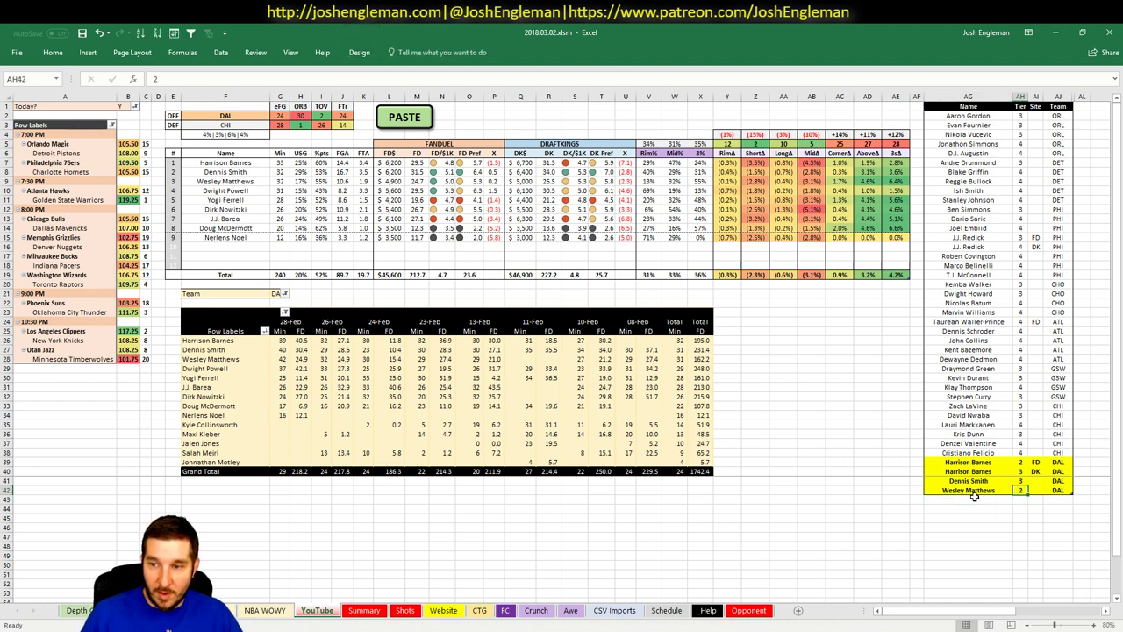
key("Return")
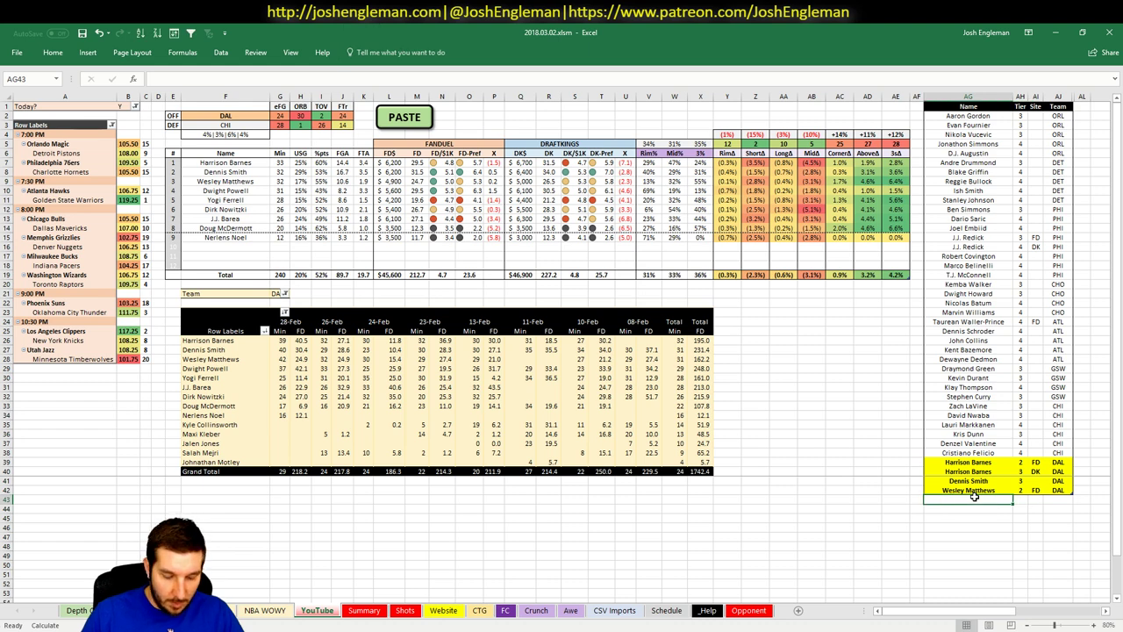
- Add a second Wesley Matthews row to the player shortlist with tier 3 and site DK
type("Wesley Matthews")
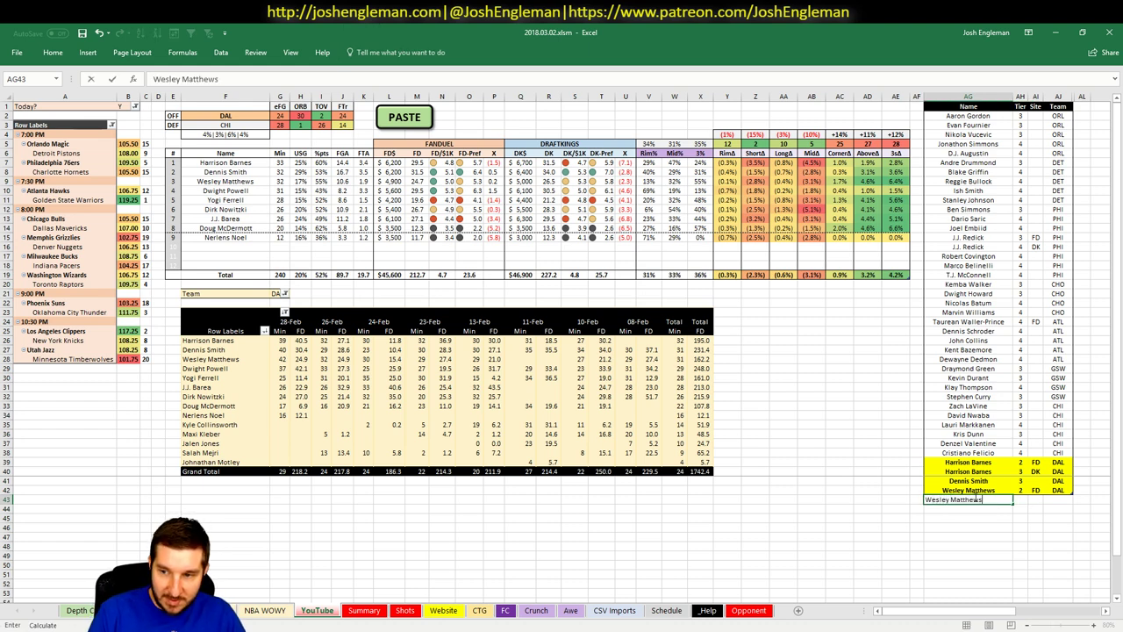
key("Tab")
type("3")
key("Tab")
type("DK")
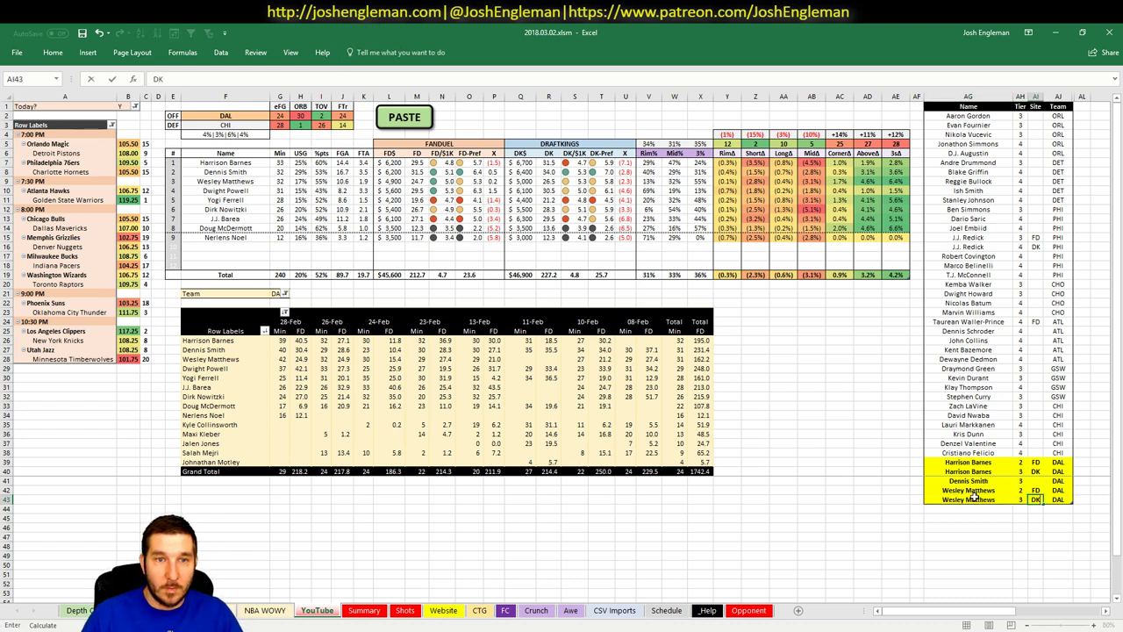
key("Return")
- Clear the FD site from the first Wesley Matthews row and empty the name, tier and site of the second one
left_click(974, 497)
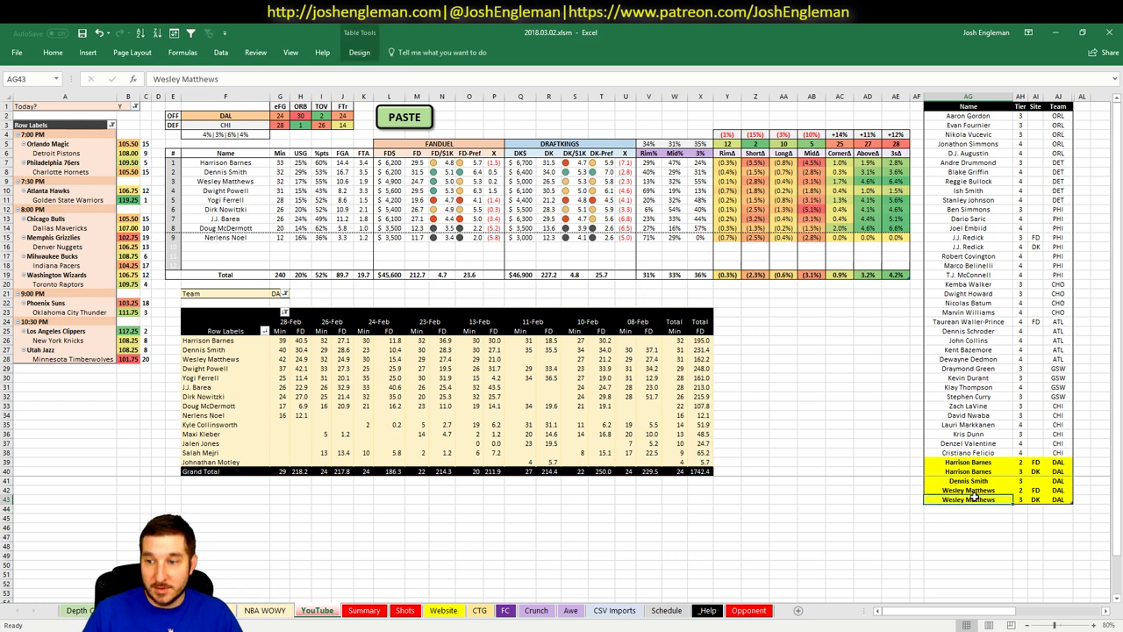
key("Right")
key("Right")
key("Up")
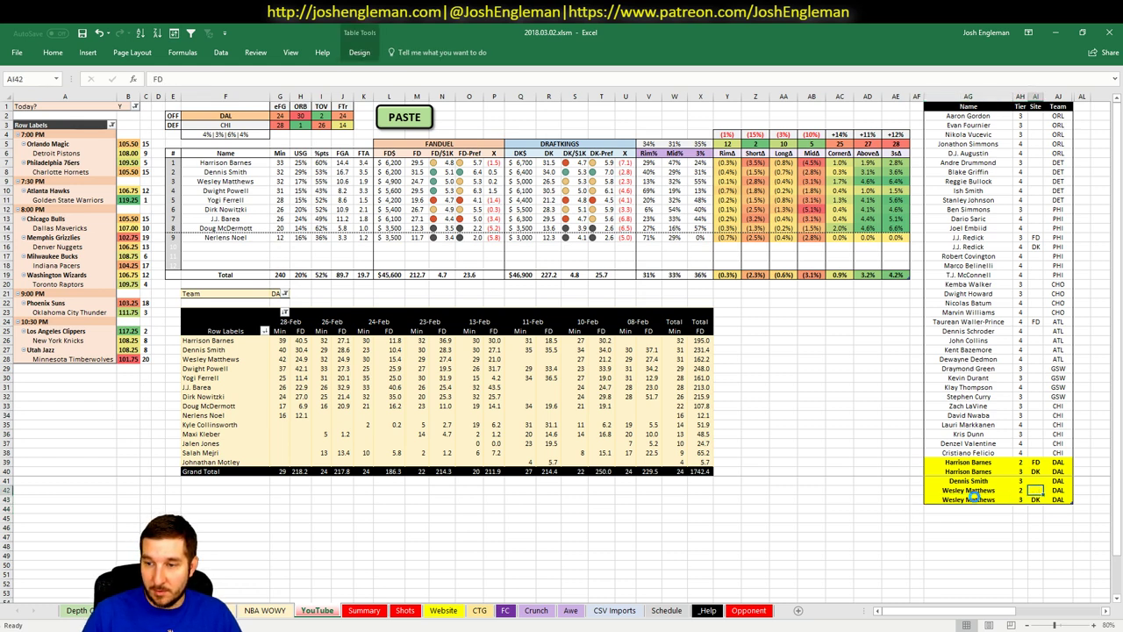
key("Down")
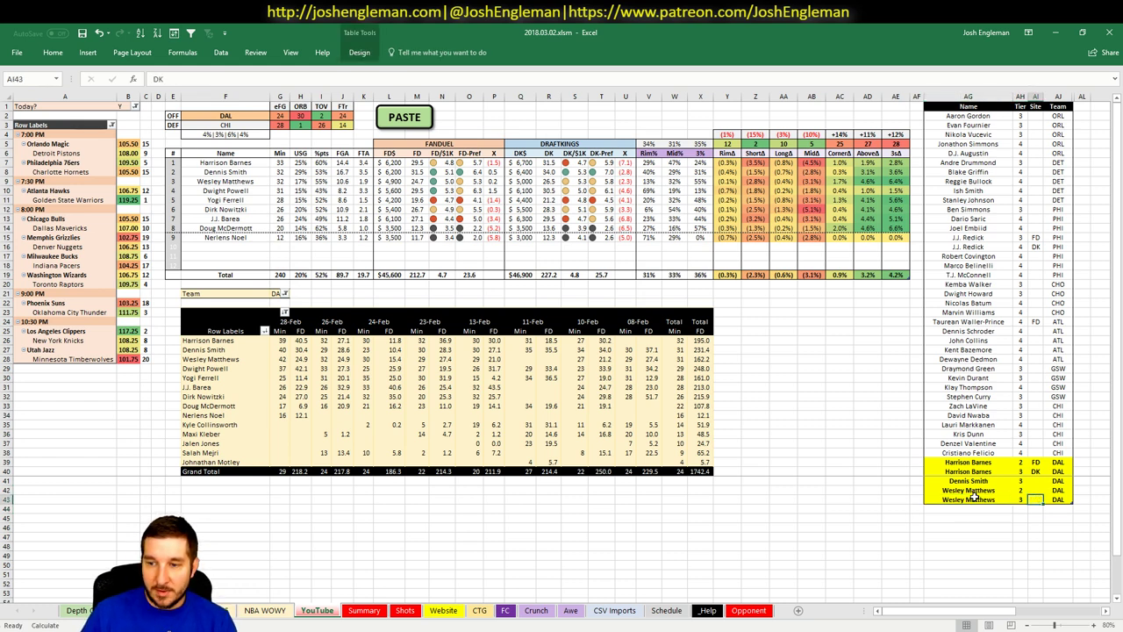
key("Left")
key("shift+space")
key("ctrl+minus")
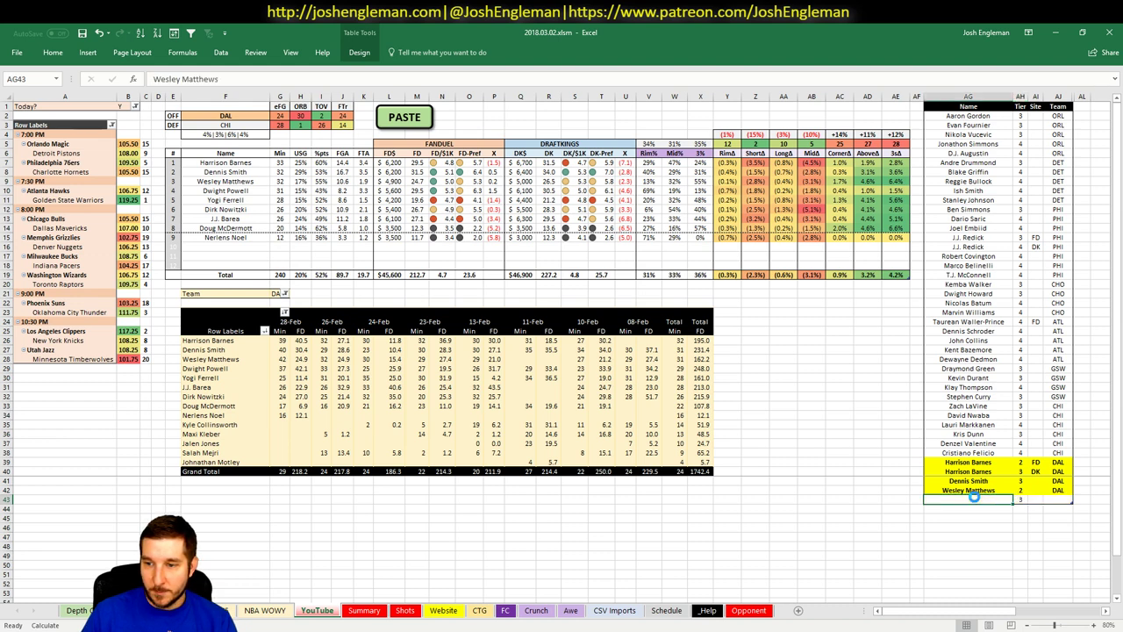
key("Left")
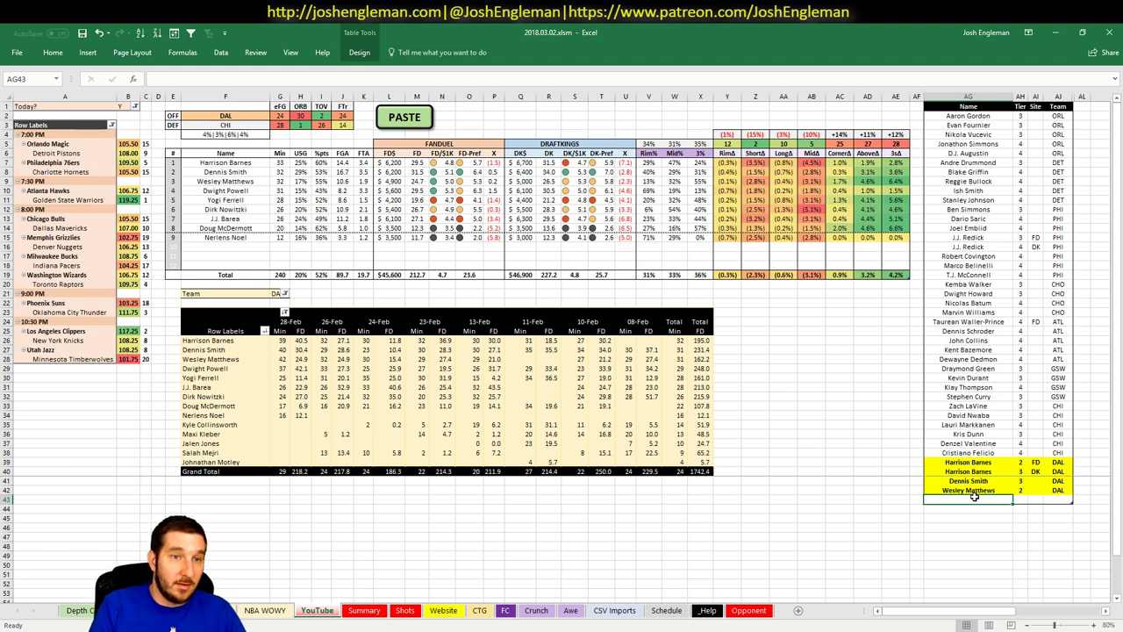
- Add Dwight Powell to the player shortlist below Wesley Matthews with tier 2 and site FD
type("Dwight Powell")
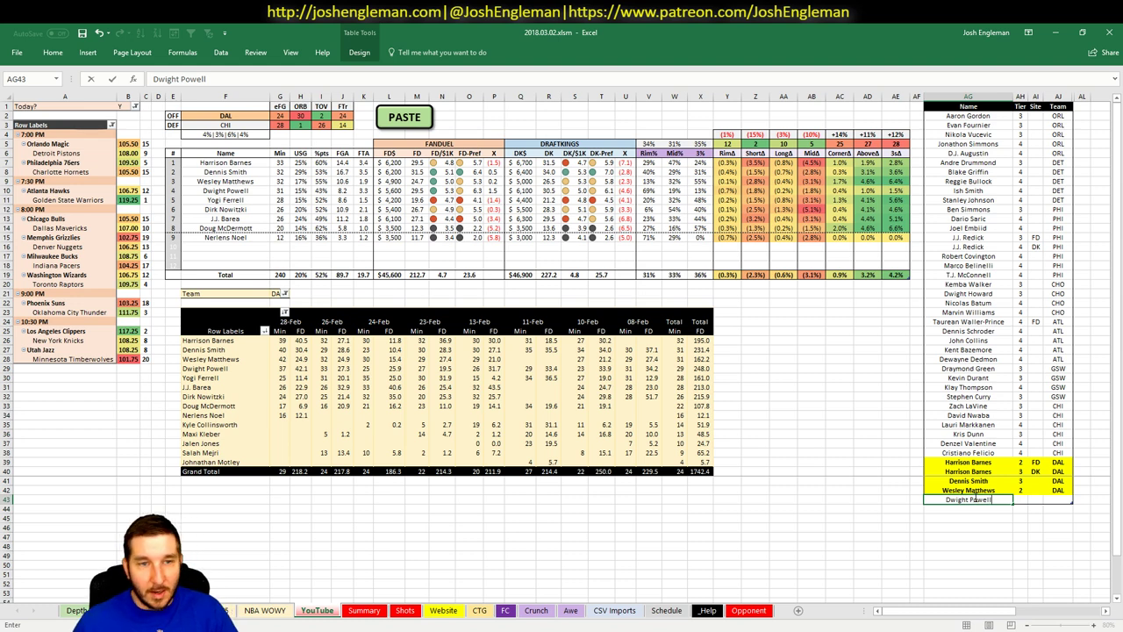
key("Tab")
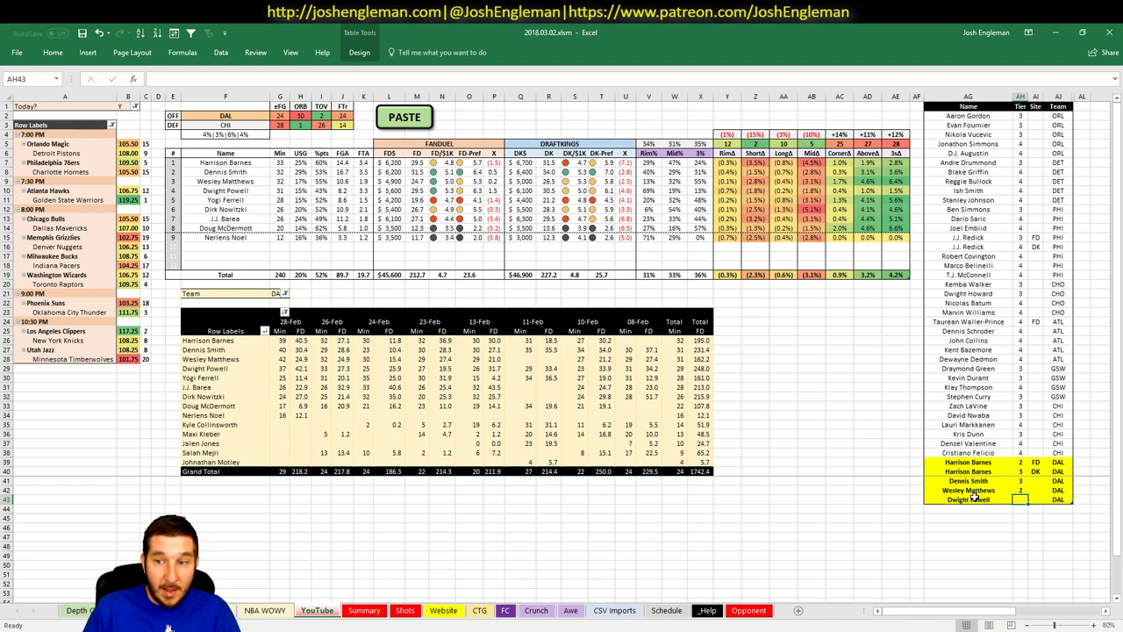
type("2")
key("Tab")
type("FD")
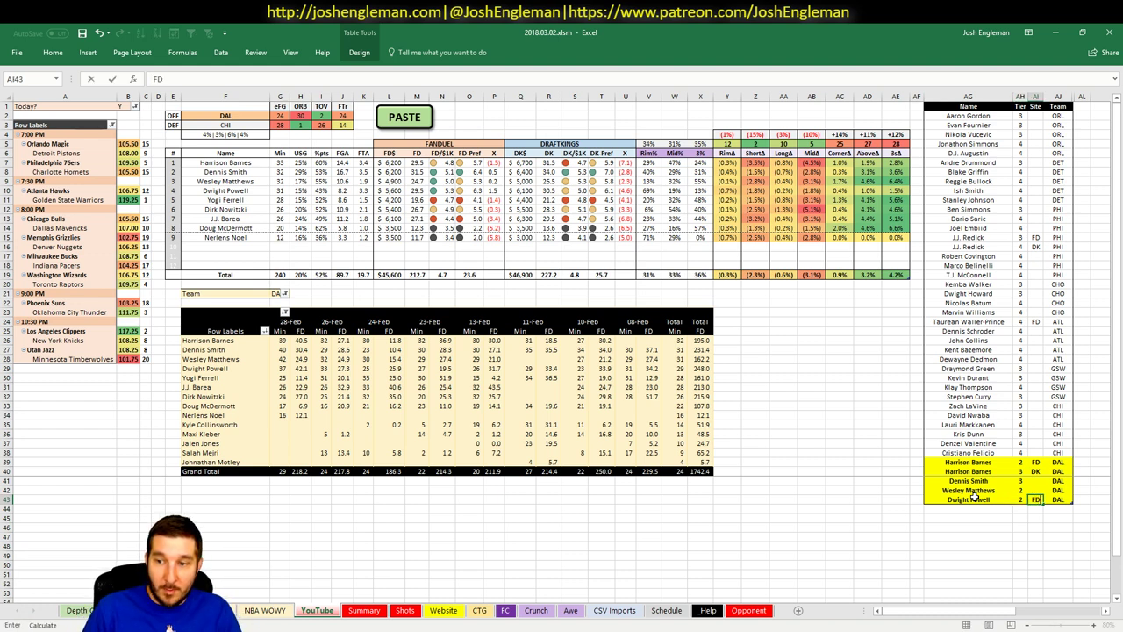
key("Return")
- Add a second Dwight Powell row to the player shortlist with tier 3 and site DK
left_click(974, 497)
key("Down")
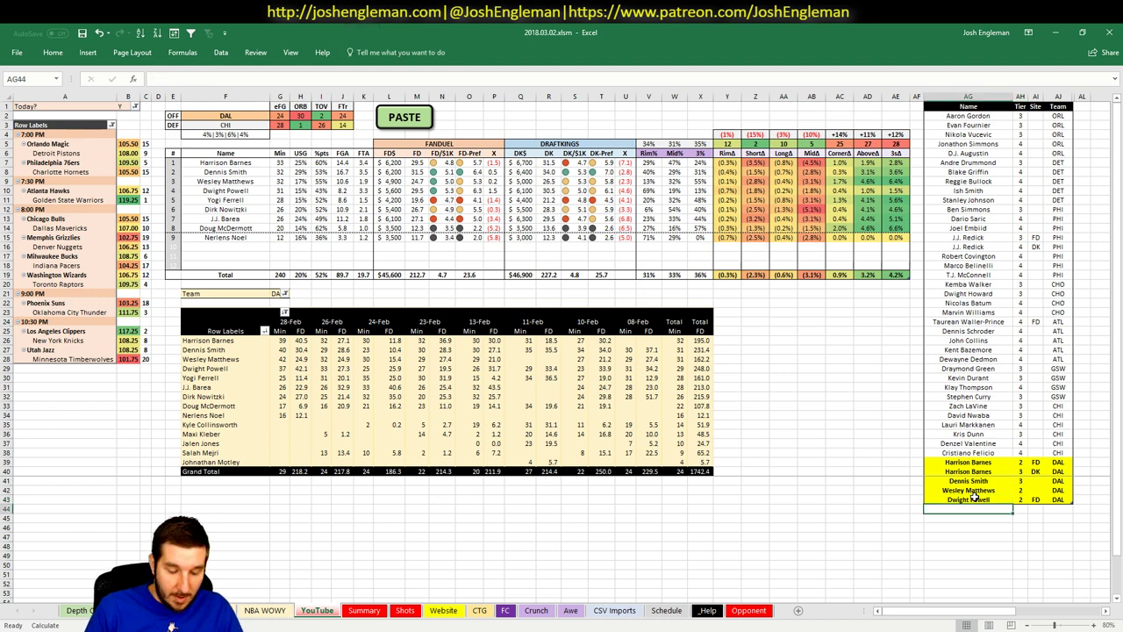
type("DWight Powell")
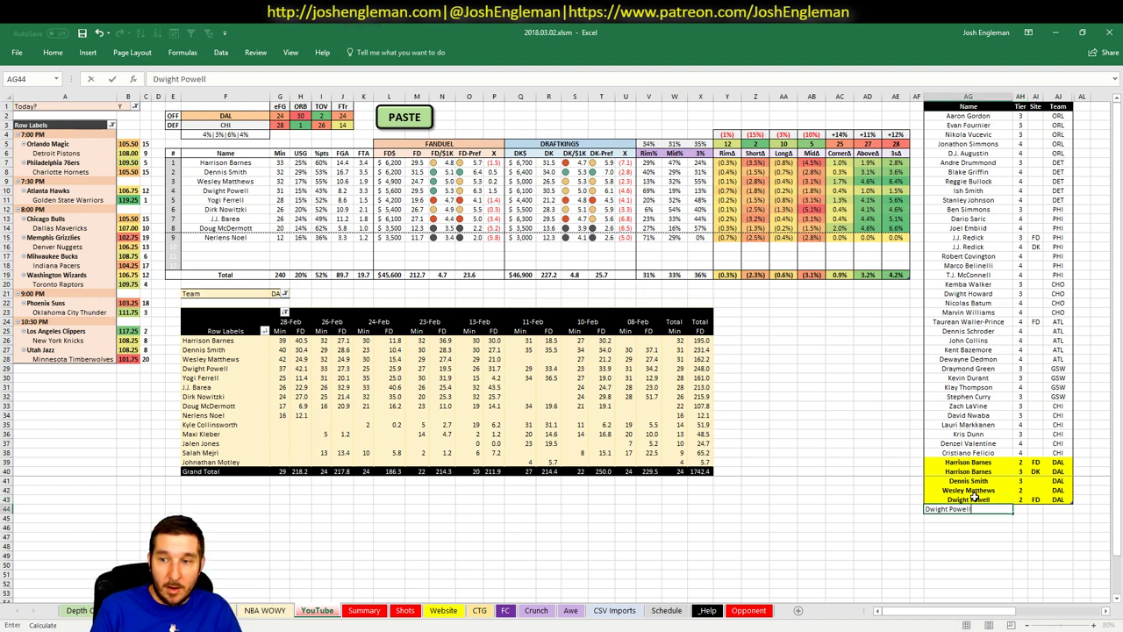
key("Tab")
type("3")
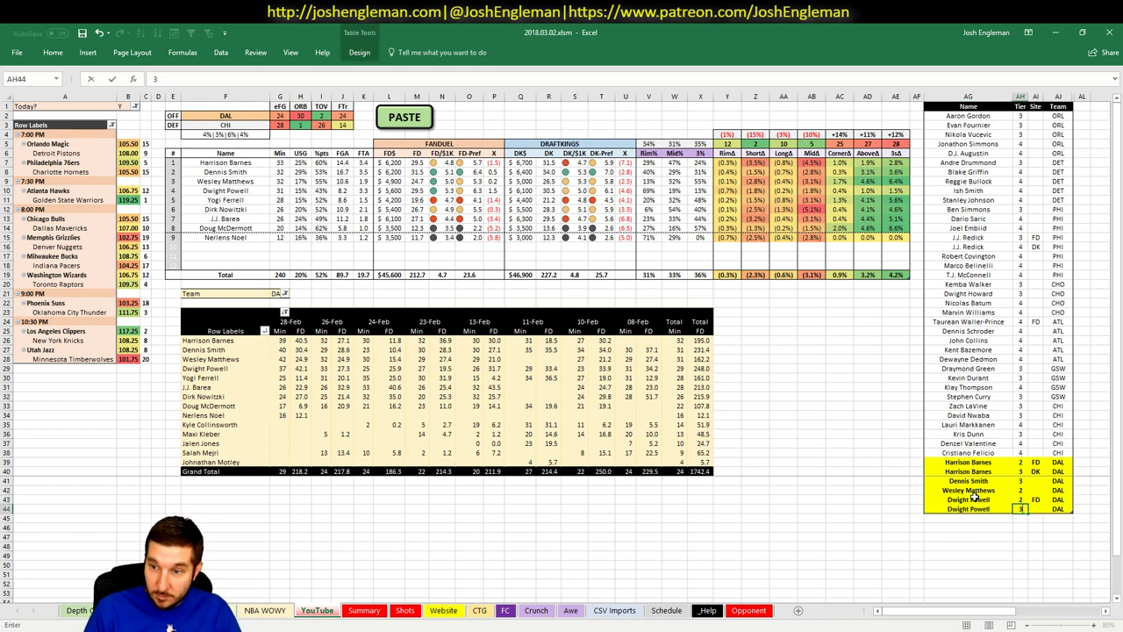
key("Tab")
type("FDK")
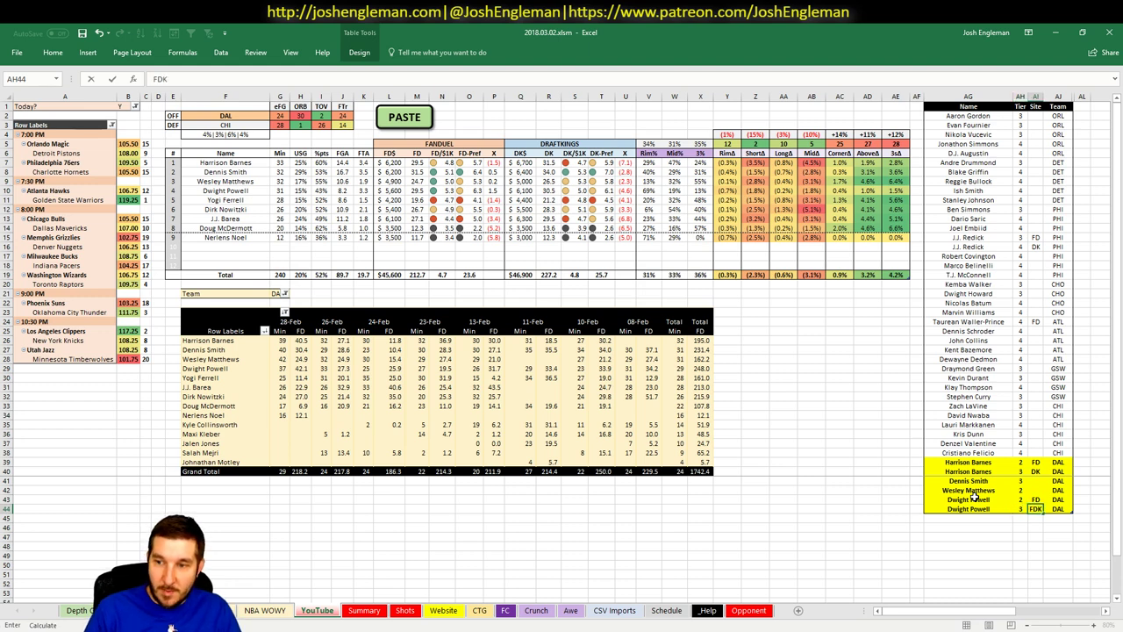
key("BackSpace")
key("BackSpace")
key("BackSpace")
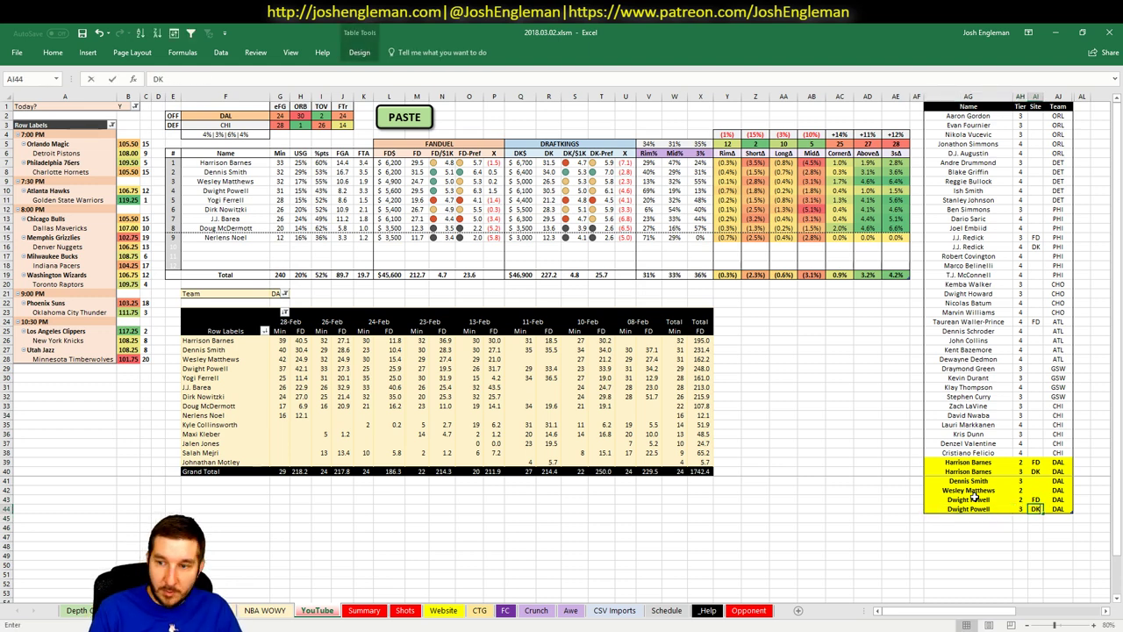
type("DK")
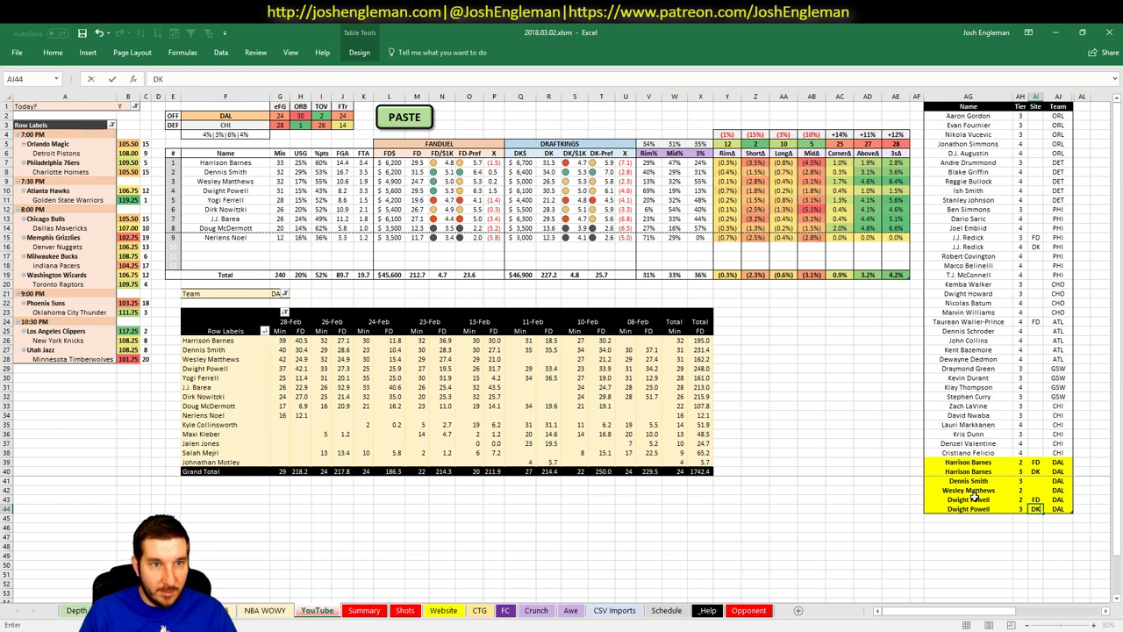
key("Return")
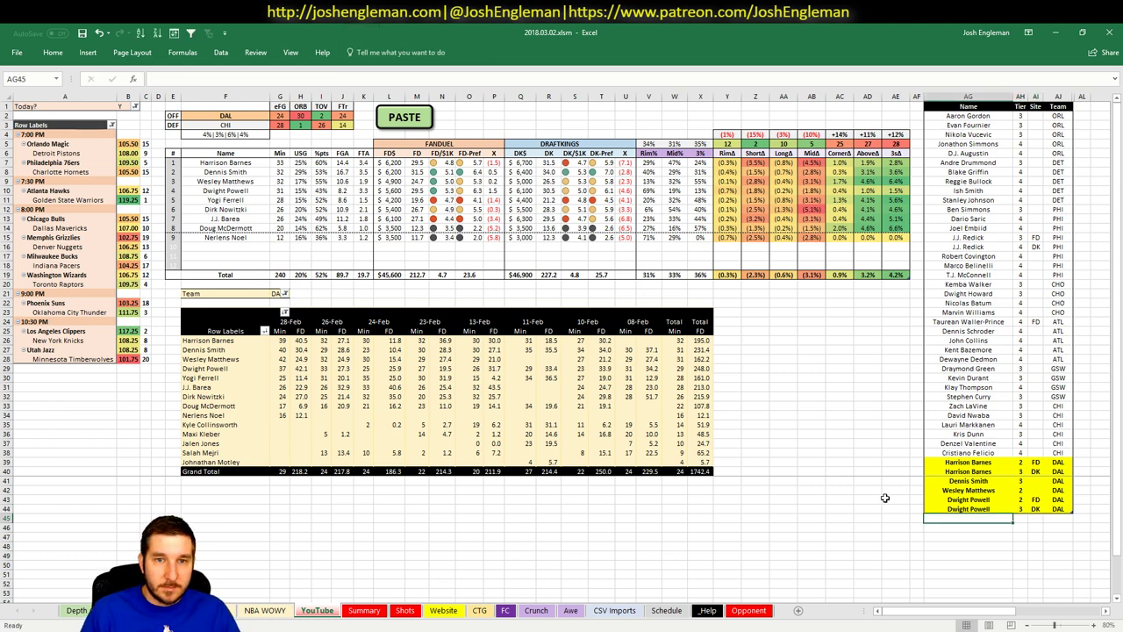
- Add Yogi Ferrell to the player shortlist below the Dwight Powell rows with tier 3 and no site
type("Yogi Ferre")
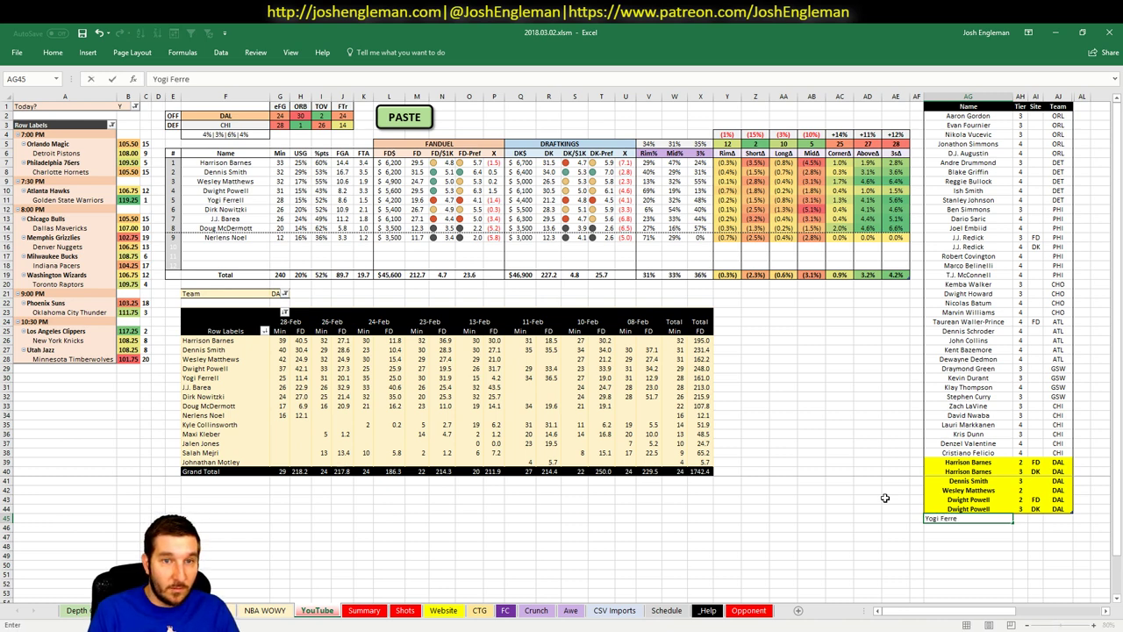
type("ll")
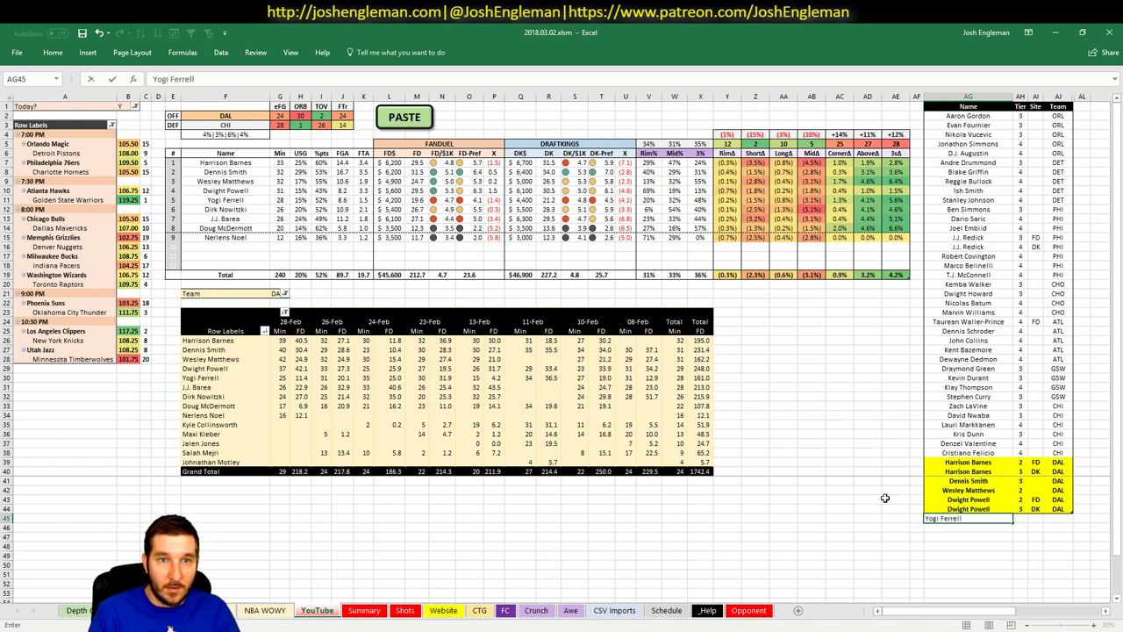
key("Tab")
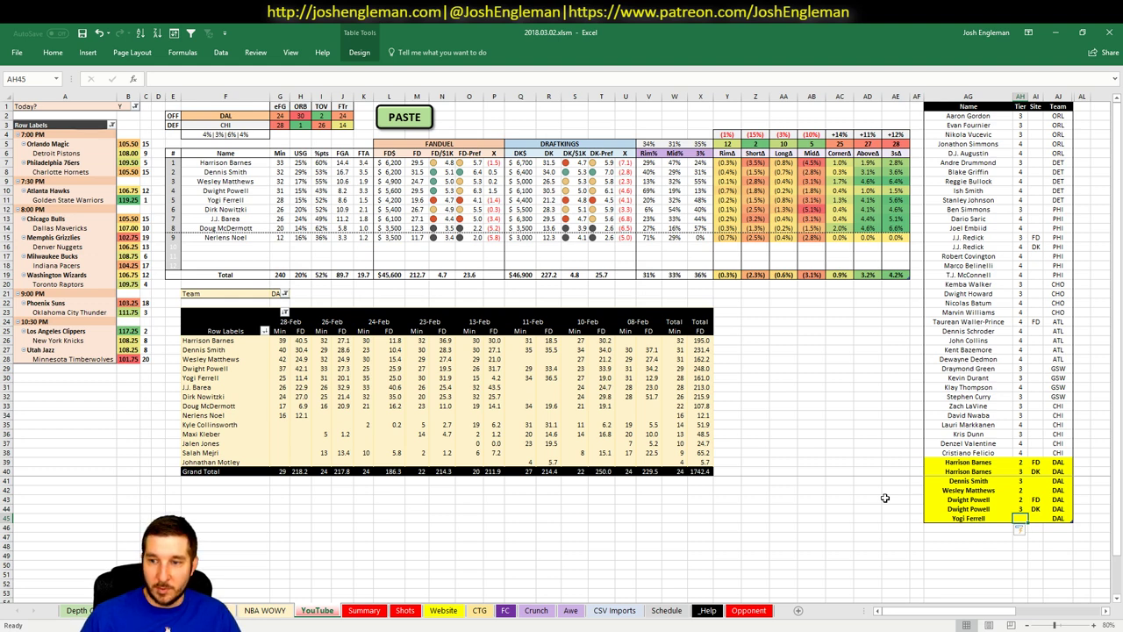
type("3")
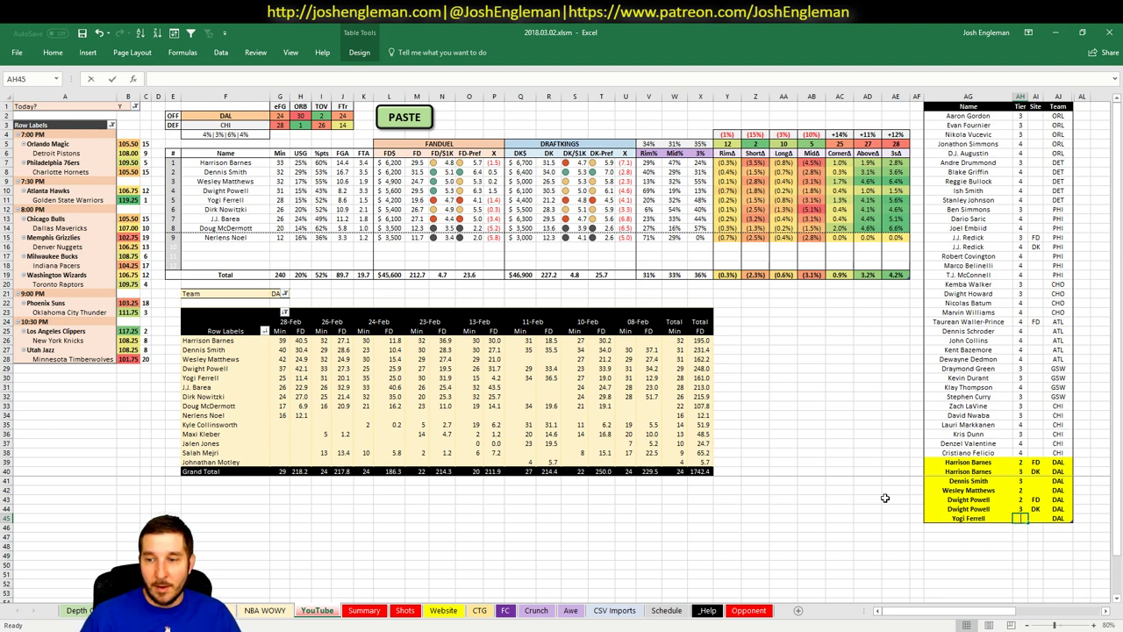
key("Return")
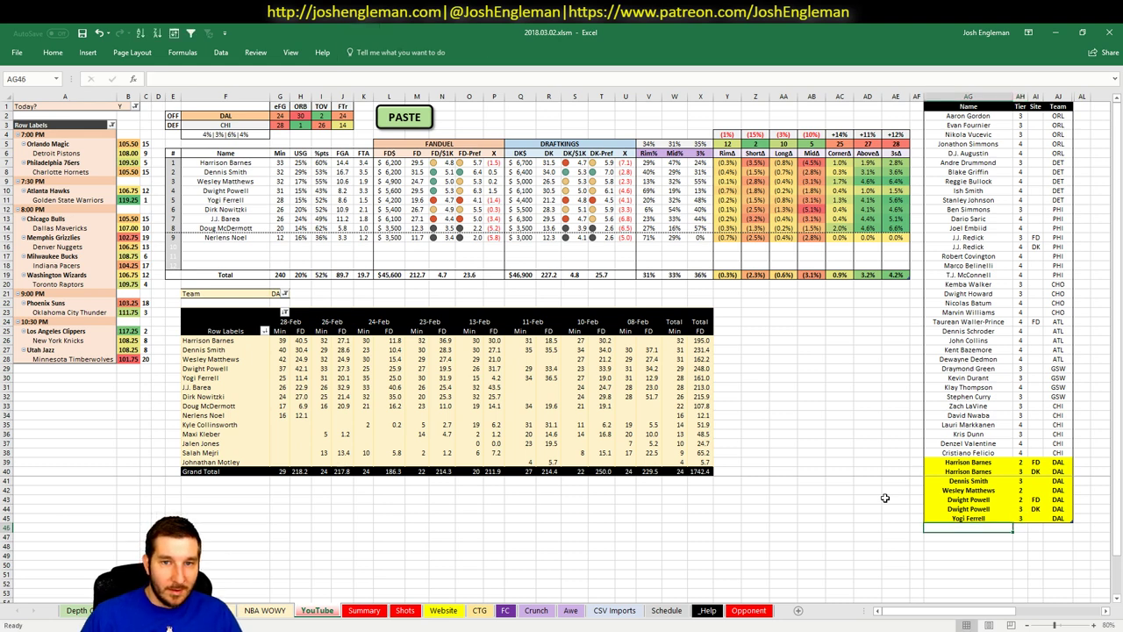
- Add Dirk Nowitzki and J.J. Barea to the player shortlist below Yogi Ferrell, both with tier 4
type("Diw")
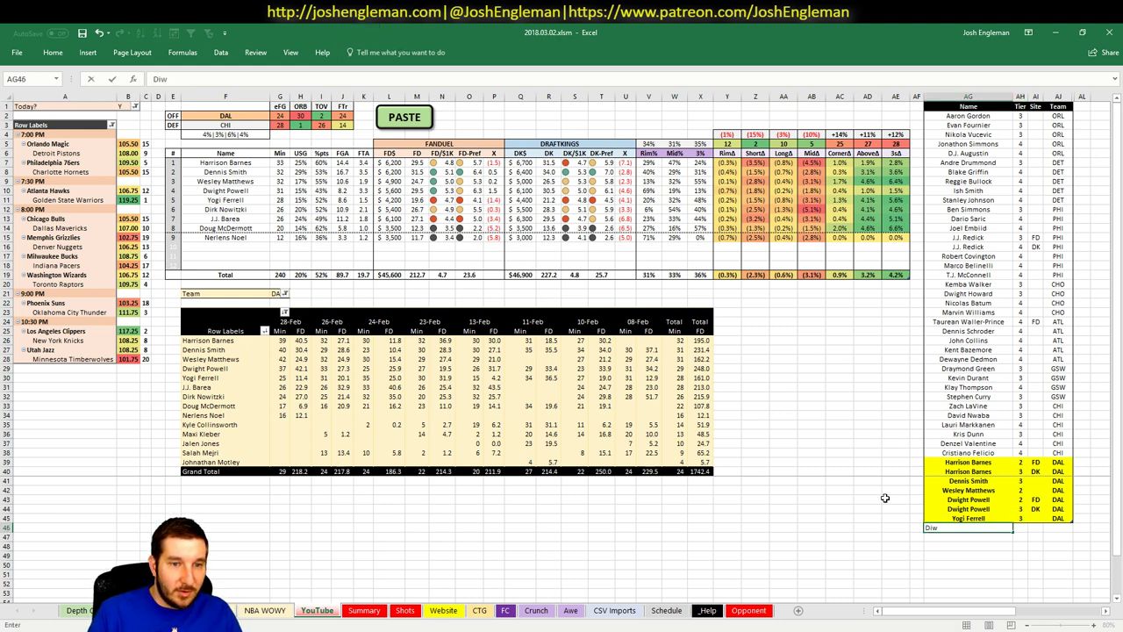
type("rk")
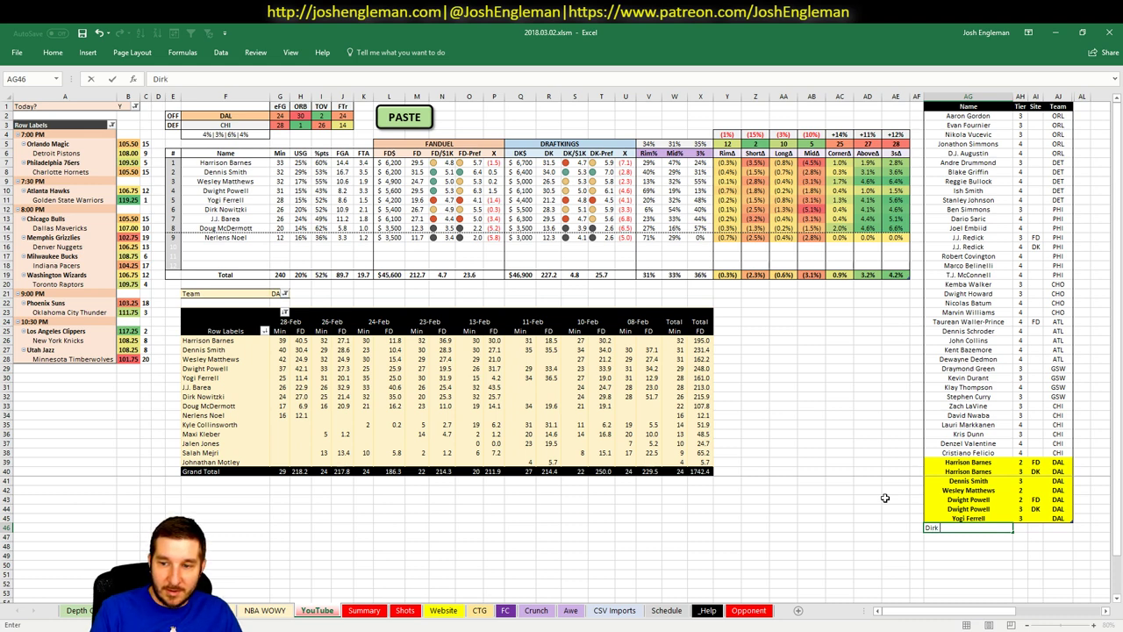
type(" Nowitzki")
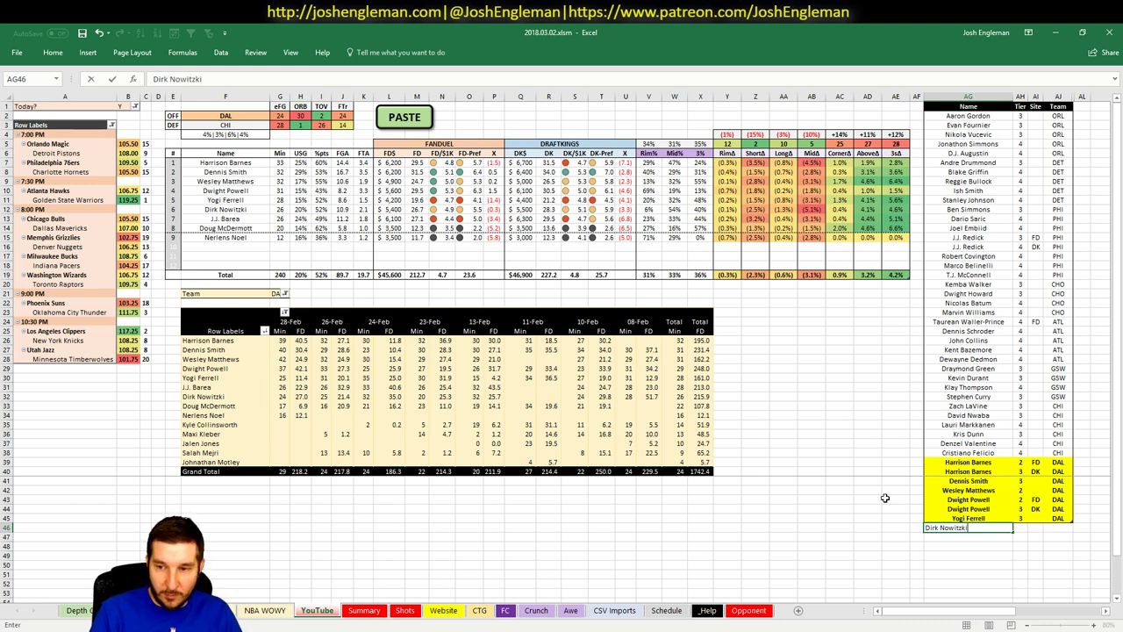
key("Tab")
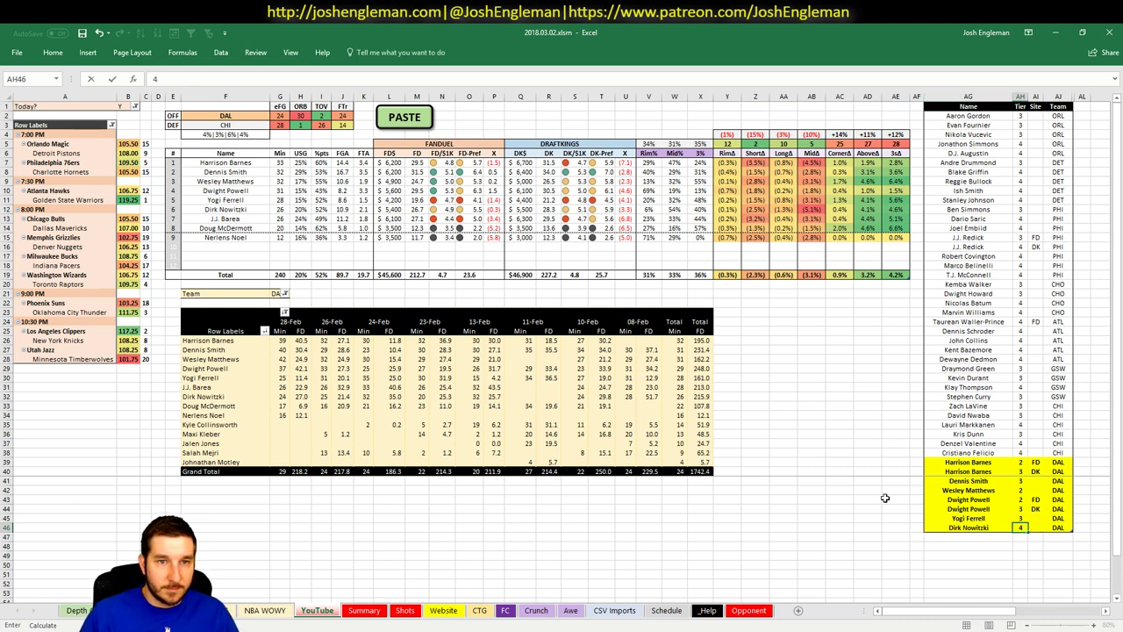
key("Return")
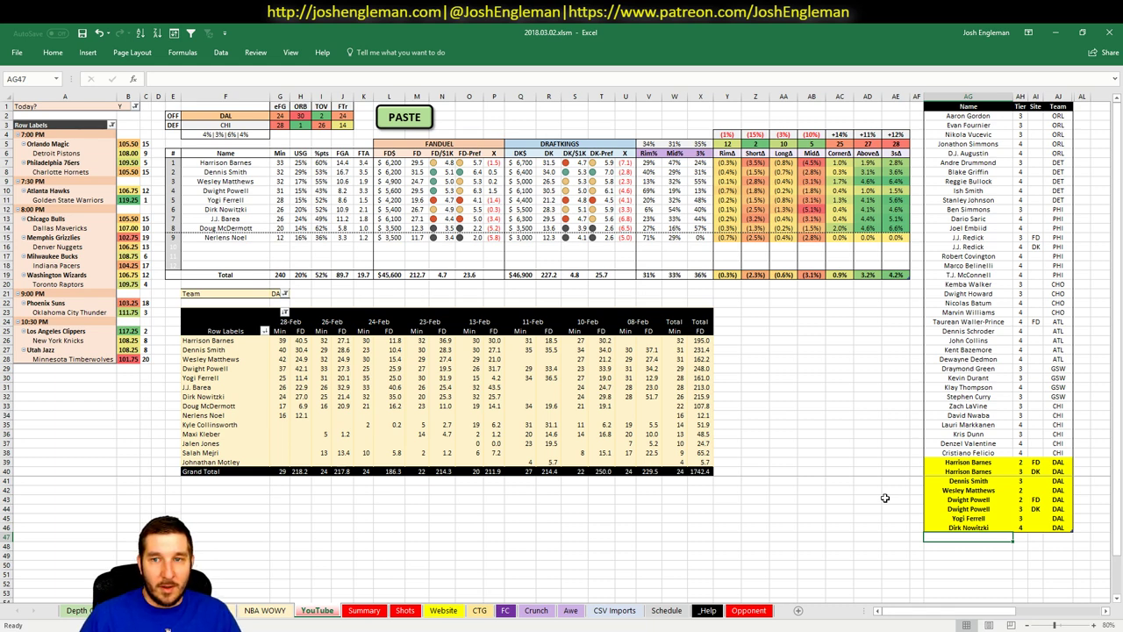
type("J.J. Barea")
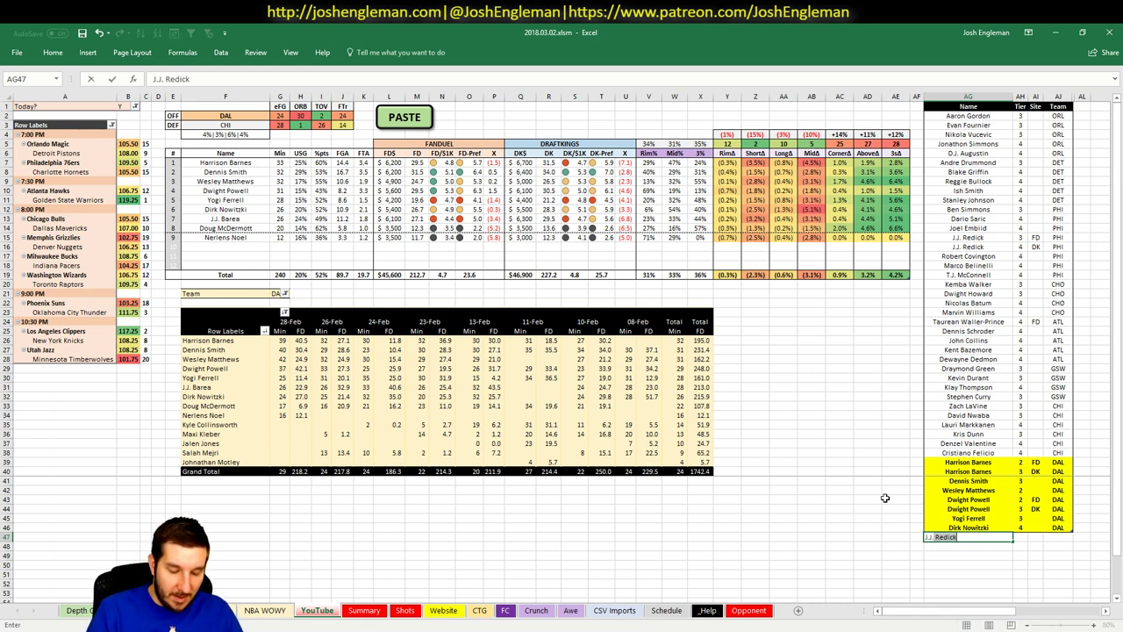
key("Return")
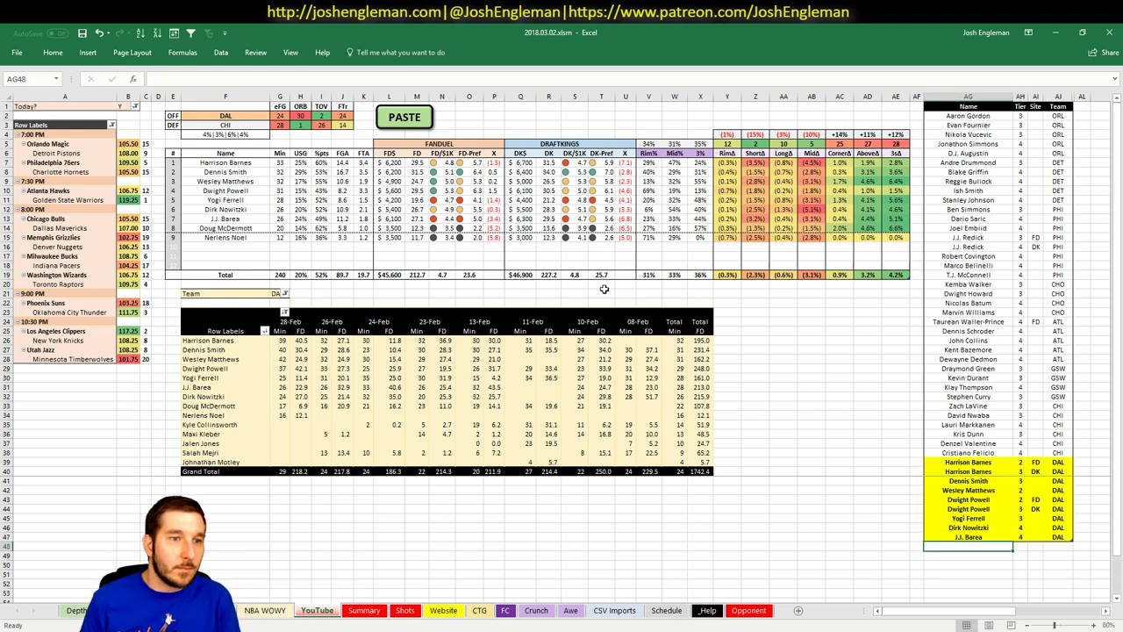
- Switch the offensive team of the projections and the team filter of the game log table to MEM
left_click(241, 115)
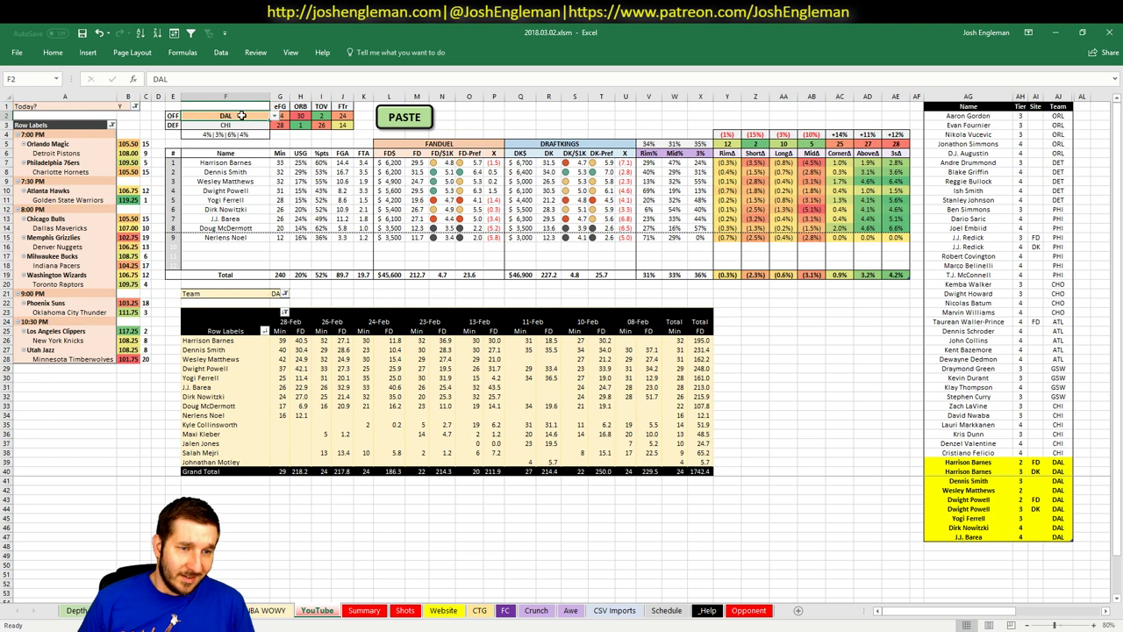
type("MEM")
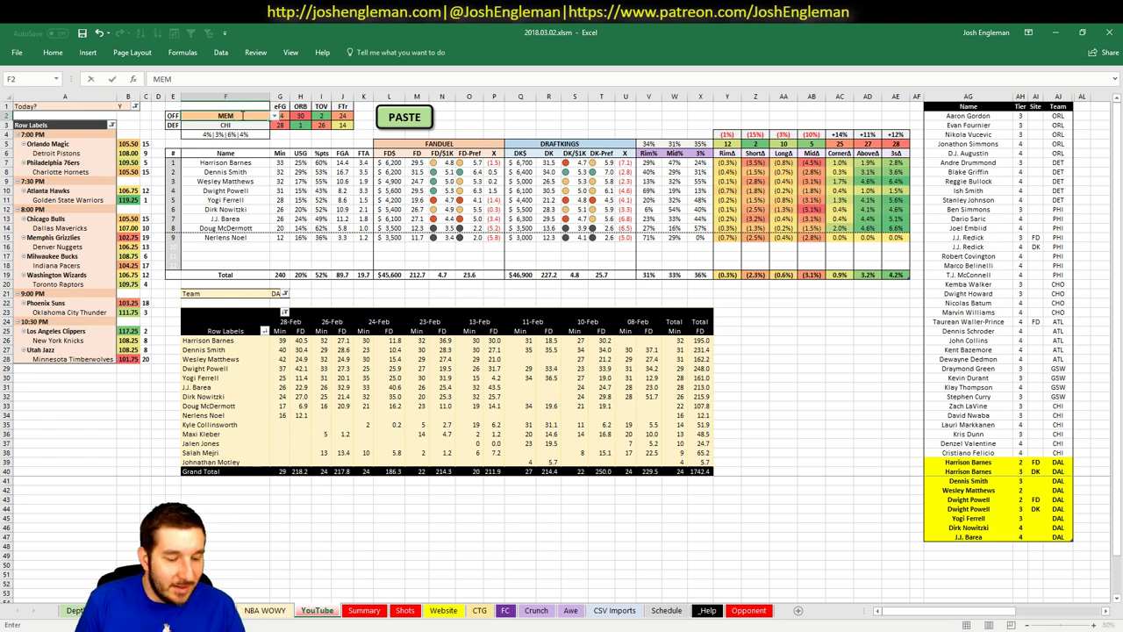
key("Return")
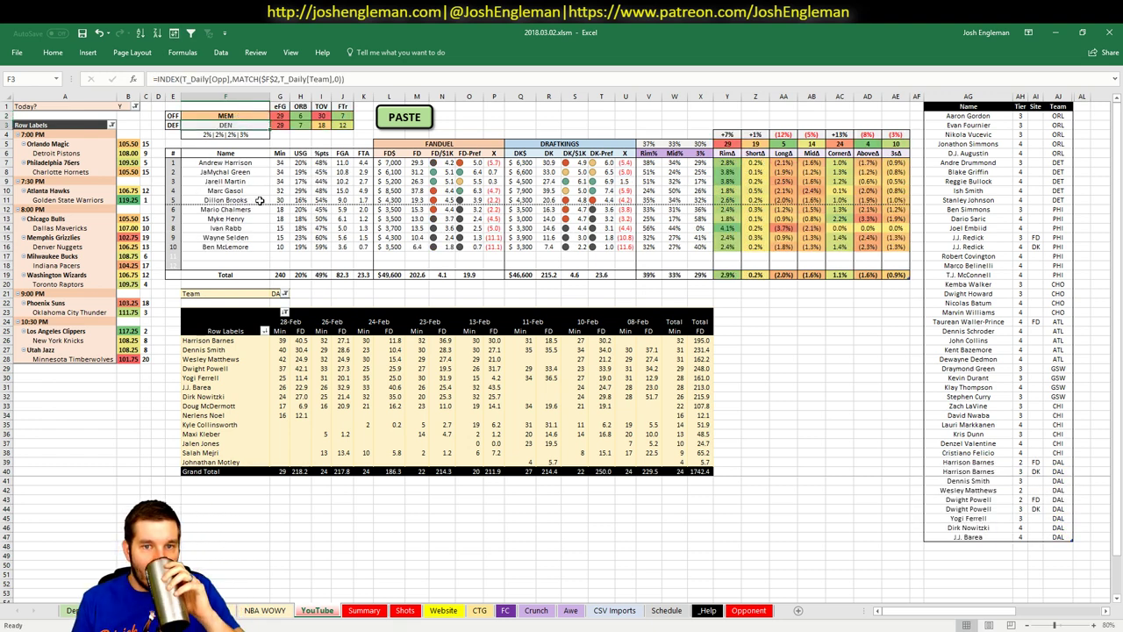
left_click(277, 293)
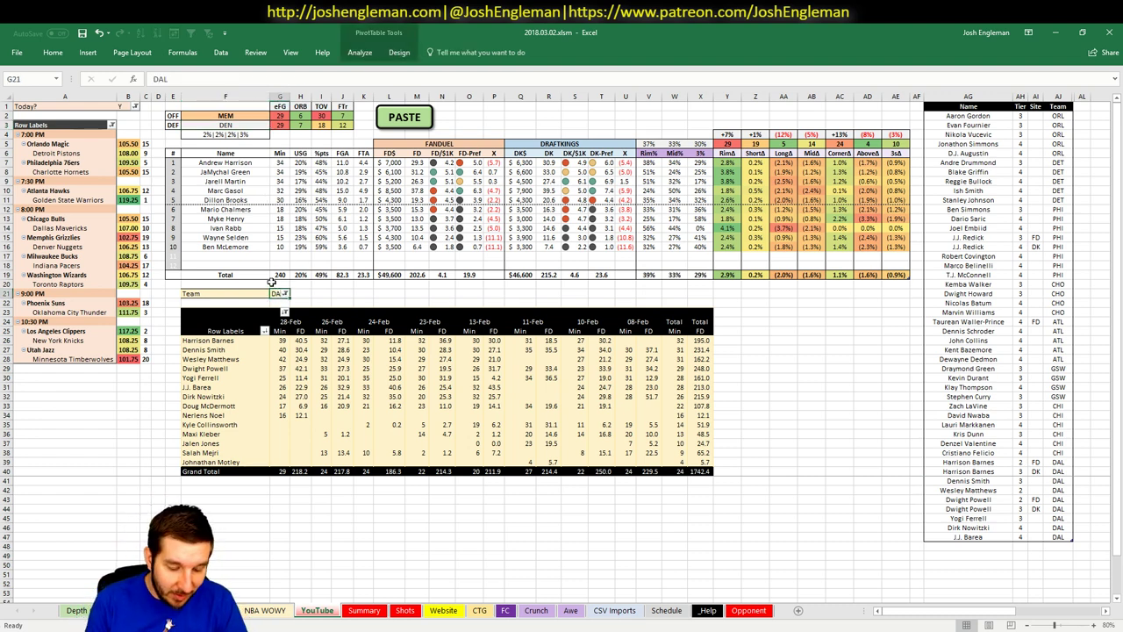
type("MEM")
key("Return")
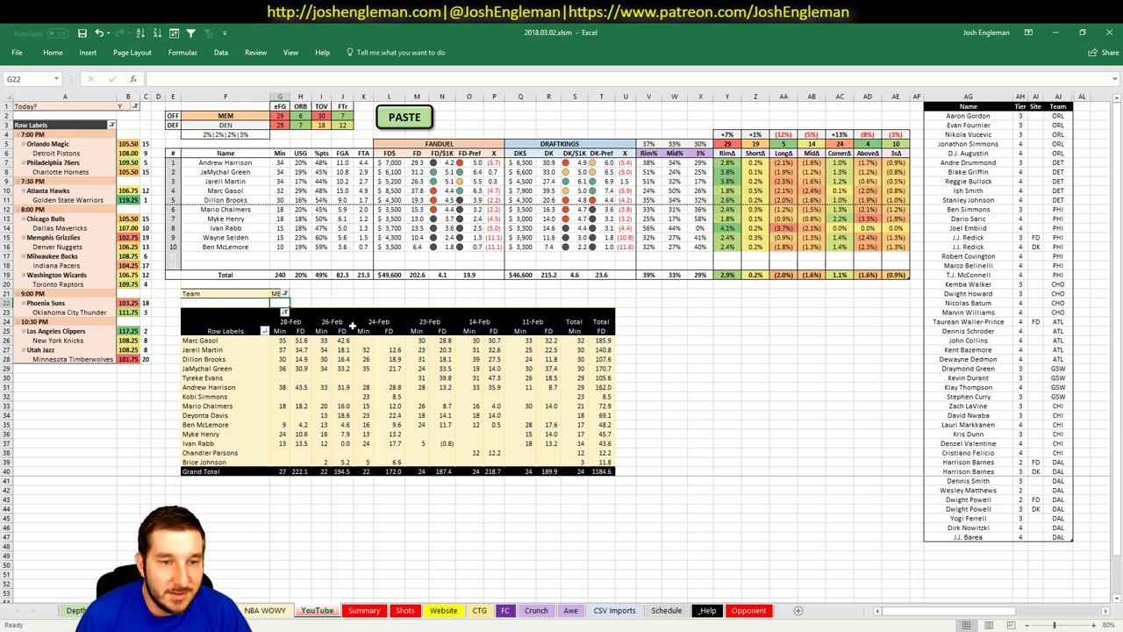
- Add Andrew Harrison to the player shortlist below J.J. Barea with tier 4
left_click(969, 527)
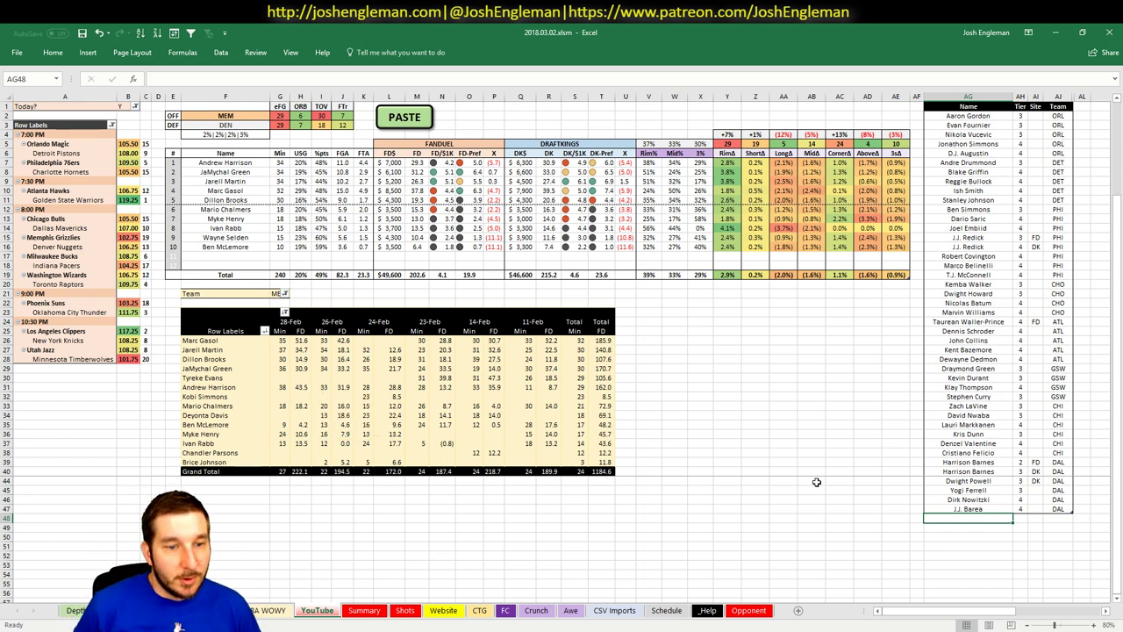
type("Andrew Harr")
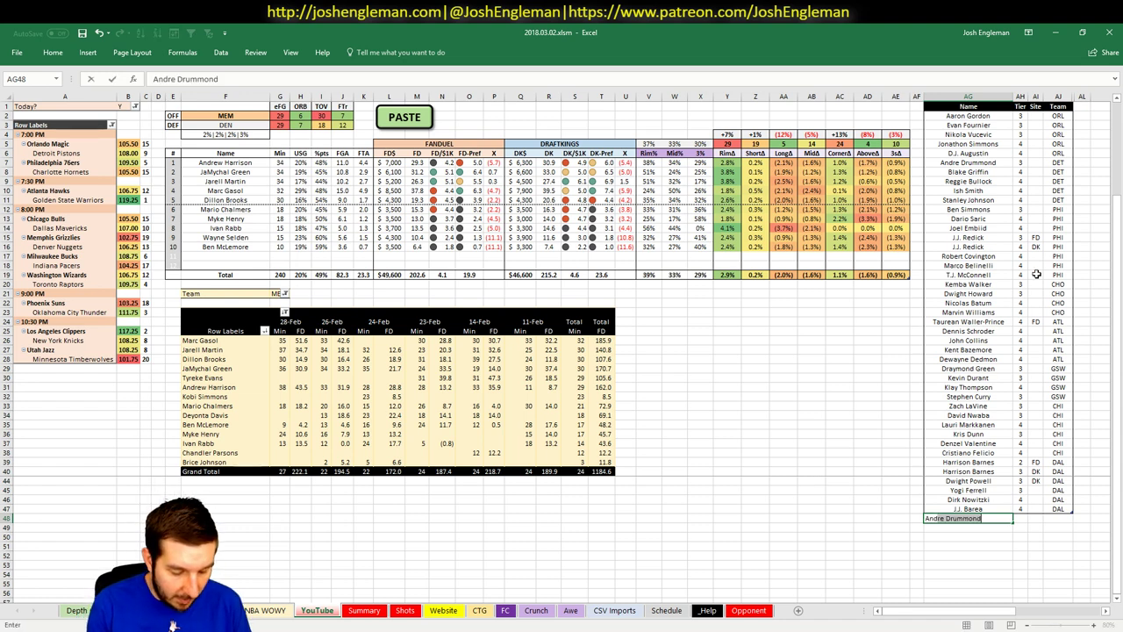
type("ison")
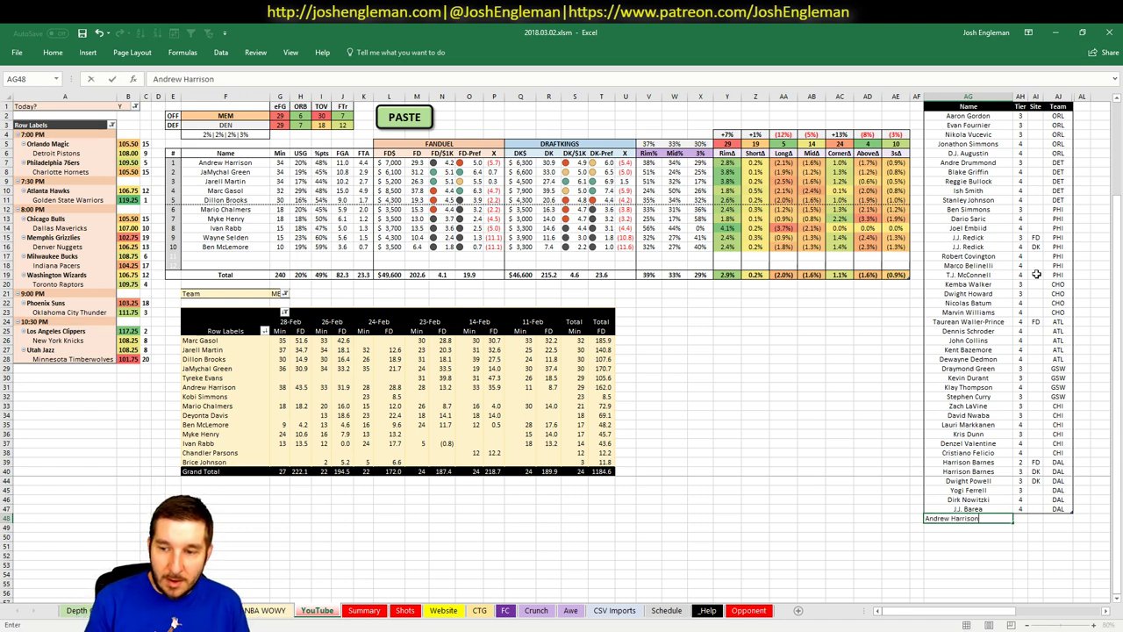
key("Tab")
type("4")
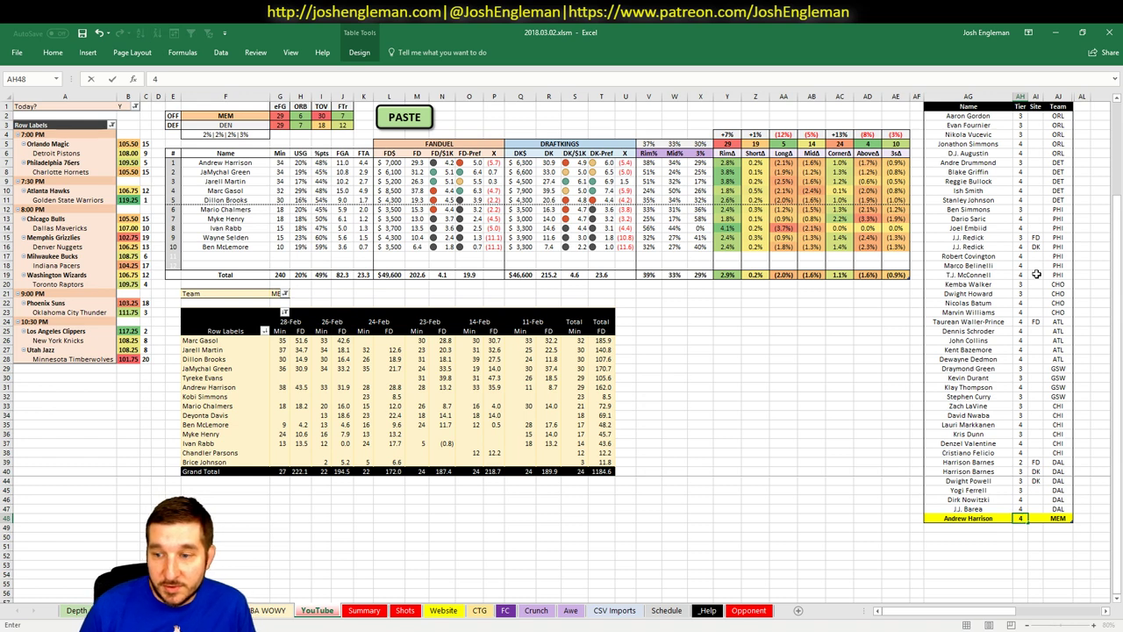
key("Return")
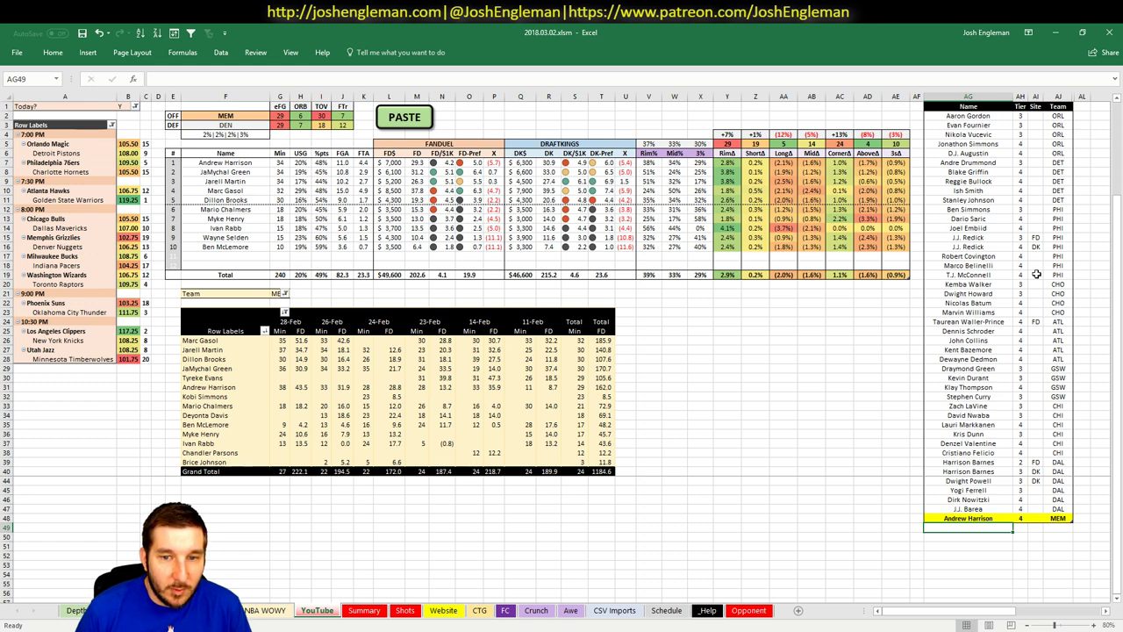
- Add JaMychal Green to the player shortlist below Andrew Harrison with tier 3 and site FD
type("Jam")
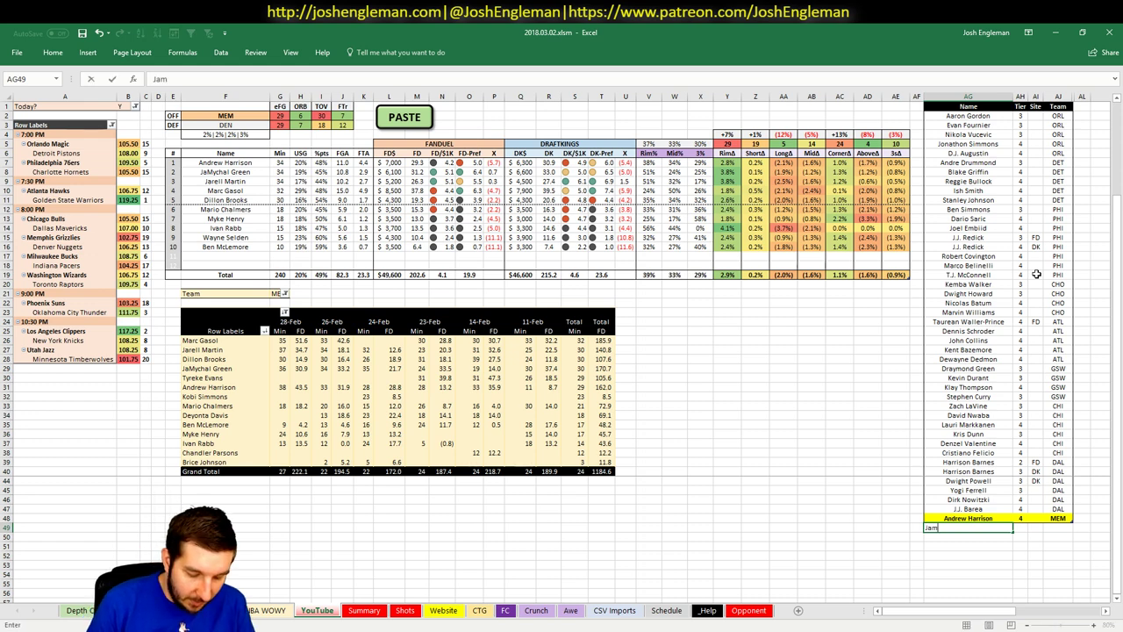
key("BackSpace")
key("BackSpace")
key("BackSpace")
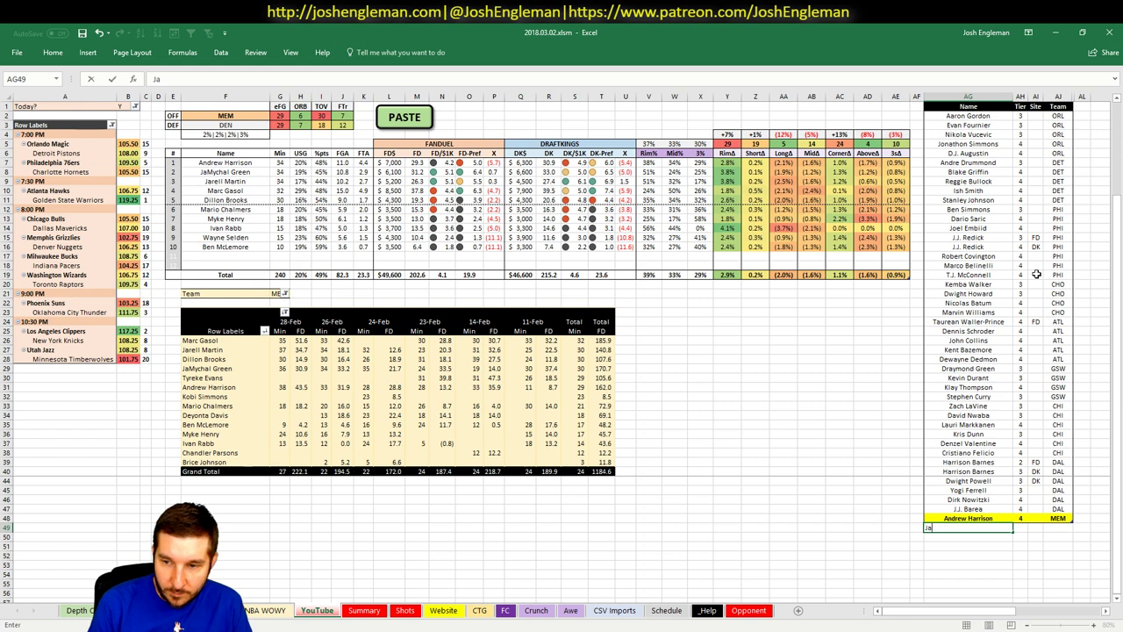
type("M")
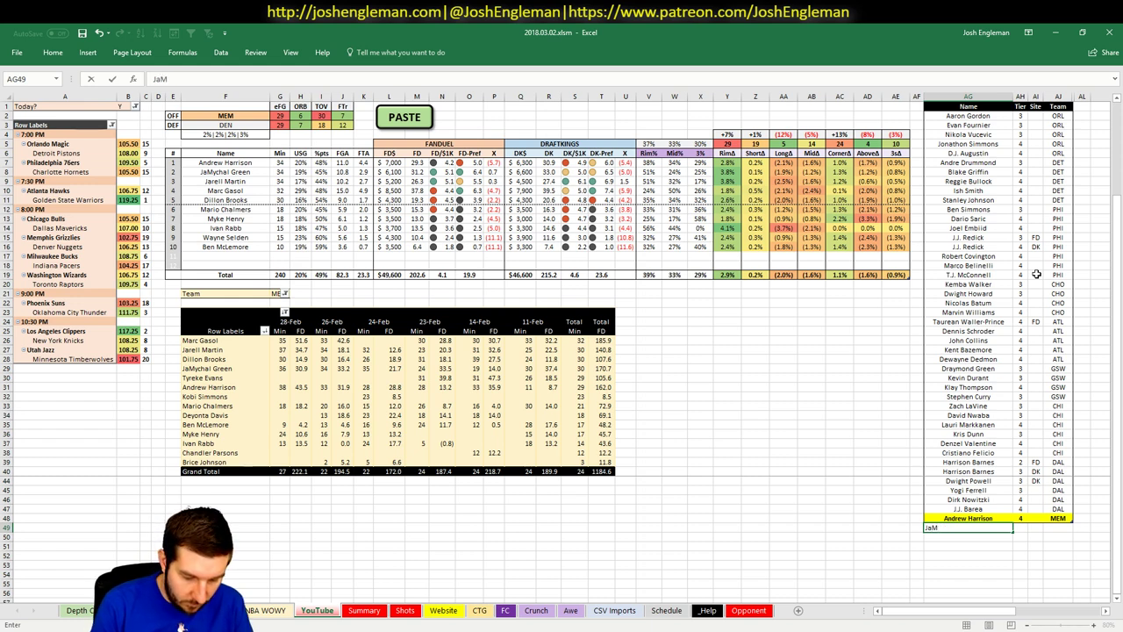
type("ychal Green")
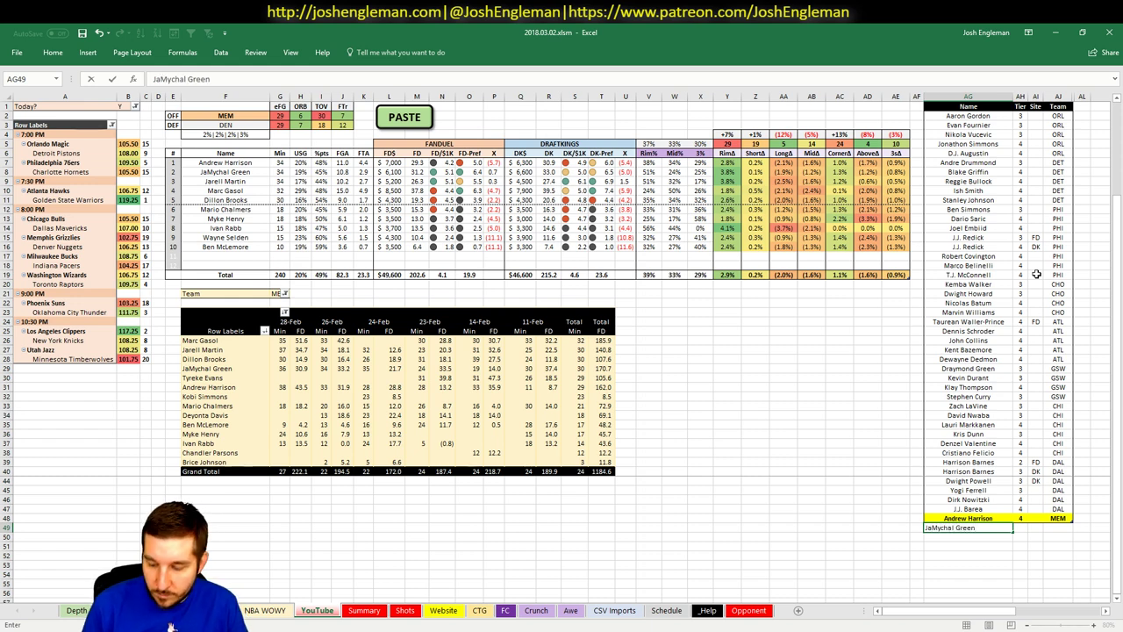
key("Return")
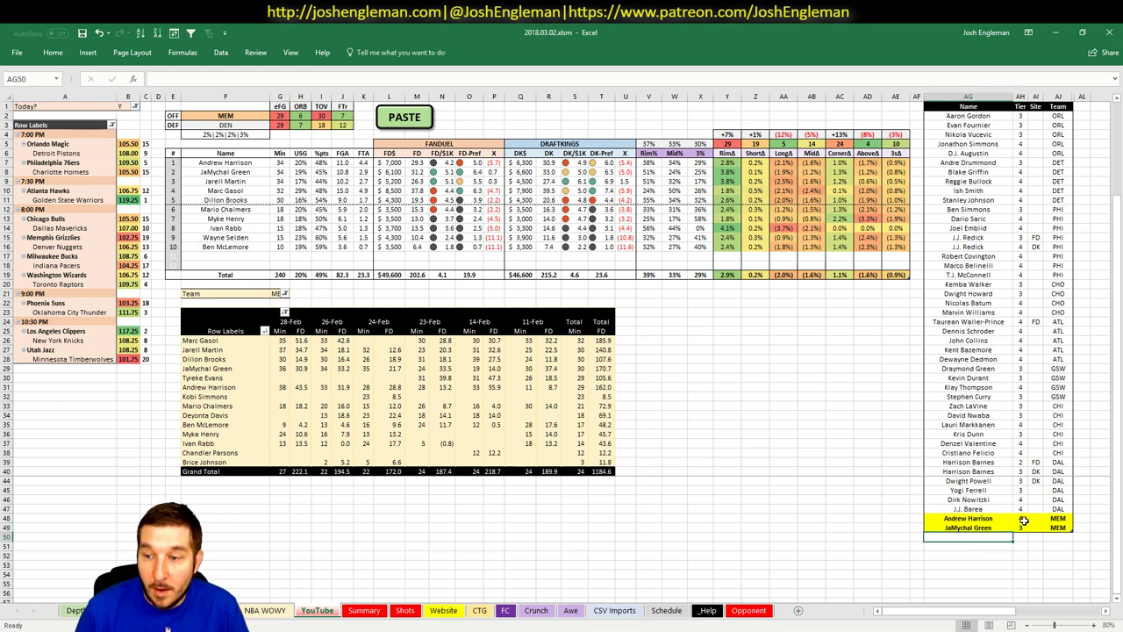
left_click(1036, 527)
type("FD")
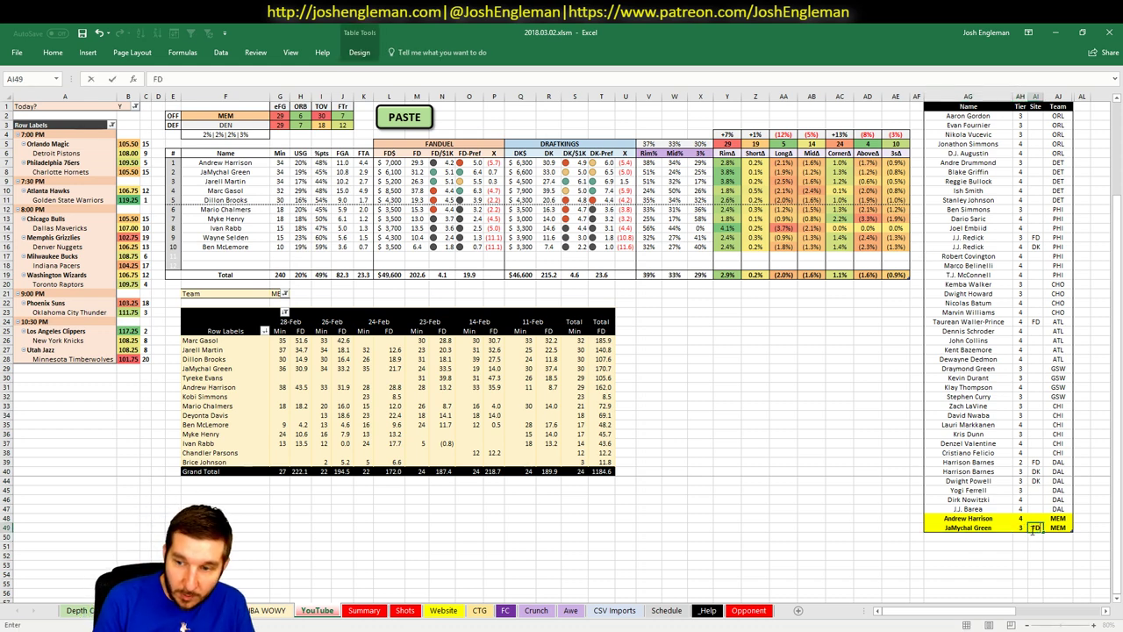
- Add a second JaMychal Green entry to the player shortlist, below the first one, with tier 4 and site DK
key("Return")
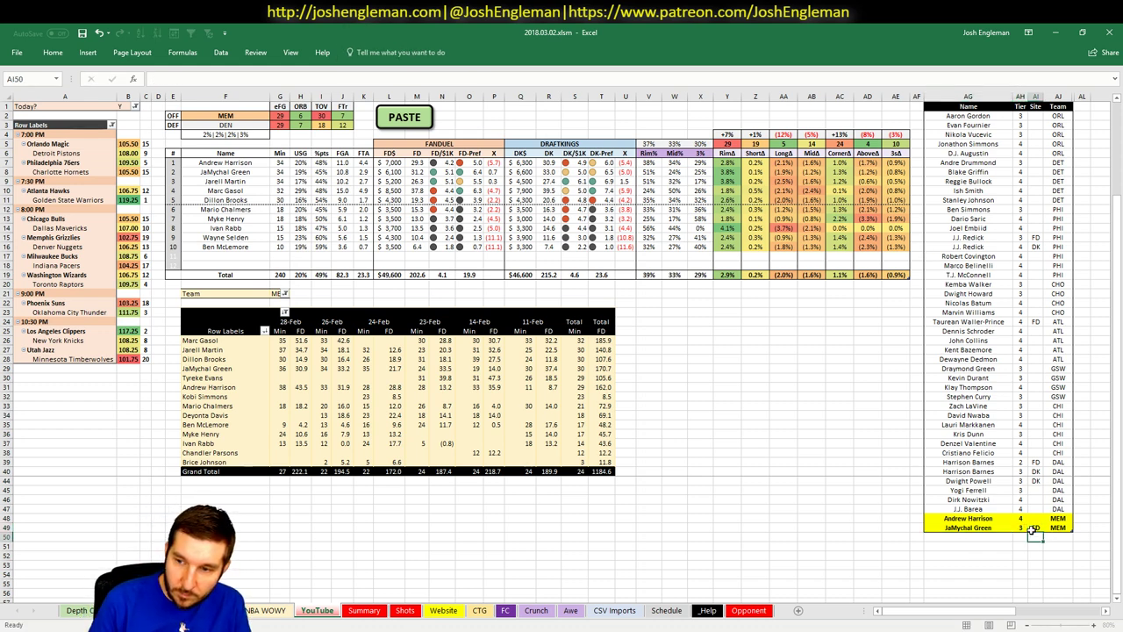
key("Up")
key("Left")
key("Left")
key("ctrl+c")
key("Down")
key("ctrl+v")
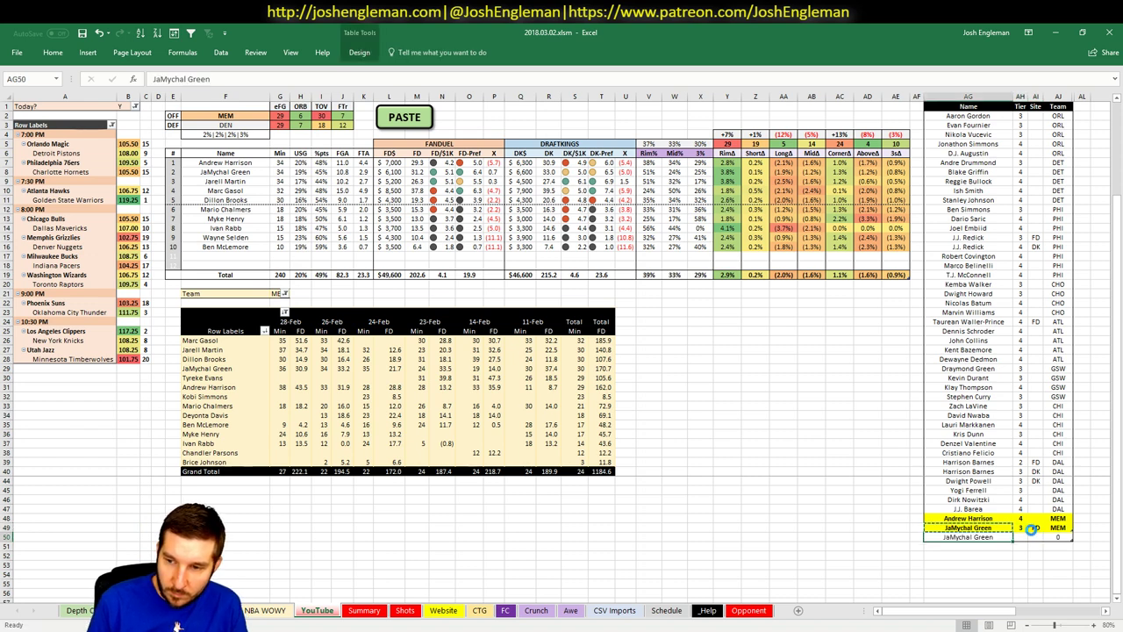
left_click(1036, 532)
type("DK")
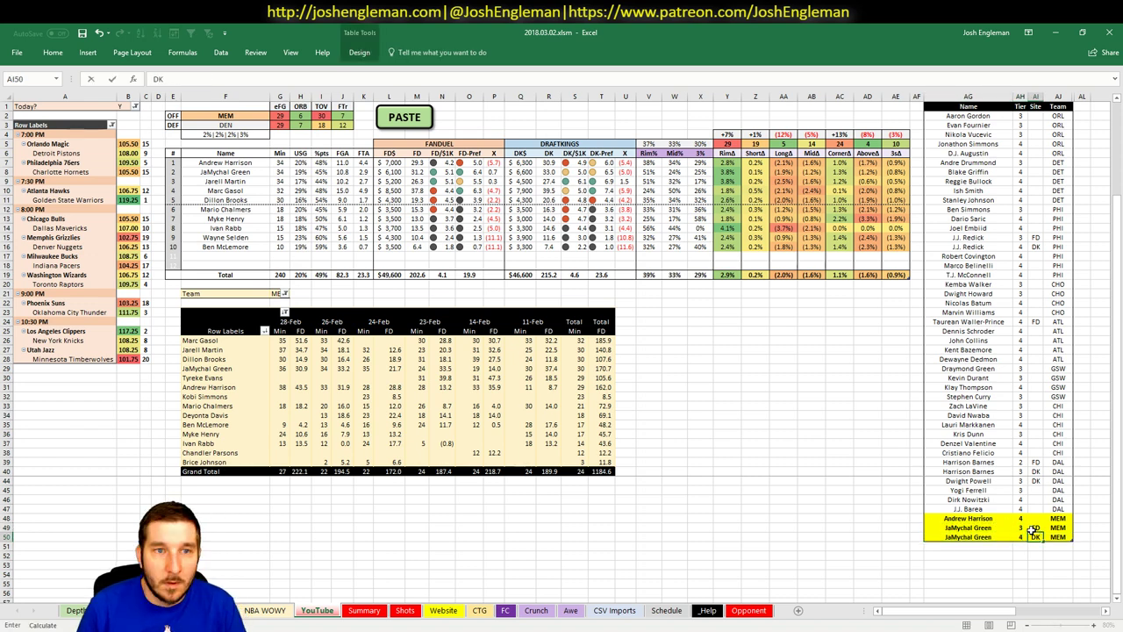
key("Return")
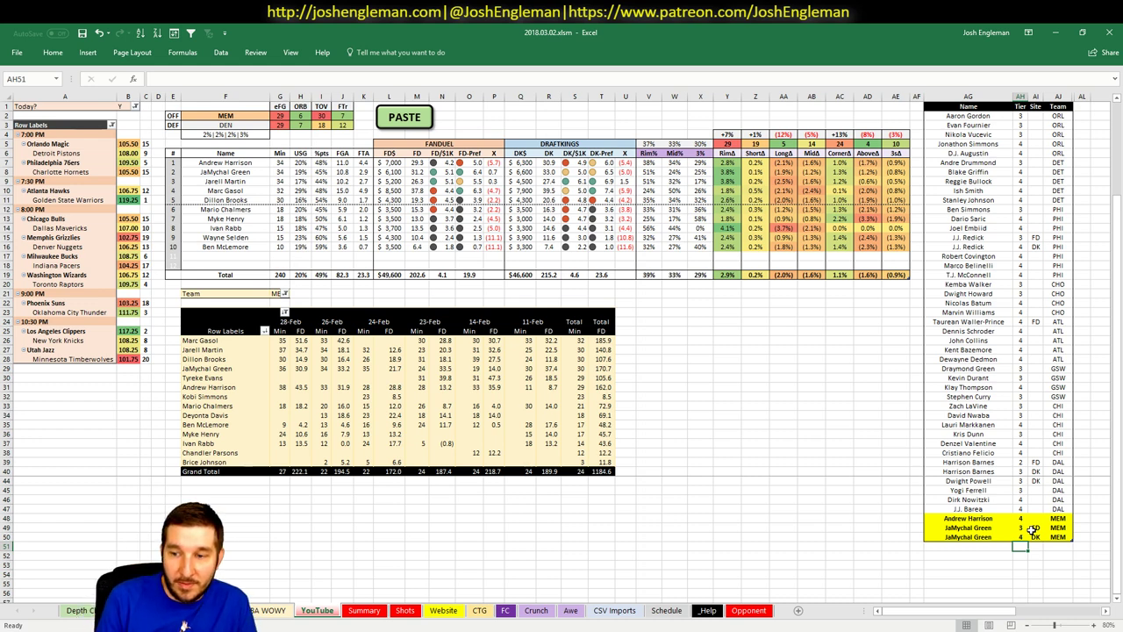
- Add Jarell Martin to the player shortlist below the second JaMychal Green entry with tier 3
type("Jare")
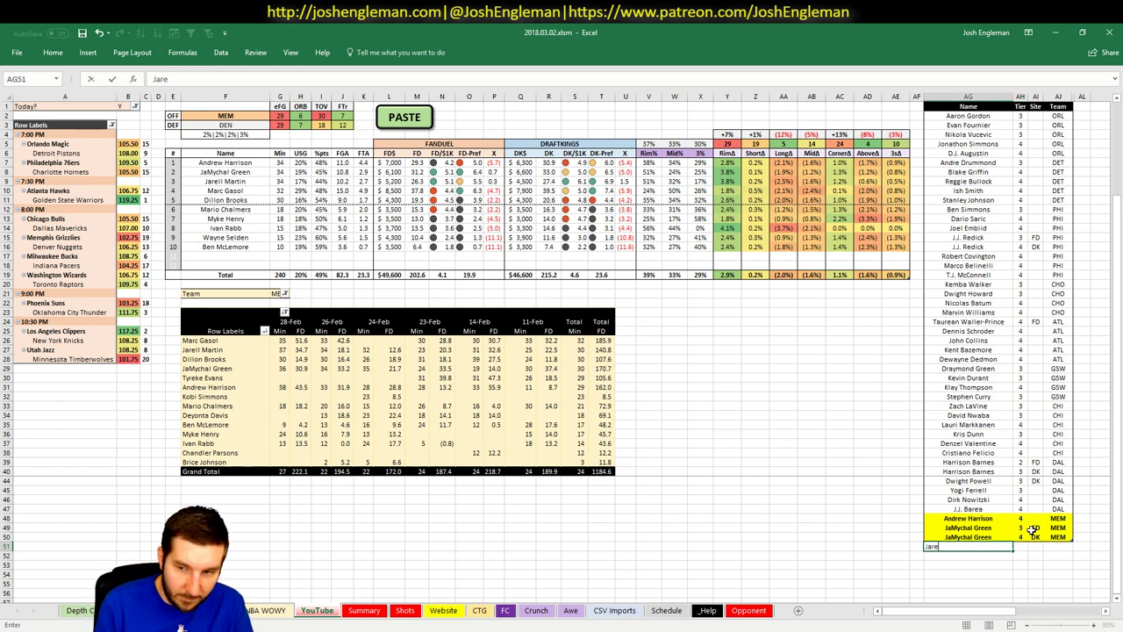
type("ll")
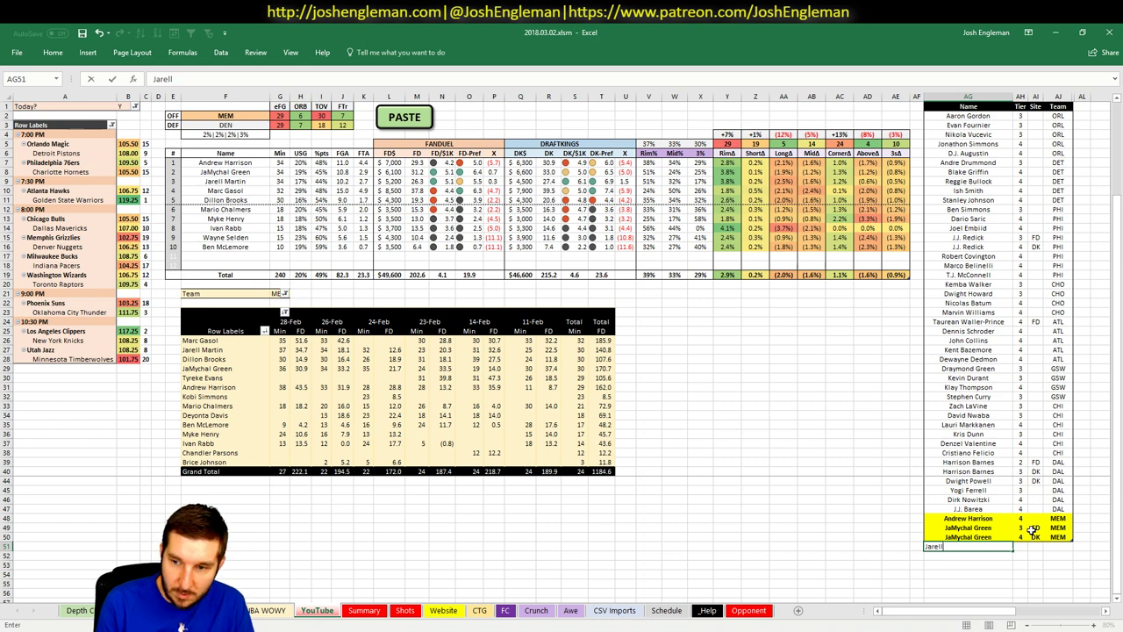
type(" Martin")
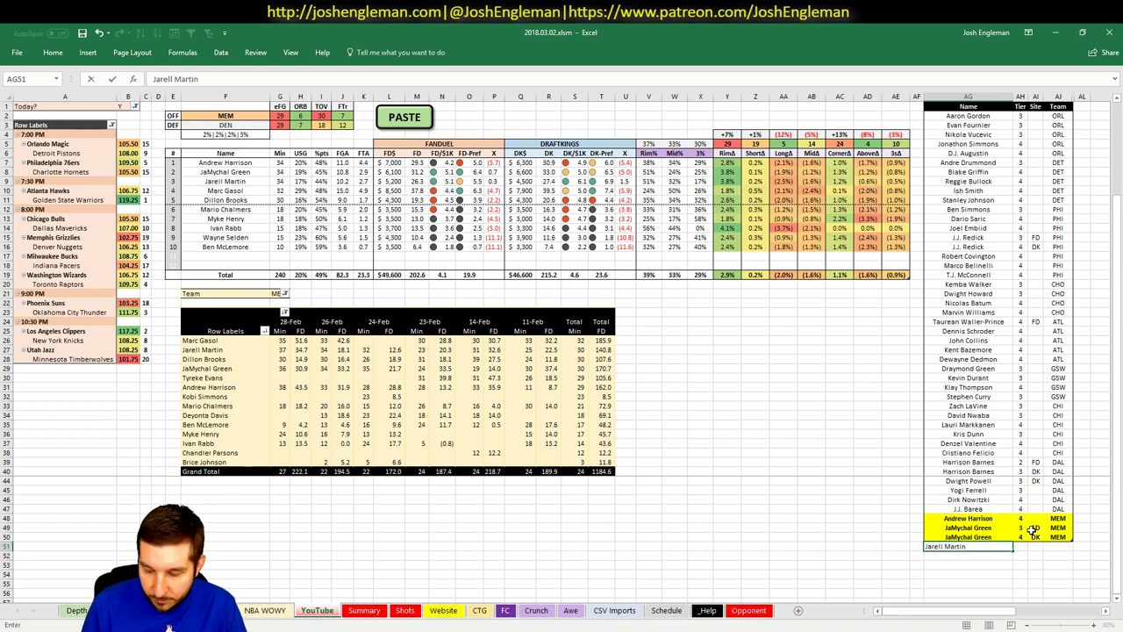
left_click(902, 544)
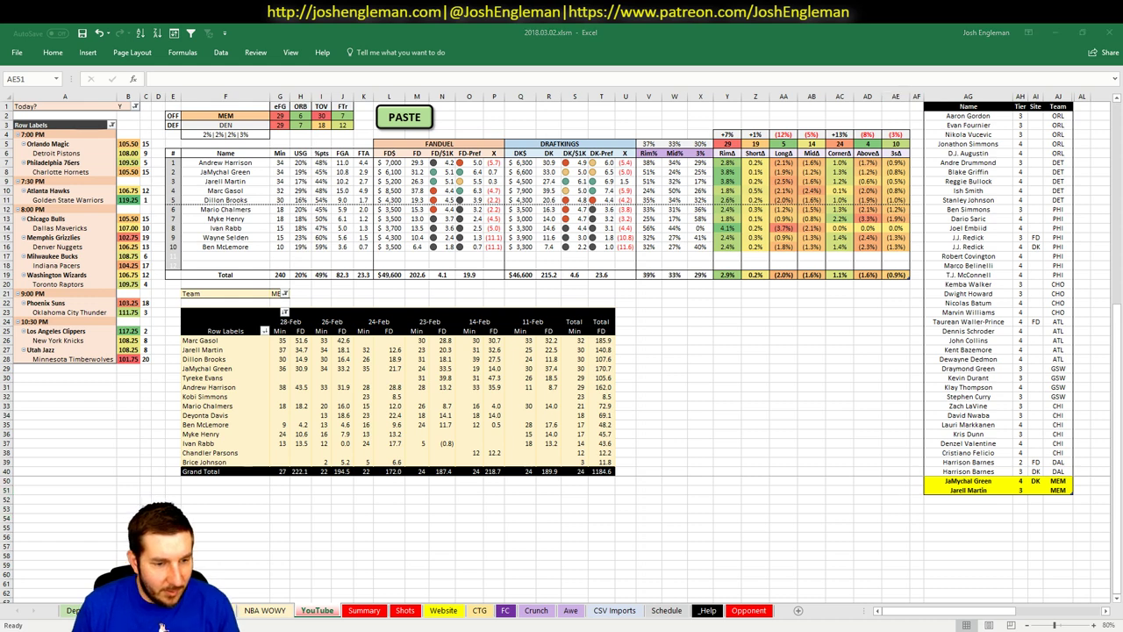
- Switch to Fantasy Cruncher in the browser and check Marc Gasol's game log in the list of FanDuel centers
key("alt+Tab")
left_click(256, 133)
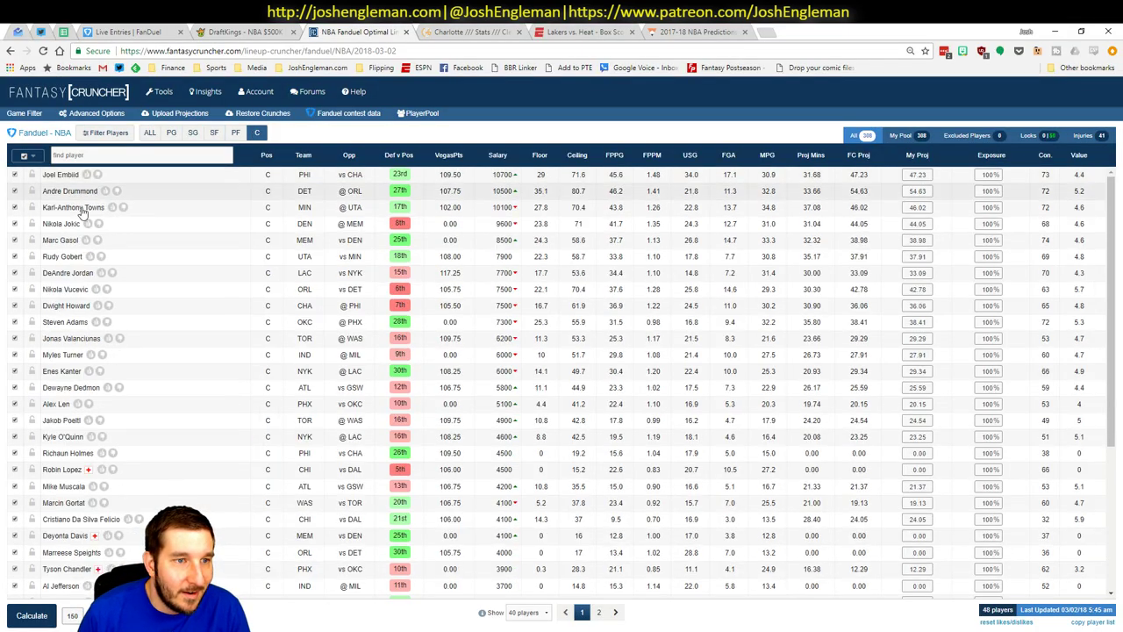
left_click(61, 242)
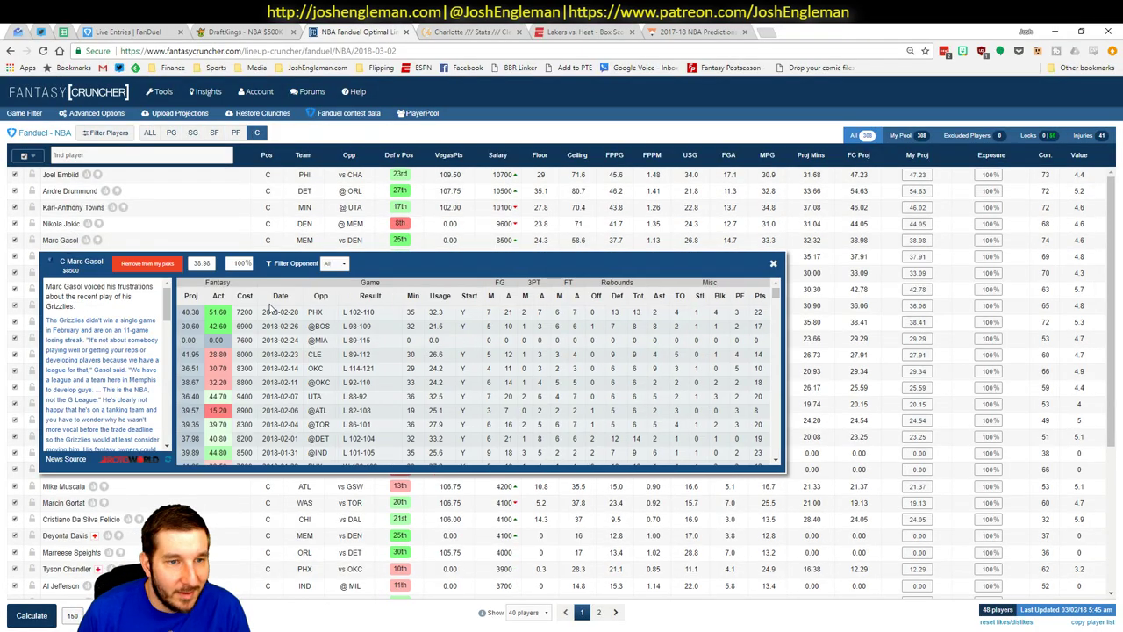
left_click(773, 264)
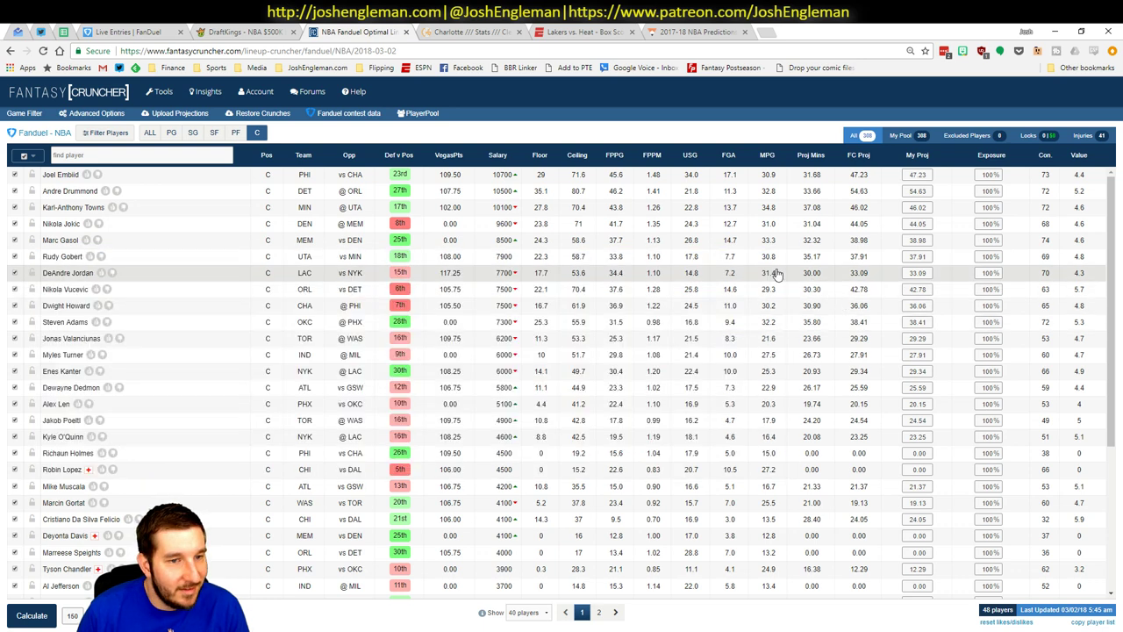
- Switch back to the Excel workbook and add Marc Gasol to the shortlist below Jarell Martin with tier 4
key("alt+Tab")
left_click(953, 492)
type("Jarell Martin")
key("Return")
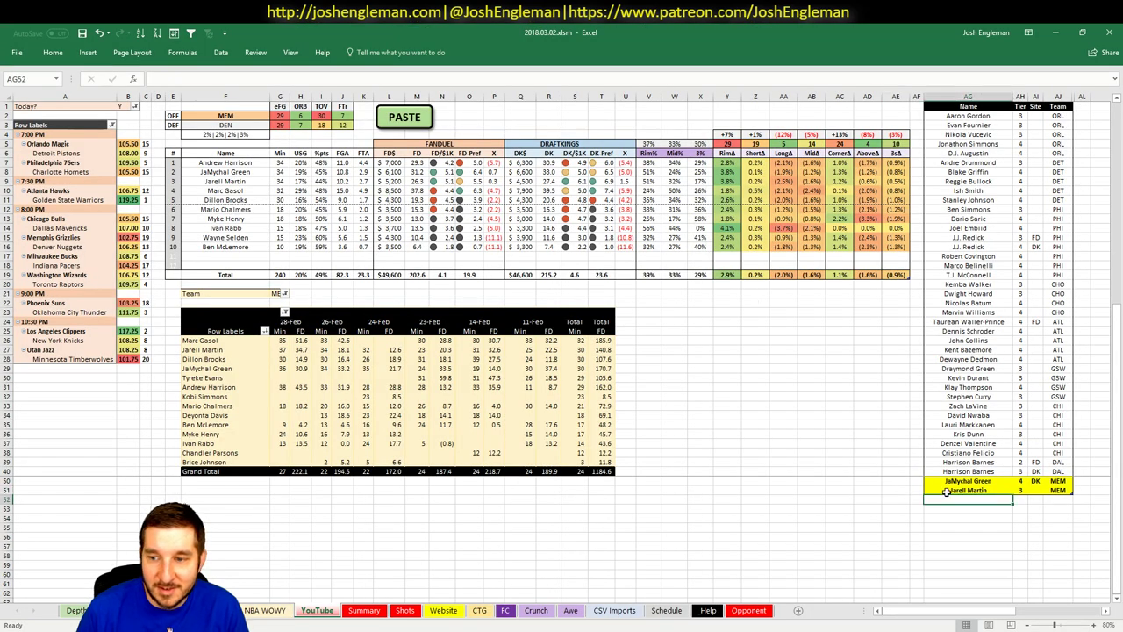
type("Marc Gasol")
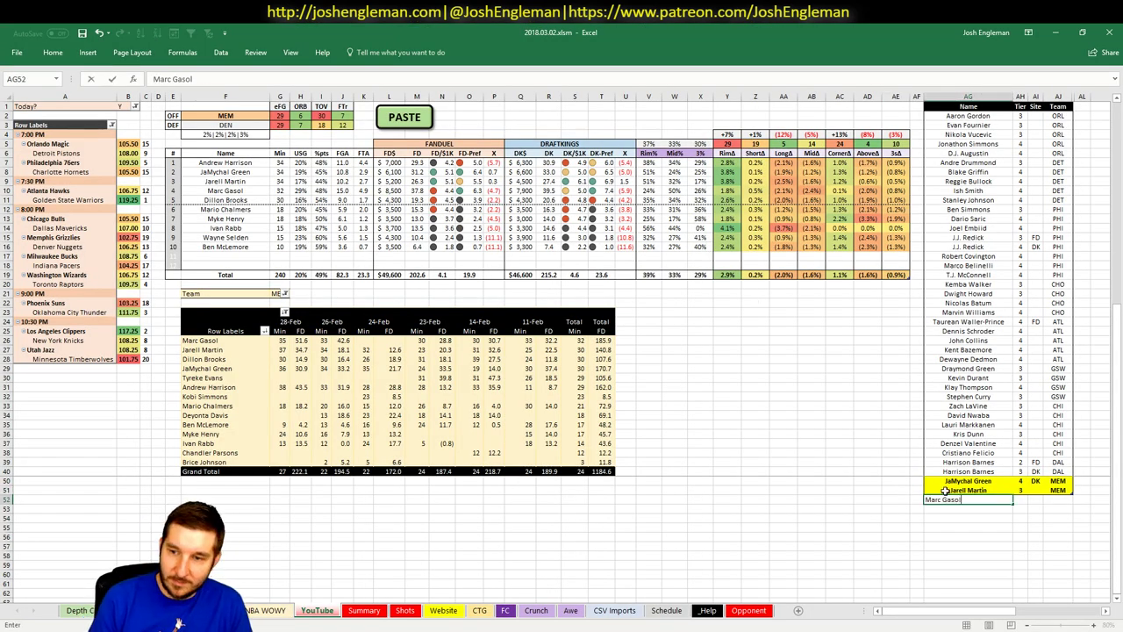
key("Tab")
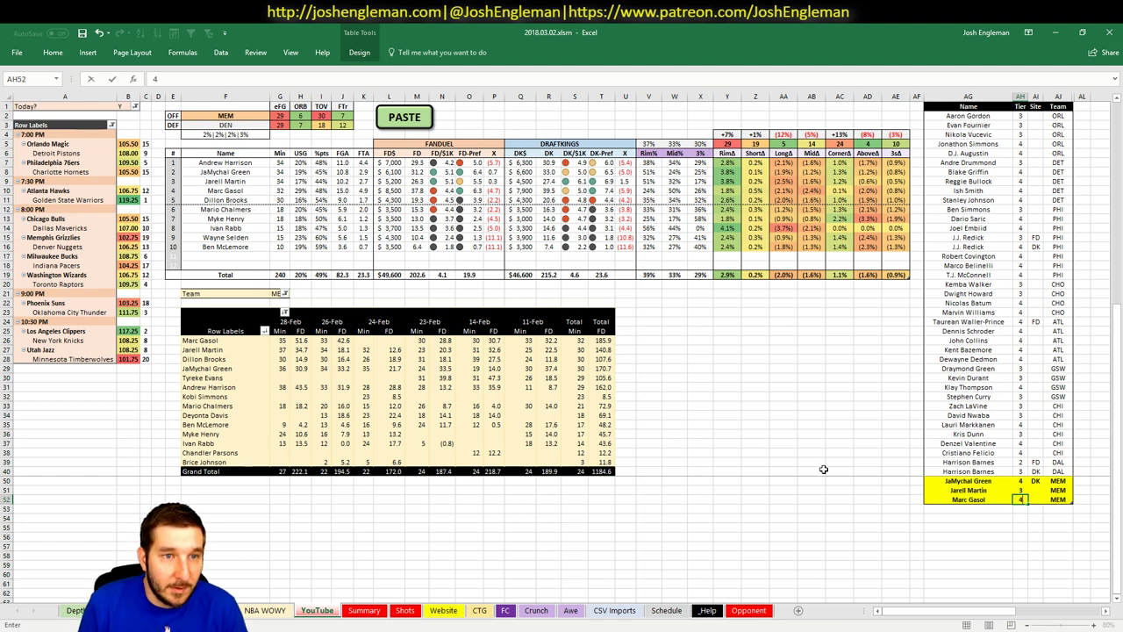
key("Return")
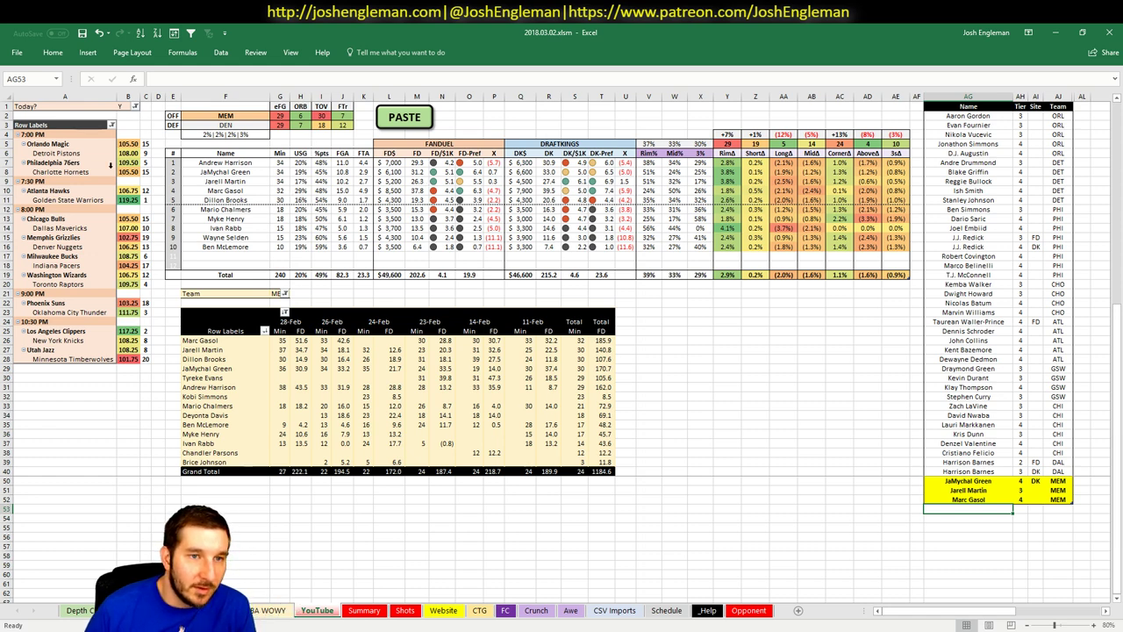
- Switch the offensive team of the projections to DEN and take a brief look at the Summary sheet
left_click(253, 115)
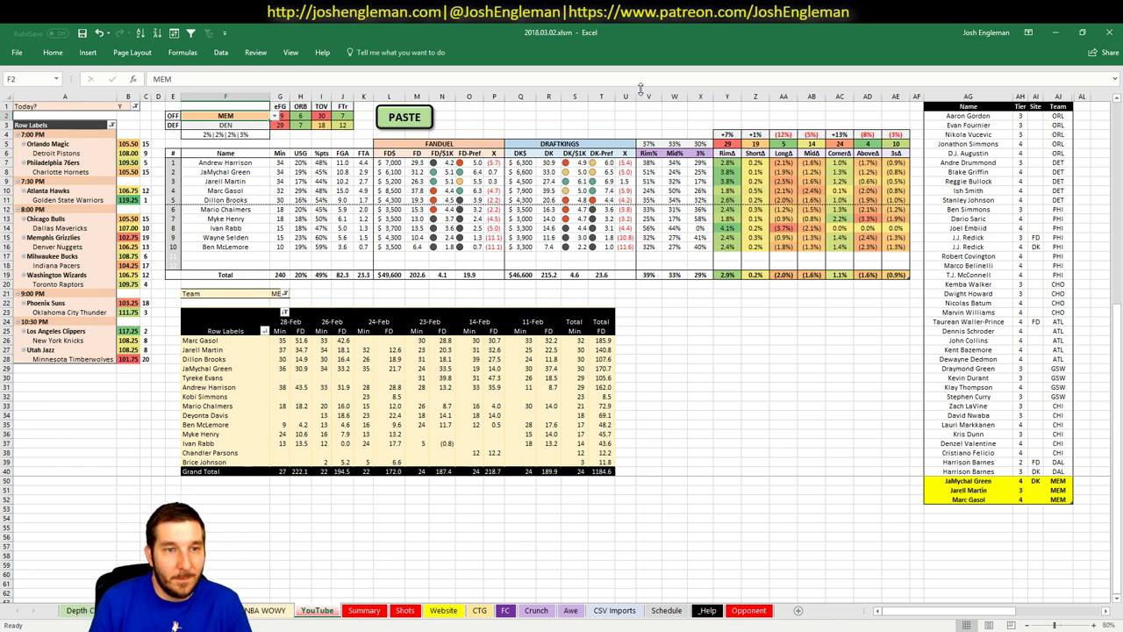
type("DEN")
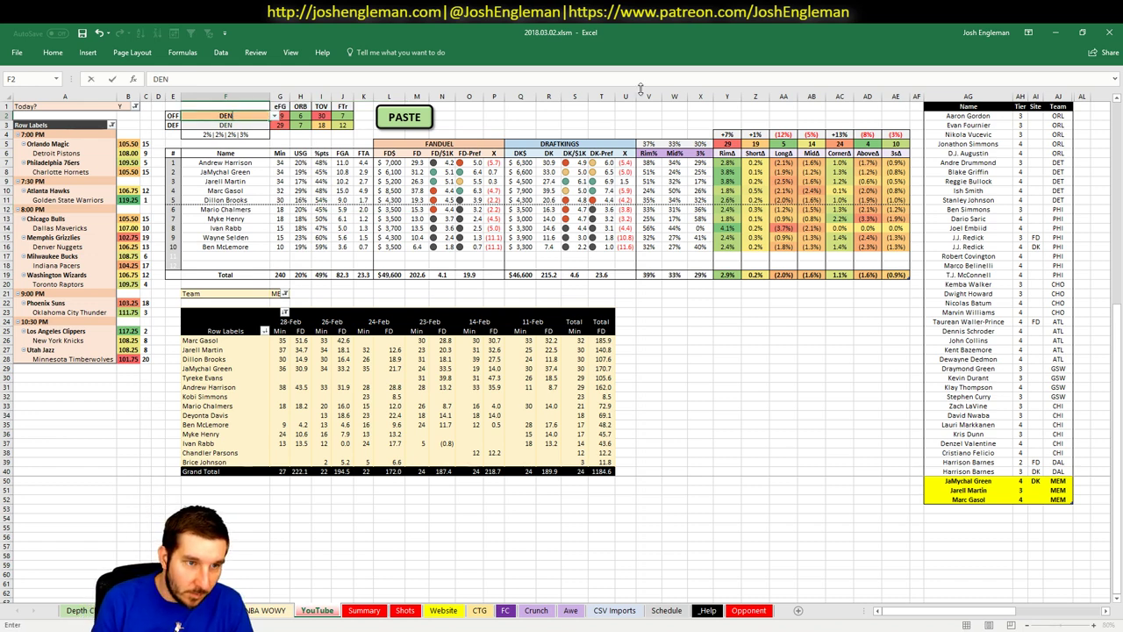
key("Return")
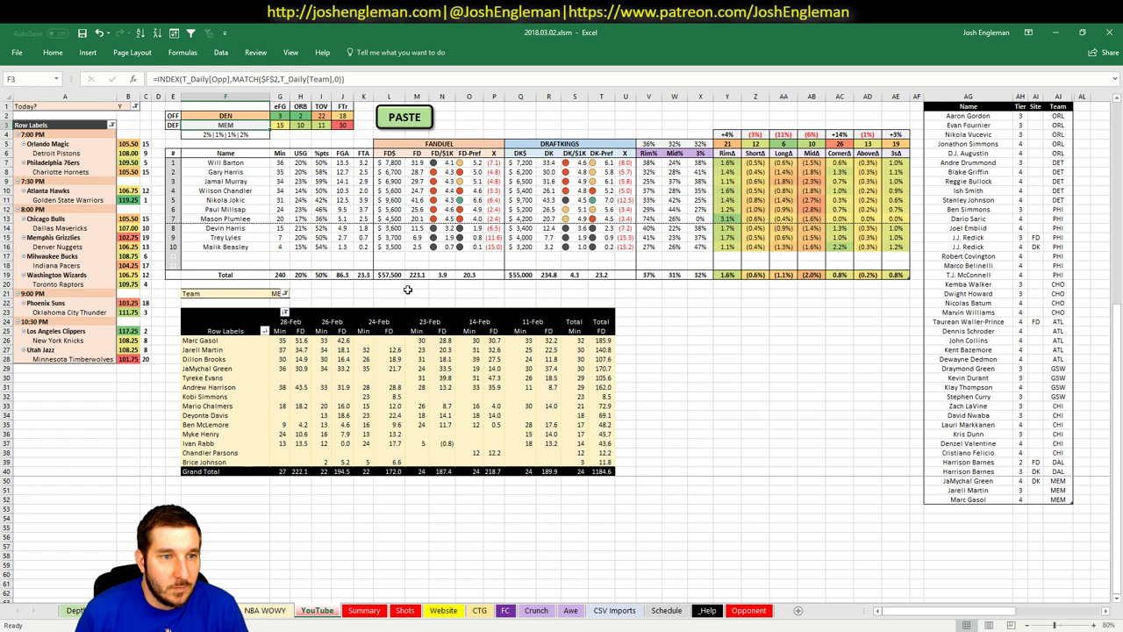
left_click(364, 610)
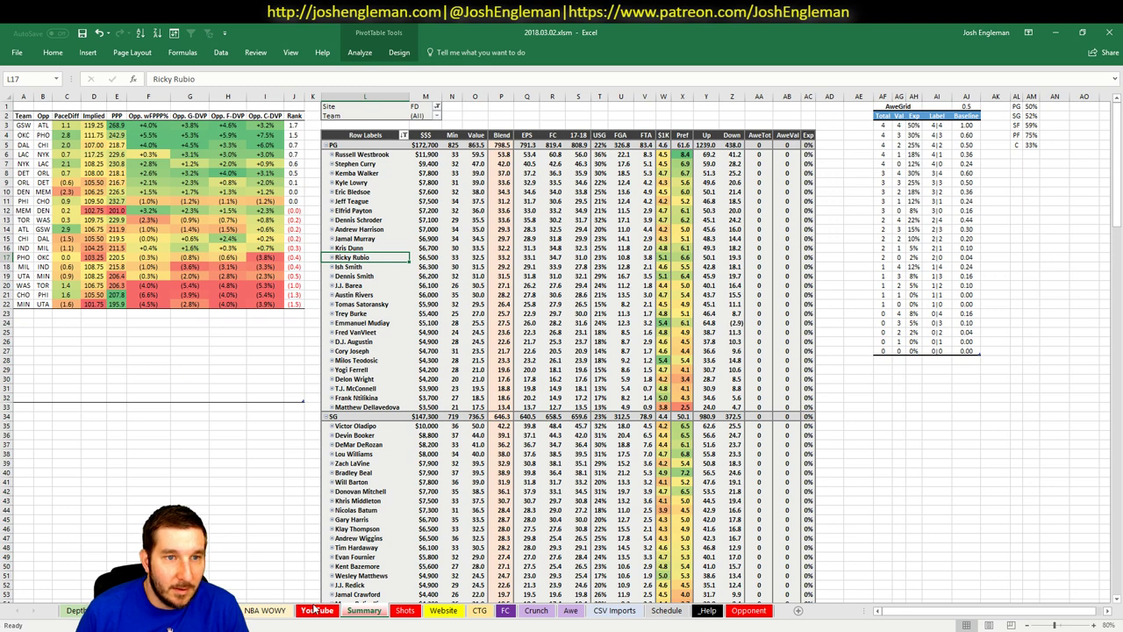
left_click(316, 609)
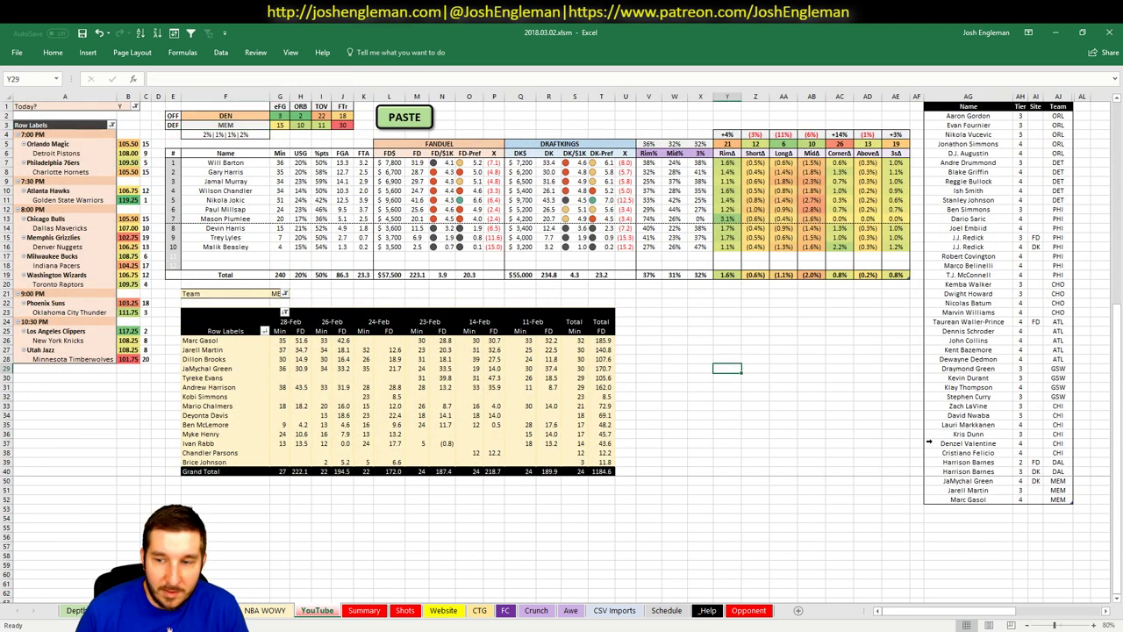
- Set the team filter of the game log table to DEN
left_click(970, 517)
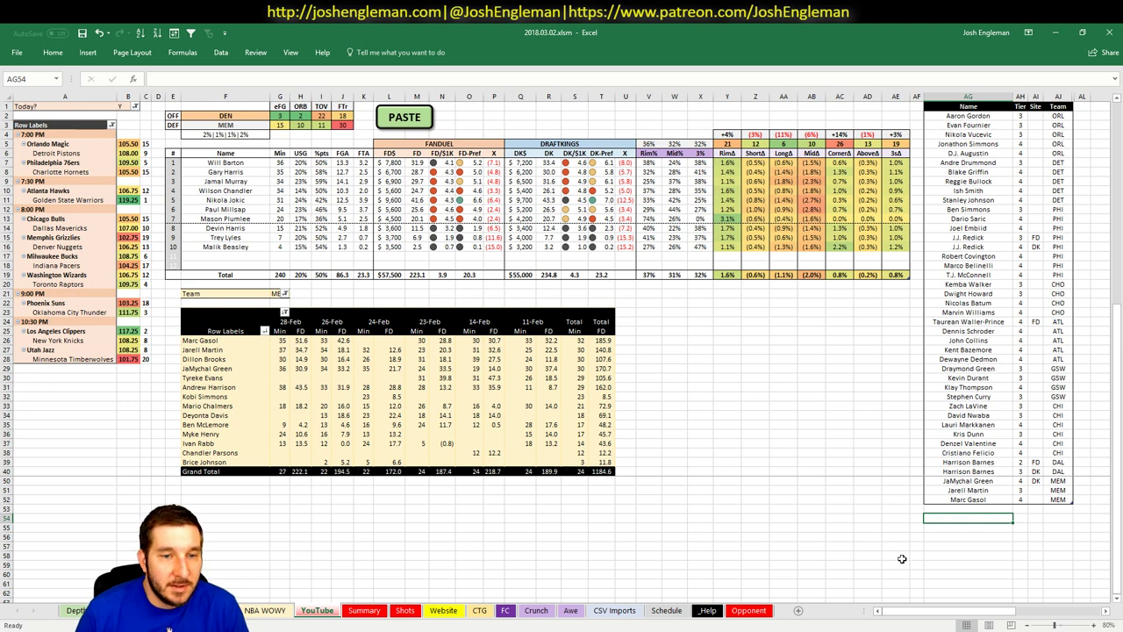
left_click(272, 294)
type("DEN")
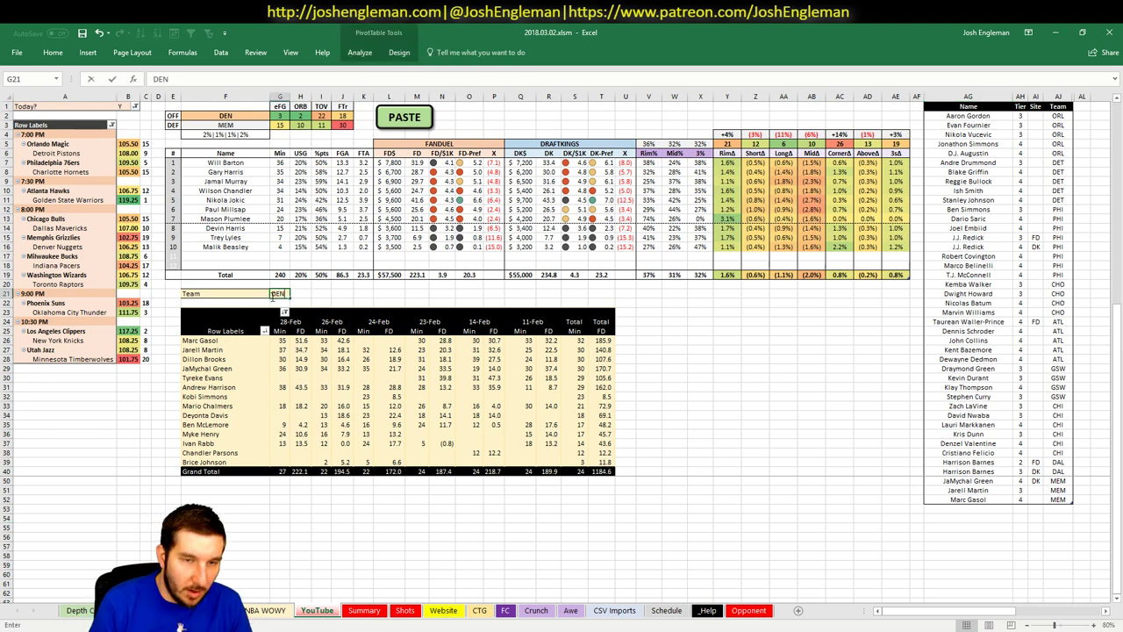
key("Return")
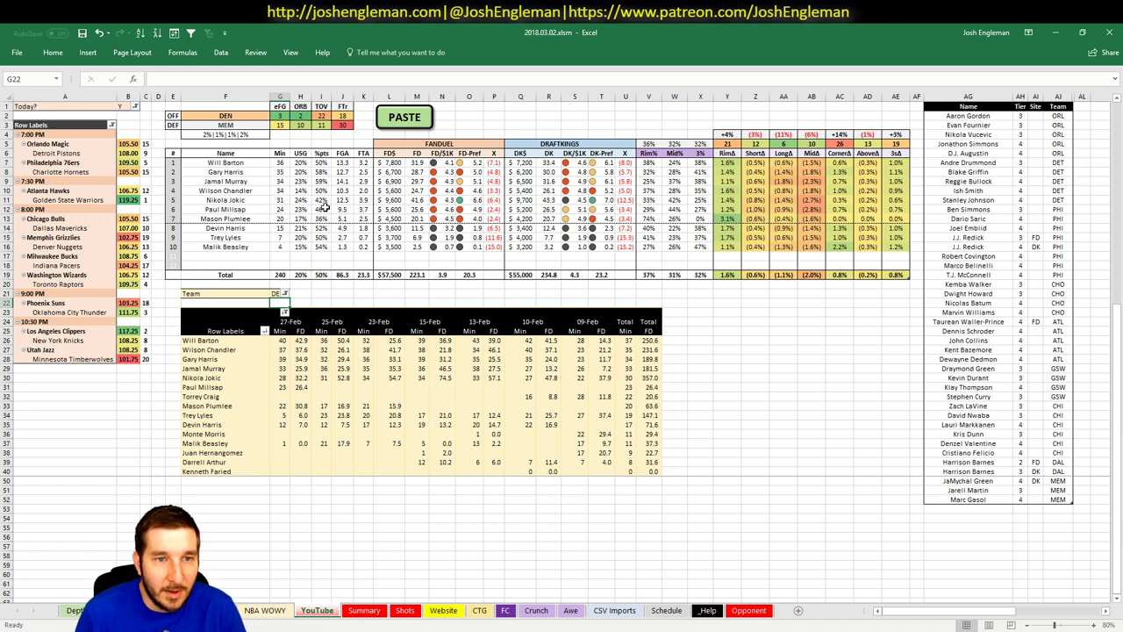
- Review Paul Millsap's projected usage and FanDuel salary in the Denver projections
left_click(241, 204)
left_click(307, 208)
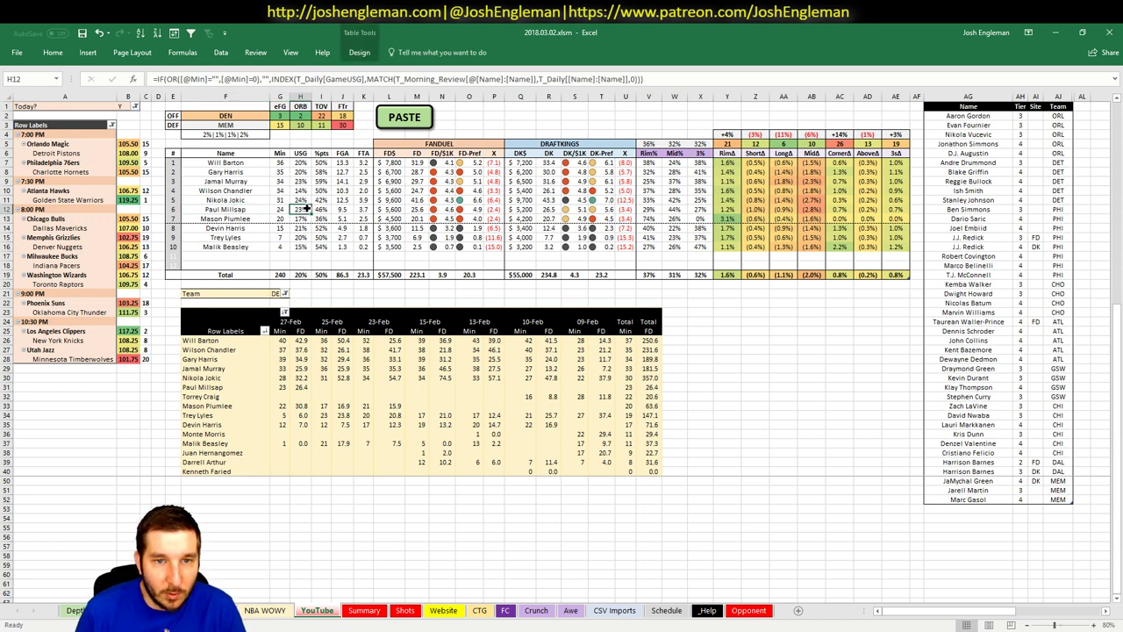
left_click(371, 208)
left_click(387, 209)
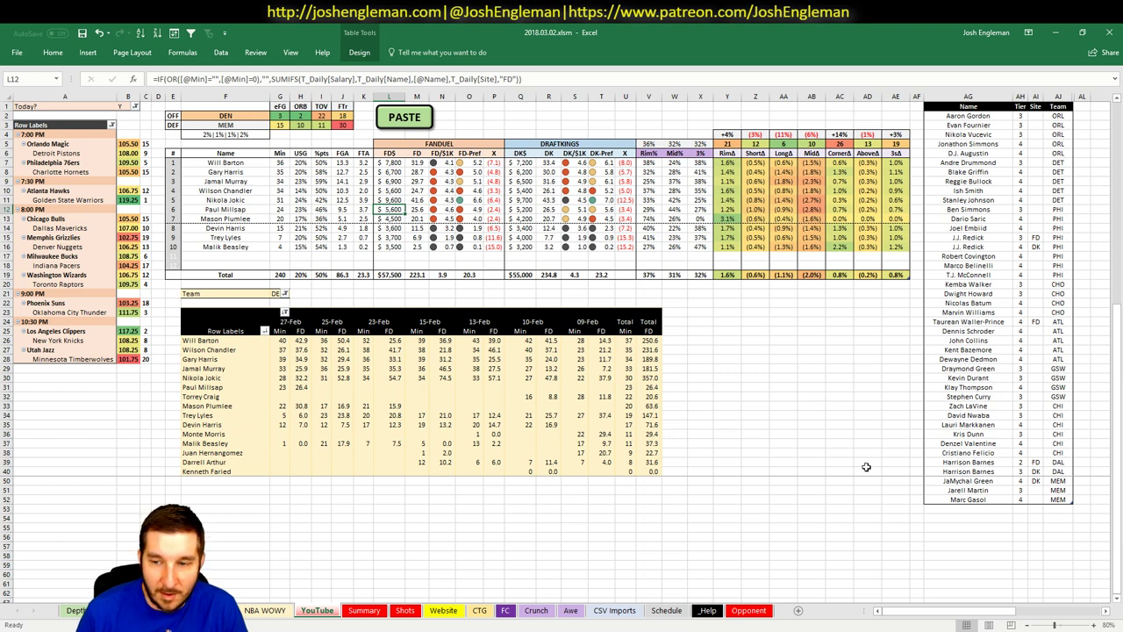
- Copy the Denver names from Will Barton through Nikola Jokic and paste them as values into the shortlist below Marc Gasol
left_click(957, 511)
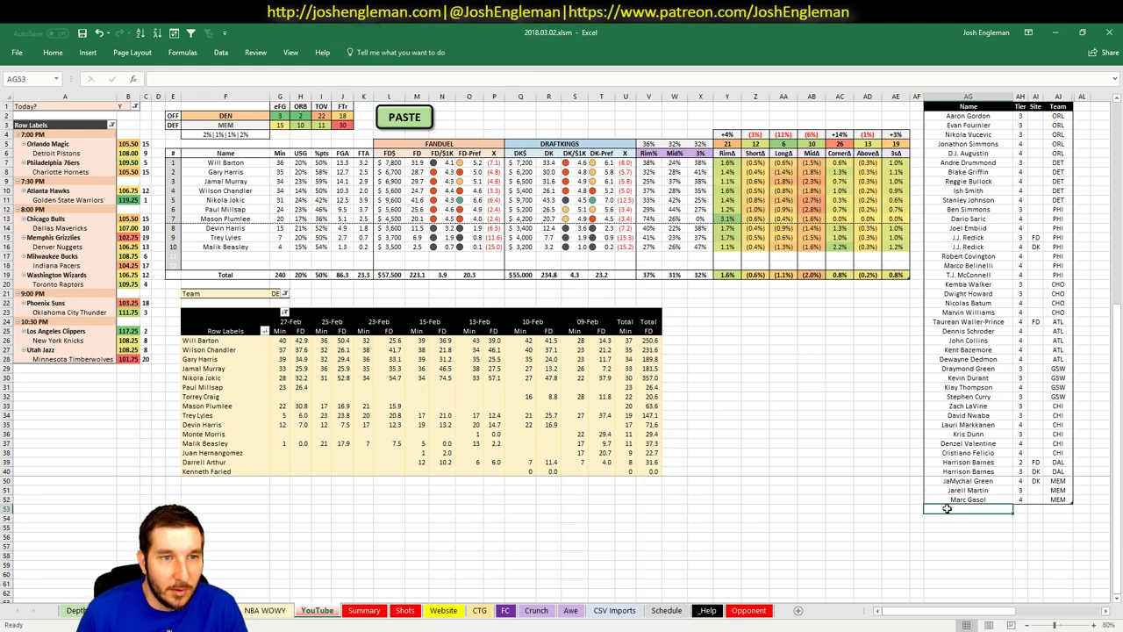
left_click_drag(243, 163, 239, 200)
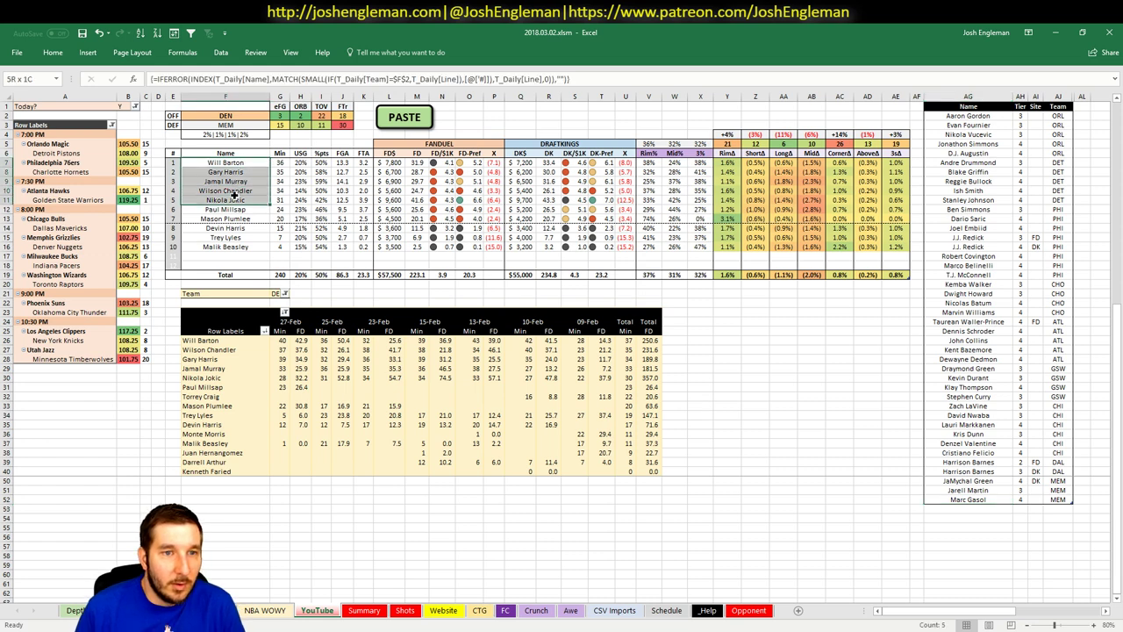
key("ctrl+c")
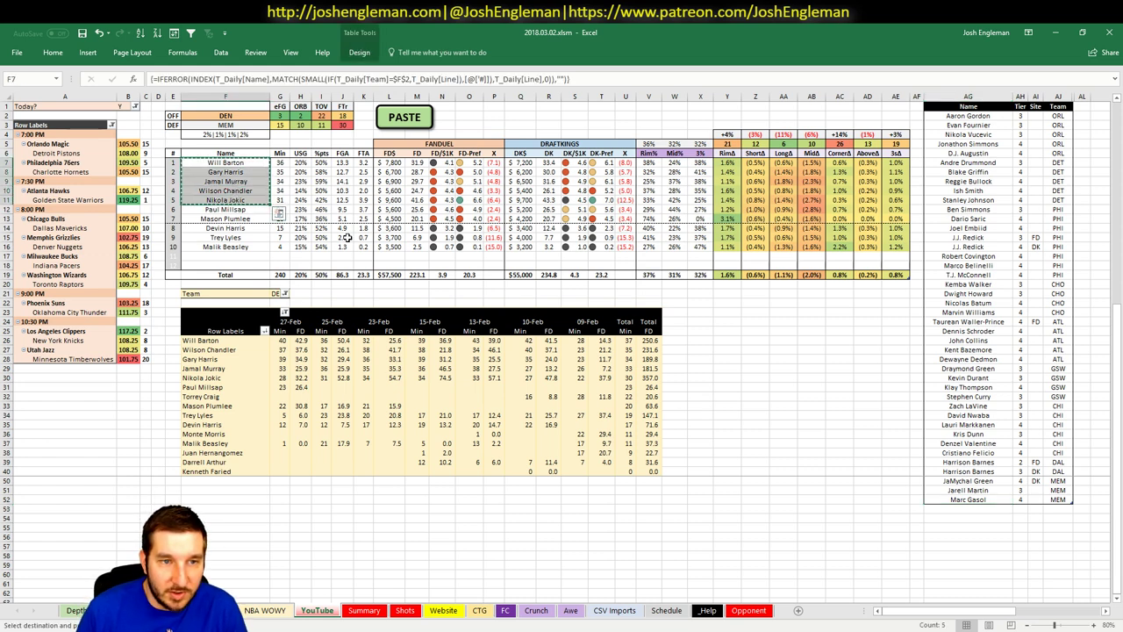
left_click(250, 220, "ctrl")
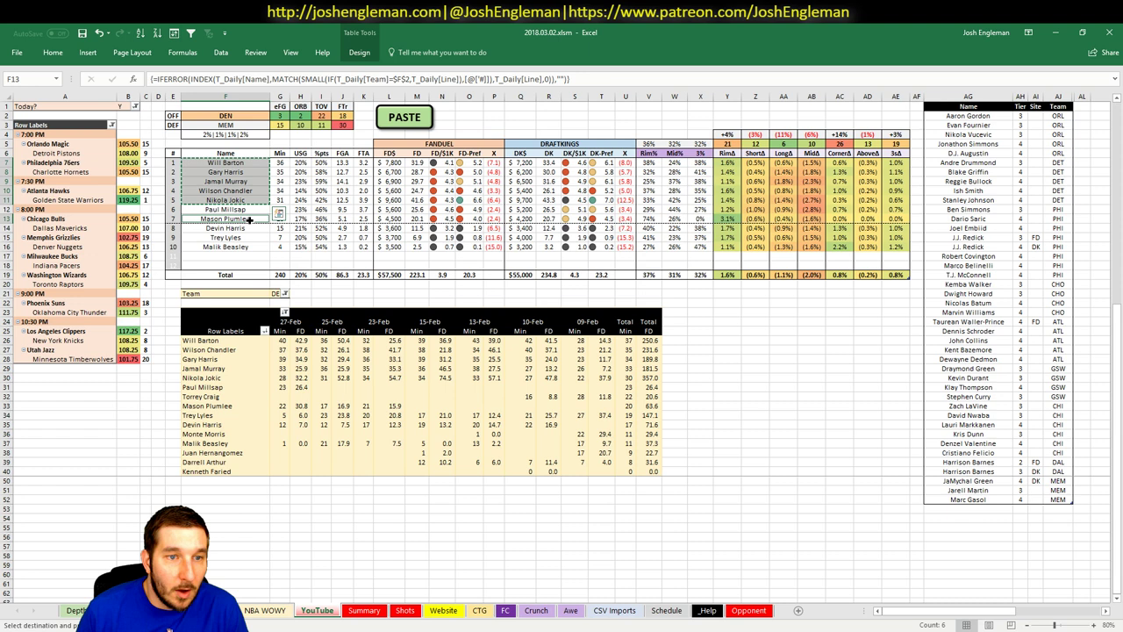
right_click(945, 509)
left_click(1025, 332)
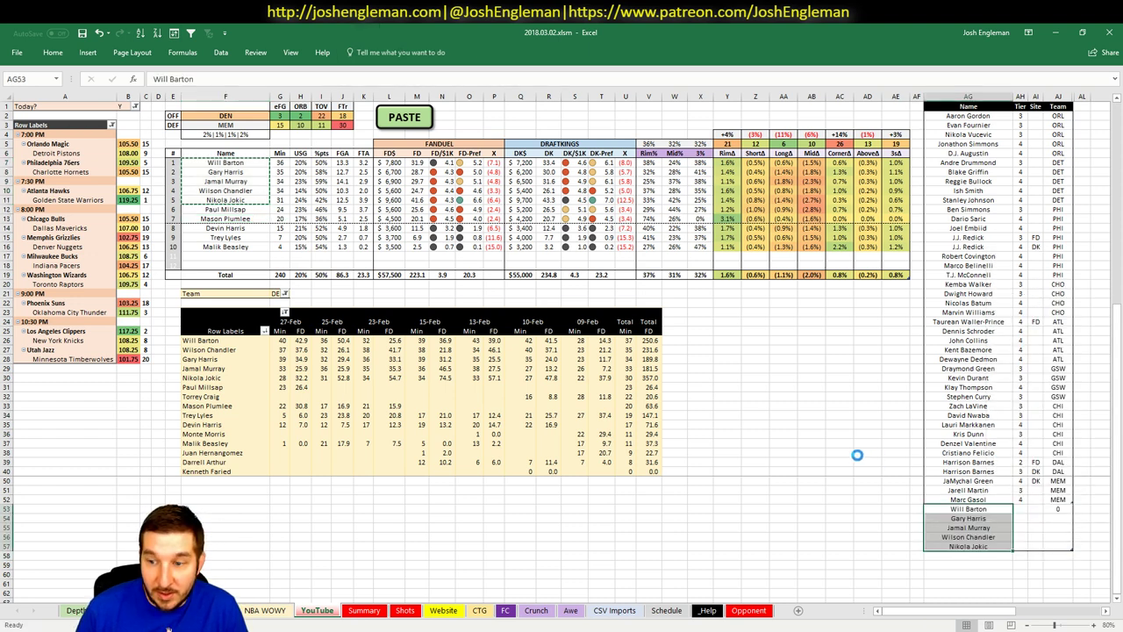
left_click(1017, 509)
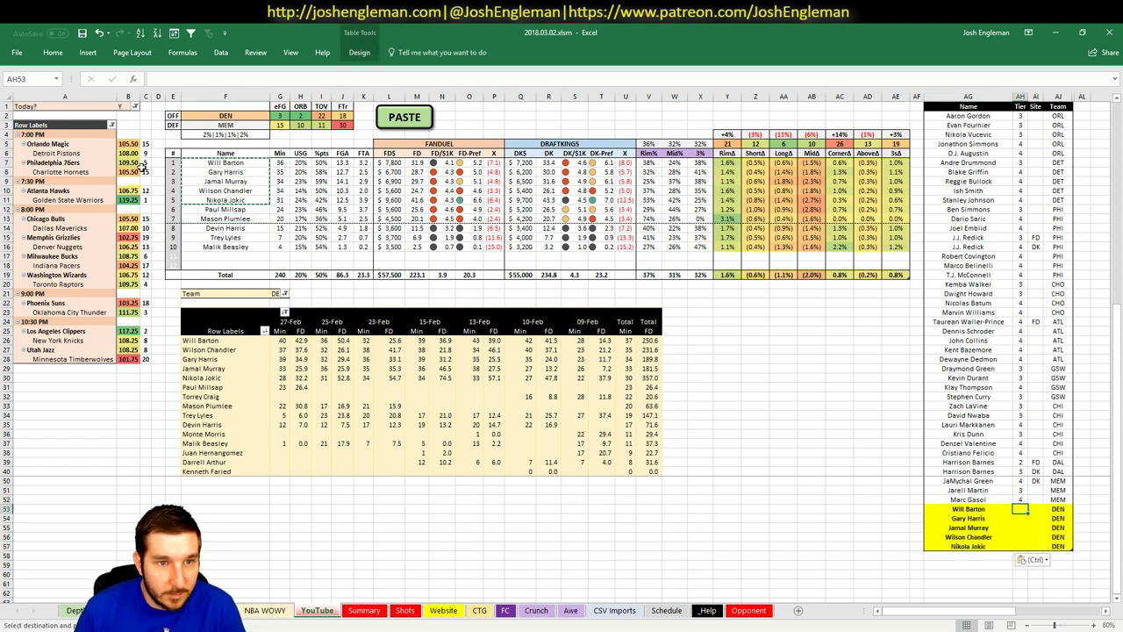
- Copy Mason Plumlee's name from the projections and paste it as a value into the shortlist below Nikola Jokic
left_click_drag(250, 219, 260, 229)
key("ctrl+c")
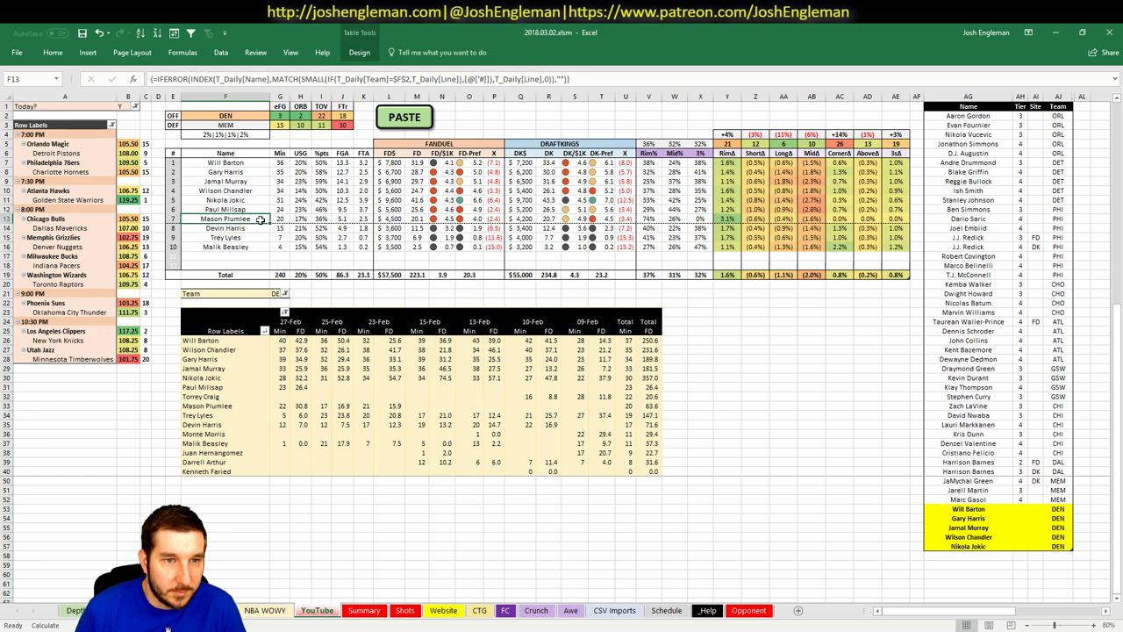
right_click(981, 554)
left_click(1025, 351)
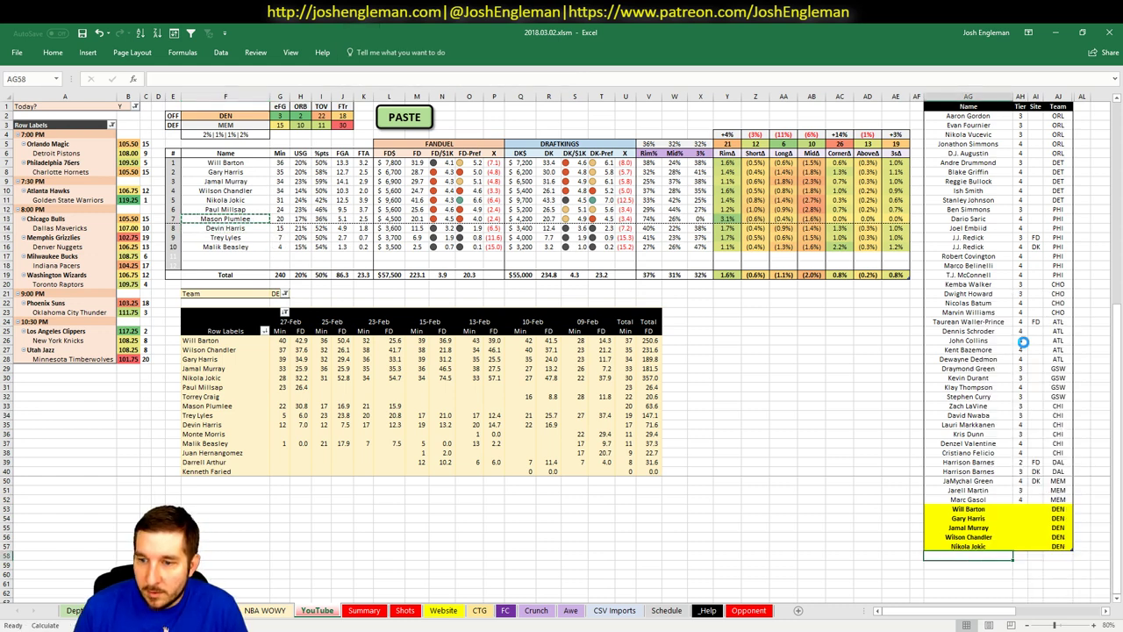
left_click(1020, 509)
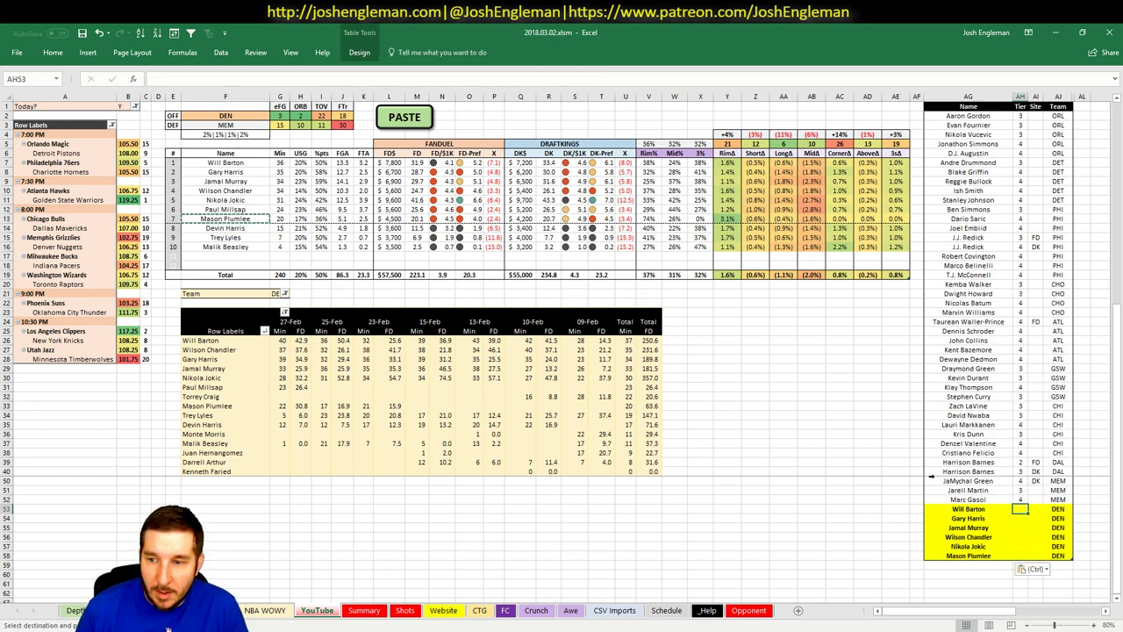
key("Escape")
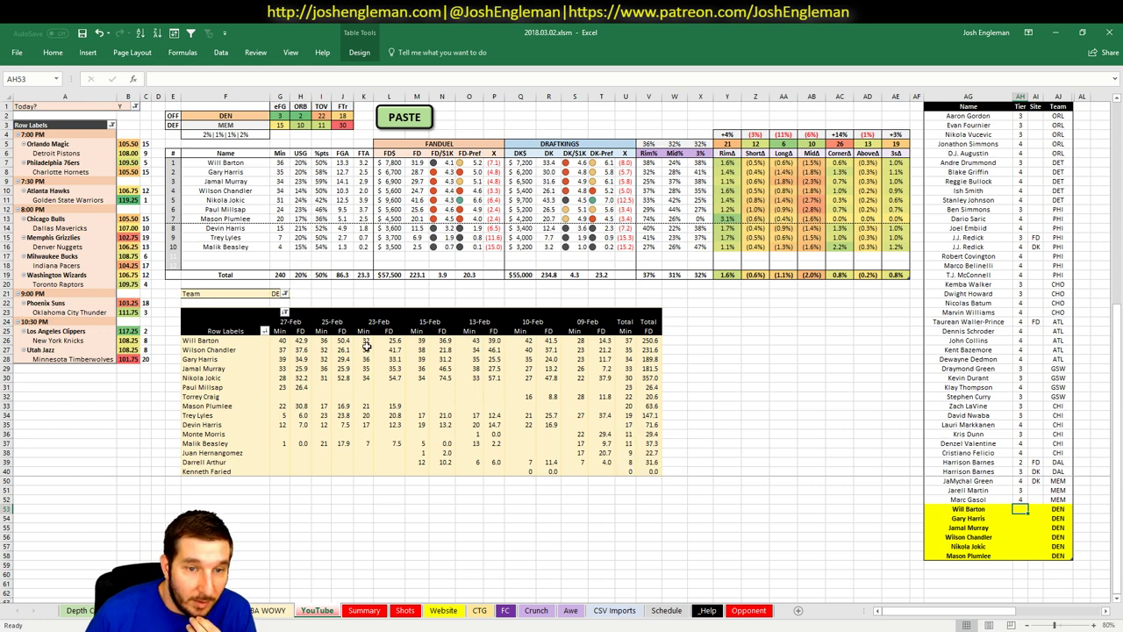
- Set the shortlist tiers to 3 for Will Barton and 4 for Gary Harris and Jamal Murray
left_click(344, 342)
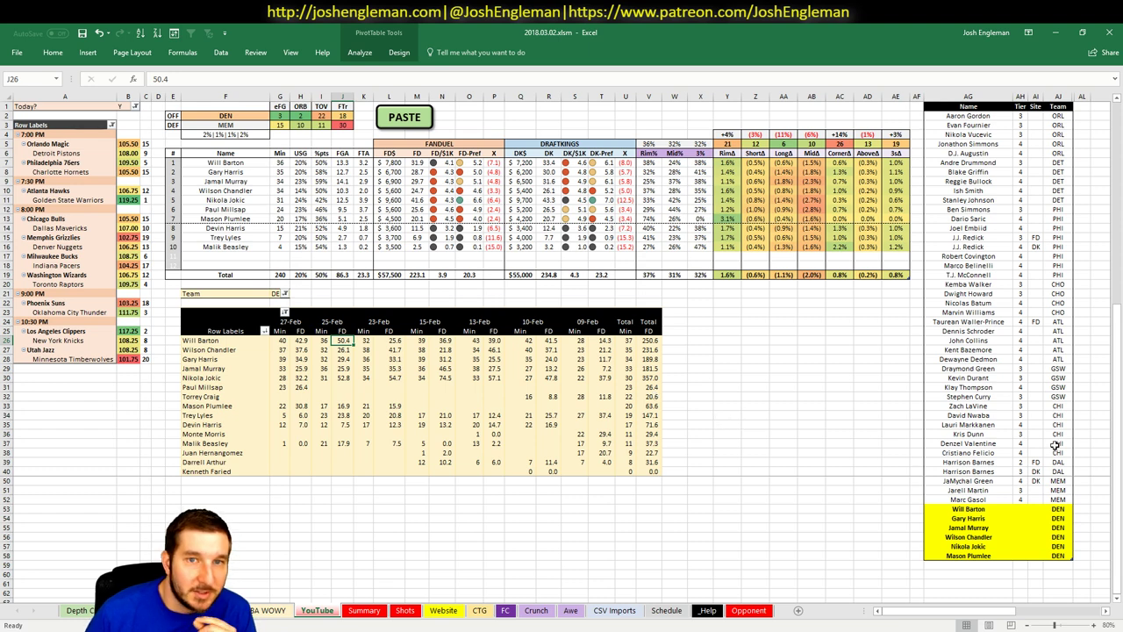
left_click(1020, 509)
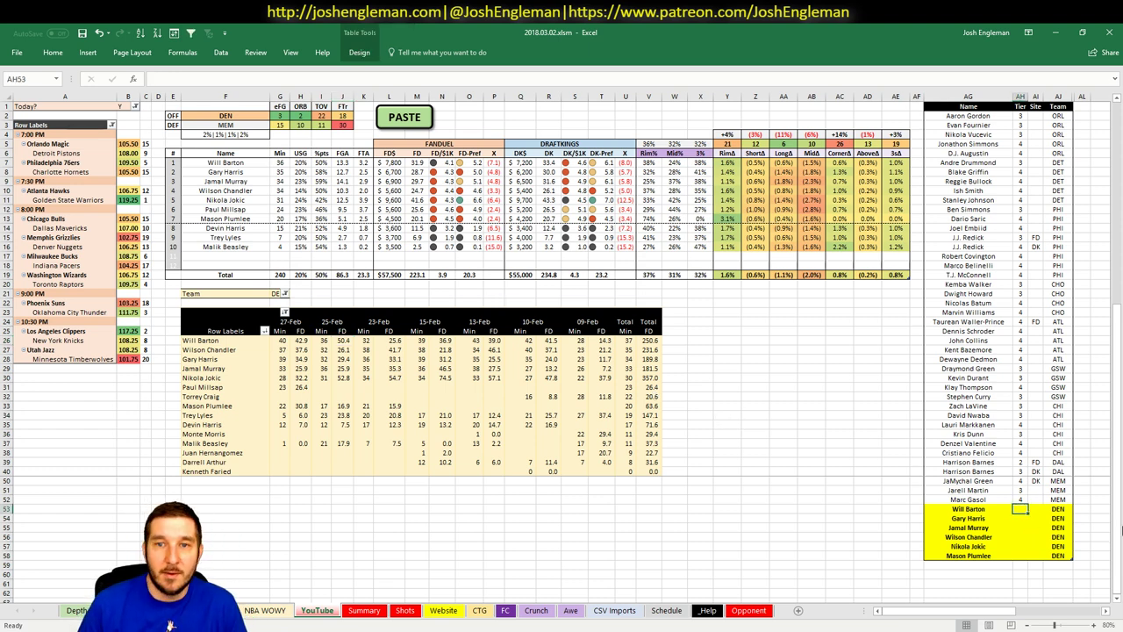
key("Down")
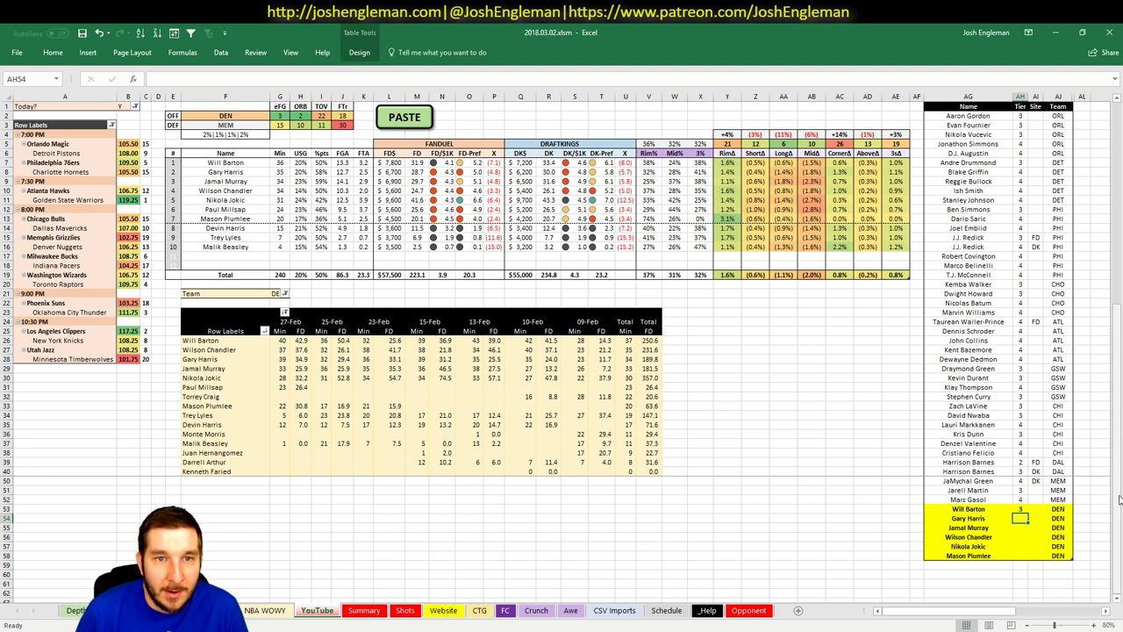
type("4")
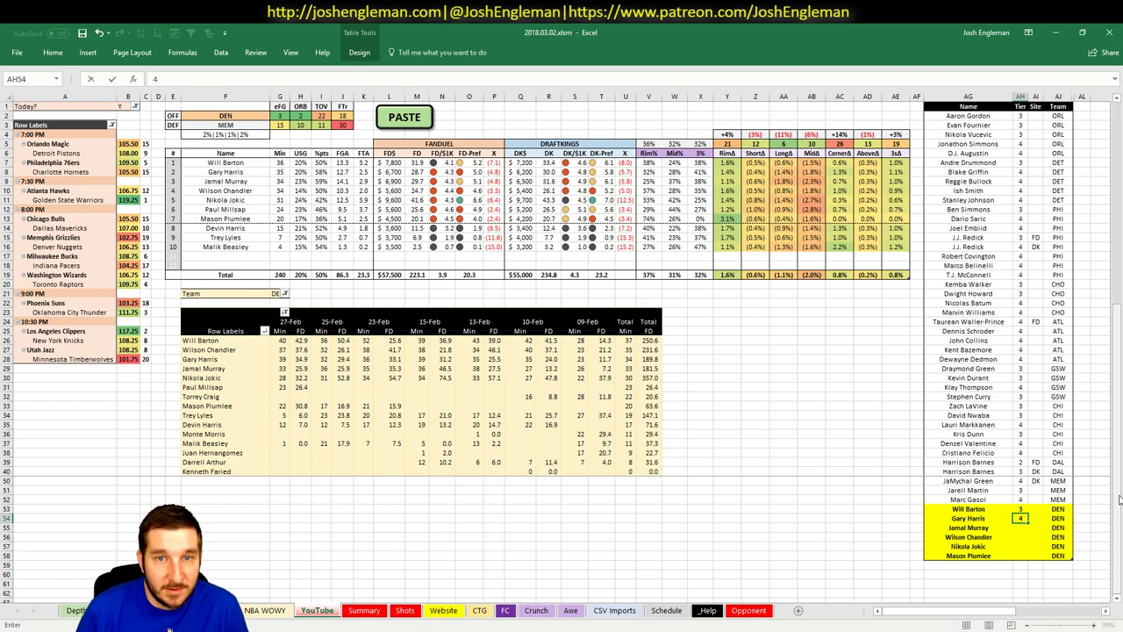
key("Return")
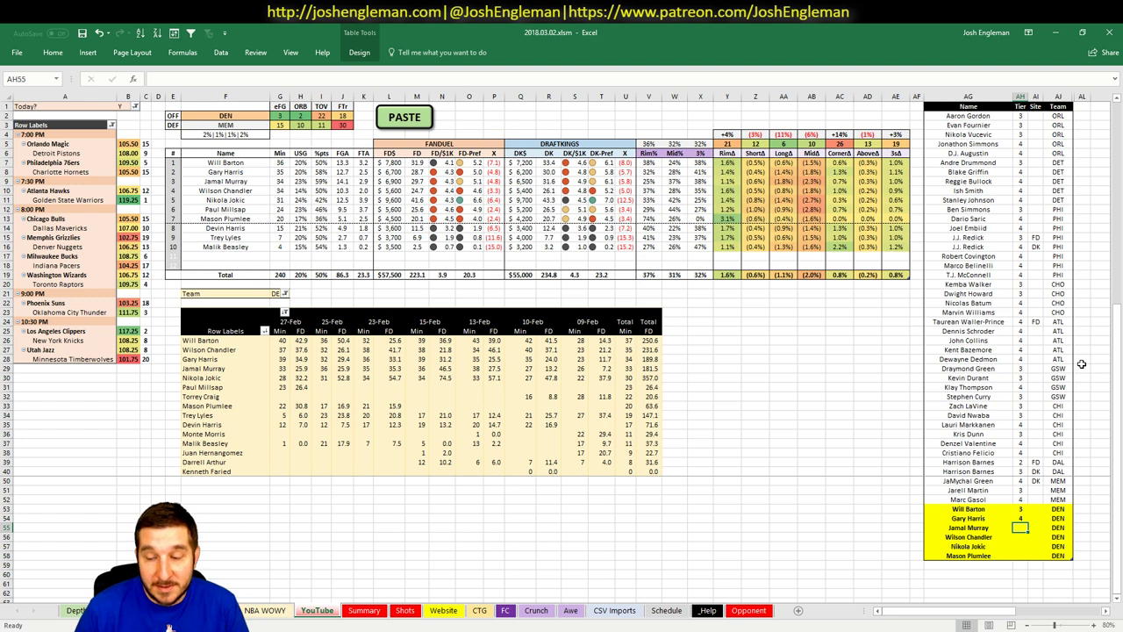
type("4")
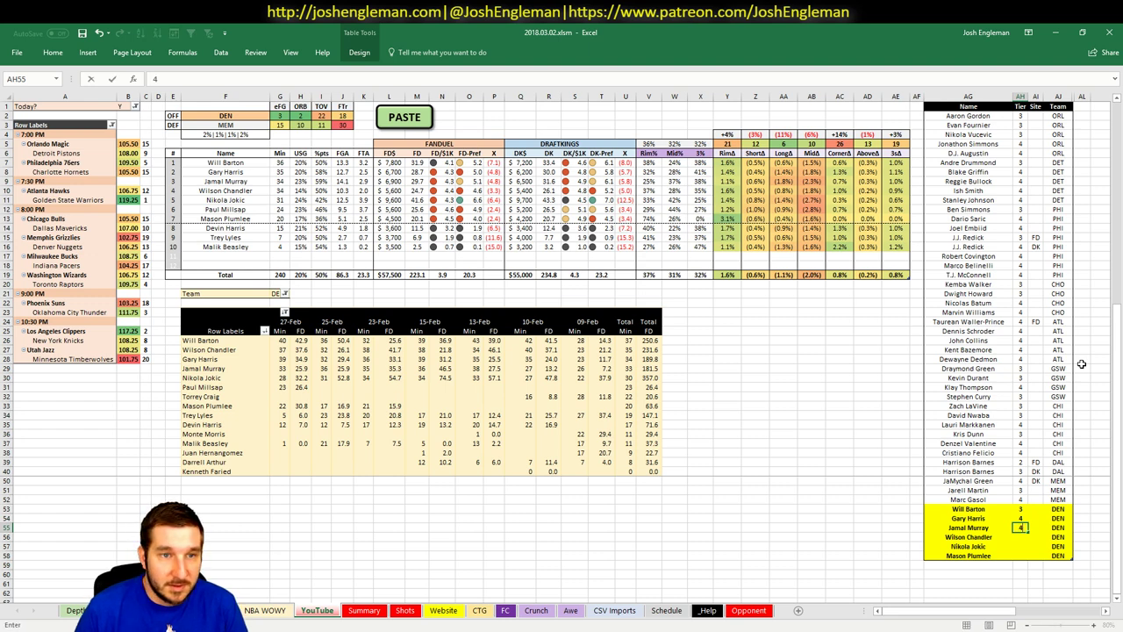
key("Return")
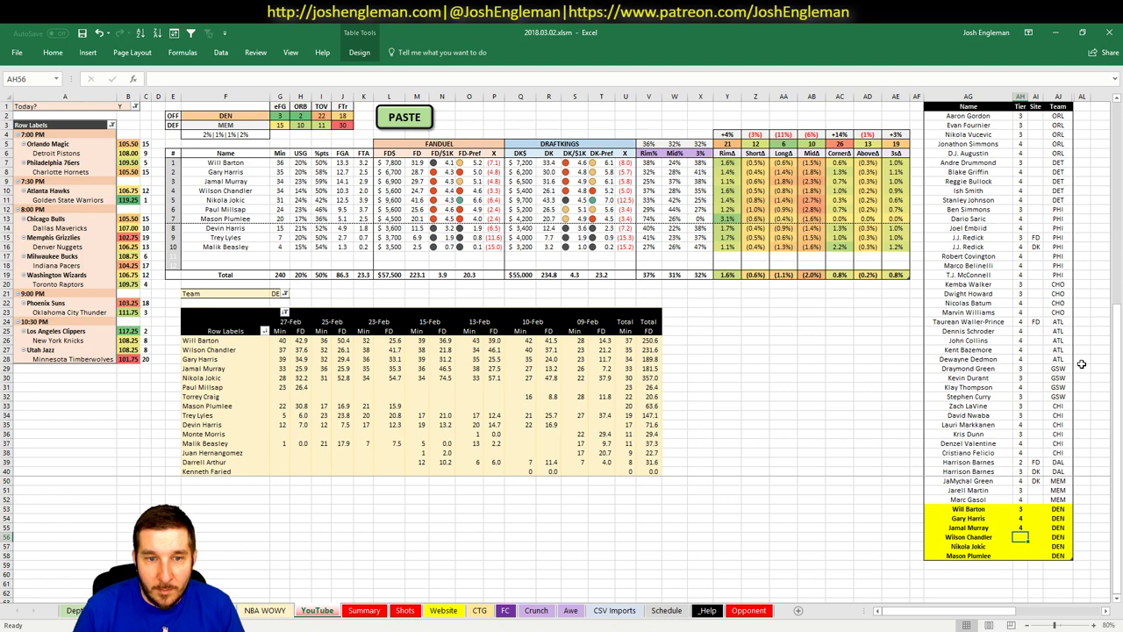
- Check Wilson Chandler's projection among the small forwards on the Summary sheet and set his shortlist tier to 3
left_click(367, 611)
scroll(516, 527, "down", 6)
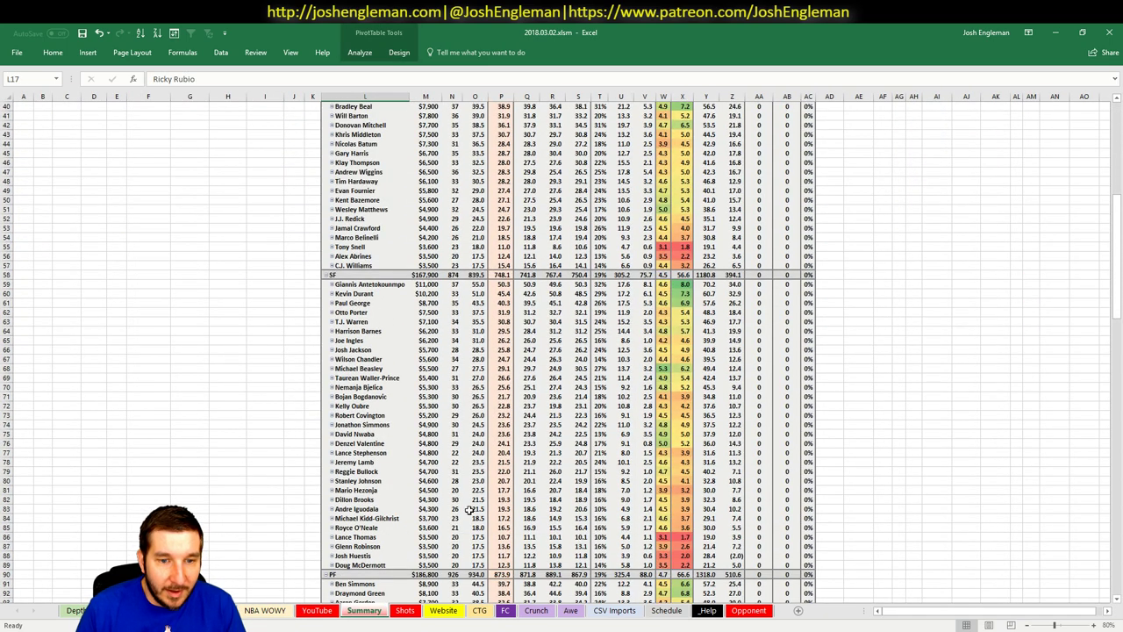
left_click(579, 359)
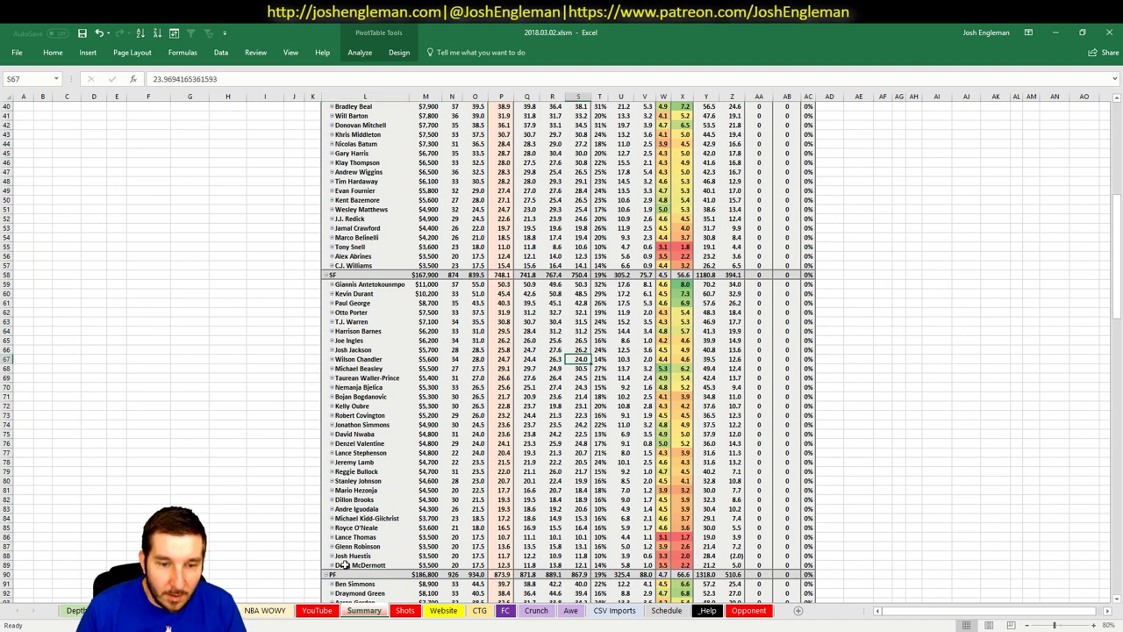
left_click(309, 612)
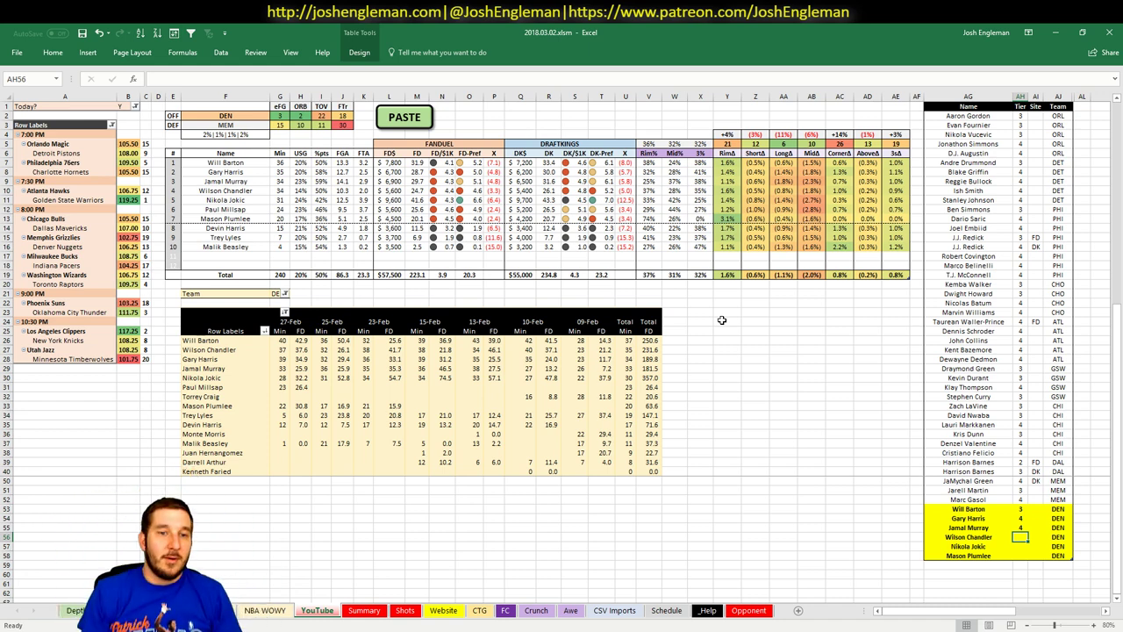
type("3")
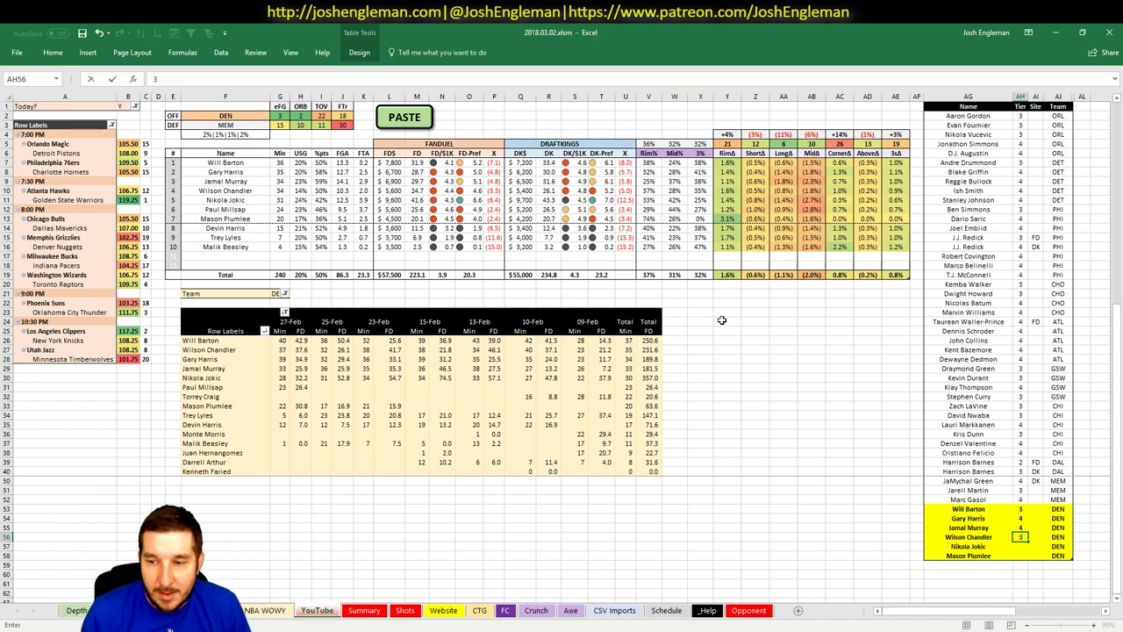
key("Return")
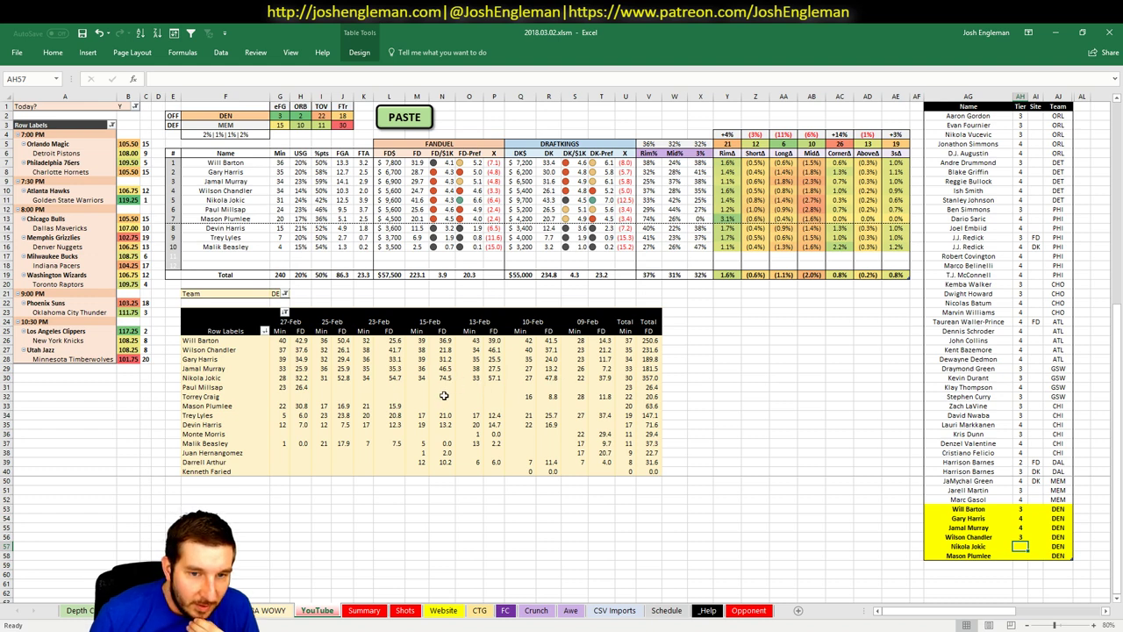
- Review Nikola Jokic's recent games, including his game history filtered to opponent MEM in FantasyCruncher, and return to the Excel shortlist
left_click(303, 377)
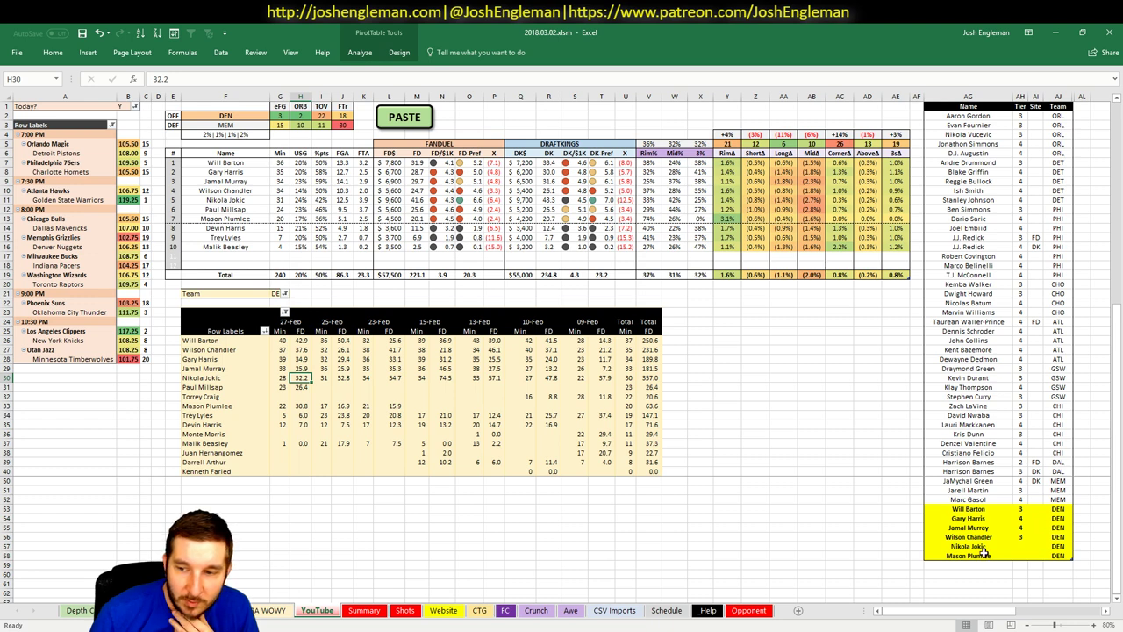
left_click(1020, 545)
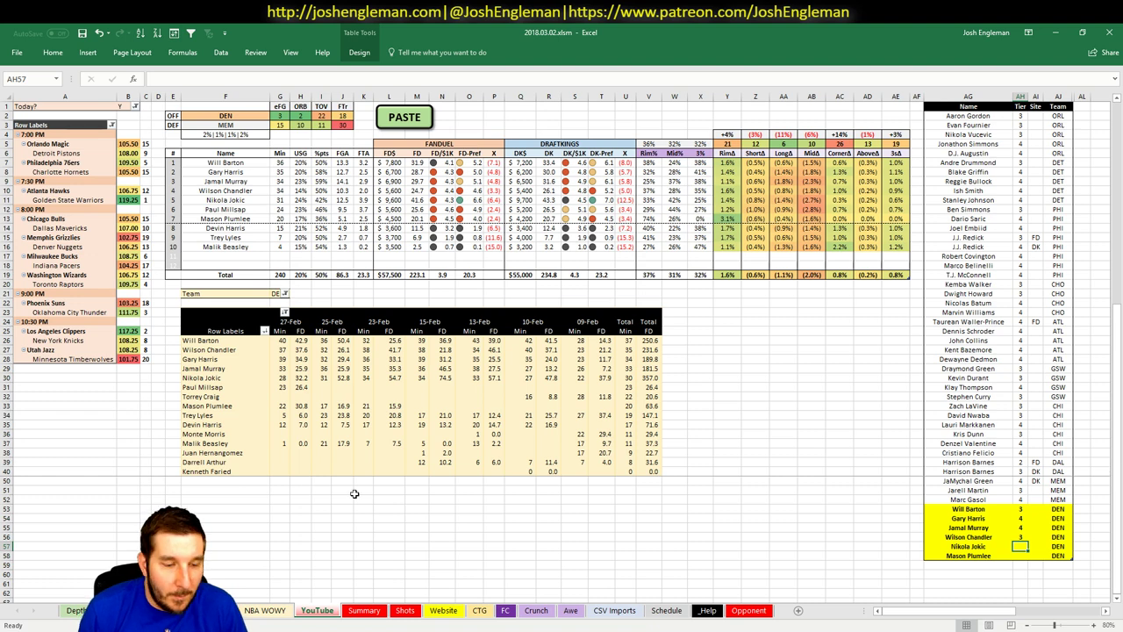
key("alt+Tab")
mouse_move(237, 119)
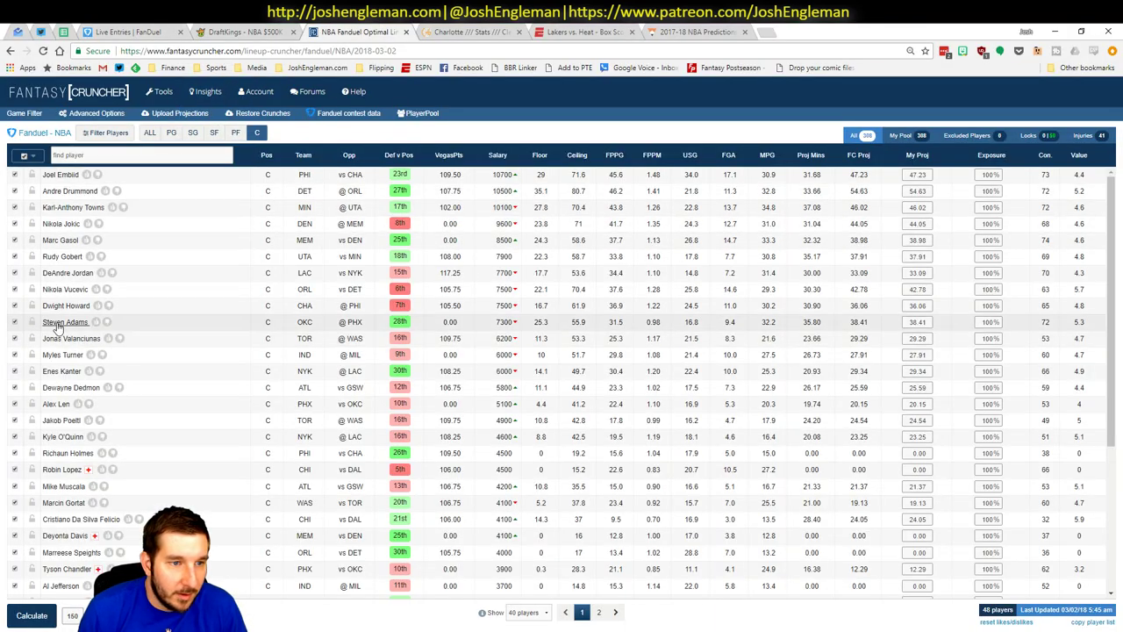
left_click(67, 224)
left_click(342, 249)
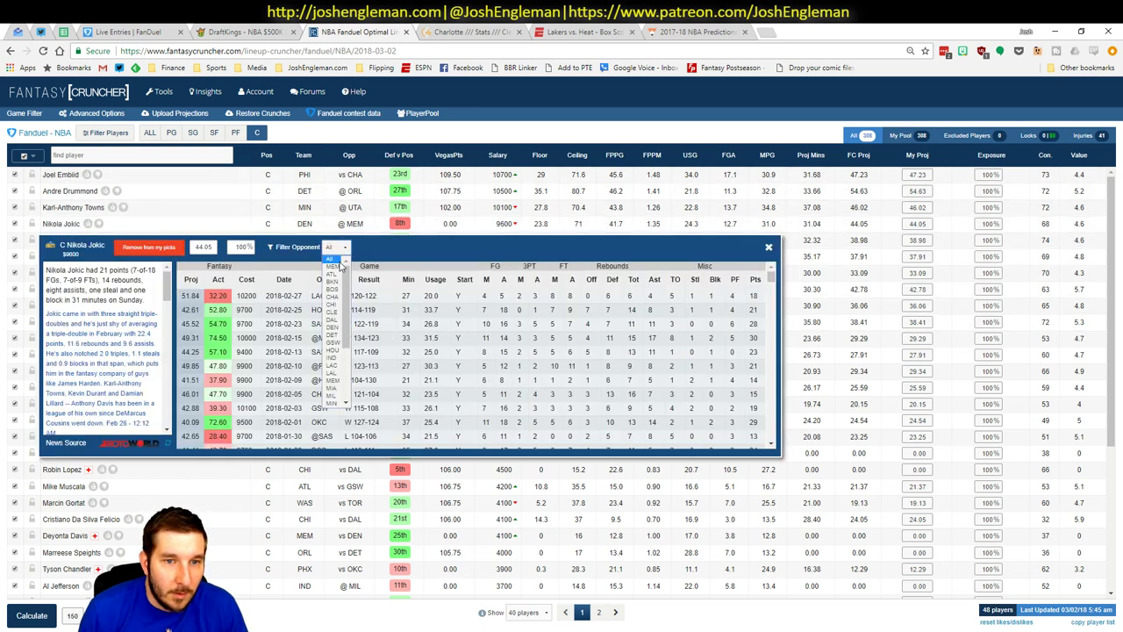
left_click(338, 270)
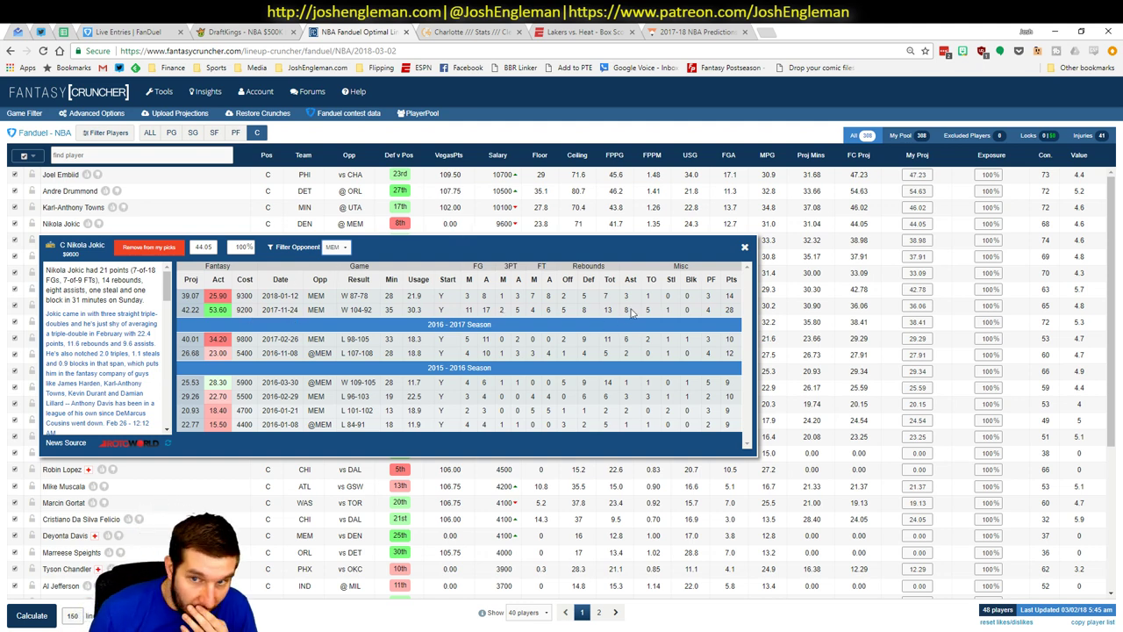
left_click(745, 247)
key("alt+Tab")
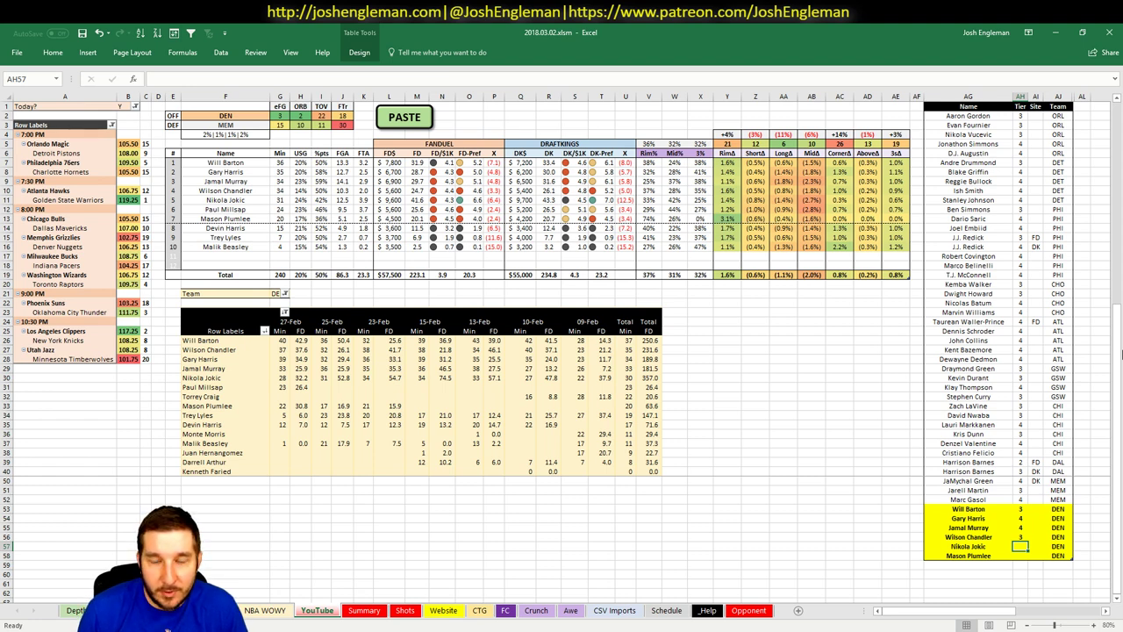
- Set the shortlist tier to 4 for both Nikola Jokic and Mason Plumlee
type("4")
key("Return")
type("4")
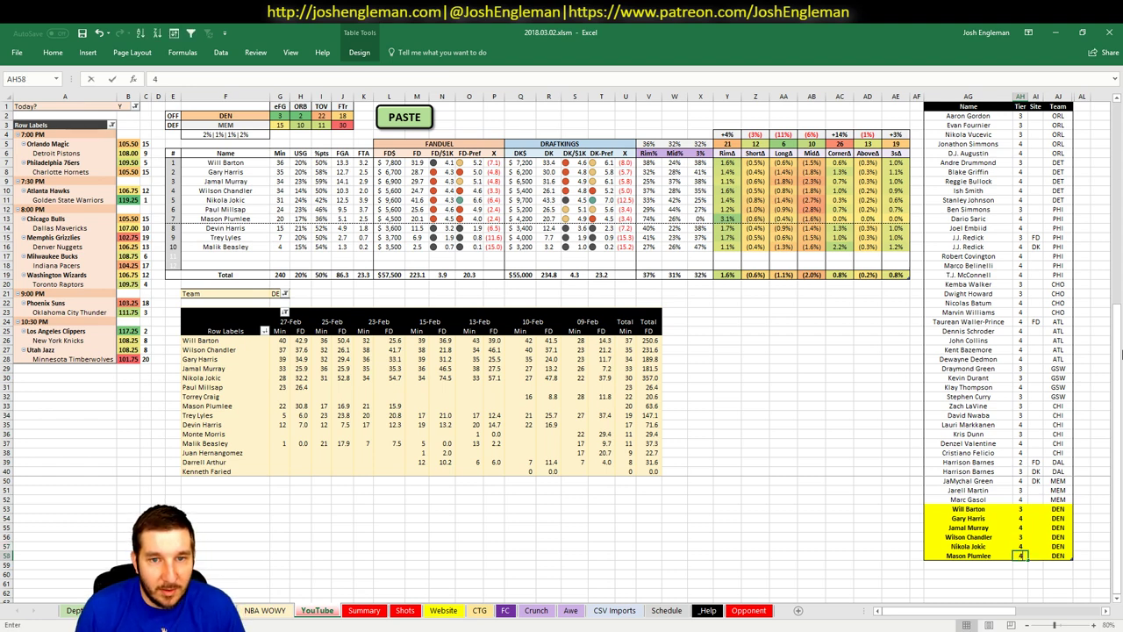
key("Return")
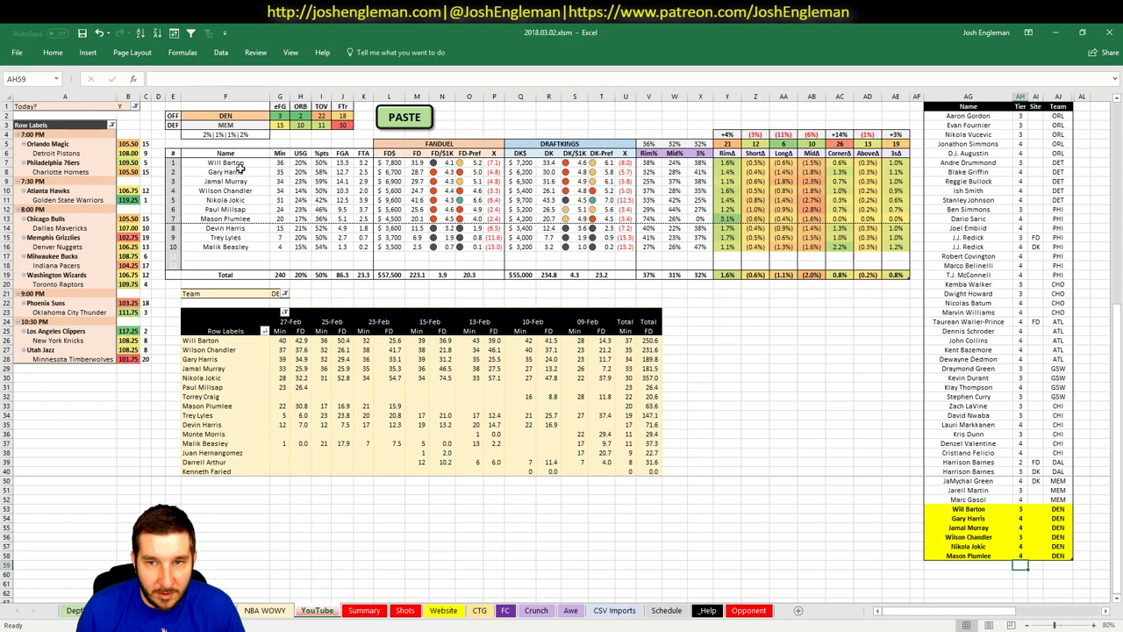
- Switch the projections' offensive team to MIL and set the game log table's team filter to MIL
left_click(232, 115)
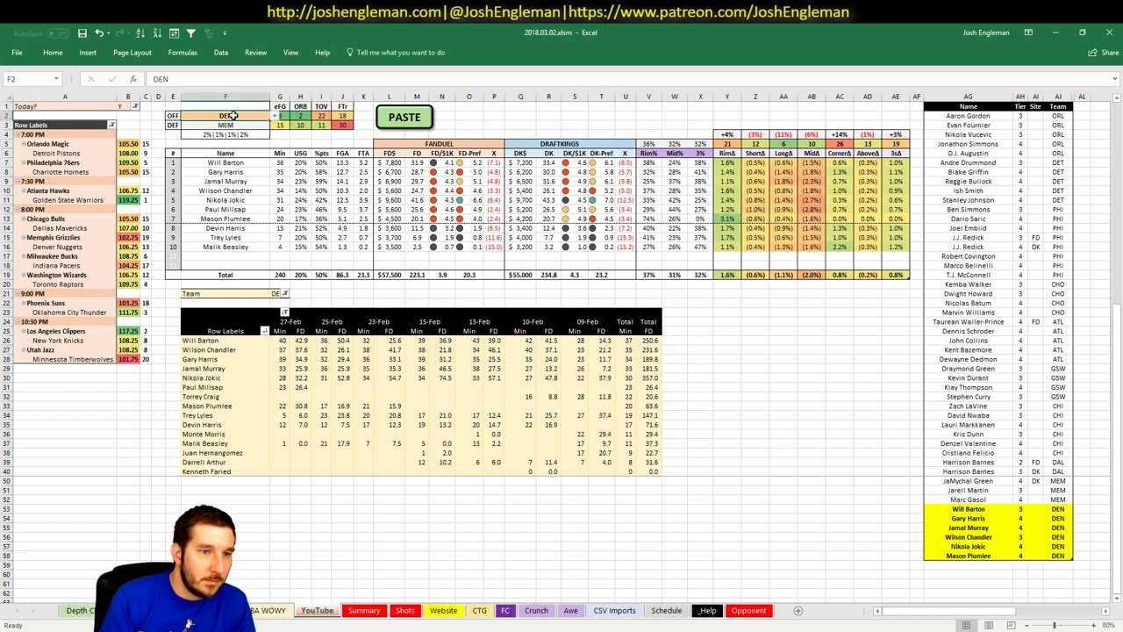
type("MIL")
key("Return")
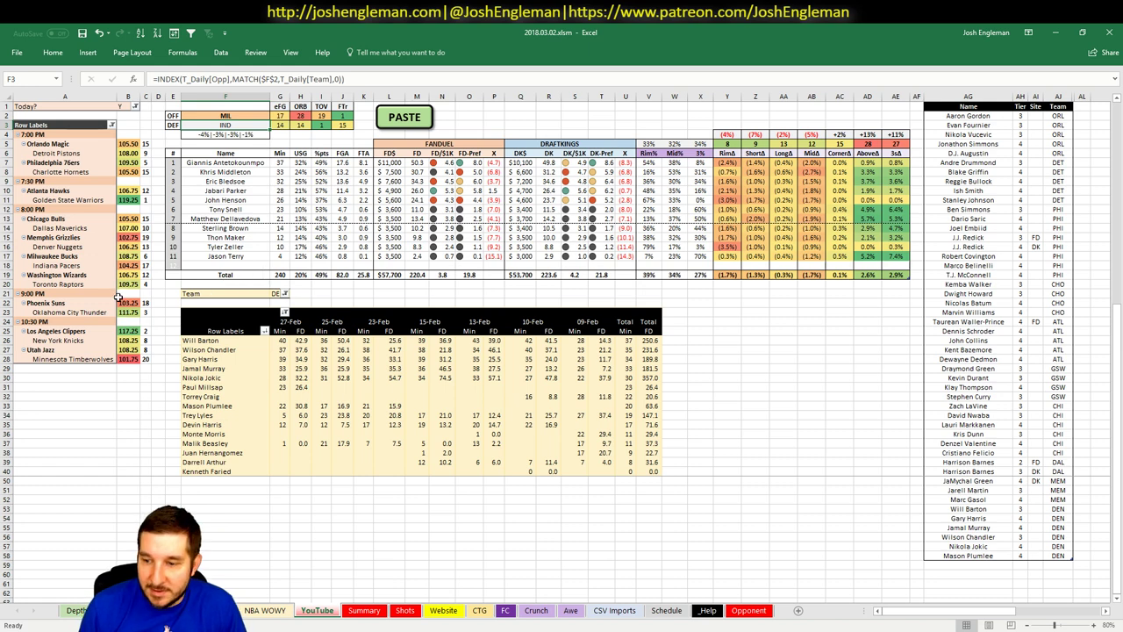
left_click(277, 294)
type("MI")
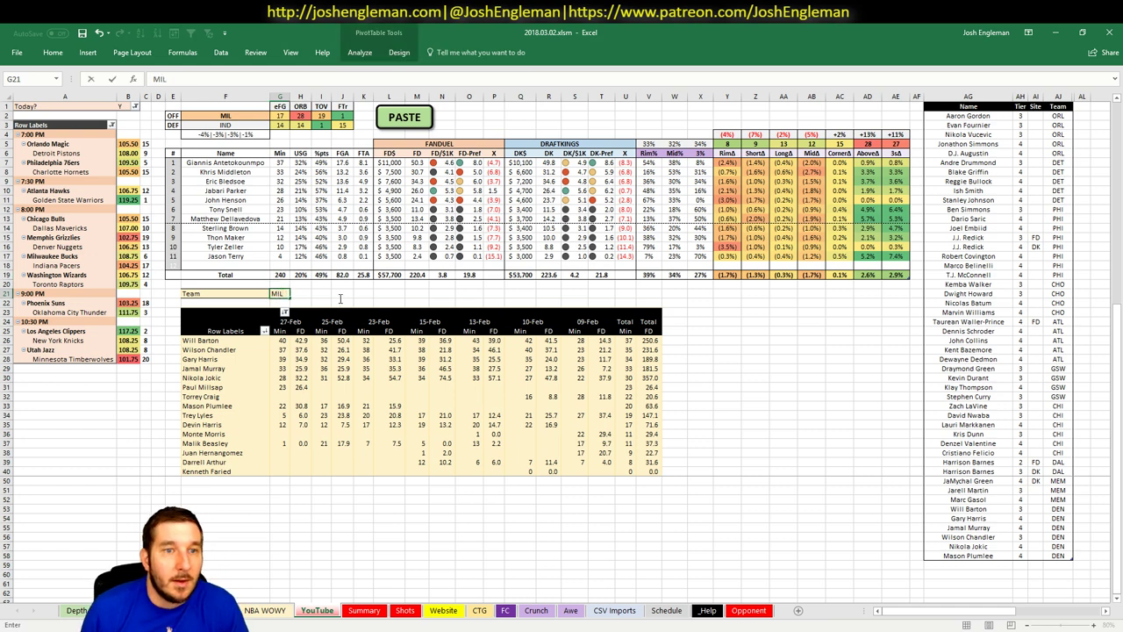
type("L")
key("Return")
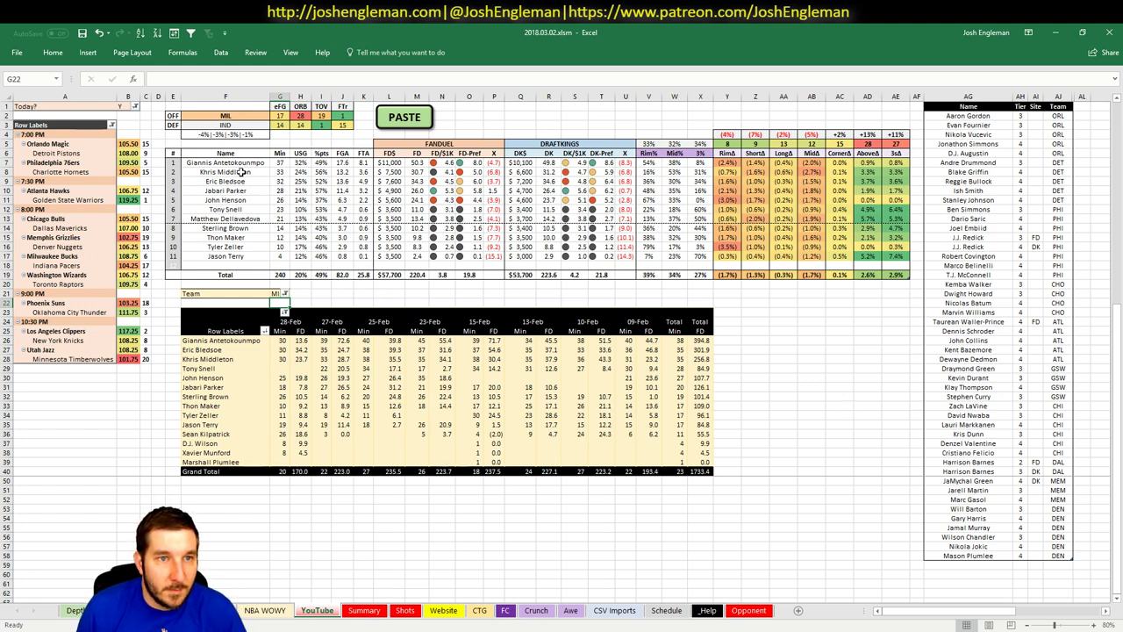
- Copy the Milwaukee names from Giannis Antetokounmpo through John Henson and paste them as values into the shortlist below Mason Plumlee
left_click(945, 544)
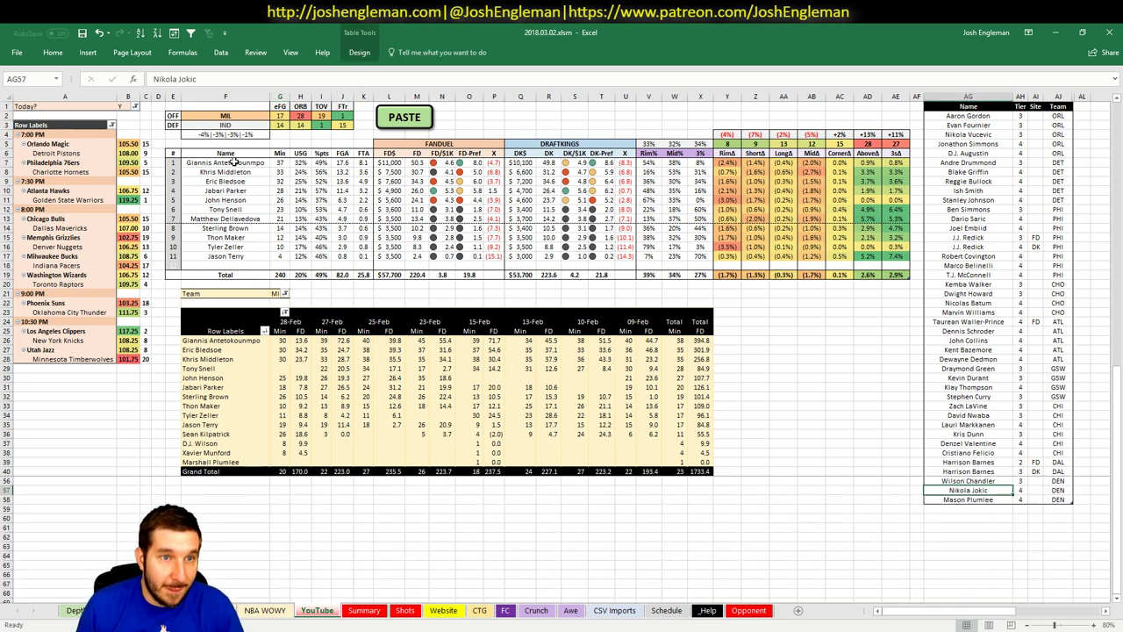
left_click_drag(230, 164, 235, 200)
key("ctrl+c")
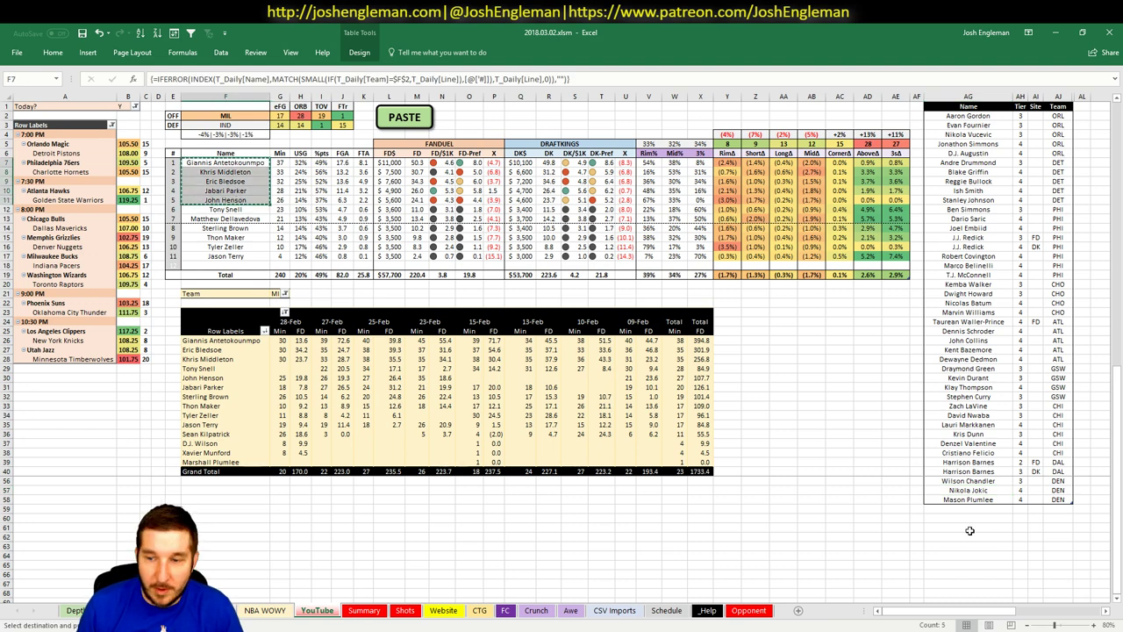
right_click(965, 509)
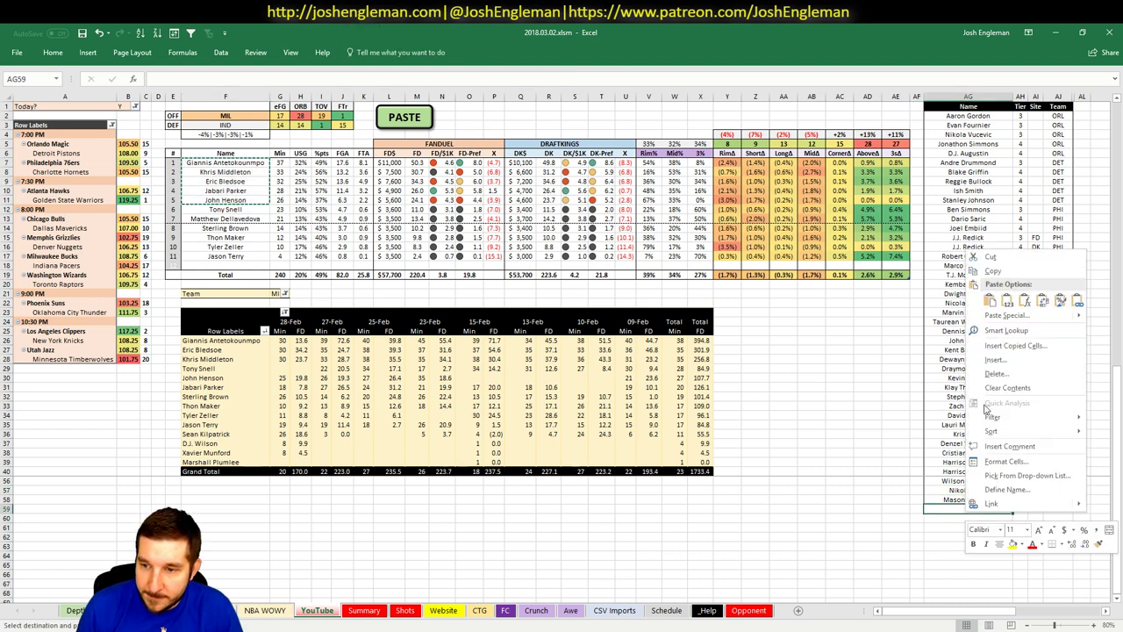
left_click(1009, 300)
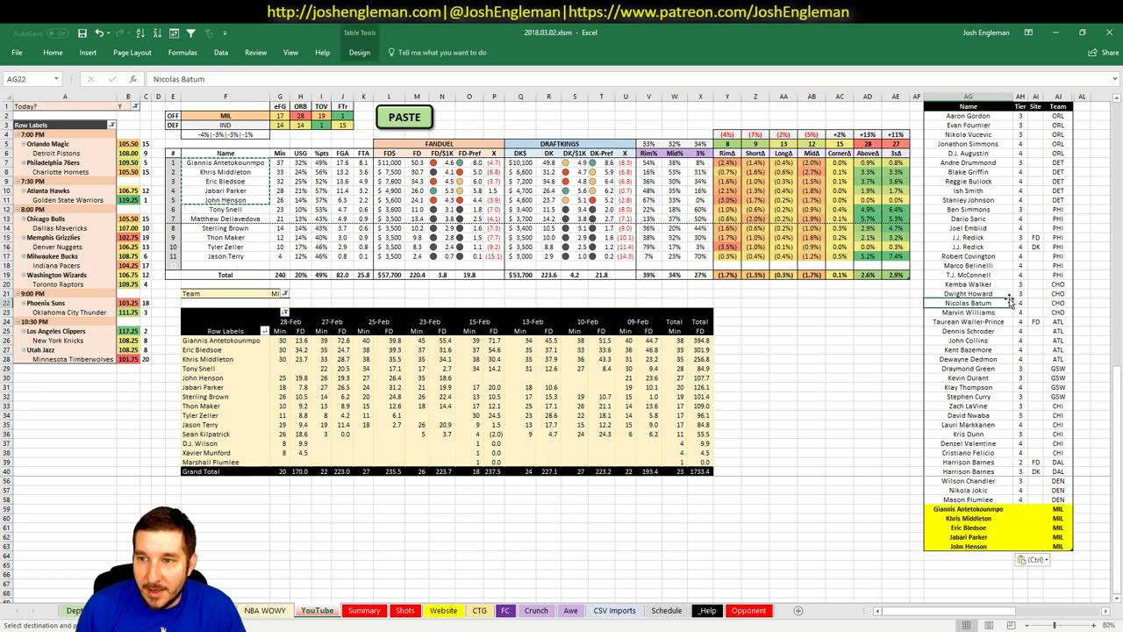
key("Escape")
left_click(842, 386)
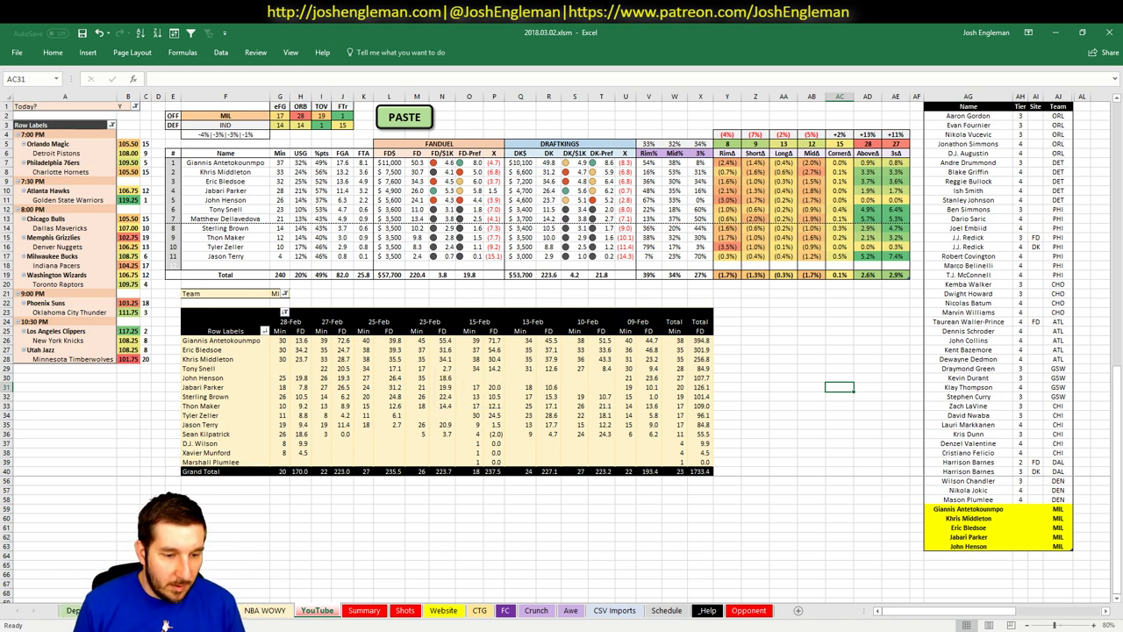
- Review Giannis Antetokounmpo's game history against IND in FantasyCruncher, then return to Excel and select his tier cell in the shortlist
key("alt+Tab")
left_click(214, 133)
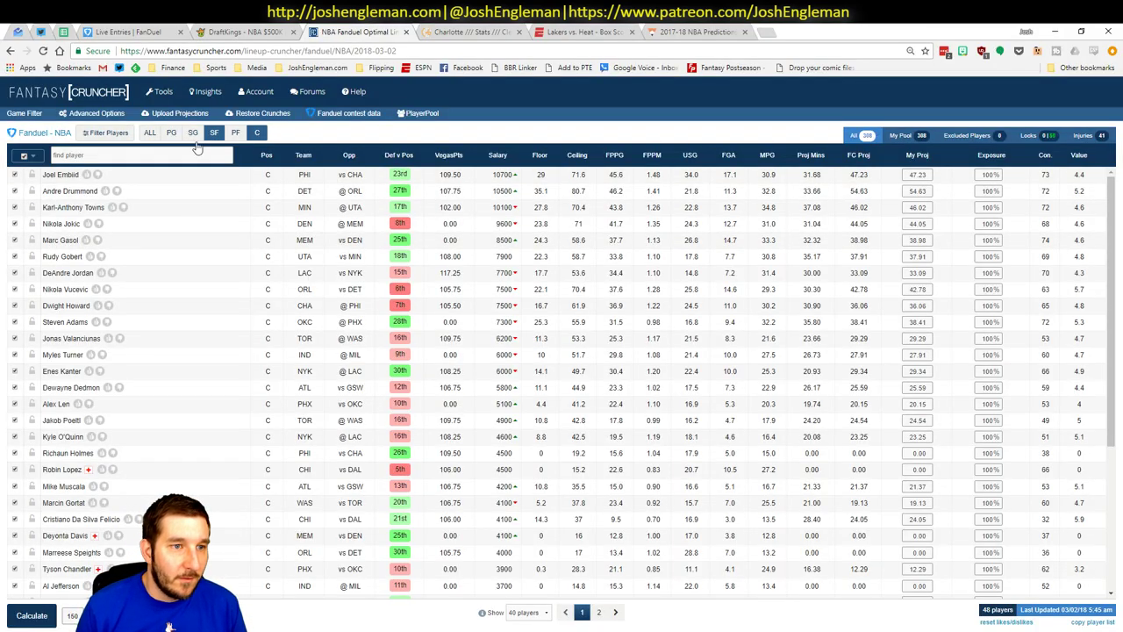
left_click(87, 175)
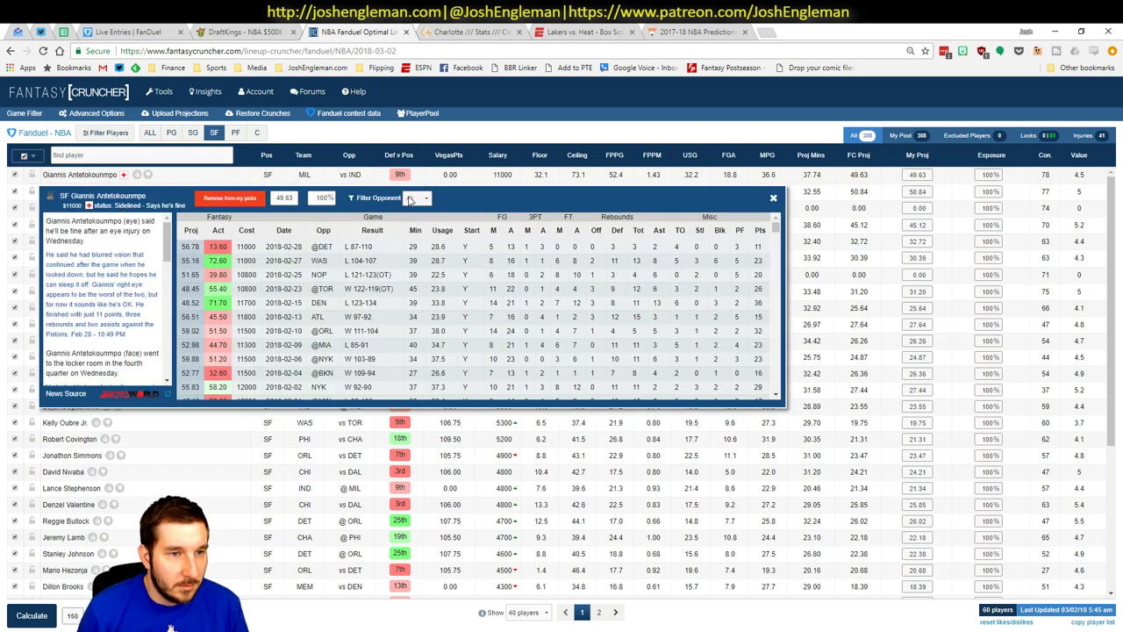
left_click(416, 199)
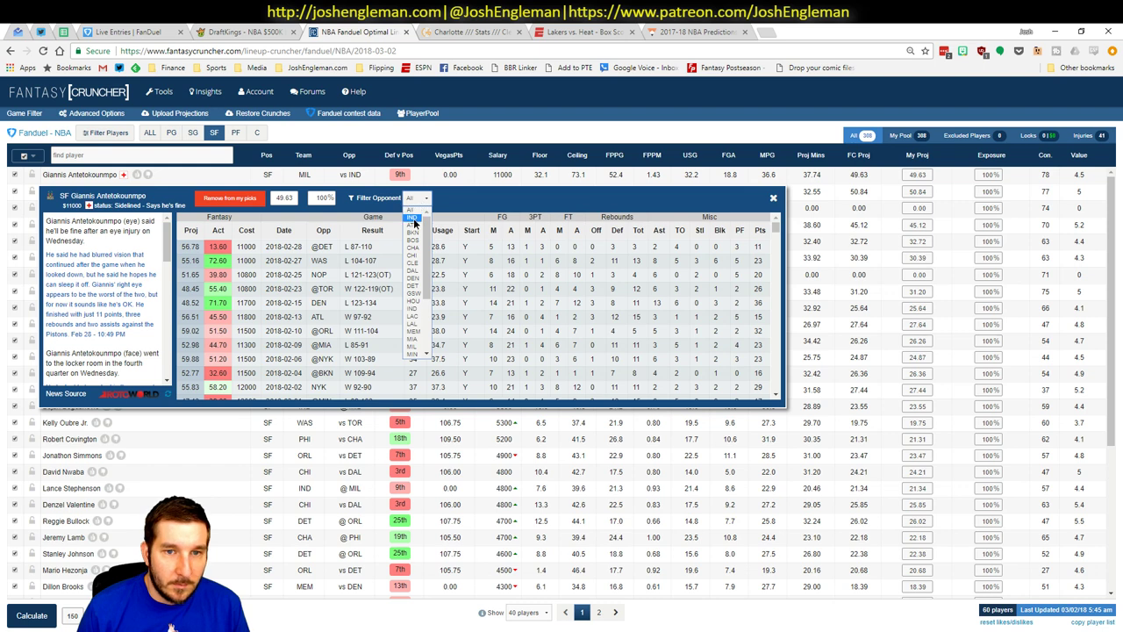
left_click(415, 219)
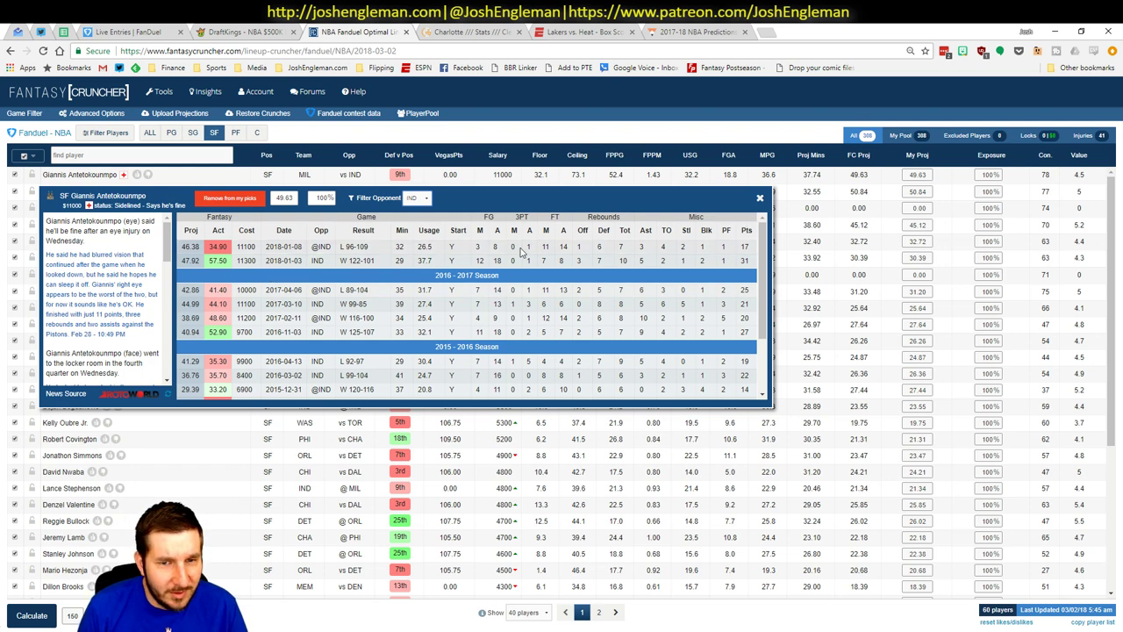
left_click(762, 199)
key("alt+Tab")
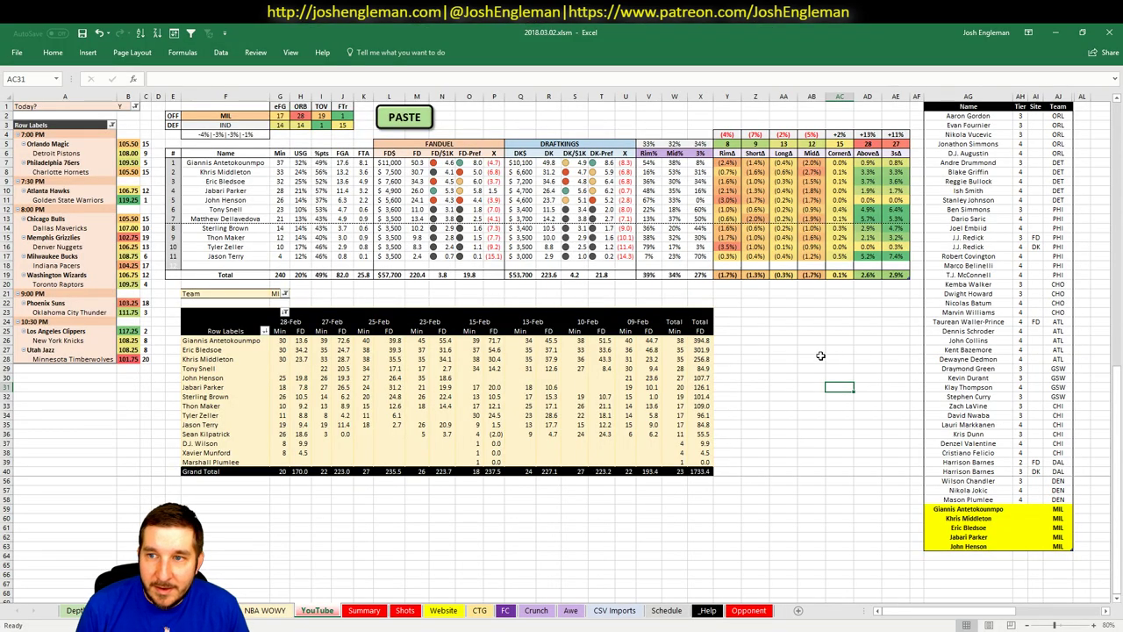
left_click(1022, 510)
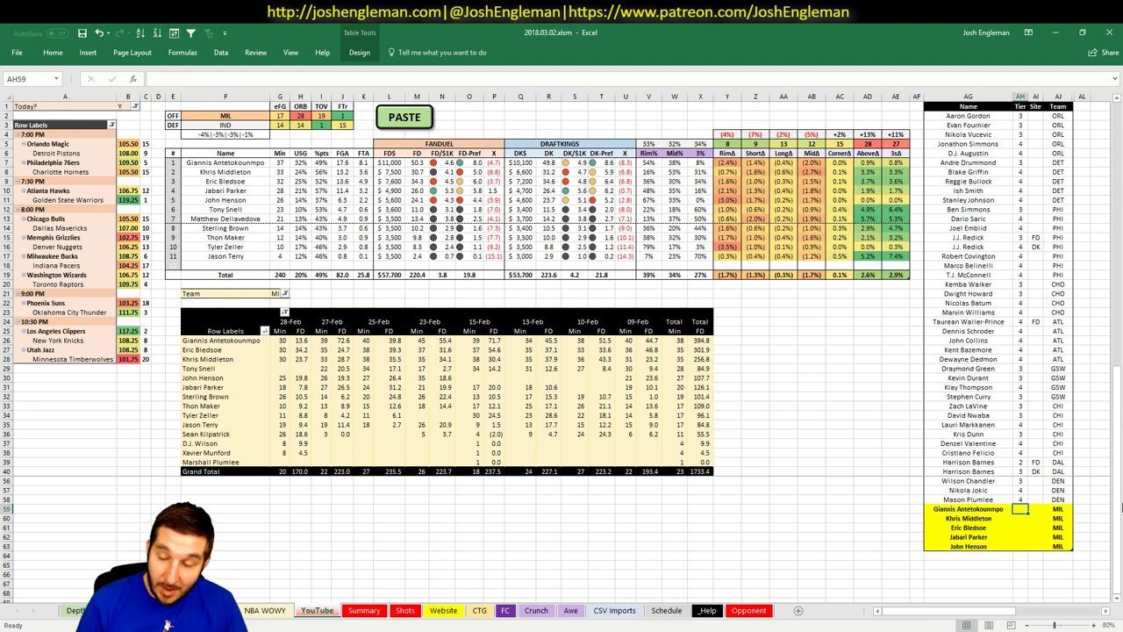
- Set Giannis Antetokounmpo's shortlist tier to 3 and check Milwaukee's matchup row on the Summary sheet, then return to the YouTube sheet
type("3")
key("Return")
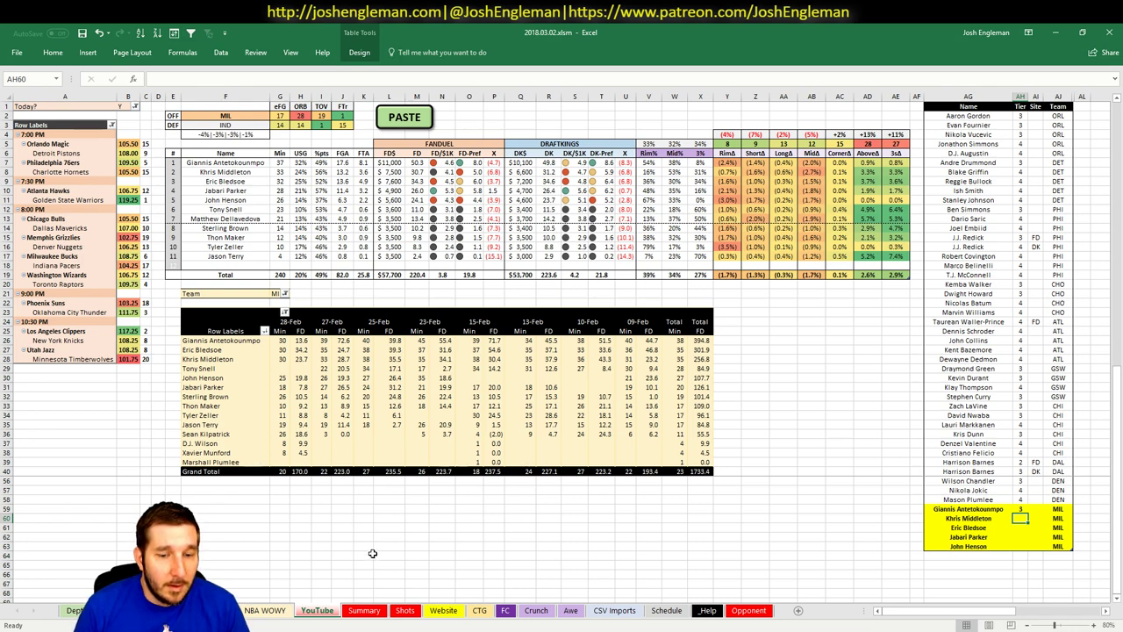
left_click(363, 609)
scroll(74, 409, "up", 13)
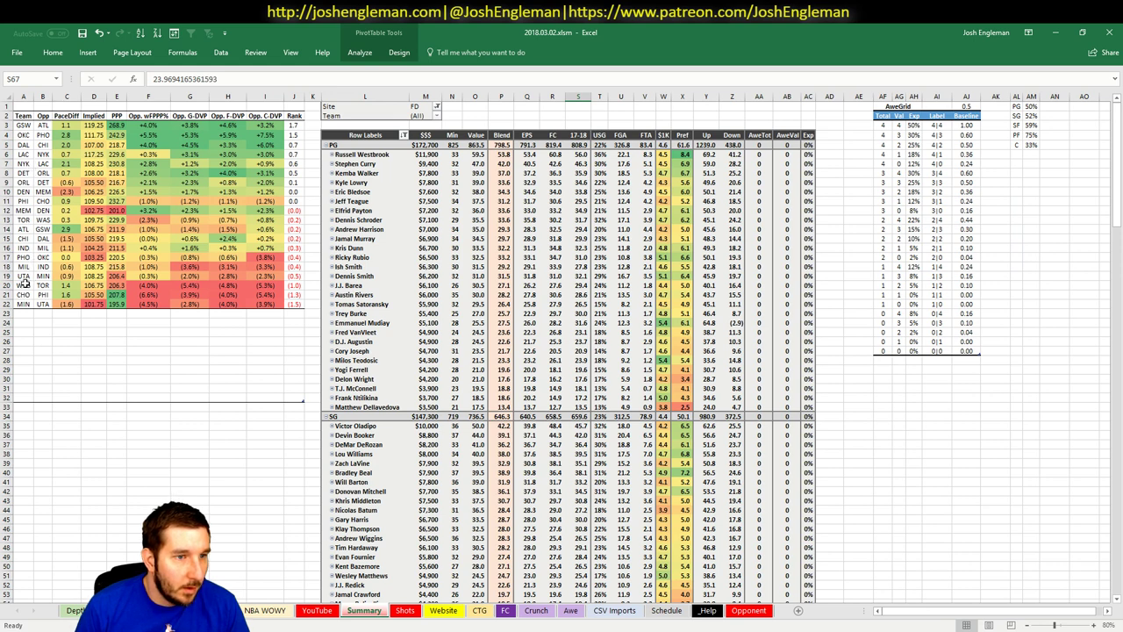
left_click_drag(23, 267, 299, 267)
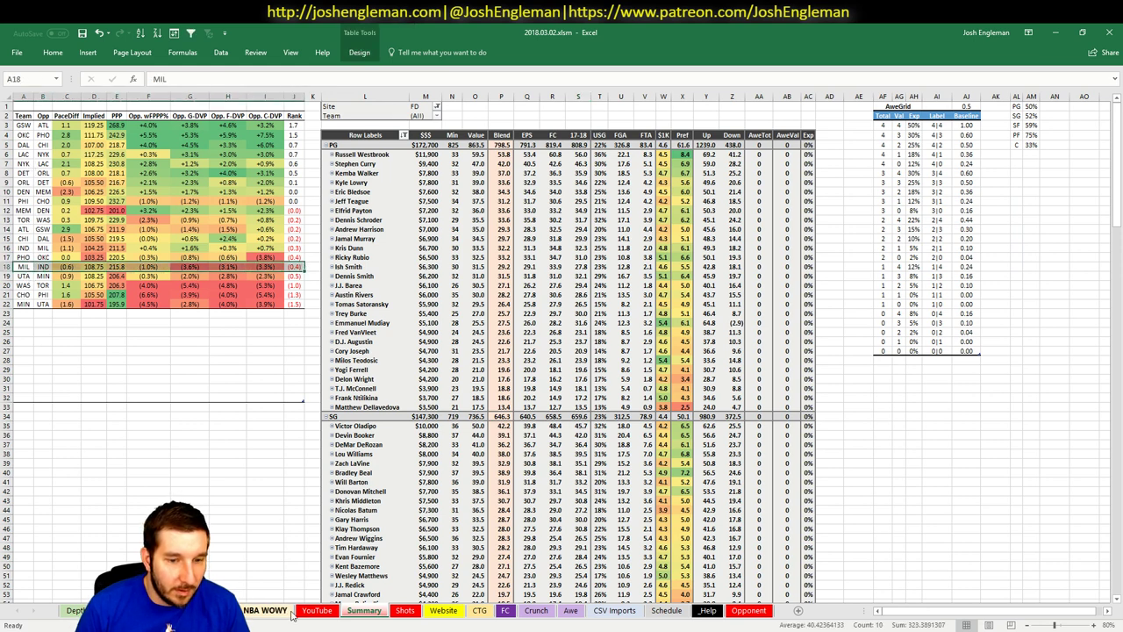
left_click(317, 610)
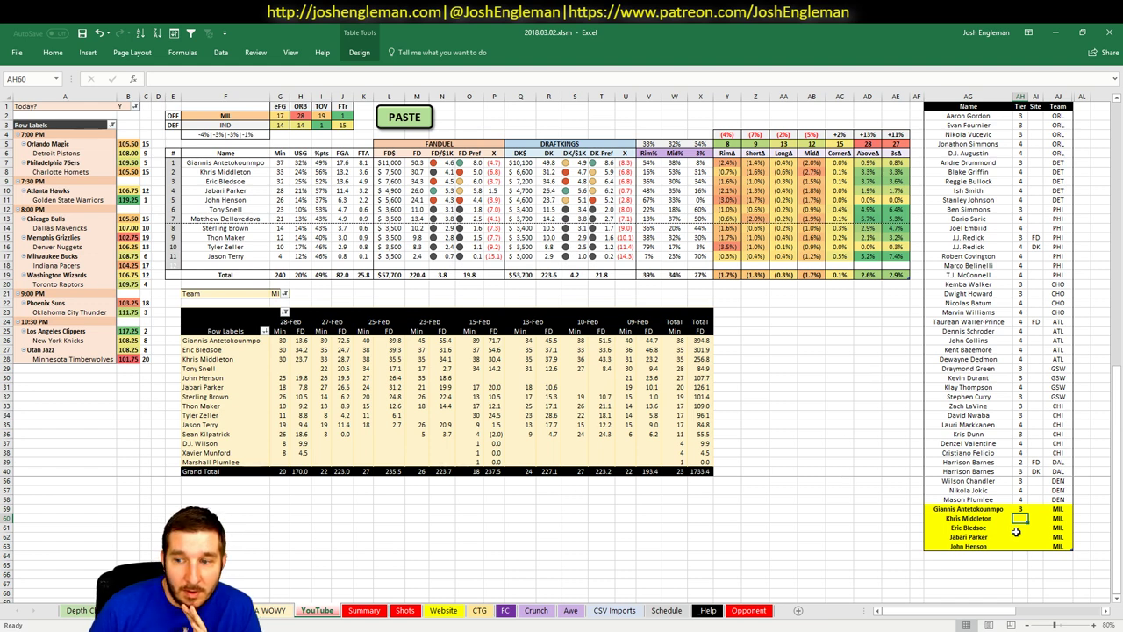
- Set the shortlist tier to 4 for both Khris Middleton and Eric Bledsoe
type("4")
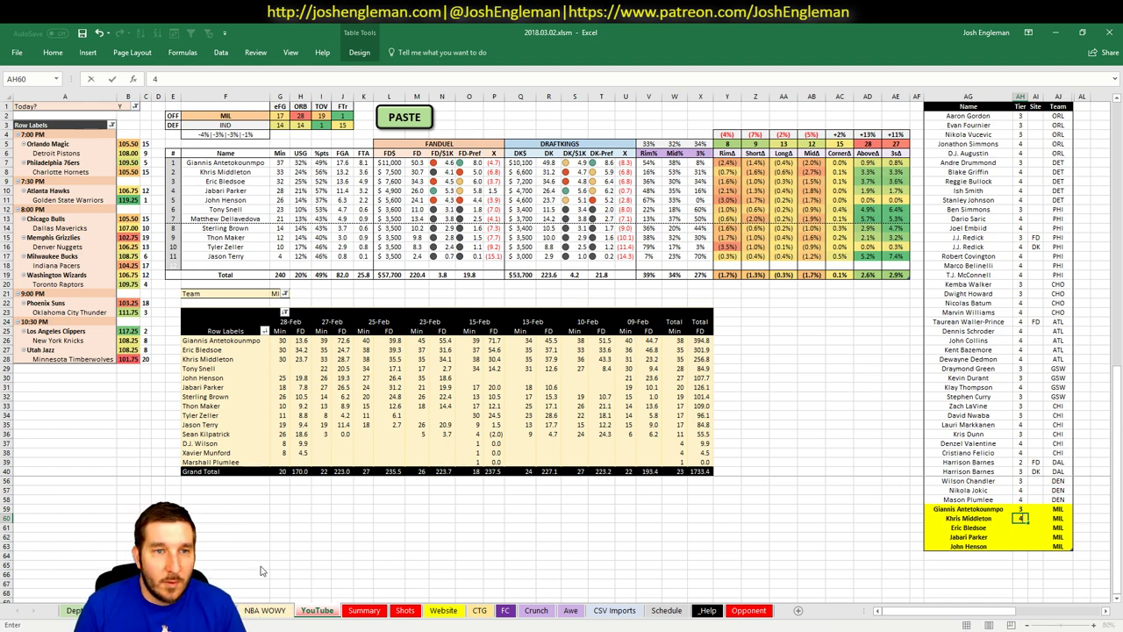
key("Return")
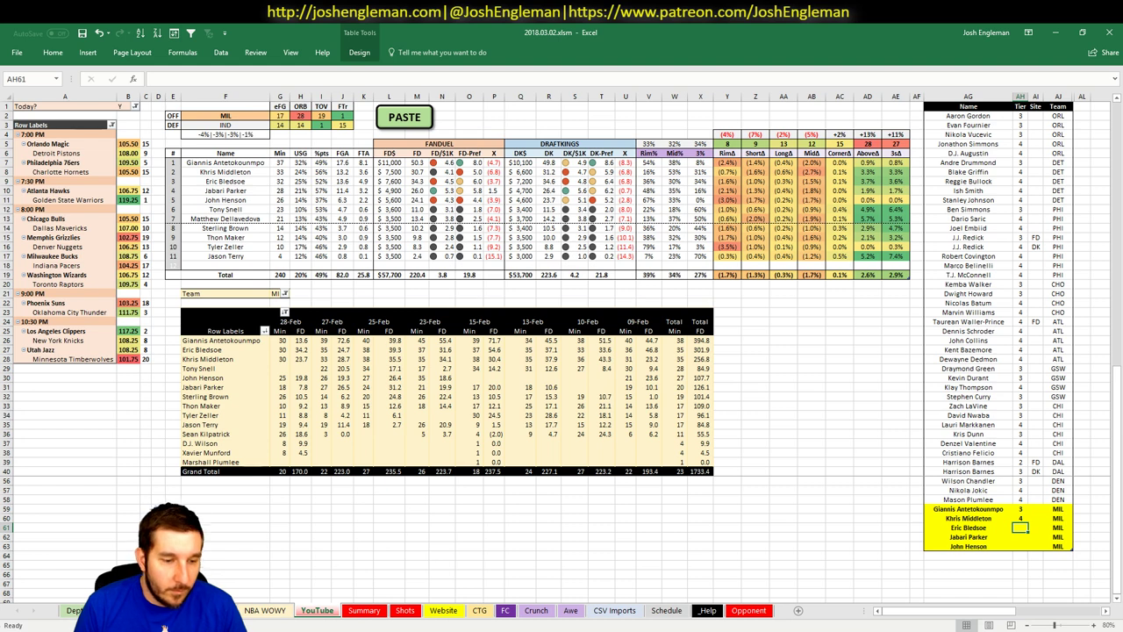
mouse_move(63, 631)
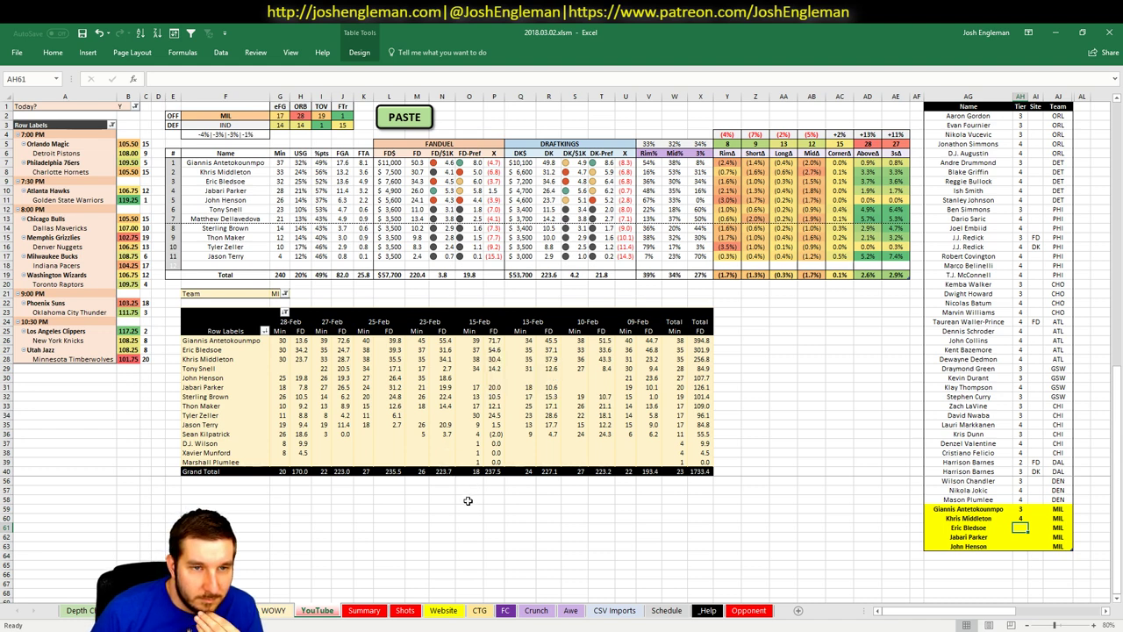
type("4")
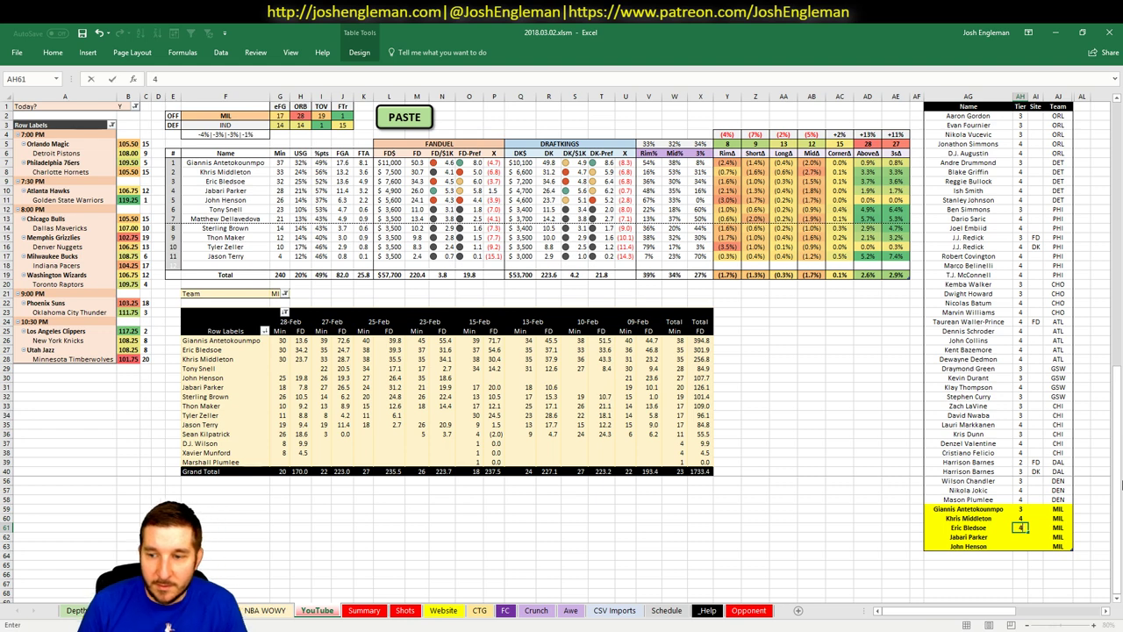
key("Return")
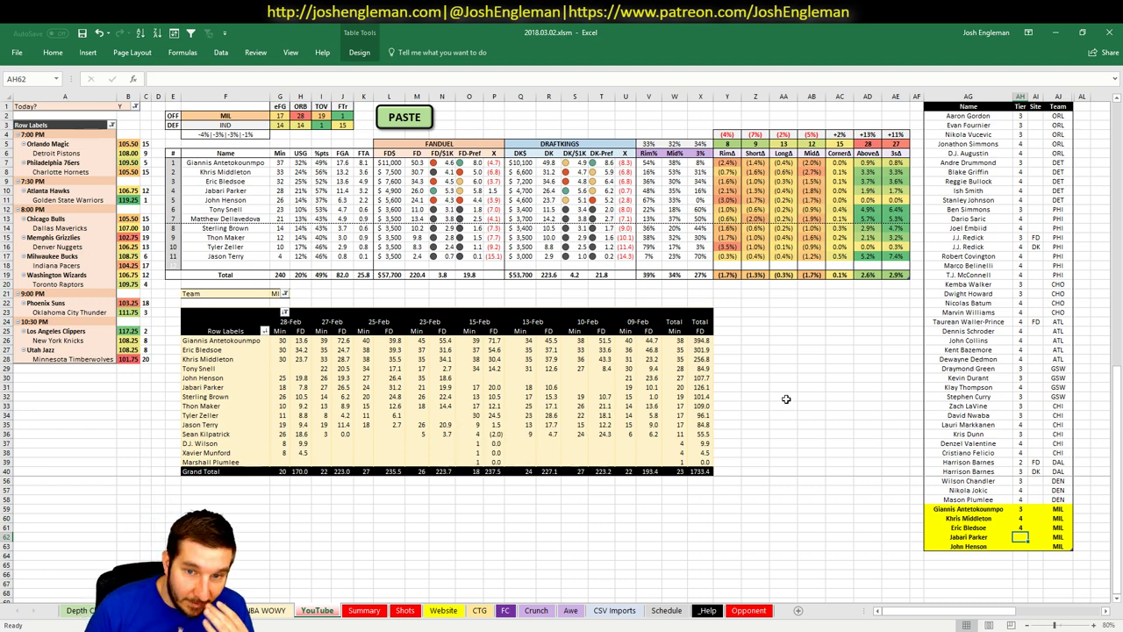
- Set Jabari Parker's shortlist tier to 3 and John Henson's tier to 4
left_click(394, 388)
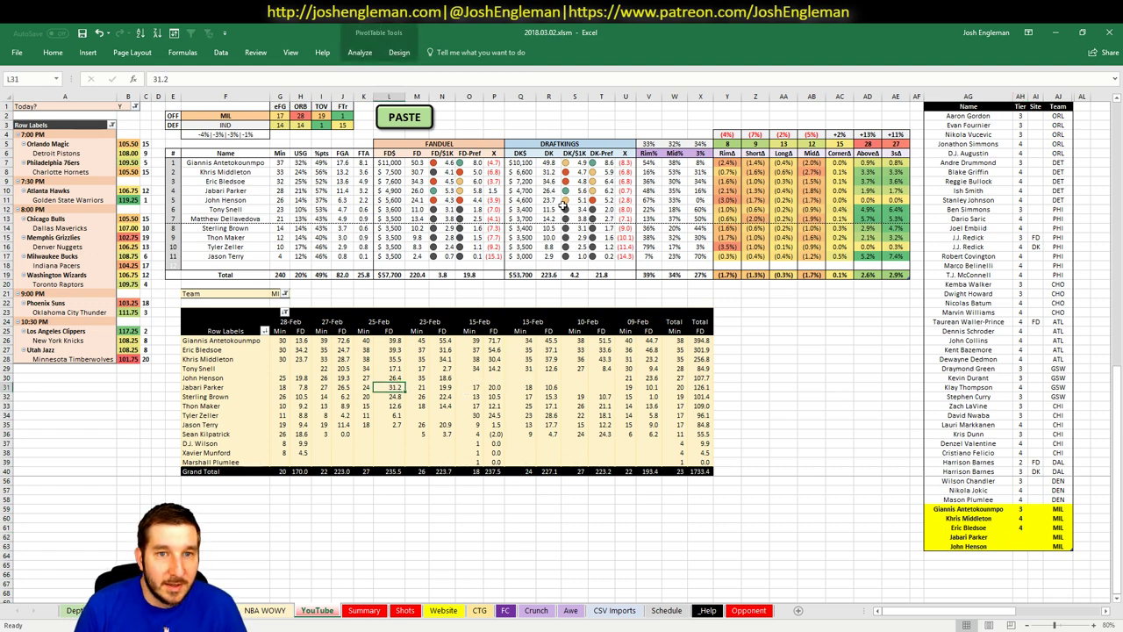
left_click(1020, 537)
type("3")
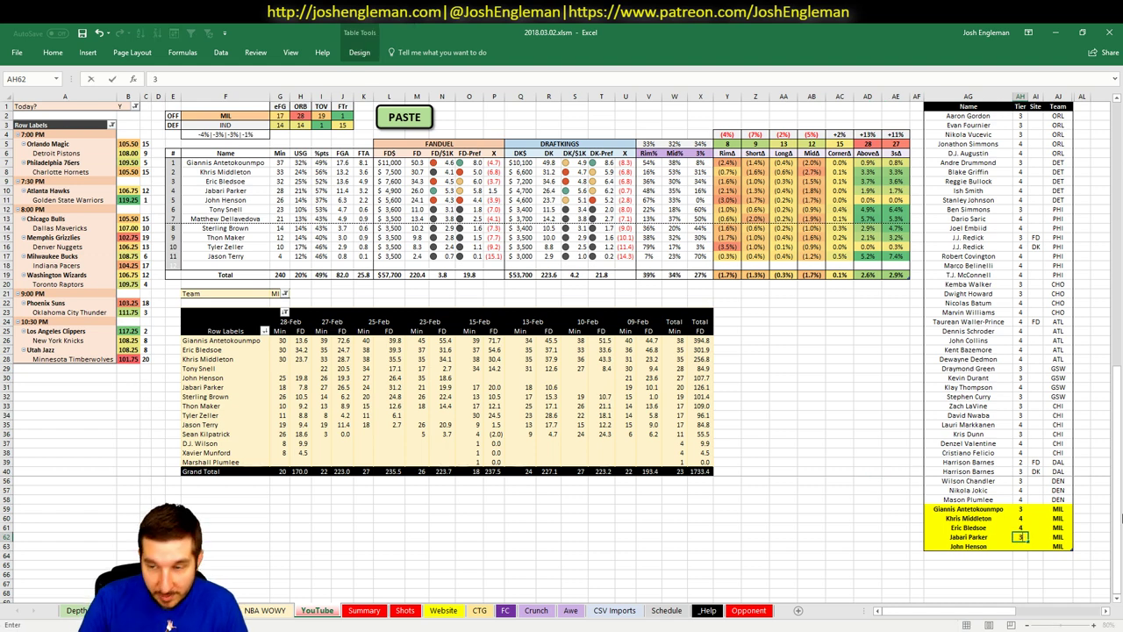
key("Return")
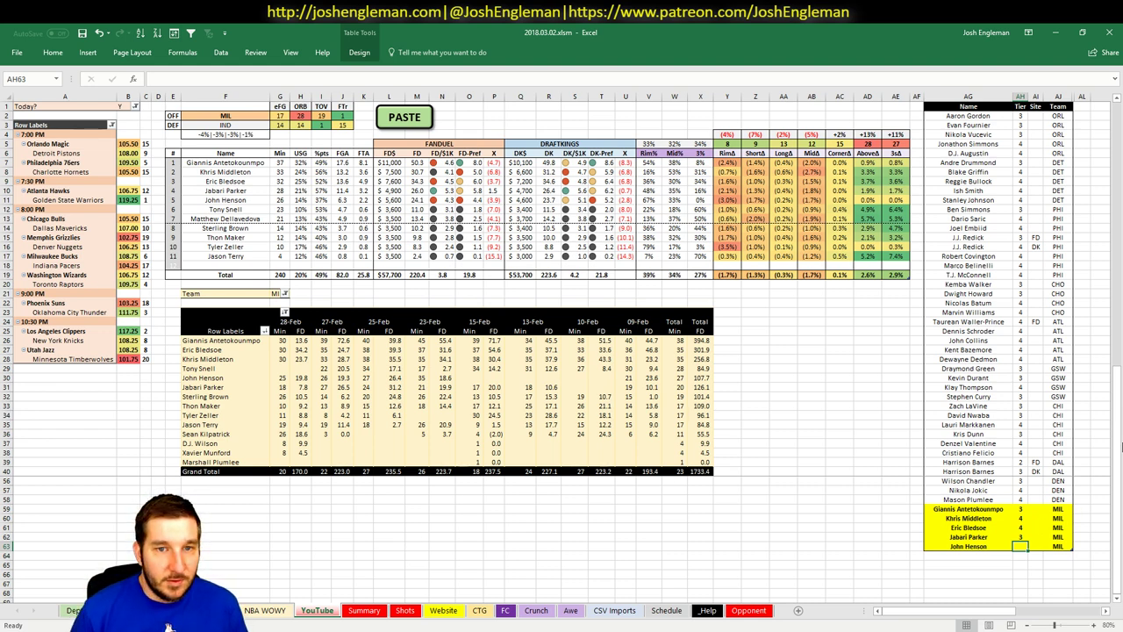
type("4")
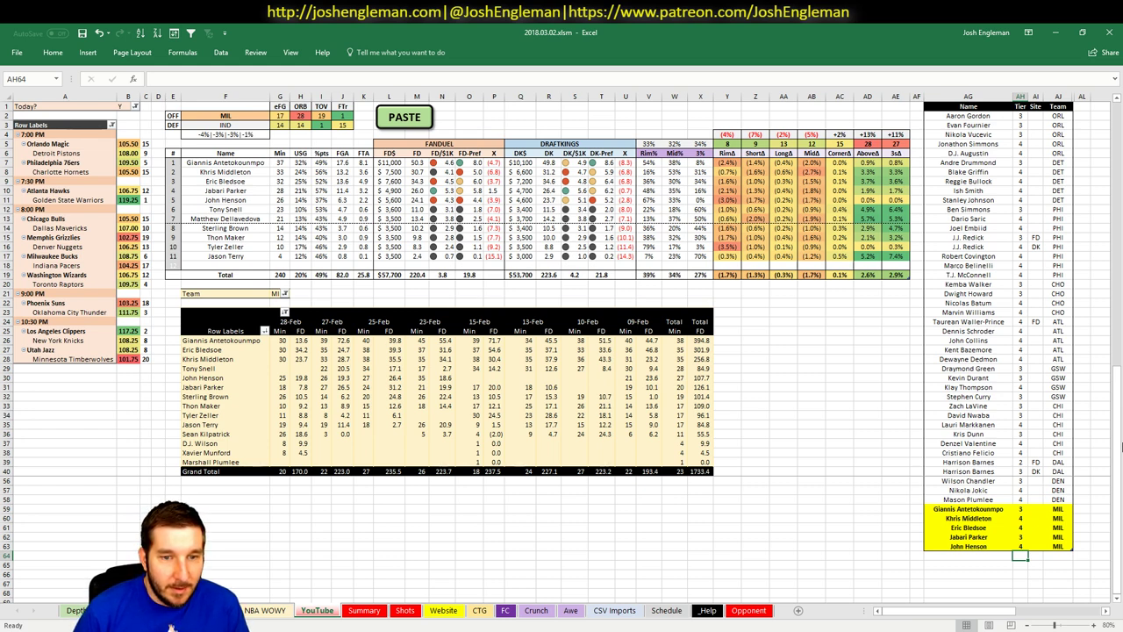
- Switch the projections' offensive team to IND and set the game log table's team filter to IND
left_click(235, 115)
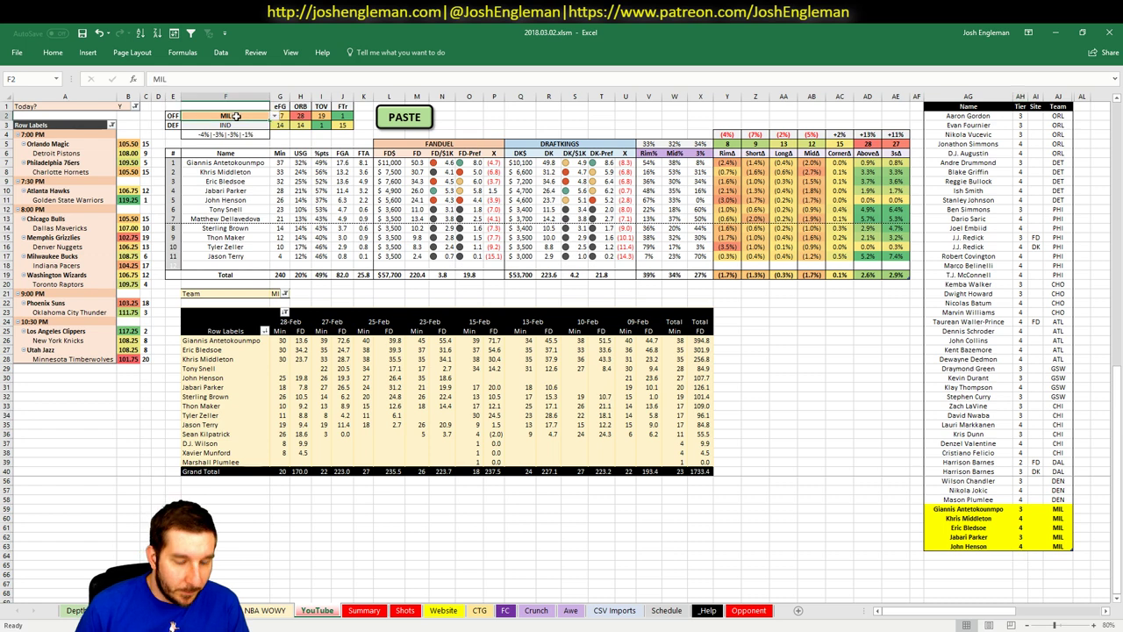
type("IND")
key("Return")
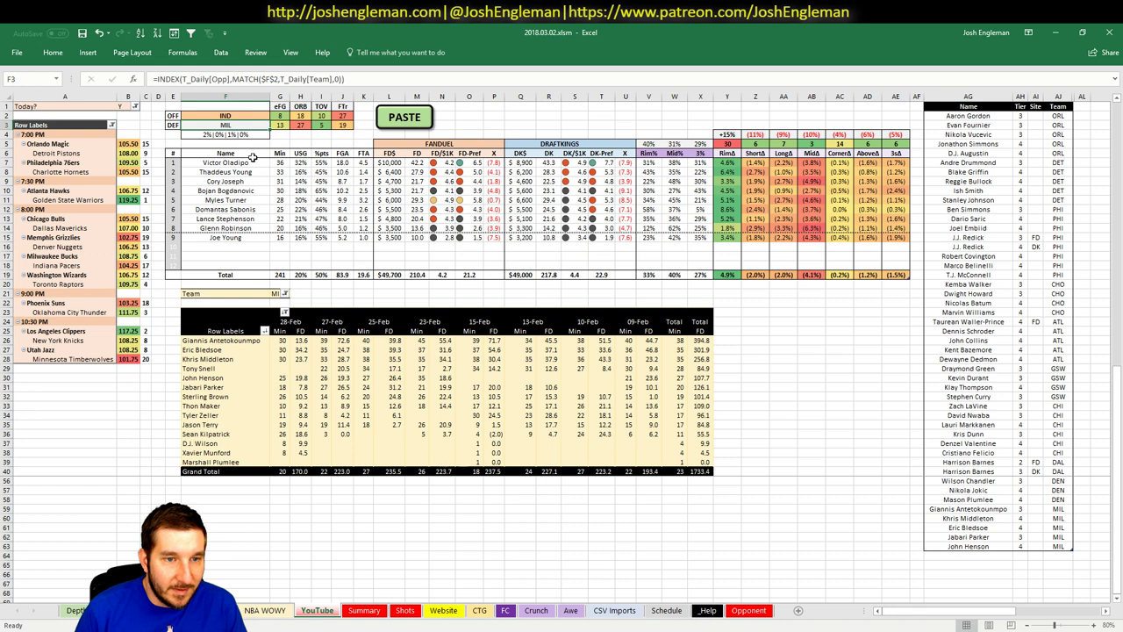
left_click(277, 294)
type("IND")
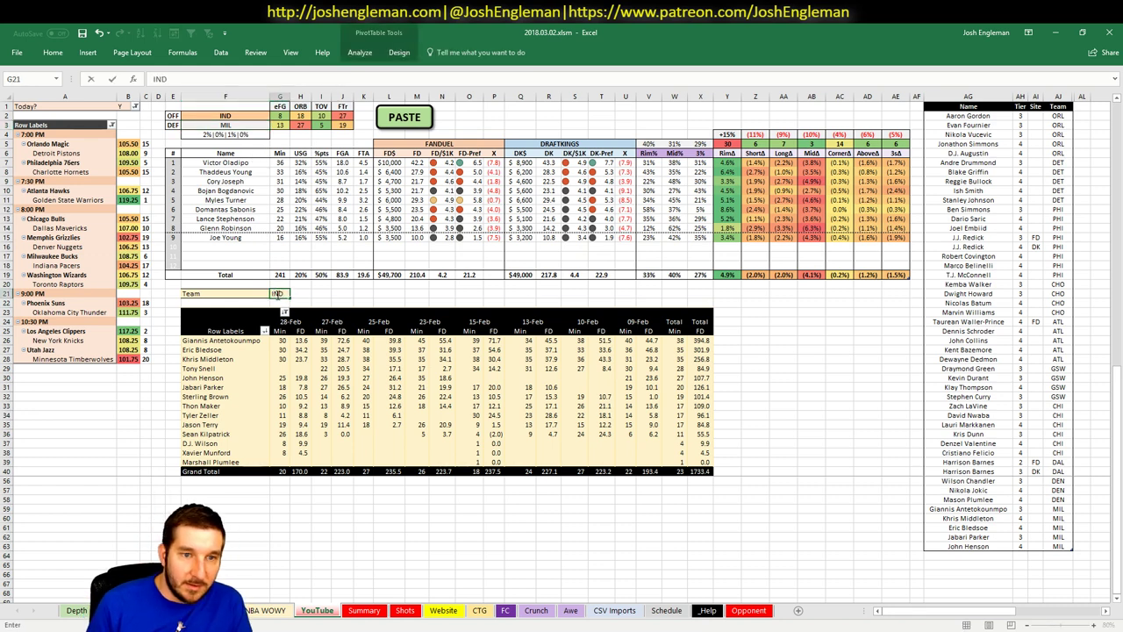
key("Return")
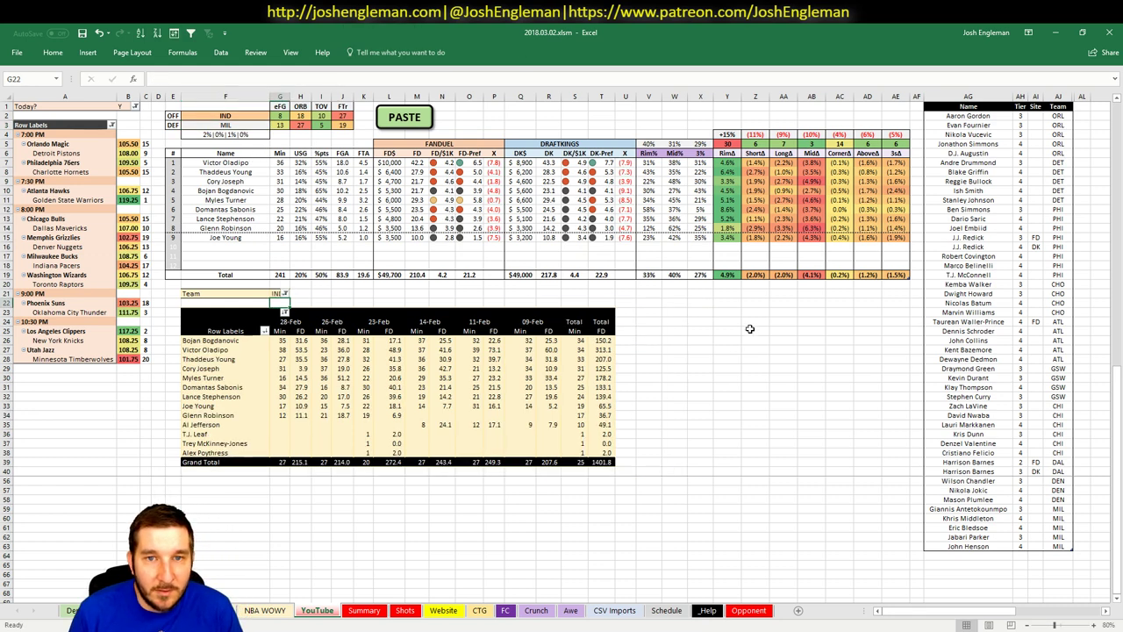
left_click(710, 349)
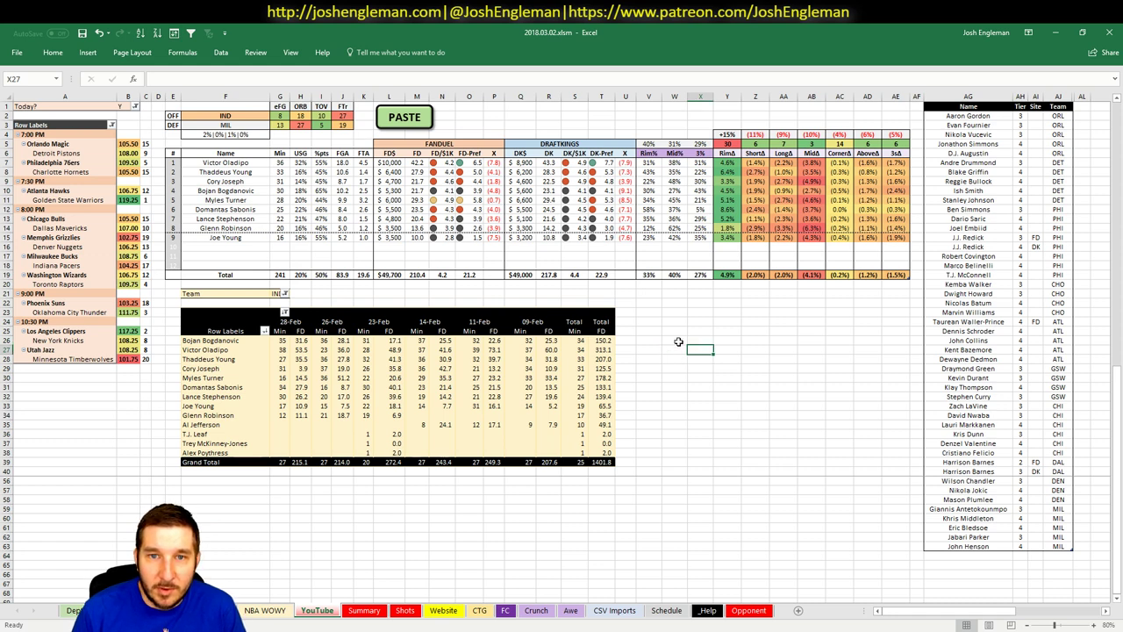
left_click(741, 355)
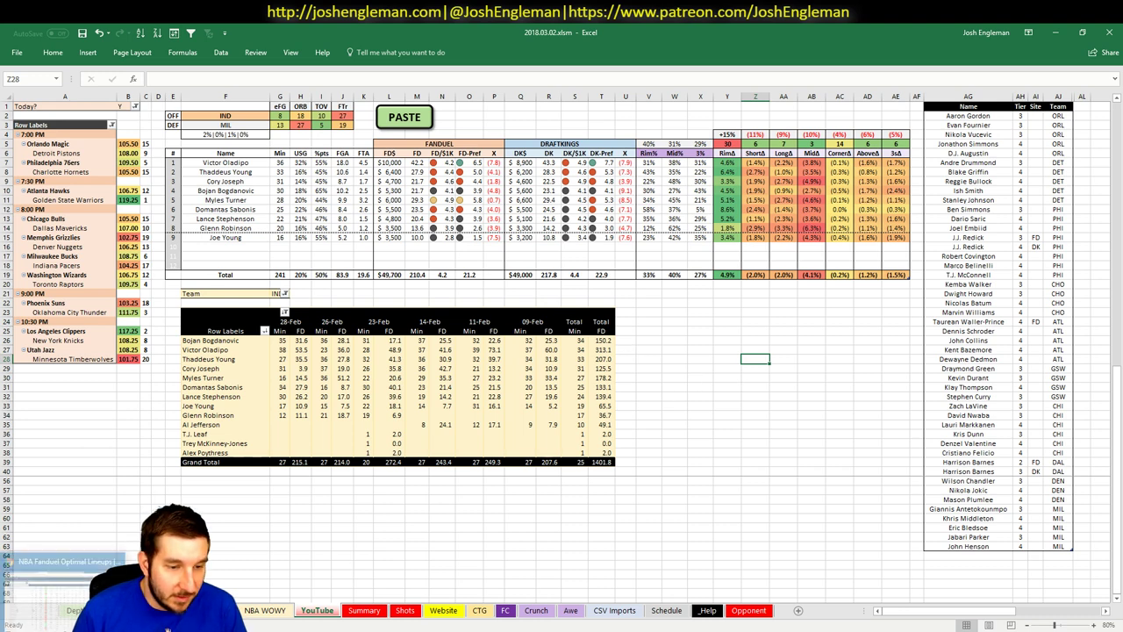
- Switch to Cleaning the Glass in the browser and open the league-wide shooting stats for the 2017-18 season
key("alt+Tab")
left_click(473, 32)
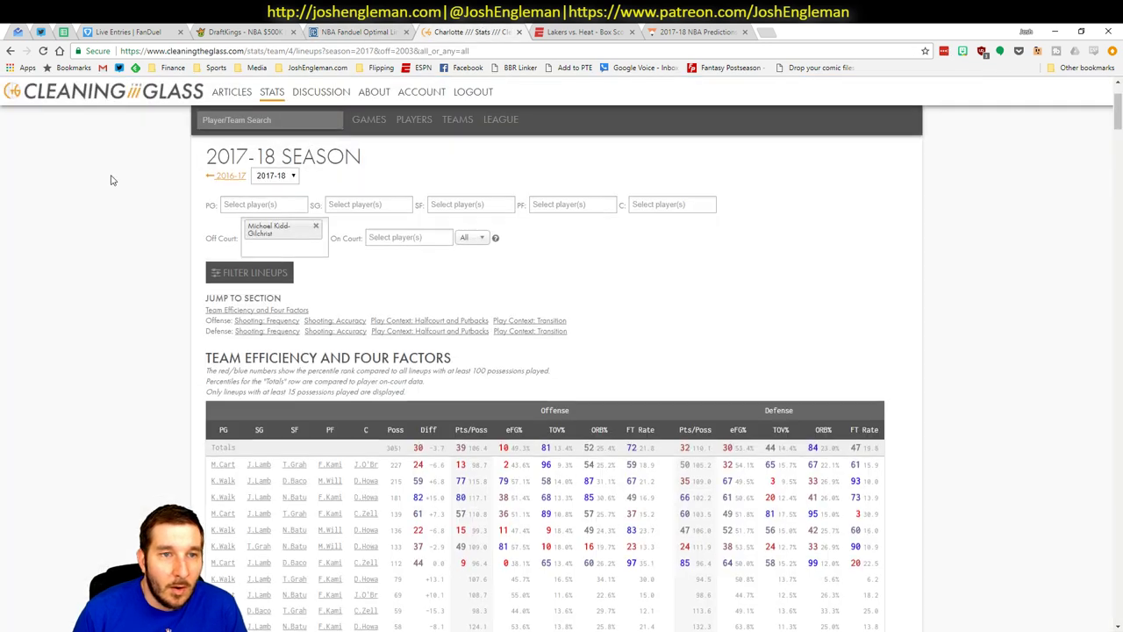
scroll(98, 180, "up", 2)
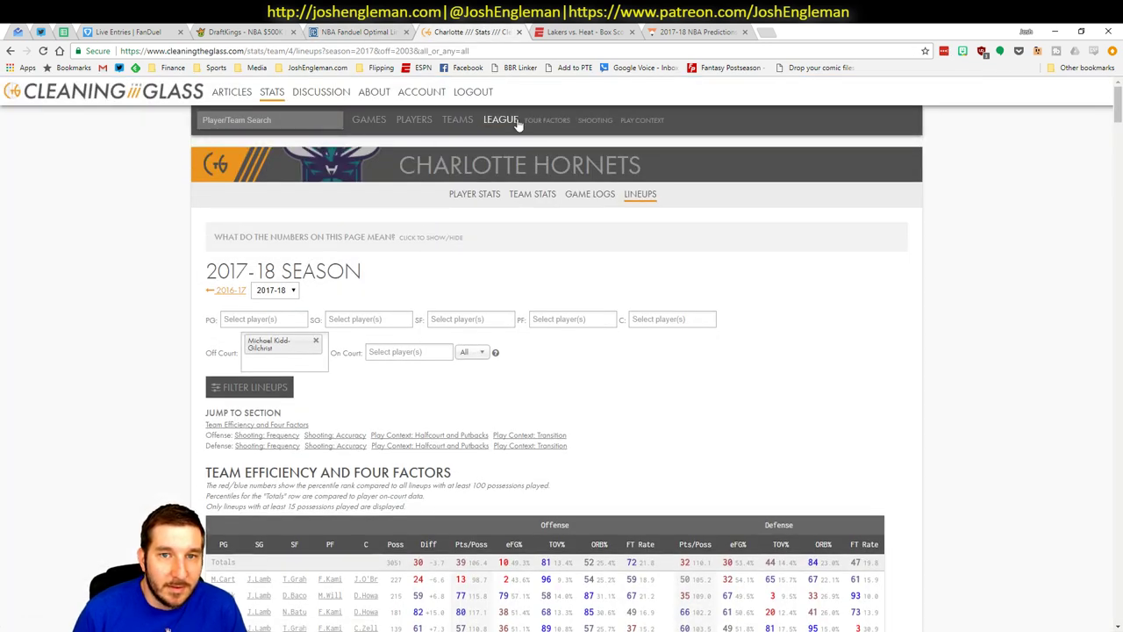
mouse_move(507, 114)
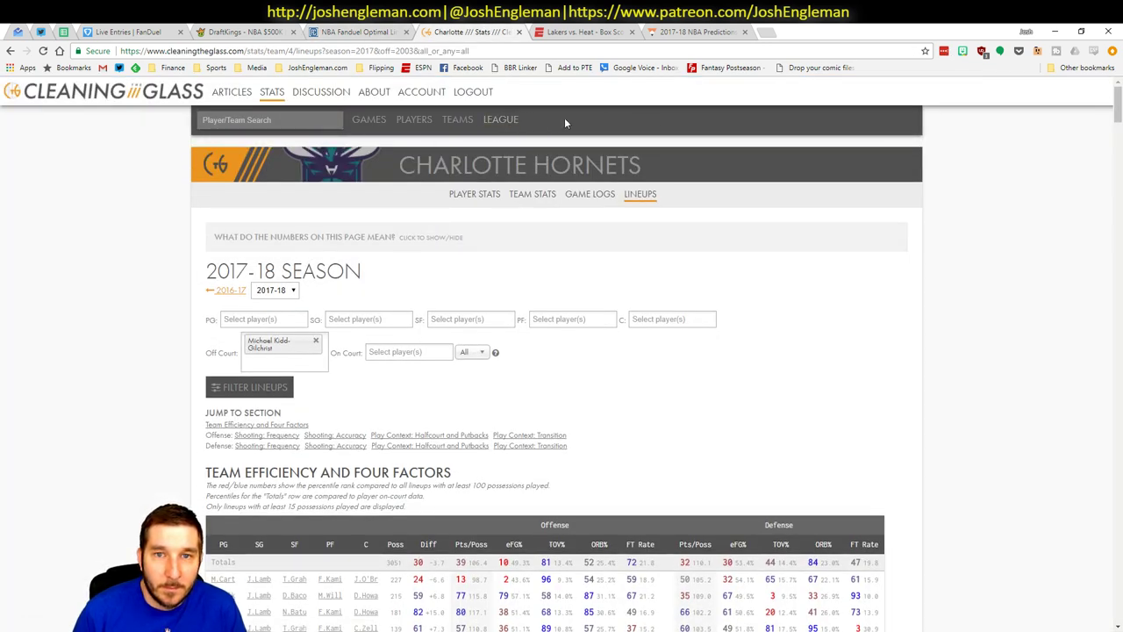
left_click(500, 120)
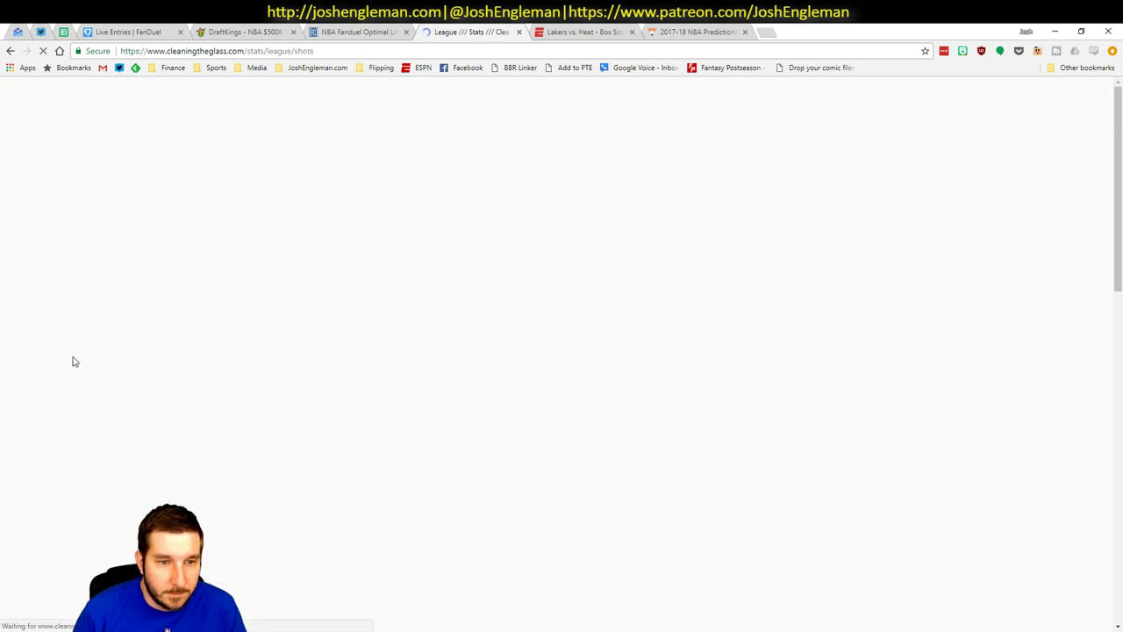
scroll(170, 339, "down", 7)
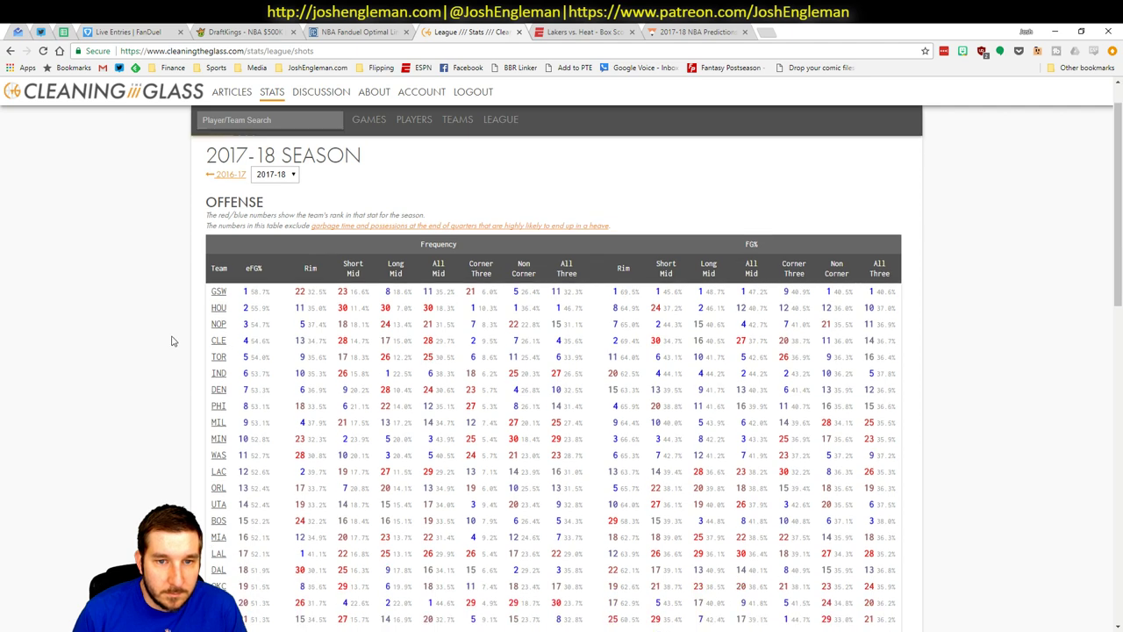
- Sort the league's defense table by rim shot frequency from highest to lowest, check Milwaukee's row, and return to Excel
scroll(488, 360, "down", 1)
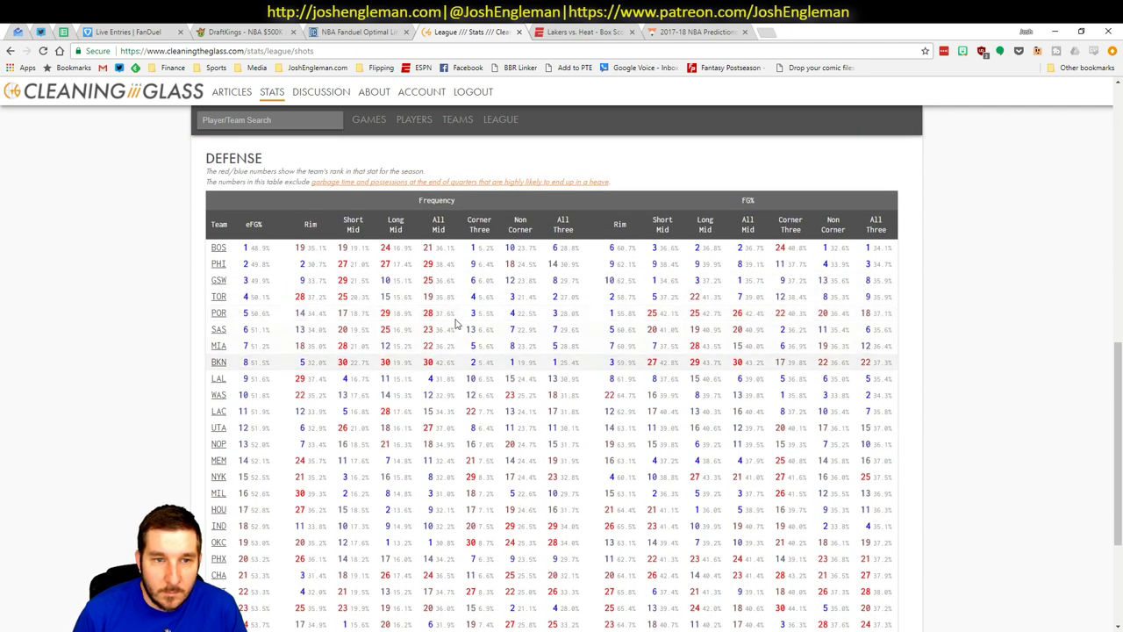
mouse_move(609, 228)
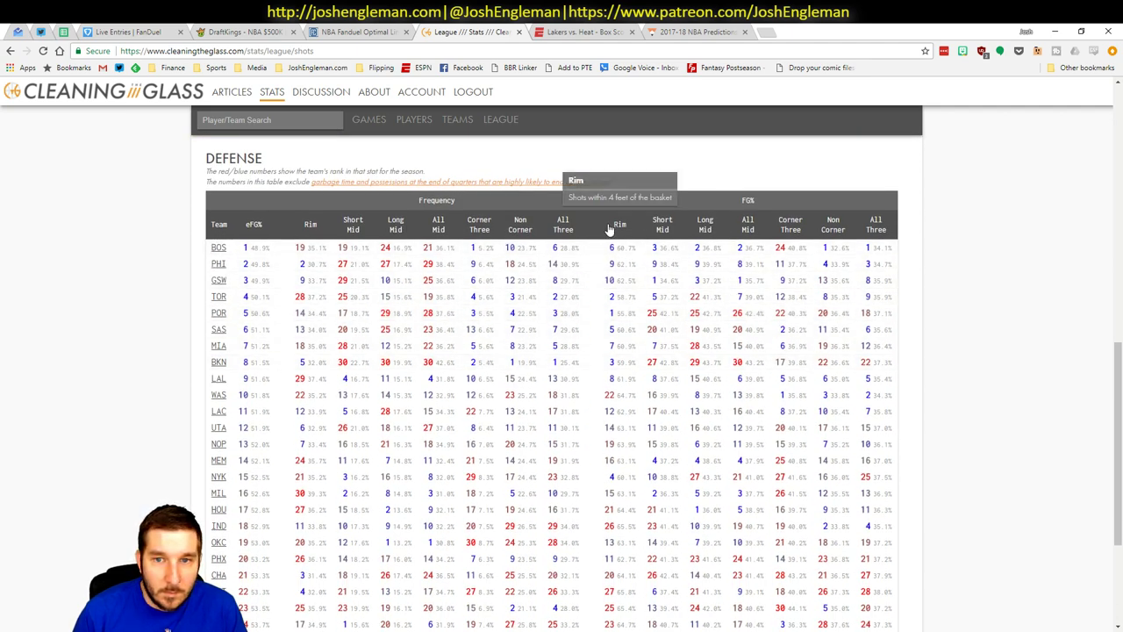
left_click(318, 227)
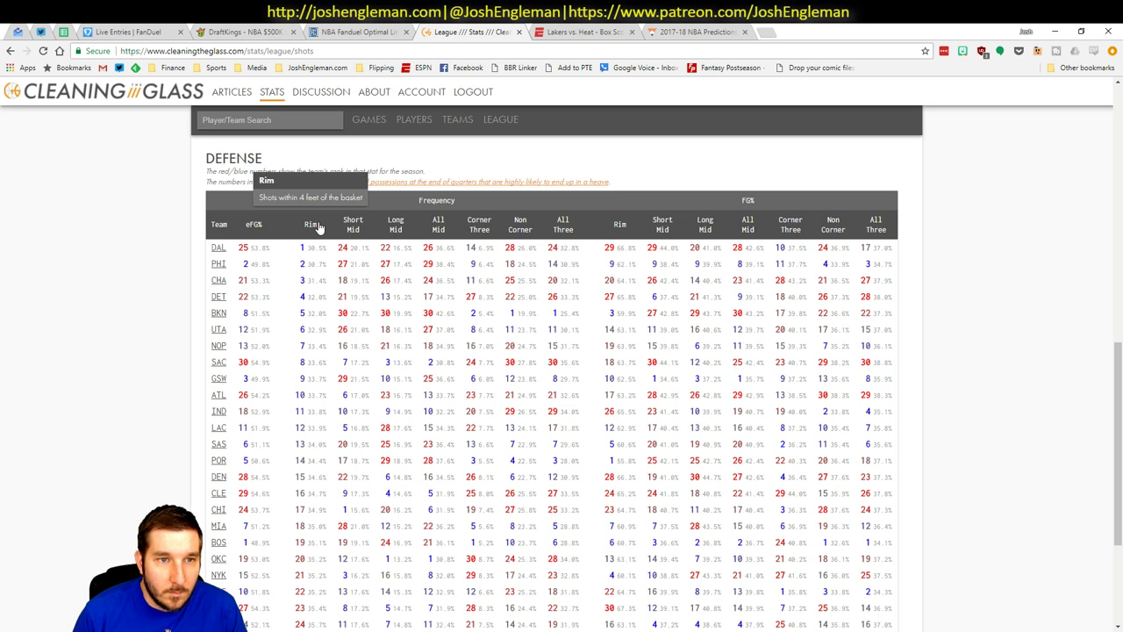
left_click(312, 225)
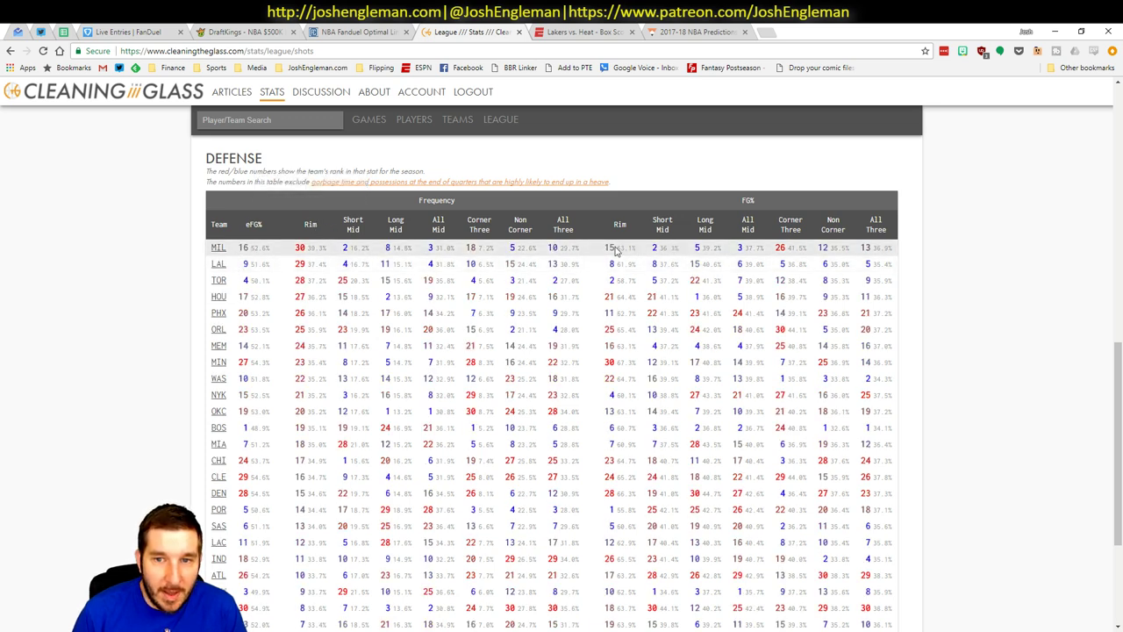
key("alt+Tab")
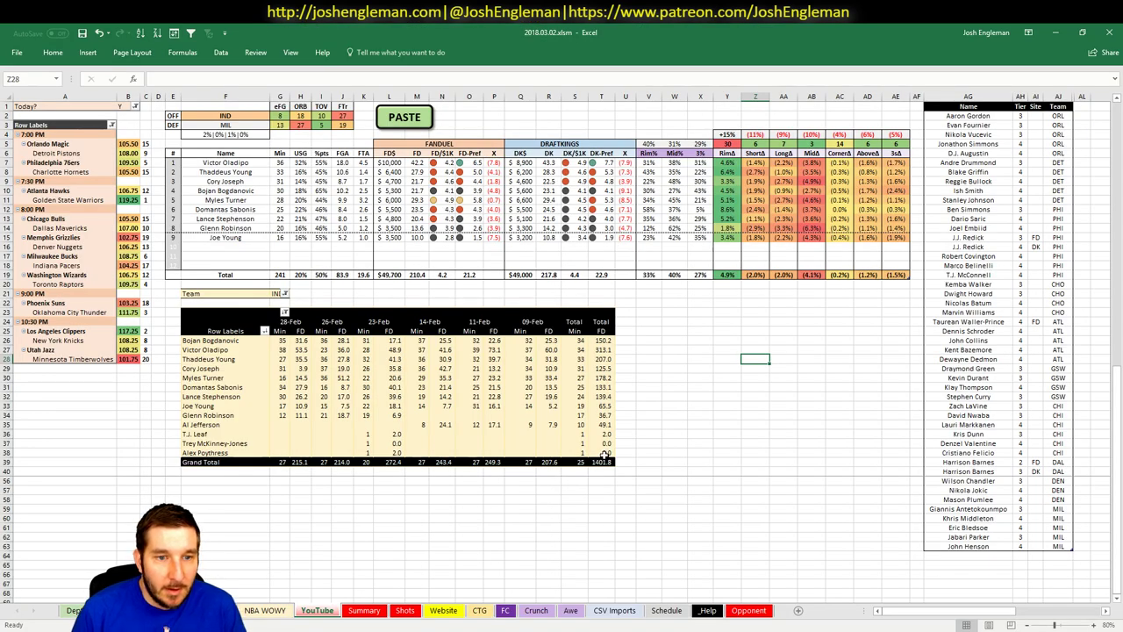
- Add Victor Oladipo to the shortlist below John Henson with tier 3
left_click(308, 349)
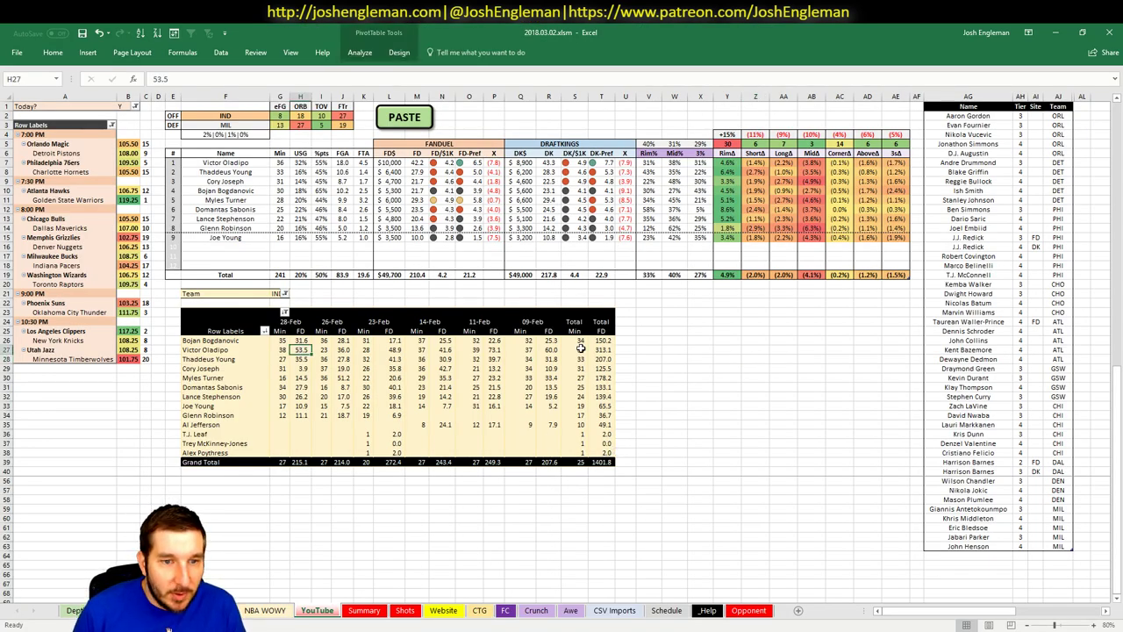
left_click(962, 555)
type("Victo")
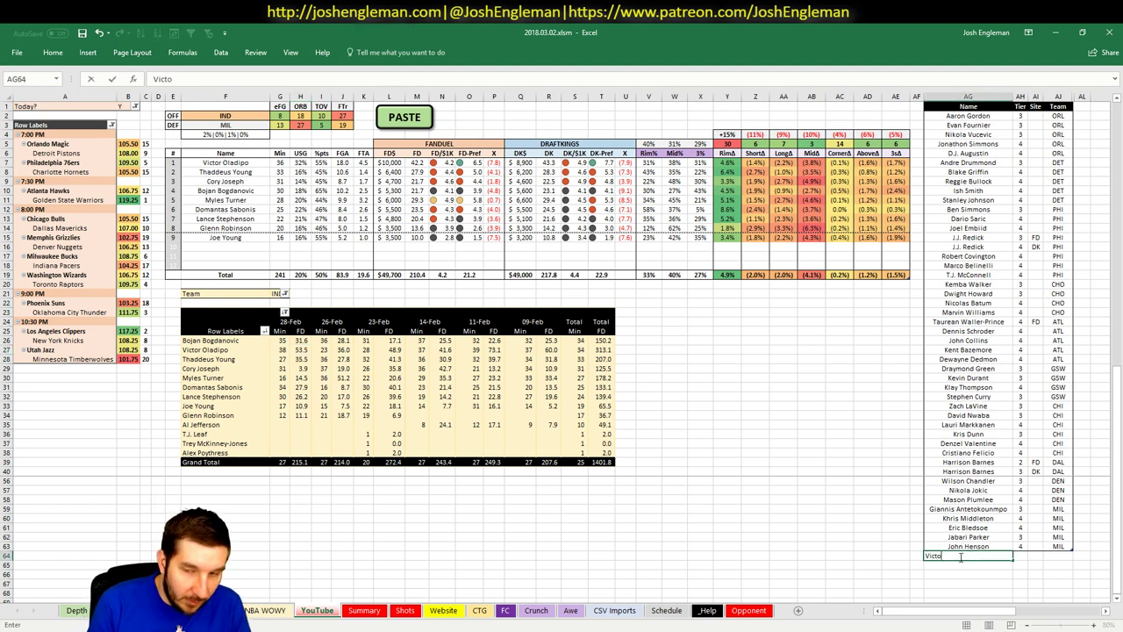
type("r Oladipo")
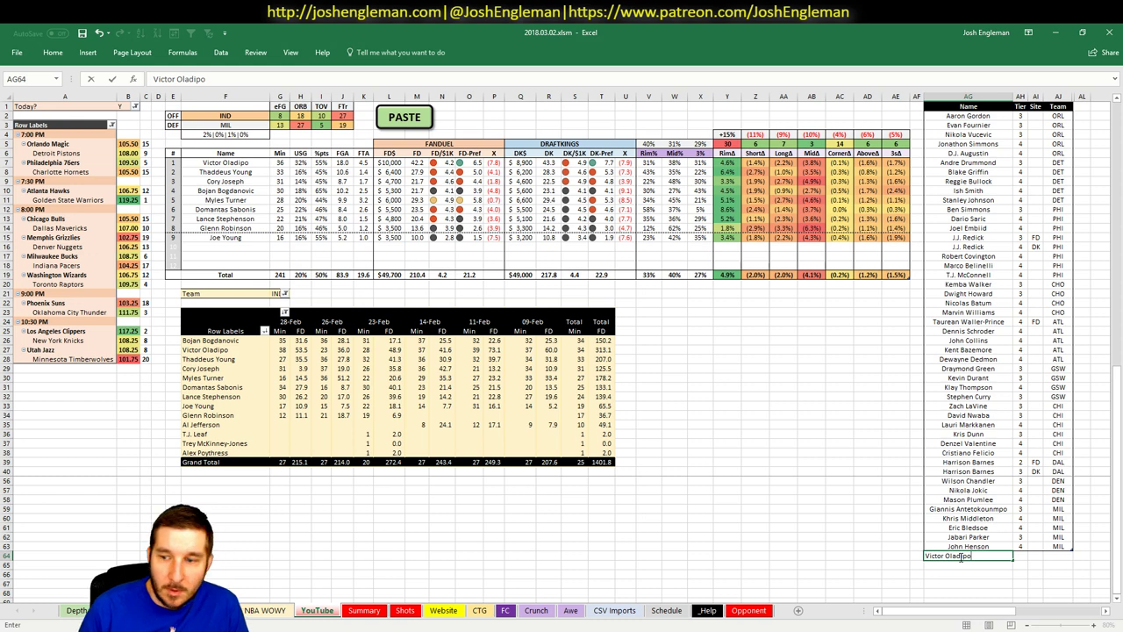
key("Return")
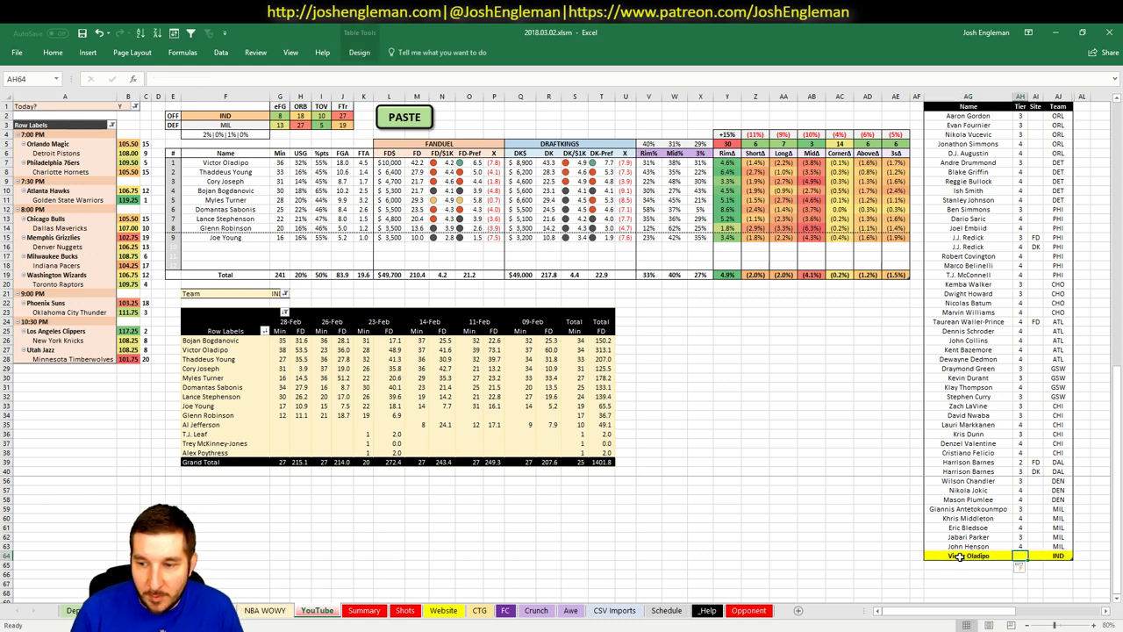
left_click(919, 518)
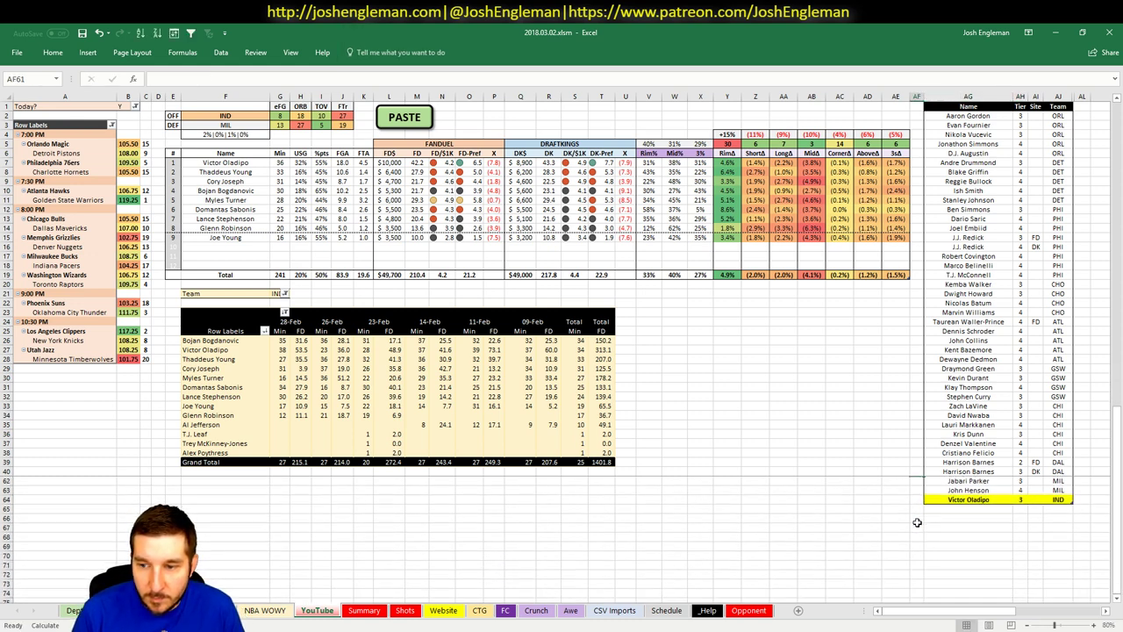
- Switch to FiveThirtyEight's 2017-18 NBA predictions in the browser, compare the Bucks and Pacers rows, and return to Excel
key("alt+Tab")
left_click(684, 31)
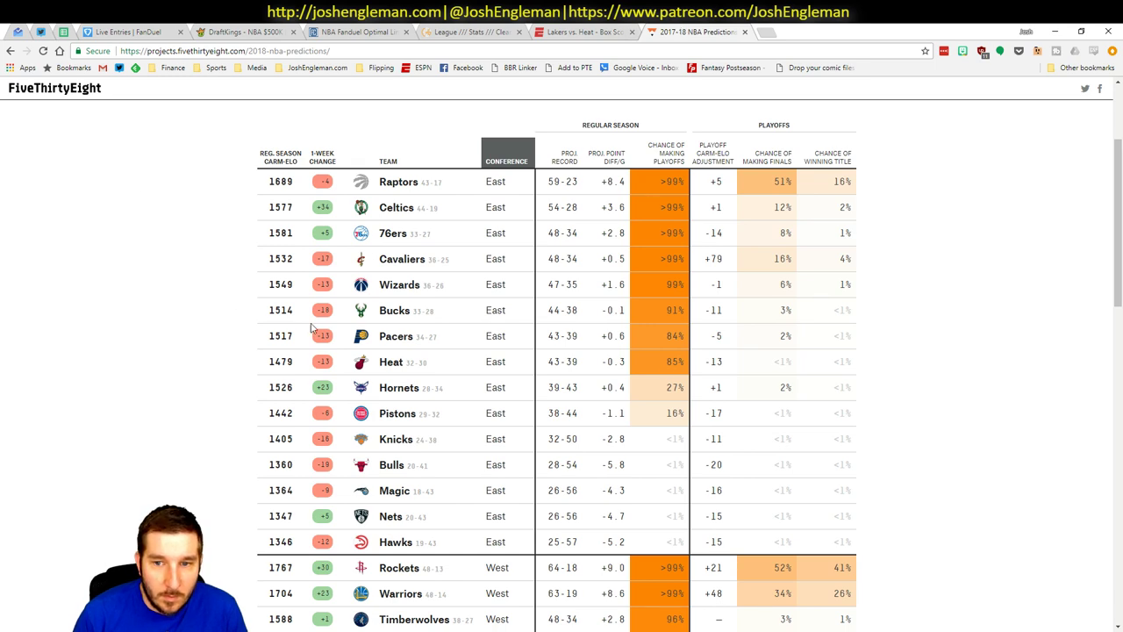
key("alt+Tab")
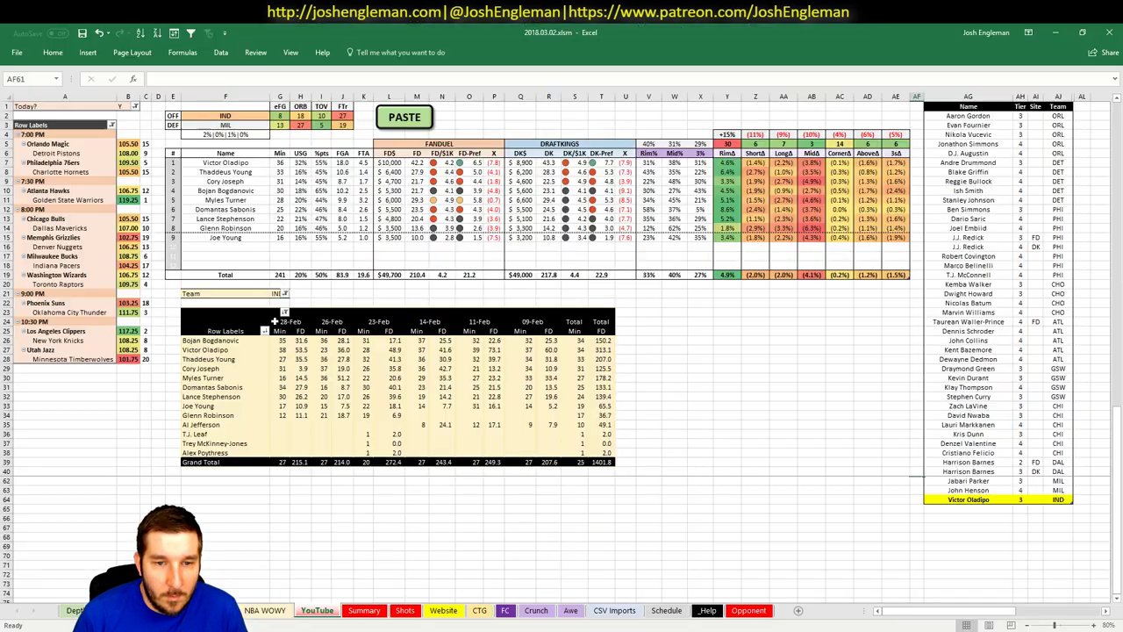
key("alt+Tab")
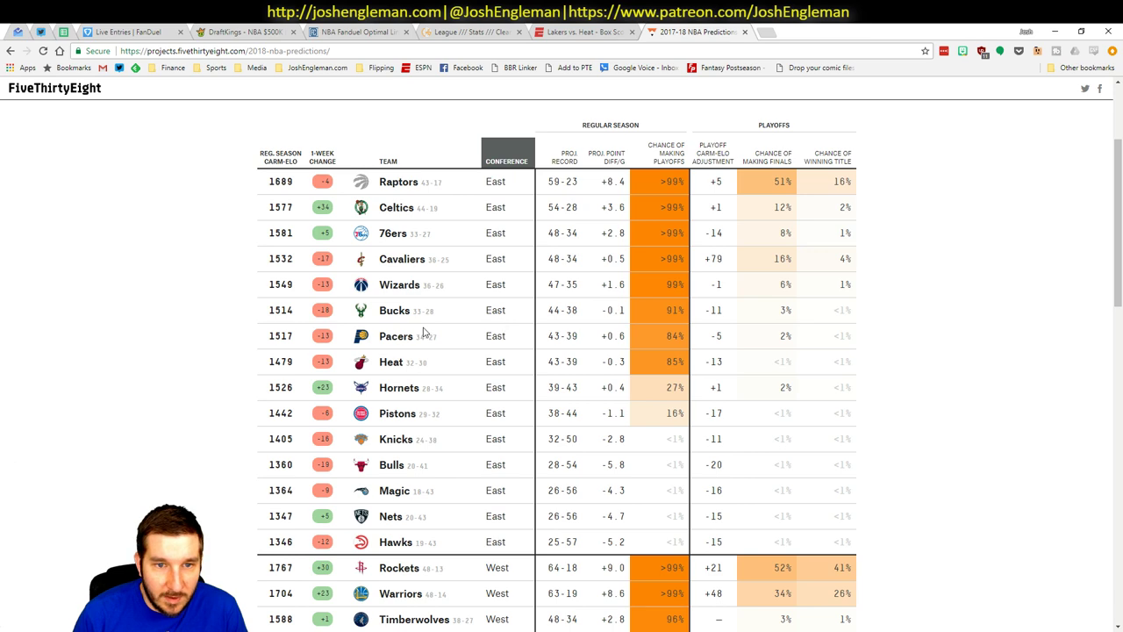
key("alt+Tab")
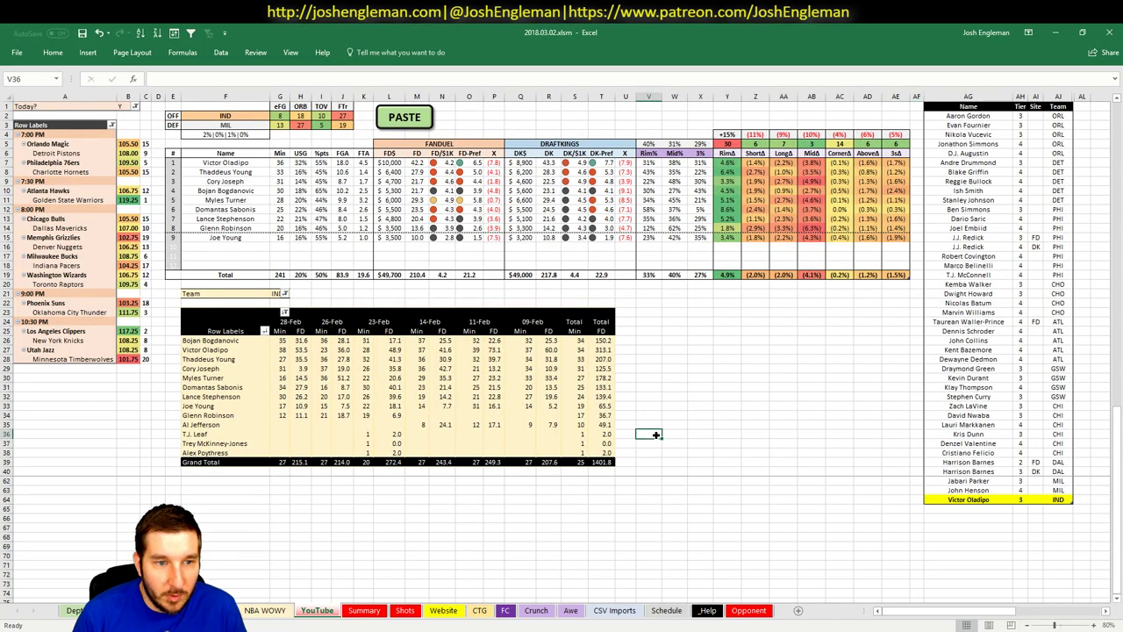
- Add Thaddeus Young to the shortlist below Victor Oladipo with tier 3
left_click(967, 509)
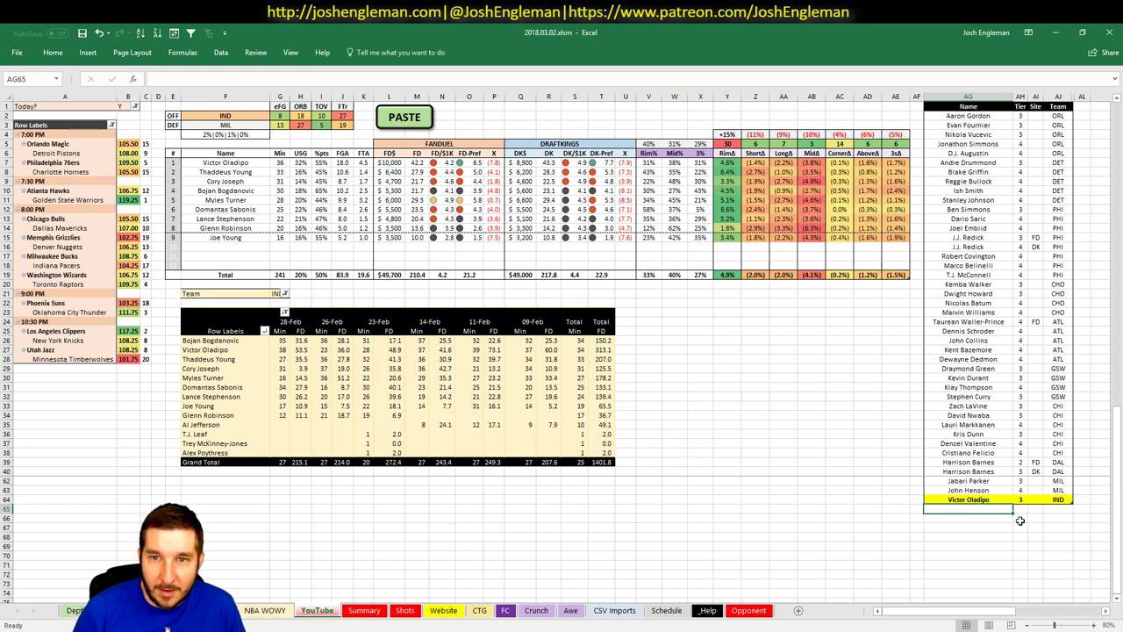
type("Thaddeus Young")
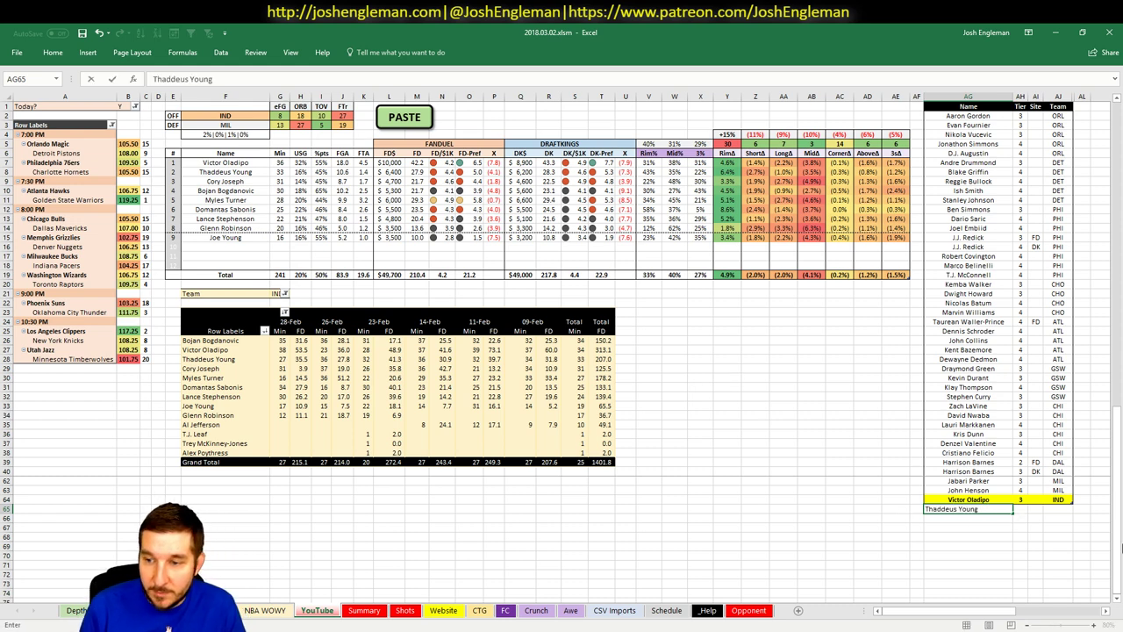
key("Tab")
type("3")
key("Return")
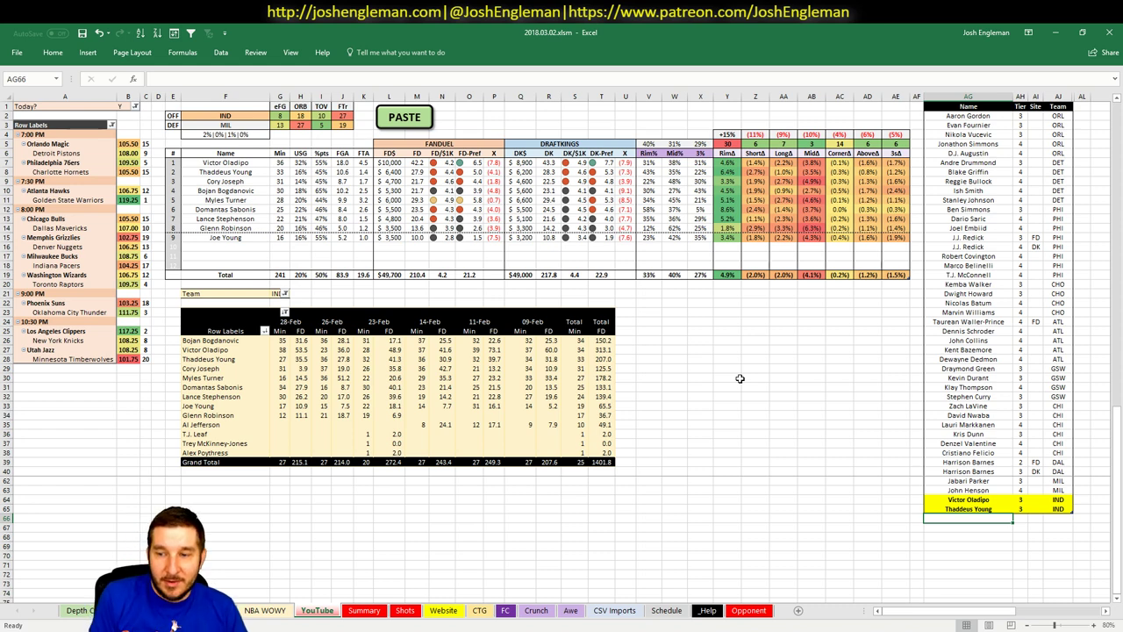
- Add Cory Joseph to the shortlist below Thaddeus Young with tier 4
type("Cory Jose")
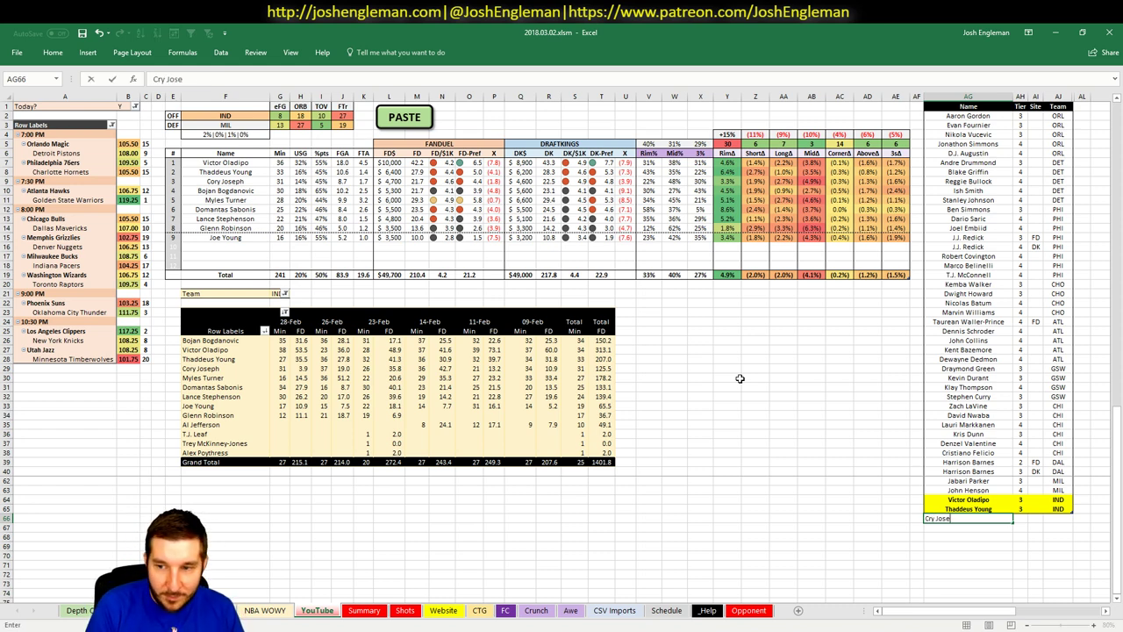
key("Escape")
type("Co")
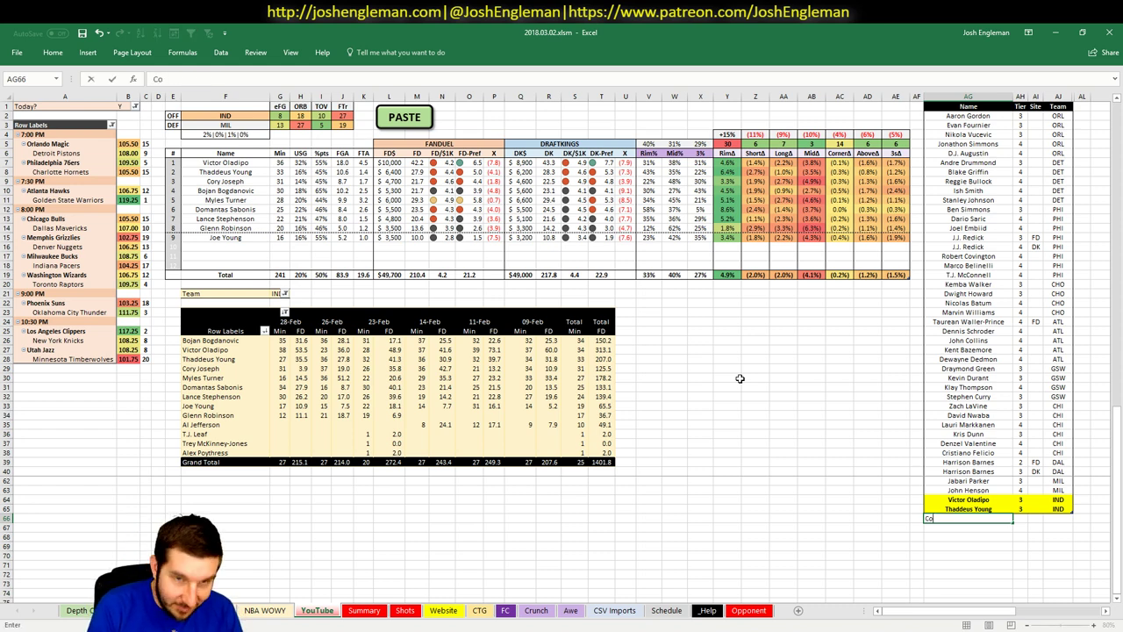
type("ry Joseph")
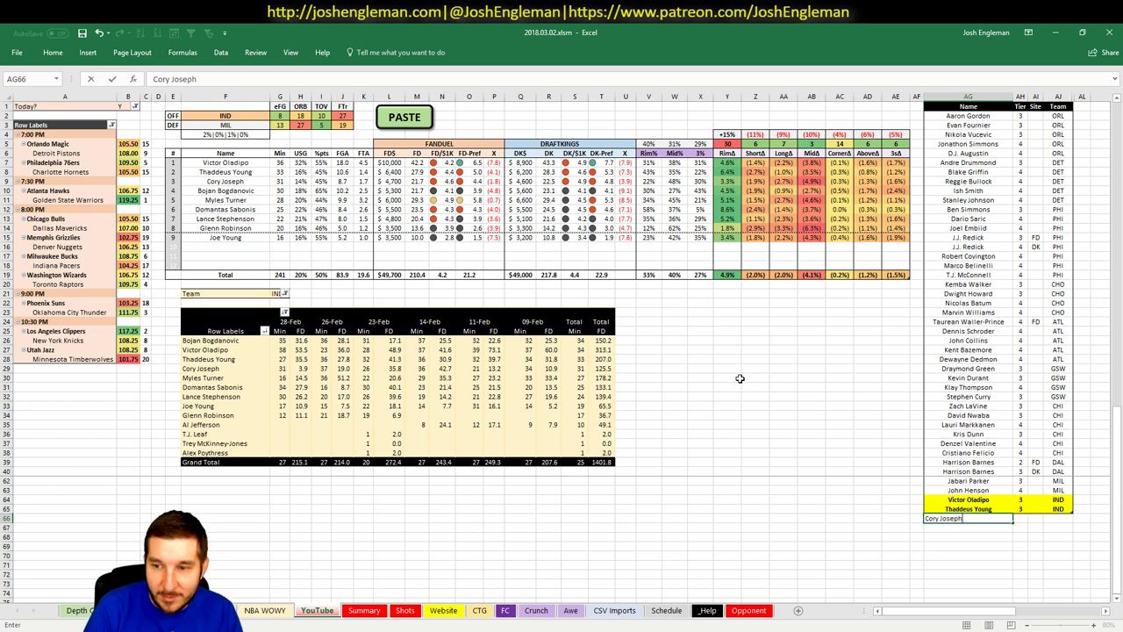
key("Return")
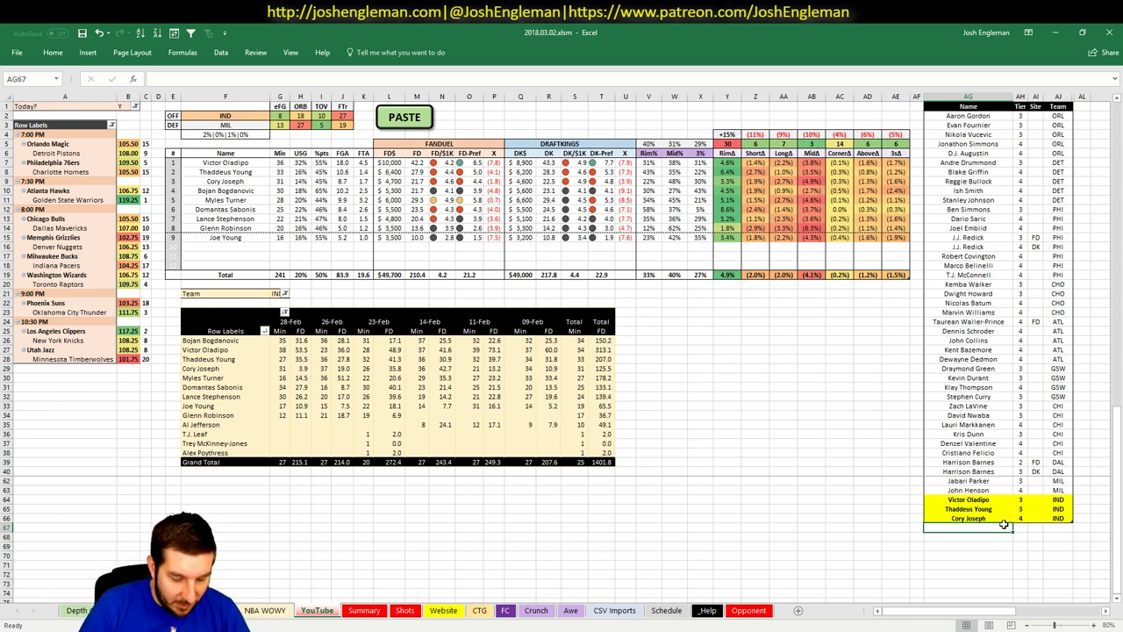
- Add Bojan Bogdanovic to the shortlist below Cory Joseph with tier 4
type("Bojan Bogda")
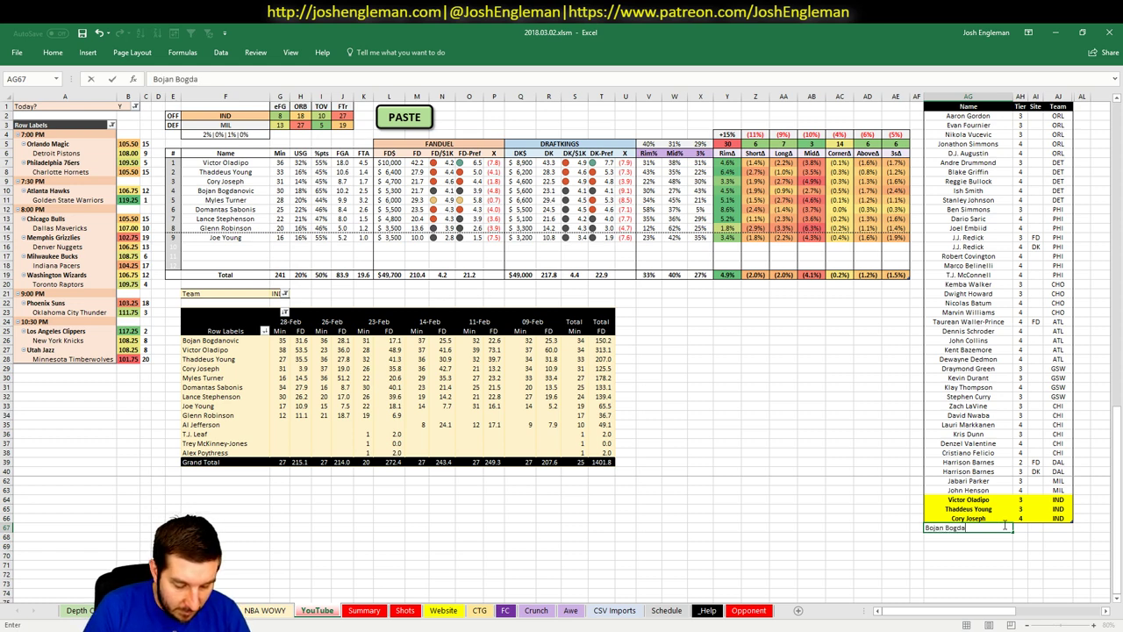
type("novic")
key("Return")
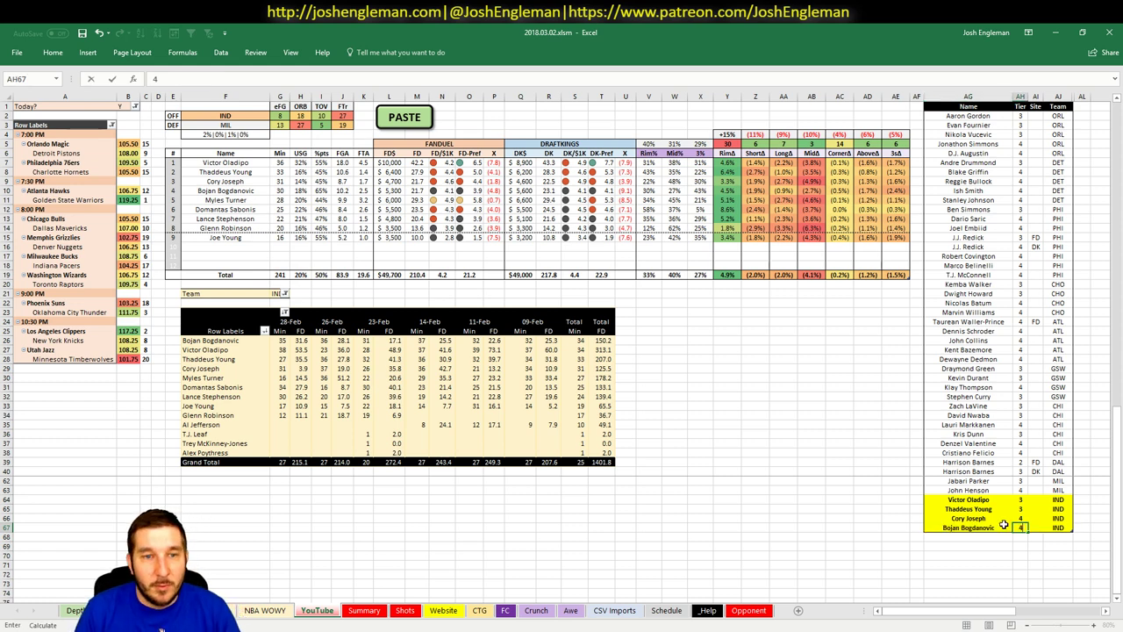
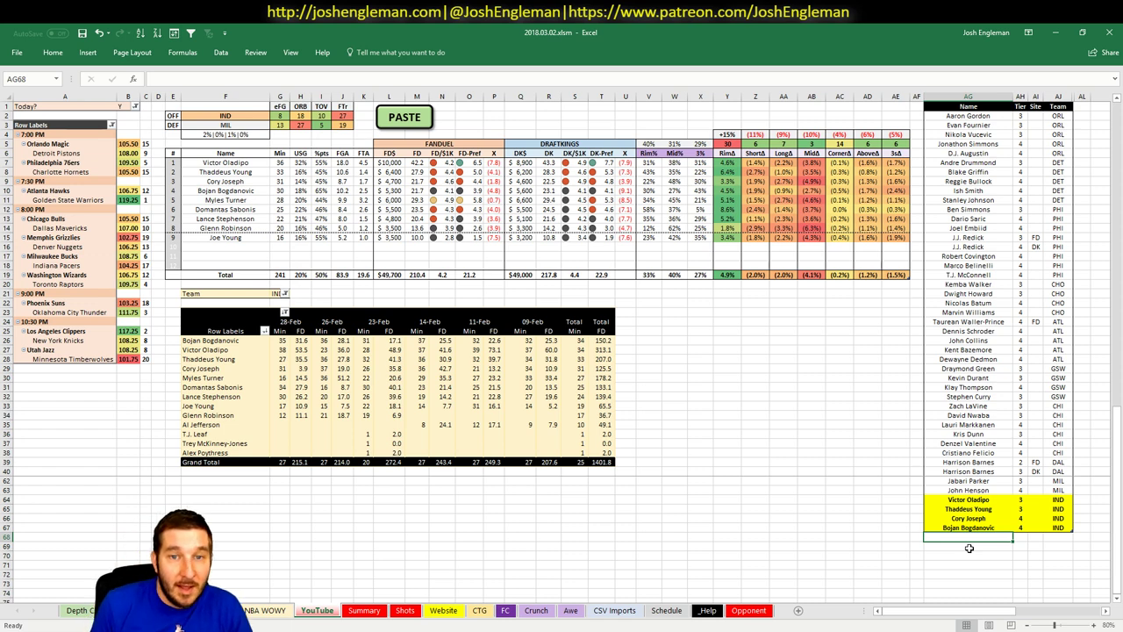
- Add Myles Turner to the shortlist twice, with tier 3 for site FD and tier 4 for site DK
type("Myles Turn")
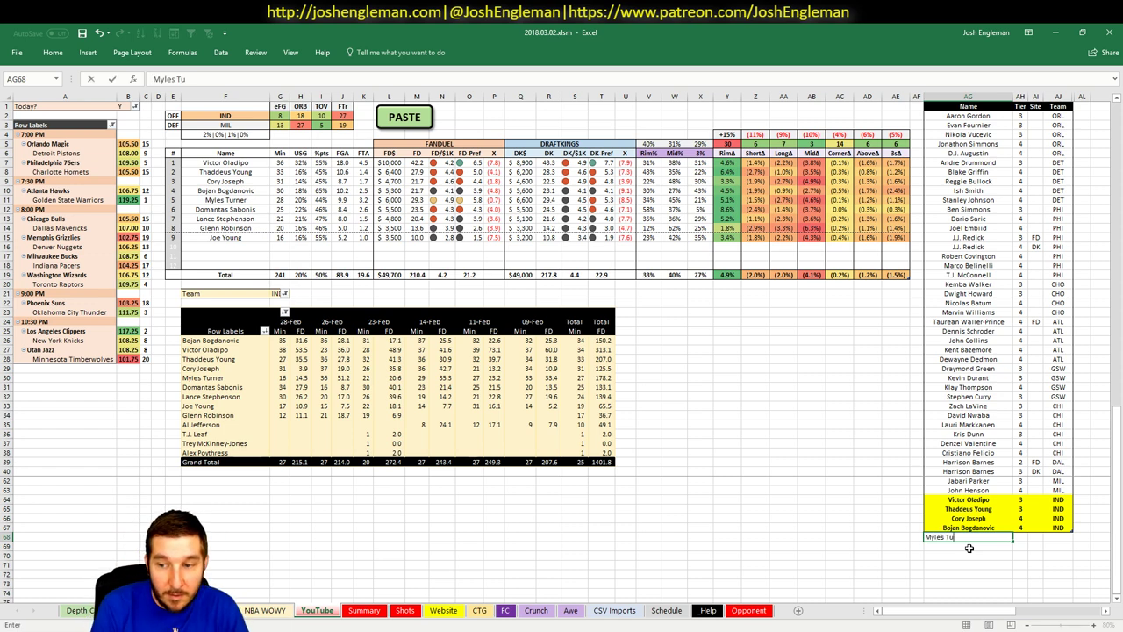
type("er")
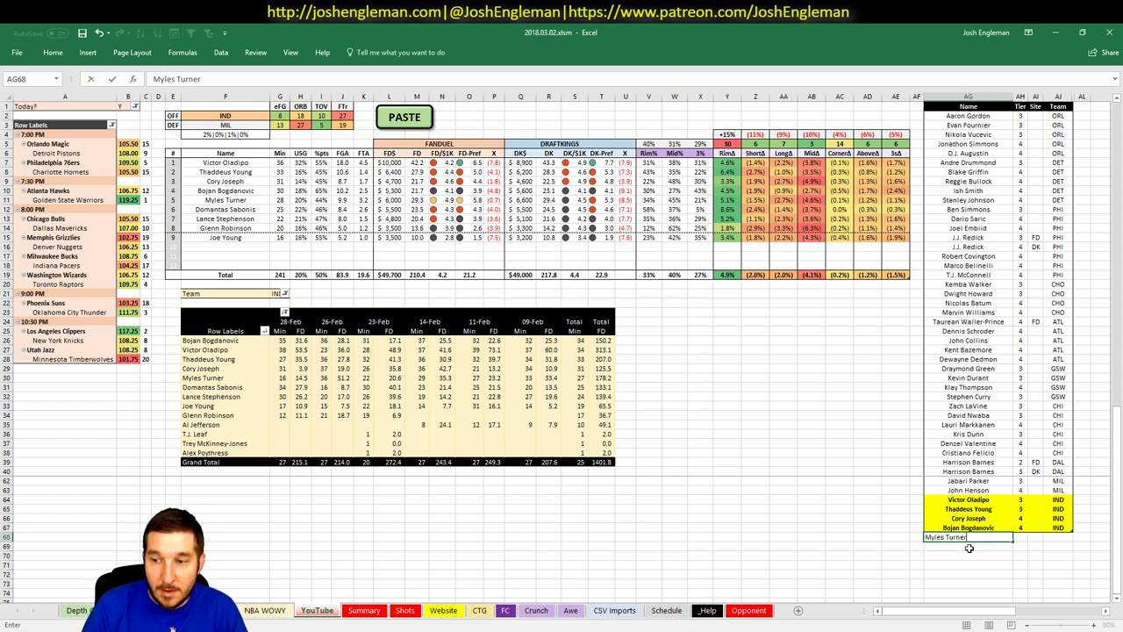
key("Return")
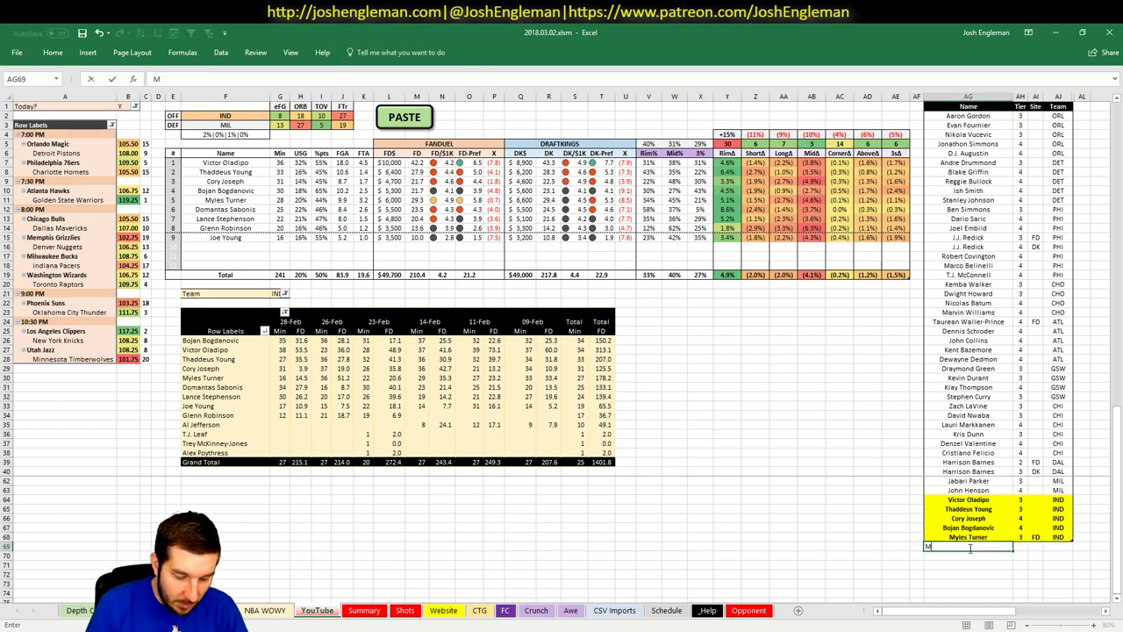
type("Myles Turner")
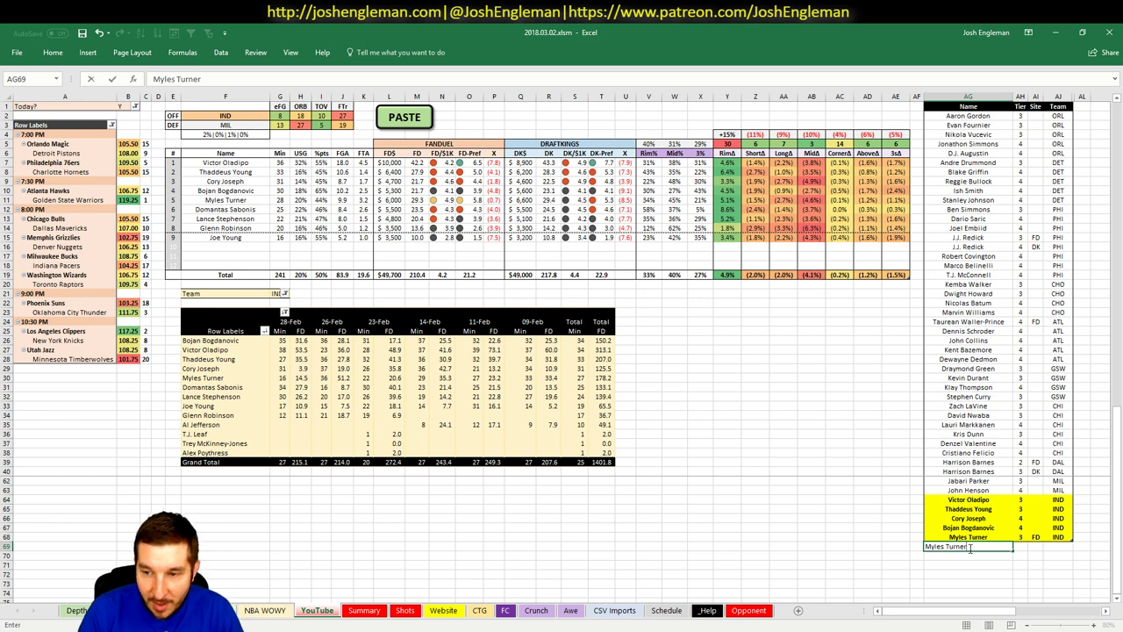
key("Tab")
key("Tab")
type("DK")
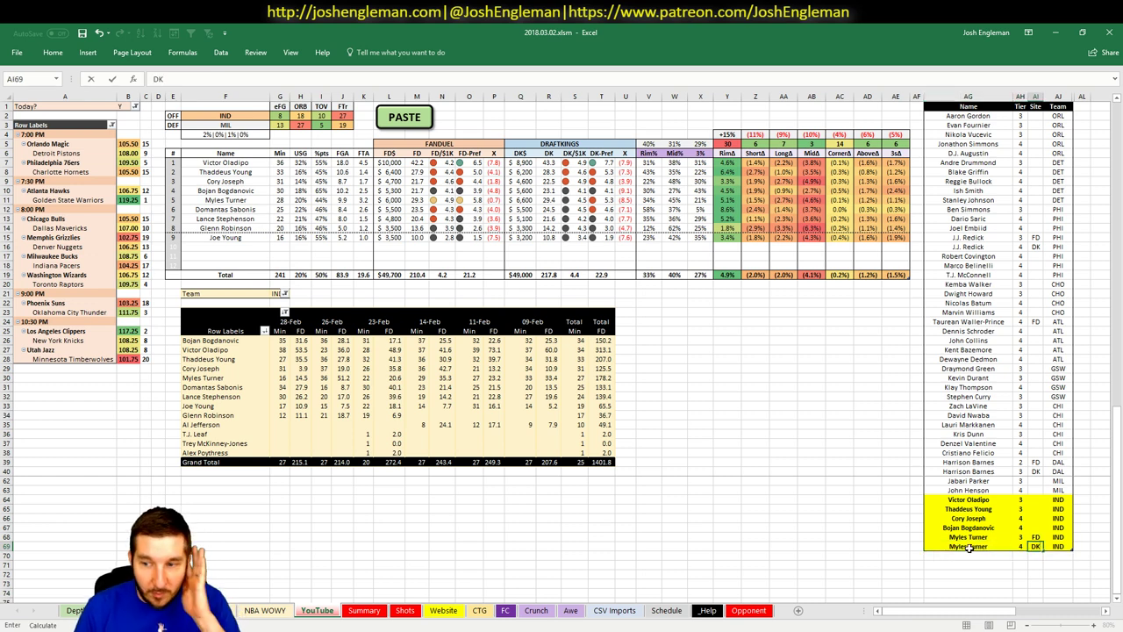
key("Return")
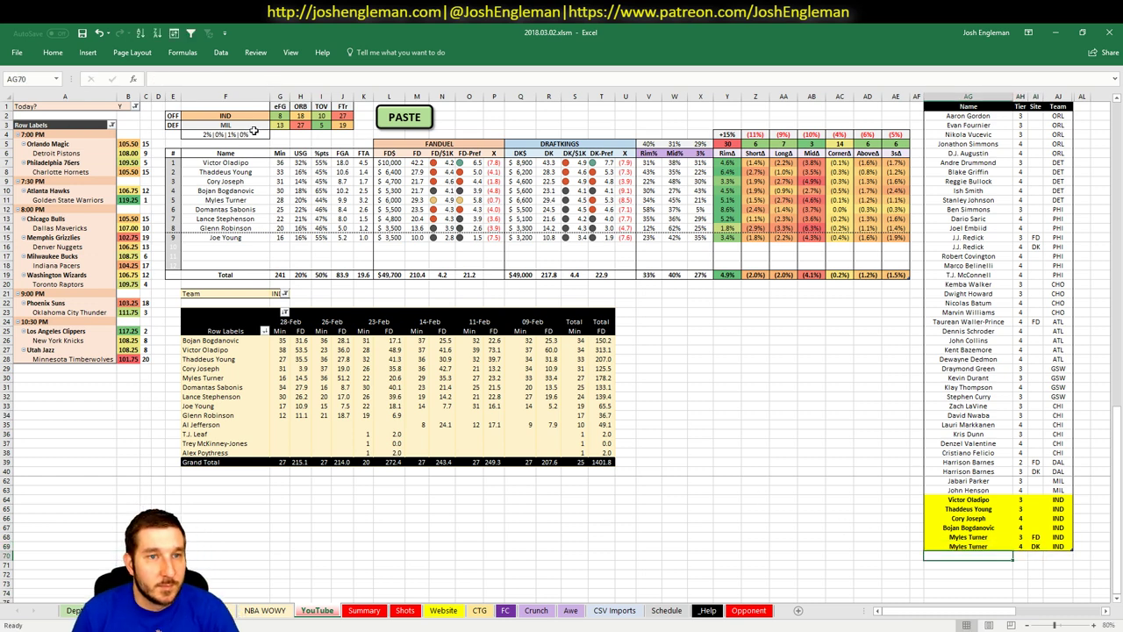
- Switch the projections' offensive team to WAS
left_click(246, 117)
type("WAS")
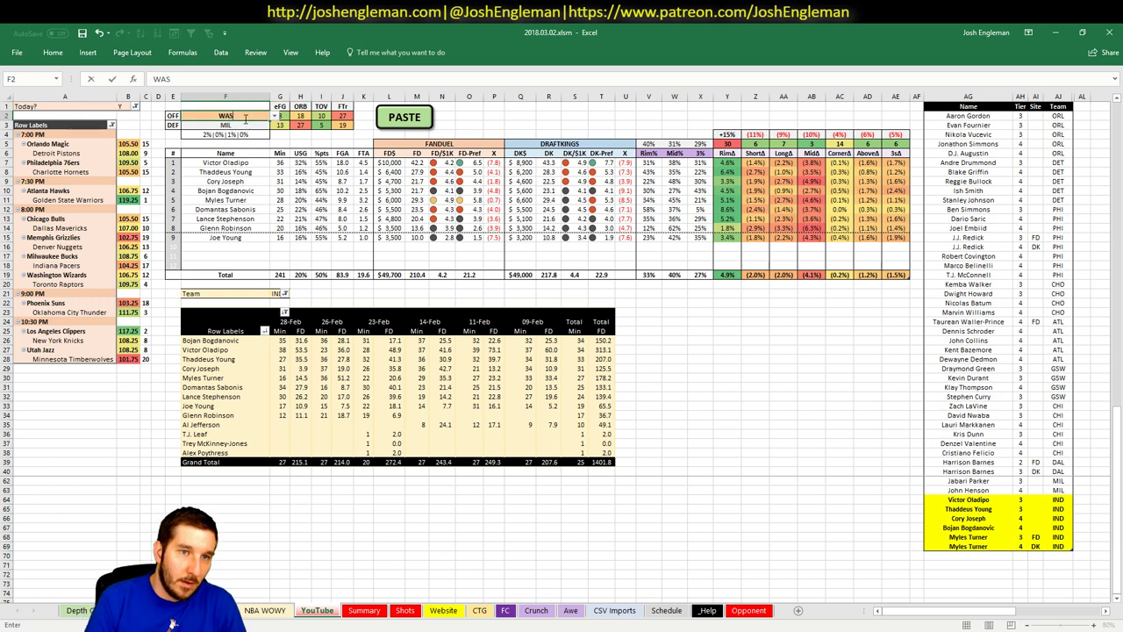
key("Return")
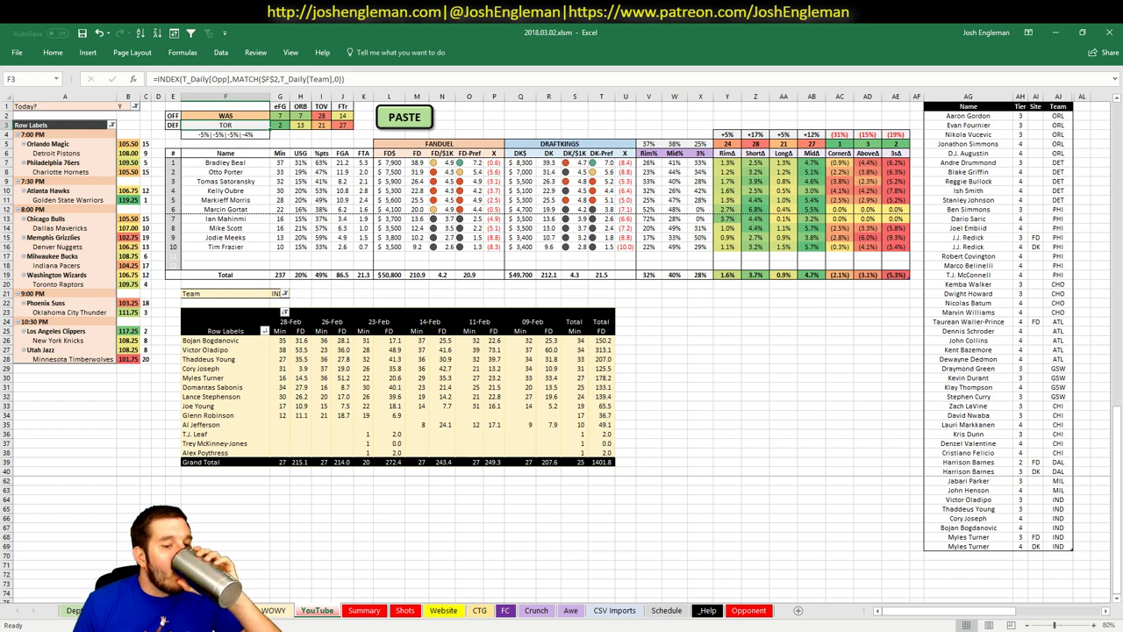
- Switch to Cleaning the Glass in the browser and find and open the Toronto Raptors' stats page
key("alt+Tab")
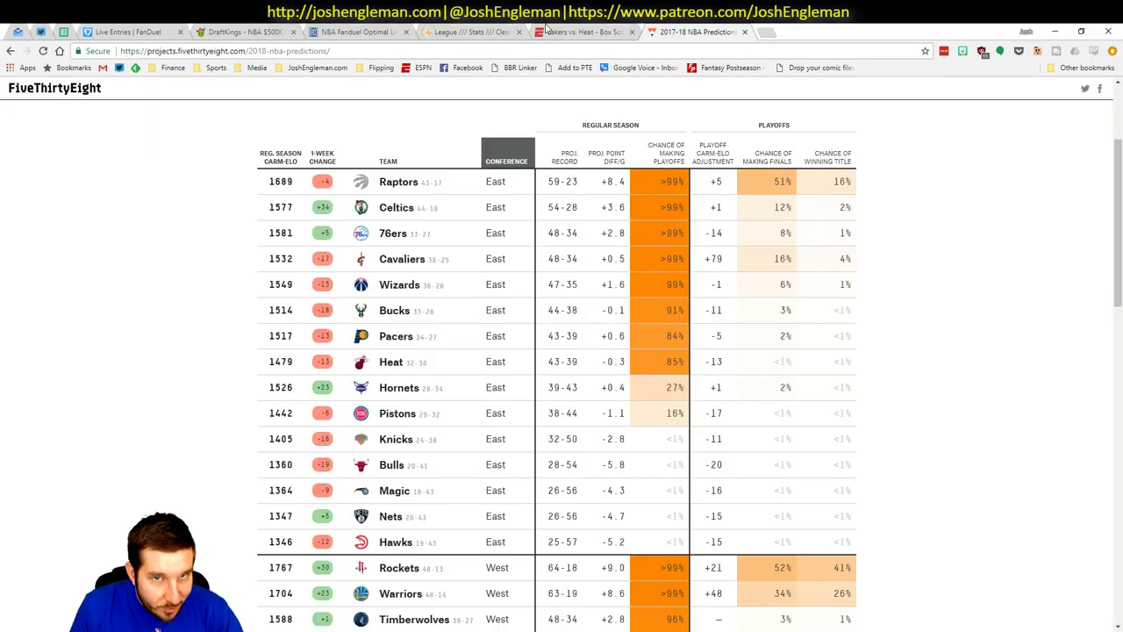
left_click(507, 32)
left_click(284, 120)
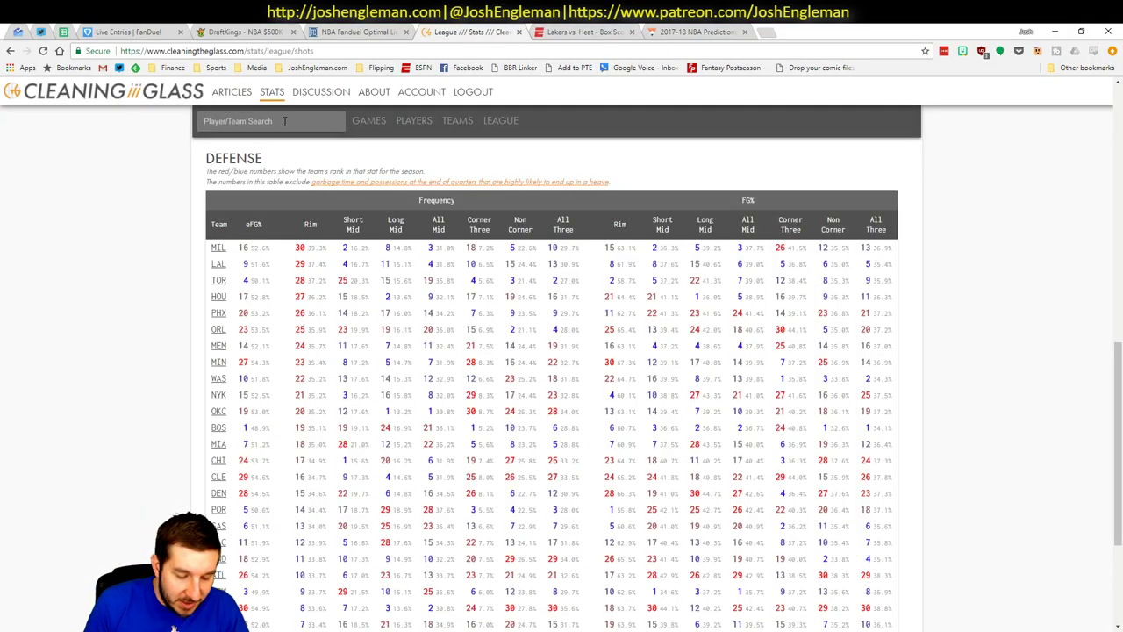
type("raptor")
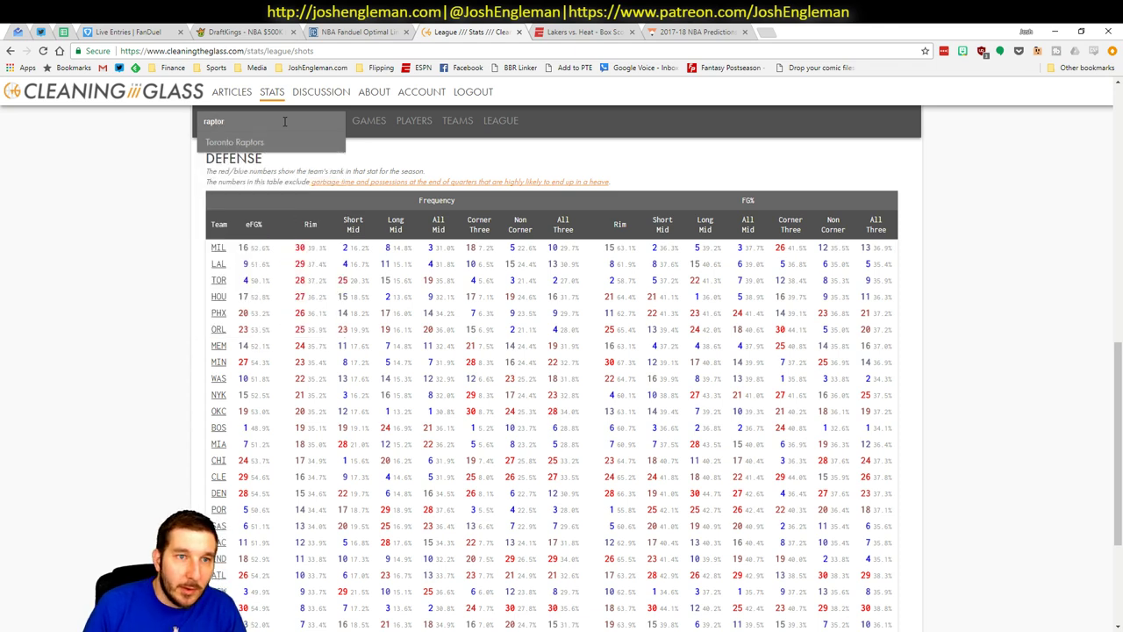
key("Down")
key("Return")
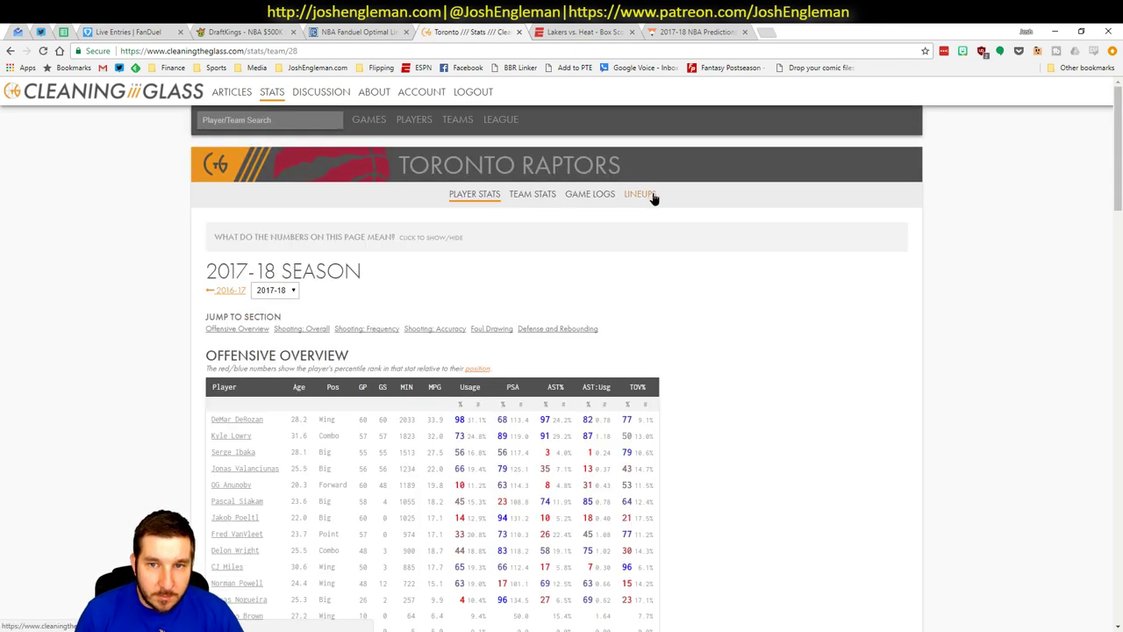
- Open the Raptors' 2017-18 lineups, filter them to those with OG Anunoby off court, and return to Excel
left_click(641, 194)
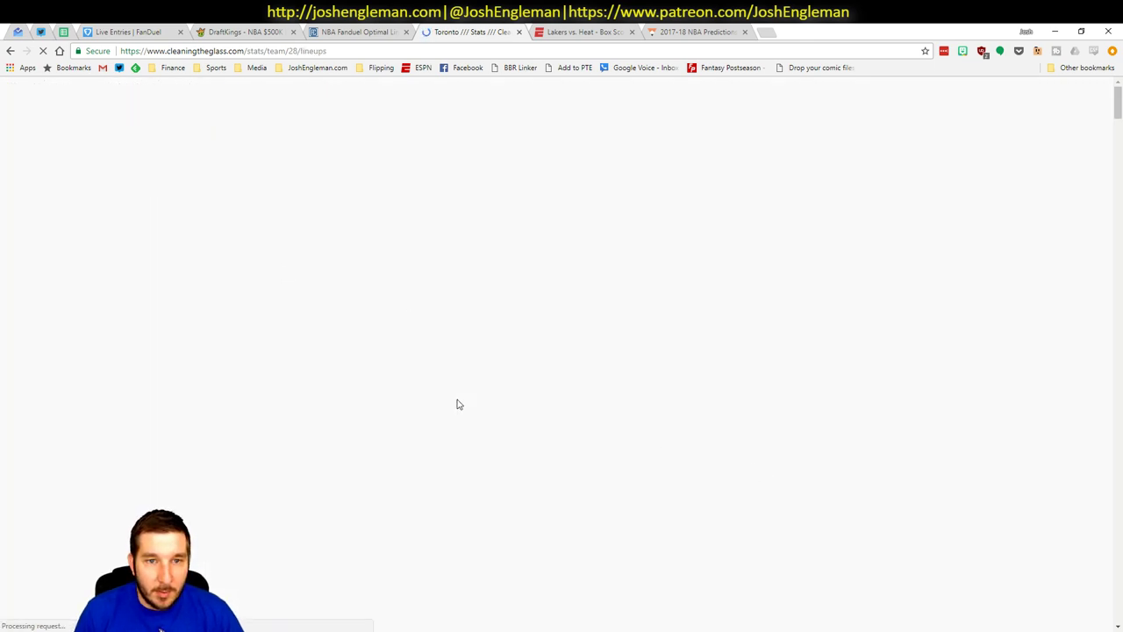
left_click(276, 340)
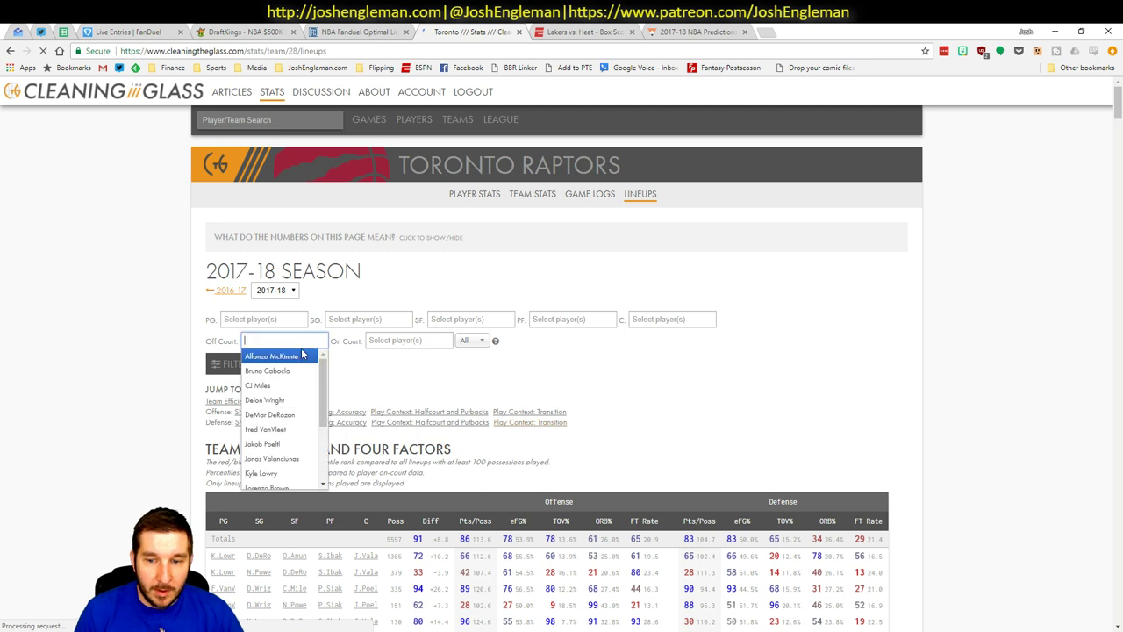
left_click(697, 530)
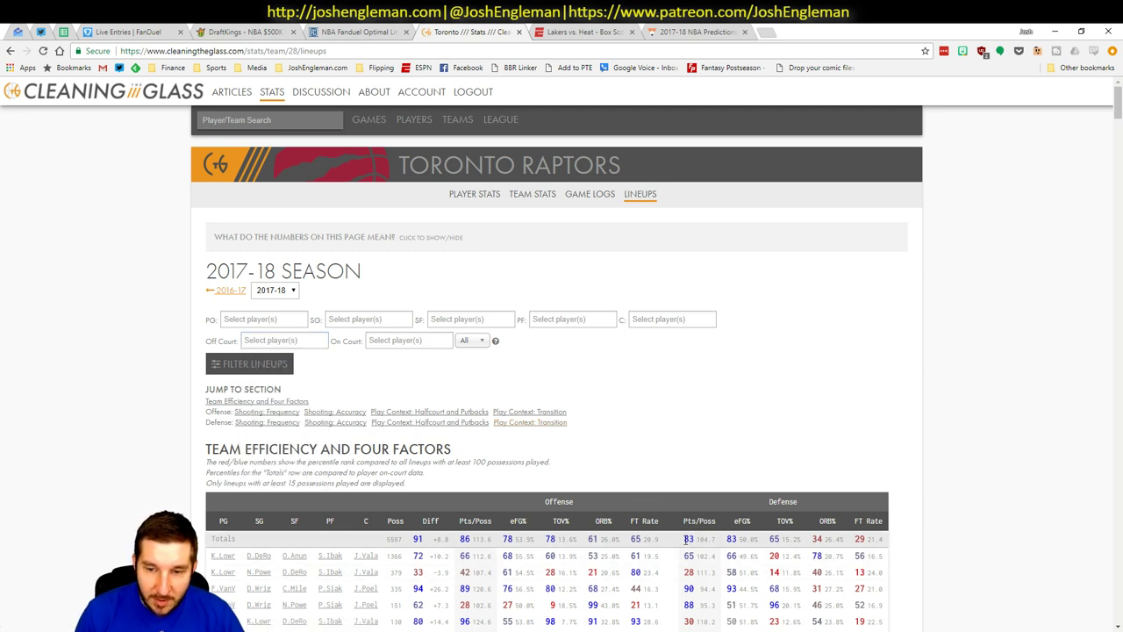
scroll(1005, 482, "down", 1)
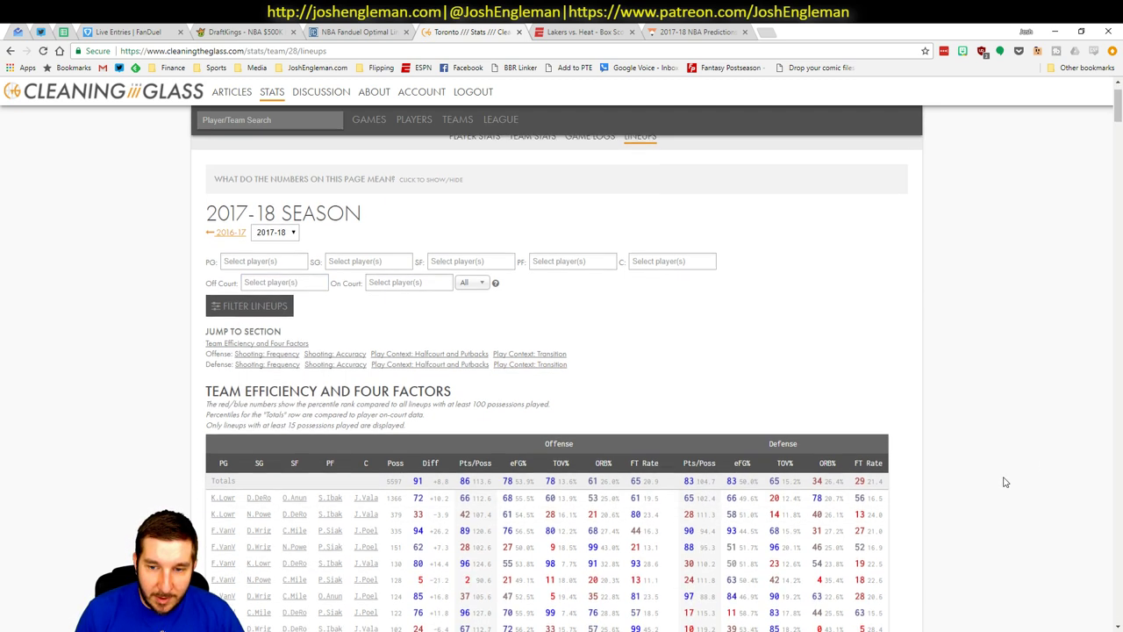
left_click(272, 282)
type("og")
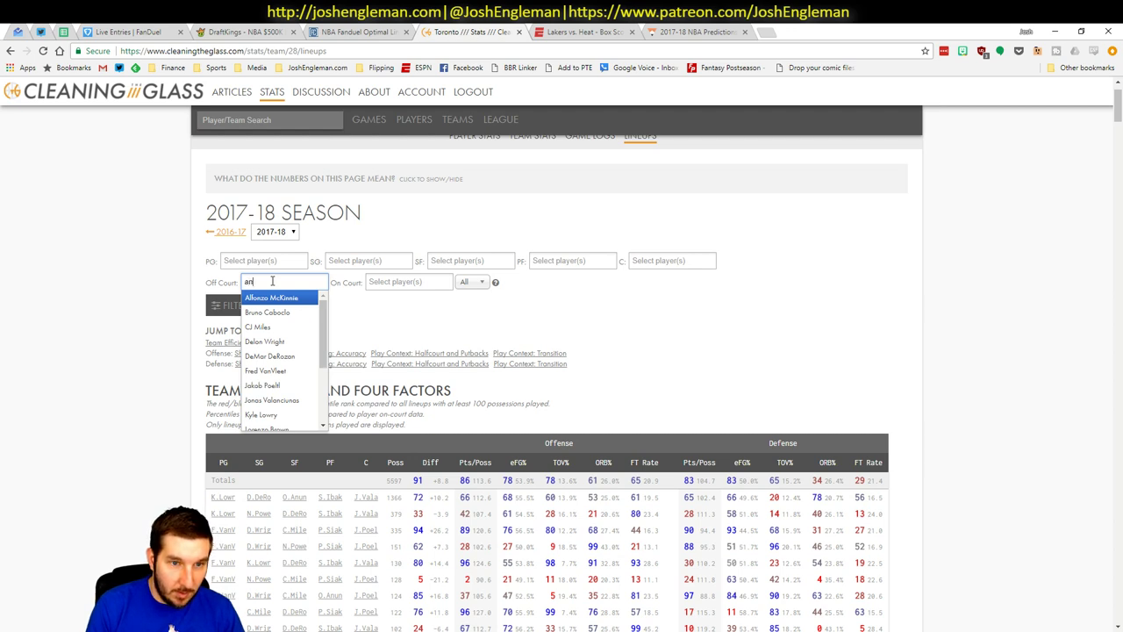
left_click(252, 302)
left_click(252, 304)
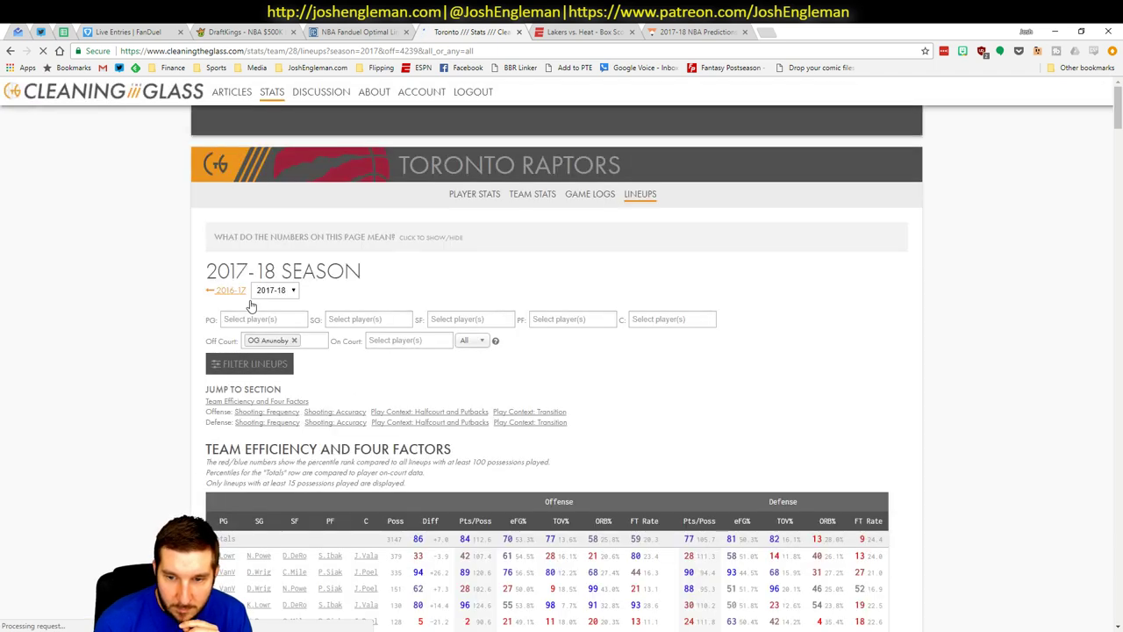
key("alt+Tab")
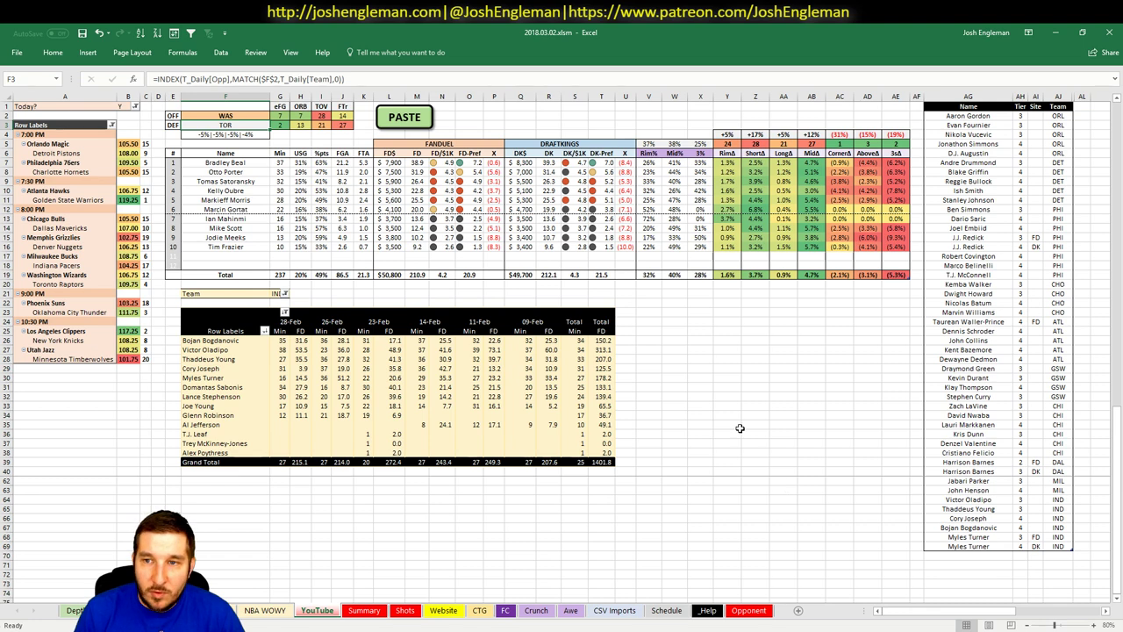
- Filter the recent game log pivot table to team WAS
left_click(642, 372)
left_click(728, 425)
left_click(965, 546)
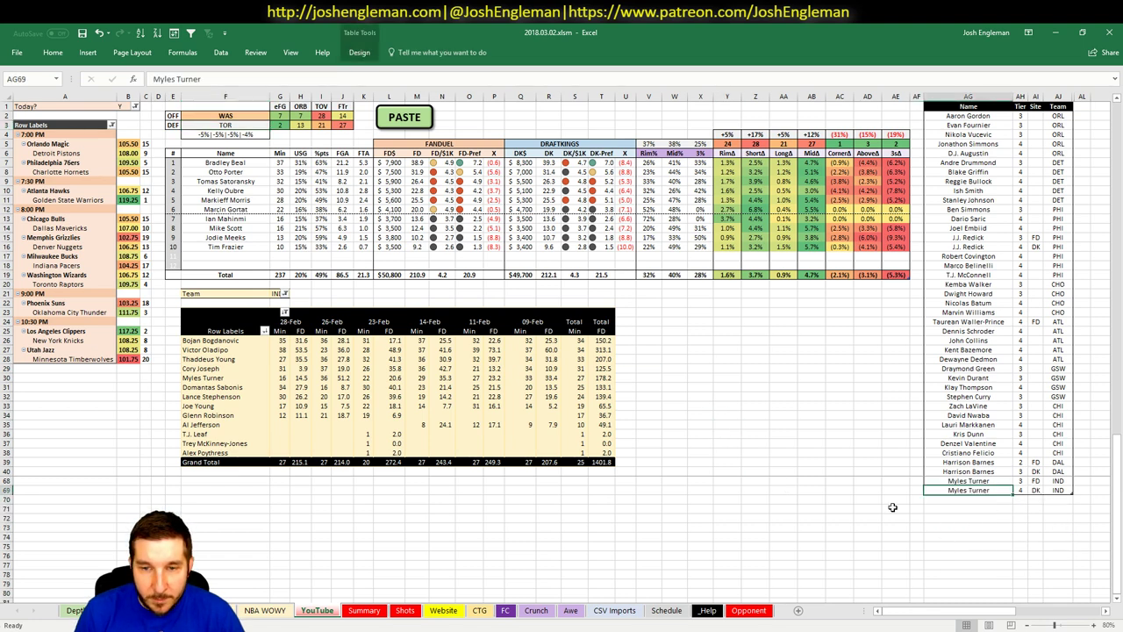
left_click(275, 294)
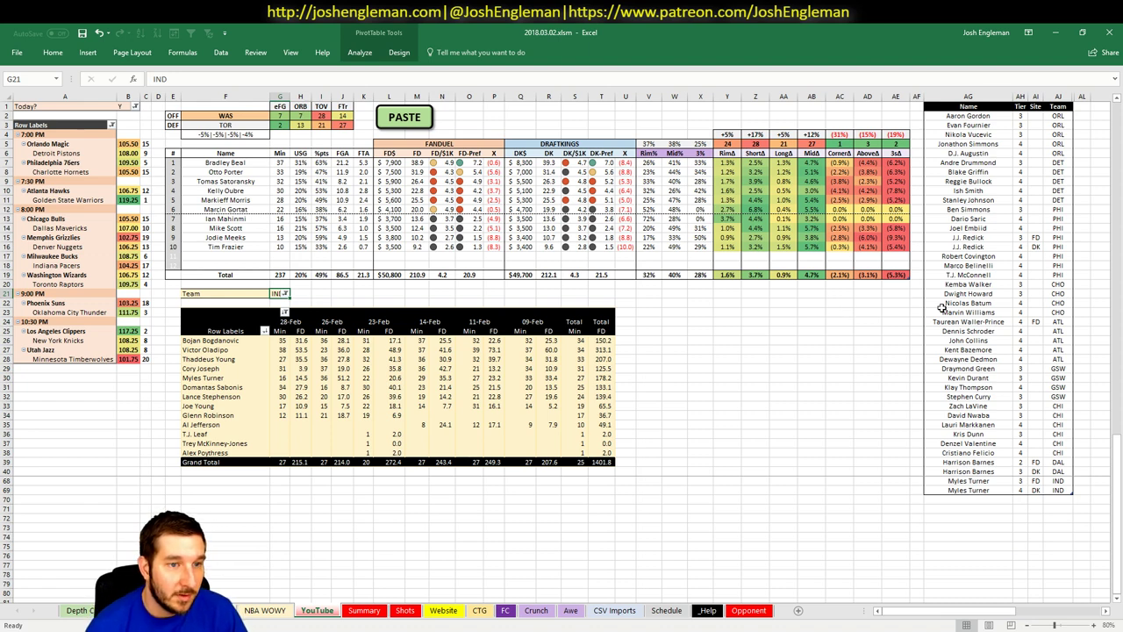
type("WAS")
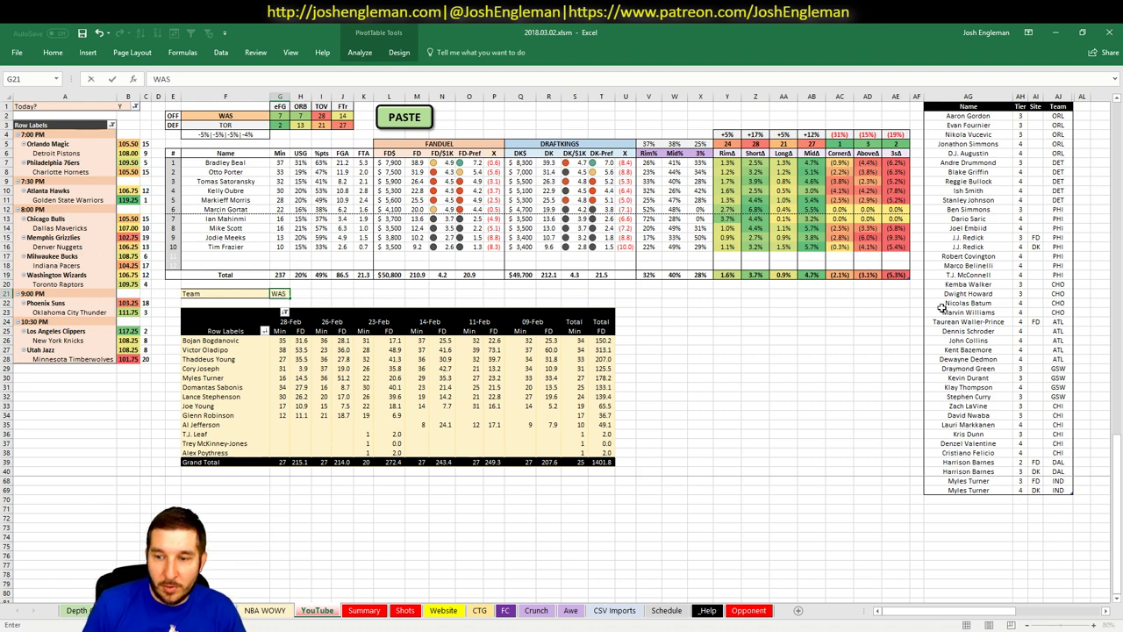
key("Tab")
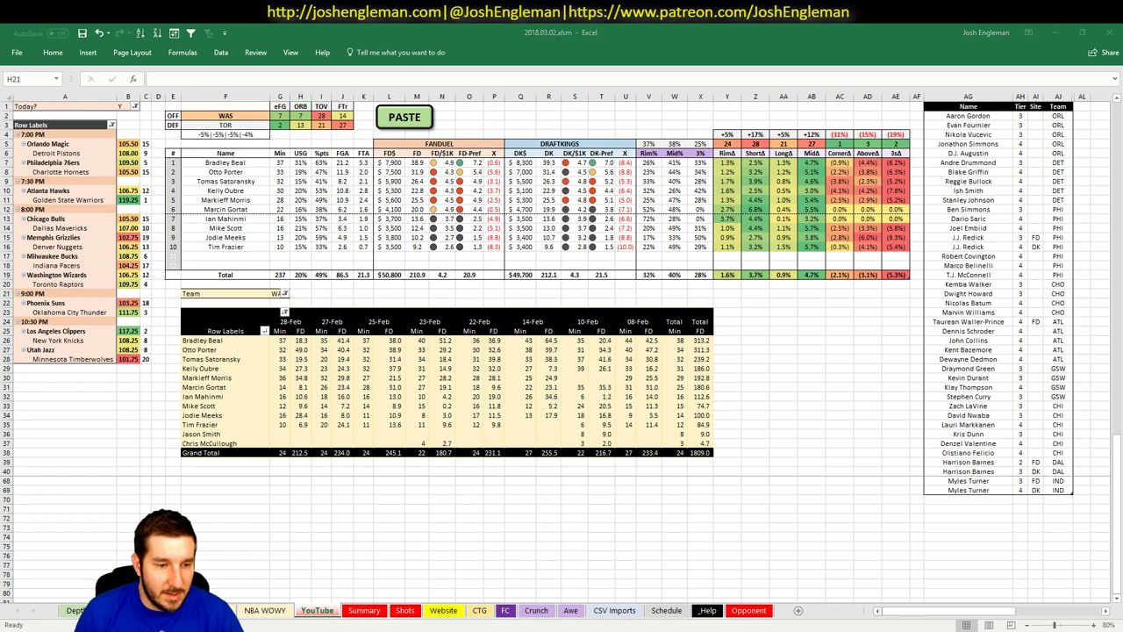
- Switch to FantasyCruncher in the browser, check shooting guard Bradley Beal's game log against TOR, and return to Excel
key("alt+Tab")
left_click(131, 32)
left_click(350, 28)
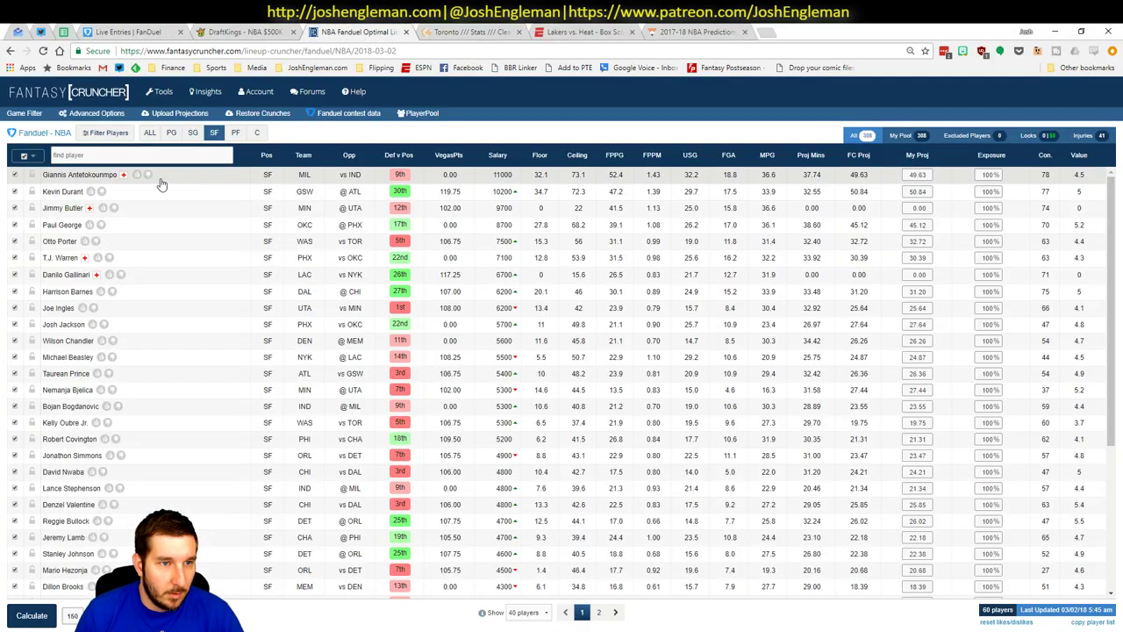
mouse_move(152, 102)
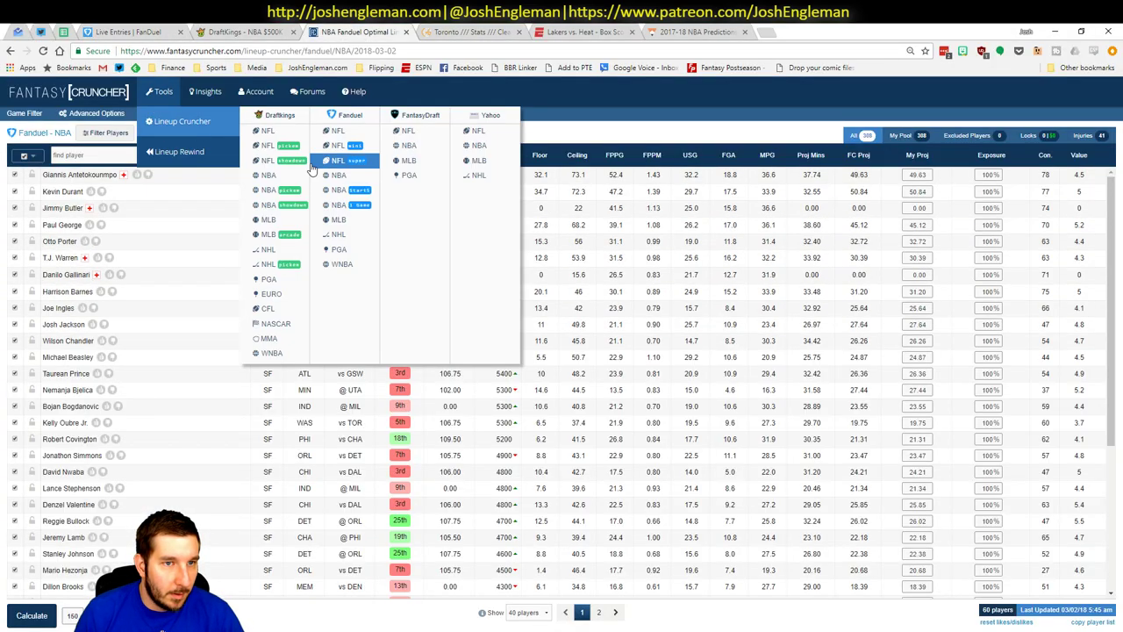
left_click(192, 132)
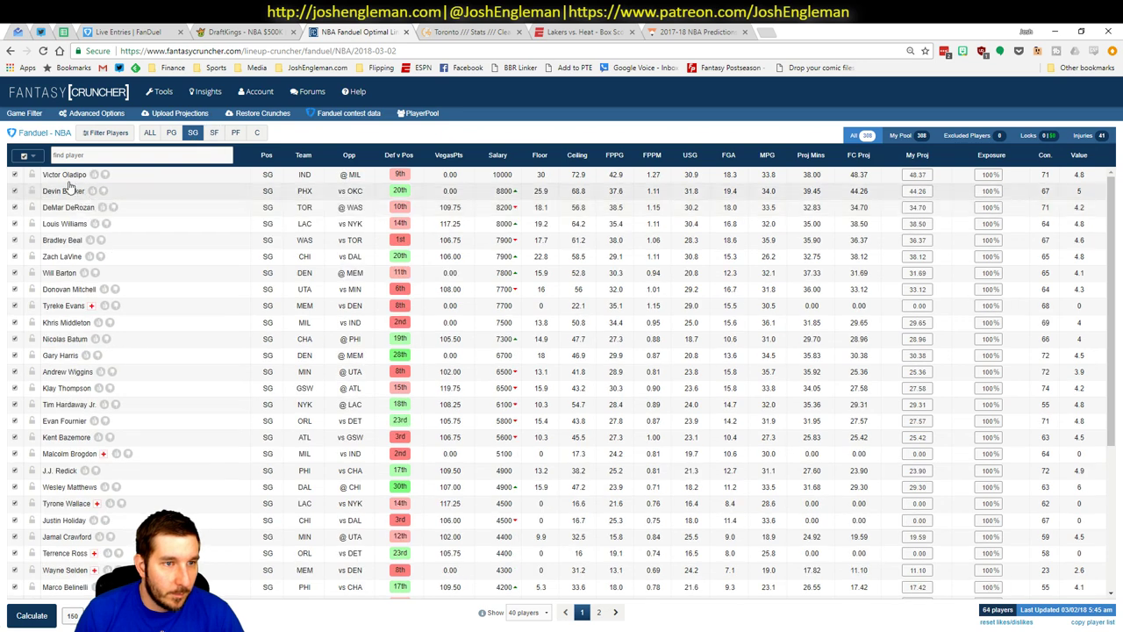
left_click(62, 239)
left_click(347, 264)
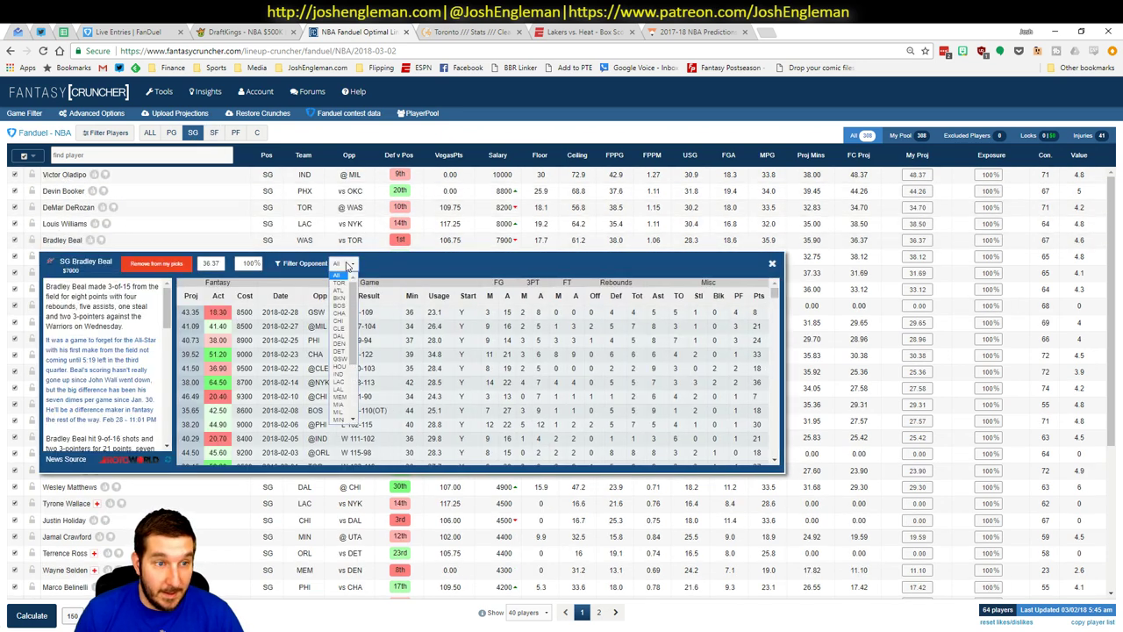
left_click(347, 288)
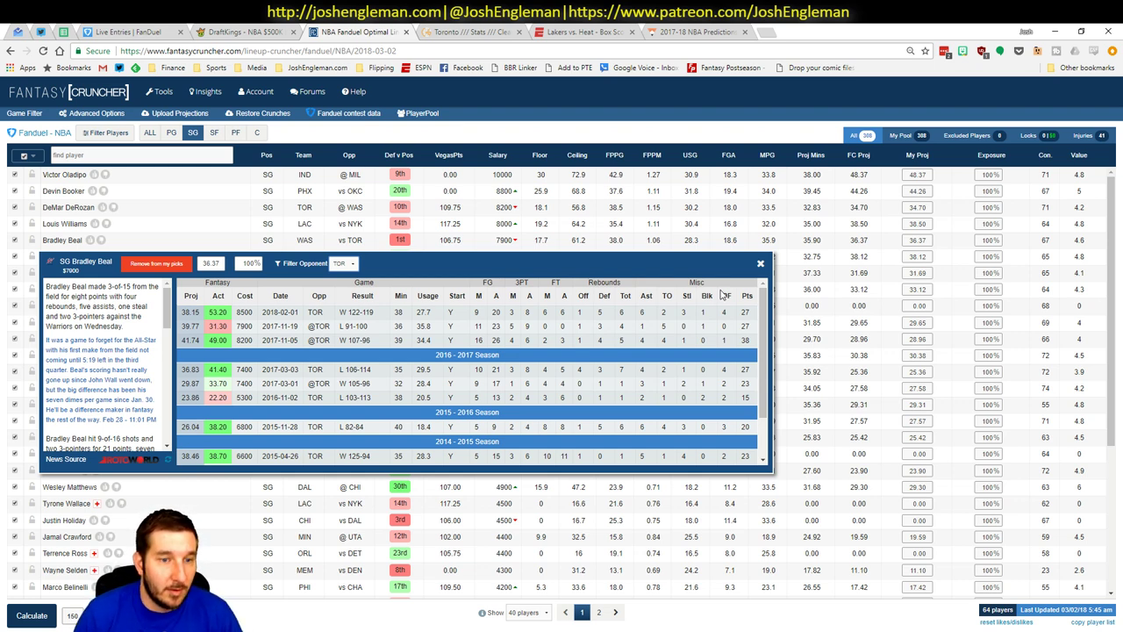
left_click(760, 263)
key("alt+Tab")
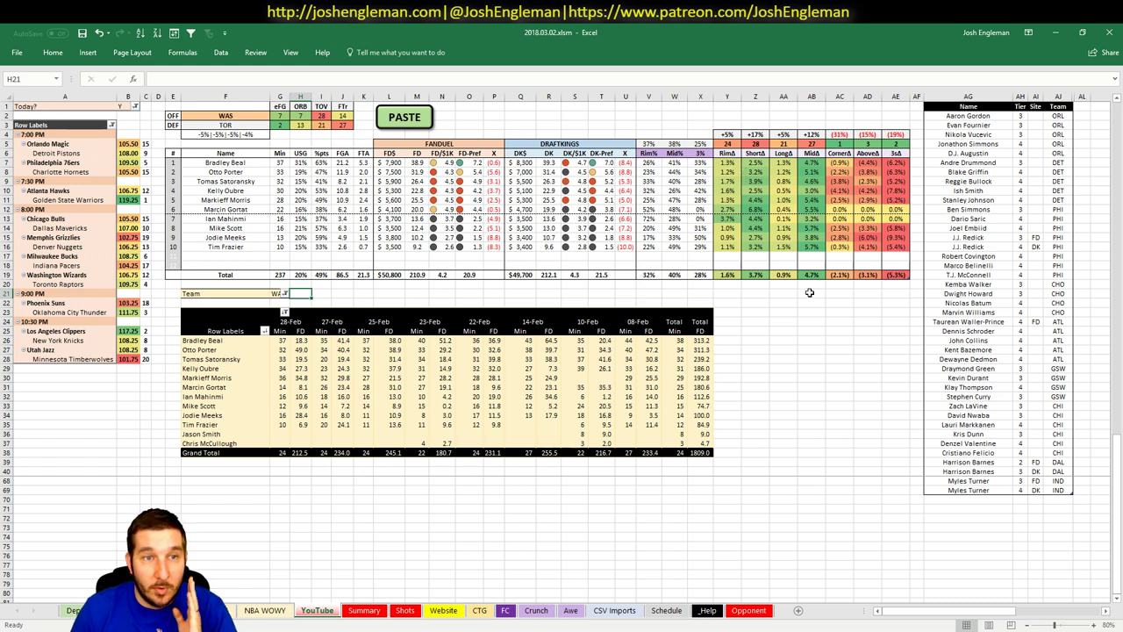
- Add Bradley Beal as a new entry below Myles Turner in the shortlist
left_click(986, 500)
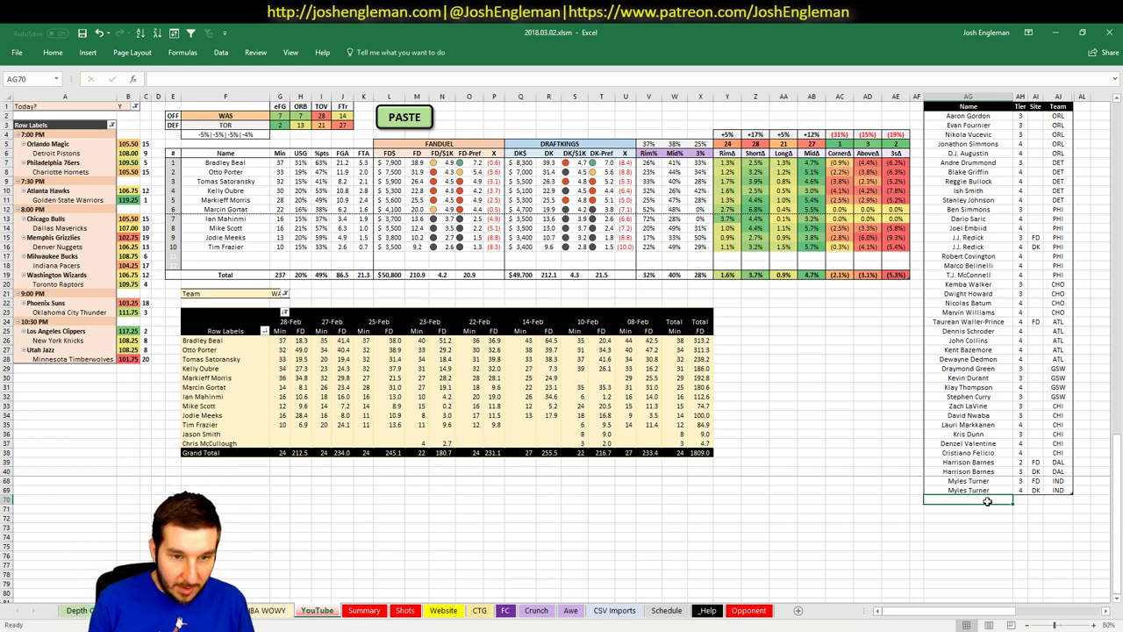
type("Bradley Beal")
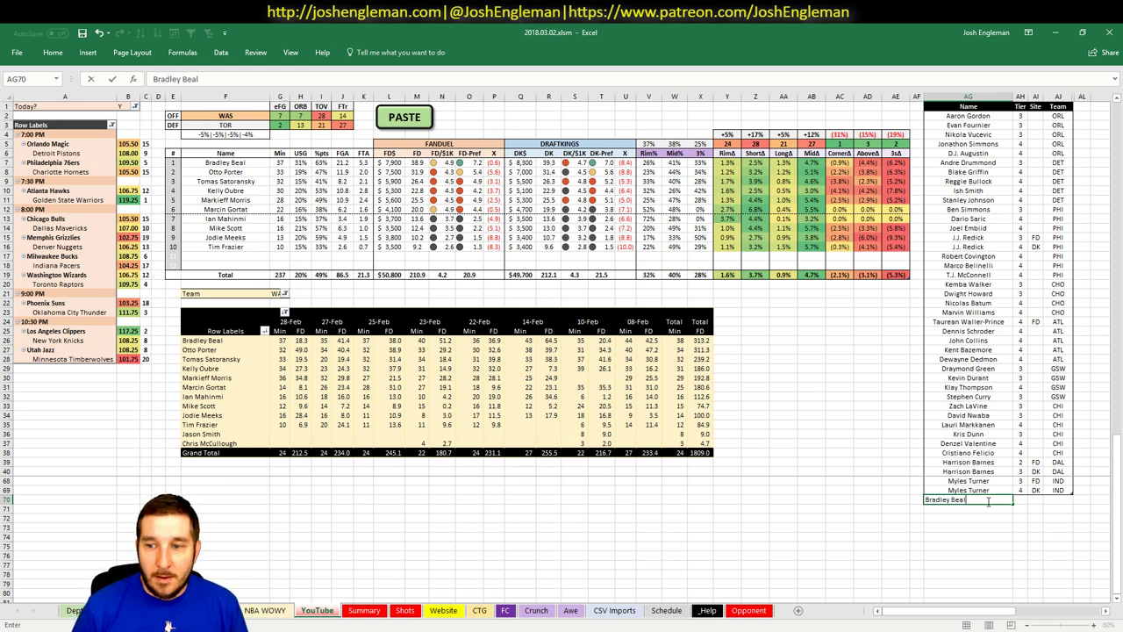
key("Tab")
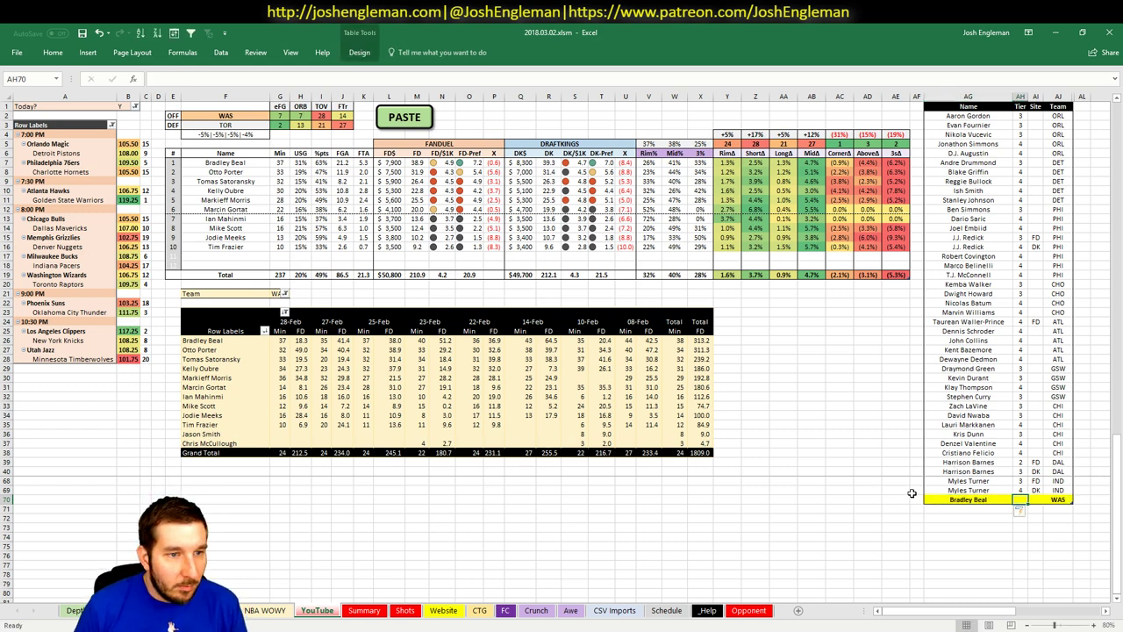
- Check the FiveThirtyEight NBA predictions in the browser, bring FantasyCruncher back up, and return to Excel
key("alt+Tab")
left_click(706, 31)
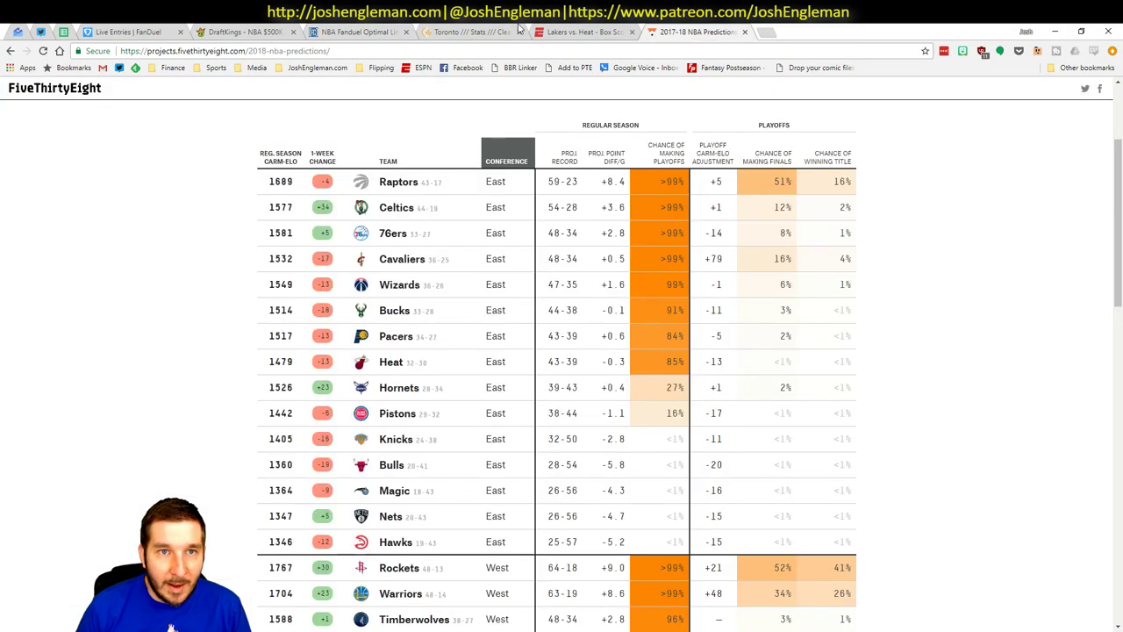
left_click(329, 31)
key("alt+Tab")
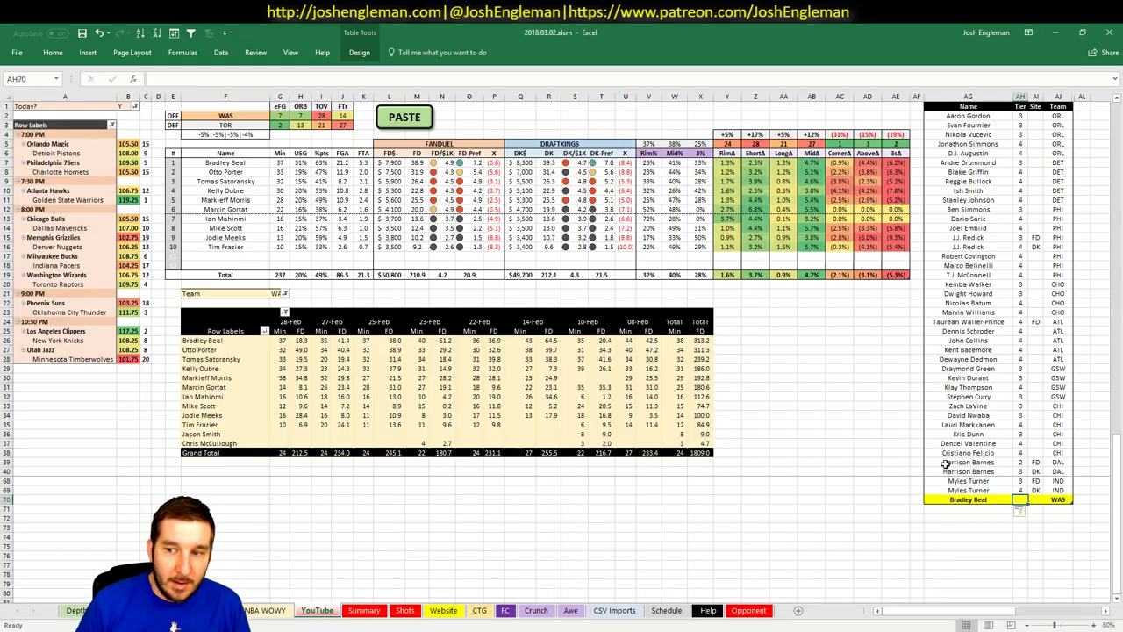
- Set Bradley Beal's tier to 3 in the shortlist
type("3")
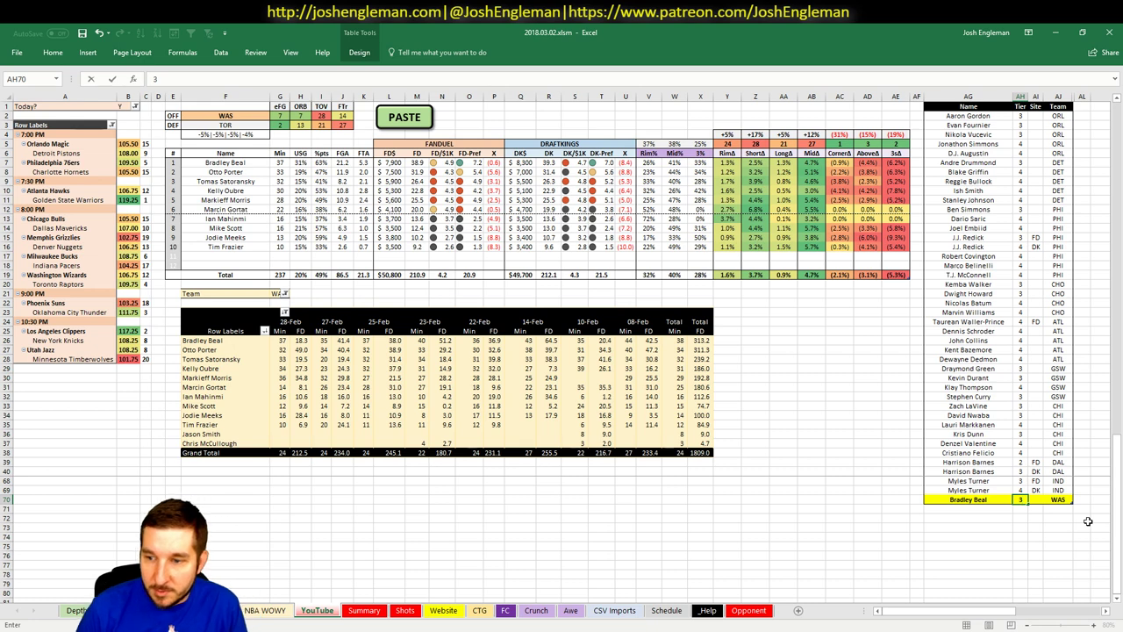
key("Return")
key("Right")
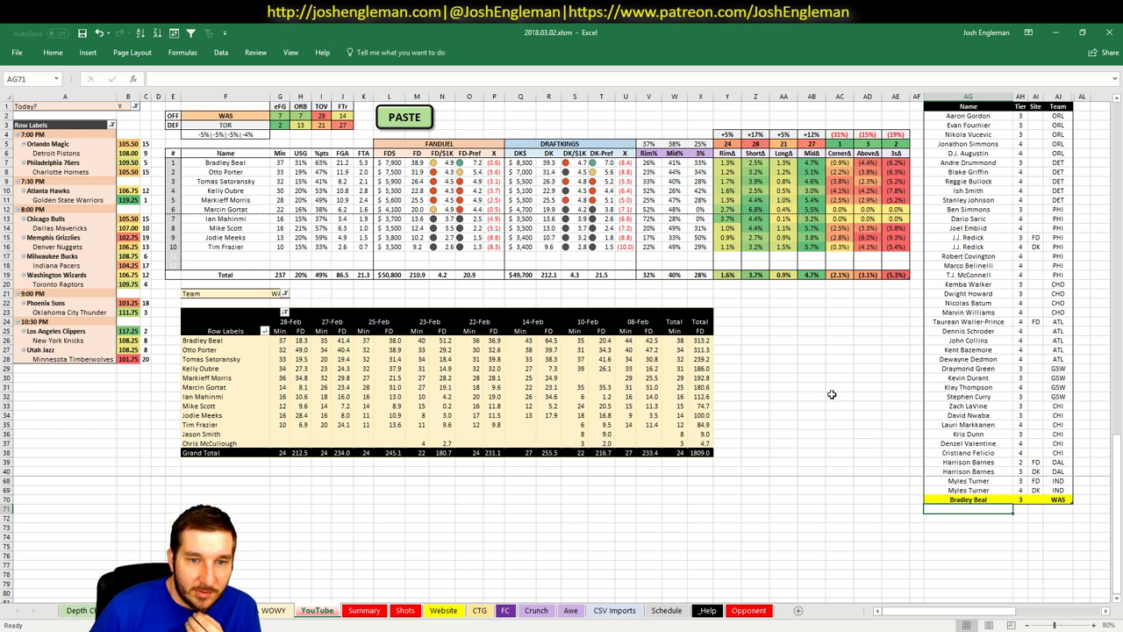
- Switch to FantasyCruncher in the browser, review small forward Otto Porter's game log, and return to Excel
key("alt+Tab")
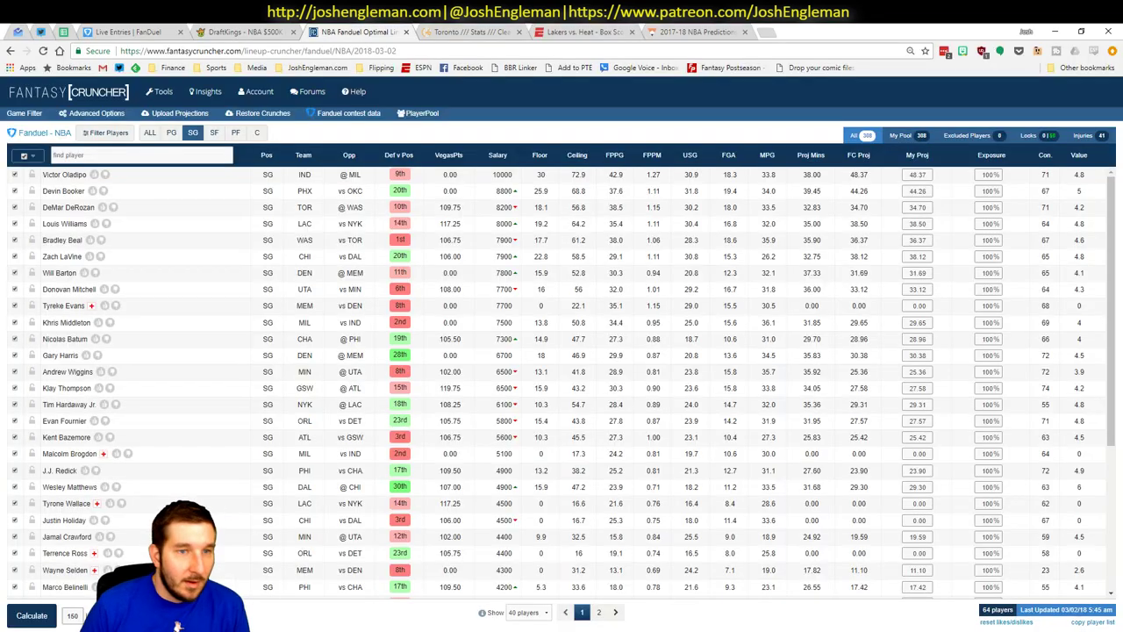
left_click(214, 132)
left_click(62, 241)
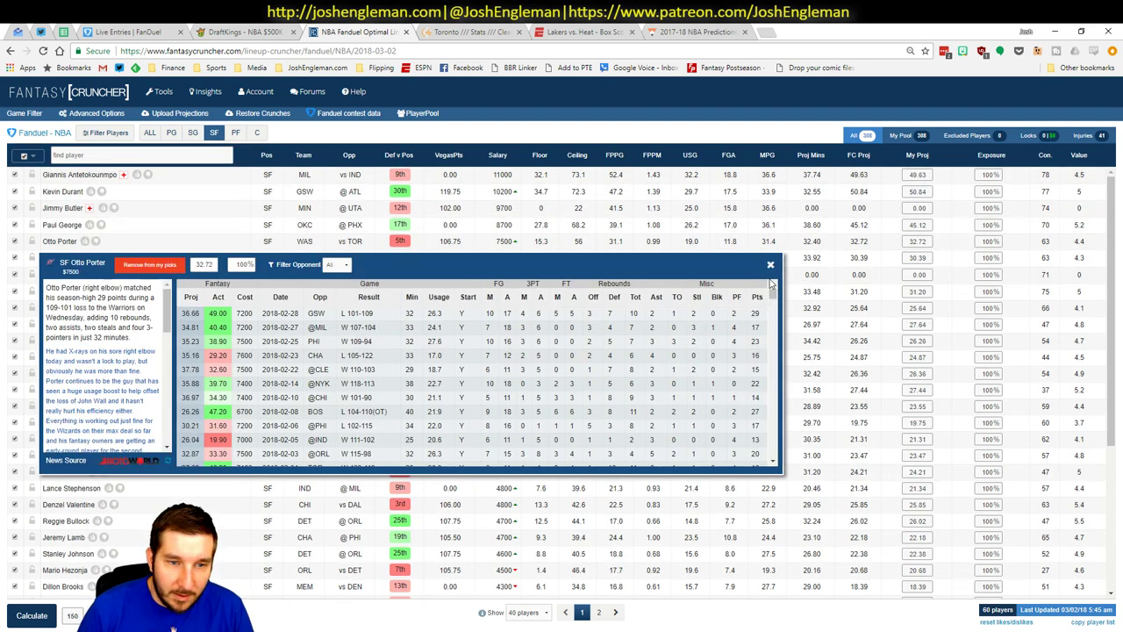
left_click(771, 265)
key("alt+Tab")
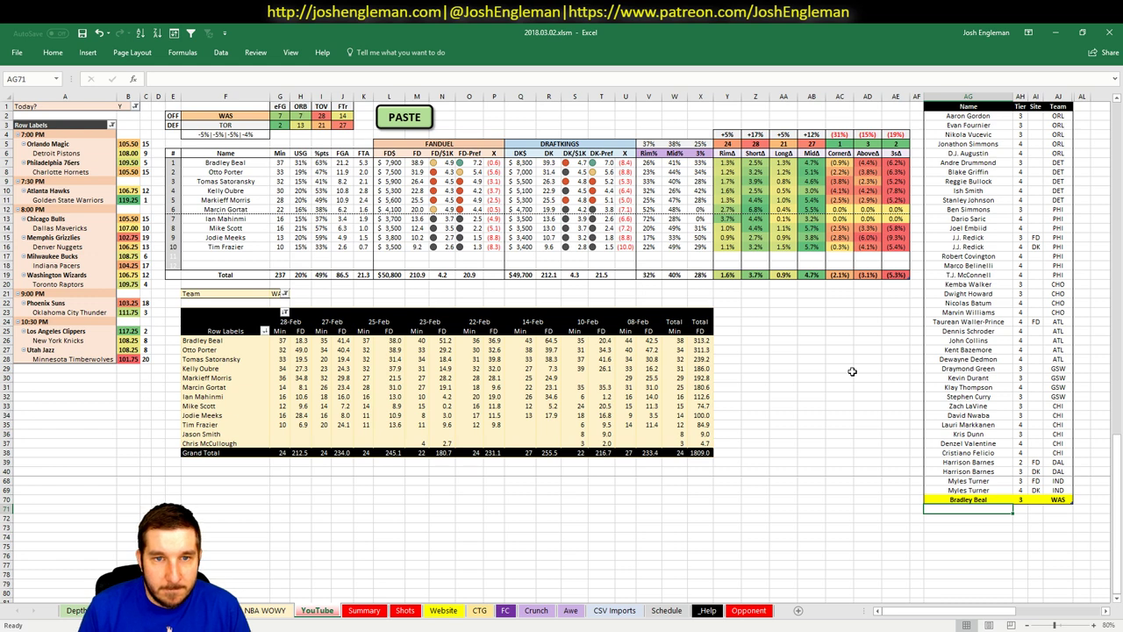
- Add Otto Porter to the shortlist with tier 4
type("Otto")
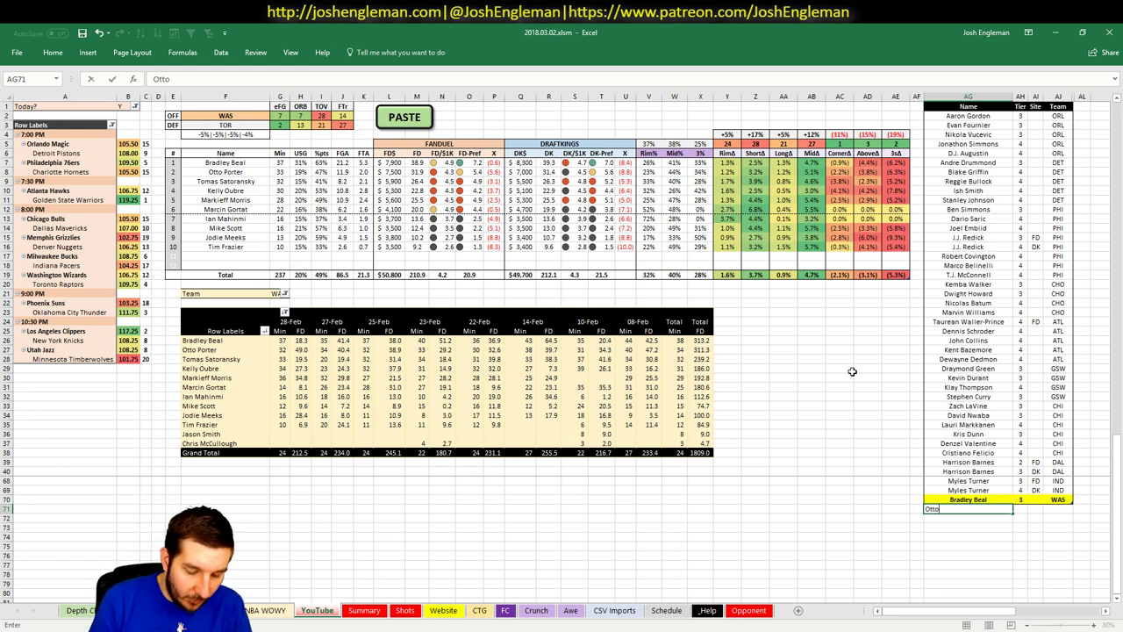
type(" Portr")
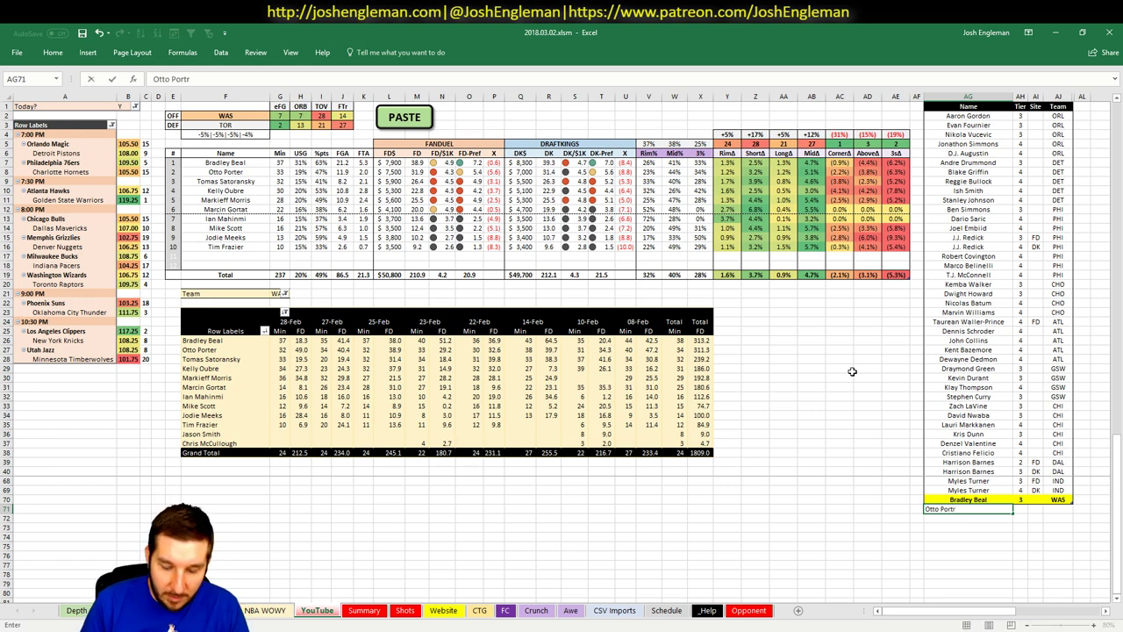
key("BackSpace")
type("er")
key("Return")
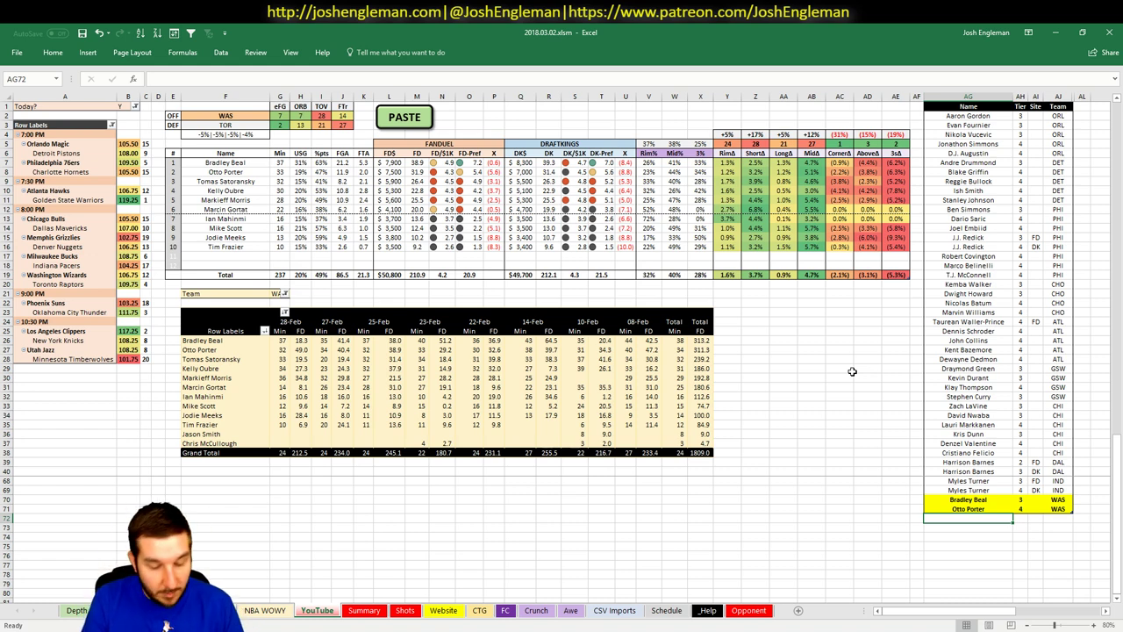
- Add Tomas Satoransky to the shortlist with tier 4
type("Thomas Sa")
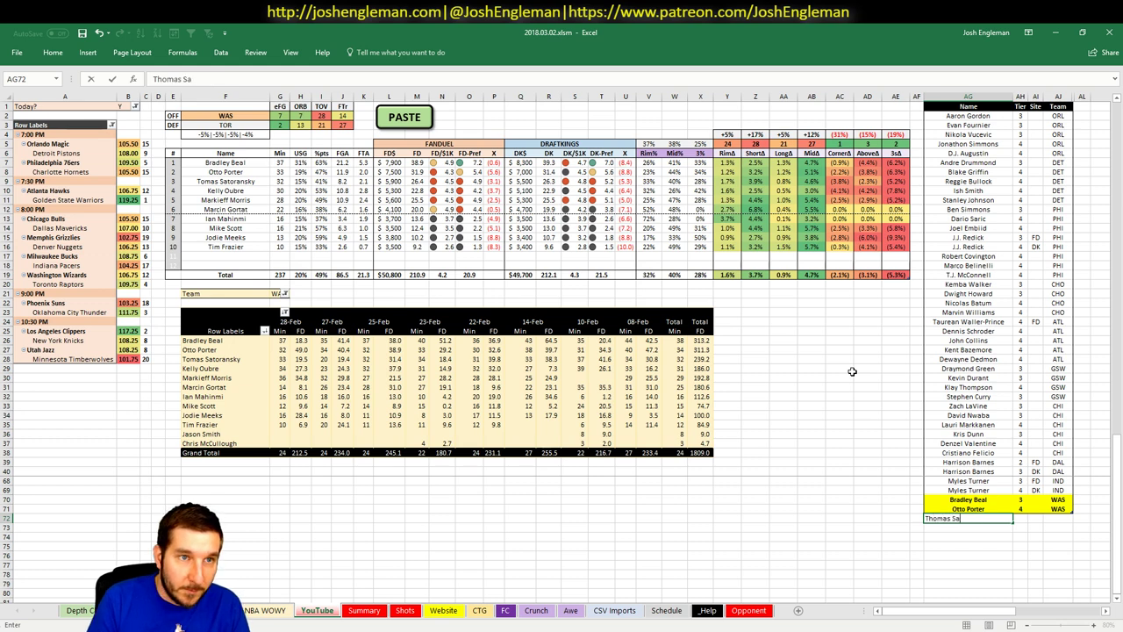
type("t")
key("BackSpace")
key("BackSpace")
key("BackSpace")
key("BackSpace")
key("BackSpace")
key("BackSpace")
key("BackSpace")
key("BackSpace")
key("BackSpace")
key("BackSpace")
type("Tomas Sat")
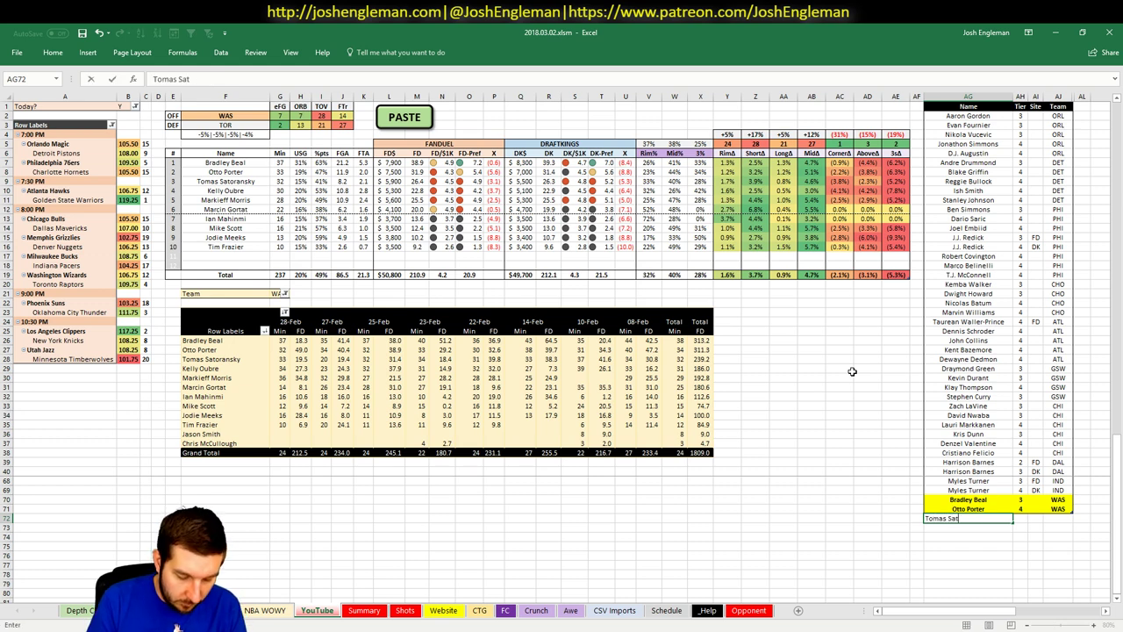
type("oransky")
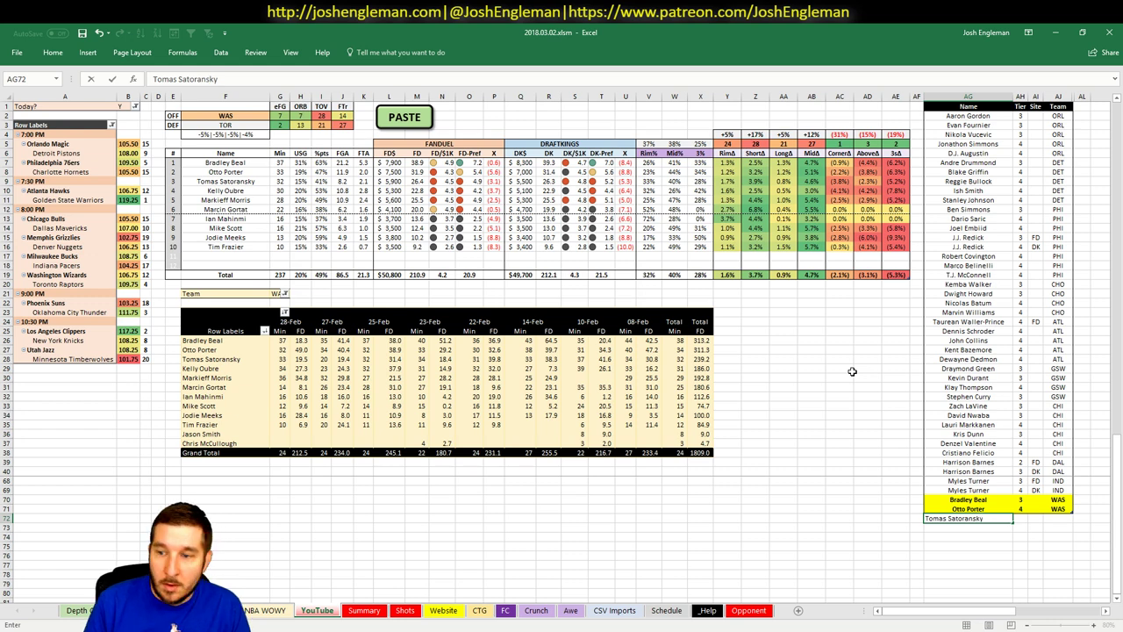
key("Return")
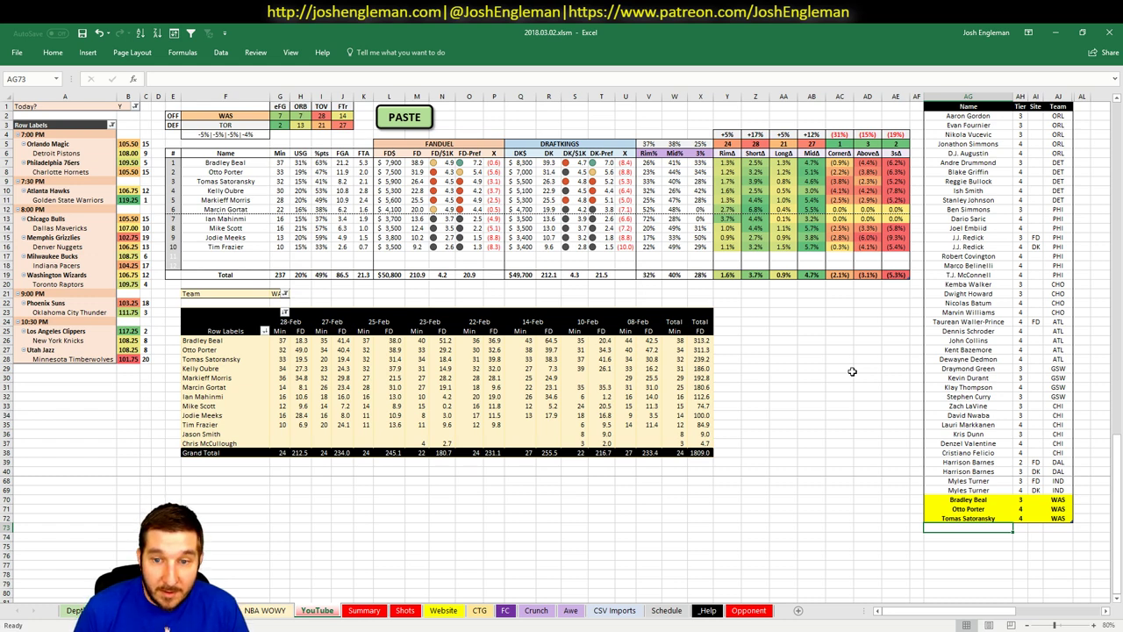
- Add Kelly Oubre to the shortlist with tier 3
type("K")
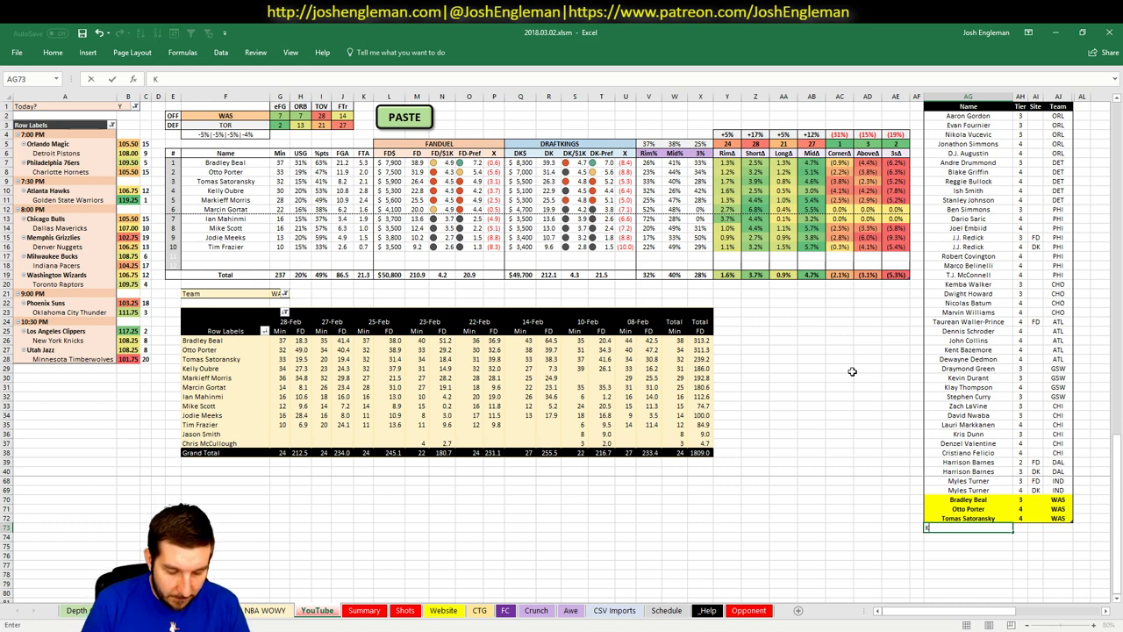
type("elly OUbre")
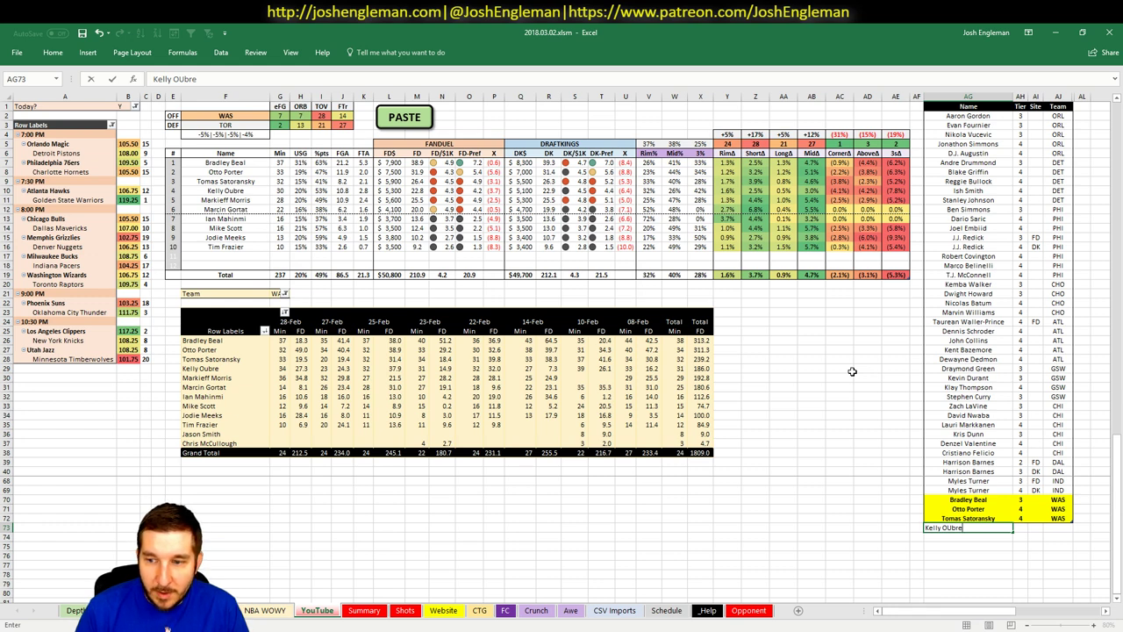
key("BackSpace")
key("BackSpace")
key("BackSpace")
key("BackSpace")
type("ubre")
key("Tab")
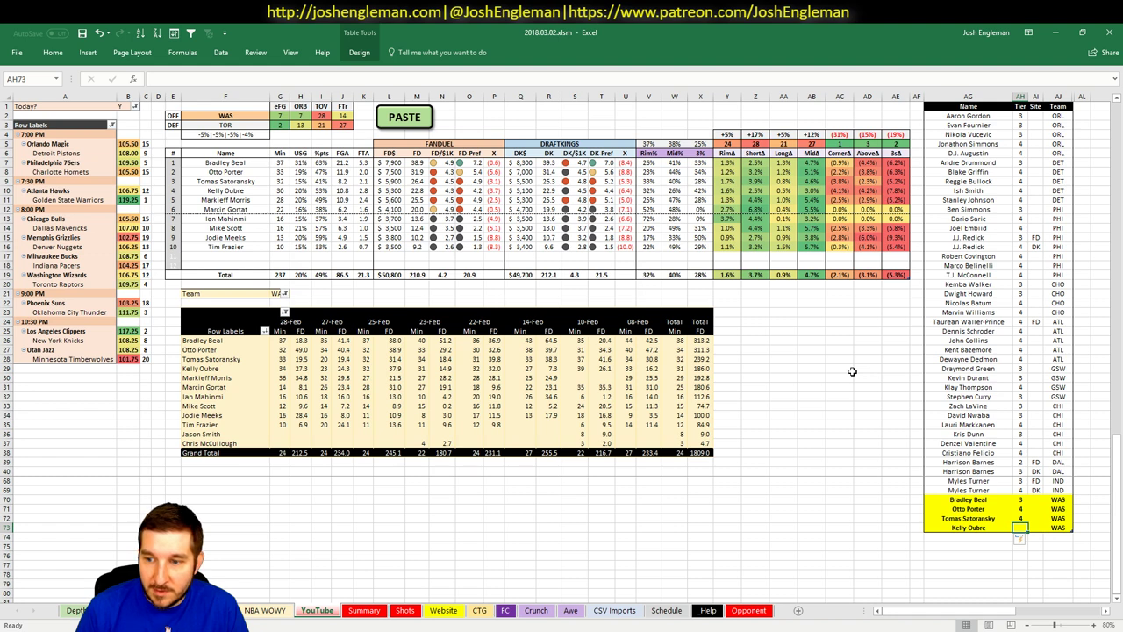
type("3")
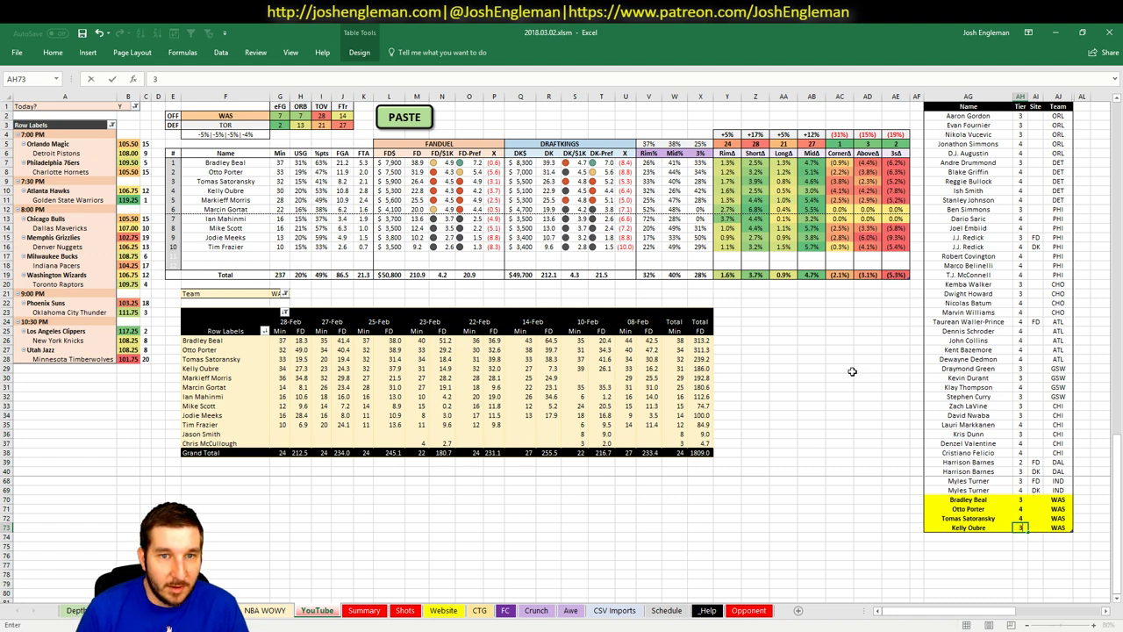
key("Return")
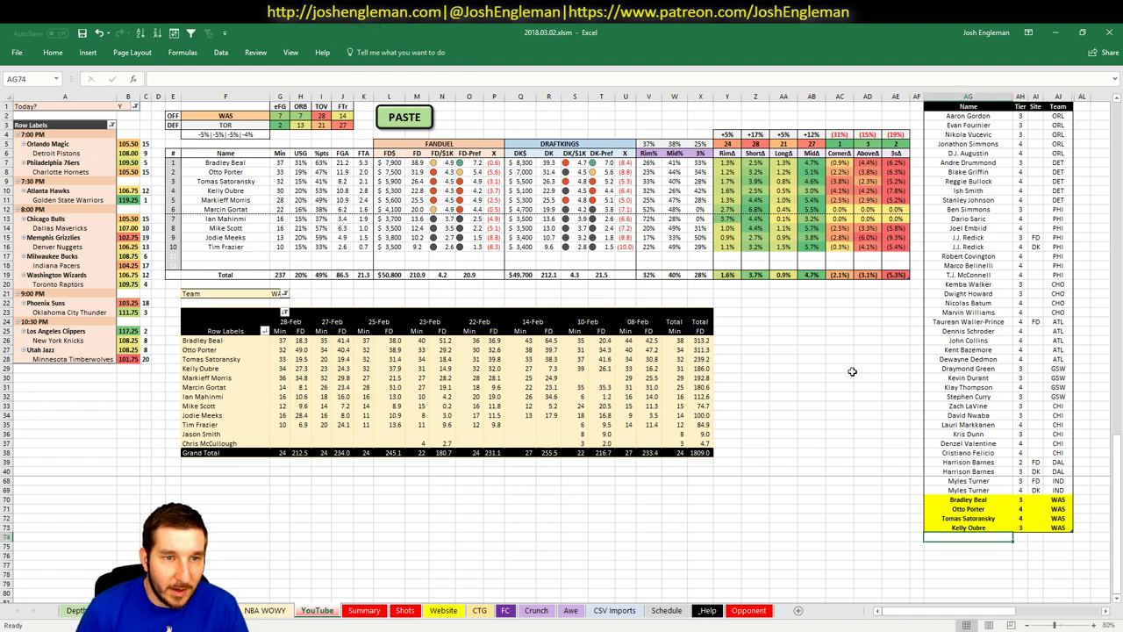
- Switch to FantasyCruncher in the browser, open center Marcin Gortat's game log and filter it to games against TOR
key("alt+Tab")
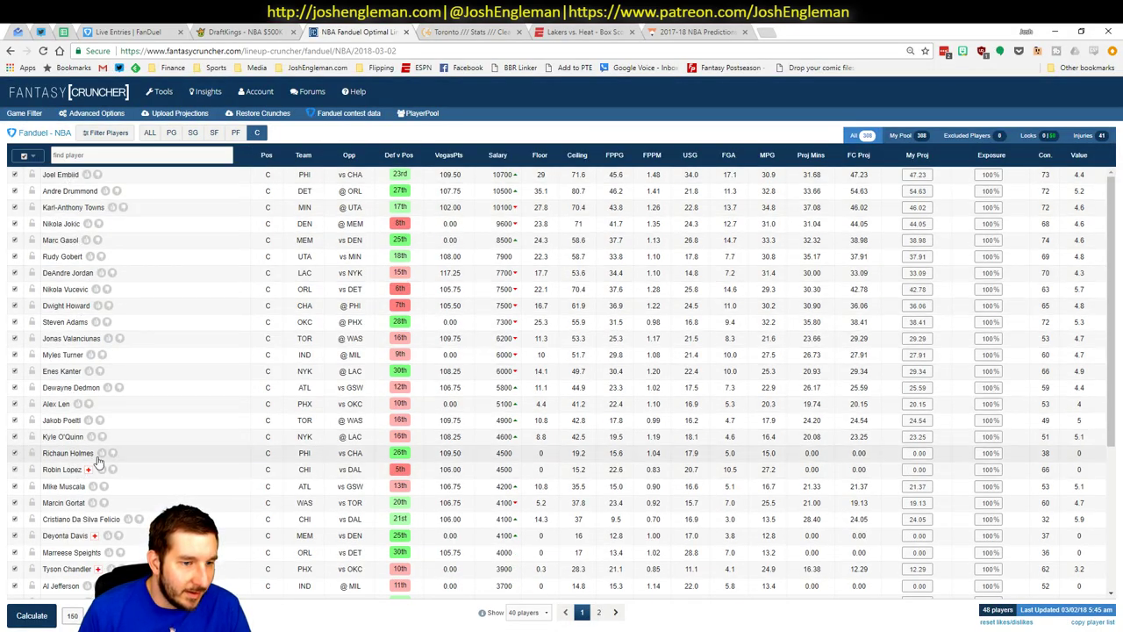
left_click(64, 503)
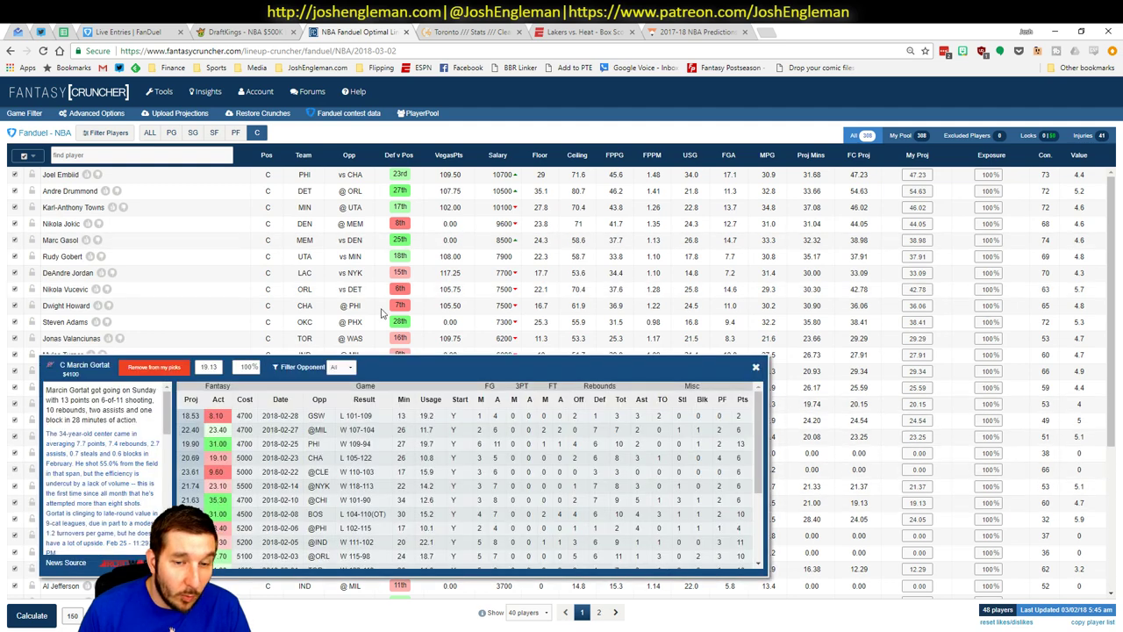
left_click(342, 368)
left_click(339, 389)
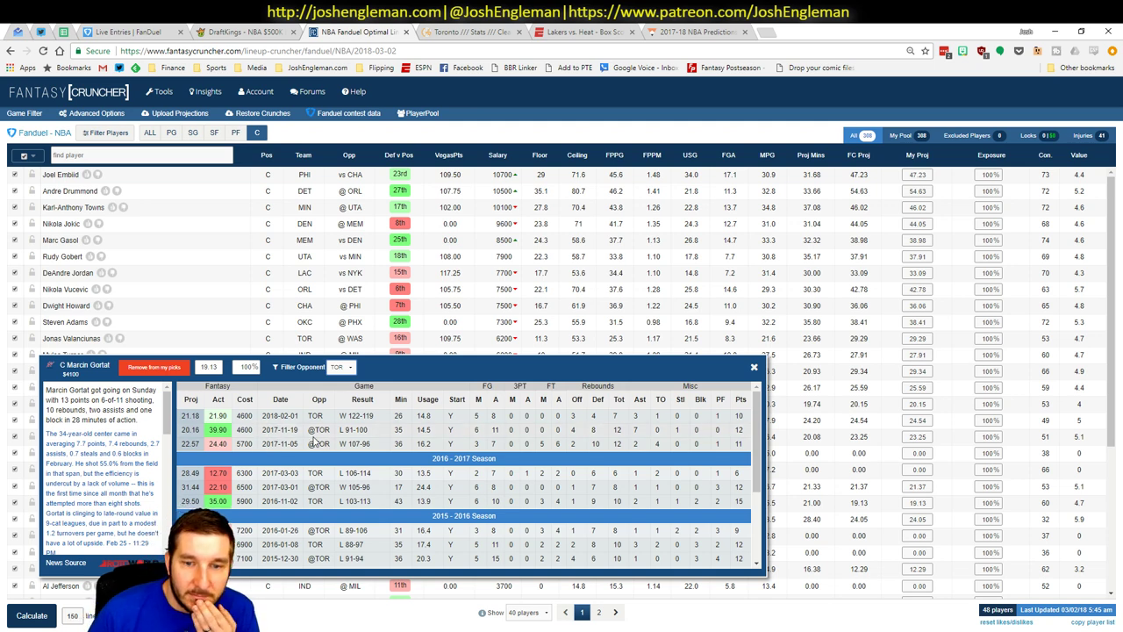
- Close Marcin Gortat's game log, return to the Excel workbook and add Markieff Morris to the shortlist with tier 3
left_click(752, 369)
key("alt+Tab")
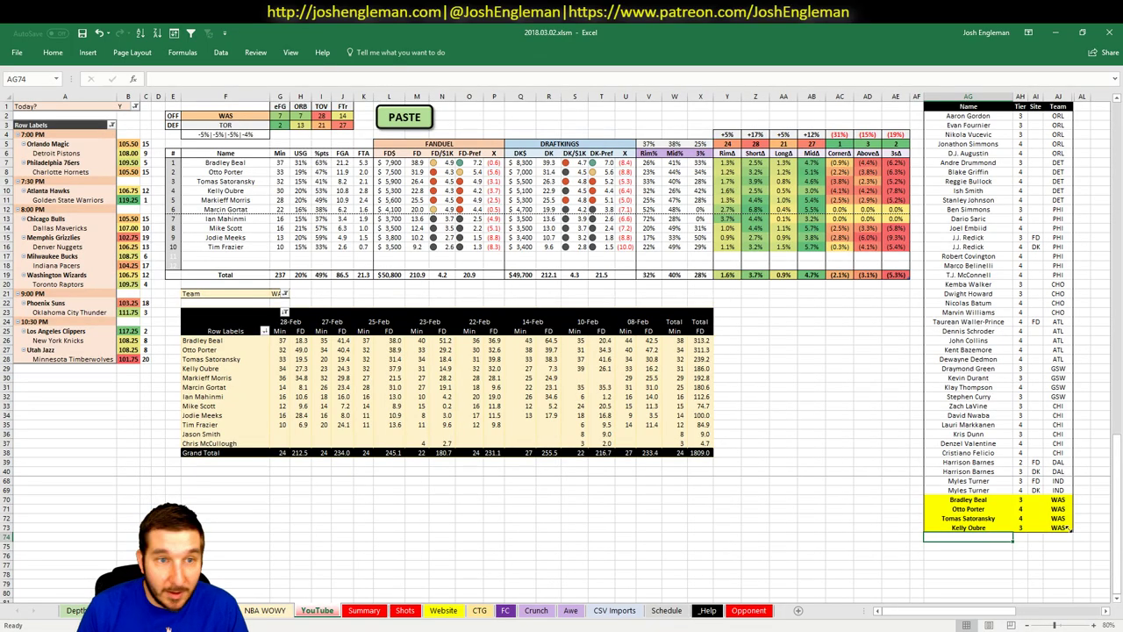
type("Markief")
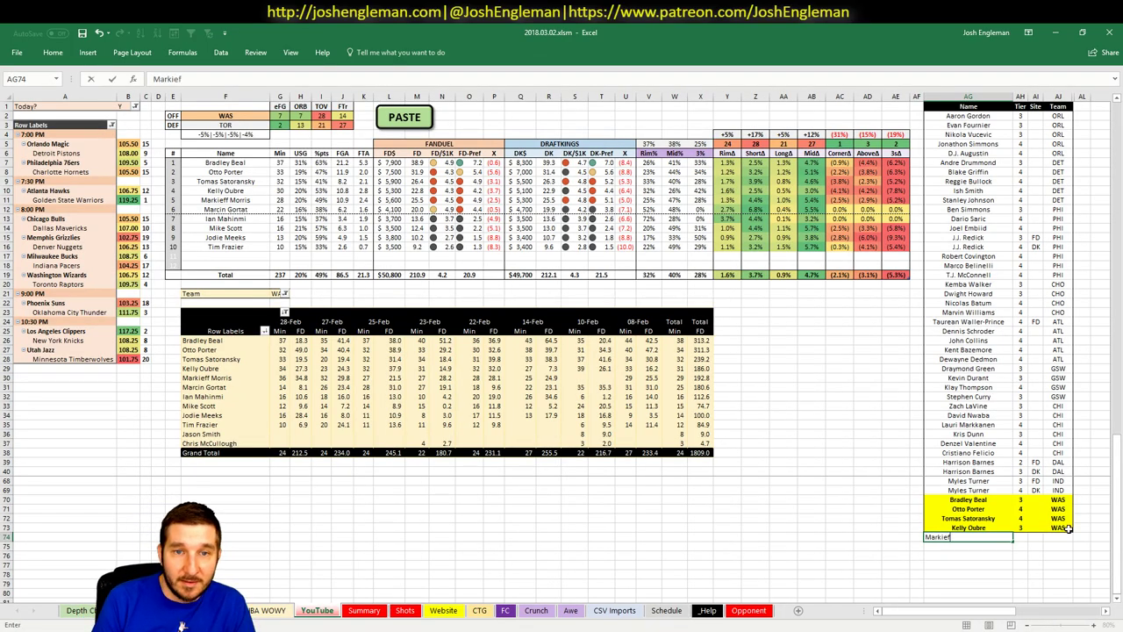
type("f Morr")
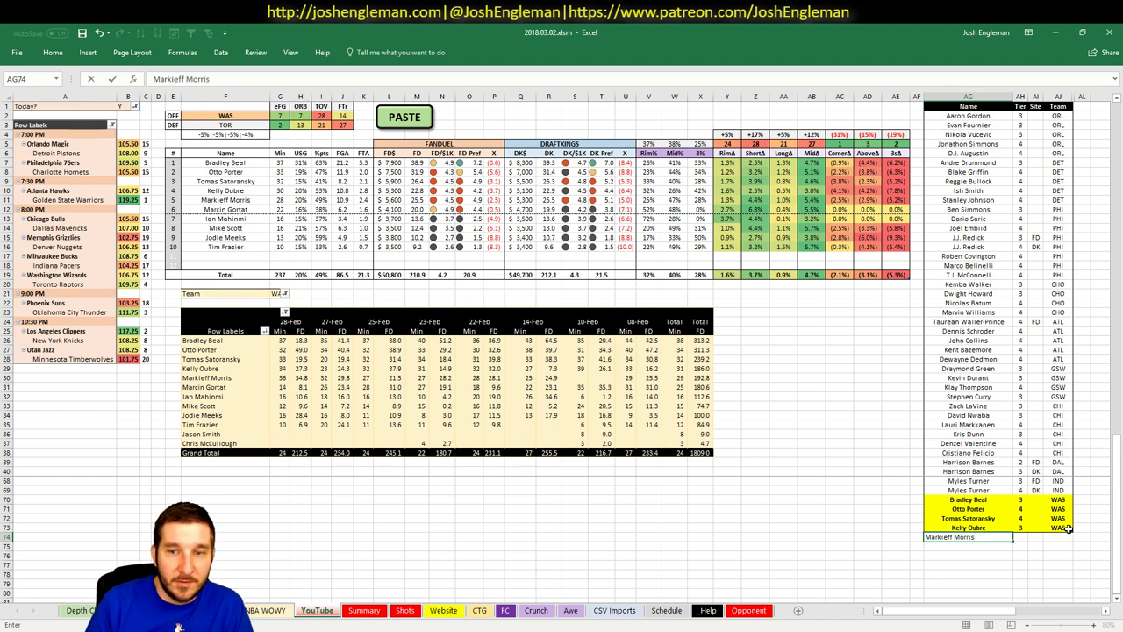
type("is")
key("Tab")
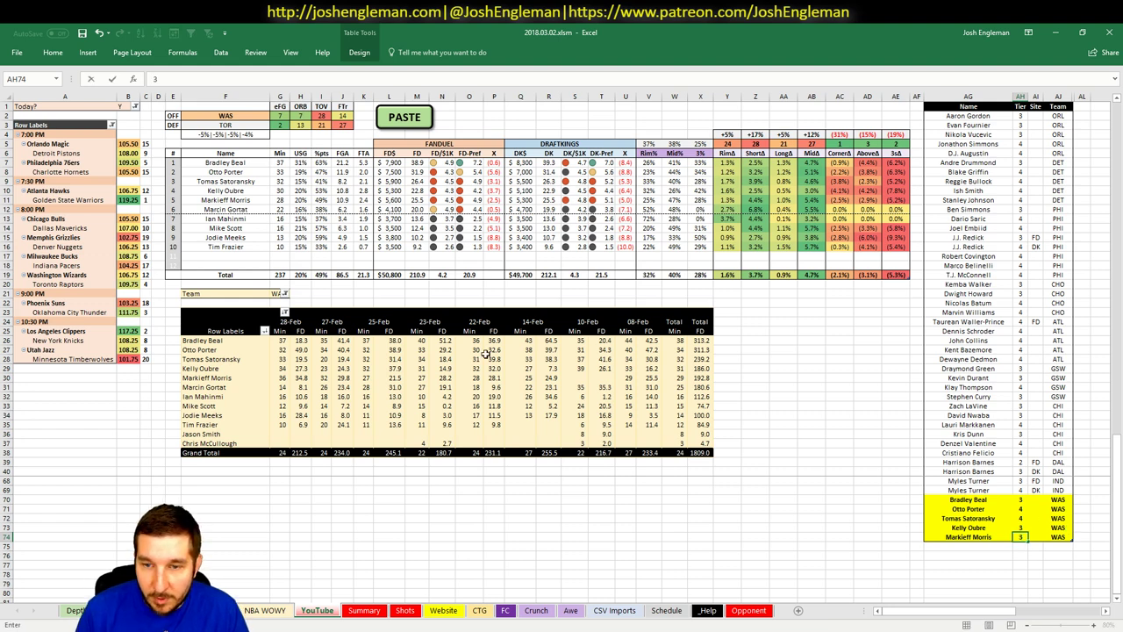
key("Return")
- Set the offensive team of the matchup view to TOR and check the team rankings on the Summary sheet
left_click(226, 115)
type("TOR")
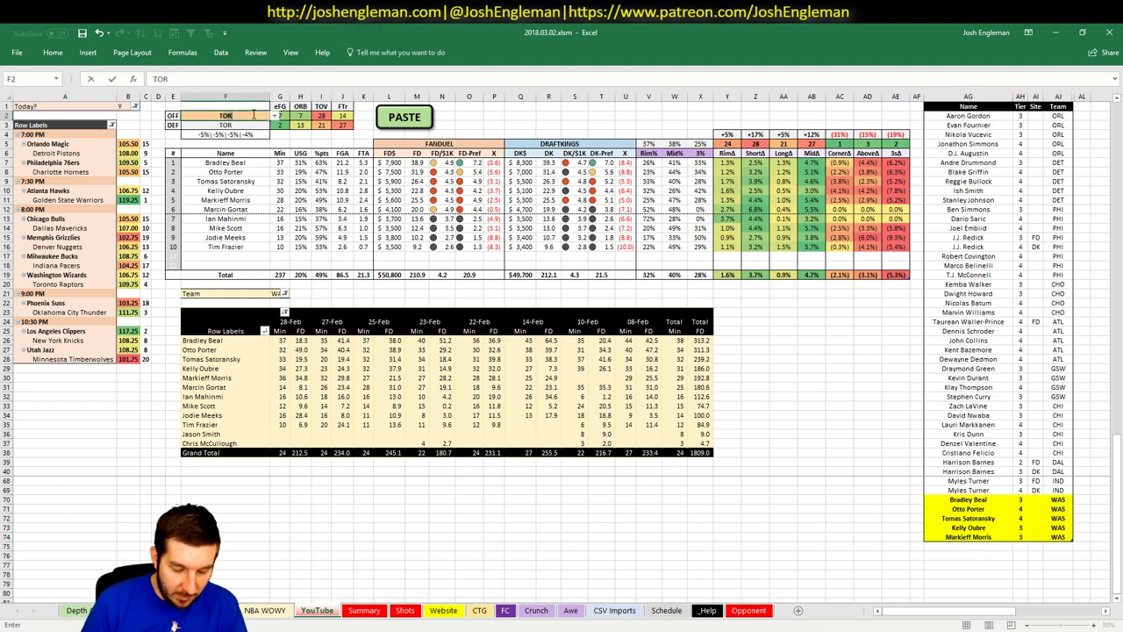
key("Return")
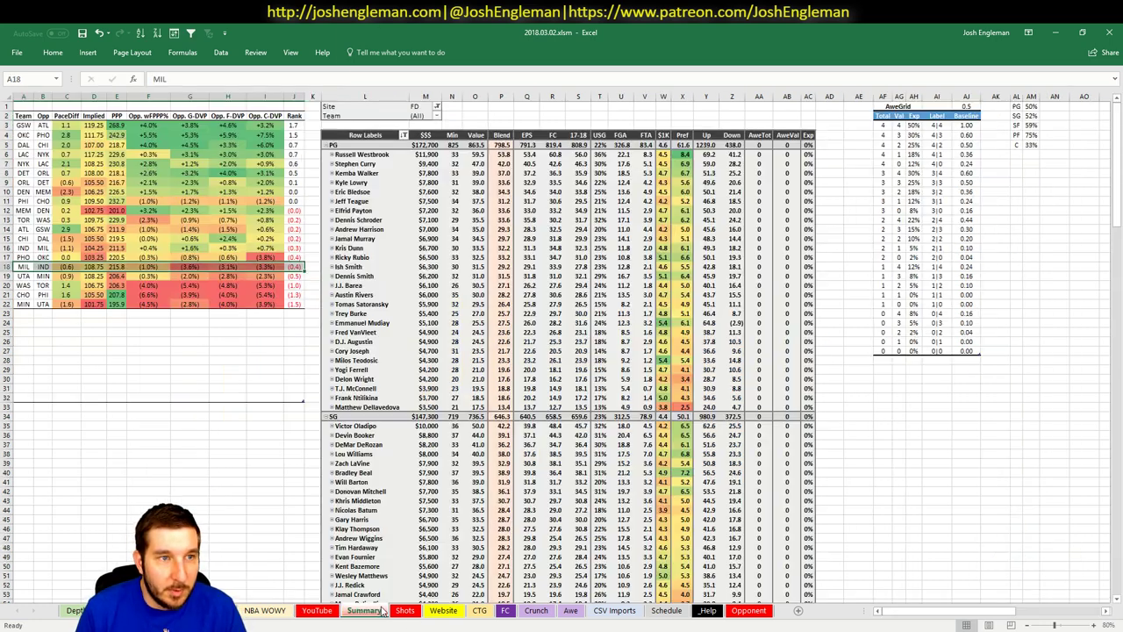
left_click(364, 610)
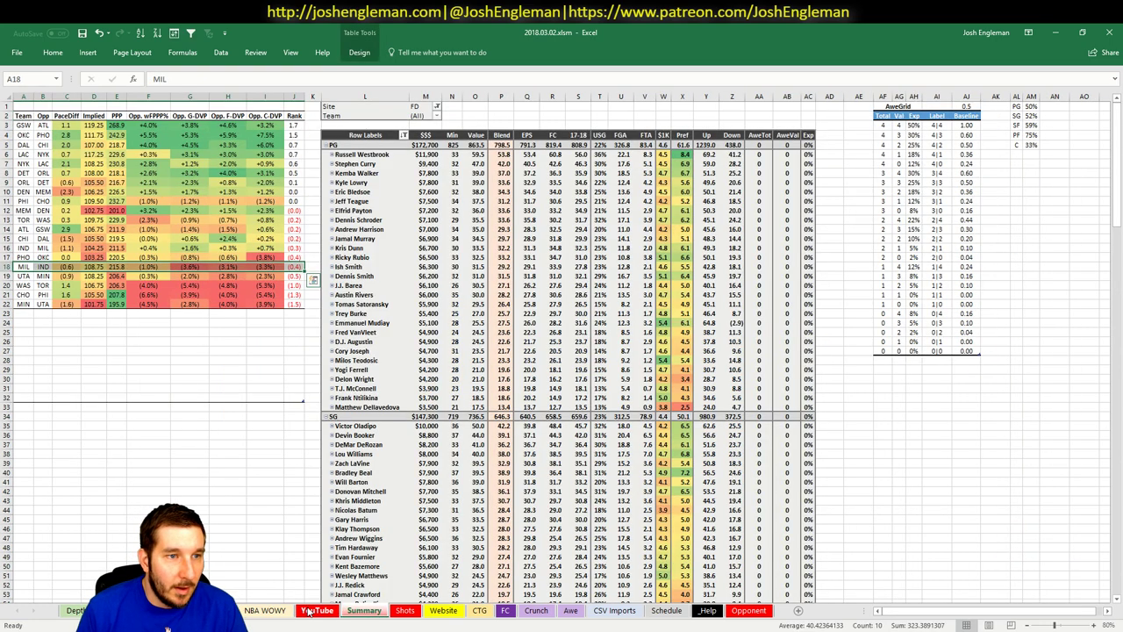
left_click(318, 610)
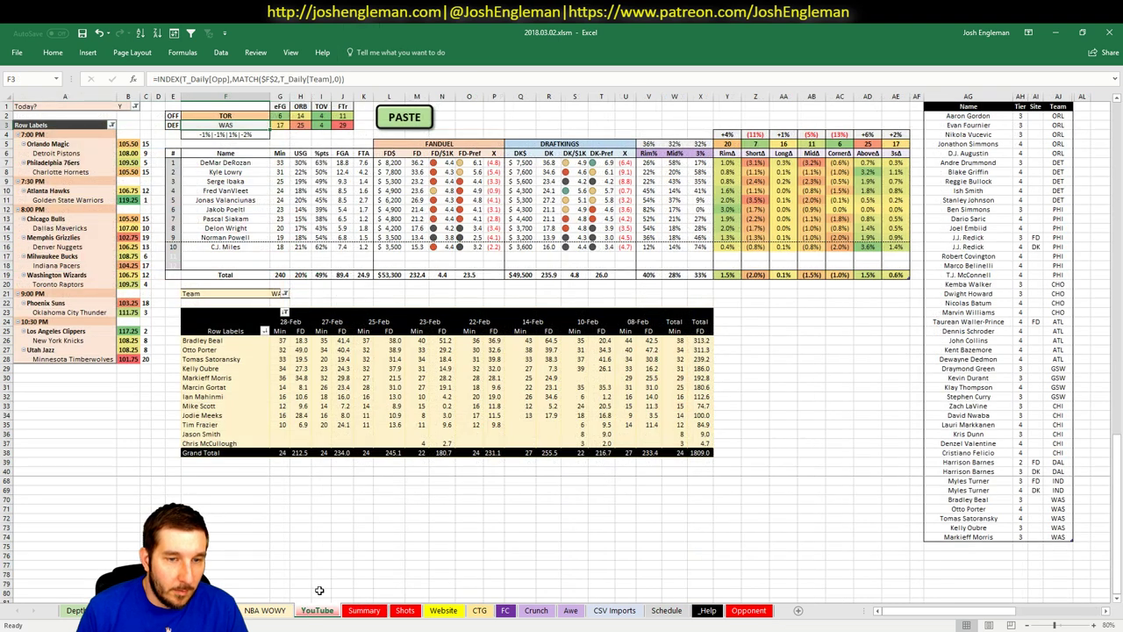
- Filter the recent game log pivot table to team TOR
left_click(278, 293)
type("TO")
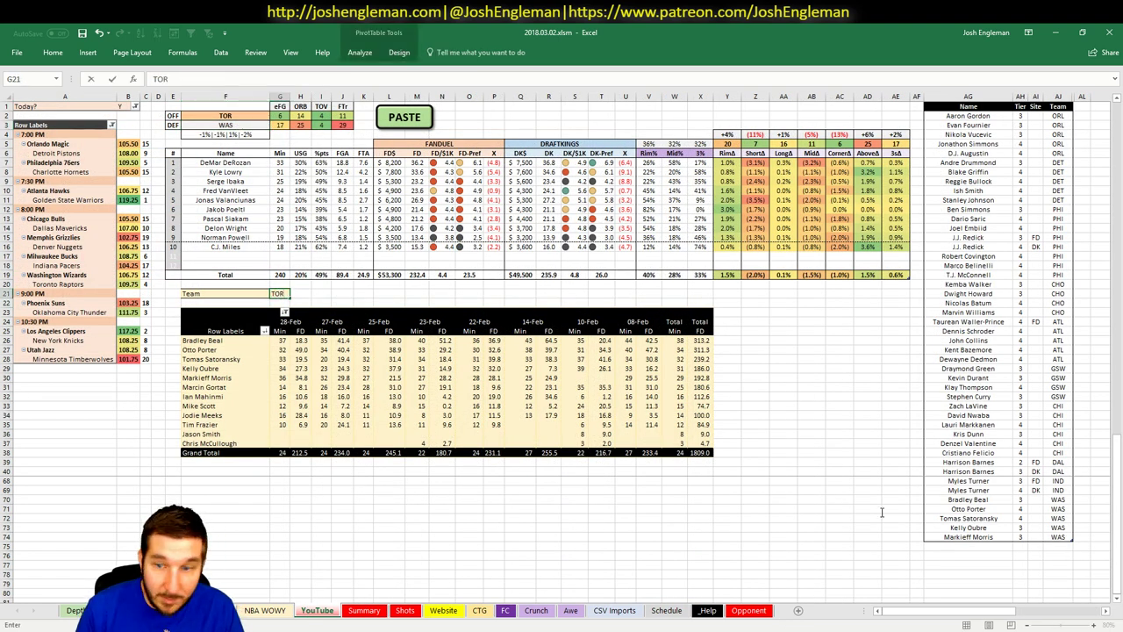
type("R")
- Add DeMar DeRozan and Kyle Lowry to the shortlist, each with tier 3
left_click(979, 547)
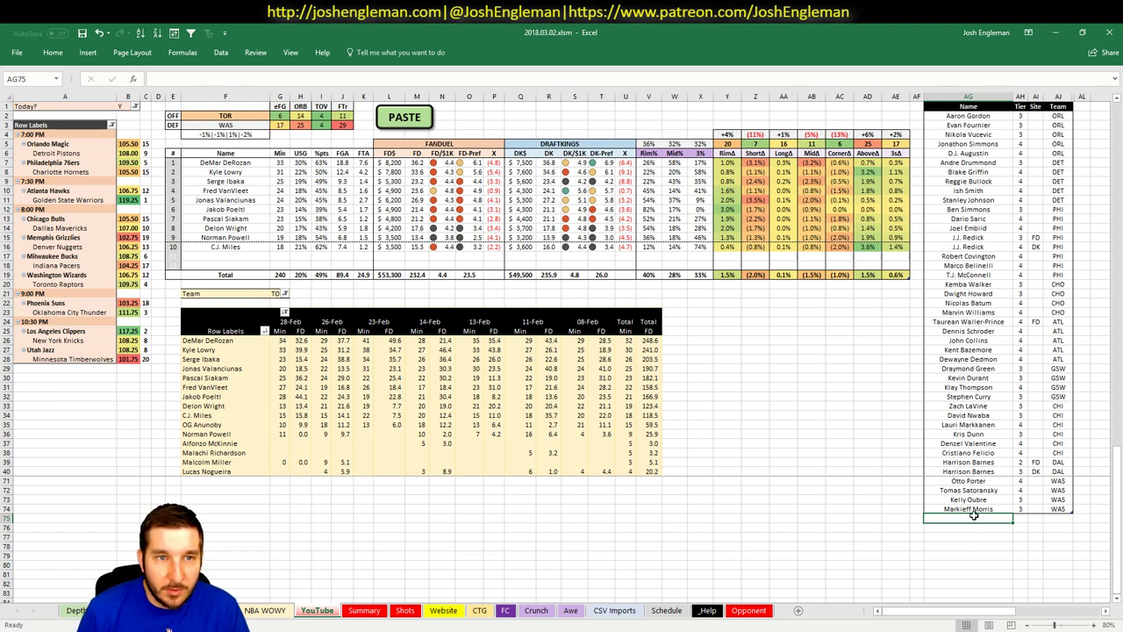
type("DeM")
type("ar D")
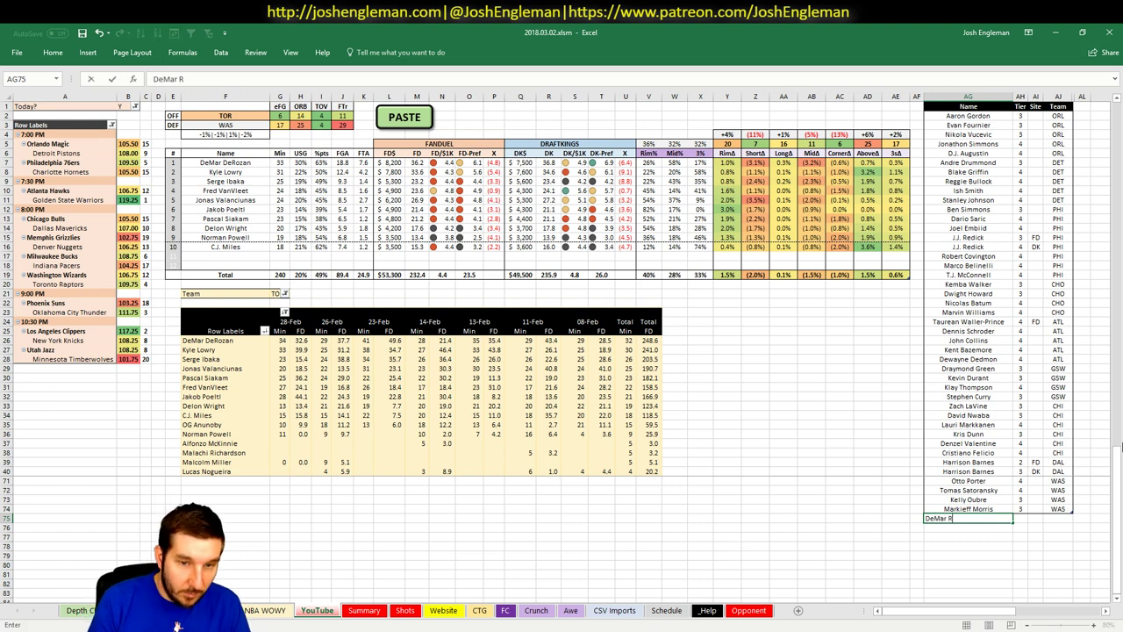
type("eRozan")
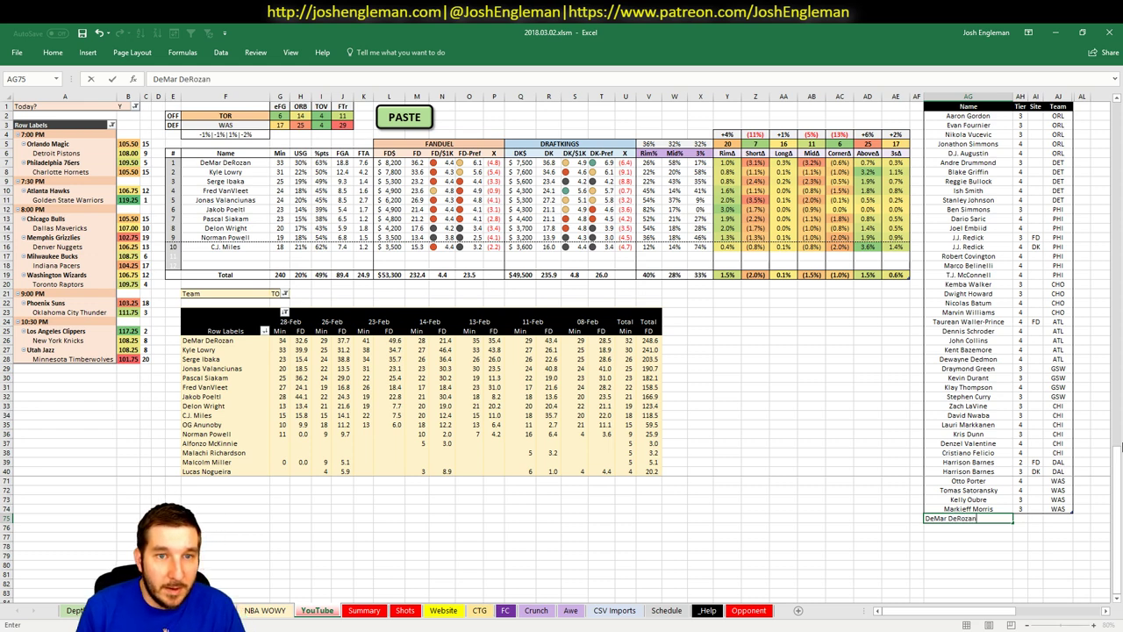
key("Tab")
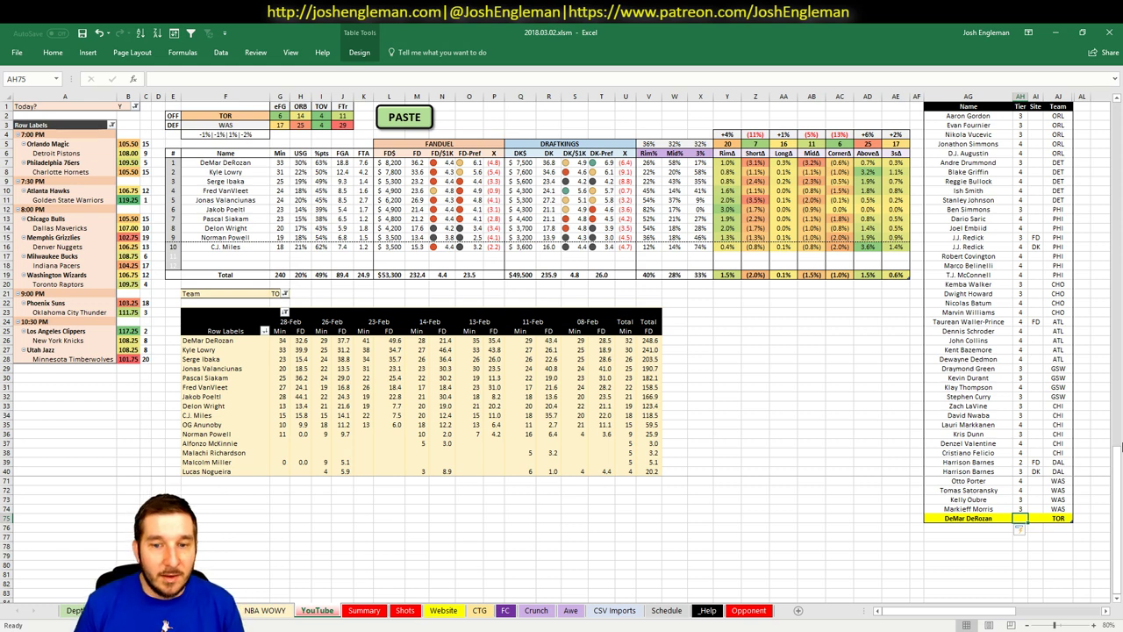
type("3")
key("Return")
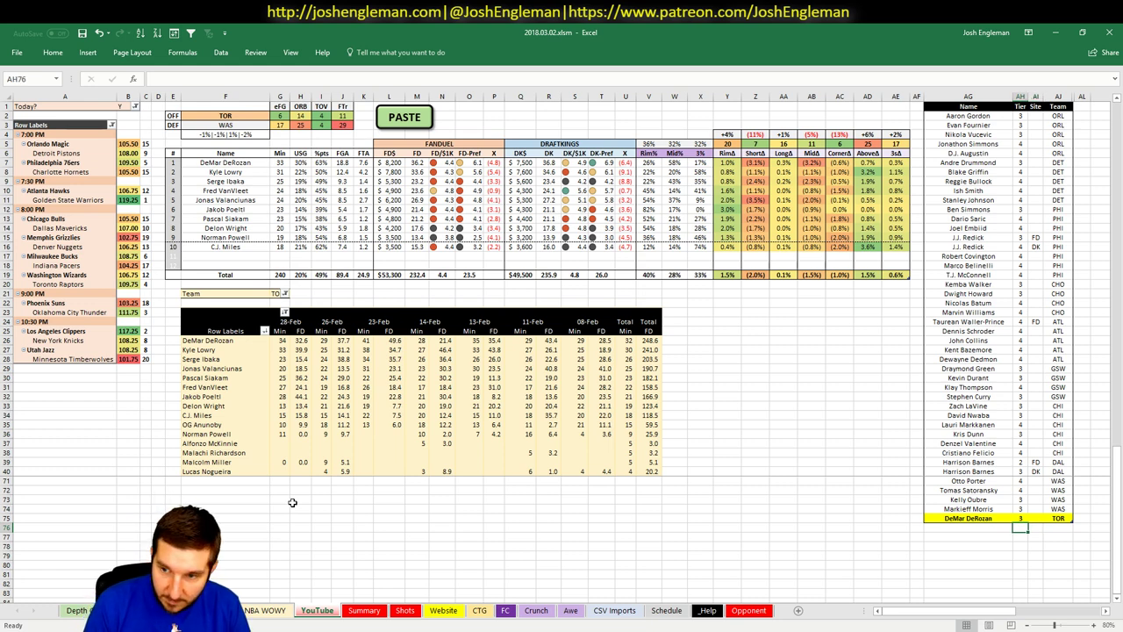
type("Kyle Lowry")
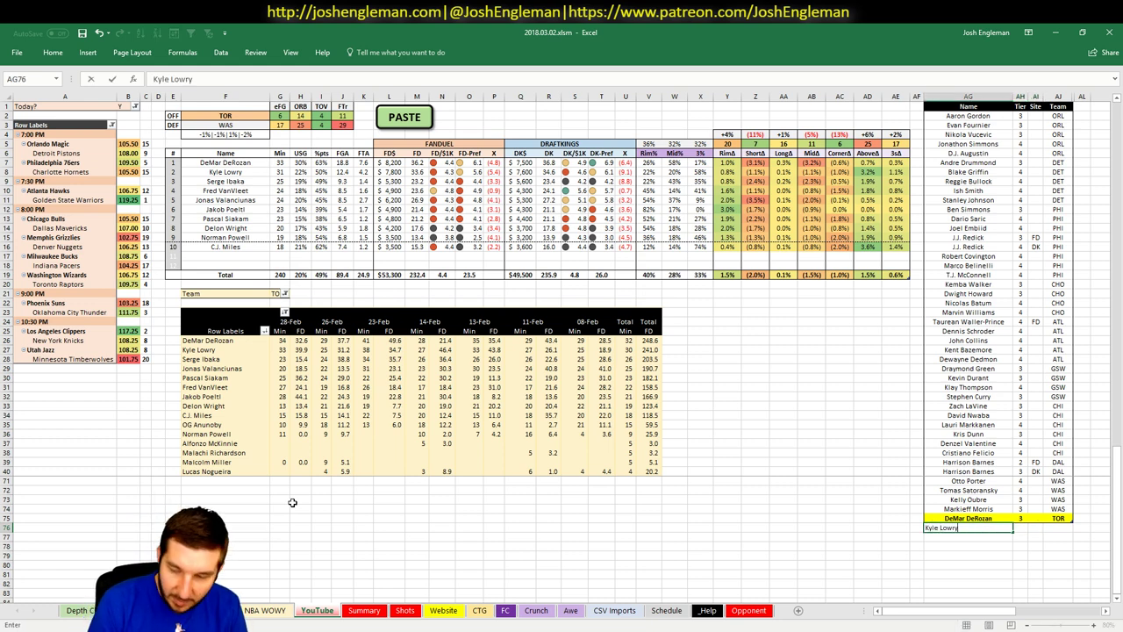
key("Return")
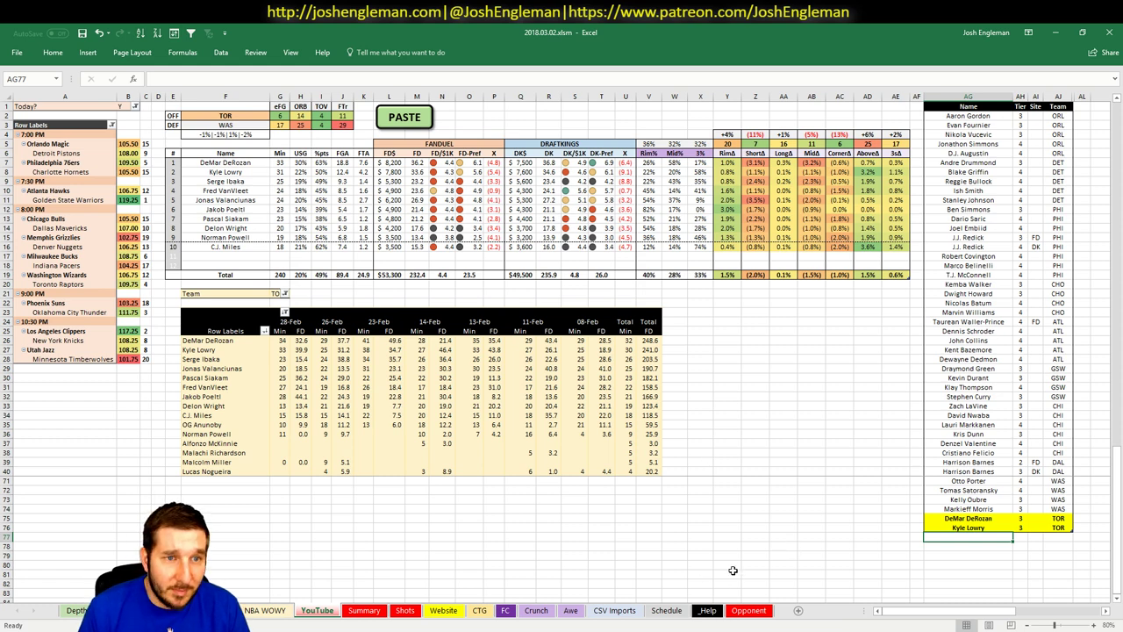
- Check Serge Ibaka's recent games and add him to the shortlist with tier 4
left_click(963, 546)
scroll(964, 545, "down", 1)
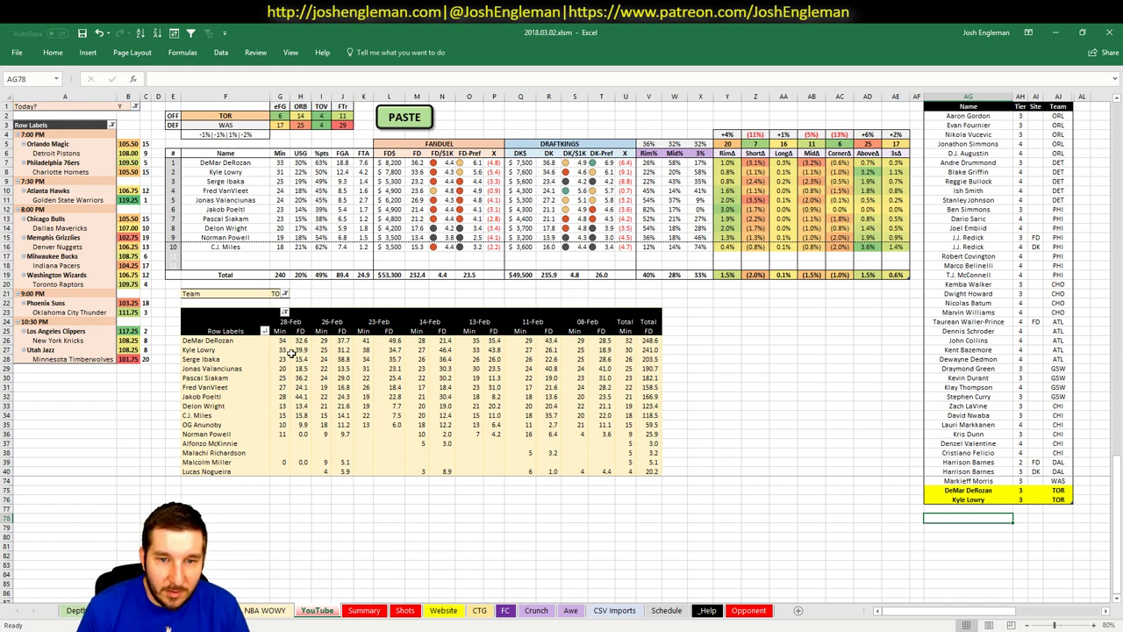
left_click(354, 362)
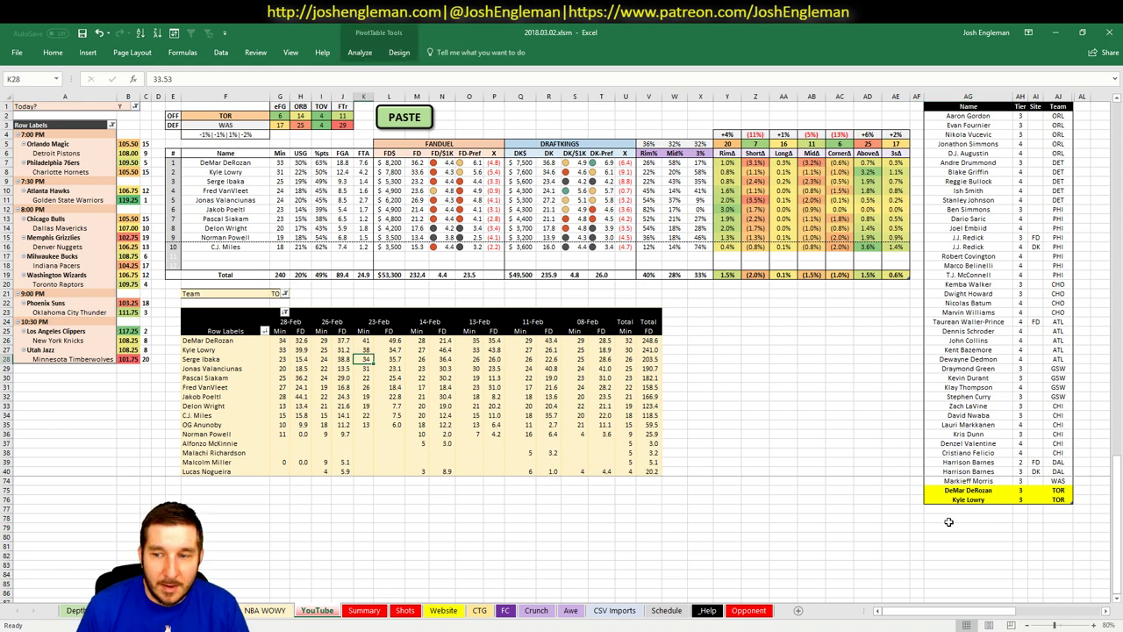
left_click(981, 510)
type("Serge Ibaka")
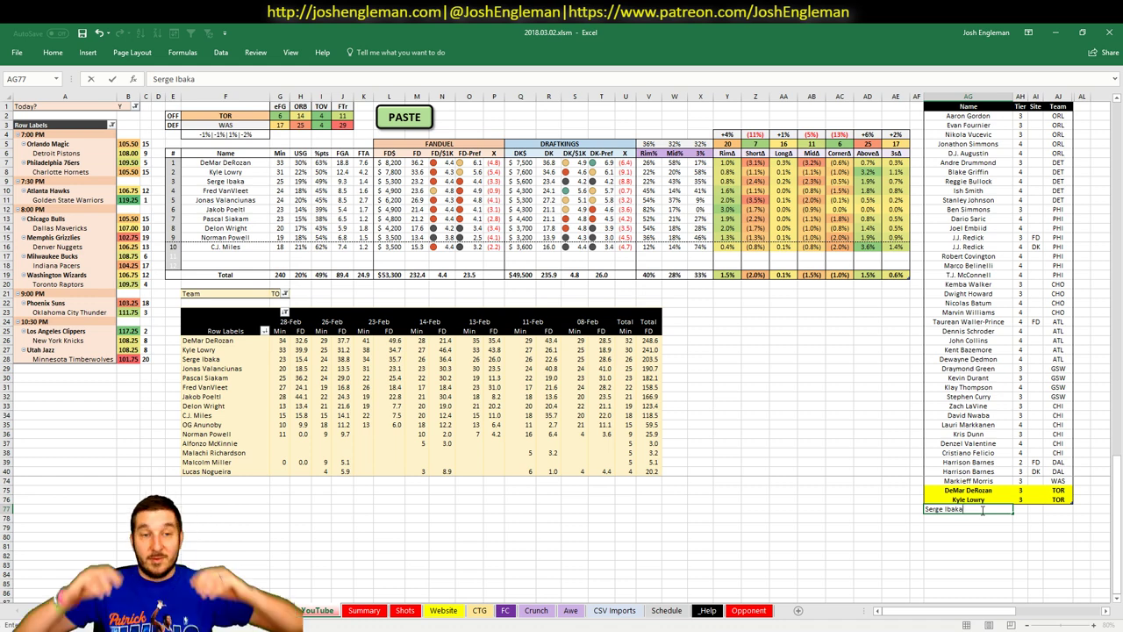
key("Tab")
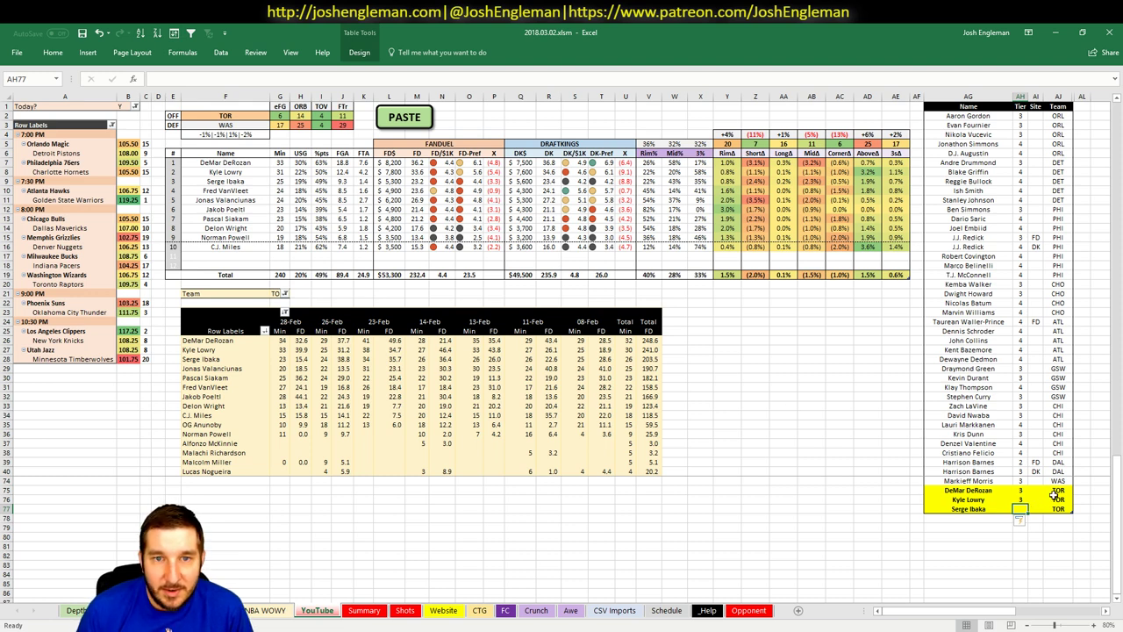
key("Down")
key("Left")
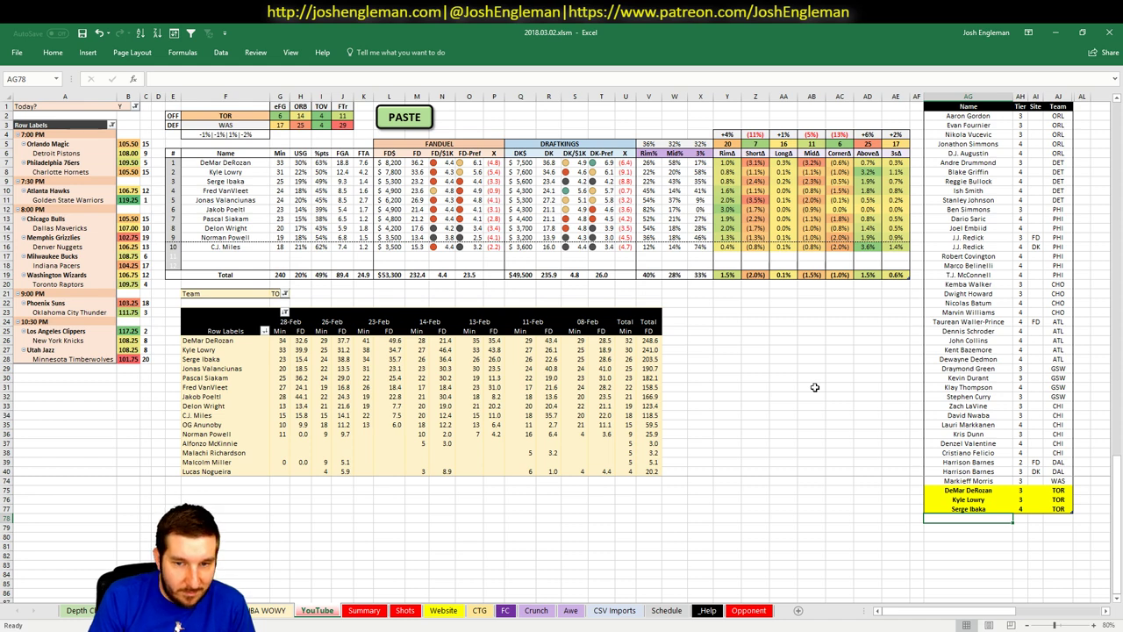
- Add Fred VanVleet to the shortlist with tier 4
type("Fred VanVie")
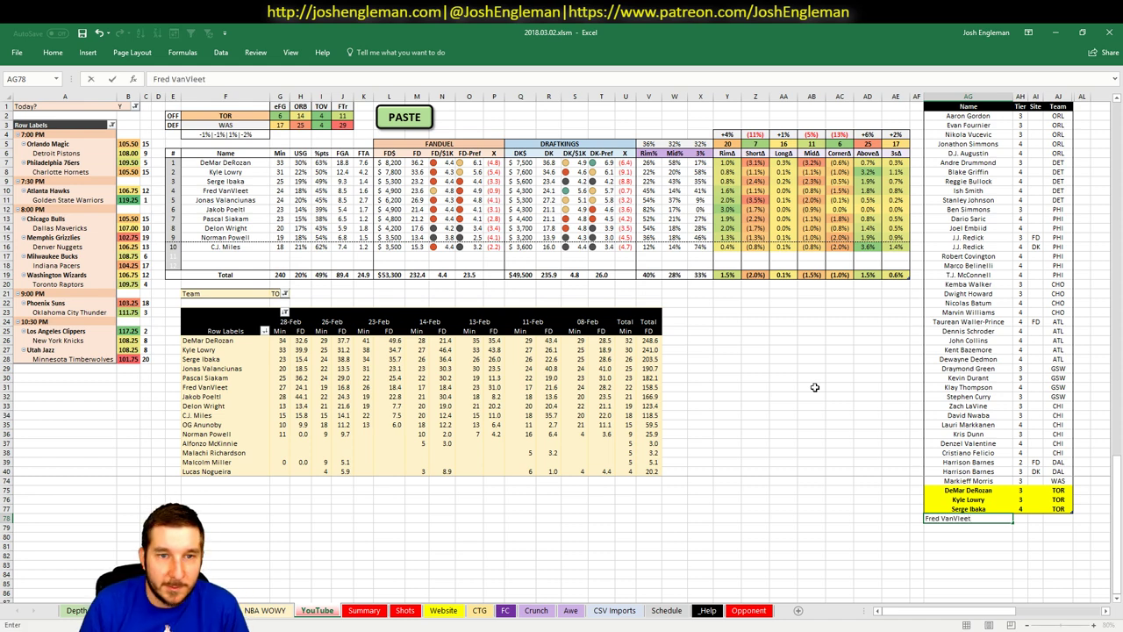
key("Tab")
type("4")
key("Return")
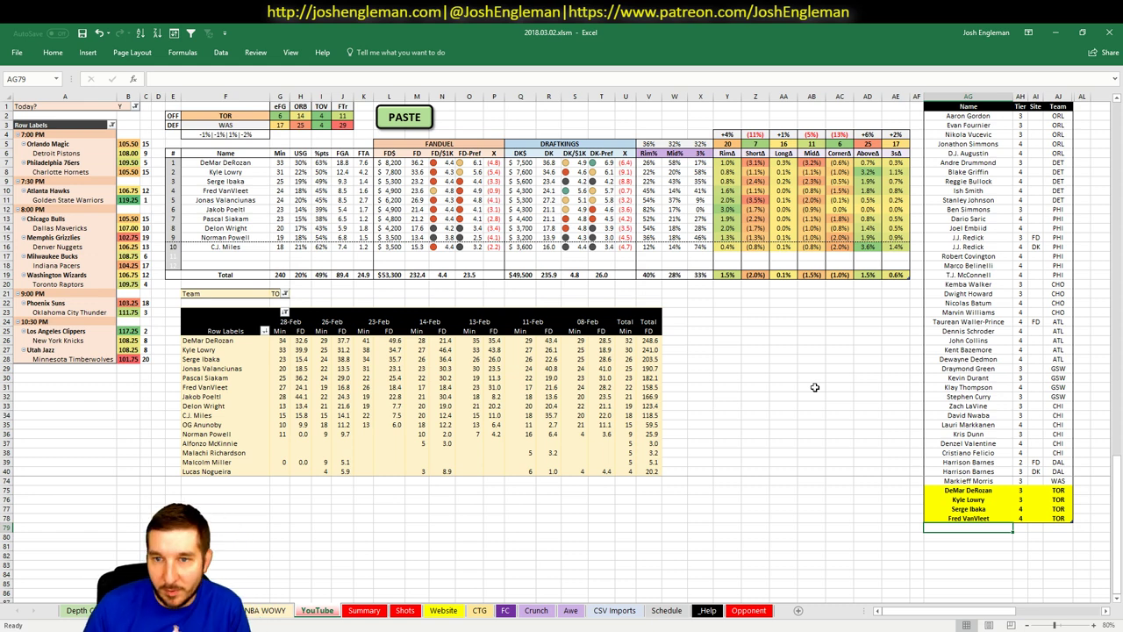
- Set both the offensive team and the recent game log filter to PHO, and review Devin Booker's latest games
left_click(222, 115)
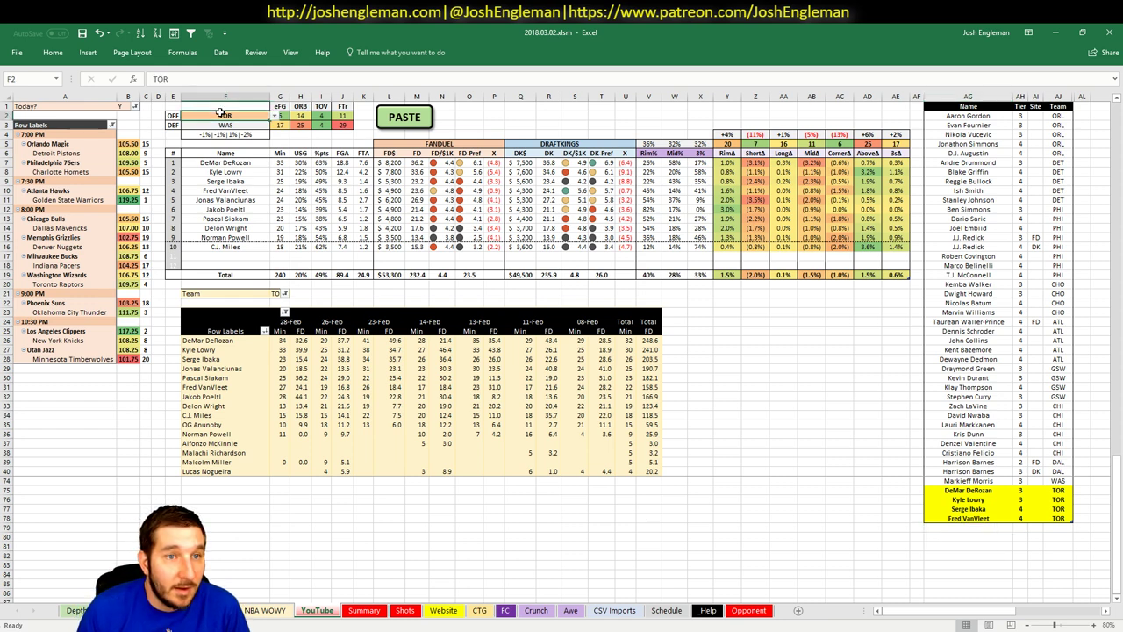
type("PHO")
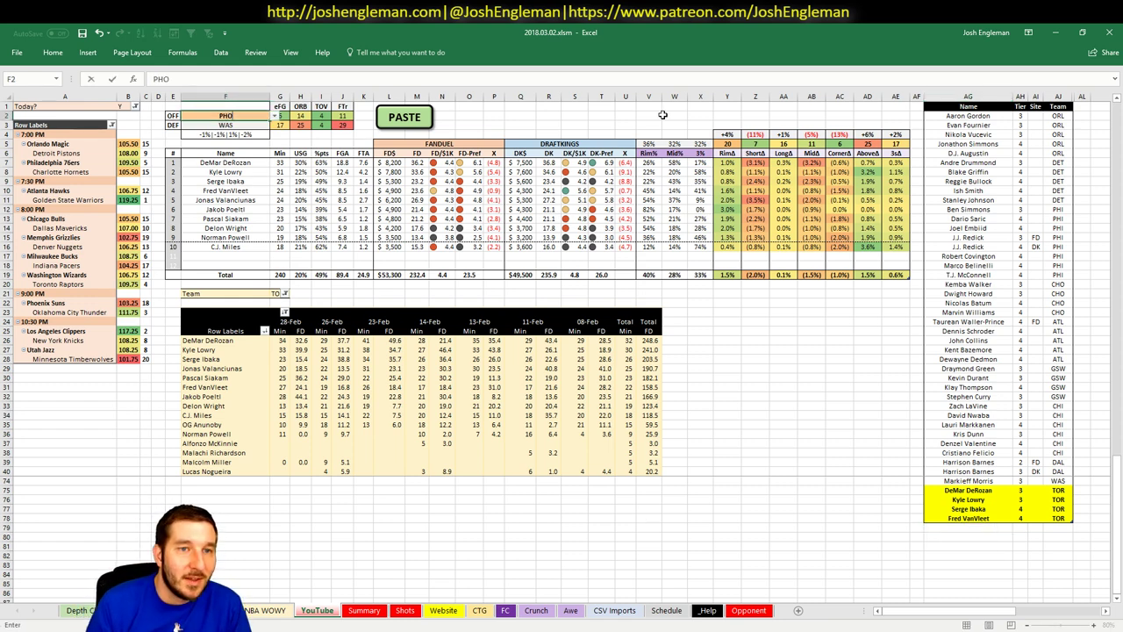
key("Return")
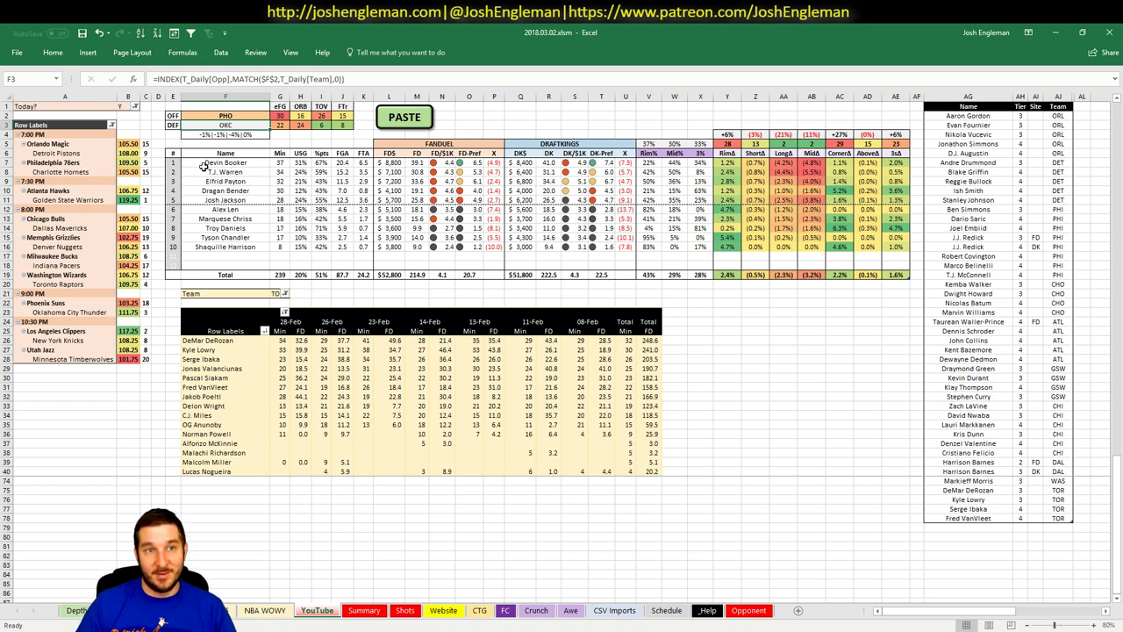
left_click(276, 294)
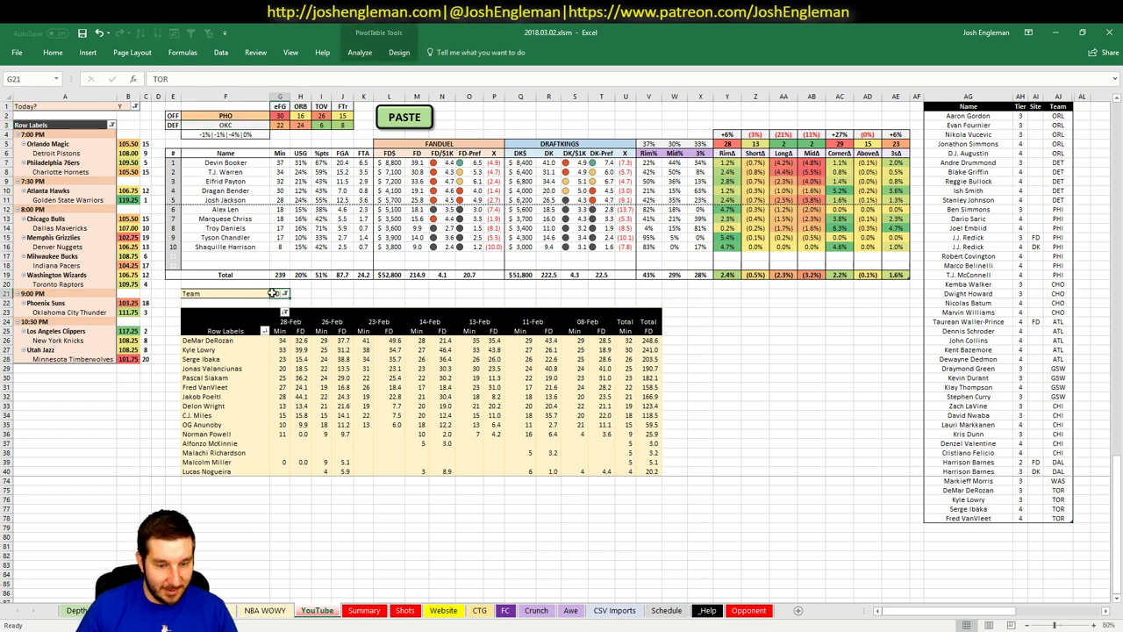
type("PHO")
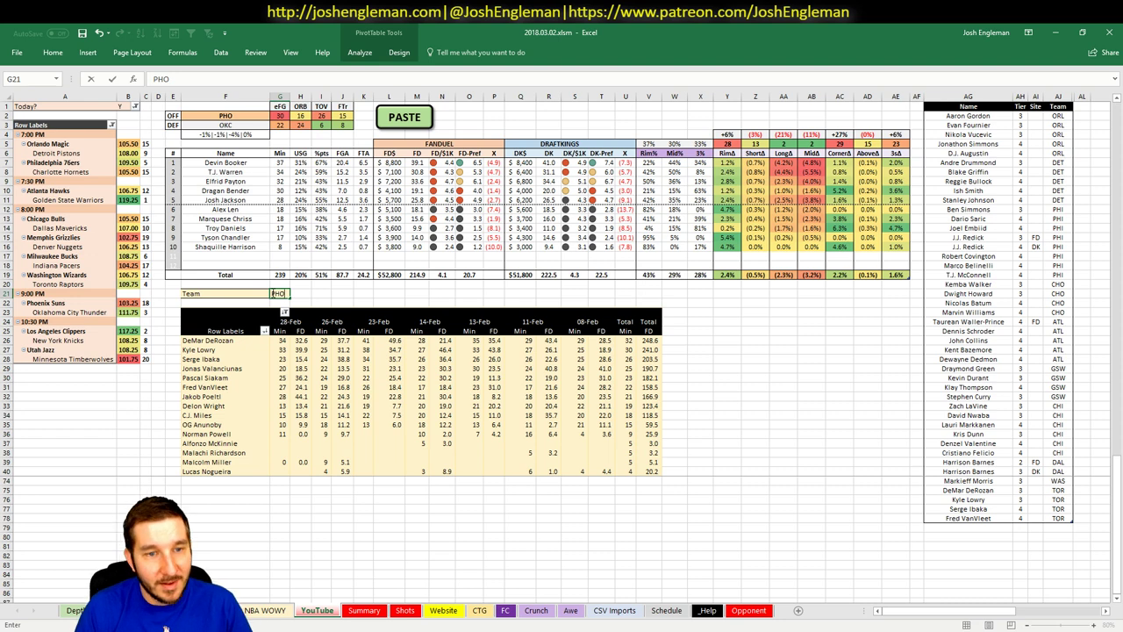
key("Return")
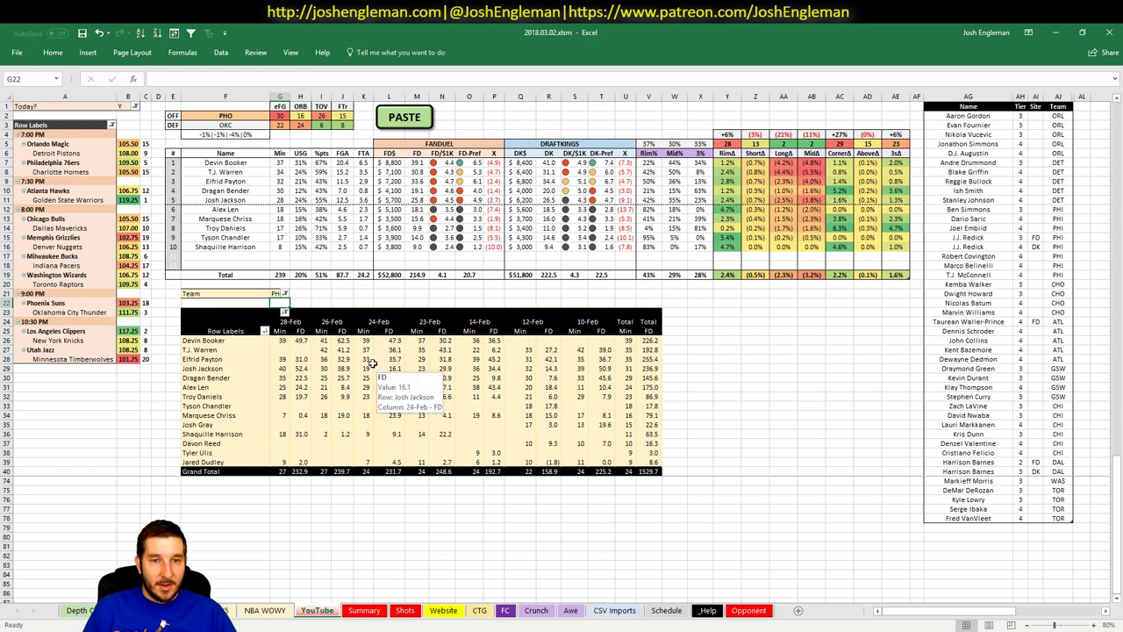
mouse_move(372, 356)
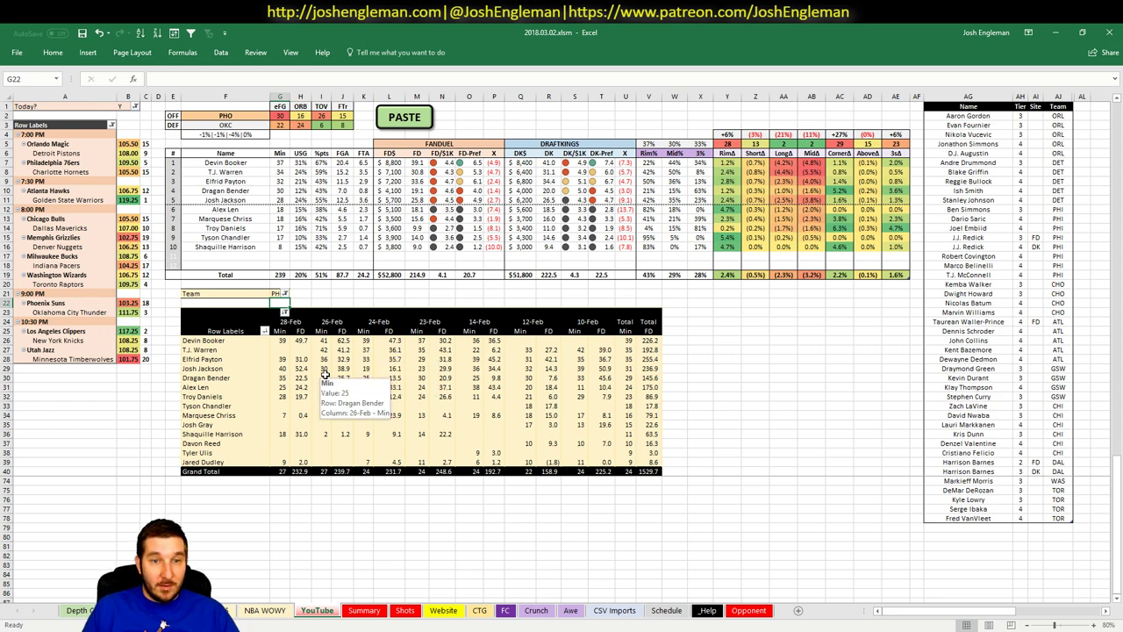
left_click(349, 341)
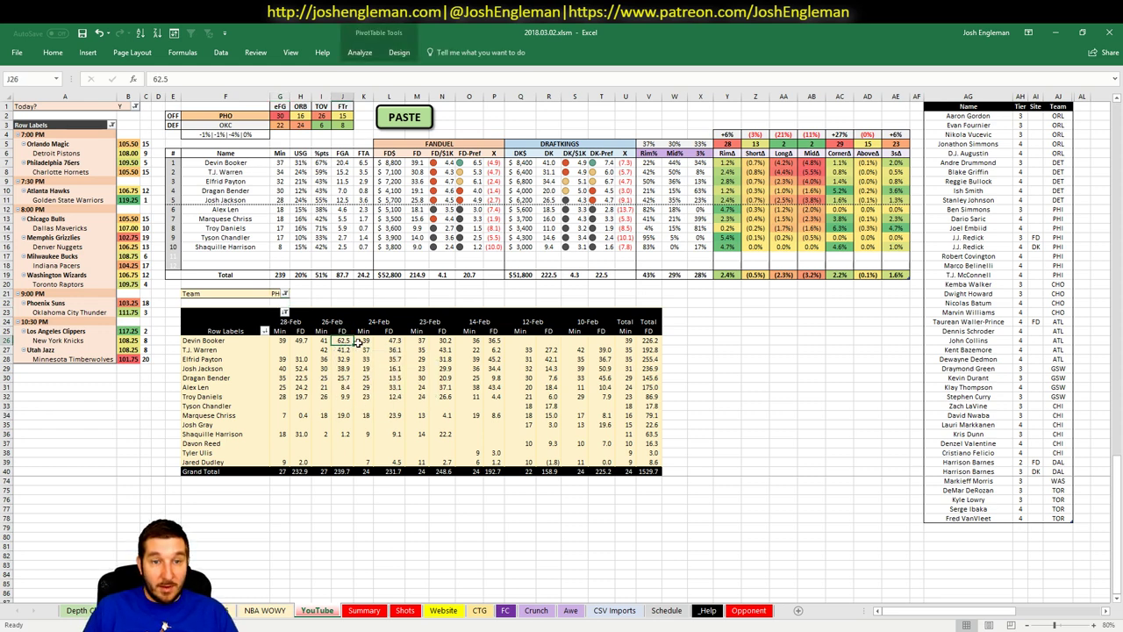
mouse_move(358, 341)
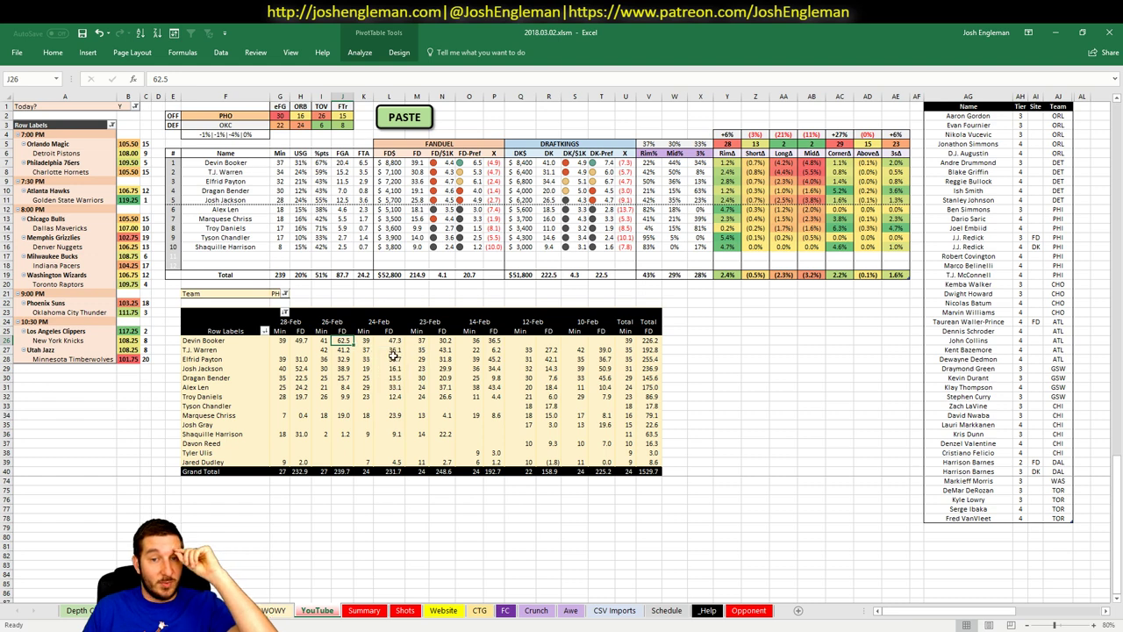
mouse_move(394, 355)
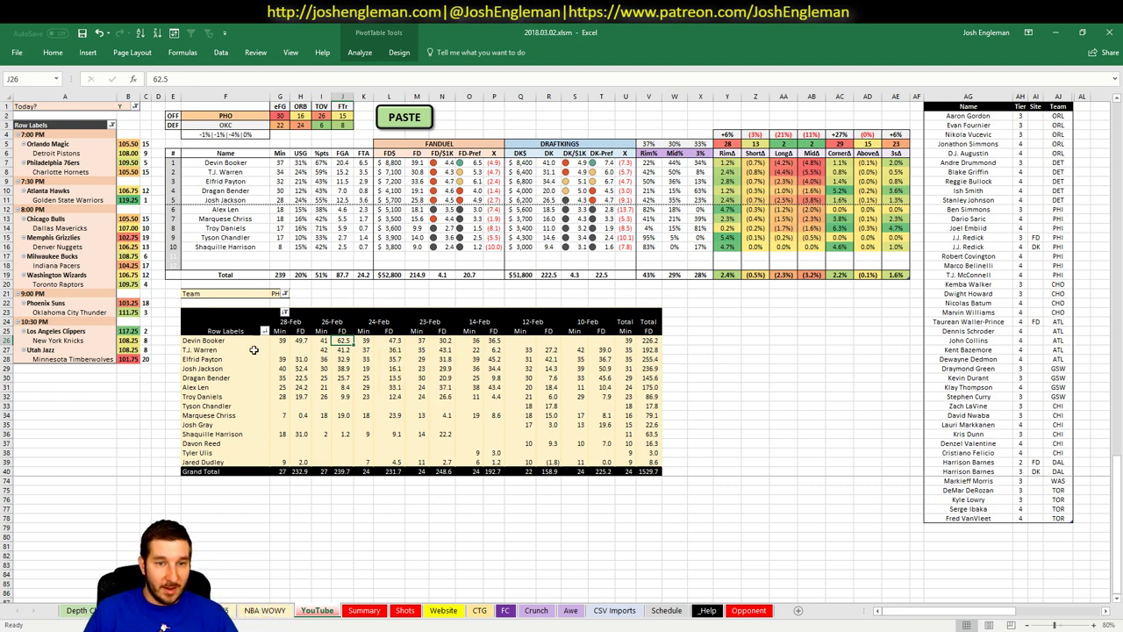
- Switch to FantasyCruncher in the browser, limit the player list to SG and open Devin Booker's game log
left_click(986, 527)
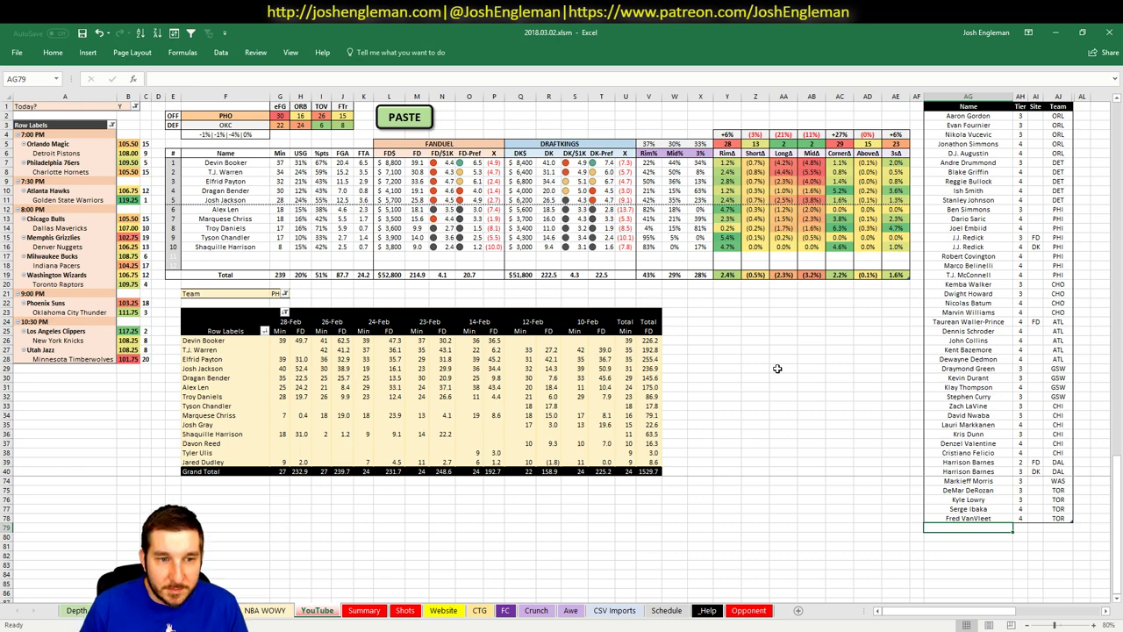
key("alt+Tab")
key("alt+Tab")
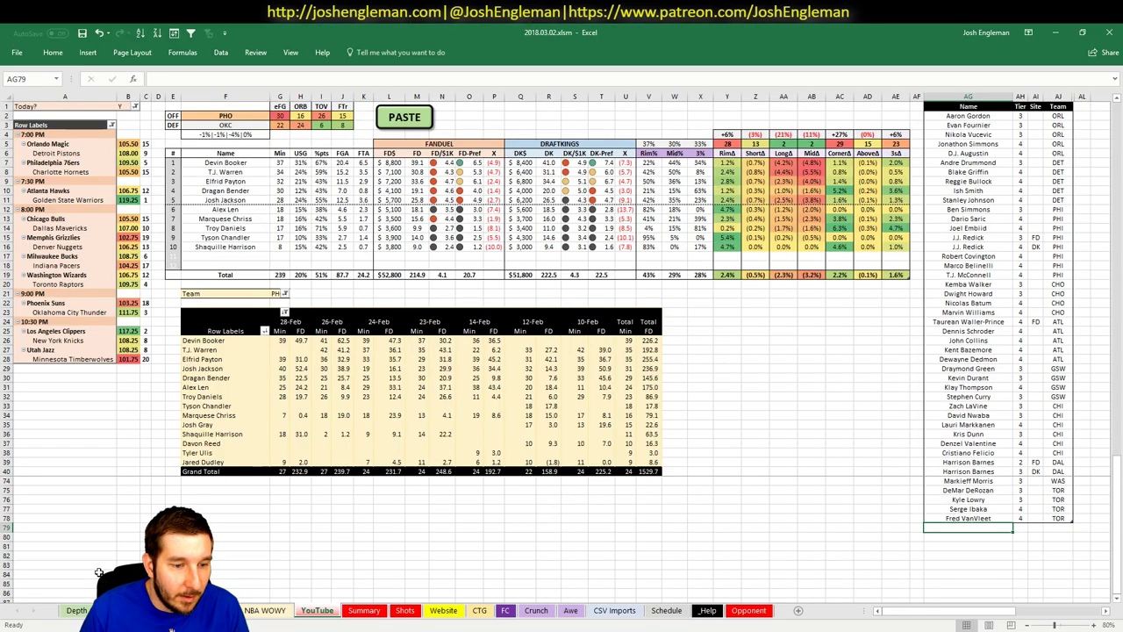
key("alt+Tab")
key("super")
mouse_move(338, 130)
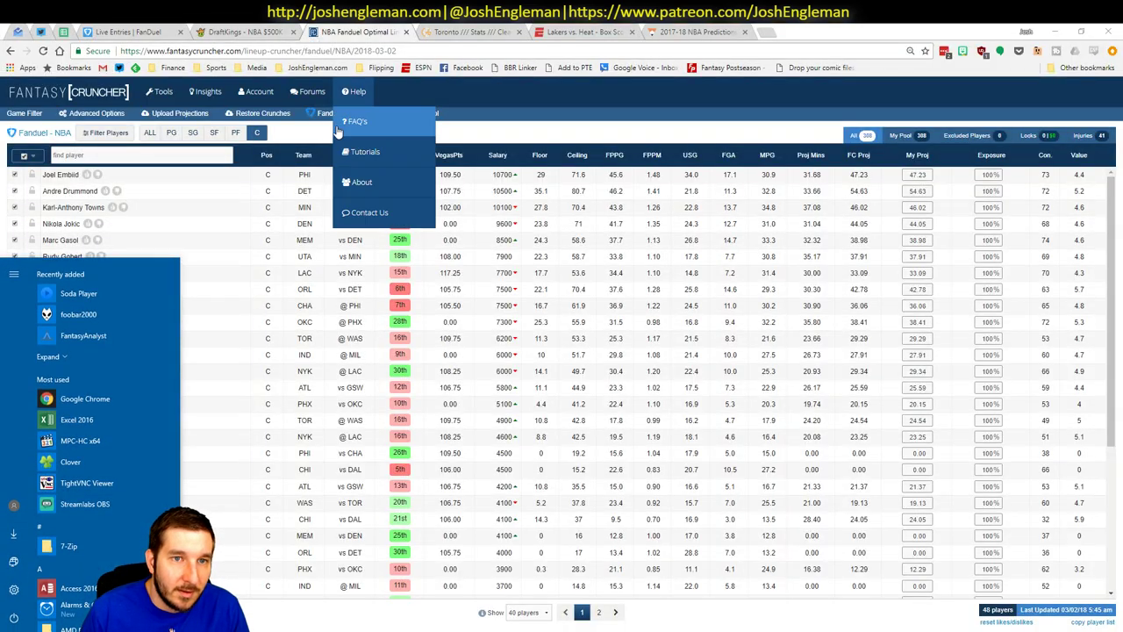
key("Escape")
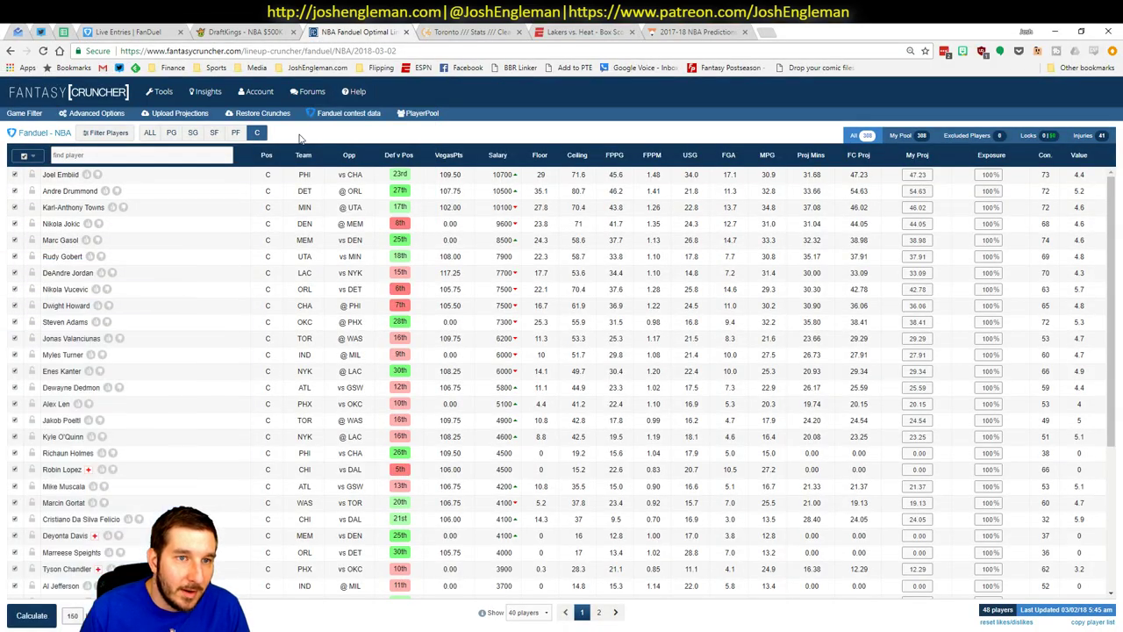
left_click(193, 132)
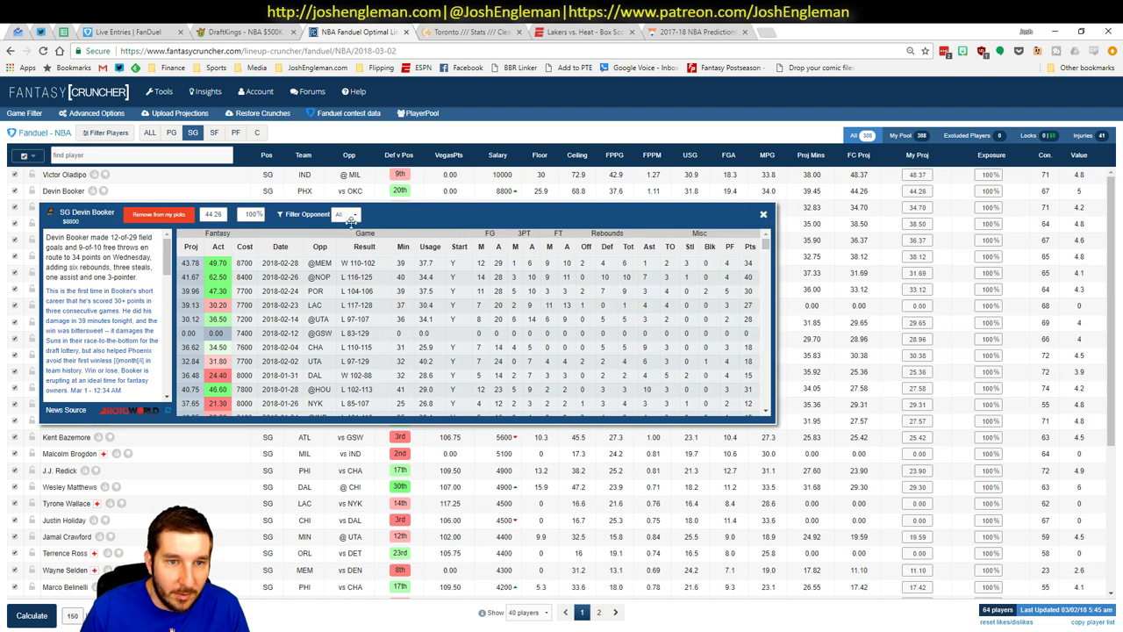
- Filter Devin Booker's game log to games against OKC, then close the log
left_click(347, 214)
left_click(345, 238)
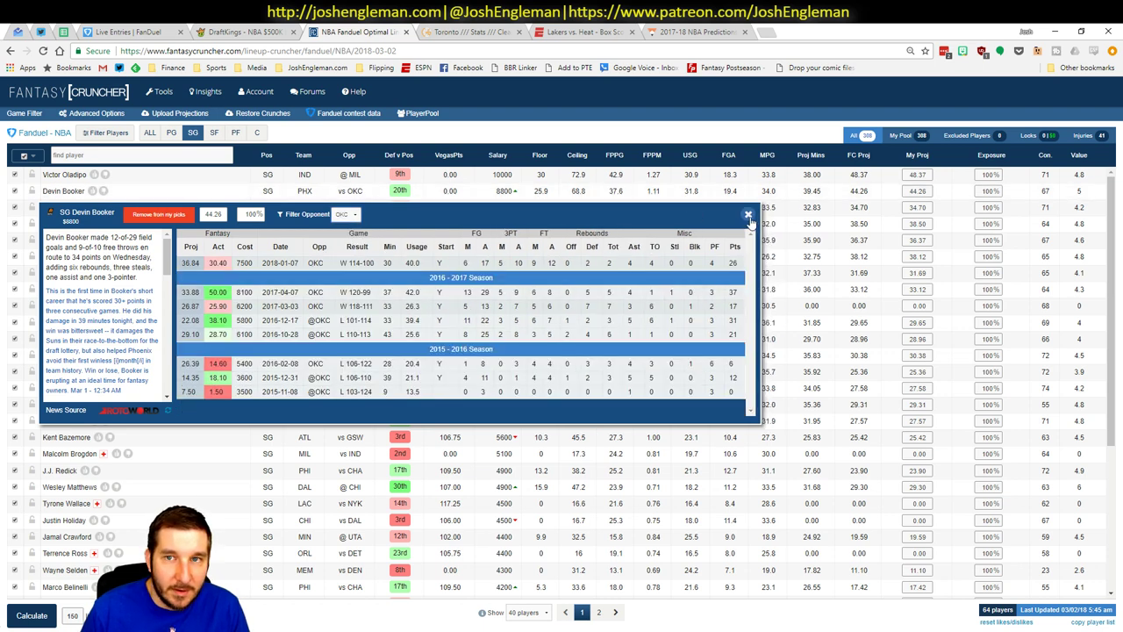
left_click(749, 215)
- Search the web in a new tab for "nba box score matchup new stats" and open the NBA.com/Stats article on new defensive data
left_click(767, 32)
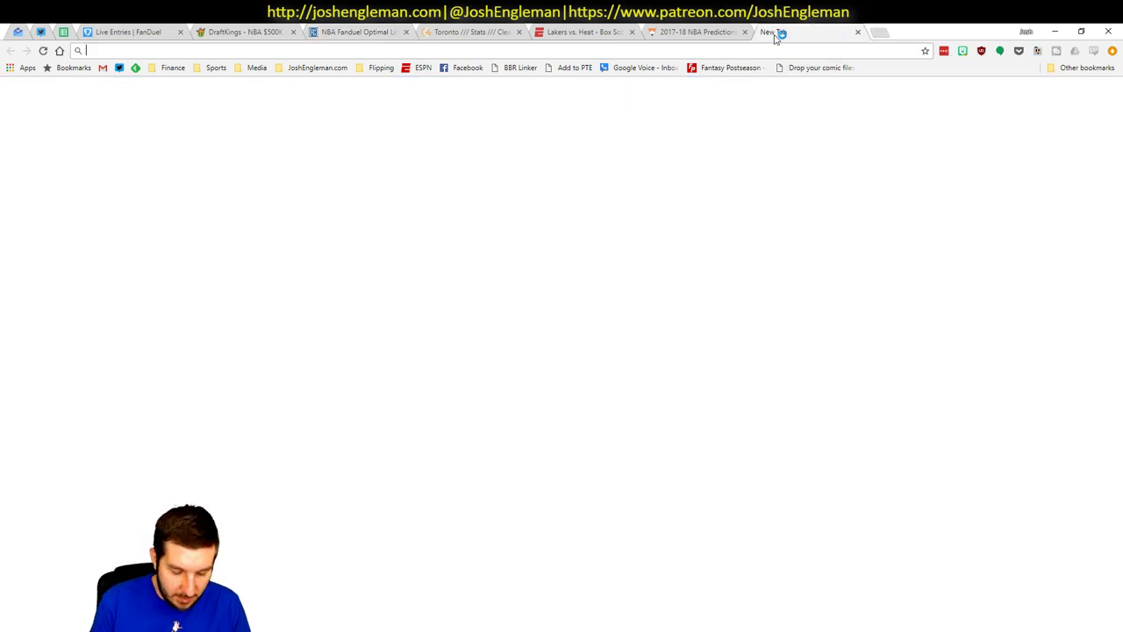
type("nba box score")
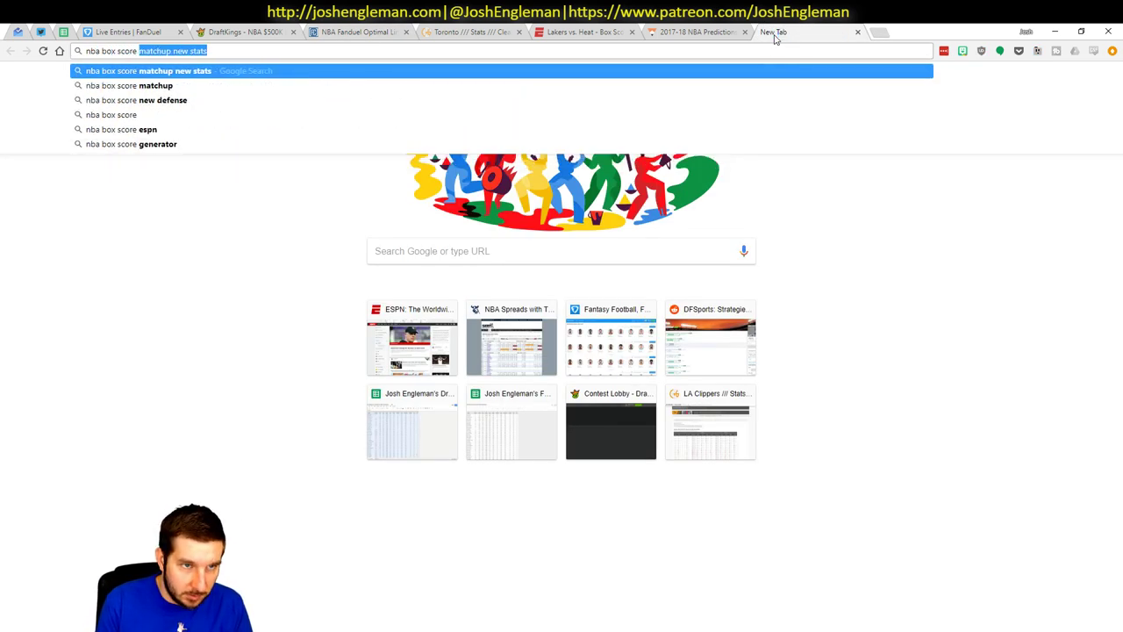
key("Return")
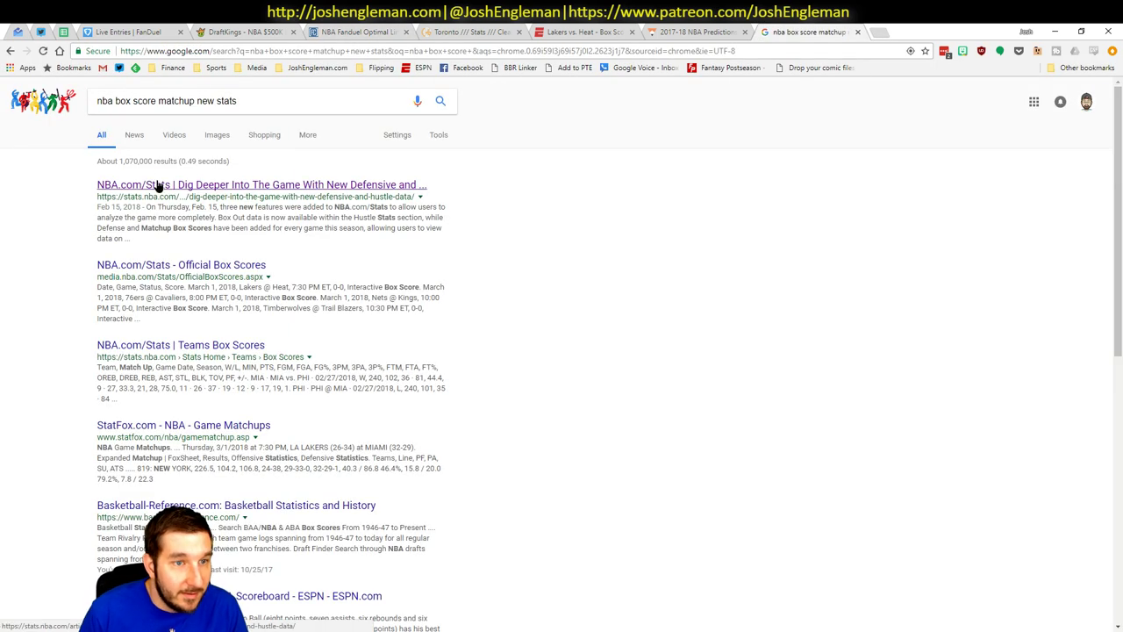
left_click(158, 186)
- Open the example matchup box score linked in the article's Matchup Box Scores section in a separate tab
scroll(549, 292, "down", 15)
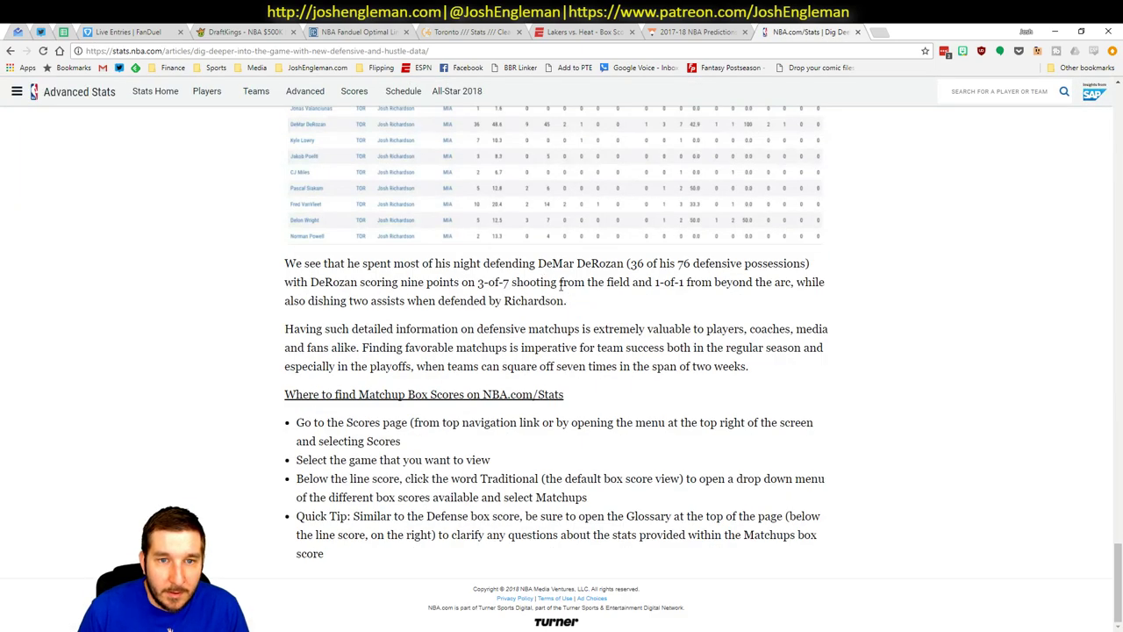
scroll(549, 292, "up", 3)
left_click(550, 292)
- Return to the FanDuel lineup page and filter Devin Booker's game log to OKC to check the date of this season's meeting
left_click(358, 32)
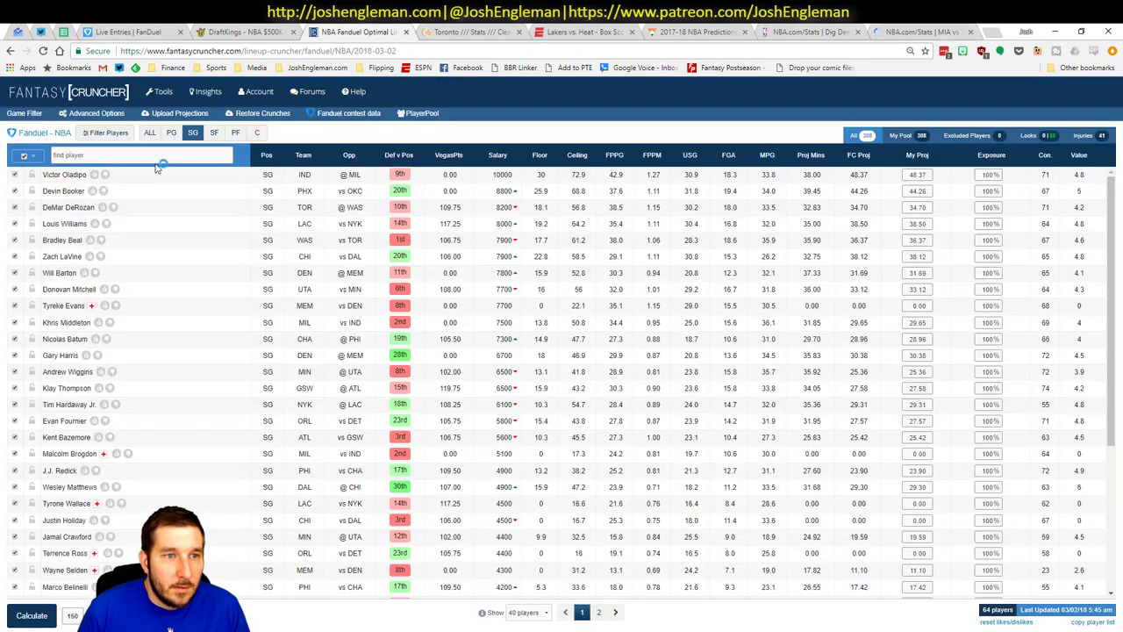
left_click(68, 191)
left_click(344, 214)
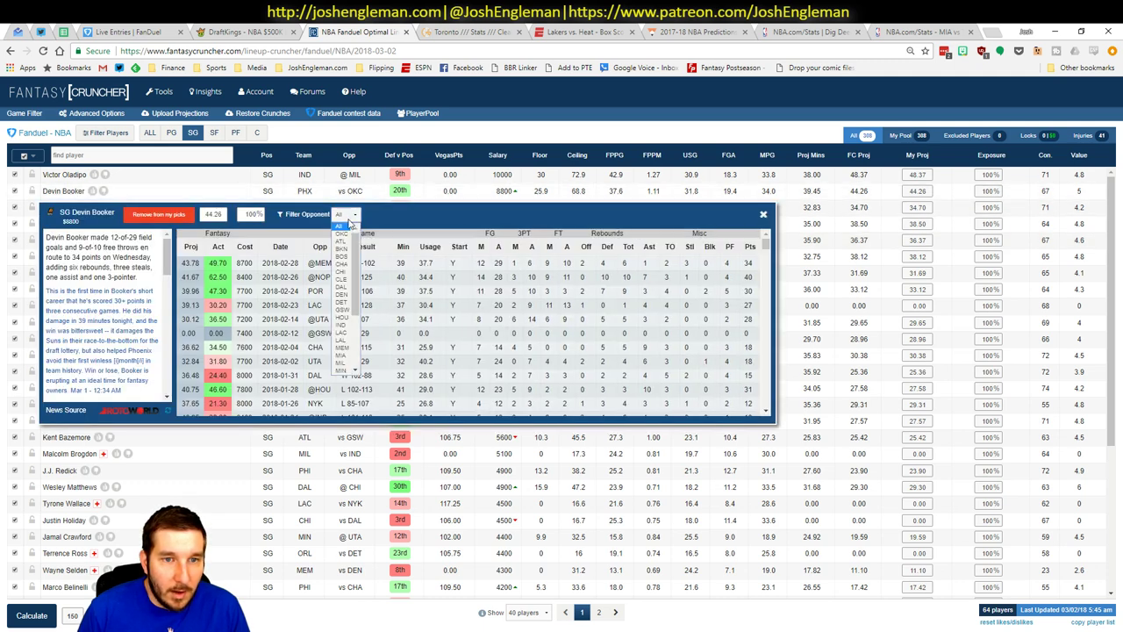
left_click(345, 236)
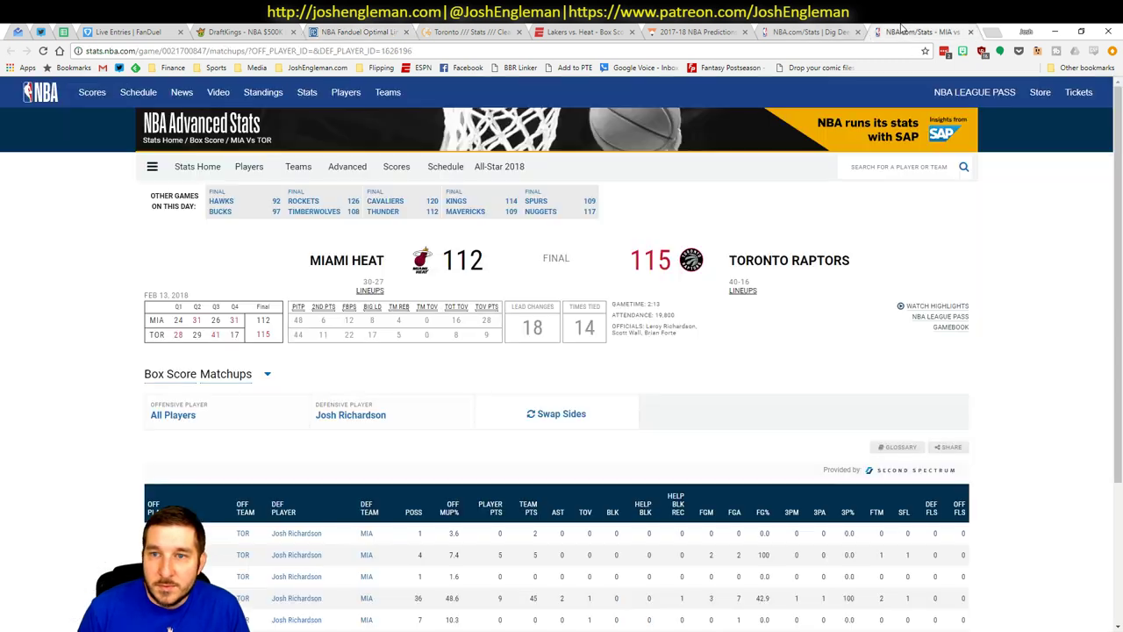
- Return to NBA.com/Stats and show the scores for January 7, 2018
left_click(903, 32)
left_click(396, 167)
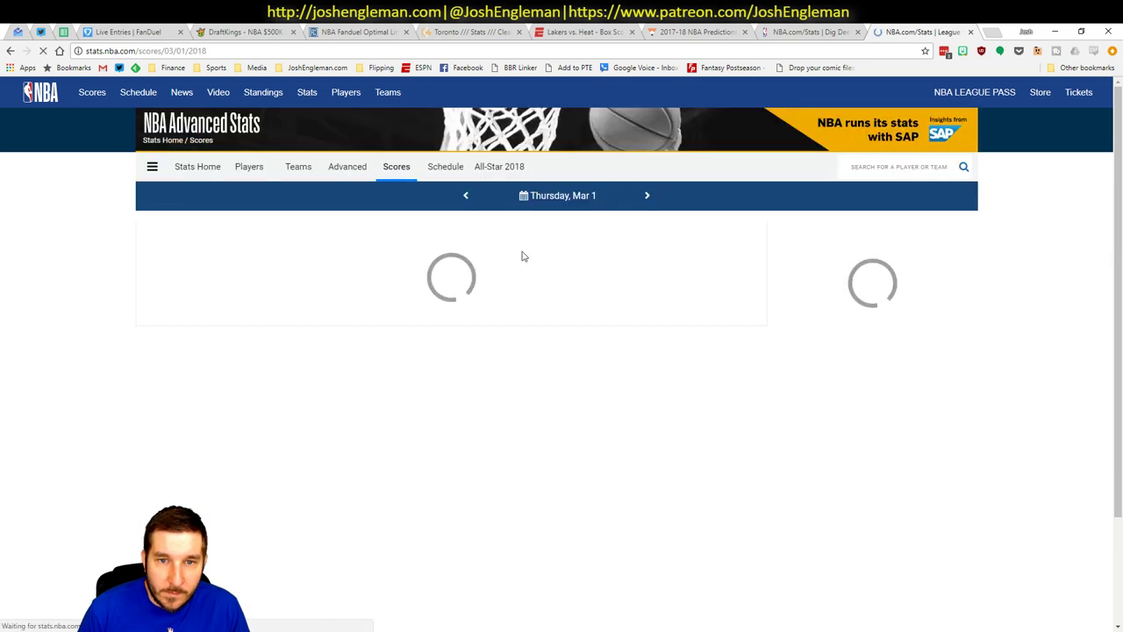
left_click(568, 202)
left_click(492, 228)
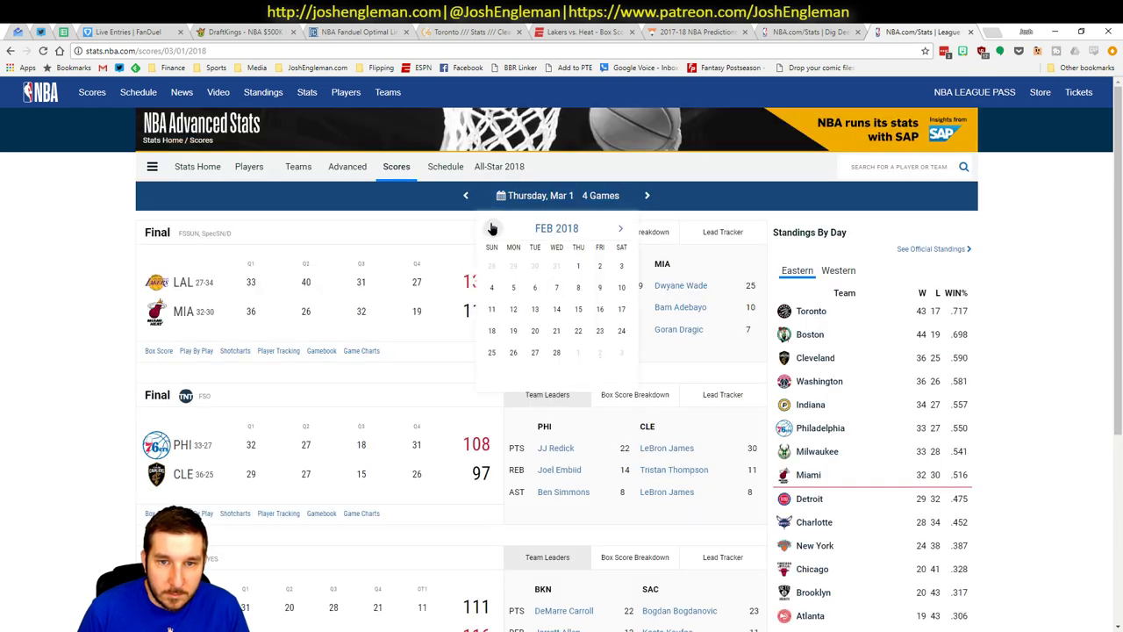
left_click(492, 228)
left_click(492, 287)
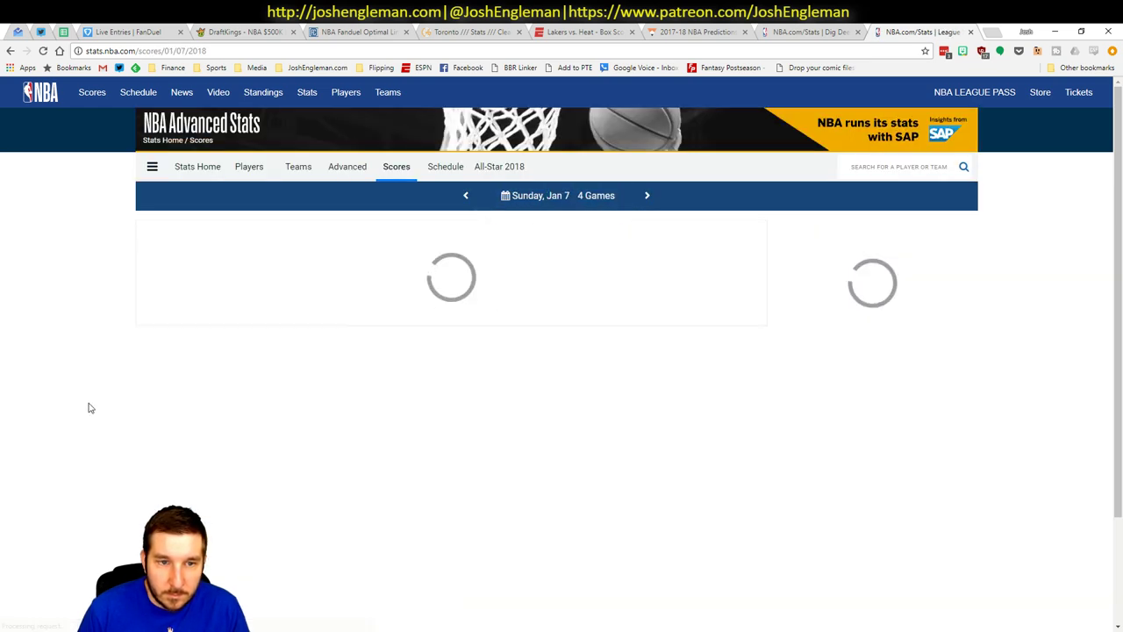
- Open the box score of the OKC at PHX game
scroll(65, 380, "down", 1)
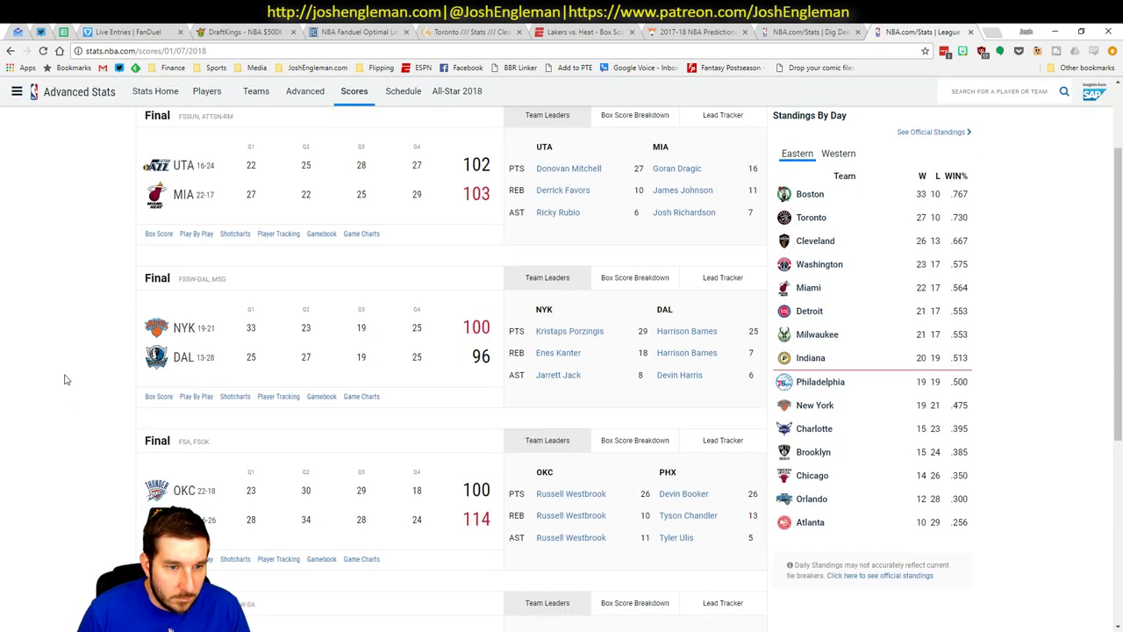
scroll(123, 398, "down", 2)
left_click(158, 442)
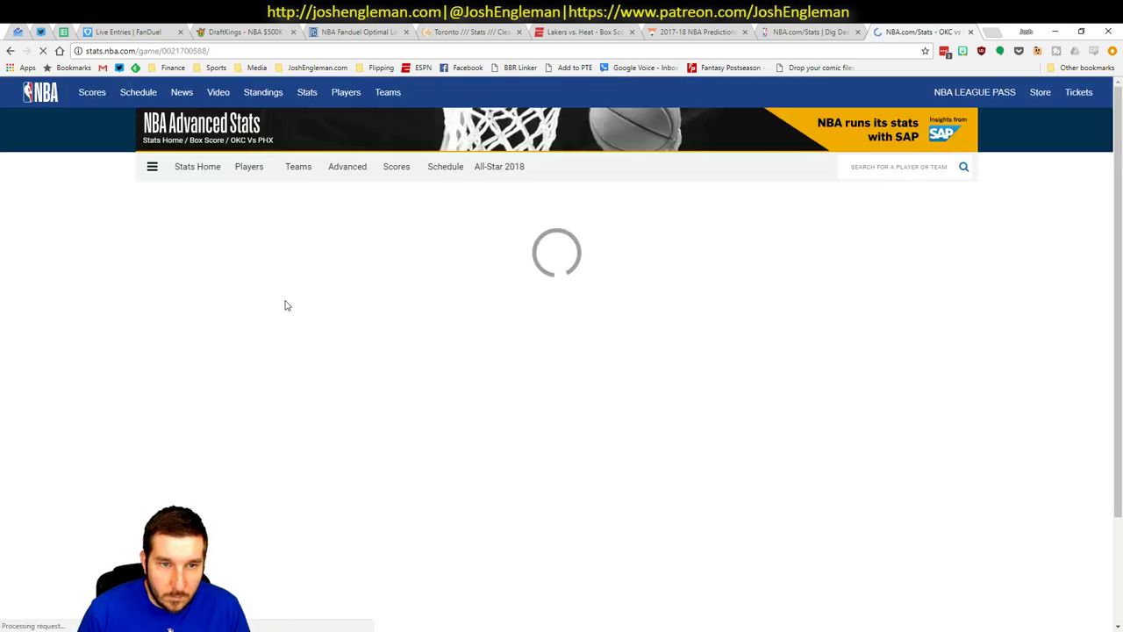
- Change the OKC–PHX box score view from Traditional to Matchups
scroll(62, 356, "down", 2)
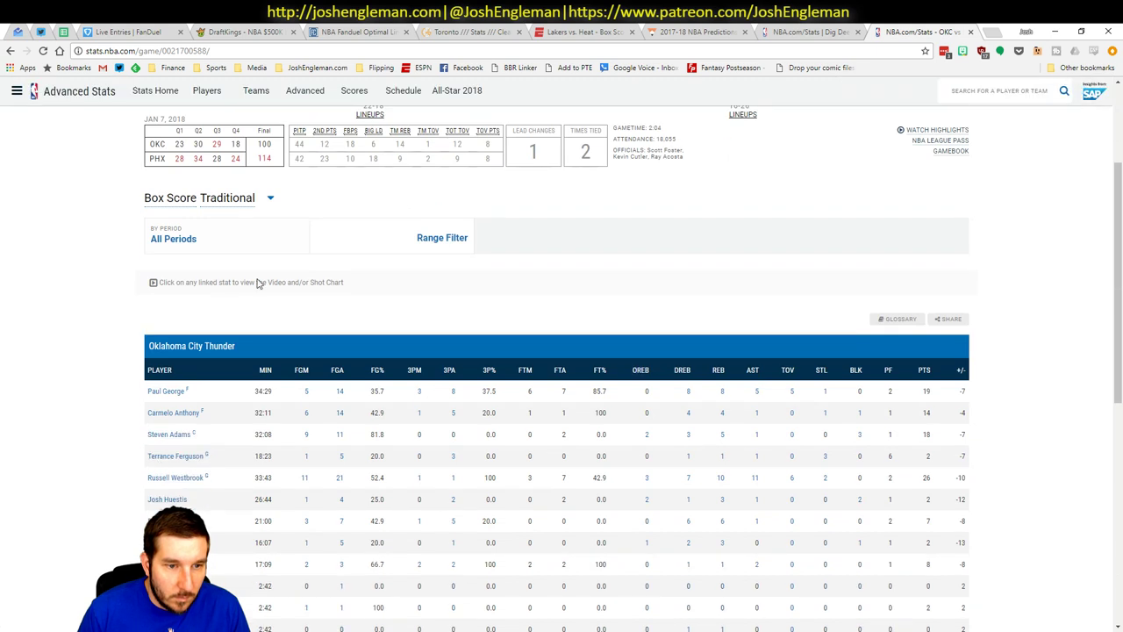
scroll(167, 465, "down", 1)
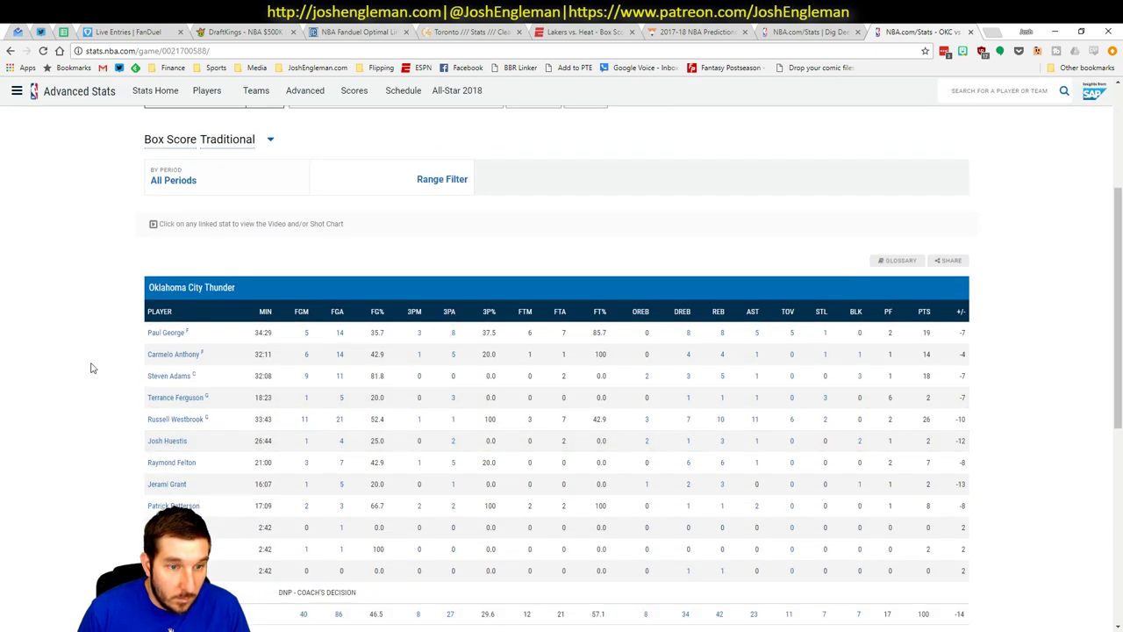
left_click(245, 180)
left_click(245, 180)
left_click(269, 140)
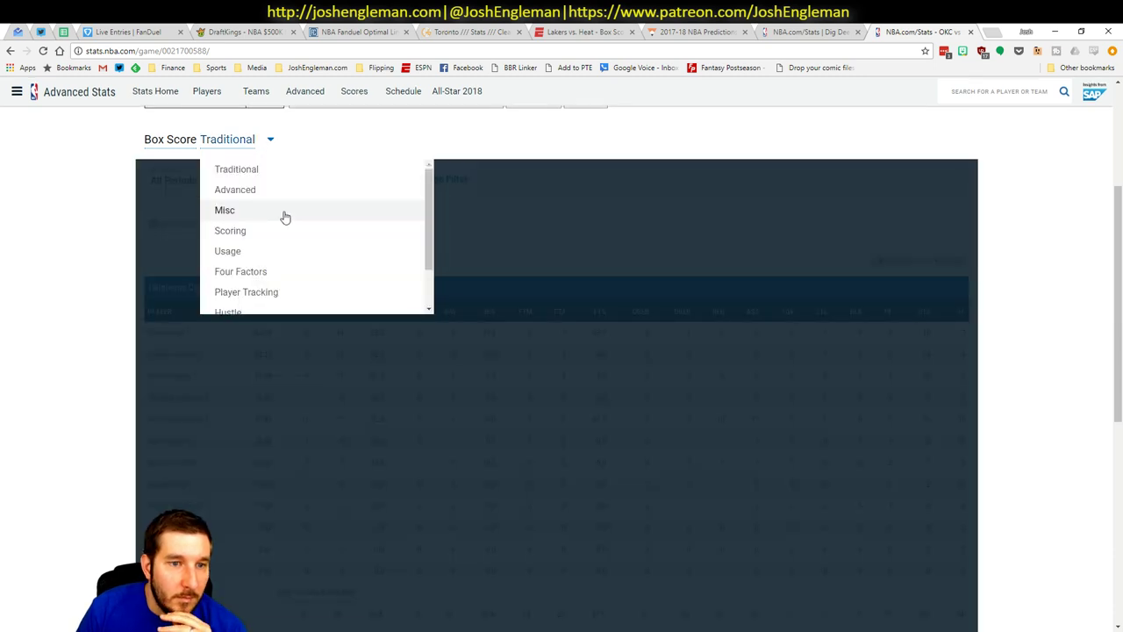
scroll(279, 237, "down", 1)
left_click(261, 300)
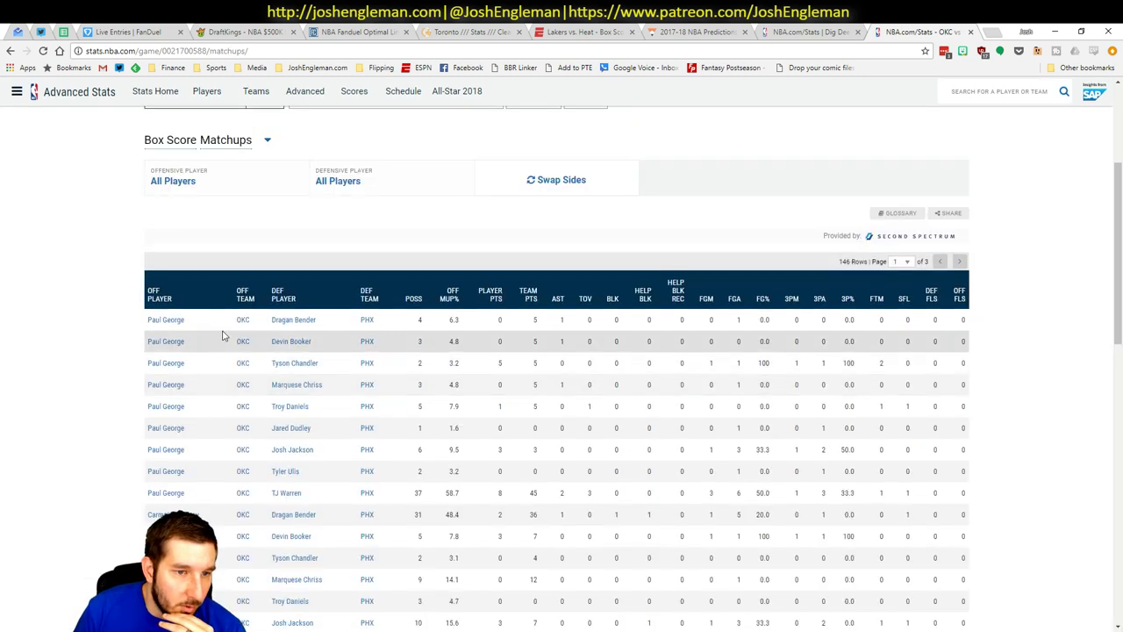
- Limit the matchups to Devin Booker as offensive player and sort them by possessions
left_click(250, 187)
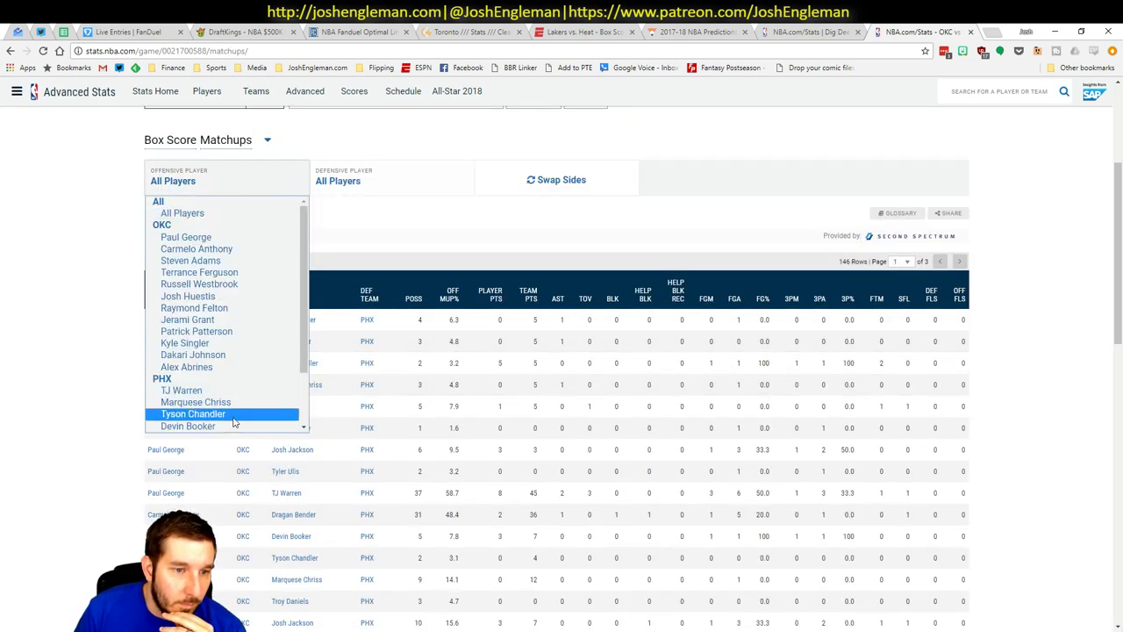
left_click(234, 427)
left_click(413, 373)
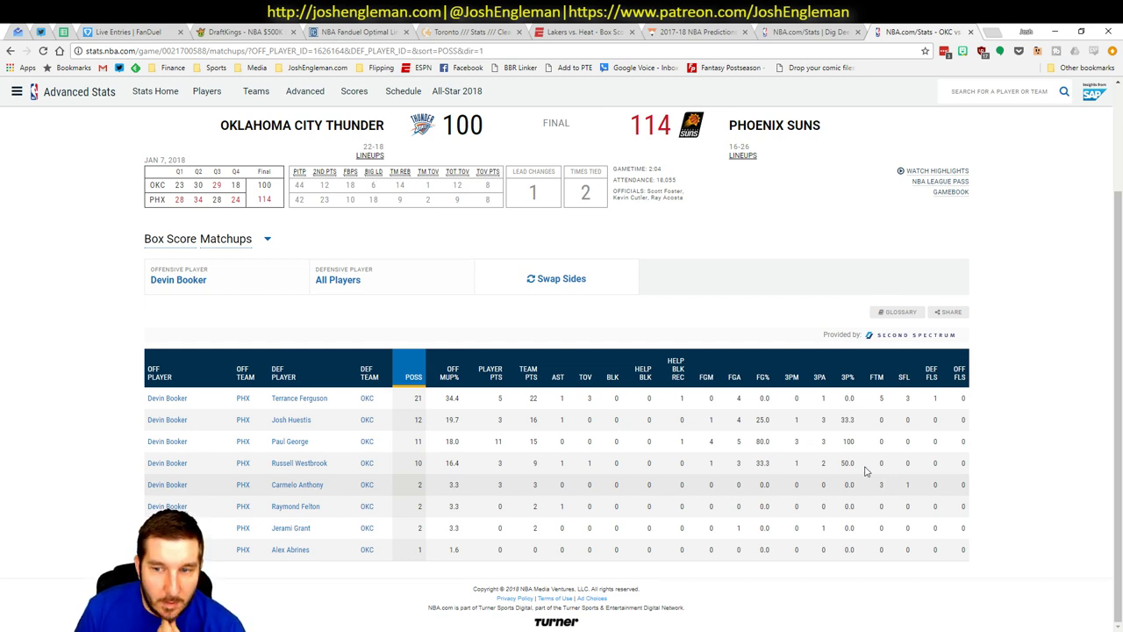
- Switch to the Excel workbook and add Devin Booker as a tier 3 player at the end of the player list
key("alt+Tab")
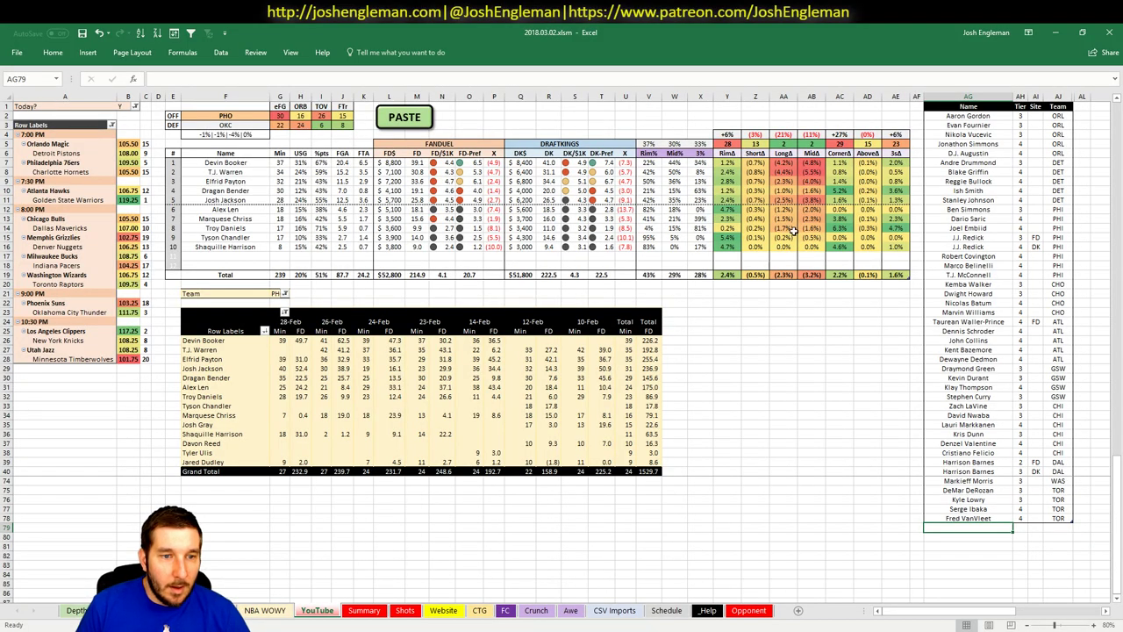
type("Devin")
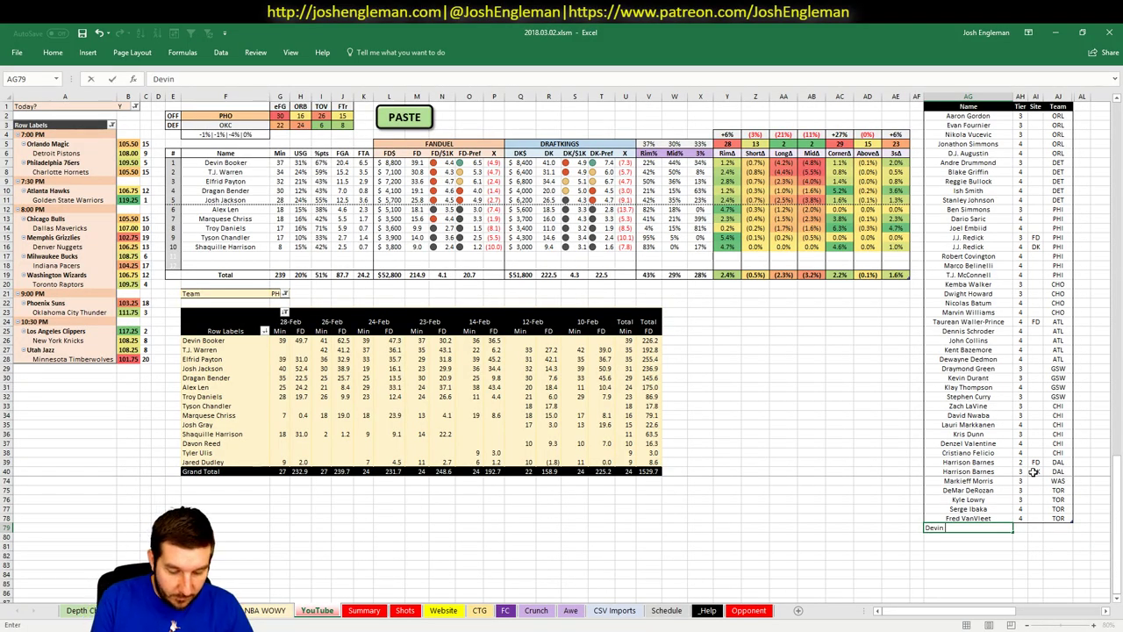
type(" Booker")
key("Return")
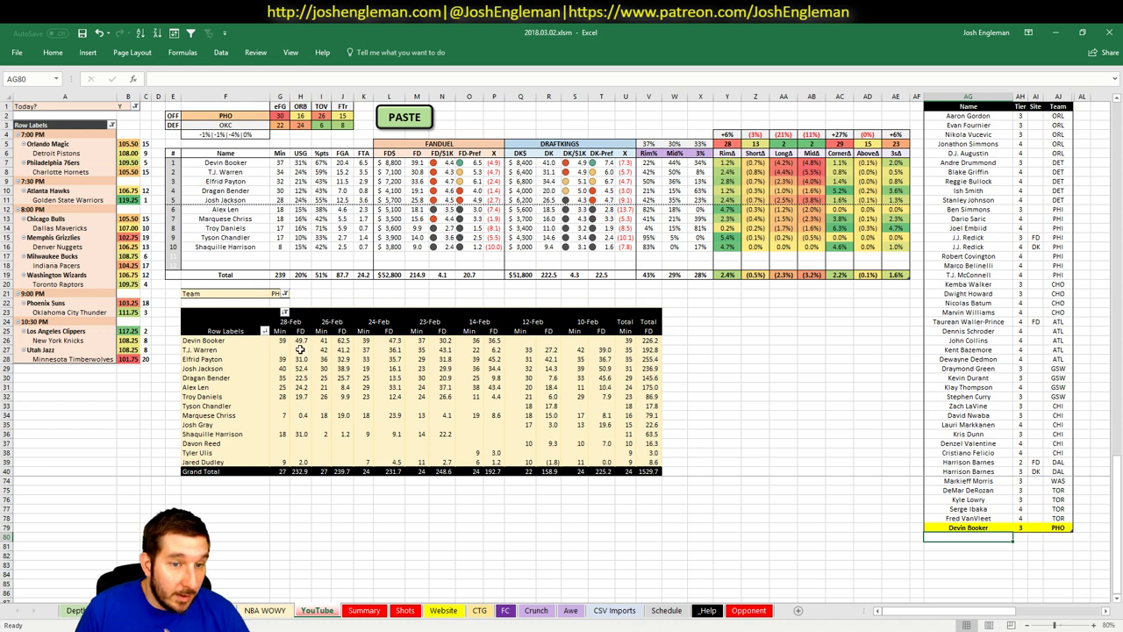
- Add T.J. Warren as a tier 4 player below Devin Booker in the player list
left_click(485, 372)
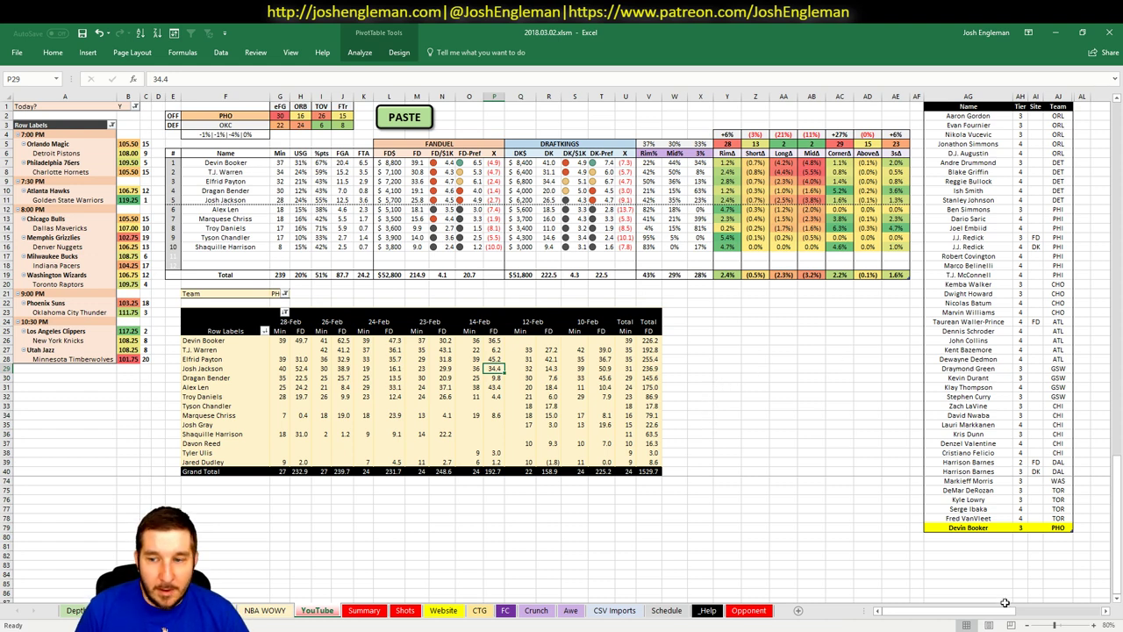
left_click(986, 538)
type("T.")
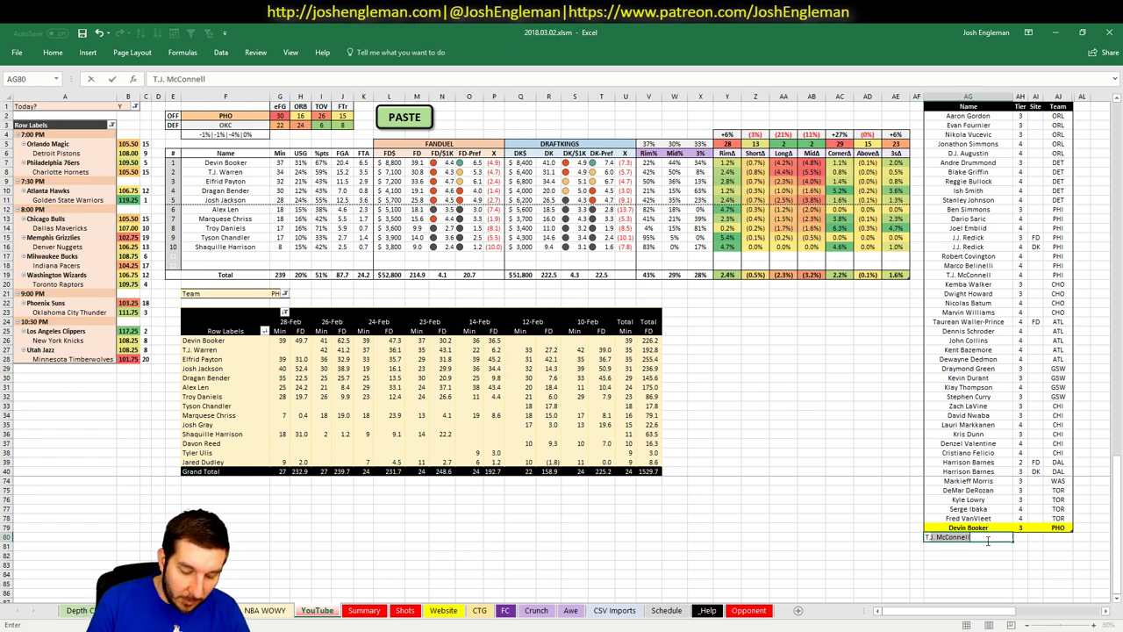
type("J. Warren")
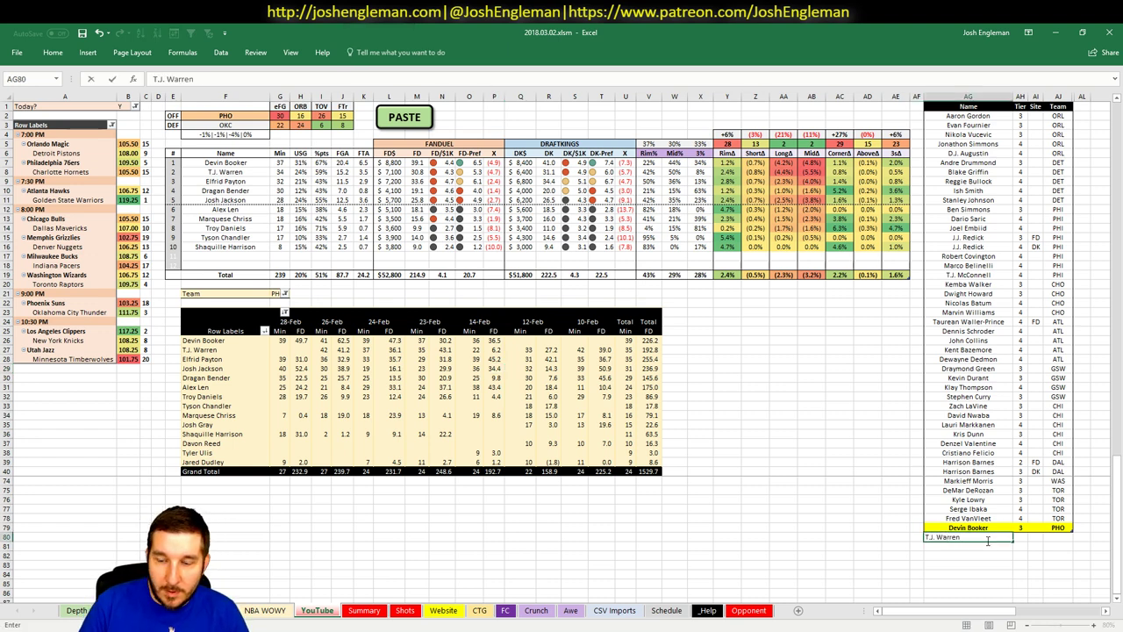
key("Return")
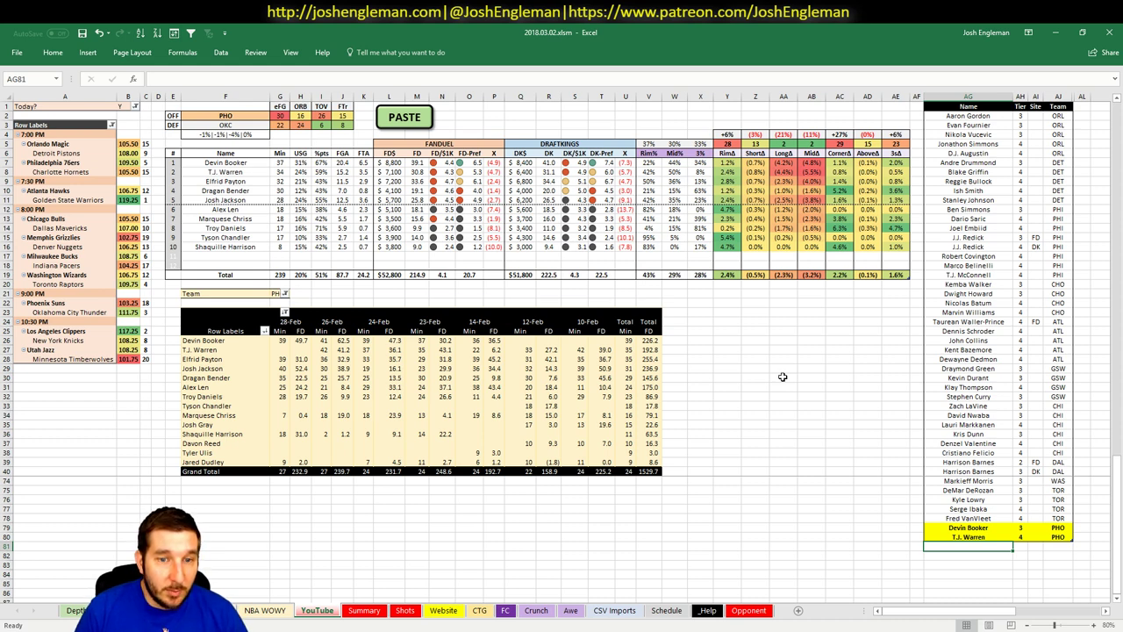
- Add Elfrid Payton as a tier 3 player below T.J. Warren in the player list
type("E")
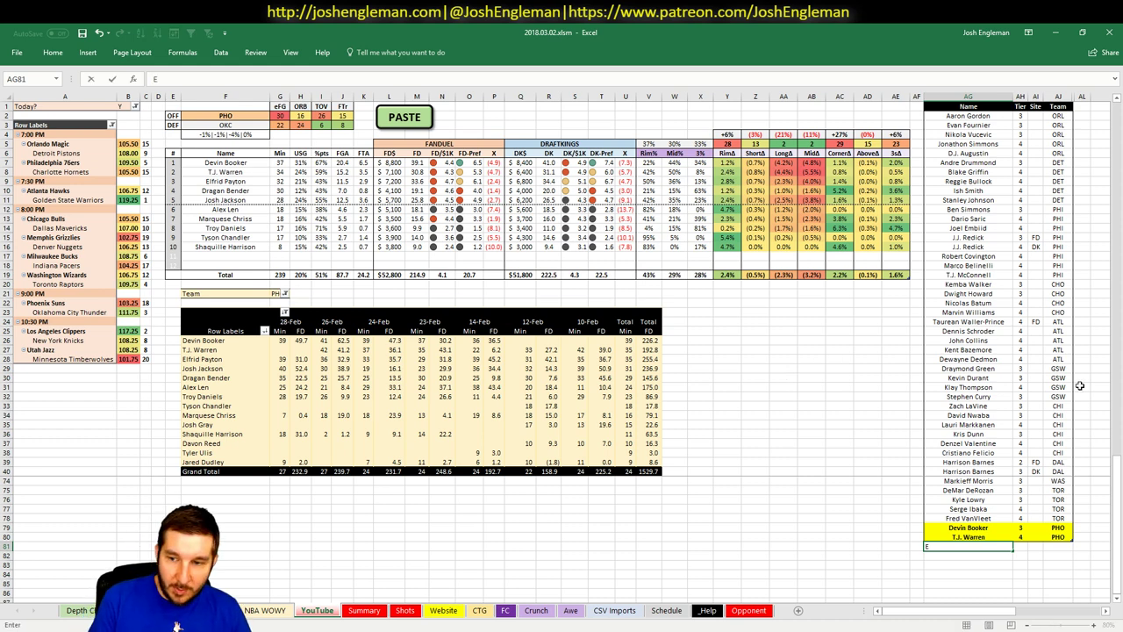
type("lfrid Payton")
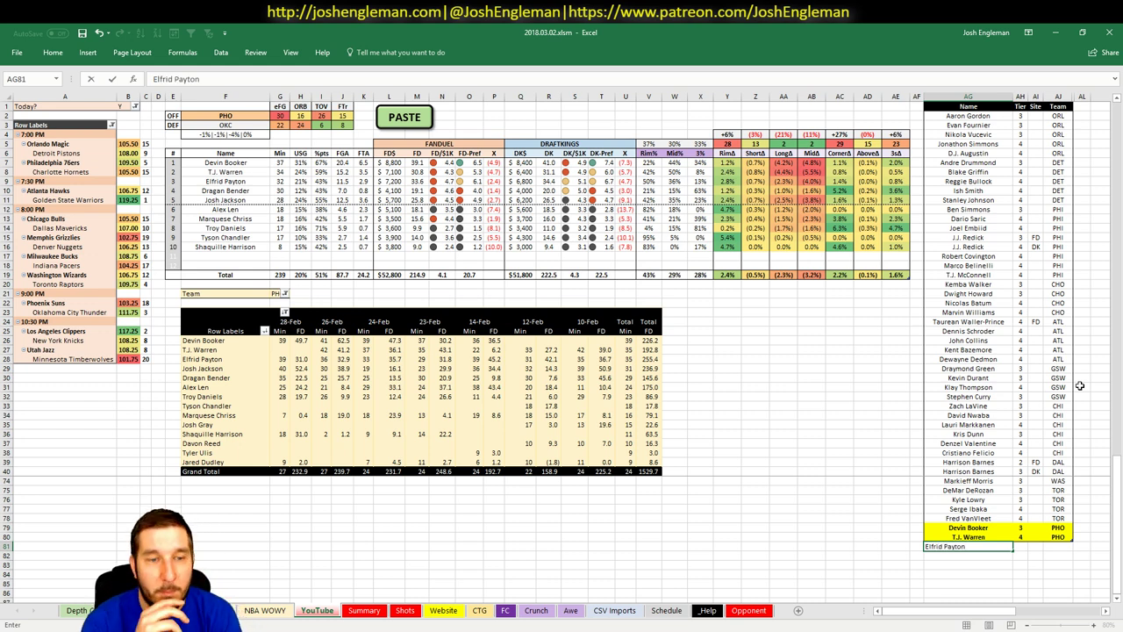
key("Tab")
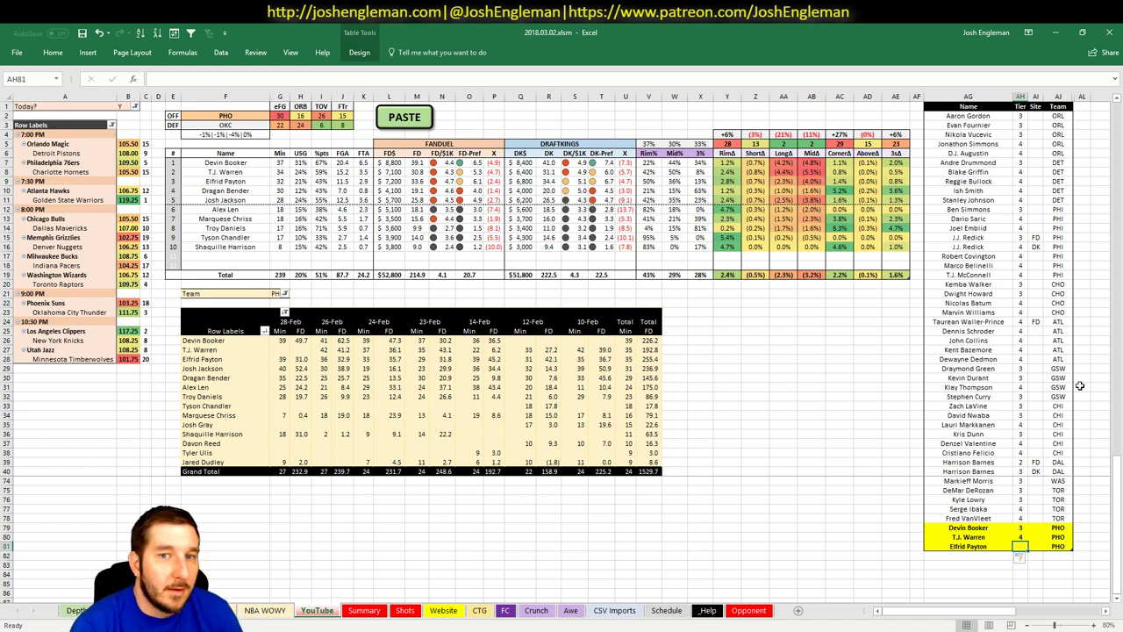
left_click(997, 555)
left_click(1024, 547)
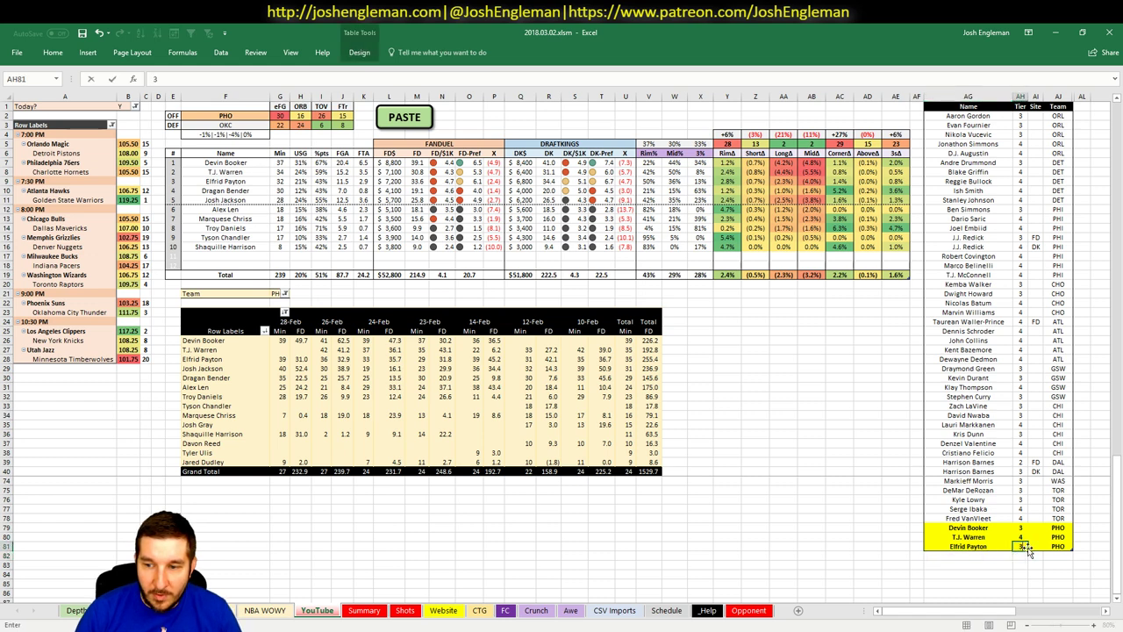
left_click(884, 527)
- Add Dragan Bender as a tier 3 player below Elfrid Payton in the player list
scroll(885, 526, "down", 1)
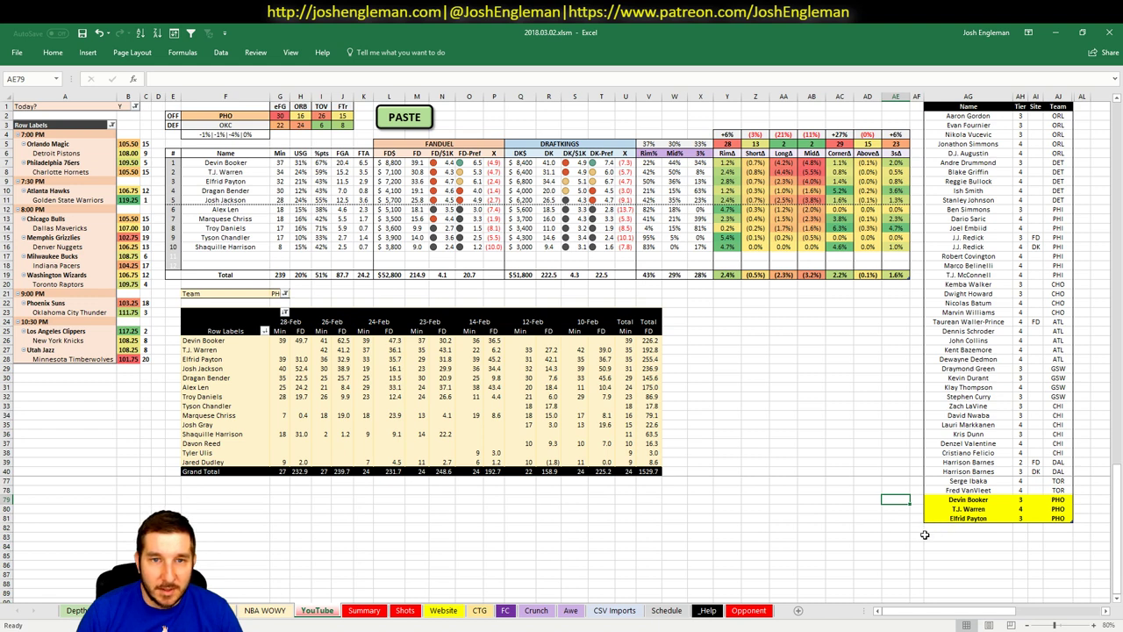
left_click(983, 525)
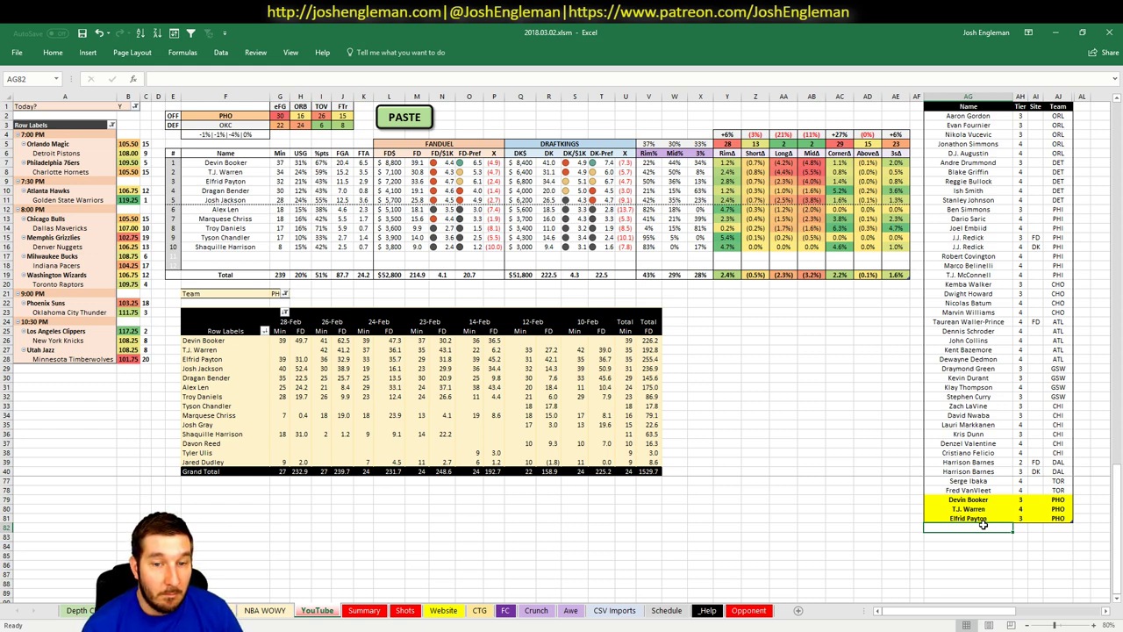
type("Drage")
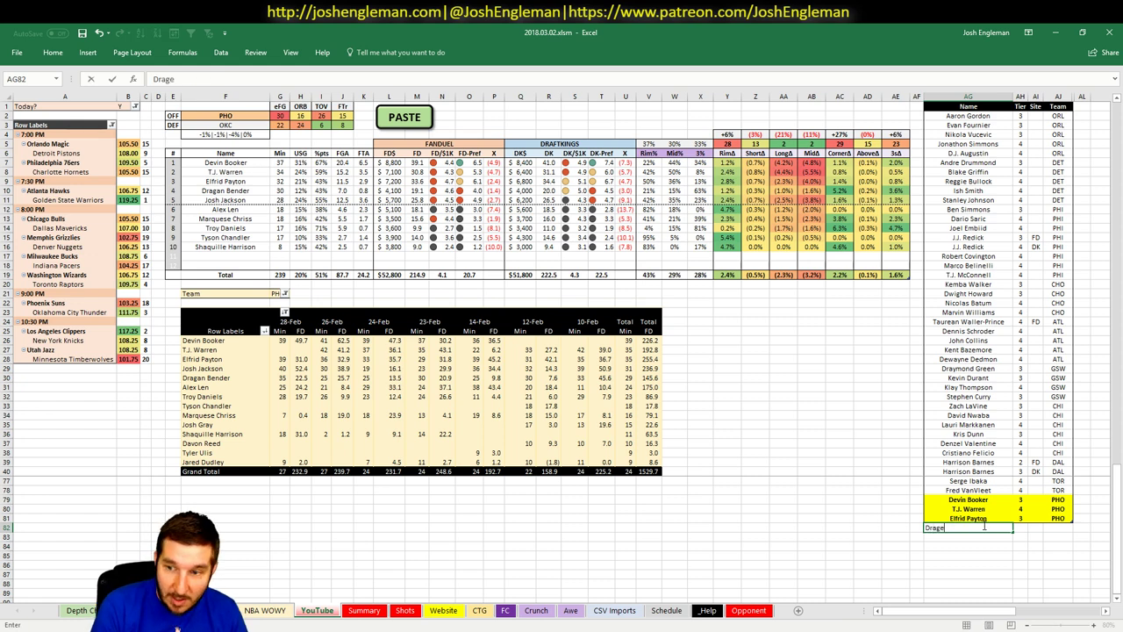
type("n Bender")
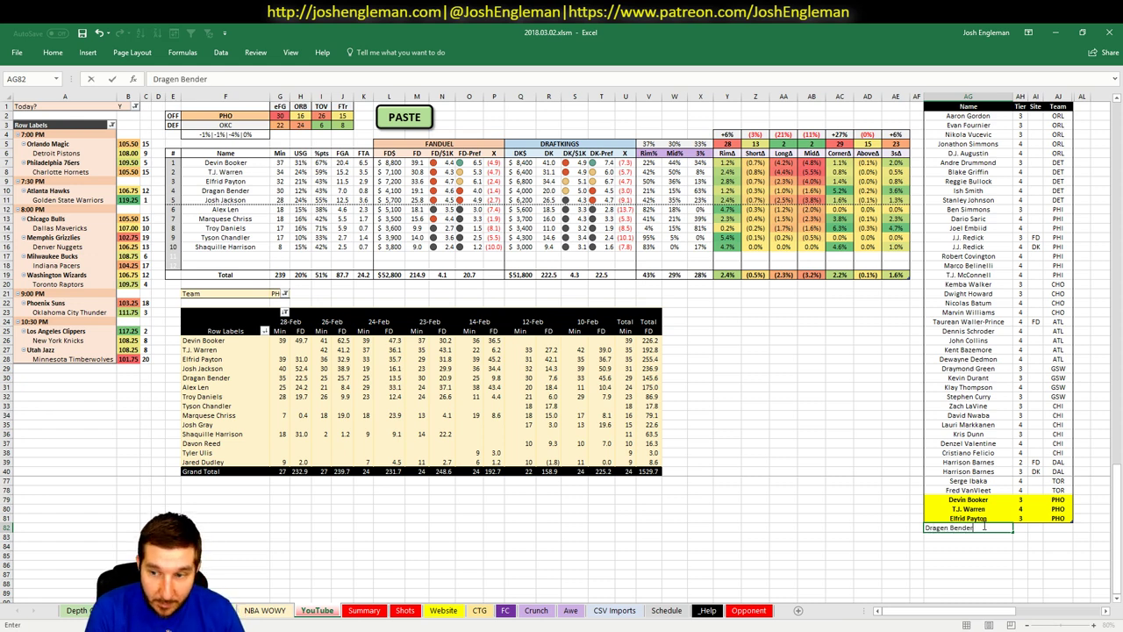
key("Tab")
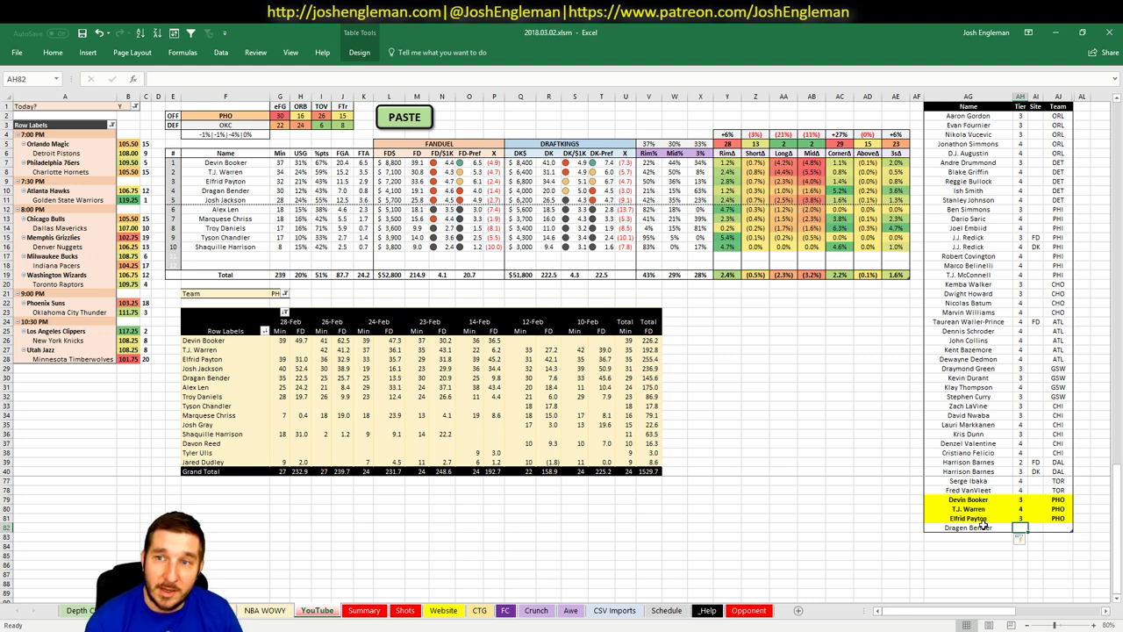
left_click(983, 525)
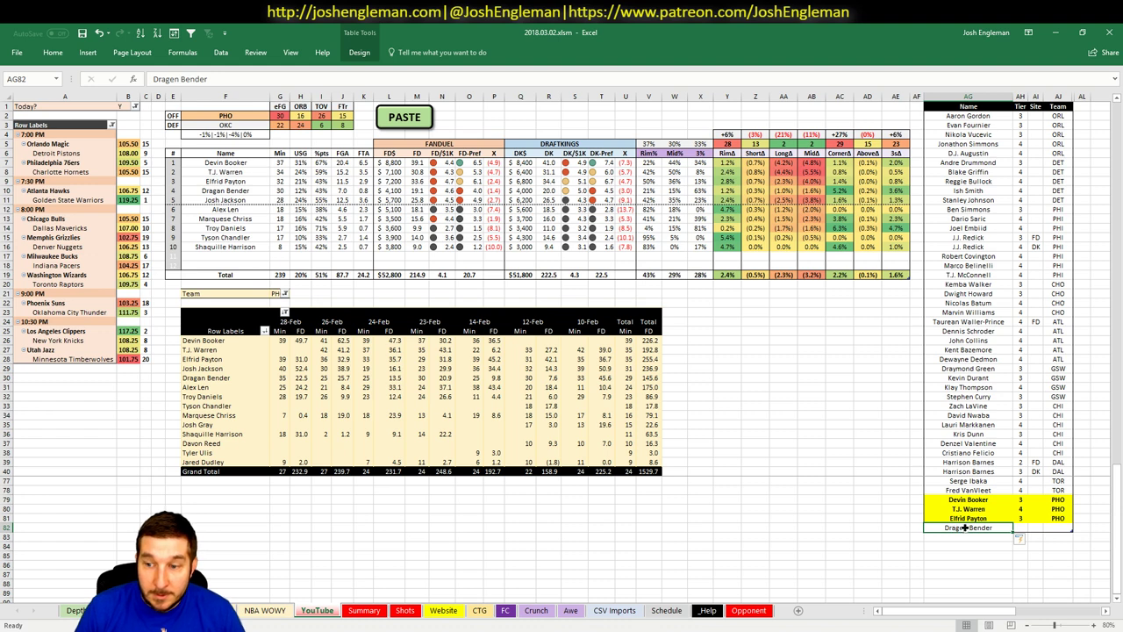
double_click(965, 527)
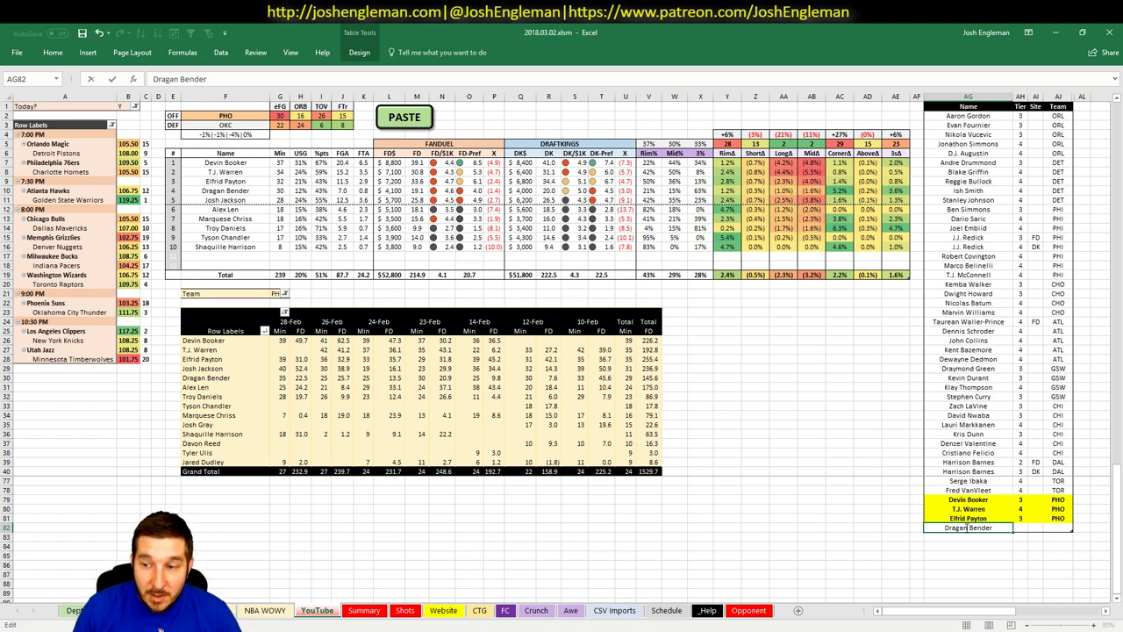
key("Tab")
type("3")
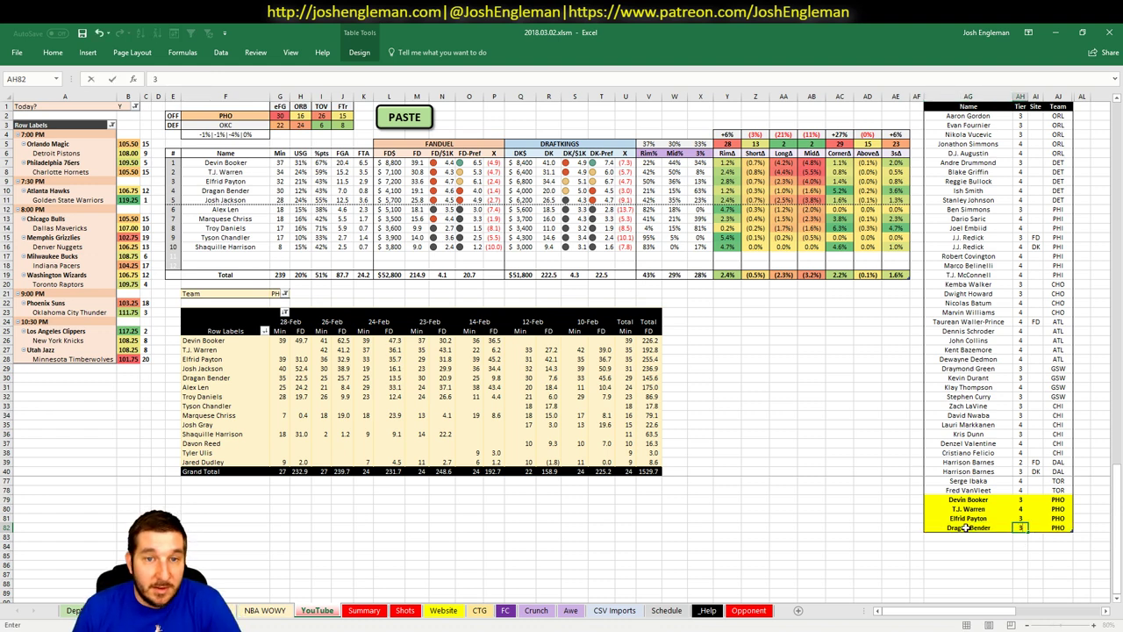
key("Return")
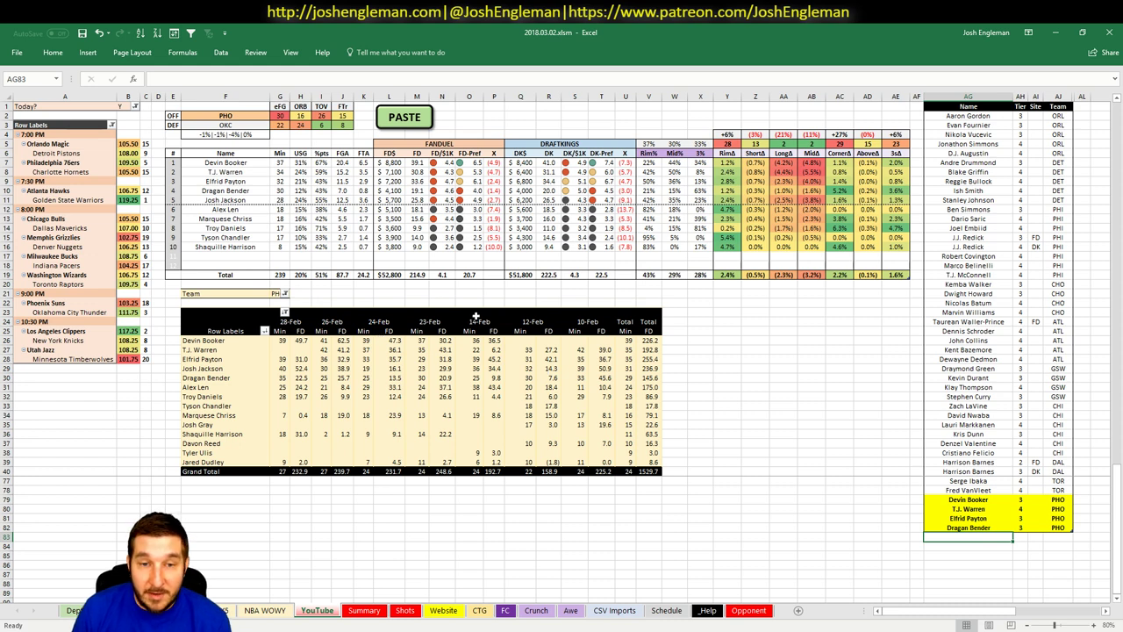
- Add Josh Jackson as a tier 3 player below Dragan Bender in the player list
left_click(239, 193)
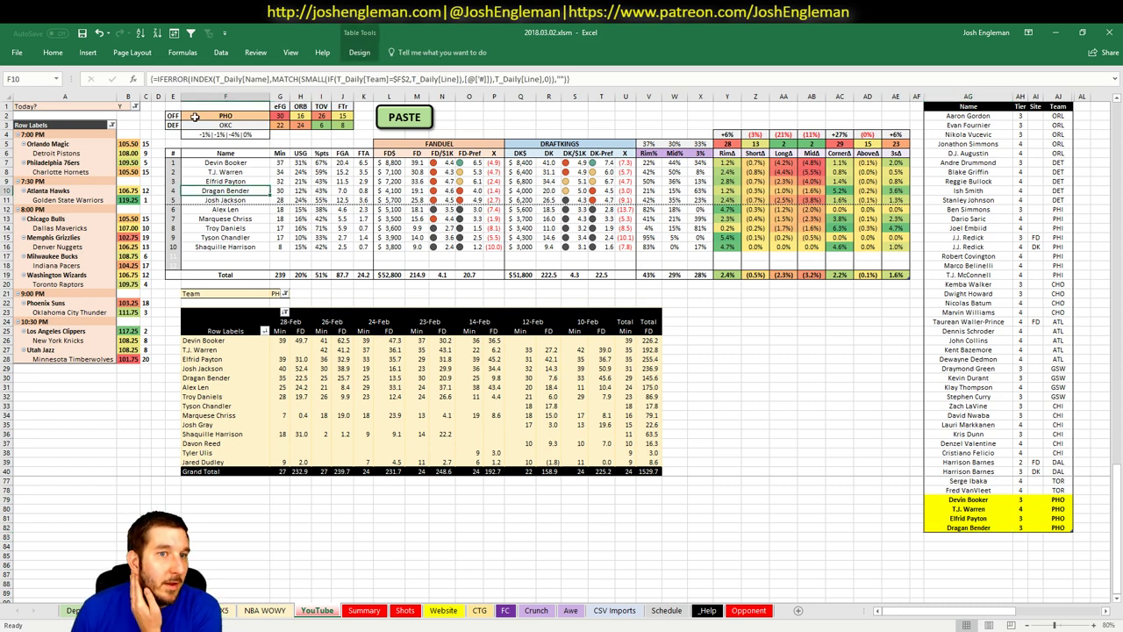
left_click(249, 117)
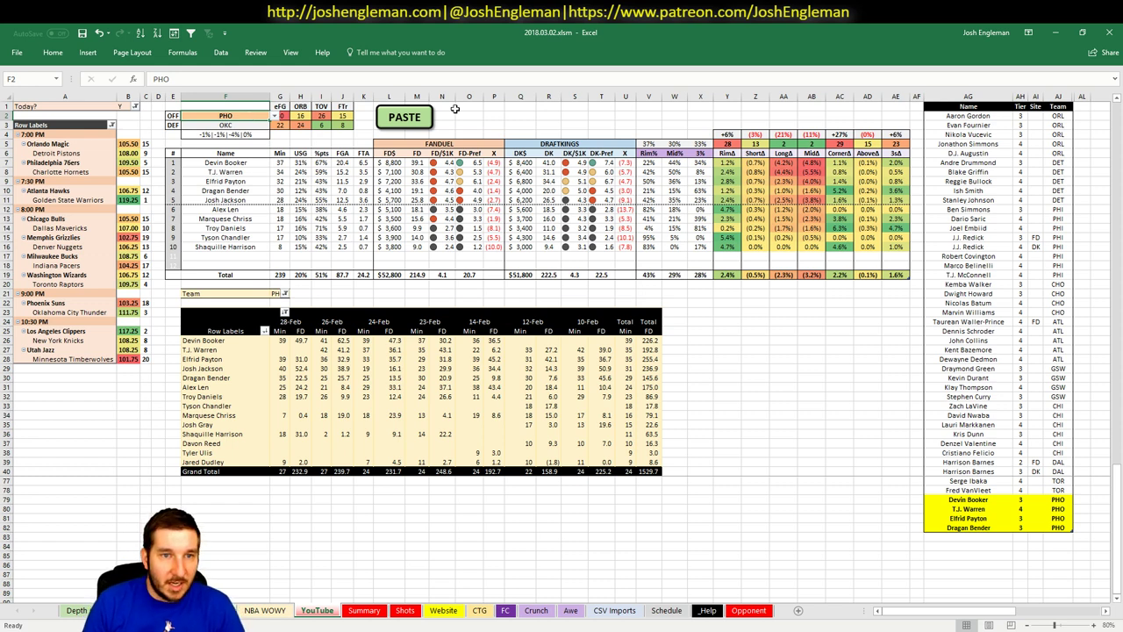
left_click(946, 537)
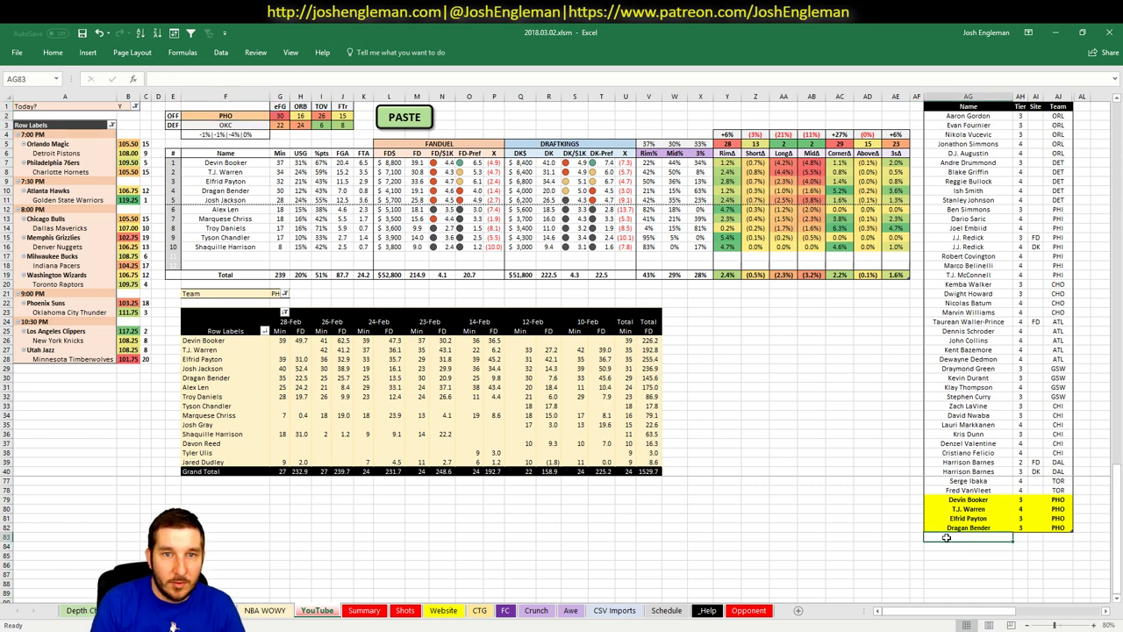
type("Josh J")
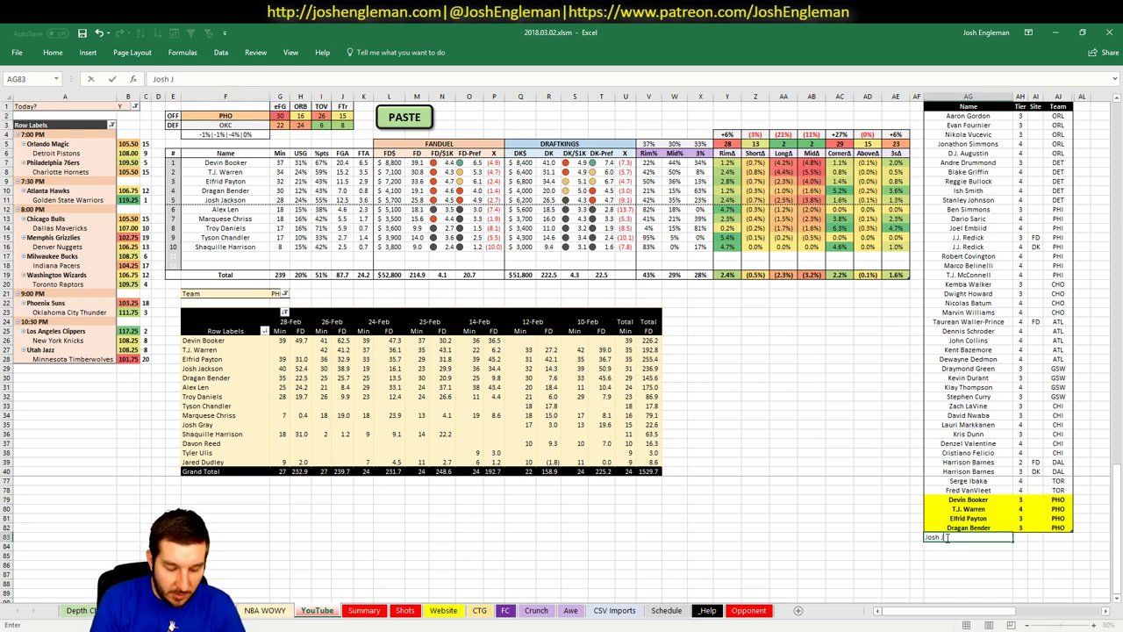
type("ackson")
key("Tab")
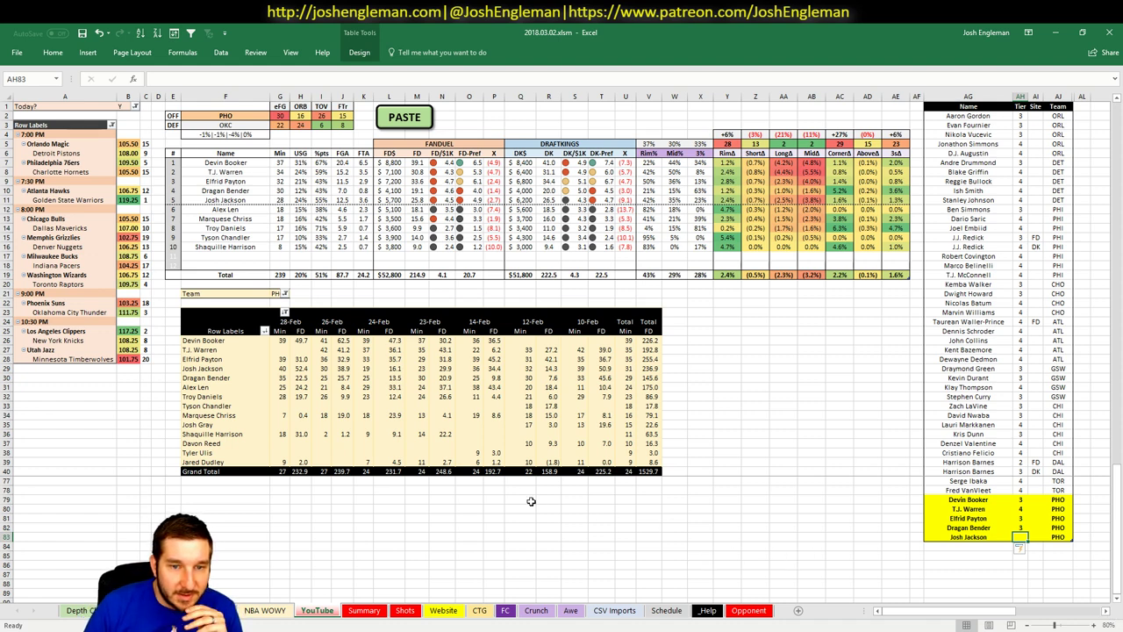
left_click(301, 369)
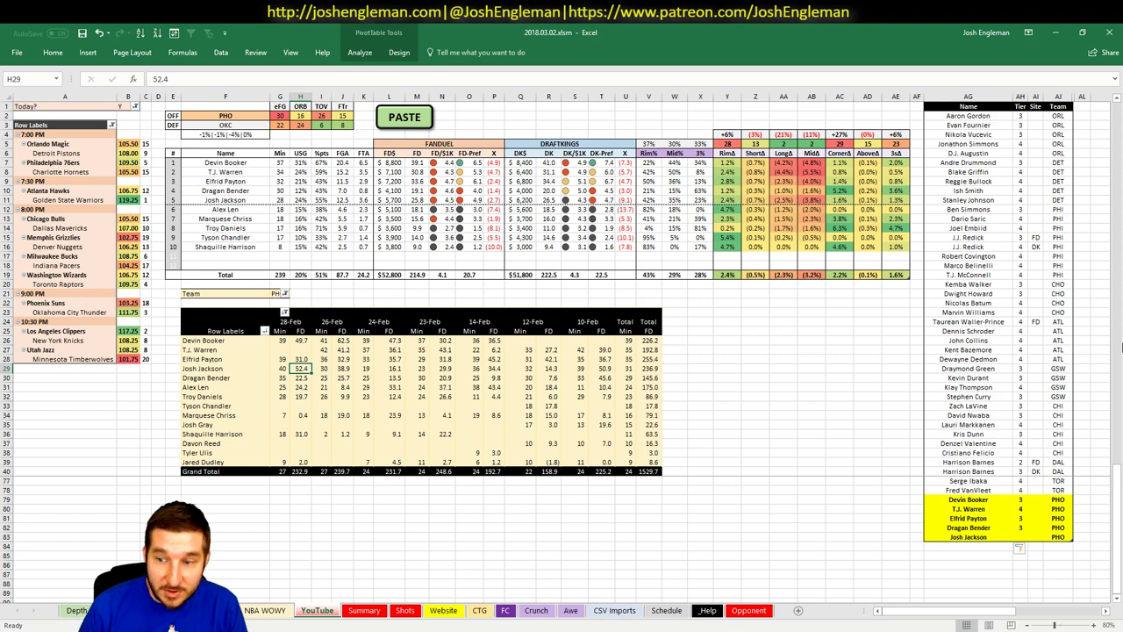
left_click(1019, 536)
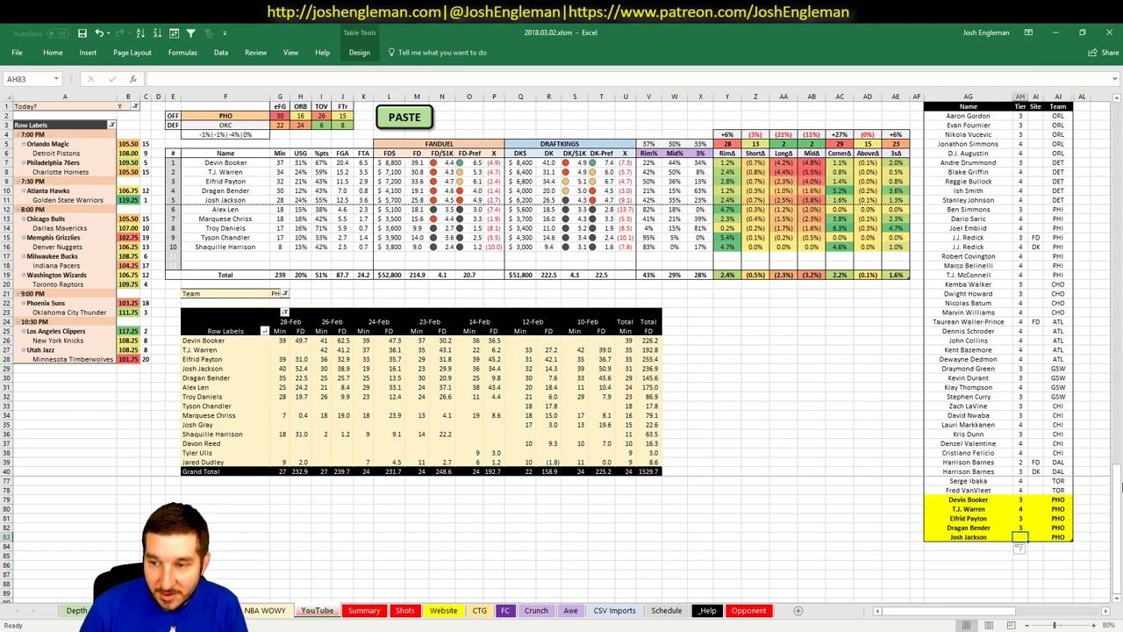
type("3")
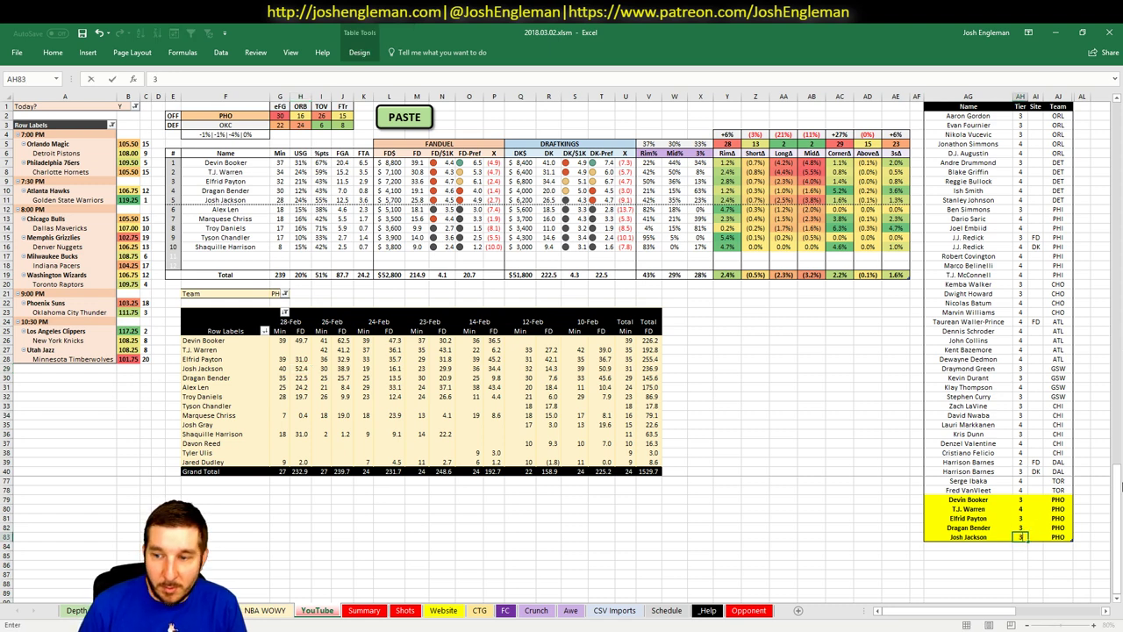
- Set the offensive team of the matchup table to OKC
left_click(212, 116)
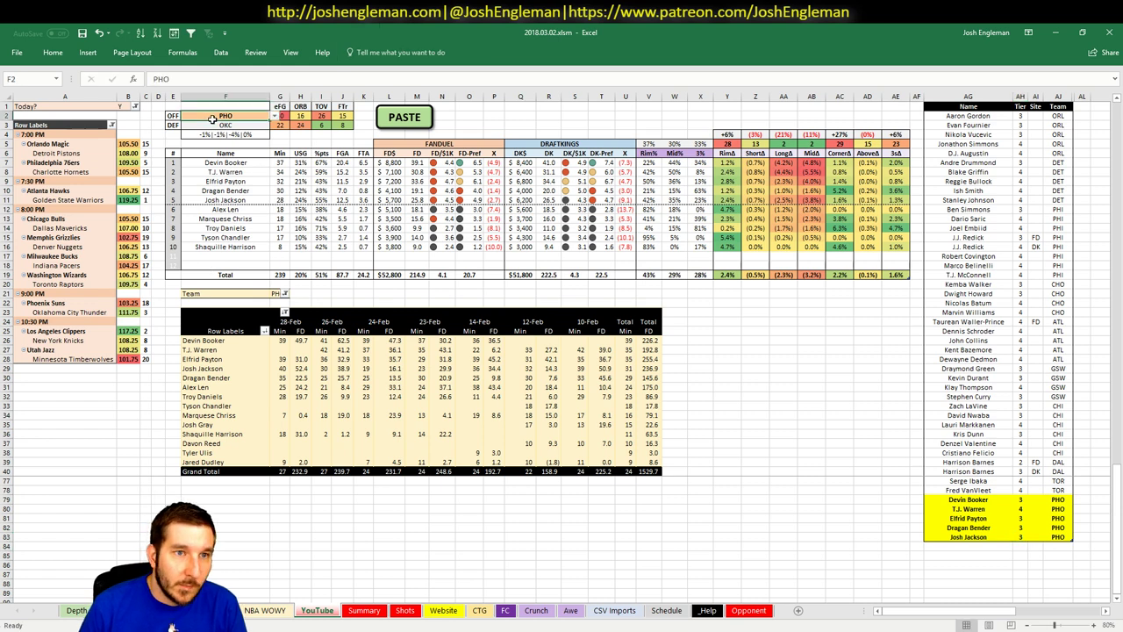
type("OKC")
key("Return")
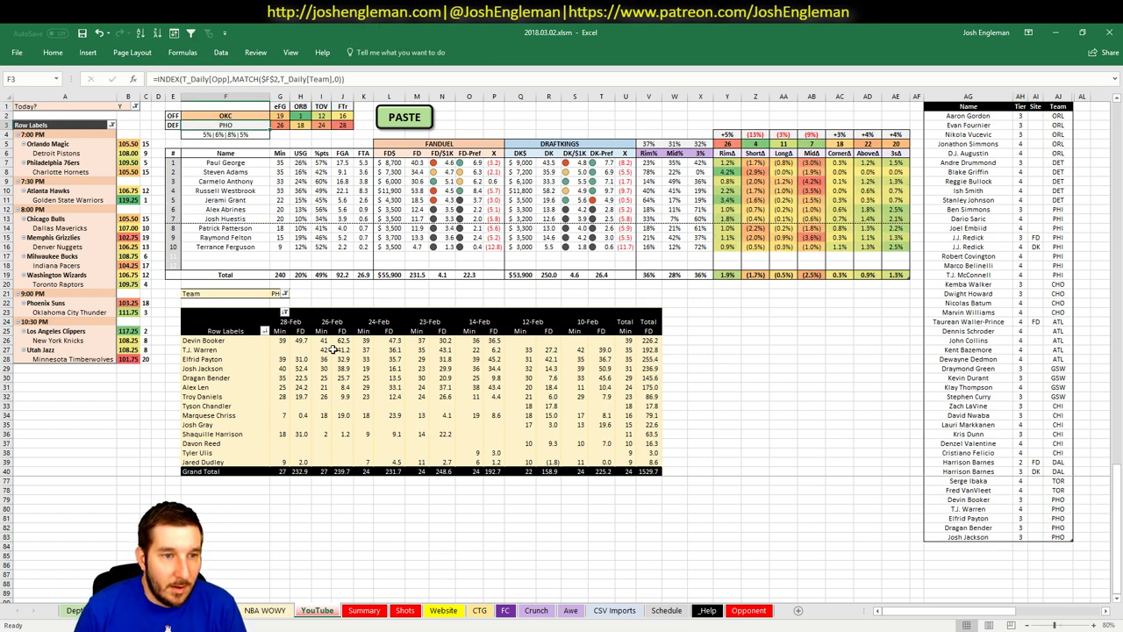
- Check the team matchup rankings on the Summary sheet and return to the YouTube sheet
left_click(363, 610)
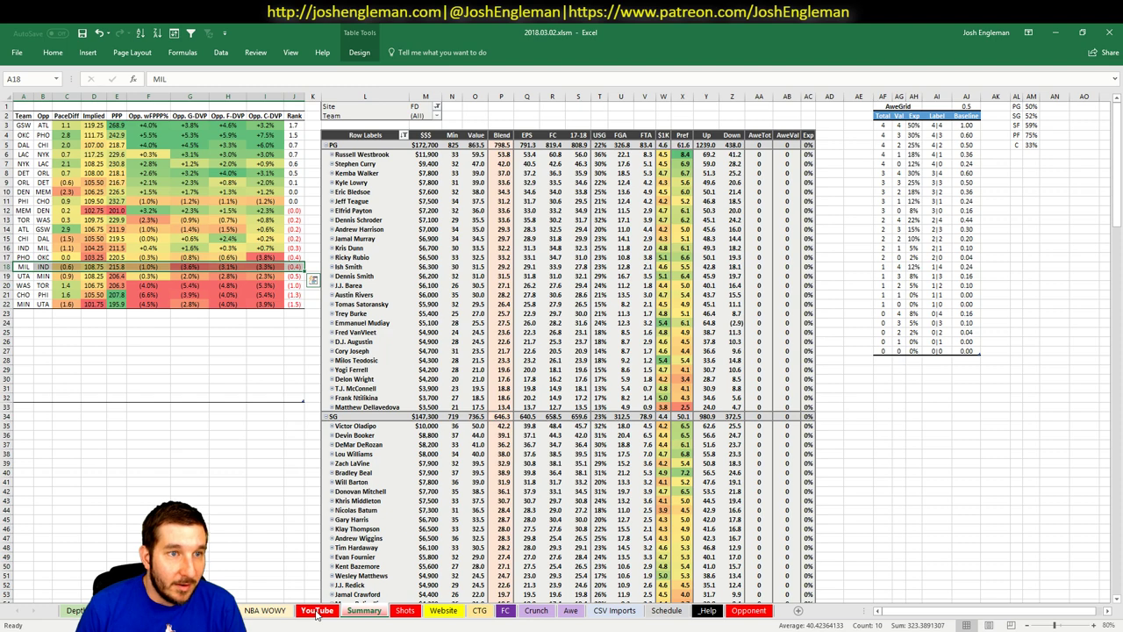
left_click(316, 611)
left_click(364, 610)
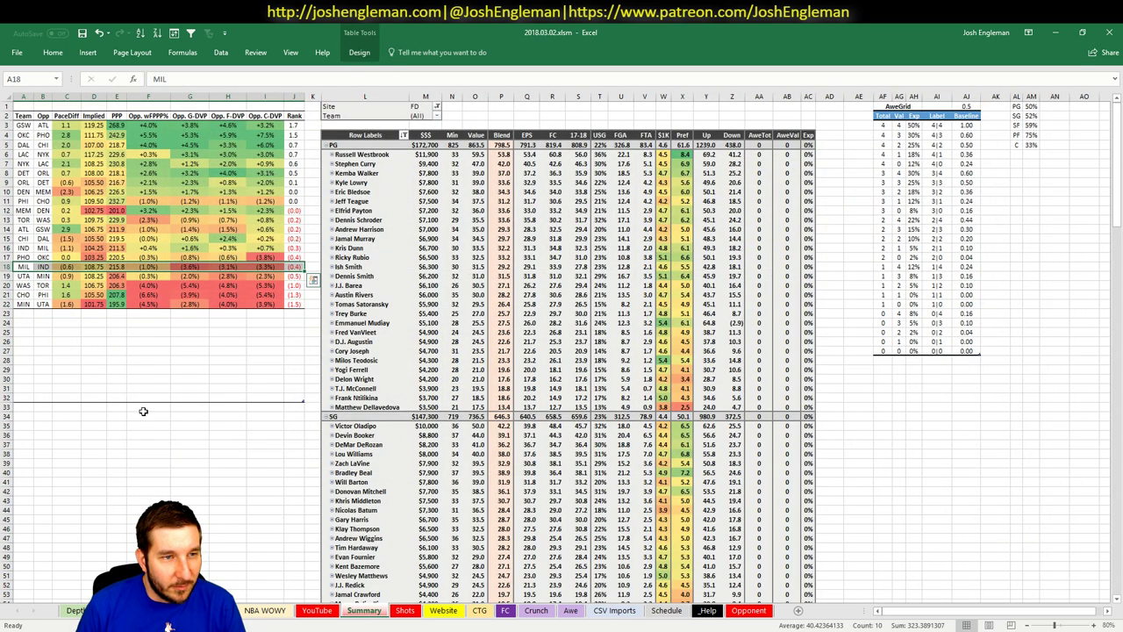
left_click(317, 610)
- Filter the recent game log pivot table to team OKC
left_click(944, 543)
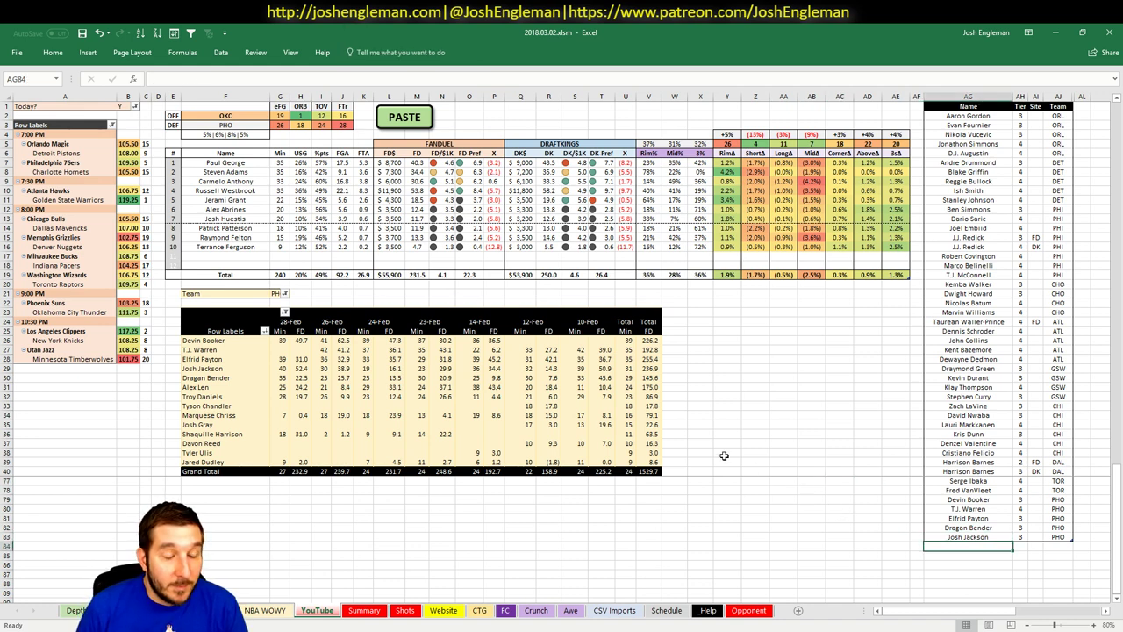
left_click(276, 293)
type("OKC")
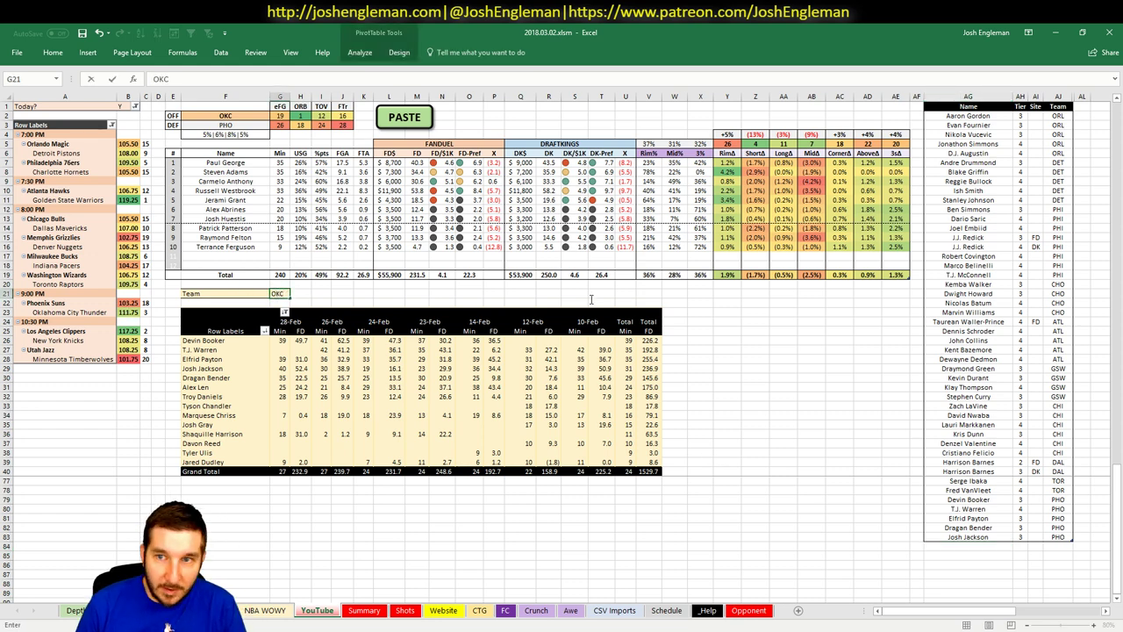
key("Return")
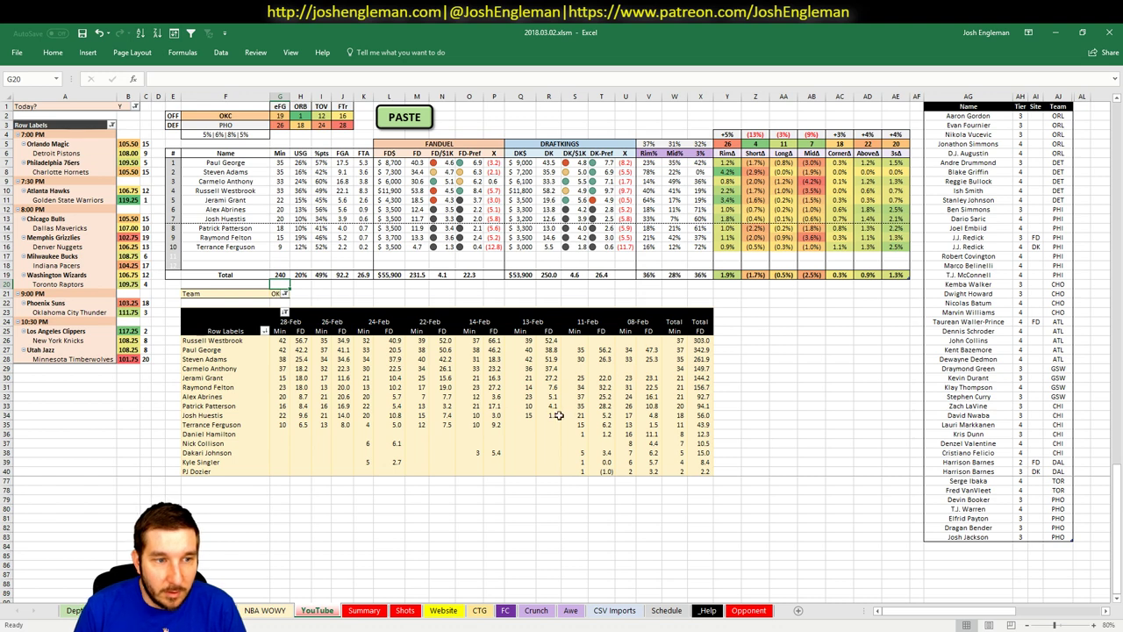
- Add Paul George as a tier 3 player below Josh Jackson in the player list
left_click(967, 544)
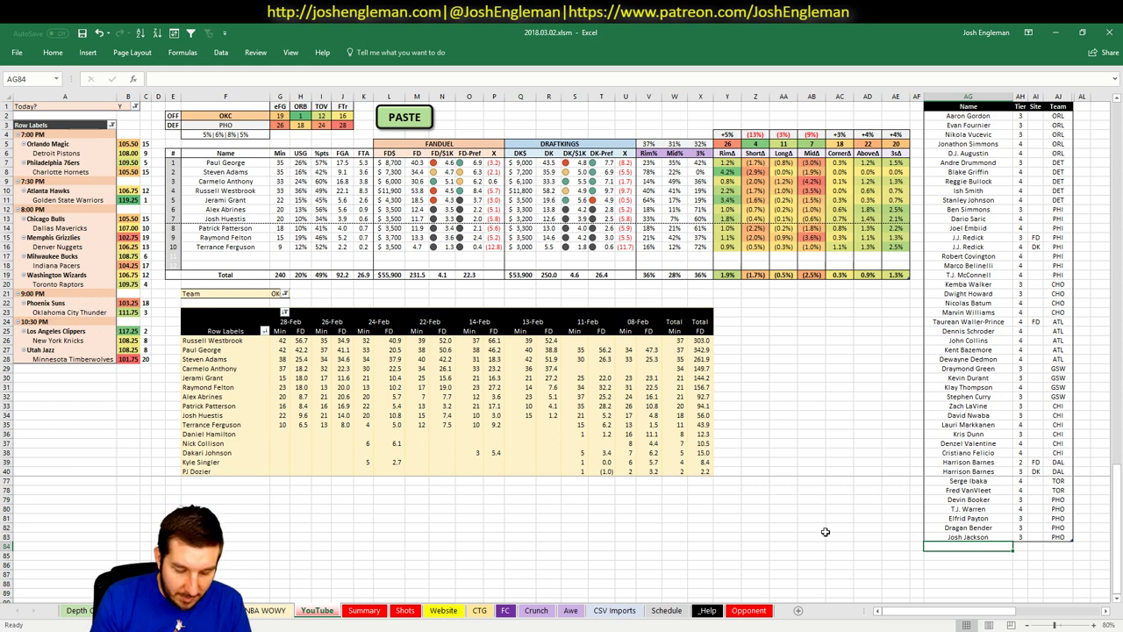
type("Paul George")
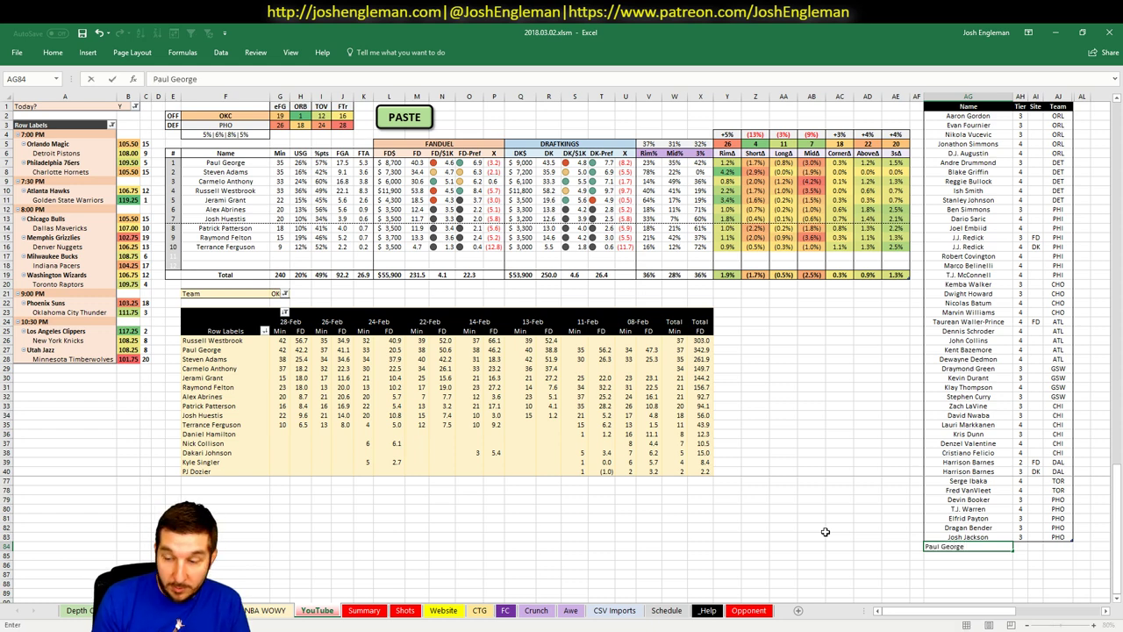
key("Tab")
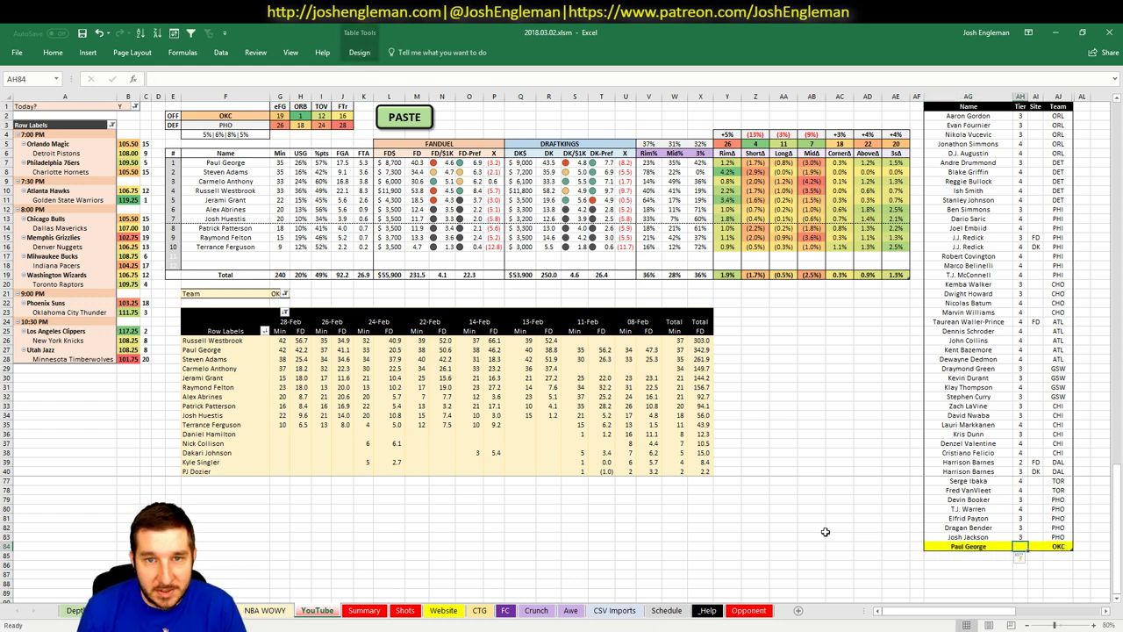
type("3")
key("Return")
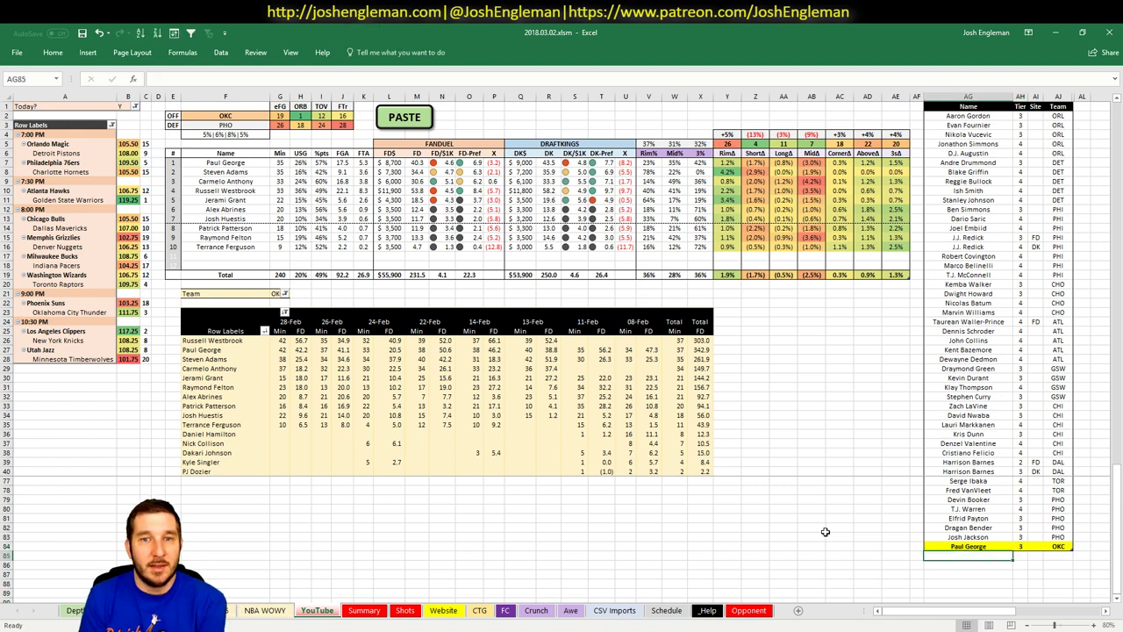
key("Right")
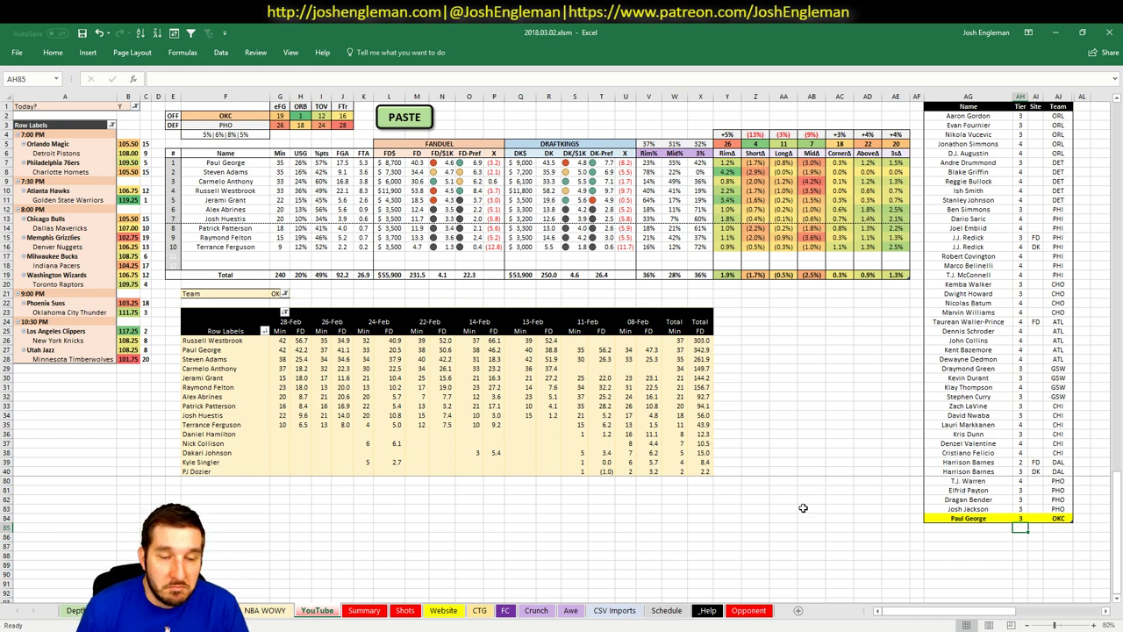
key("alt+Tab")
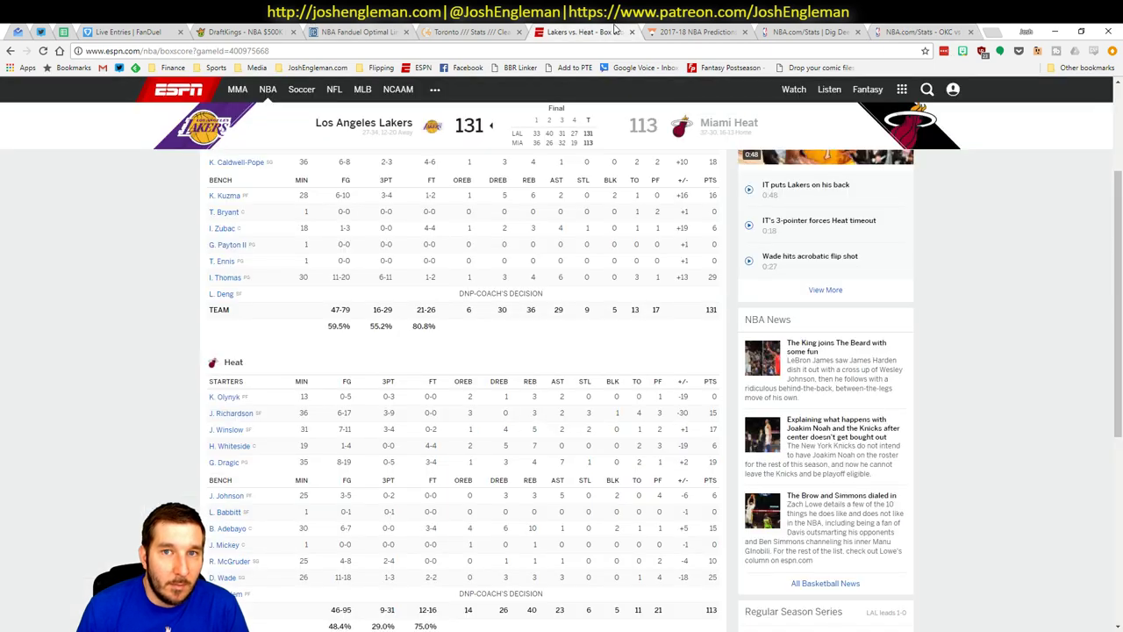
left_click(609, 32)
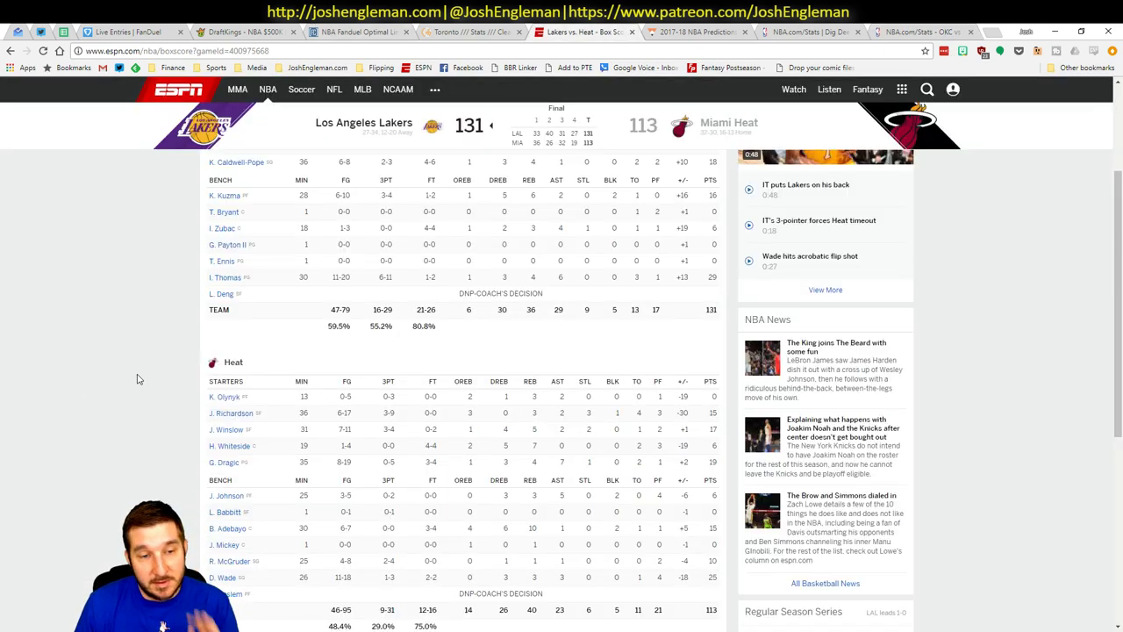
key("alt+Tab")
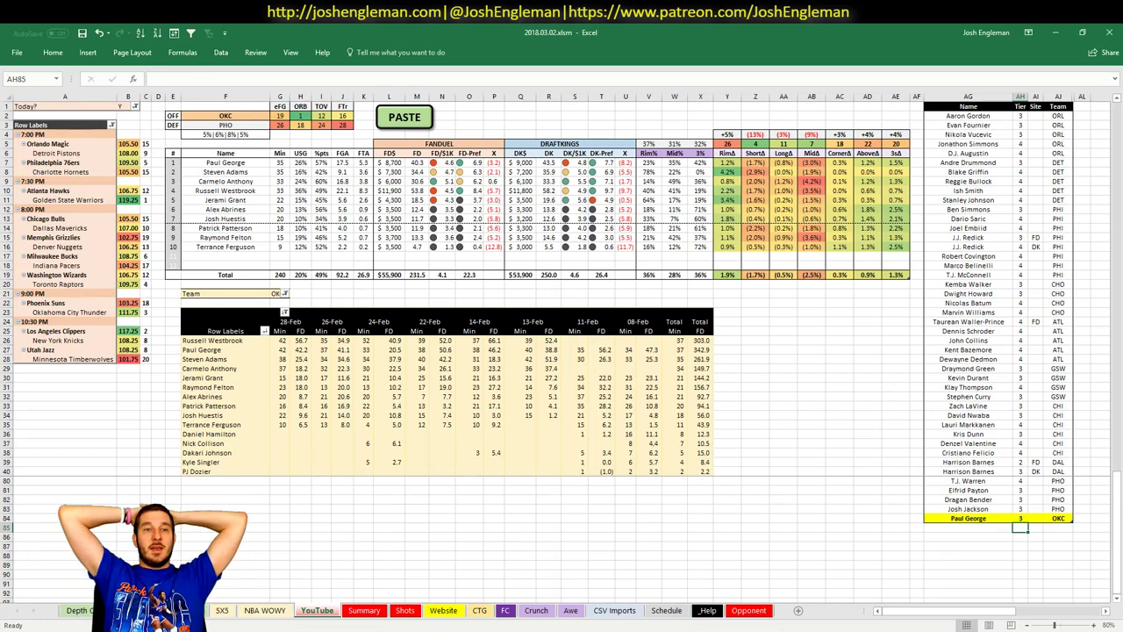
left_click(406, 507)
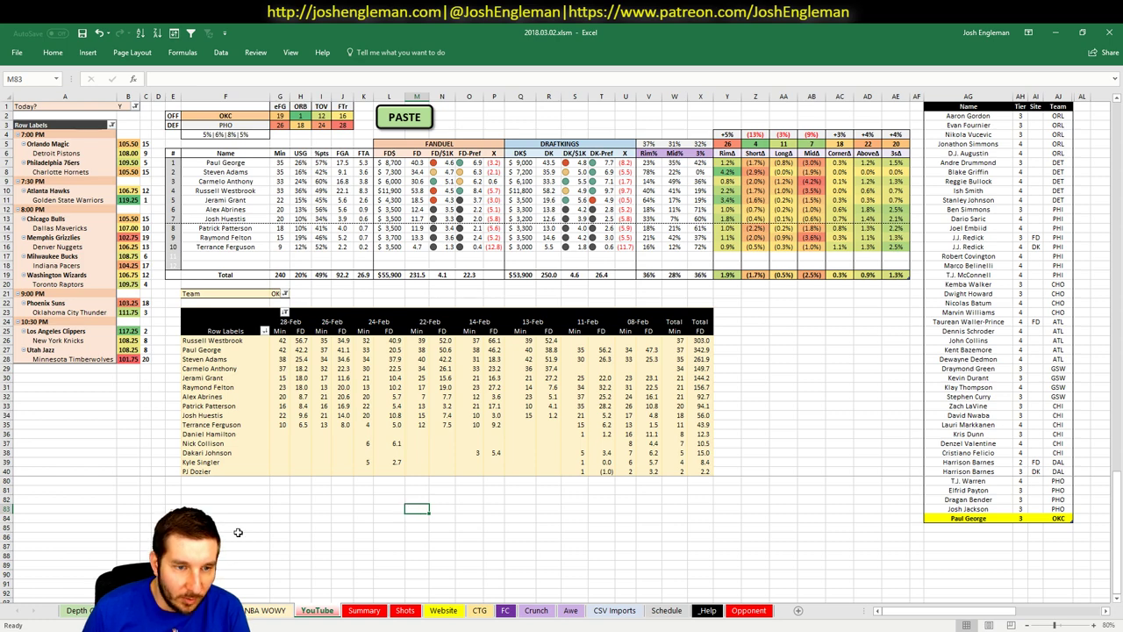
key("alt+Tab")
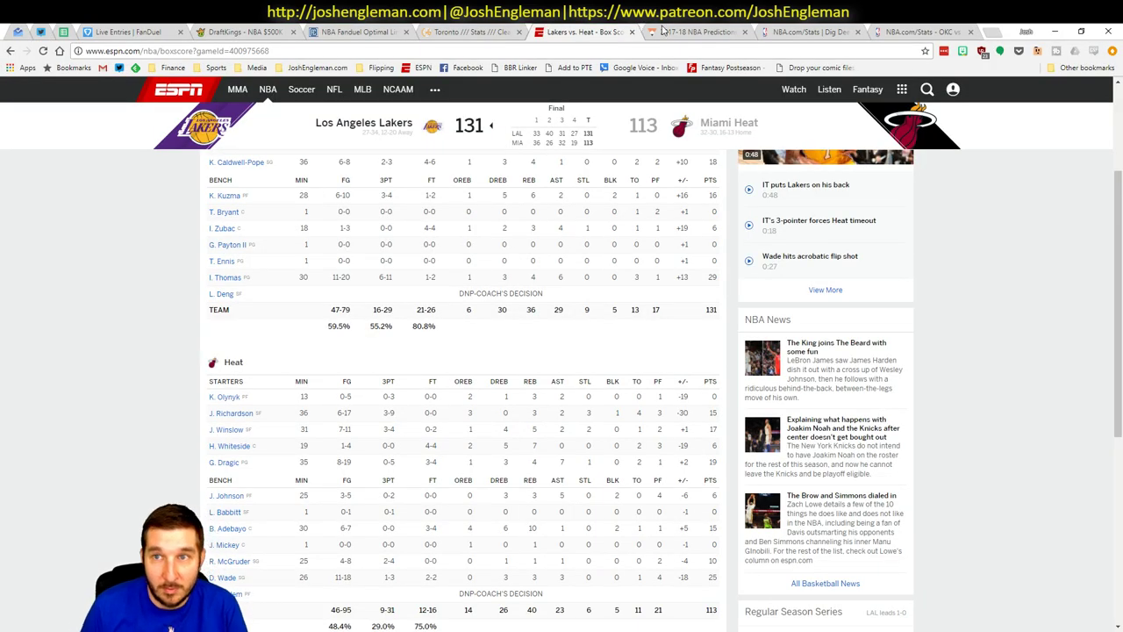
key("alt+Tab")
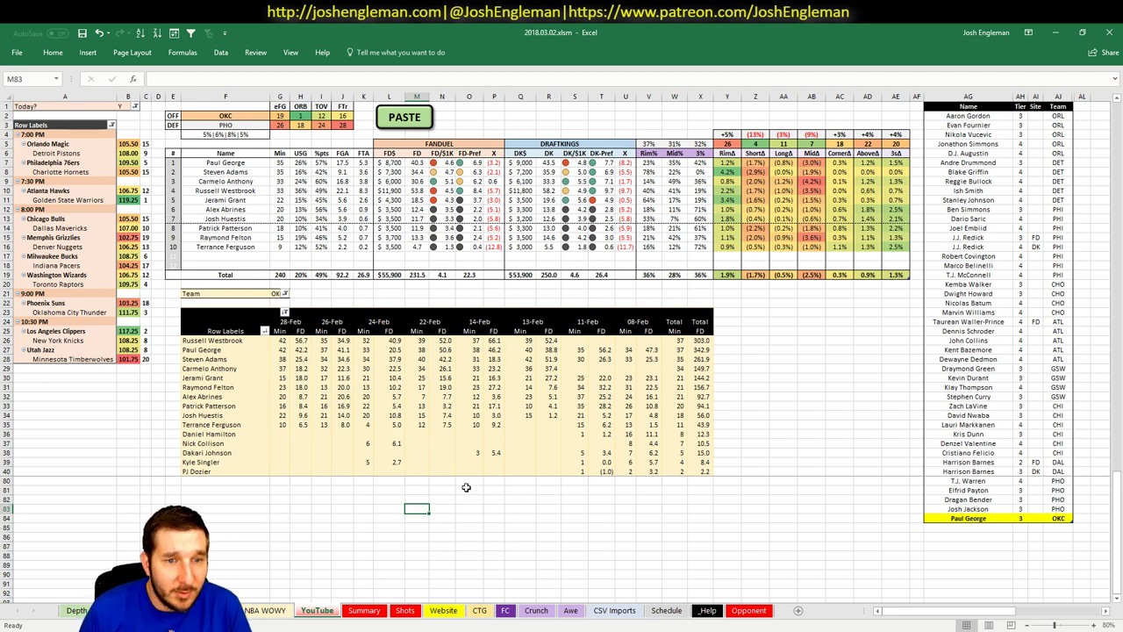
- Add Steven Adams as a tier 3 player below Paul George in the player list
left_click(417, 369)
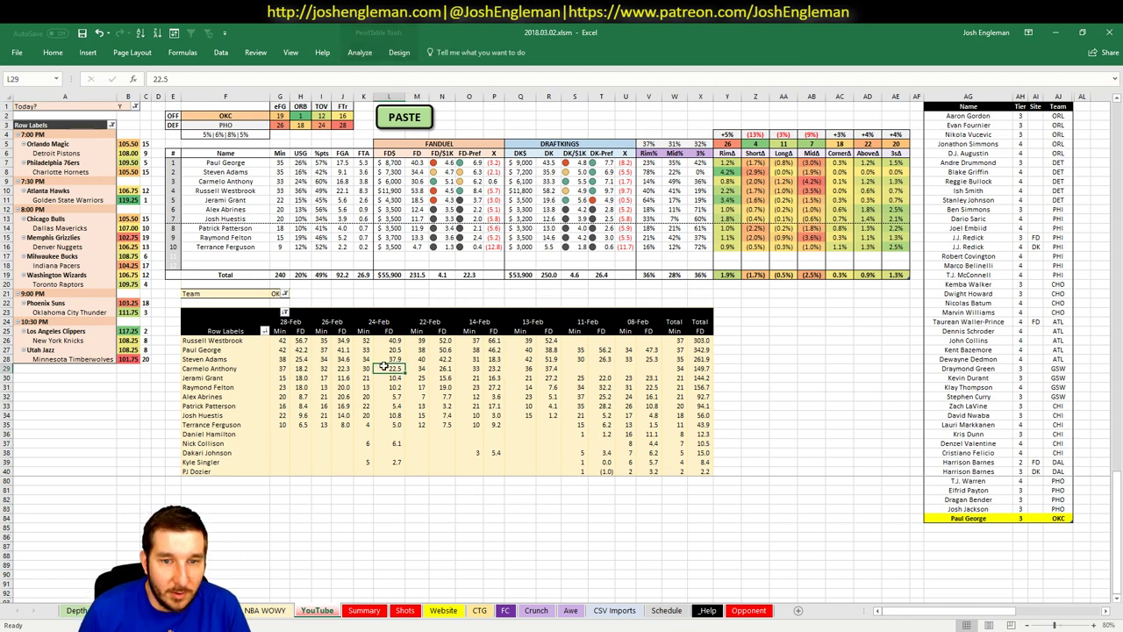
left_click(444, 369)
left_click(993, 530)
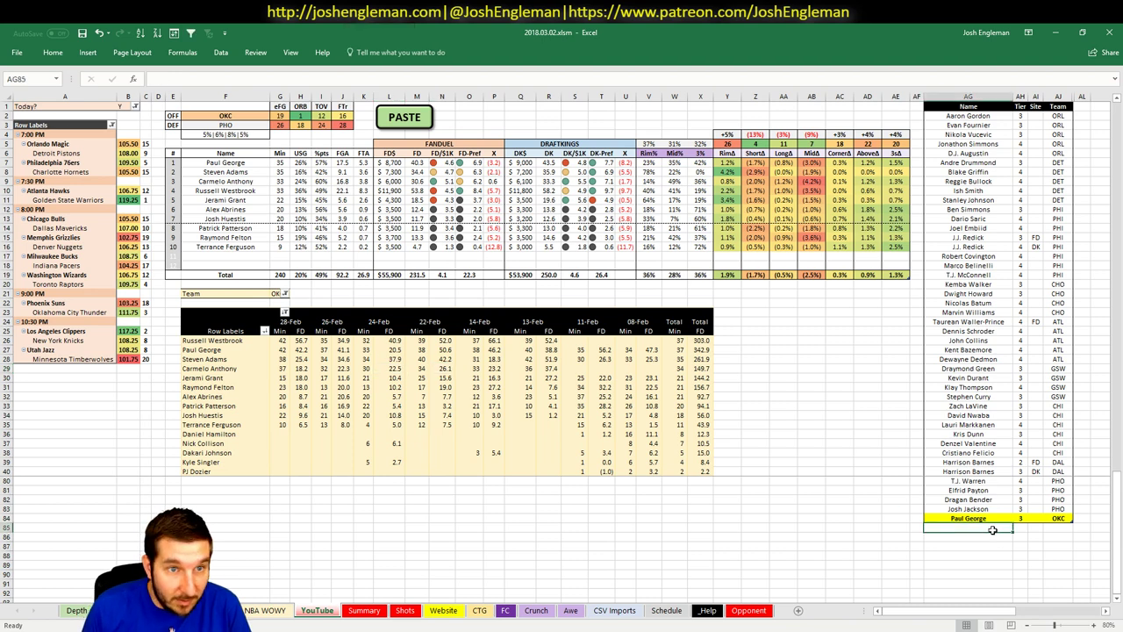
type("Steven")
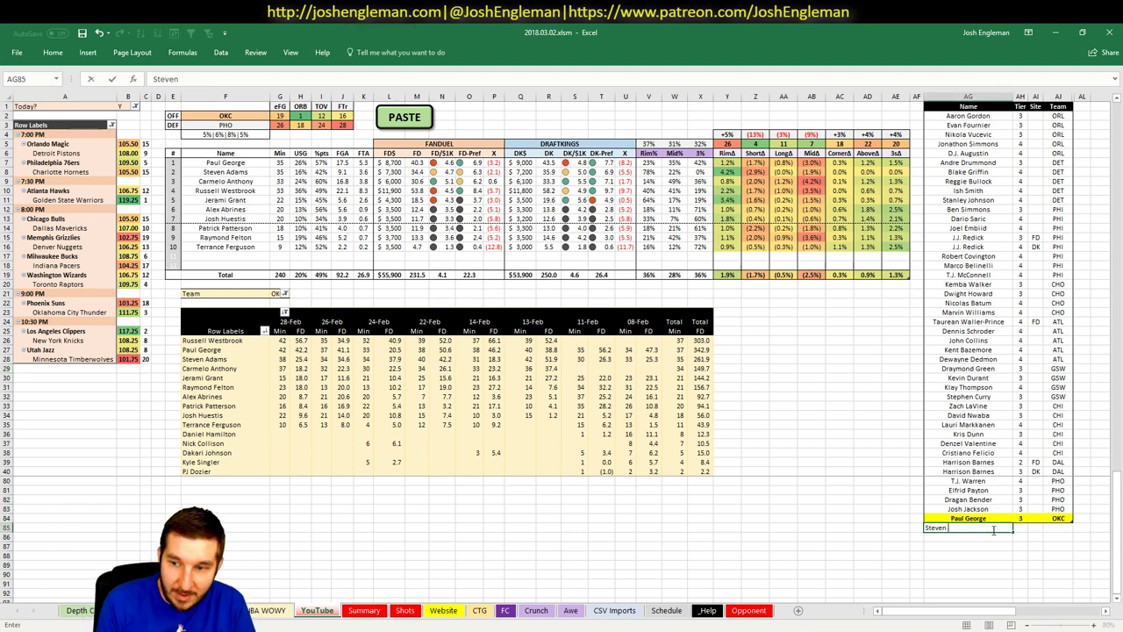
type(" Adams")
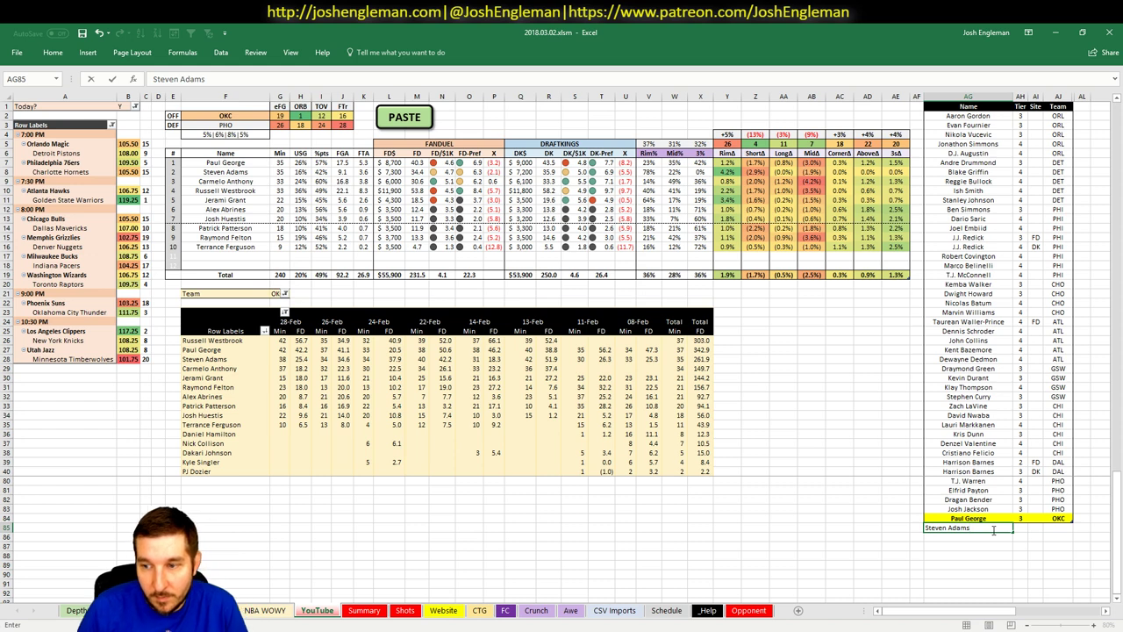
key("Return")
left_click(869, 490)
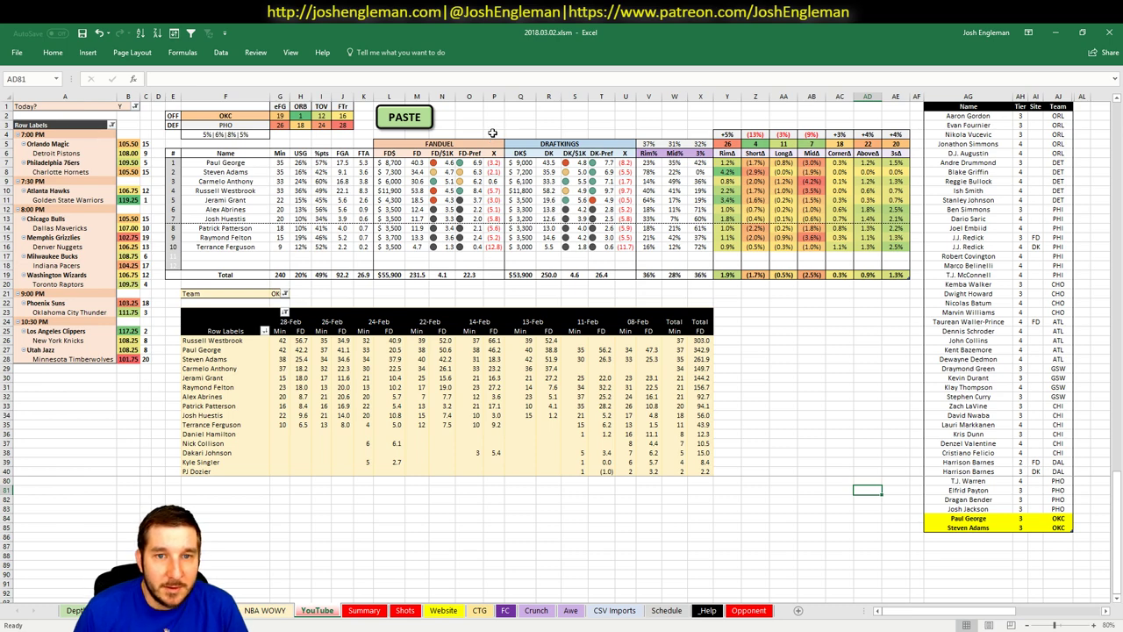
- Set Carmelo Anthony's BOOST to -7% on the player projections sheet and return to the YouTube sheet
left_click(264, 609)
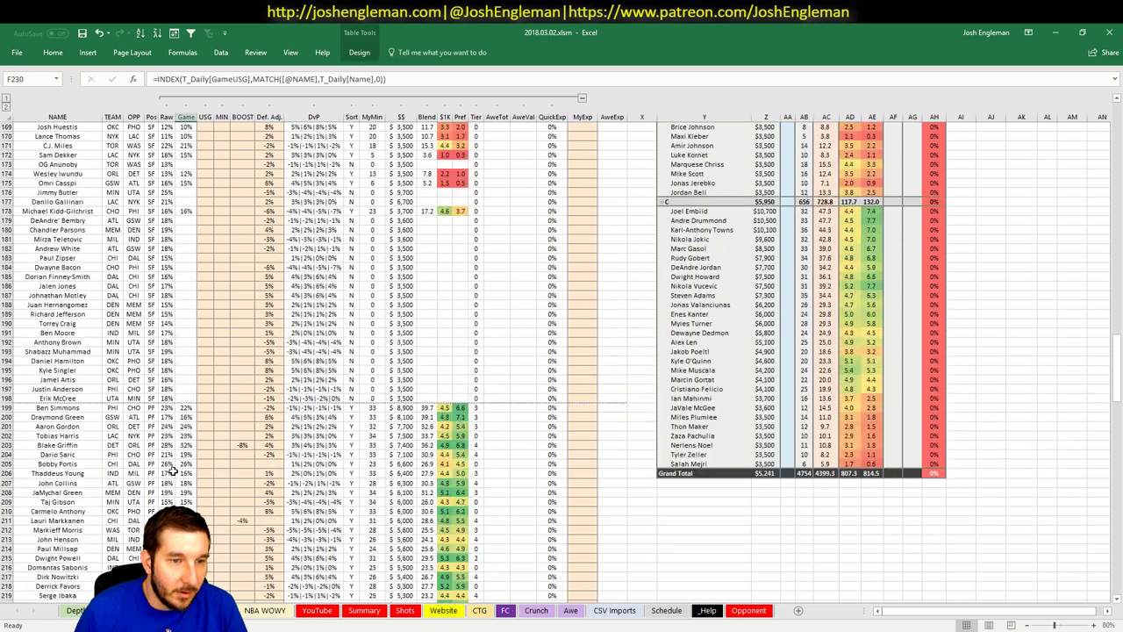
left_click(245, 314)
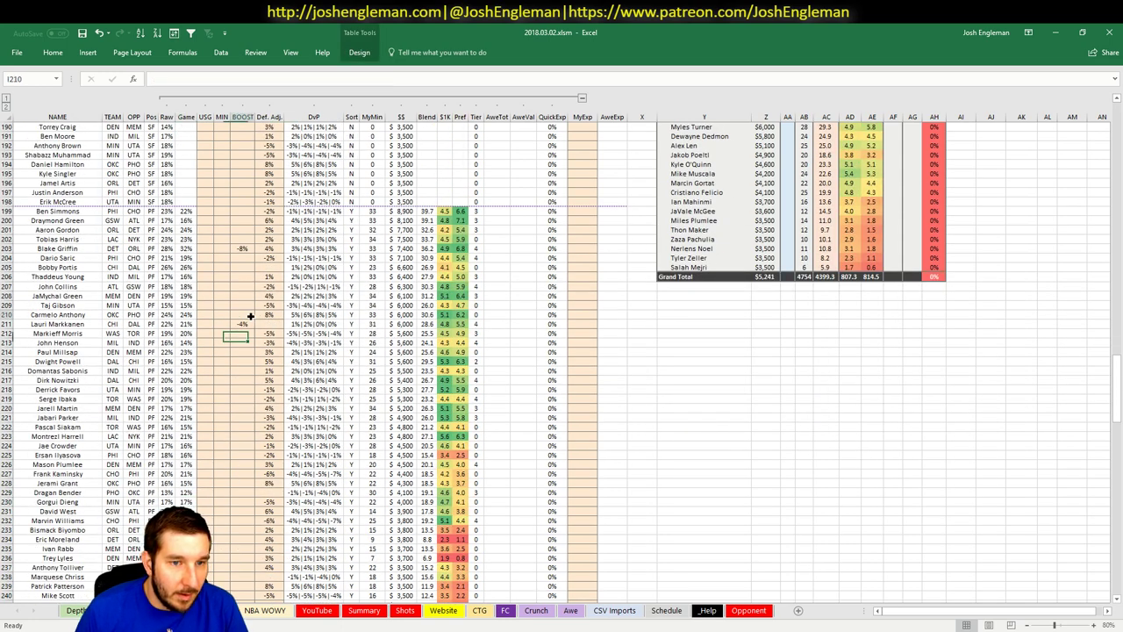
type("-7")
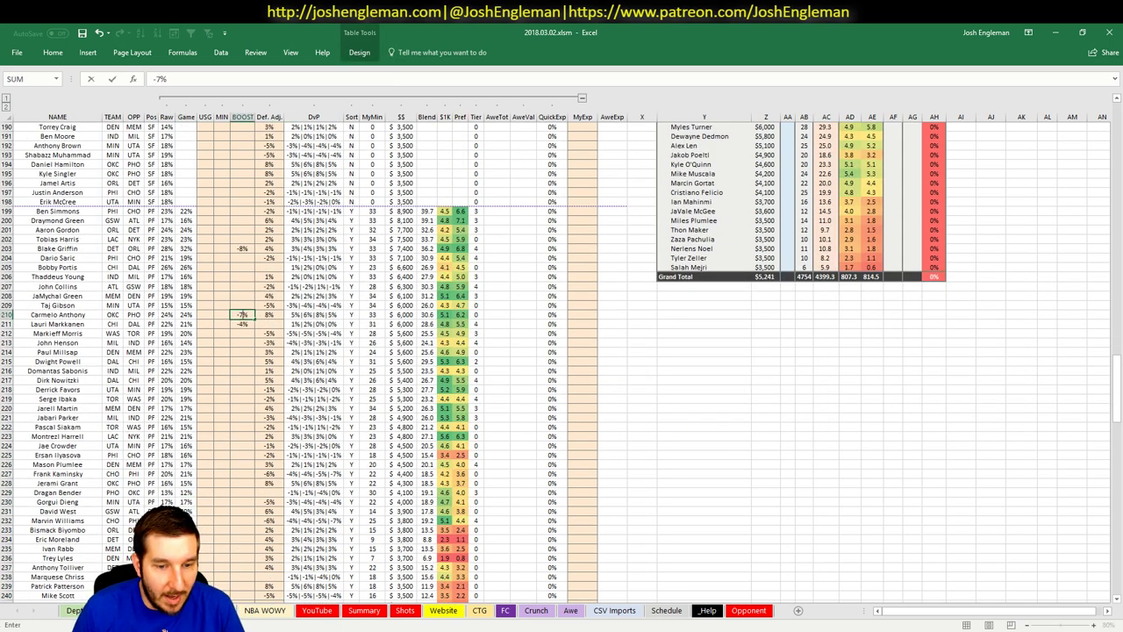
key("Return")
left_click(268, 609)
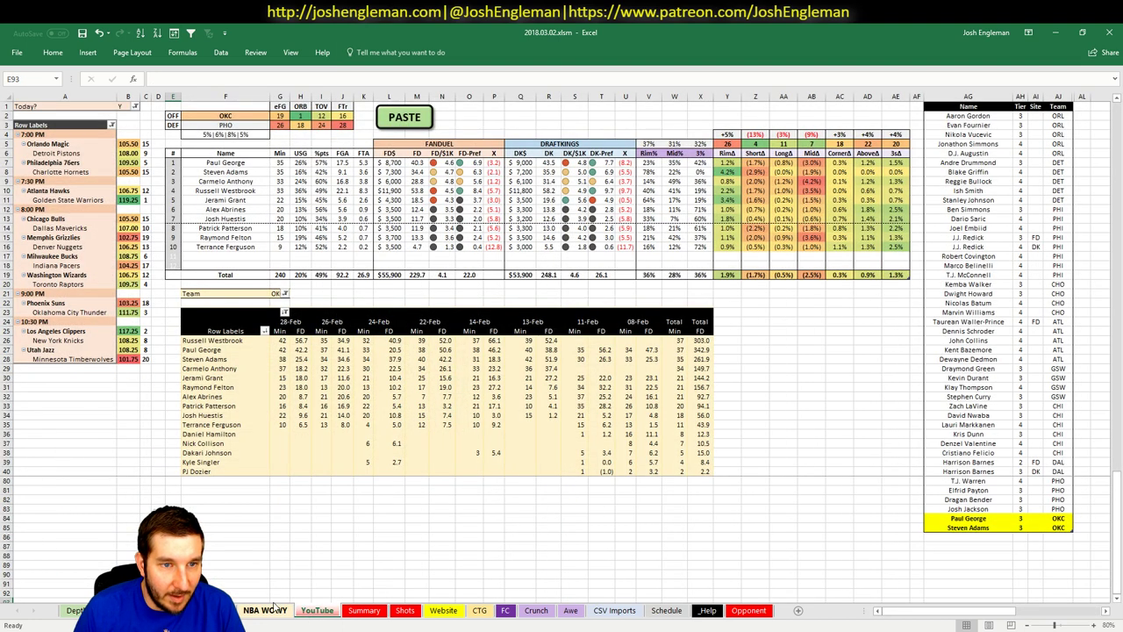
- Add Carmelo Anthony as a tier 3 player below Steven Adams in the player list
left_click(462, 404)
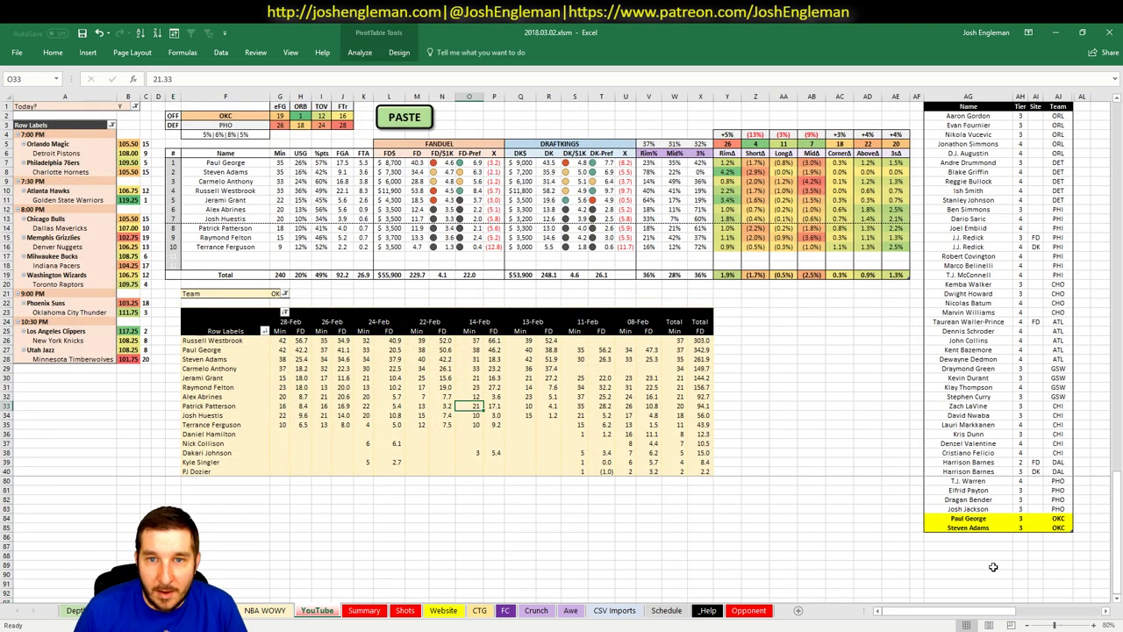
left_click(966, 535)
type("C")
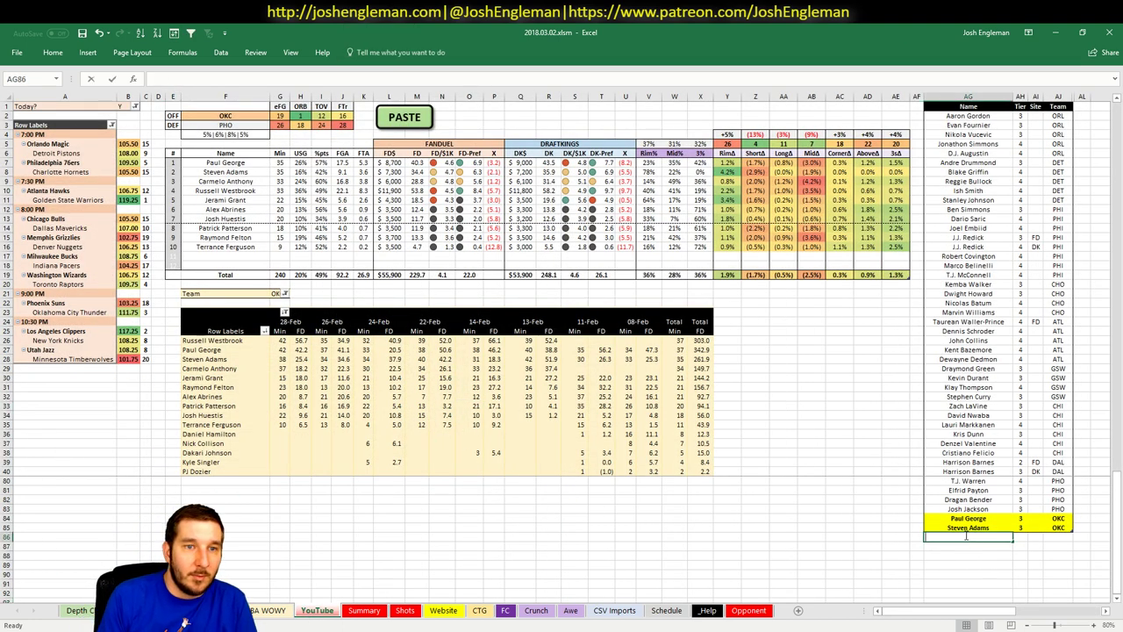
type("a")
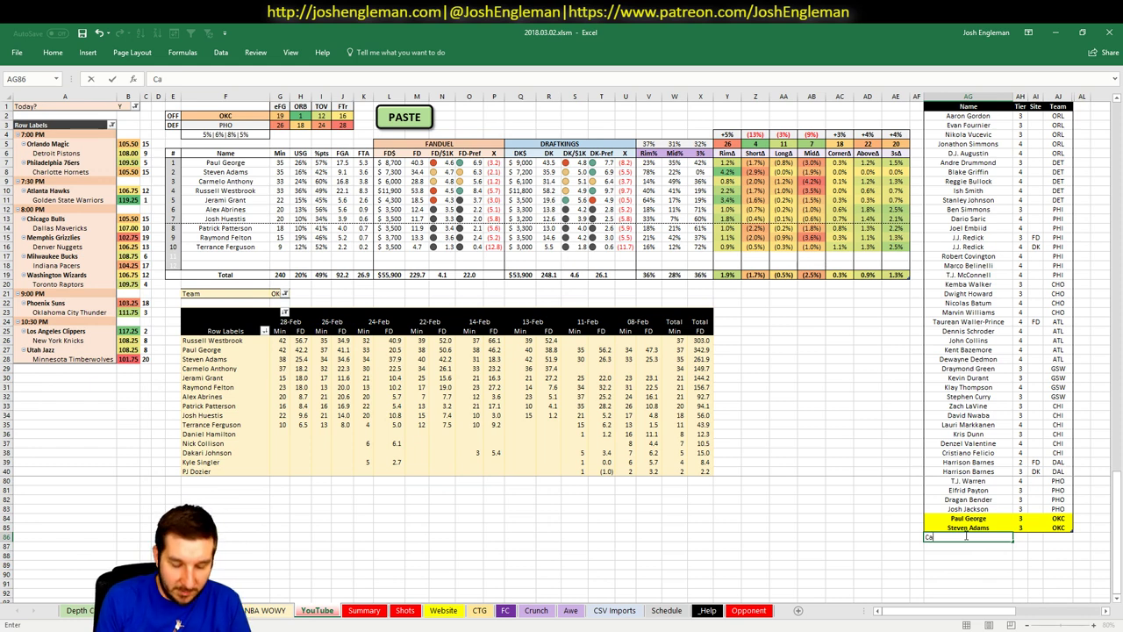
type("rmelo Anthony")
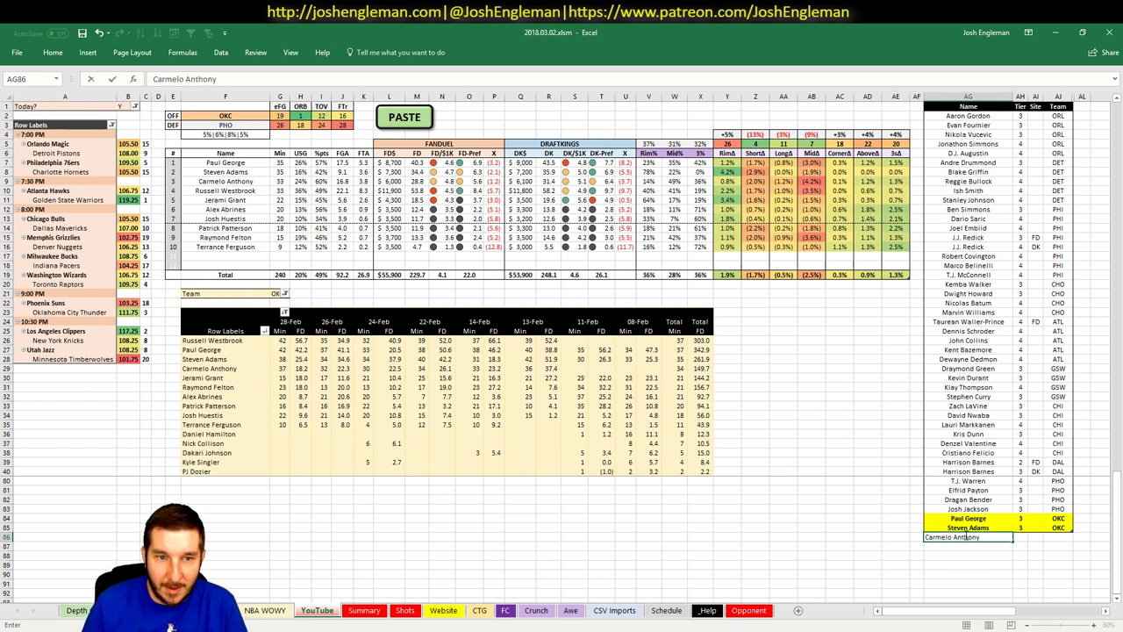
key("Tab")
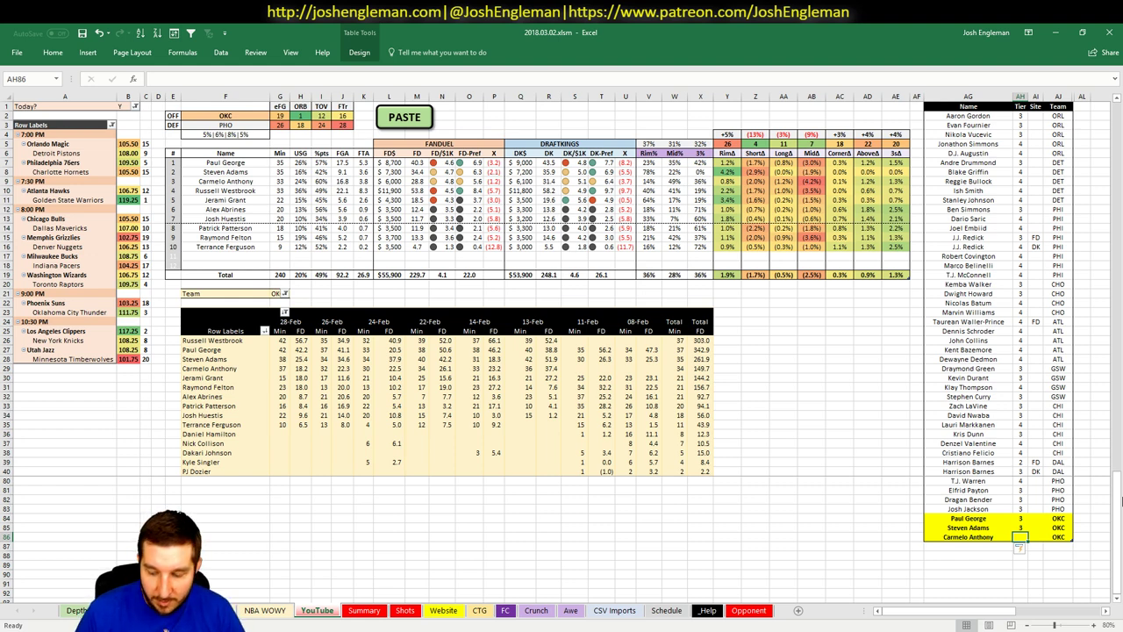
type("3")
key("Return")
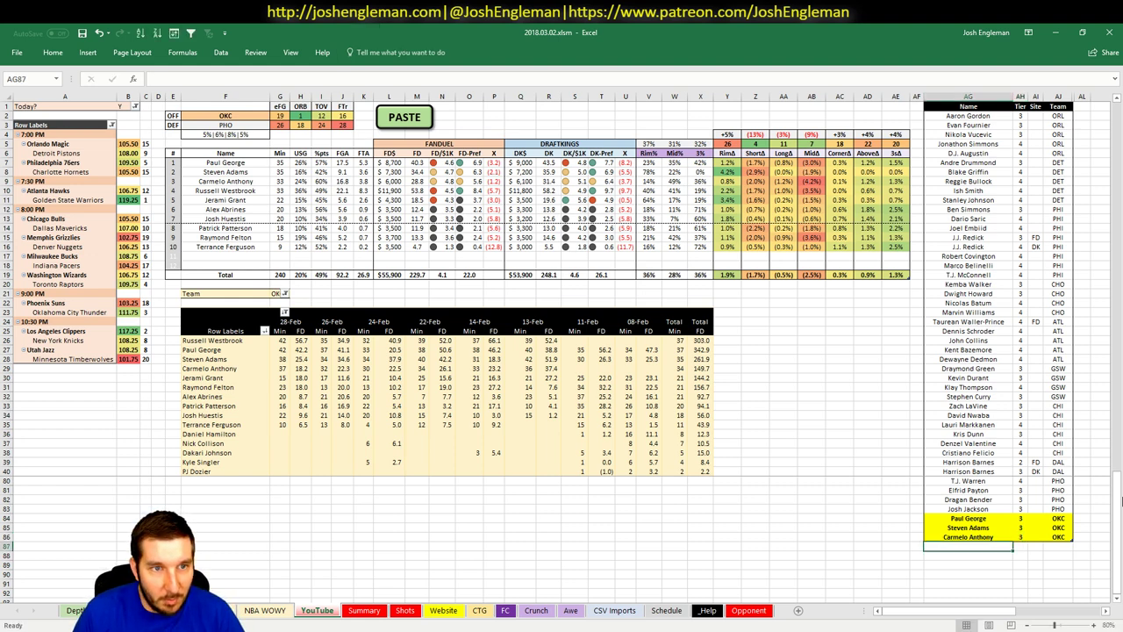
- Enter Russell Westbrook's name below Carmelo Anthony in the player list
type("Russel")
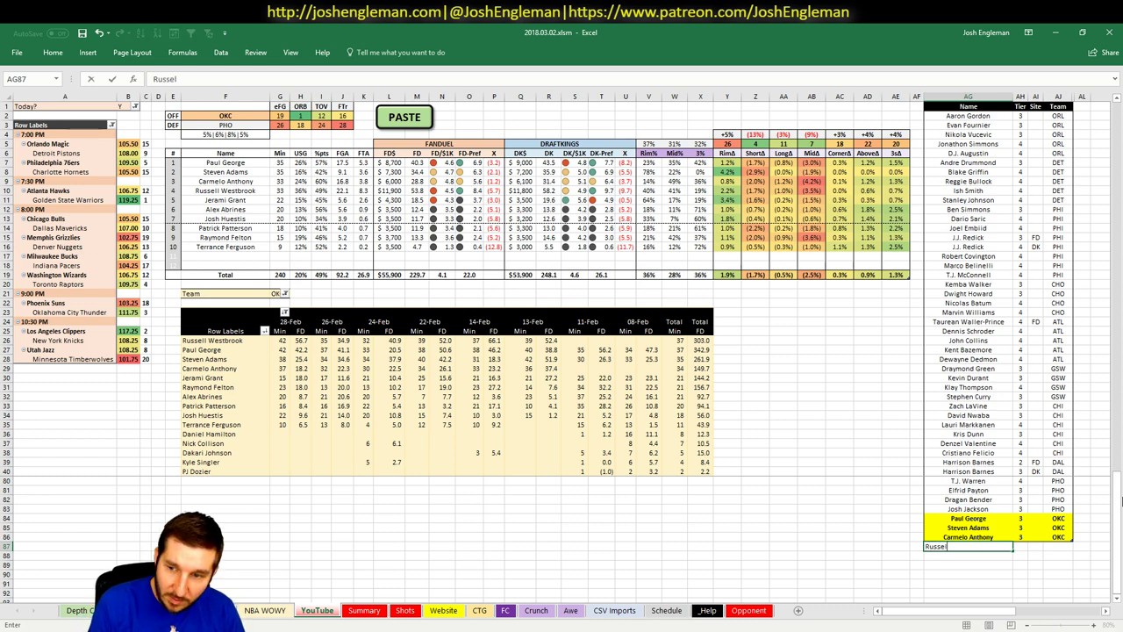
type("l Westbrook")
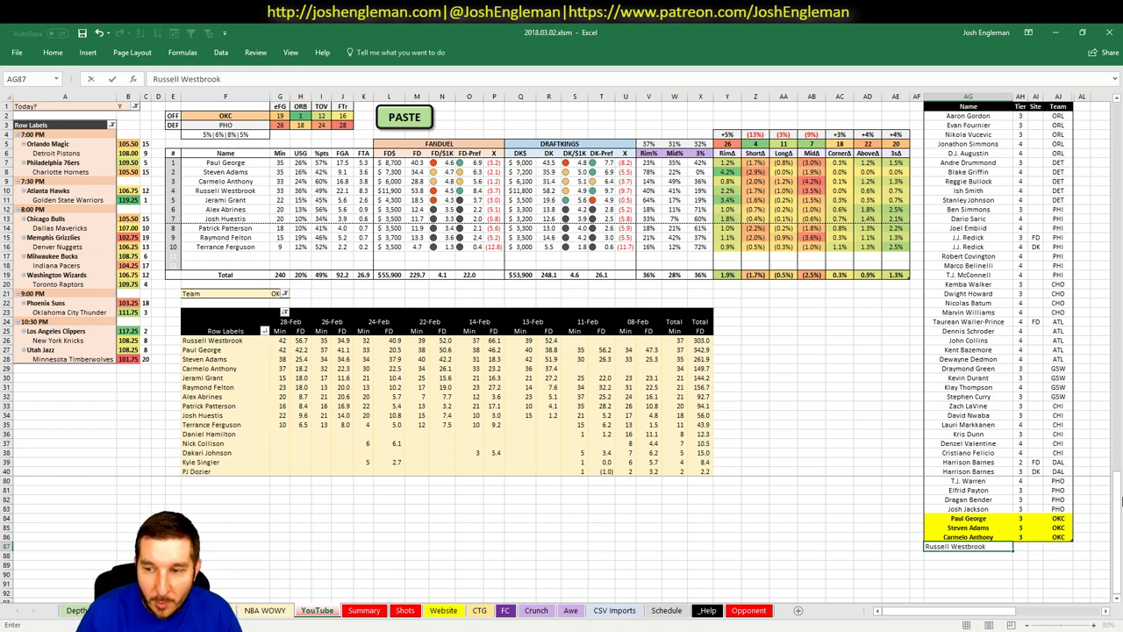
key("Tab")
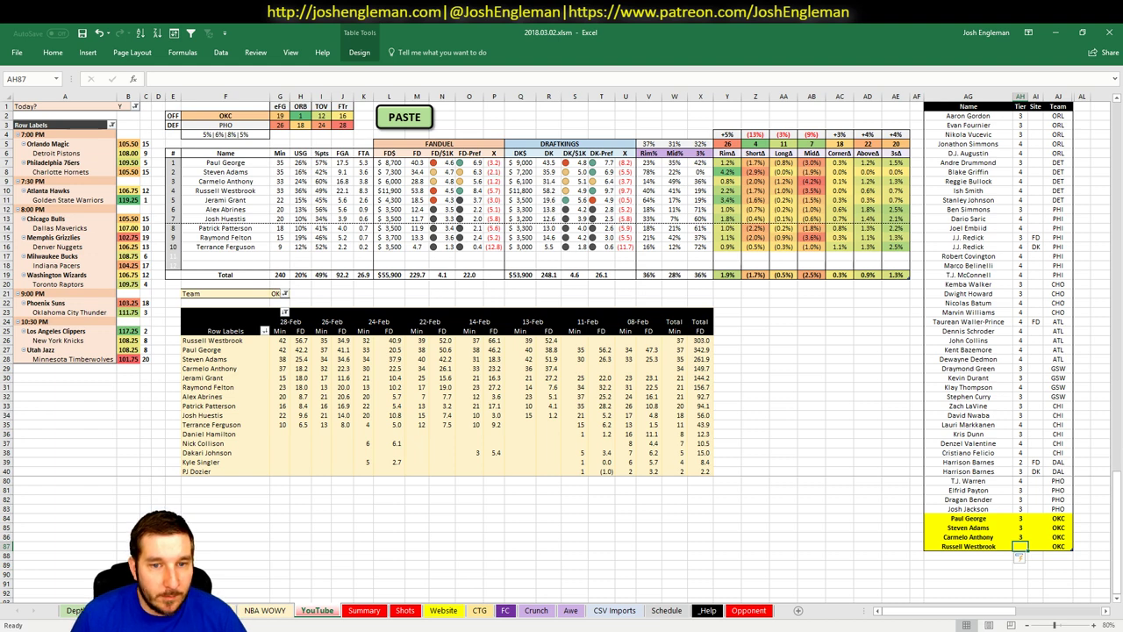
- Switch to Fantasy Cruncher in the browser and review point guard Russell Westbrook's game log filtered to opponent PHX
key("alt+Tab")
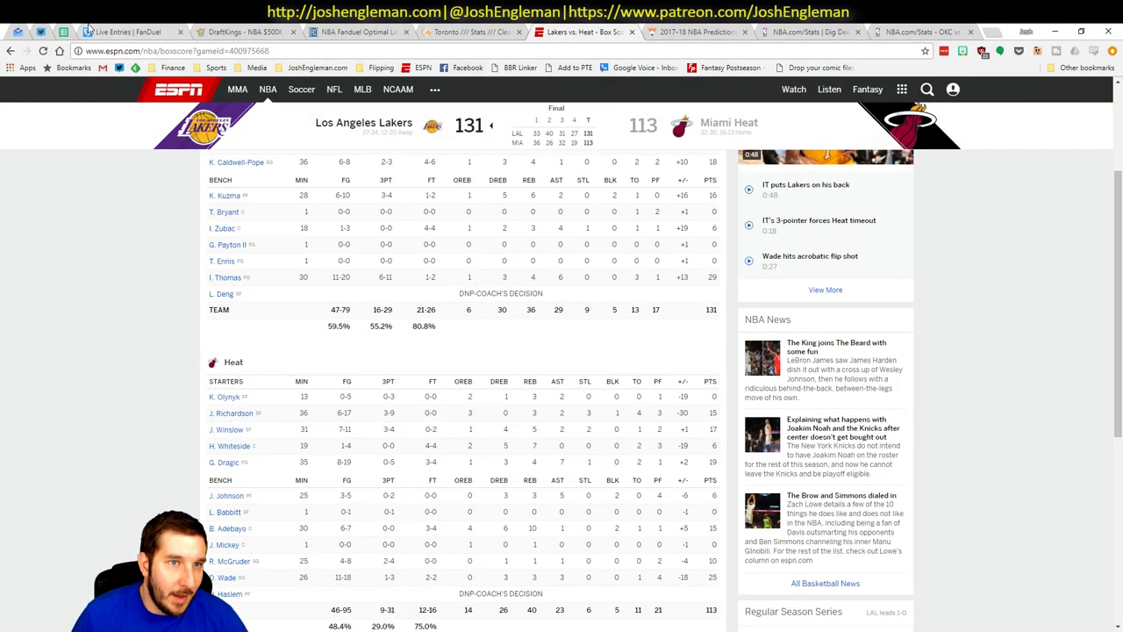
left_click(355, 31)
key("Escape")
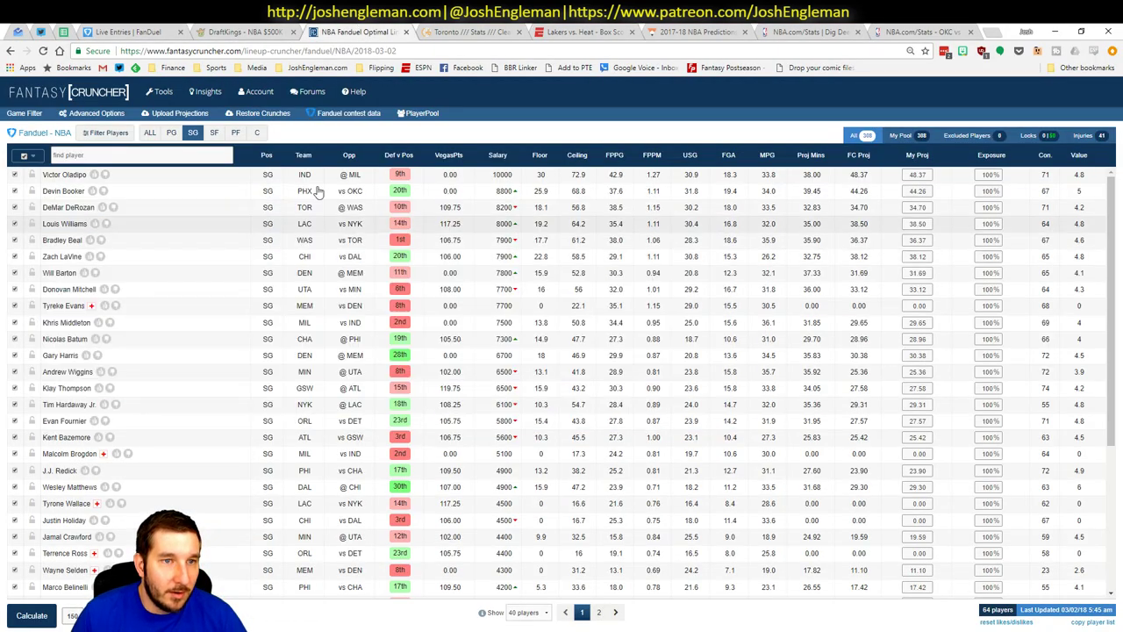
left_click(257, 132)
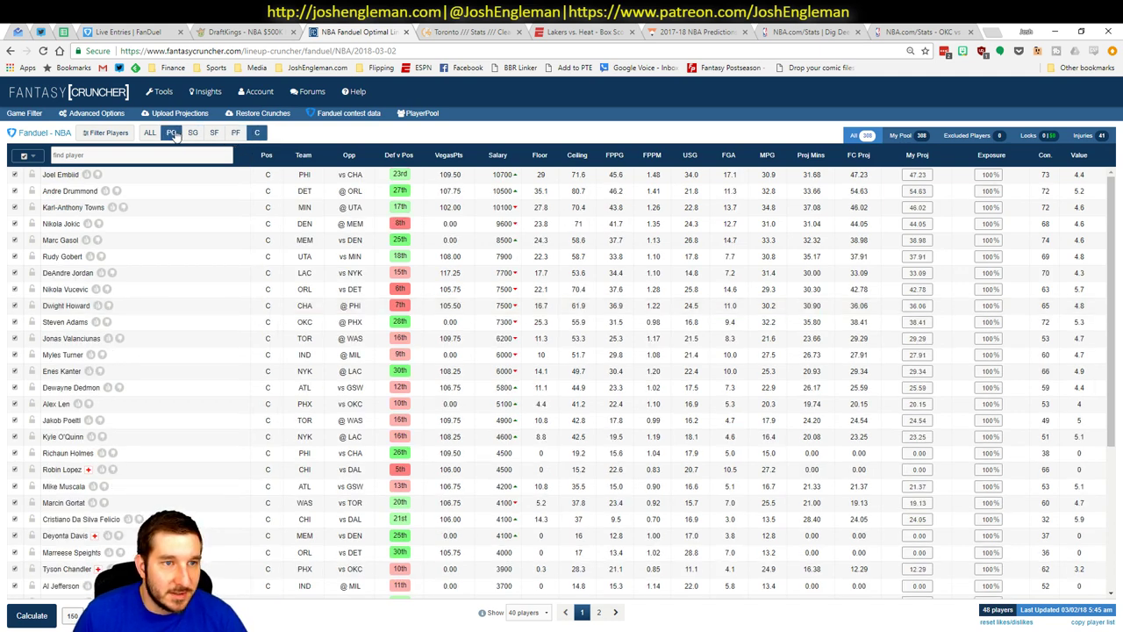
left_click(171, 132)
left_click(54, 176)
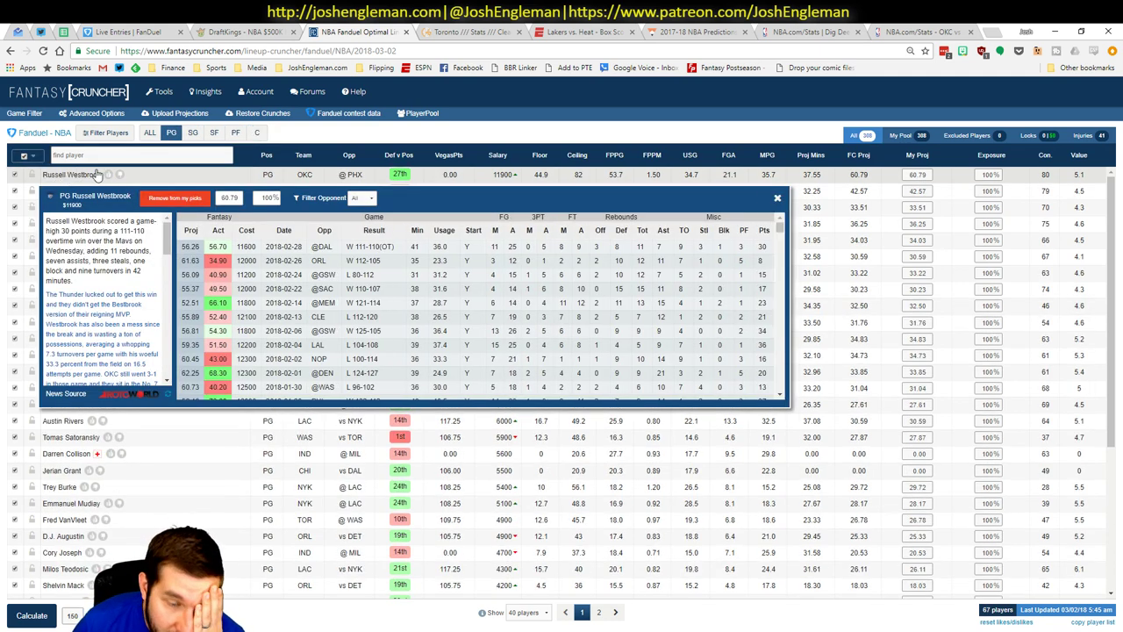
left_click(358, 200)
left_click(357, 215)
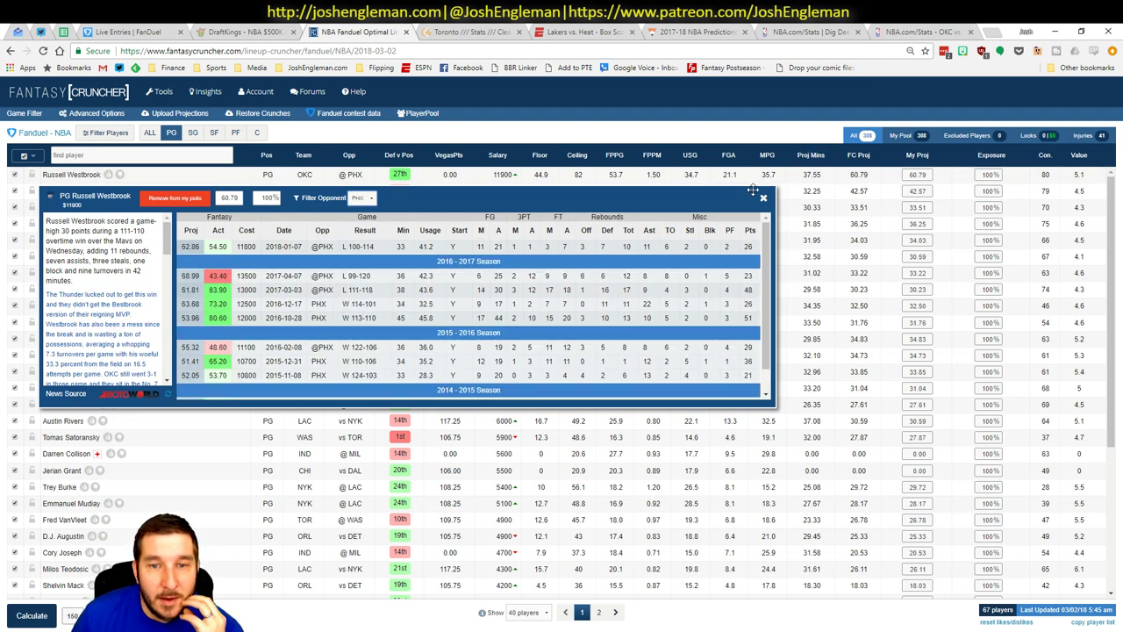
left_click(763, 197)
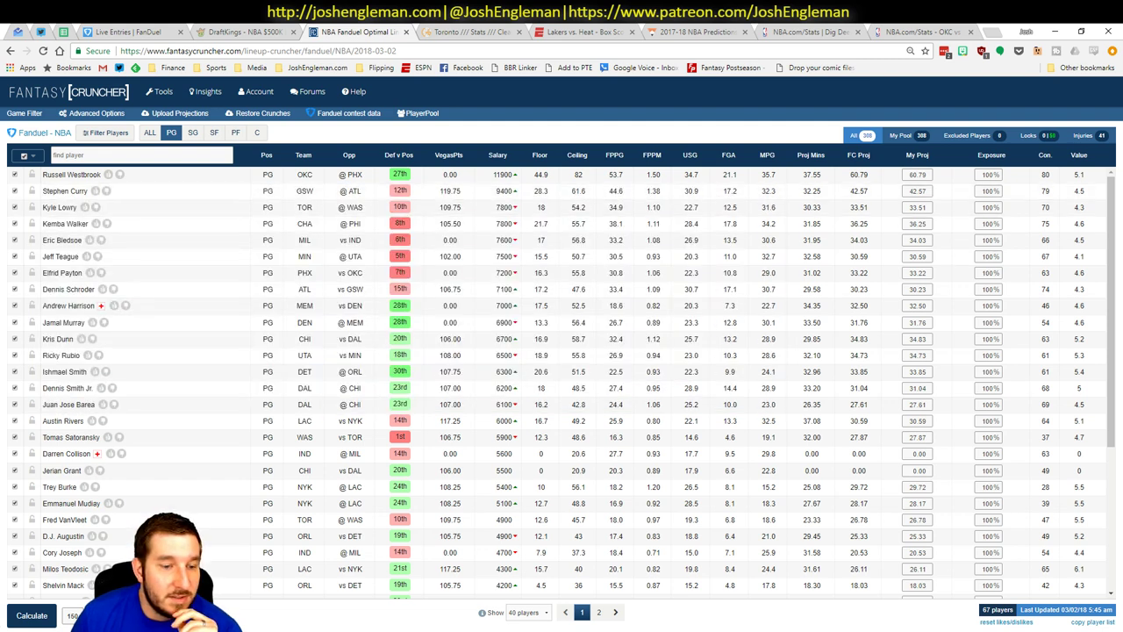
- Return to the Excel workbook and set Russell Westbrook's tier to 3 in the player list
key("alt+Tab")
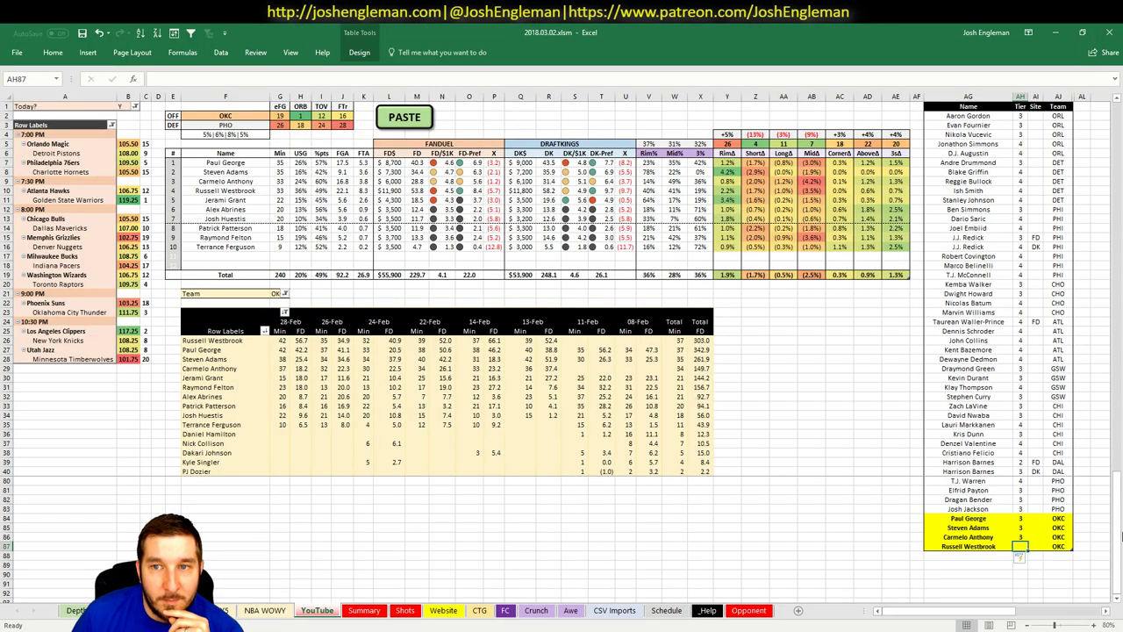
type("3")
key("Return")
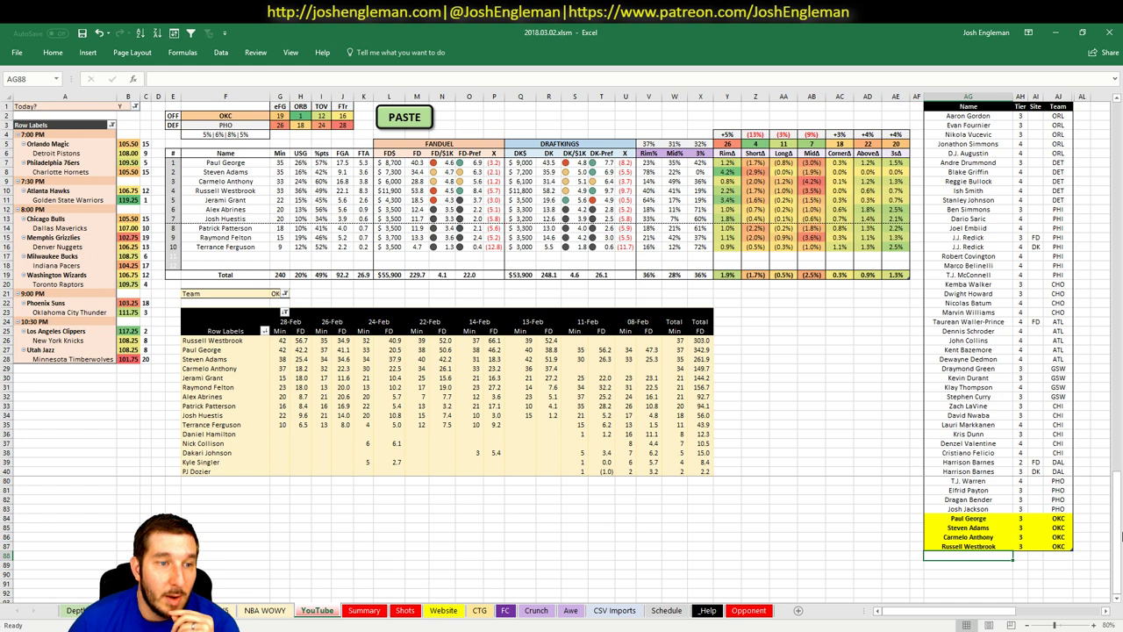
- Set the offensive team of the matchup table to LAC
left_click(255, 117)
type("LAC")
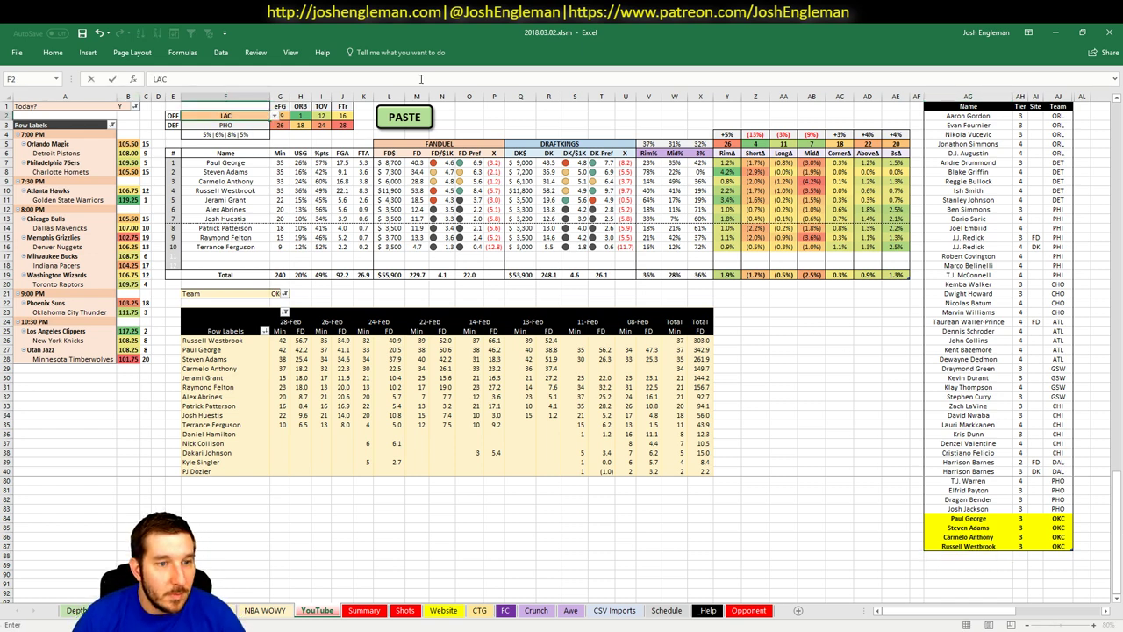
key("Return")
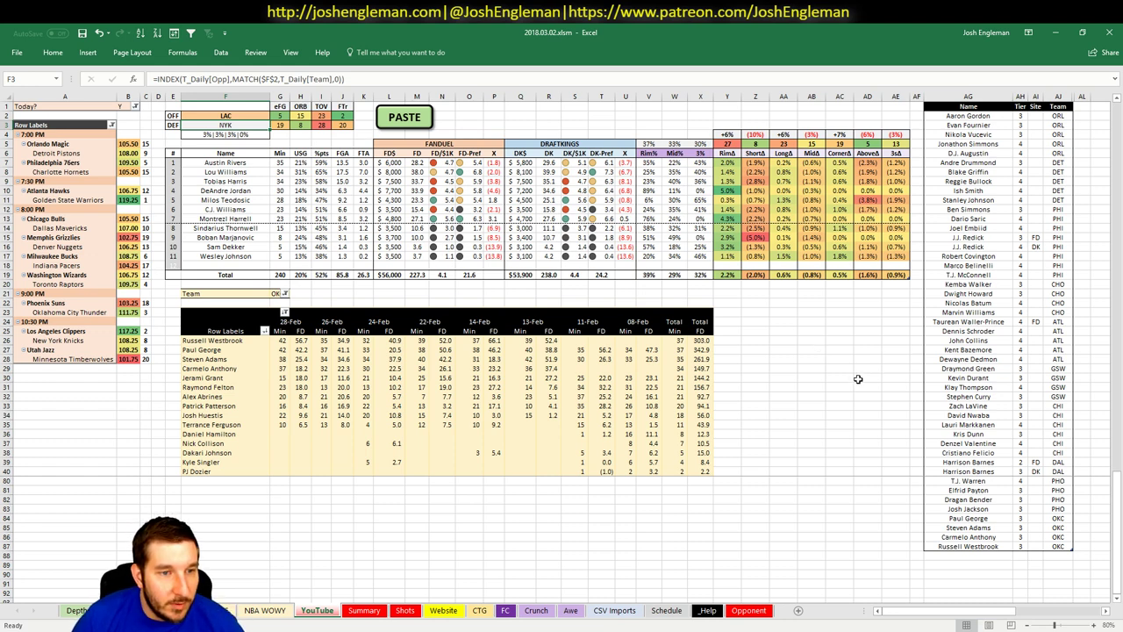
- Filter the recent game log pivot table to team LAC
left_click(276, 294)
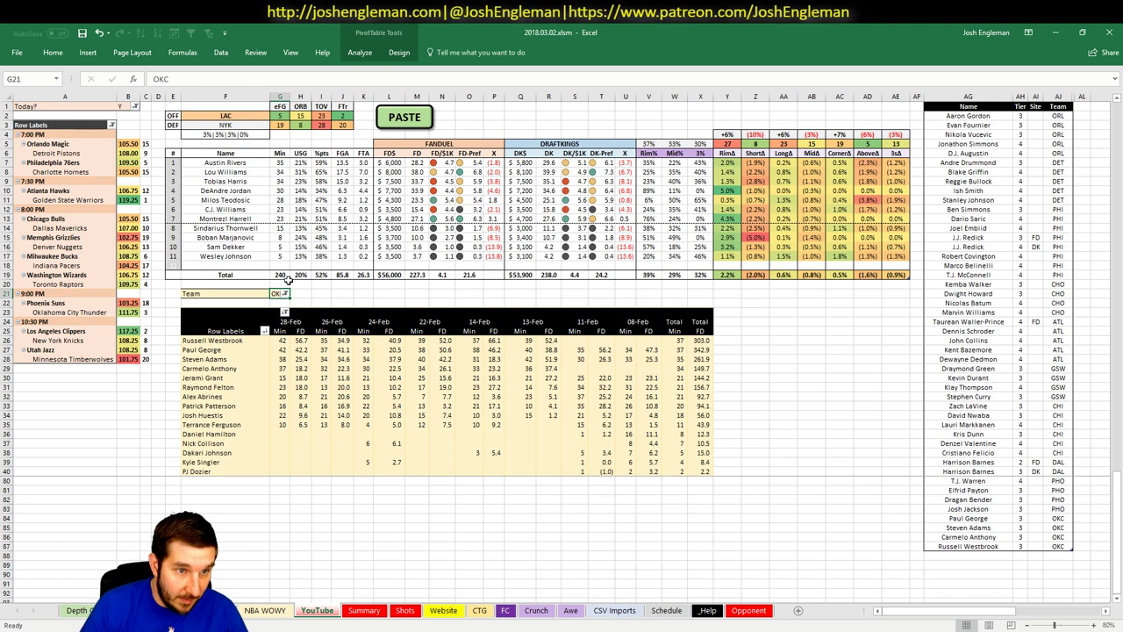
type("LAC")
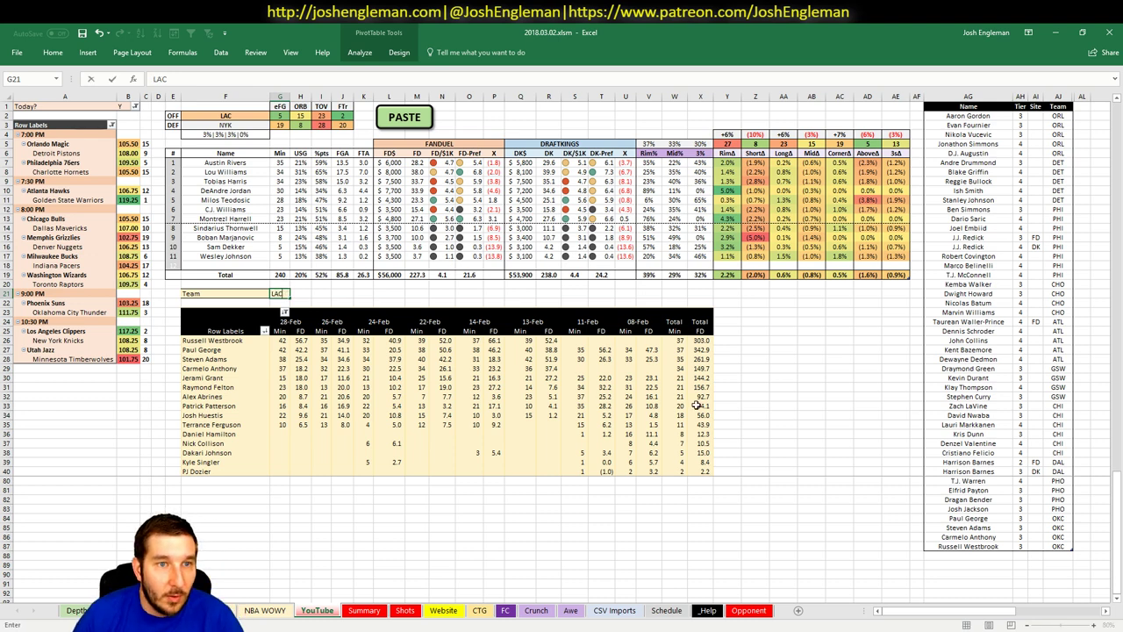
left_click(884, 429)
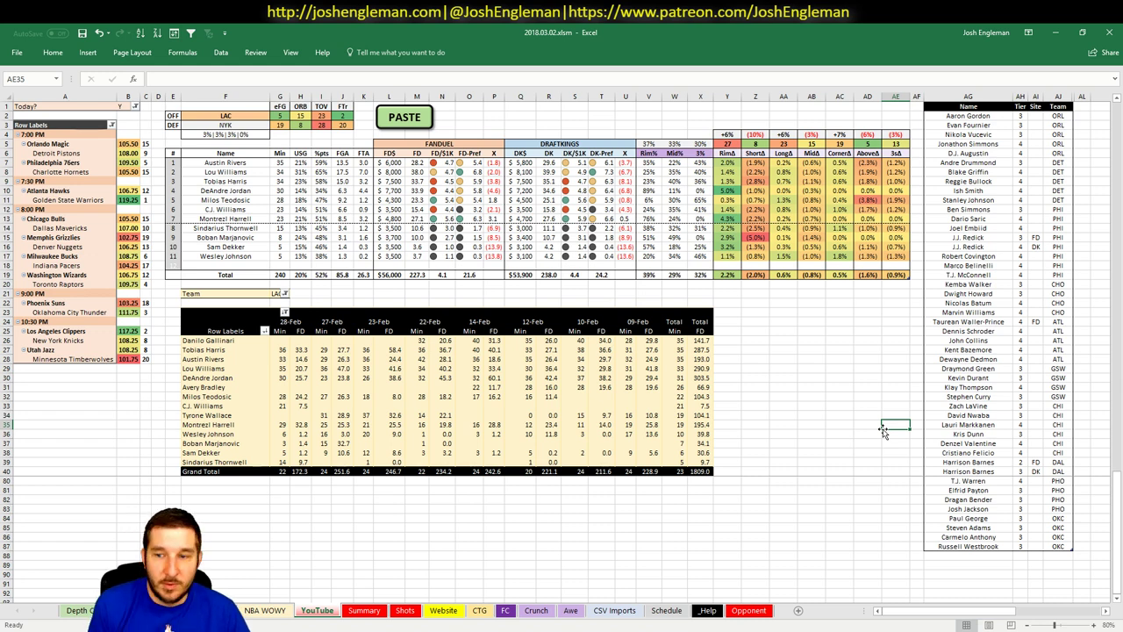
- Add Austin Rivers as a tier 3 player below Russell Westbrook in the player list
left_click(947, 496)
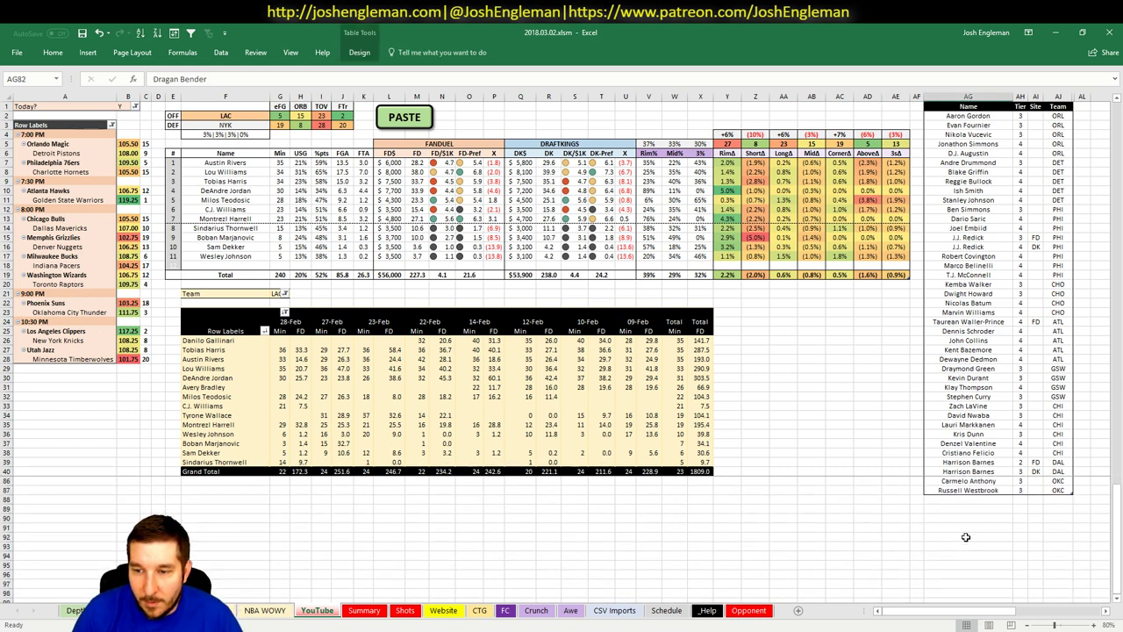
left_click(979, 498)
type("Austin Rivers")
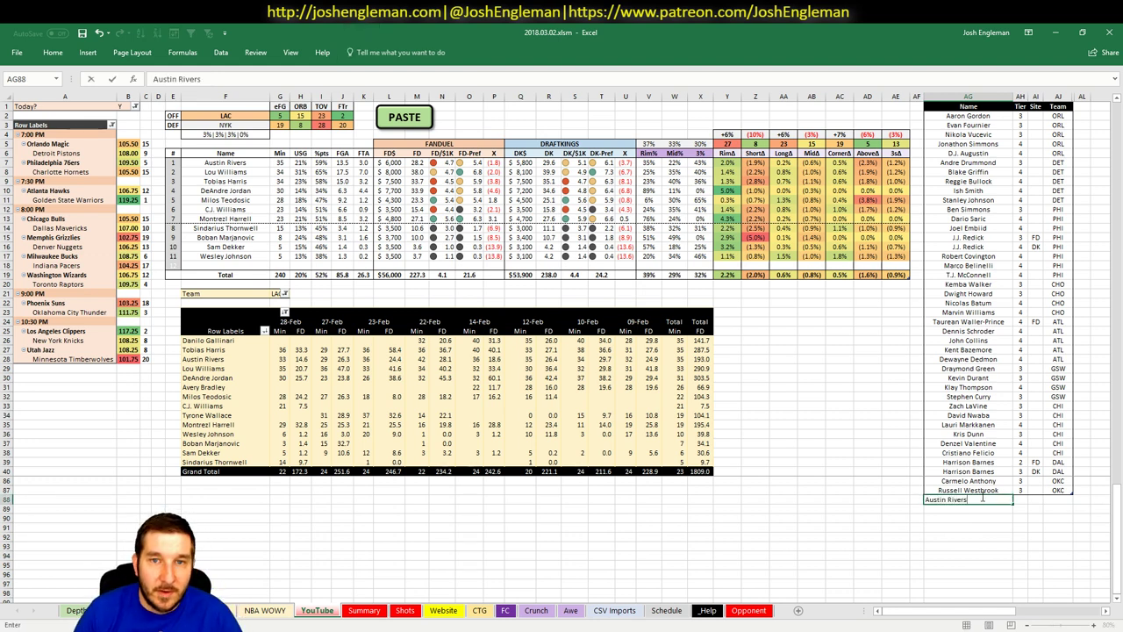
key("Tab")
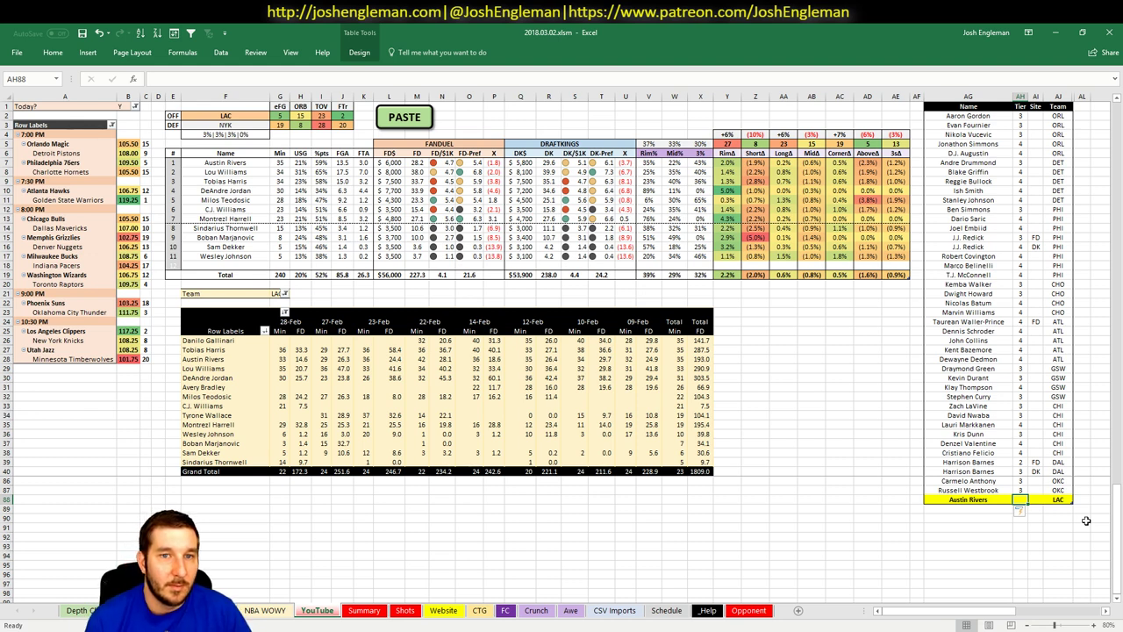
type("3")
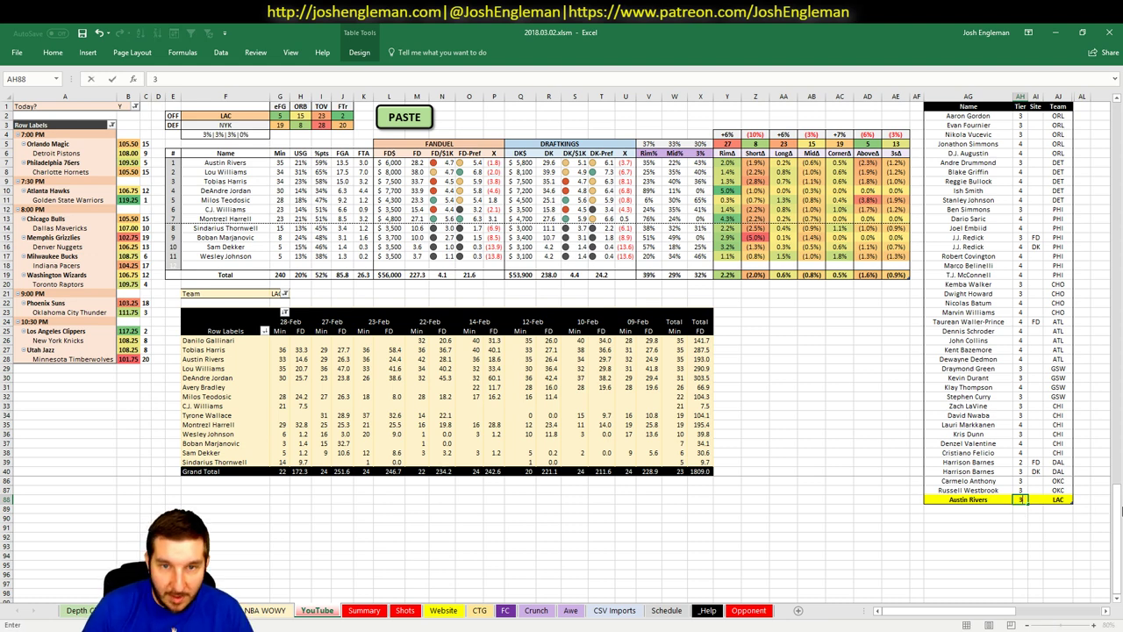
- Add Lou Williams as a tier 3 player below Austin Rivers in the player list
key("Return")
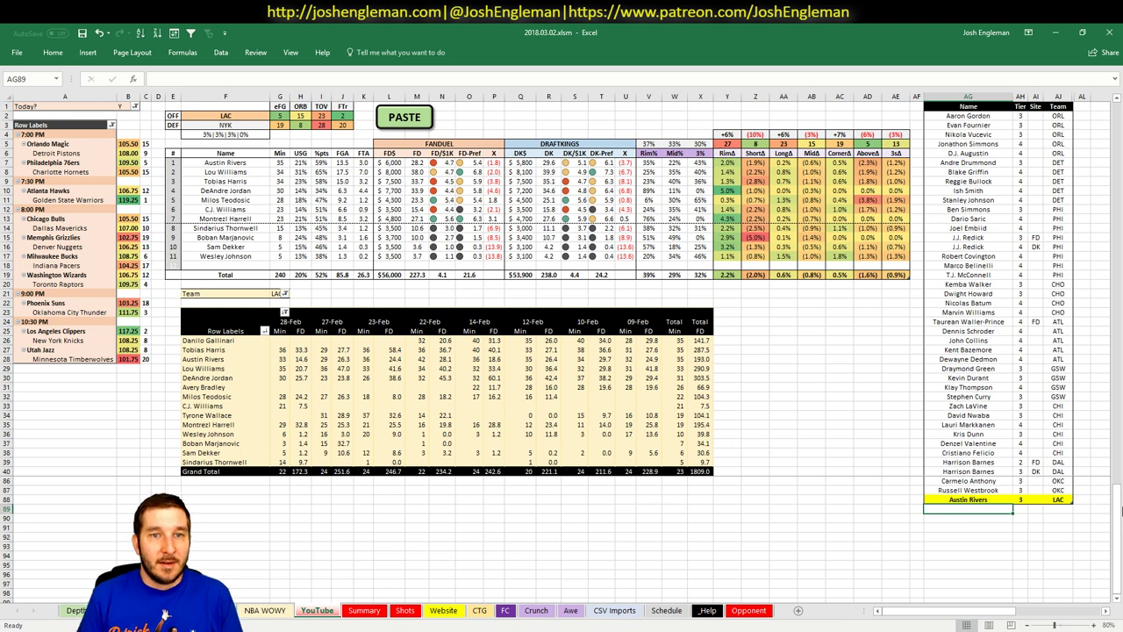
type("Lou Williams")
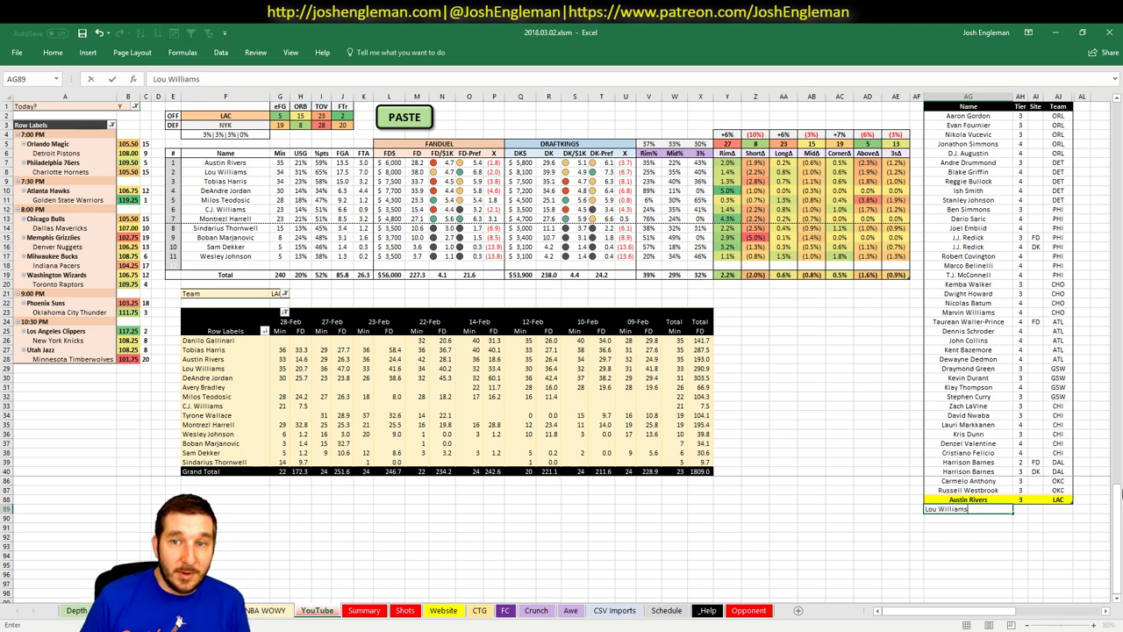
key("Tab")
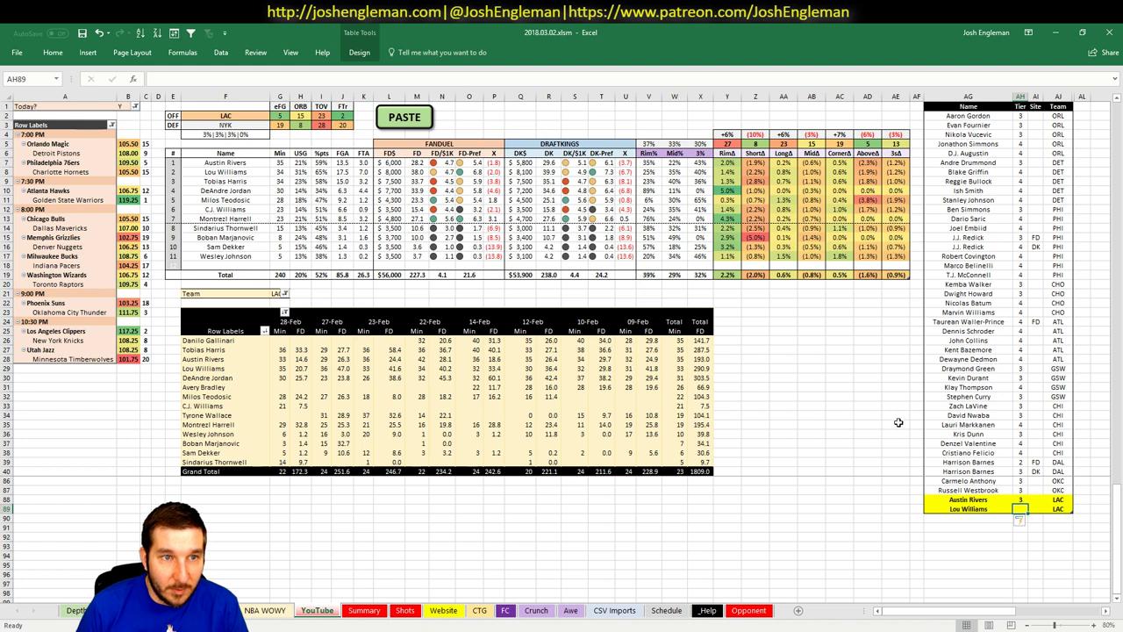
type("3")
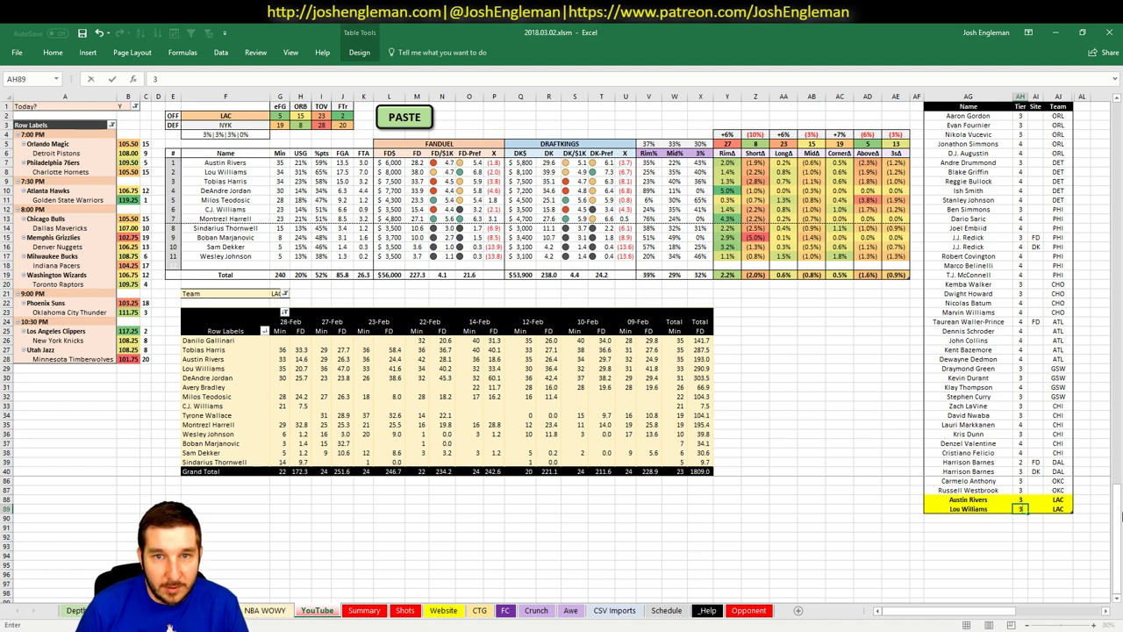
key("Return")
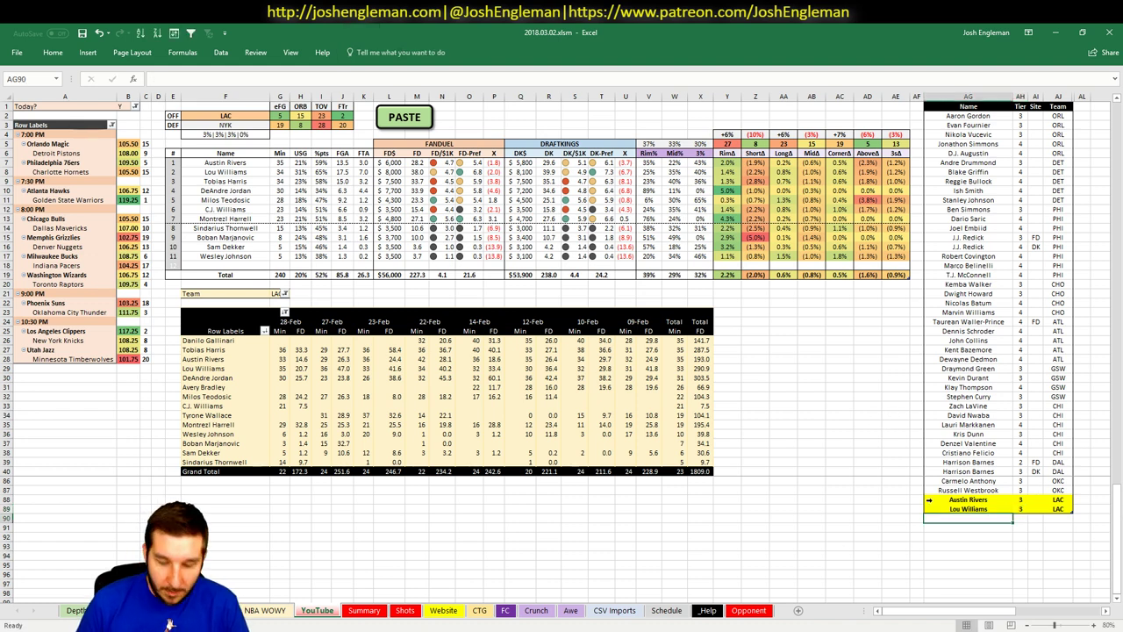
- Add Tobias Harris as a tier 3 player below Lou Williams, correcting the spelling of the surname
type("Tobias Harris")
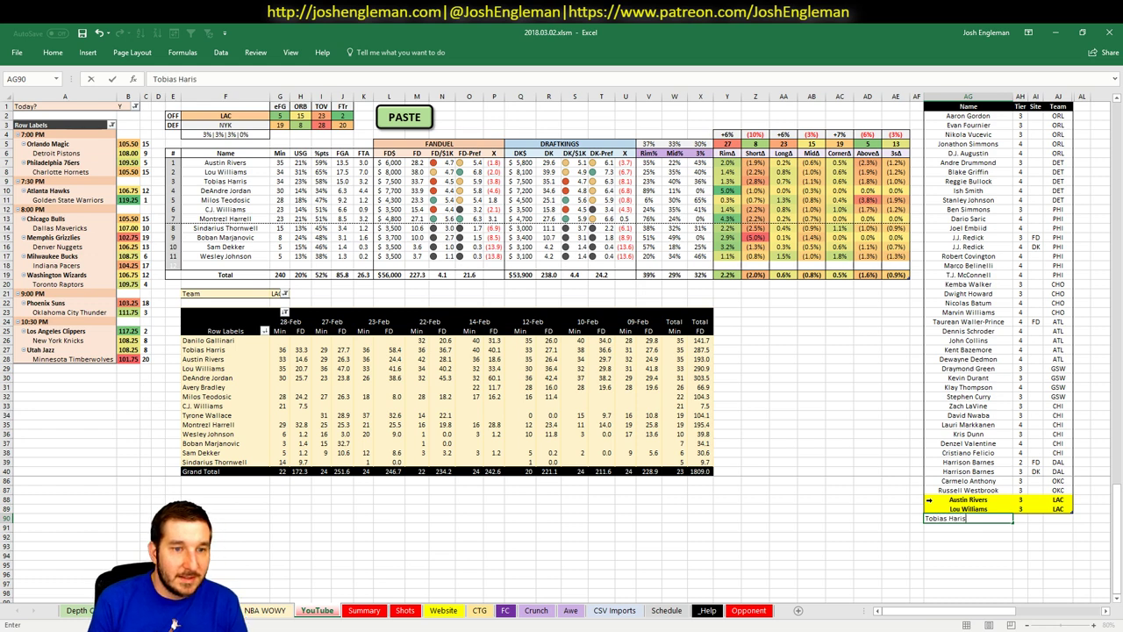
key("Tab")
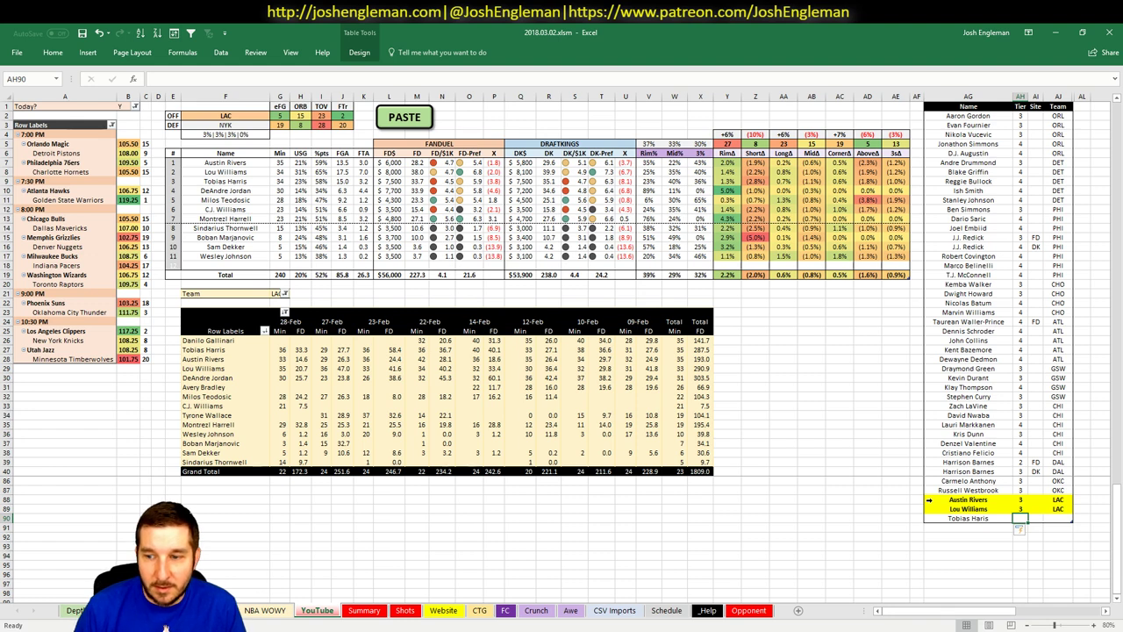
key("Left")
key("F2")
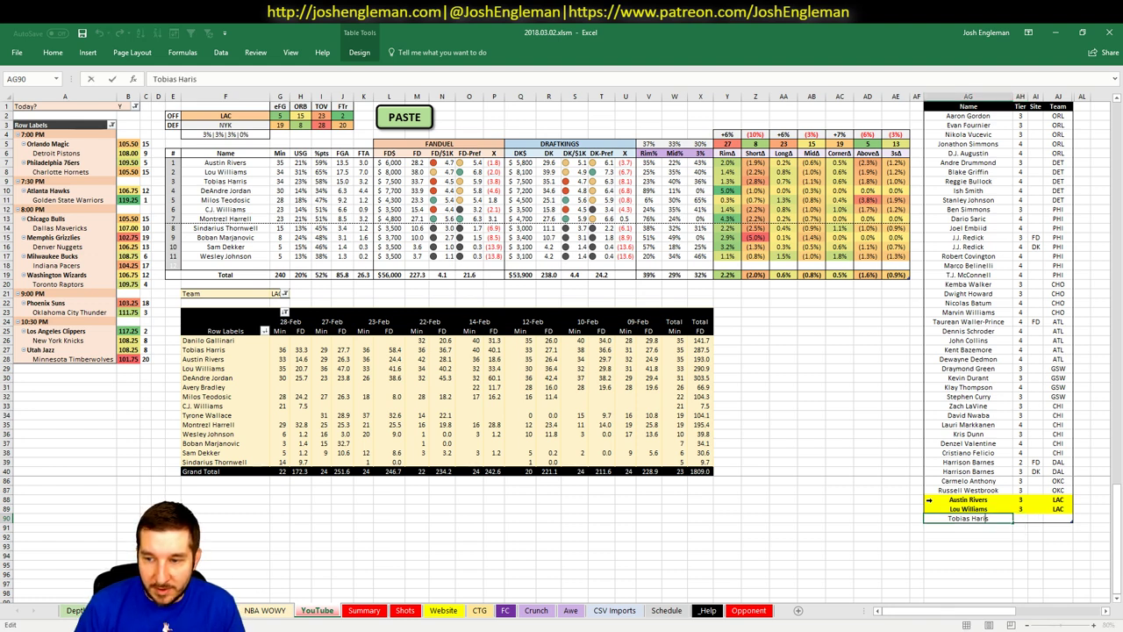
key("Left")
type("r")
key("Tab")
type("3")
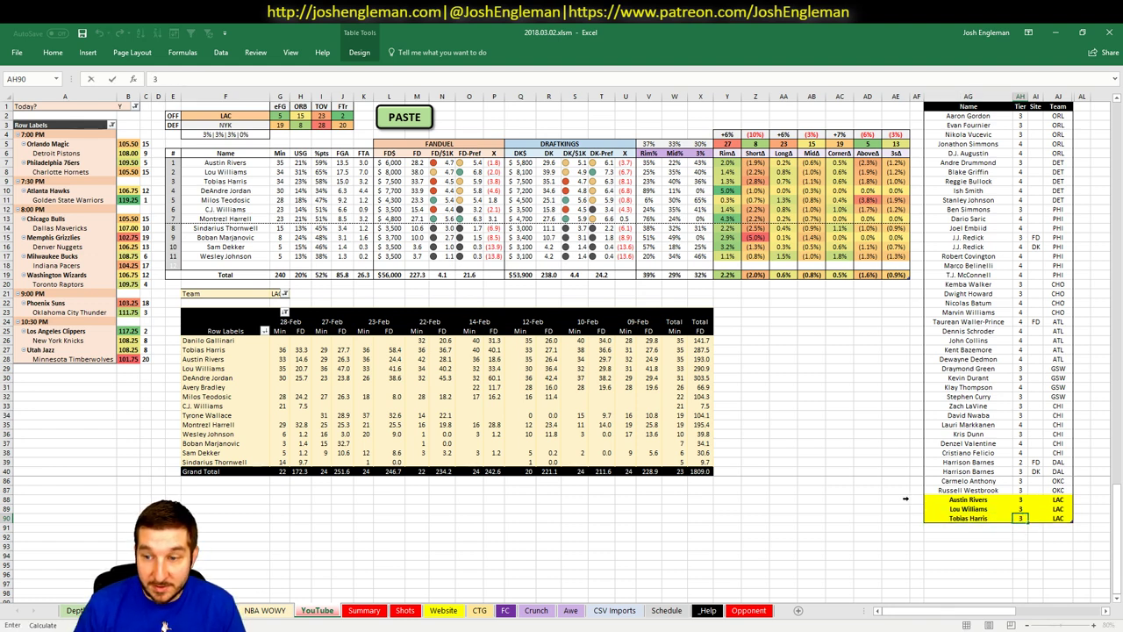
left_click(905, 498)
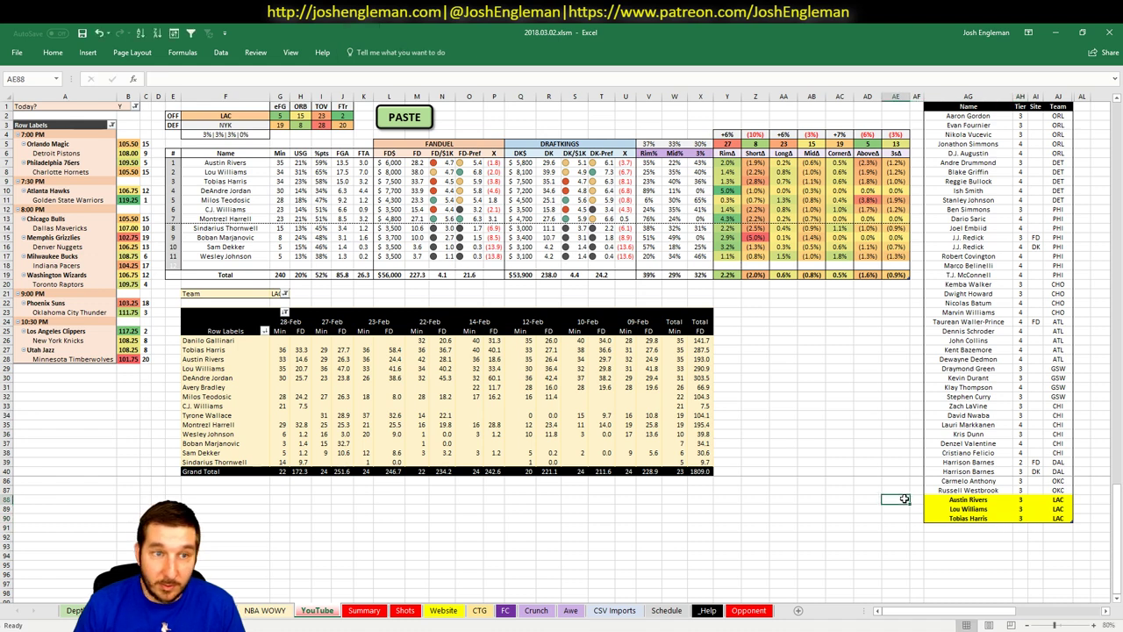
- Glance at the Summary sheet, return to the YouTube sheet and add DeAndre Jordan's name below Tobias Harris in the player list
left_click(362, 612)
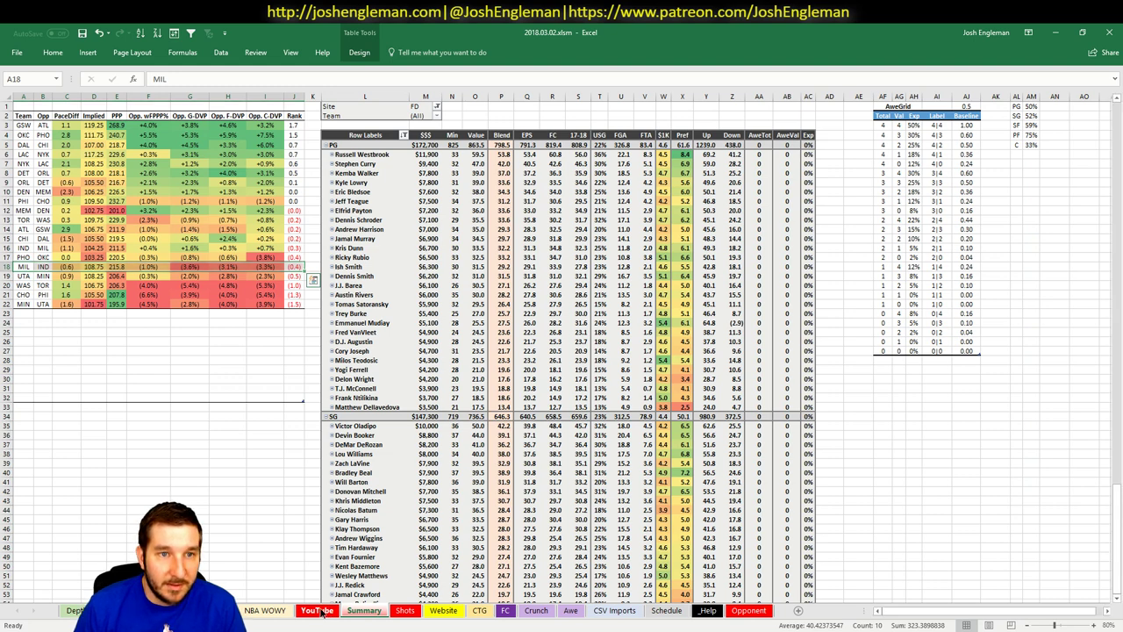
left_click(318, 611)
left_click(992, 529)
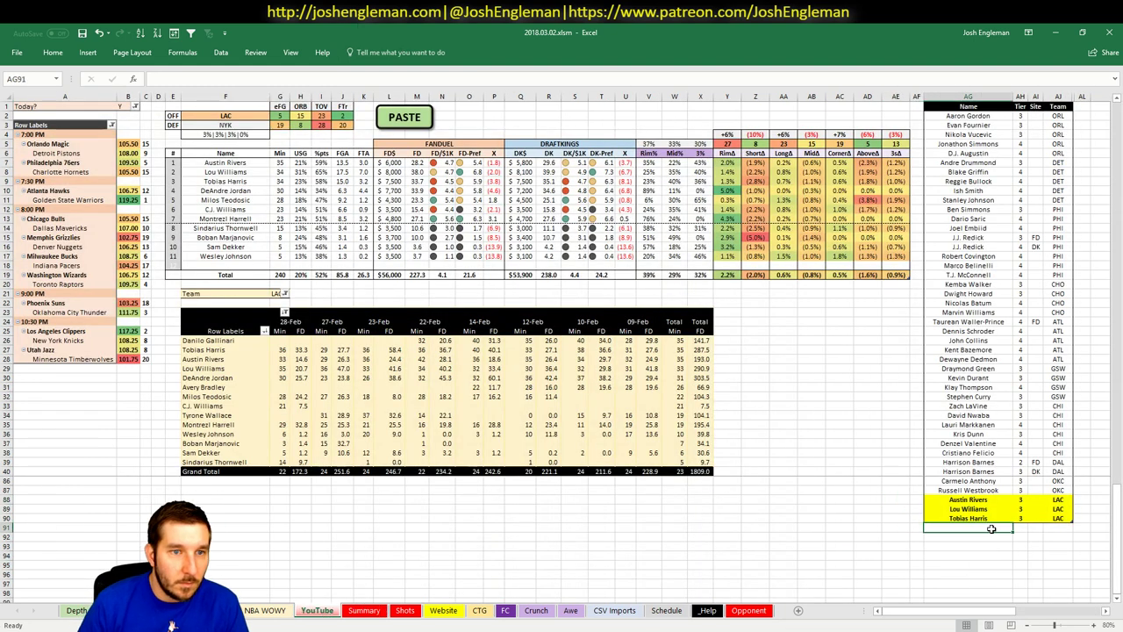
type("DeA")
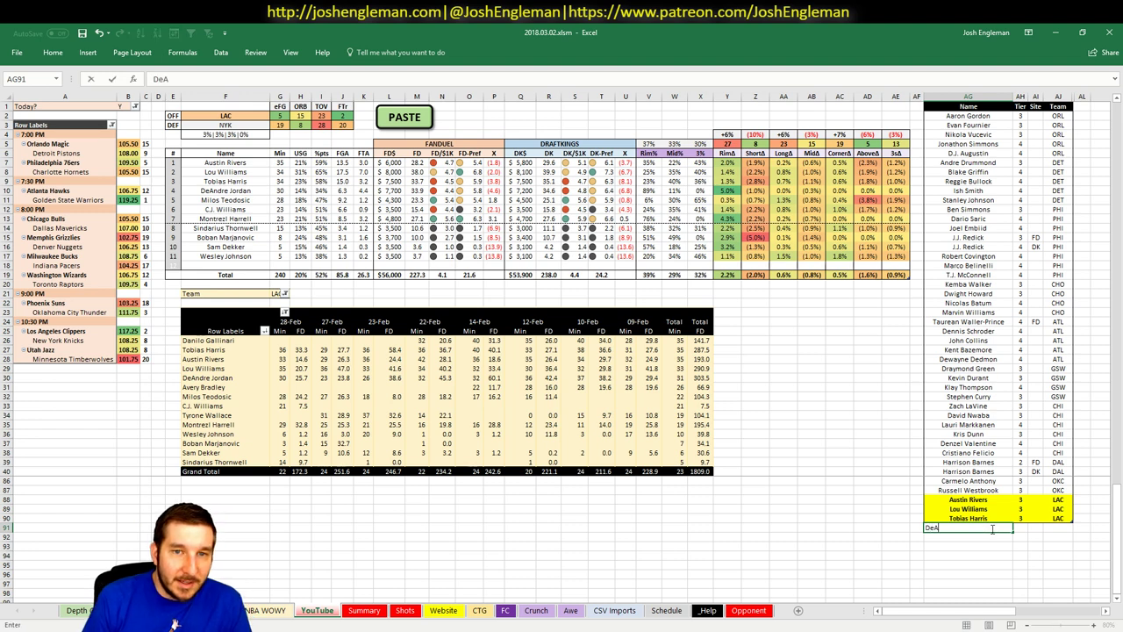
type("ndre Jordan")
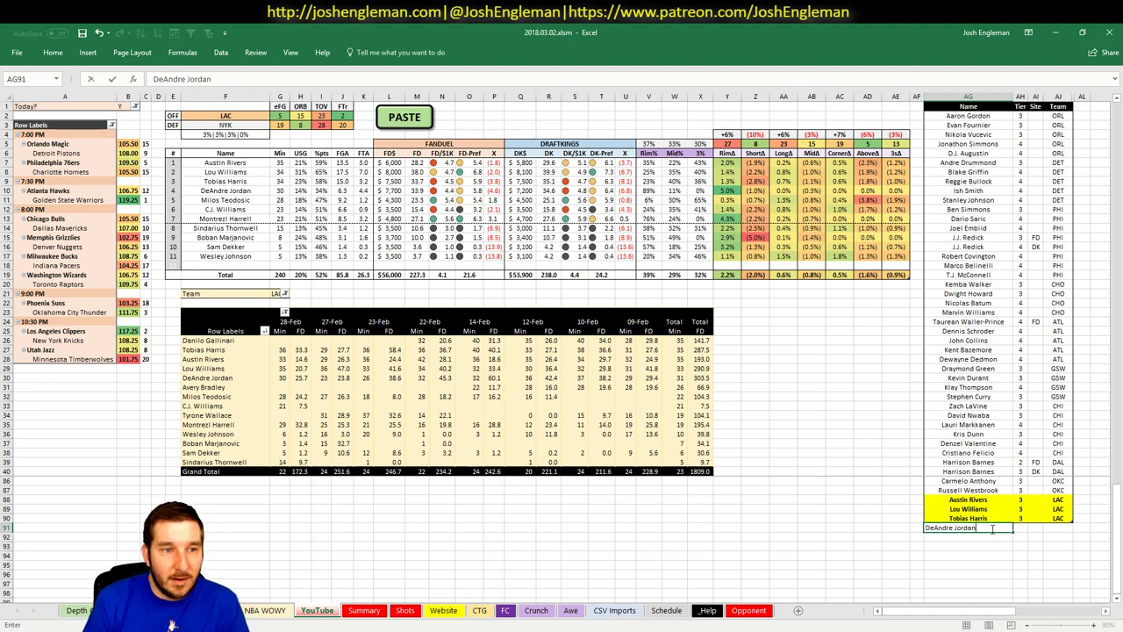
key("Tab")
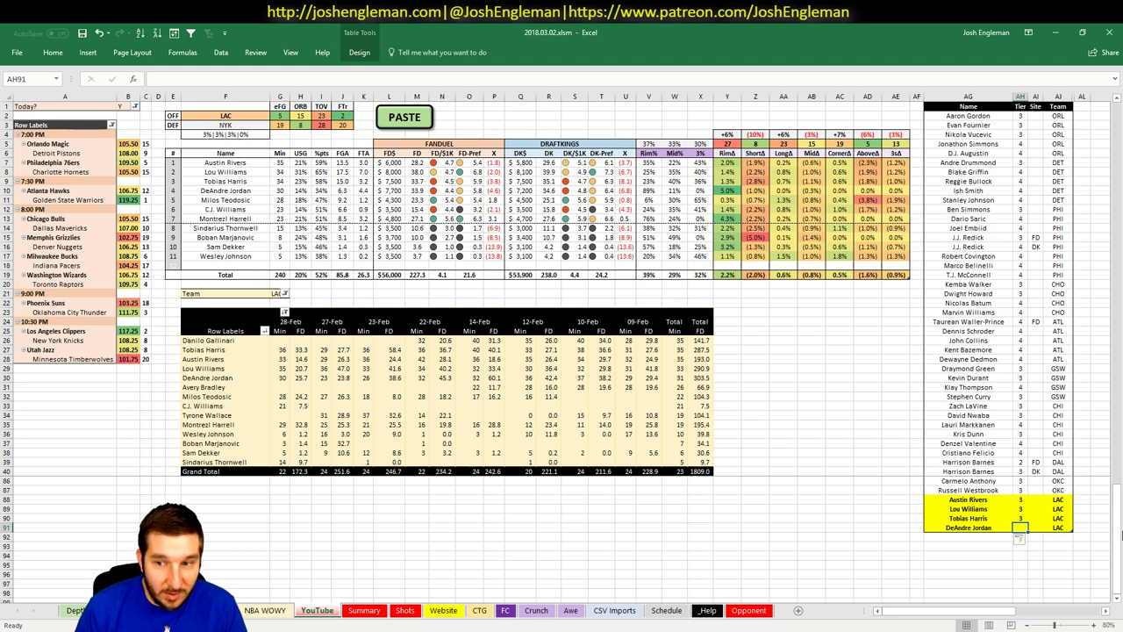
left_click(273, 294)
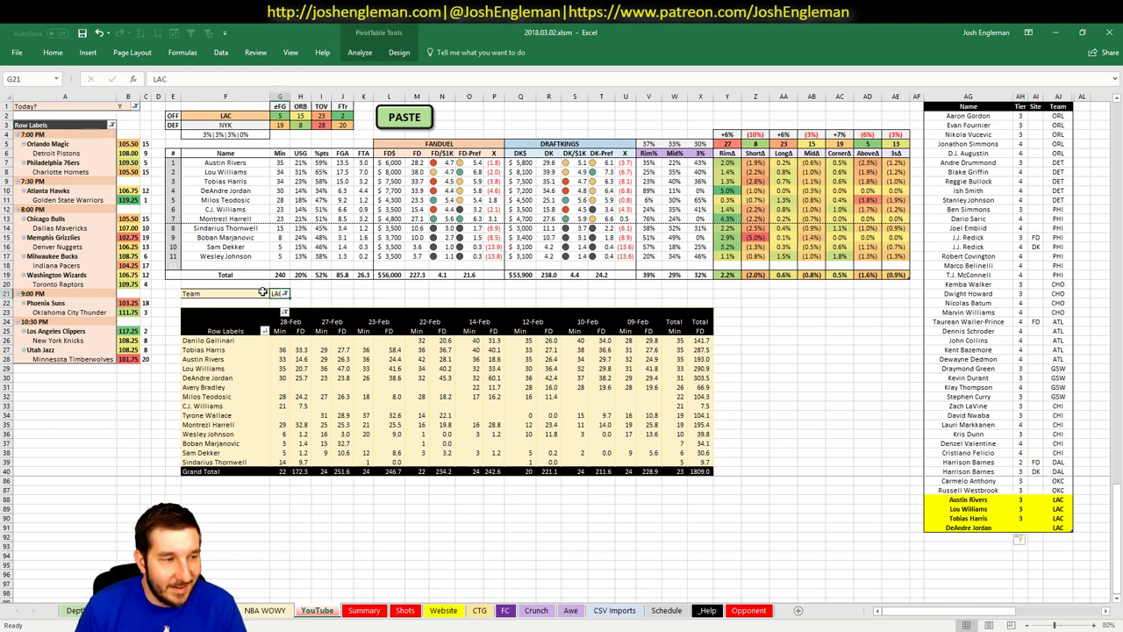
type("NYK")
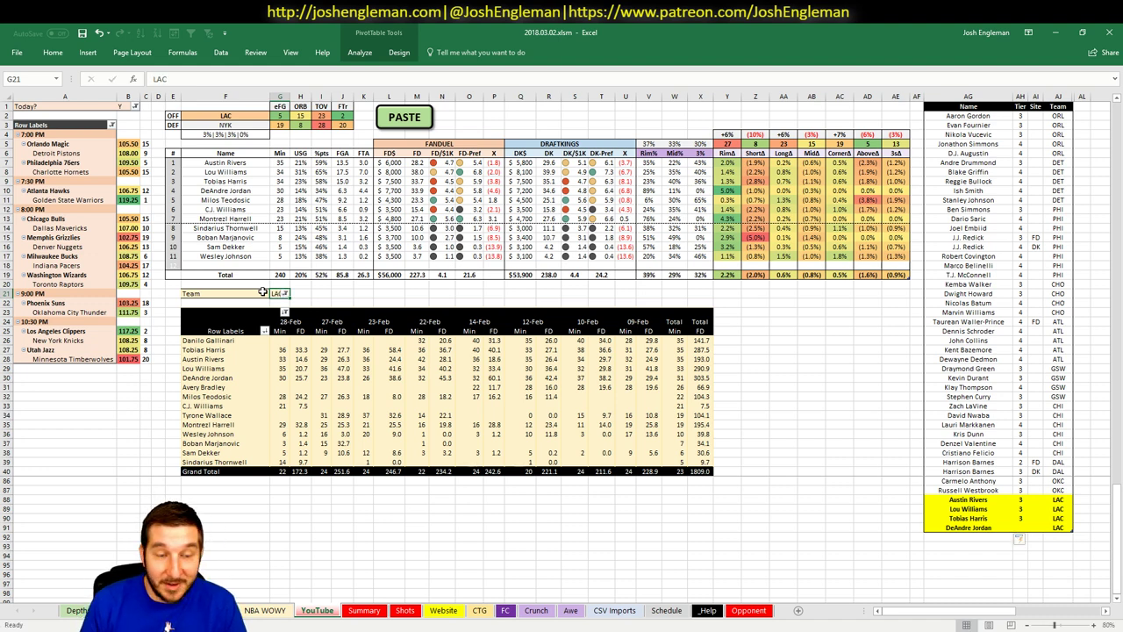
left_click(895, 471)
left_click(920, 504)
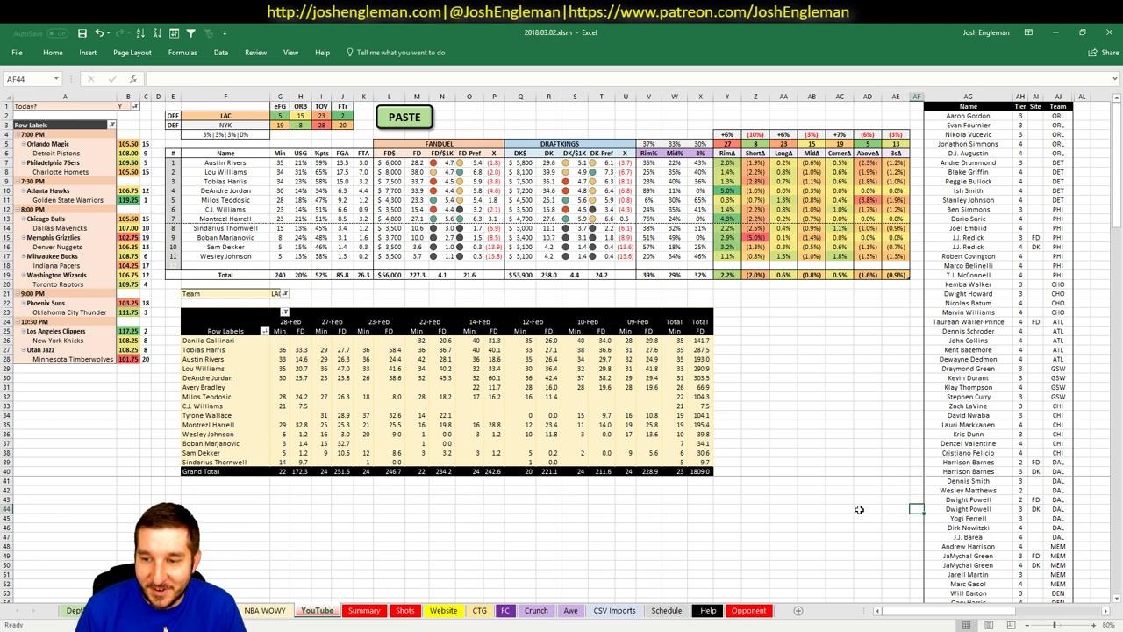
scroll(890, 515, "down", 14)
scroll(1119, 560, "down", 1)
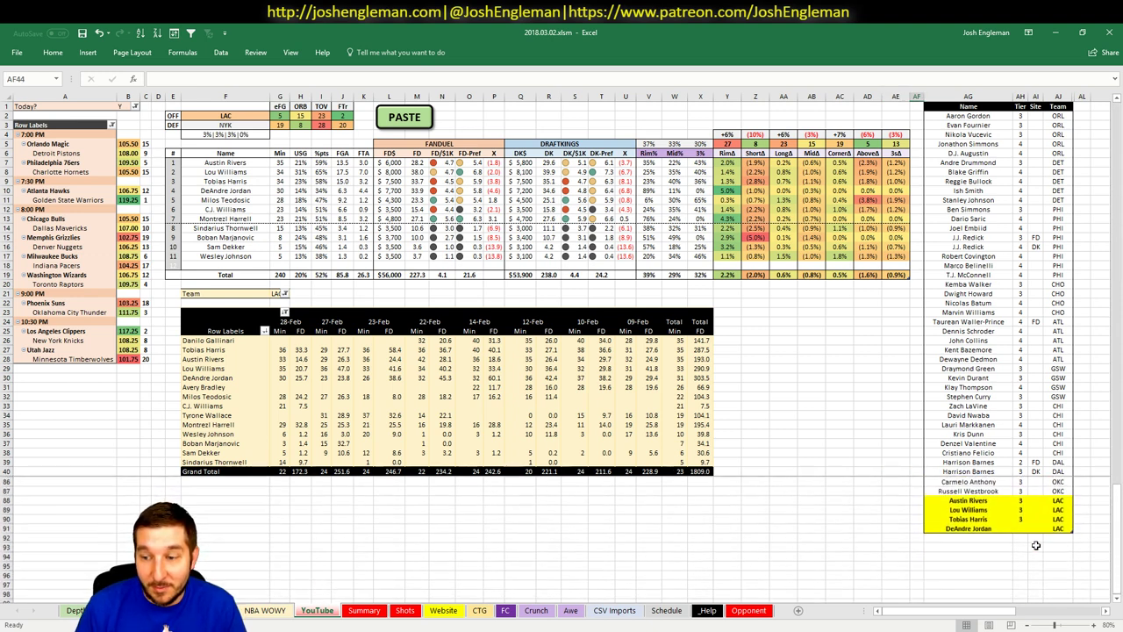
left_click(1012, 488)
left_click(848, 497)
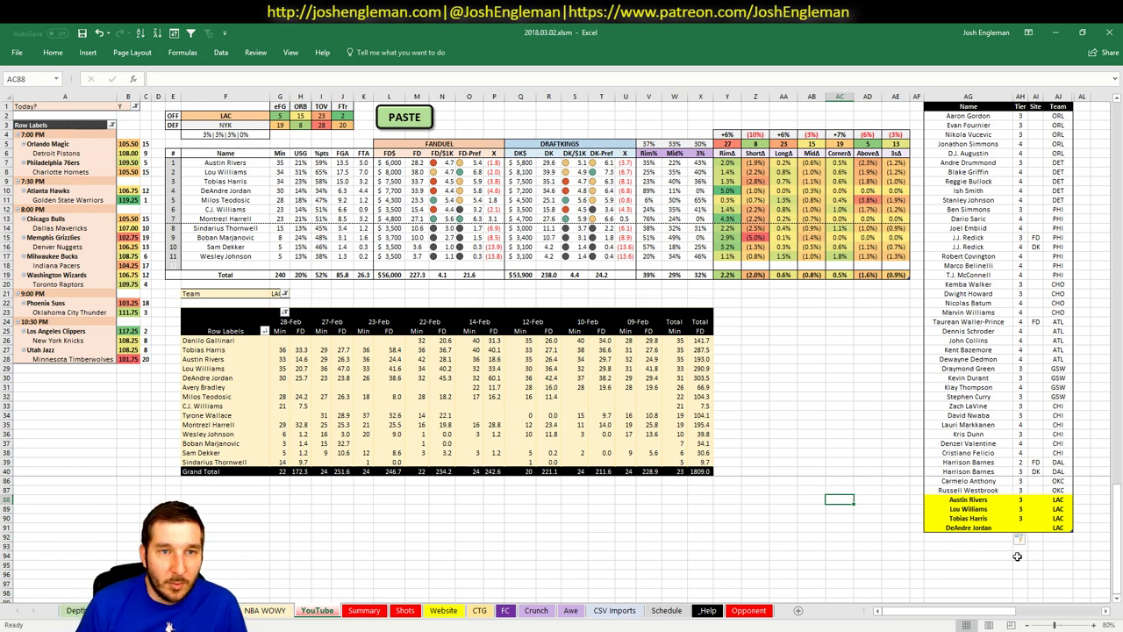
- Set DeAndre Jordan's tier to 4 in the player list
left_click(1019, 528)
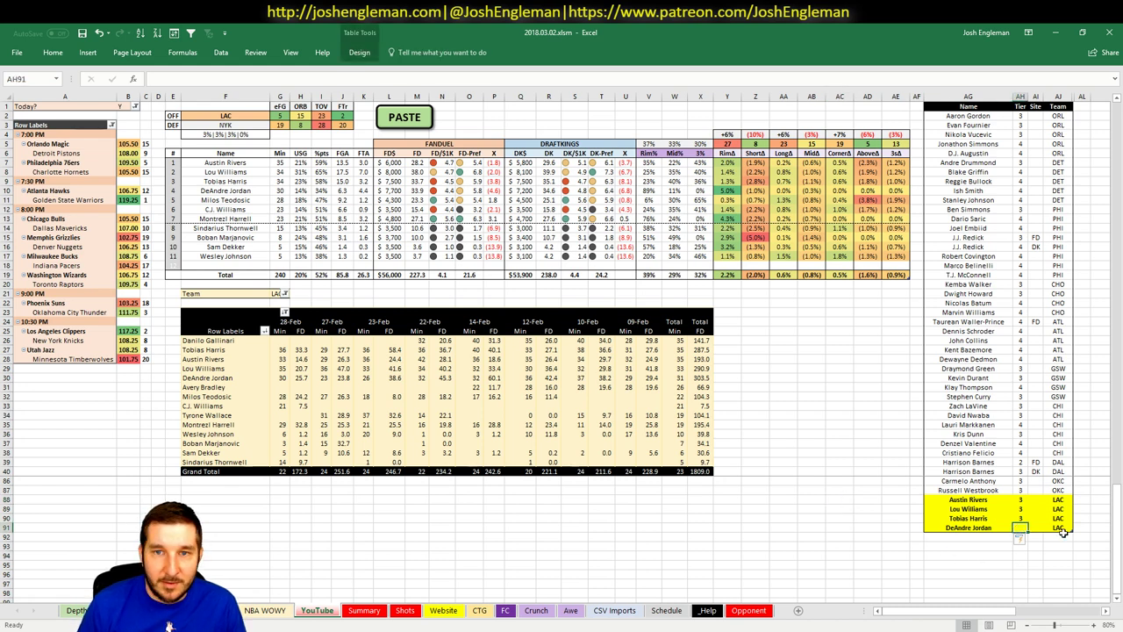
type("4")
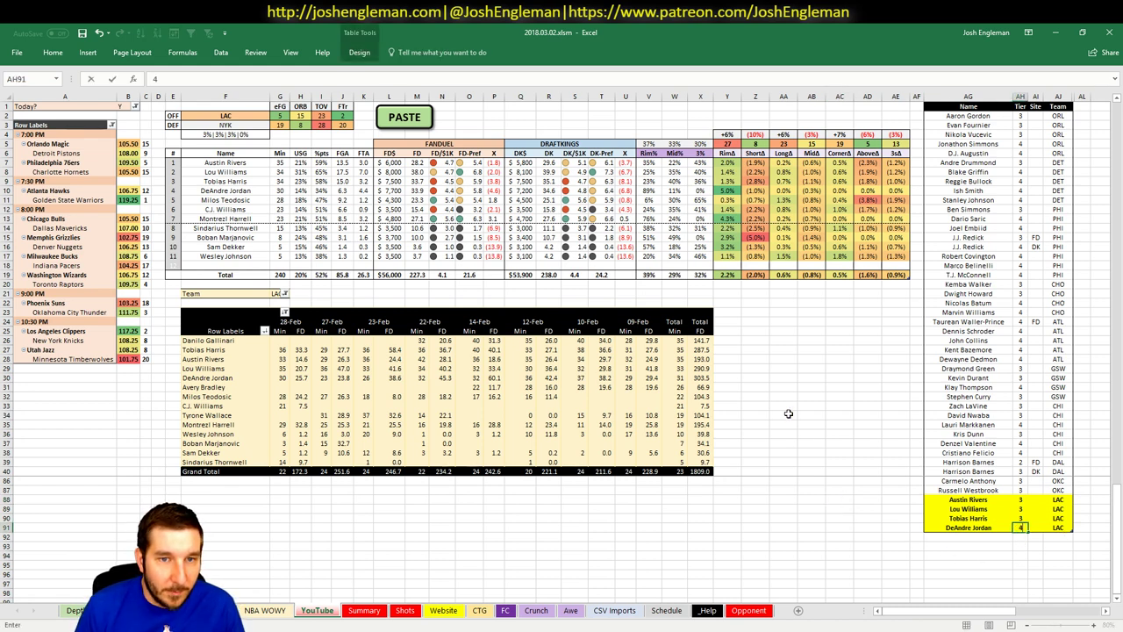
key("Return")
- Add Milos Teodosic as a tier 2 player below DeAndre Jordan in the player list
left_click(981, 537)
type("Milos Teodos")
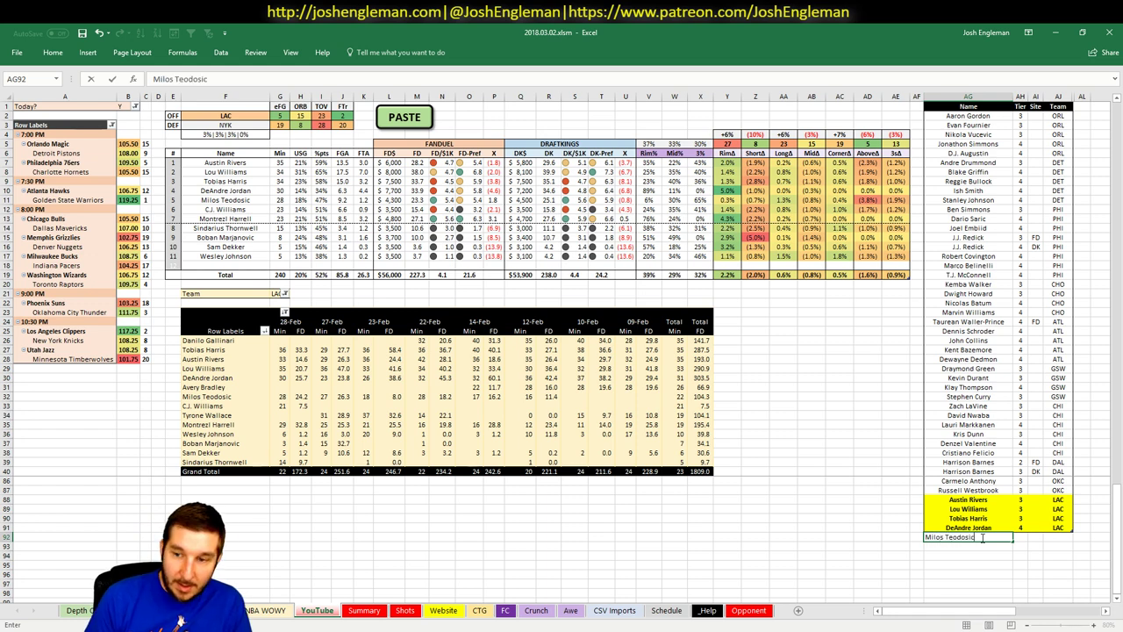
type("ic")
key("Tab")
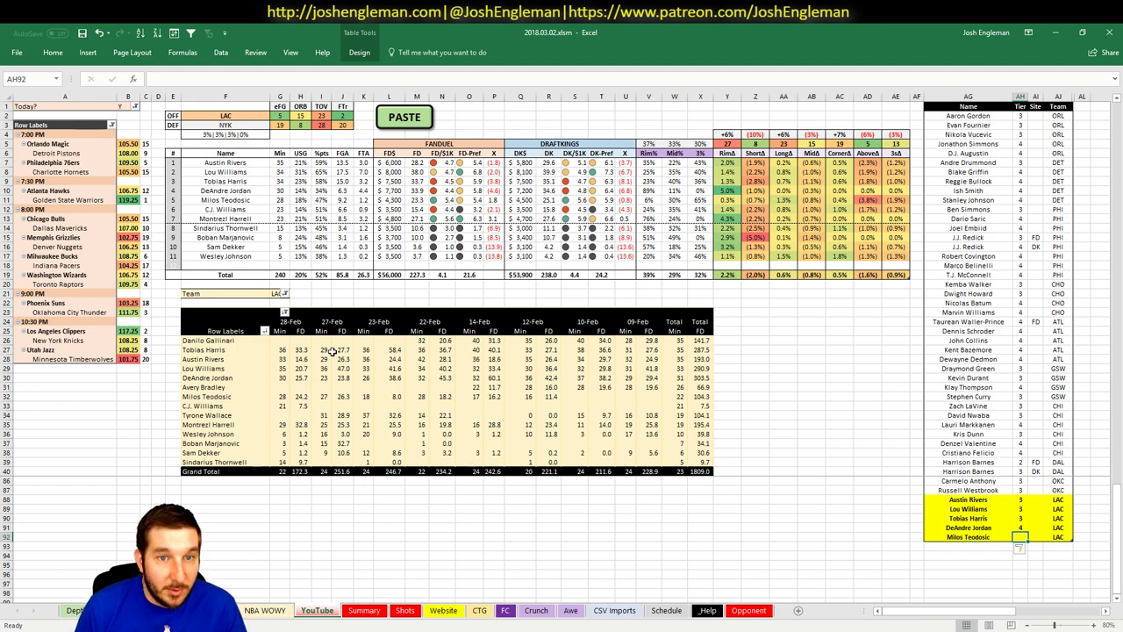
left_click(389, 200)
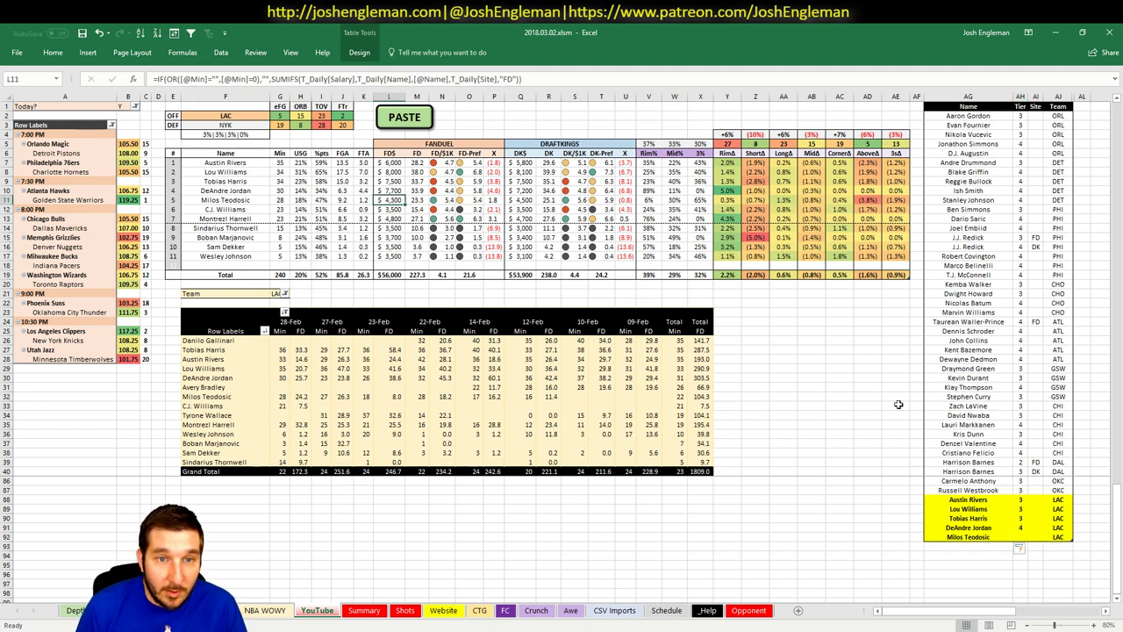
left_click(965, 546)
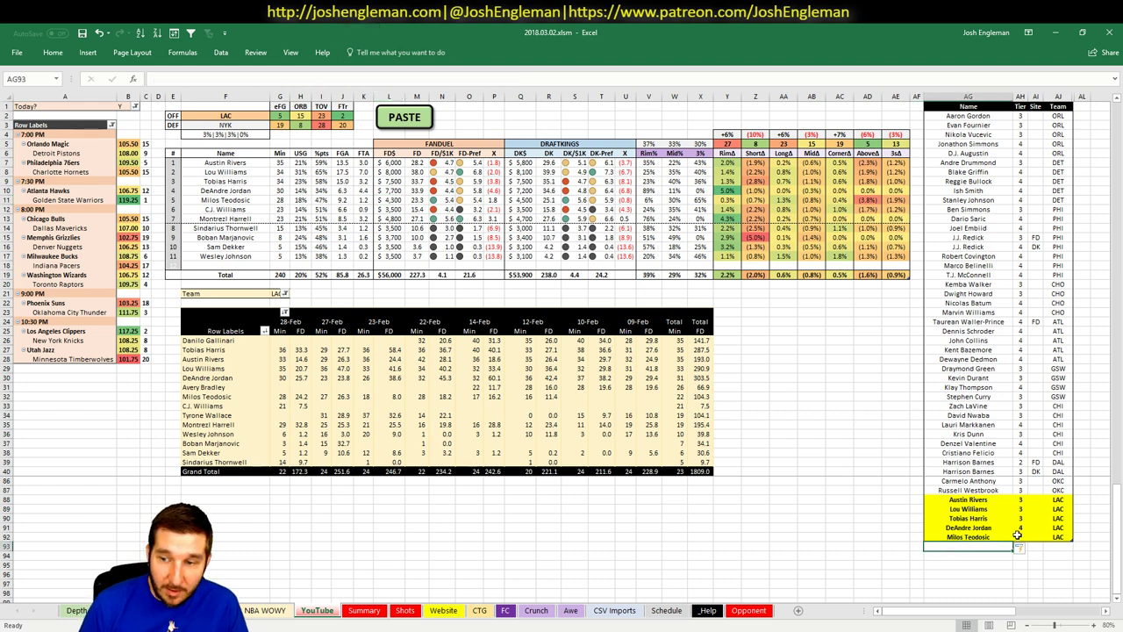
left_click(1018, 536)
type("2")
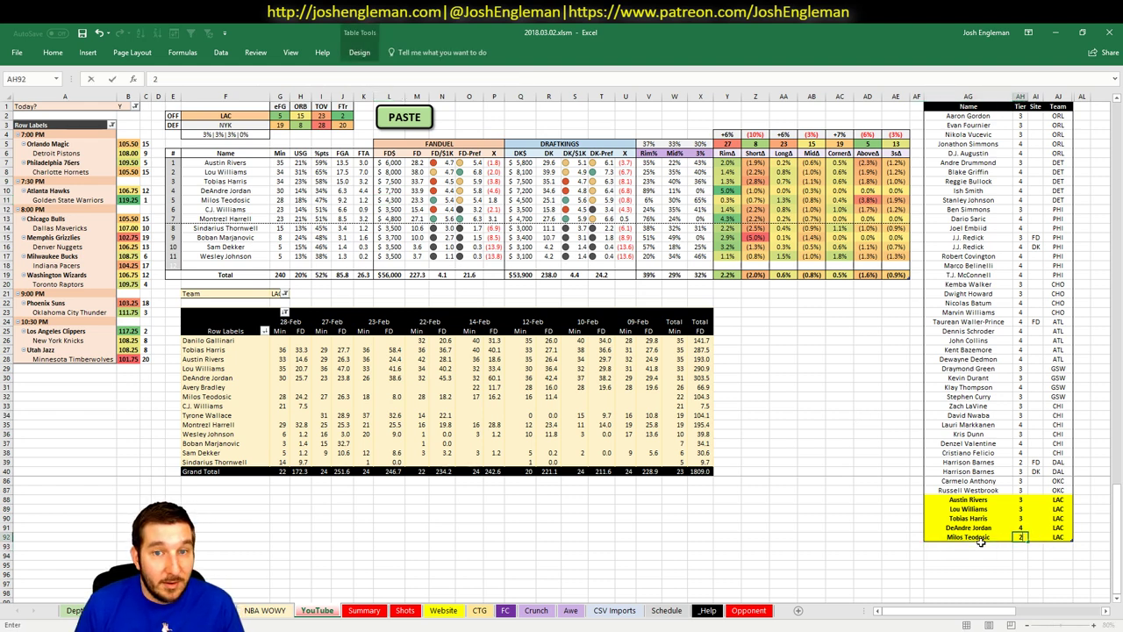
key("Return")
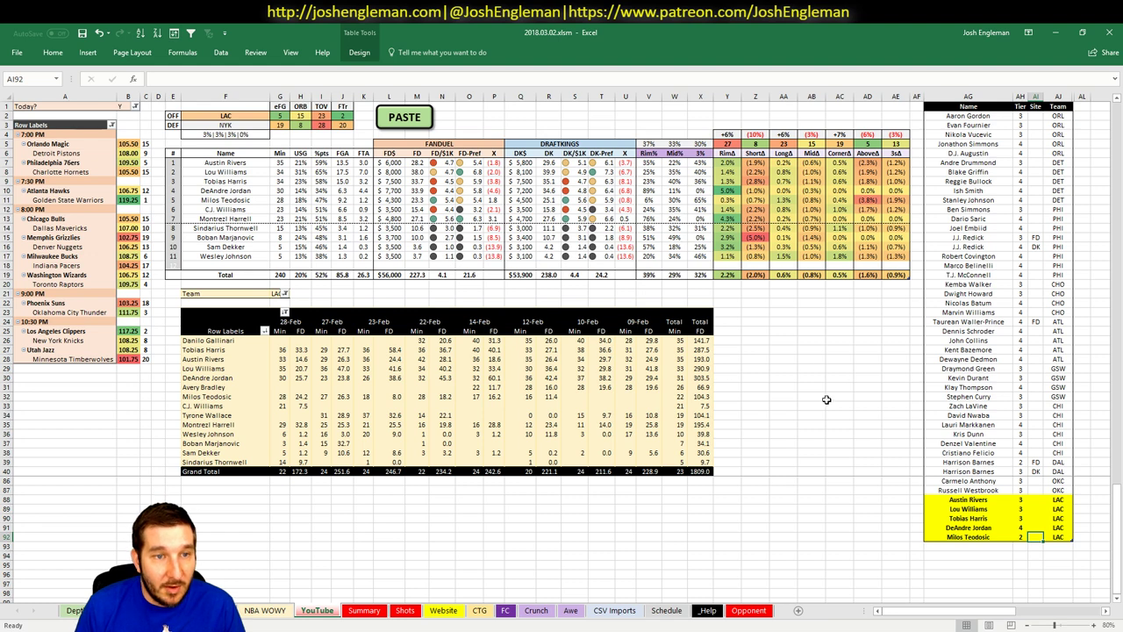
left_click(834, 396)
left_click(953, 527)
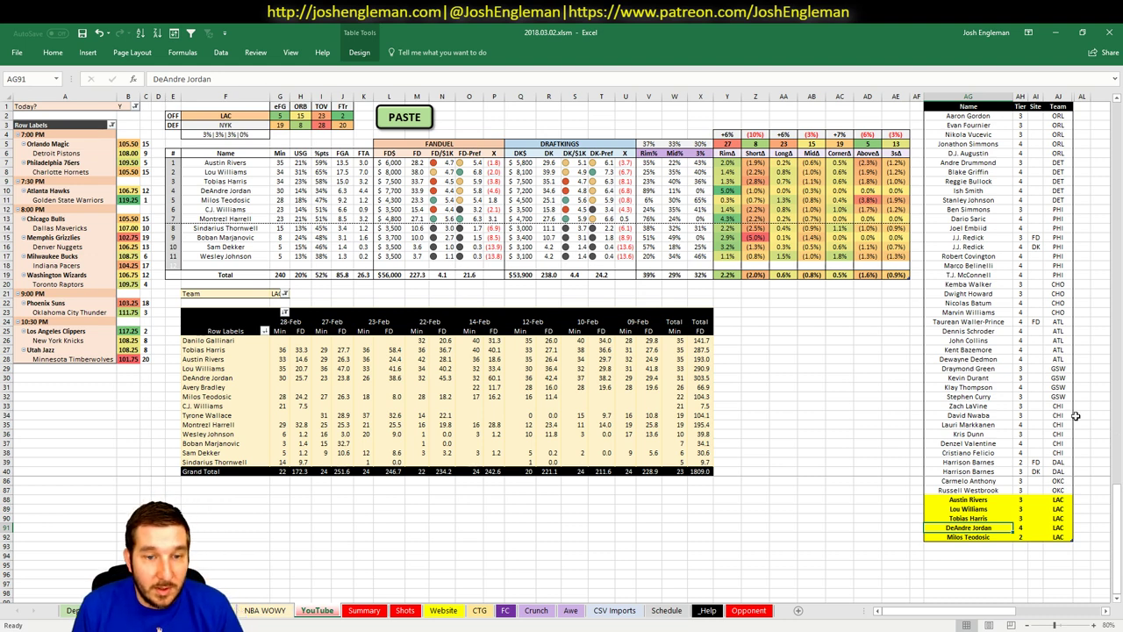
left_click(1005, 544)
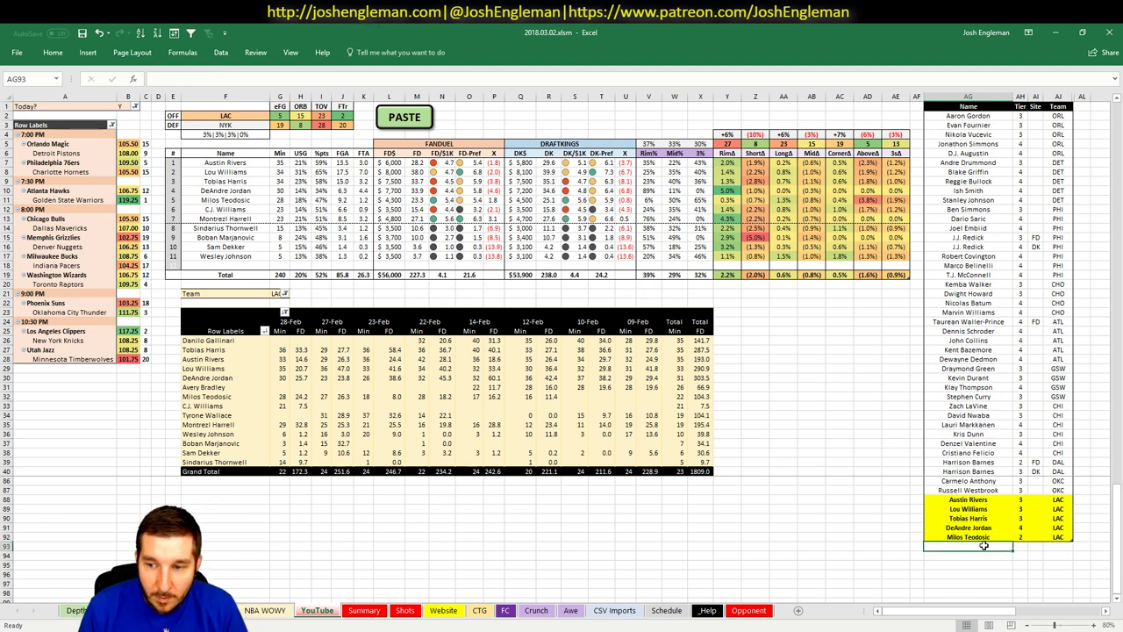
left_click(388, 199)
- Add Montrezl Harrell as a tier 3 player below Milos Teodosic in the player list
left_click(974, 545)
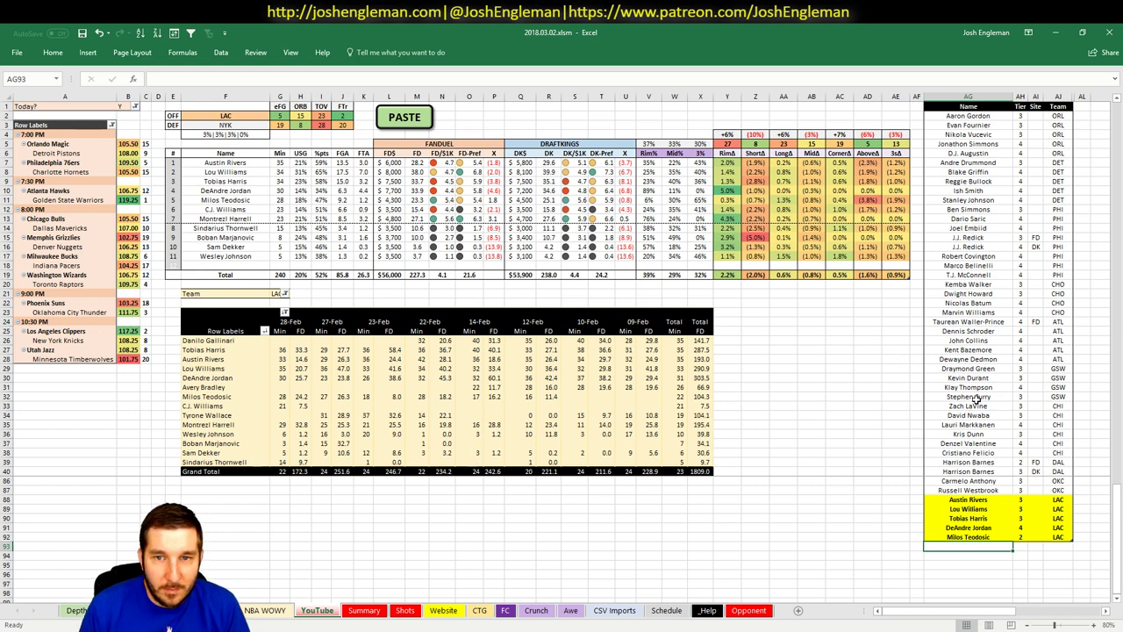
type("Mon")
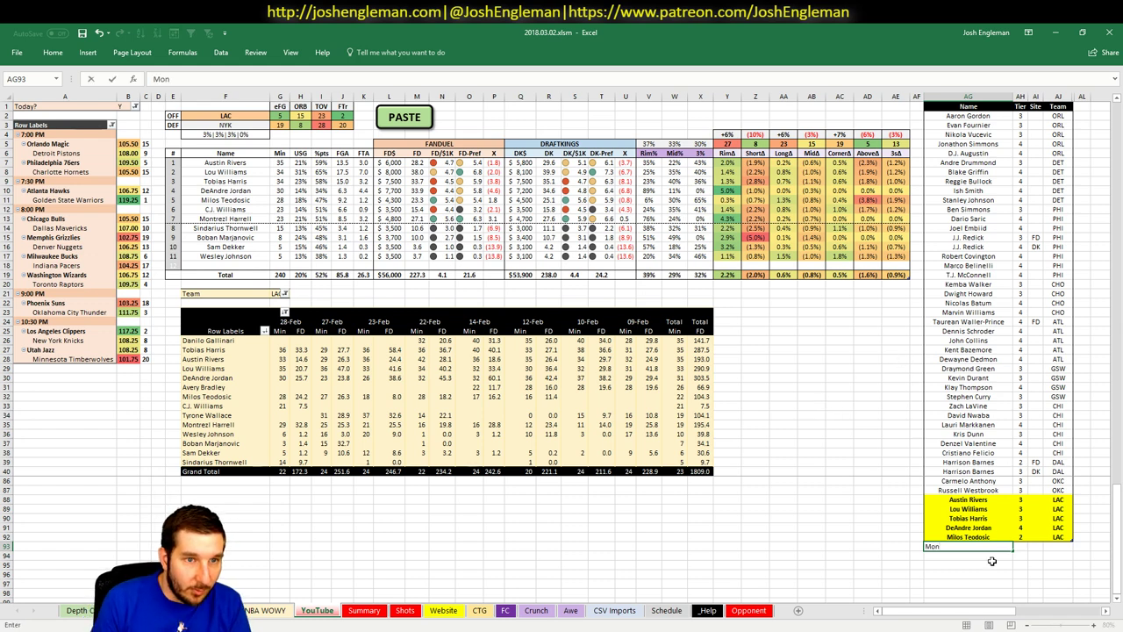
type("trezl H")
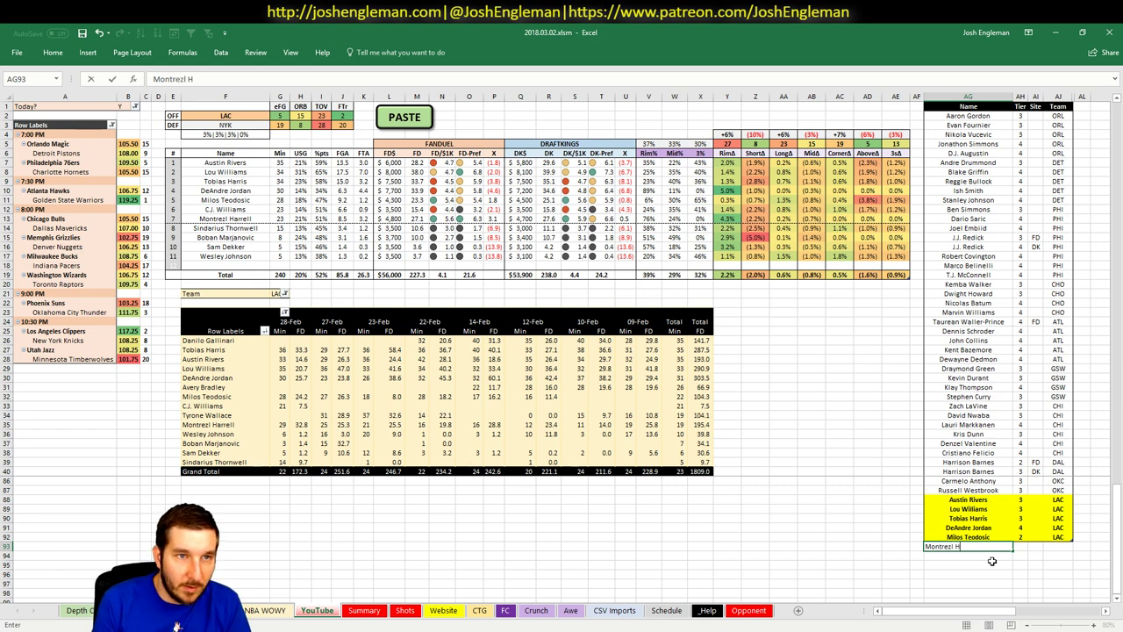
type("arrell")
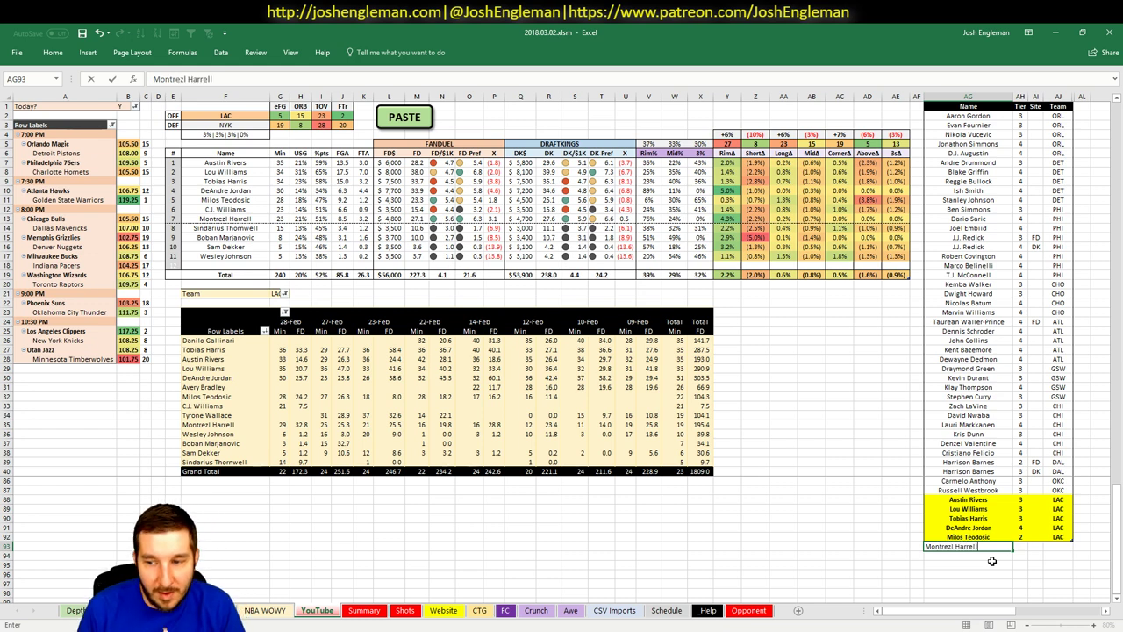
key("Tab")
type("3")
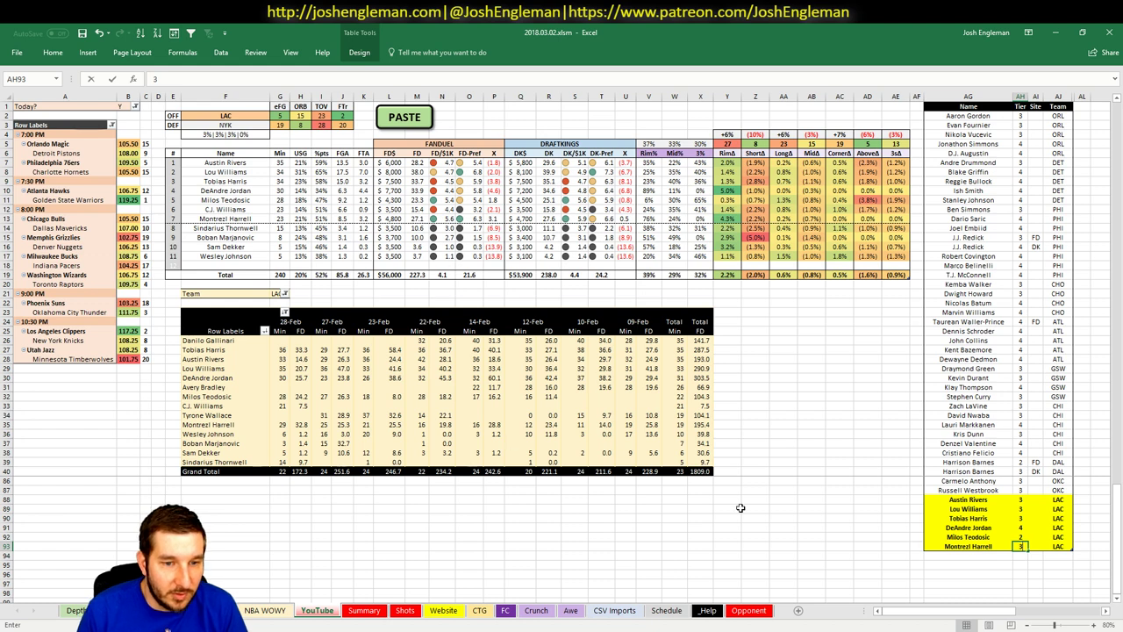
- Switch the matchup view's offensive team to NYK and filter the game log pivot table to NYK
key("Return")
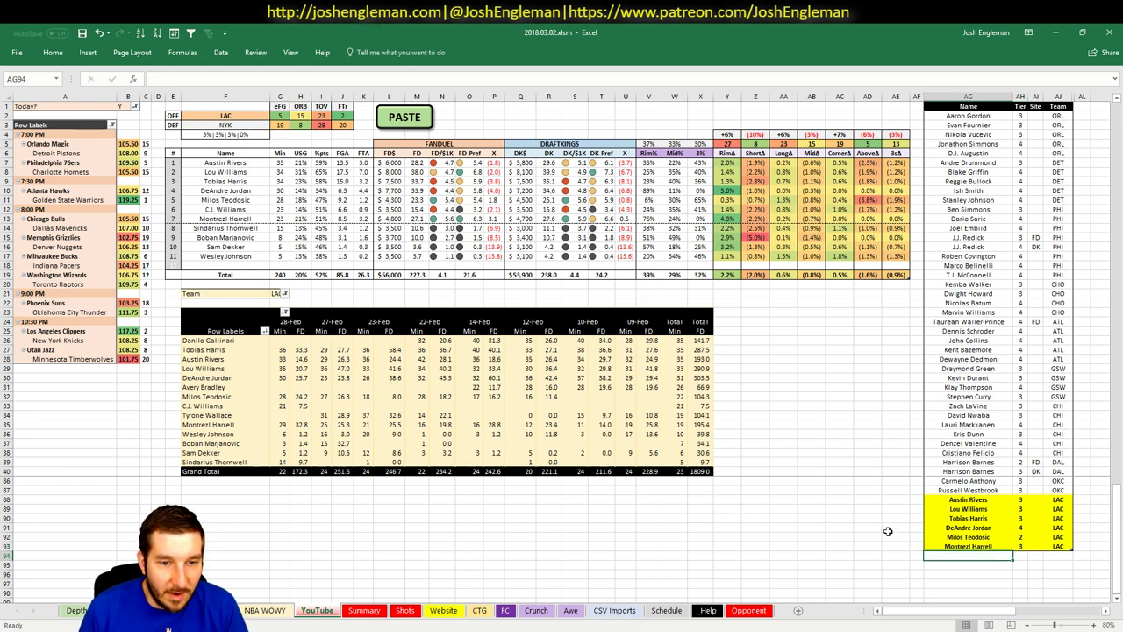
left_click(238, 115)
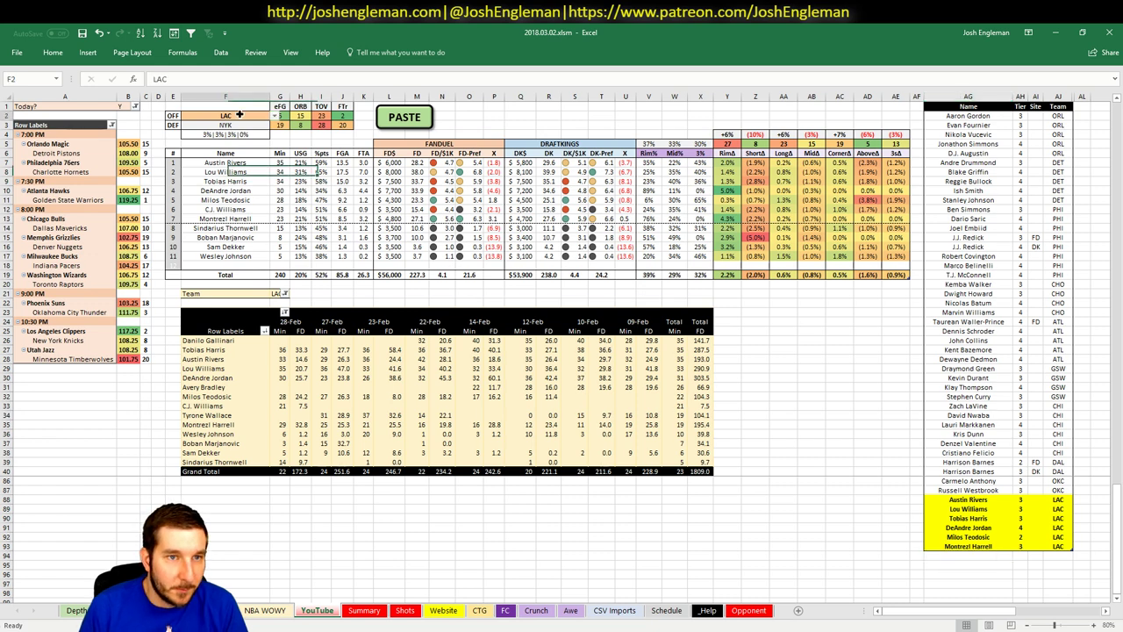
type("NYK")
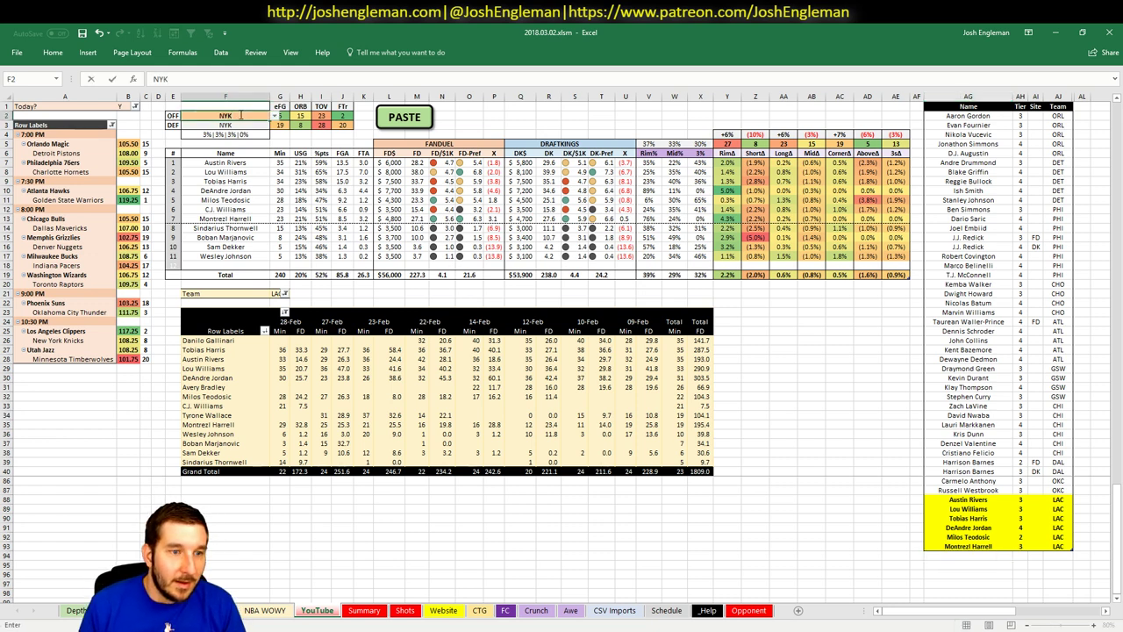
key("Return")
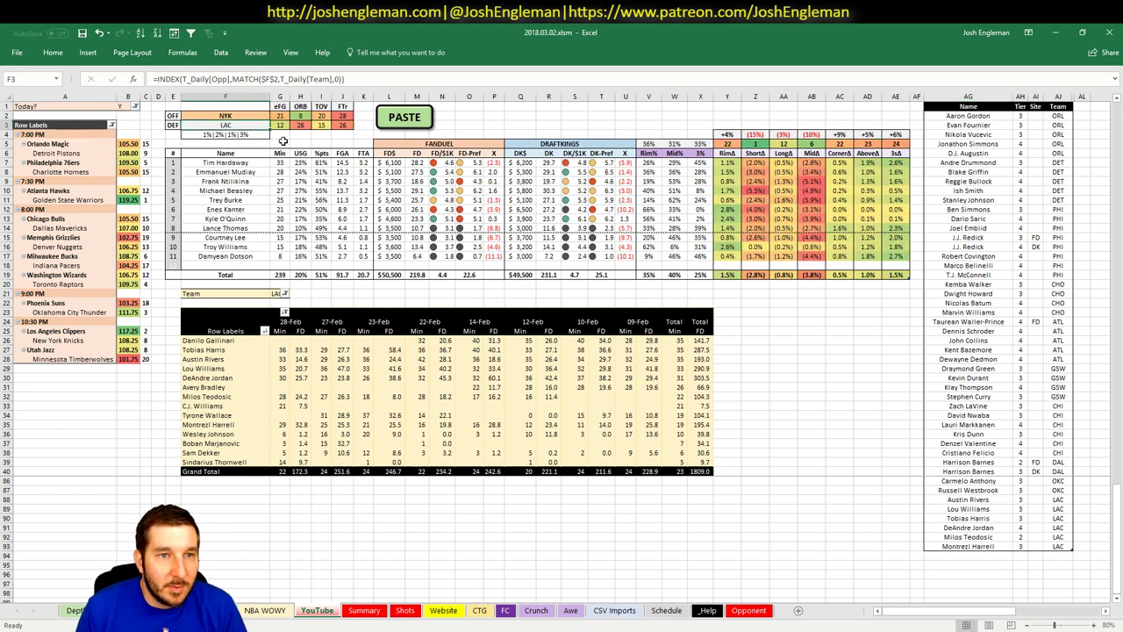
left_click(276, 294)
type("NYK")
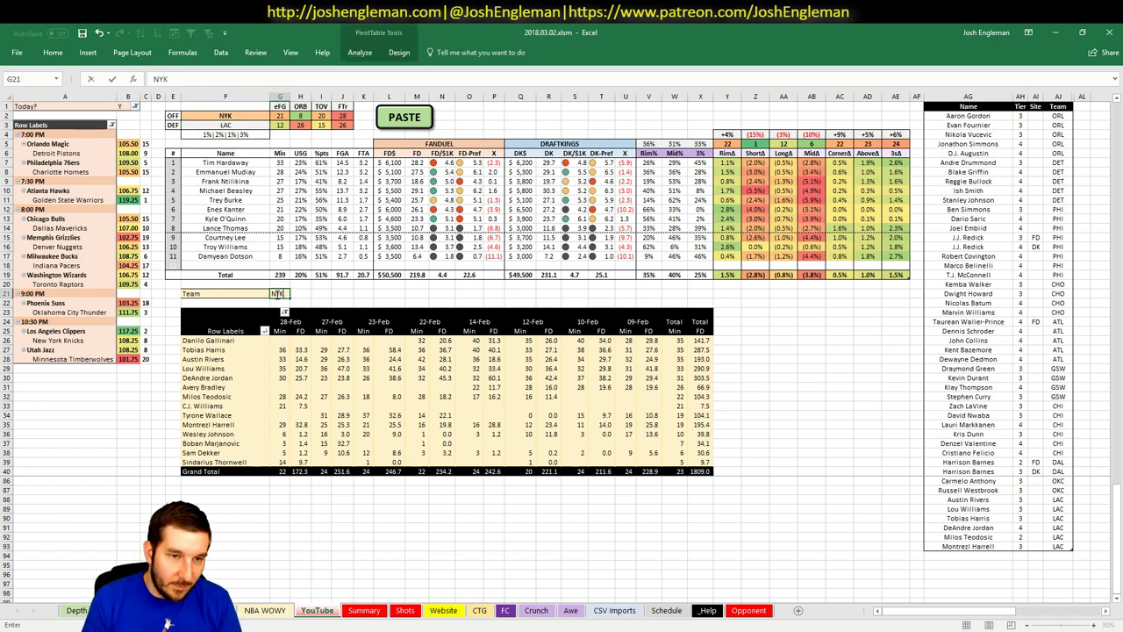
key("Return")
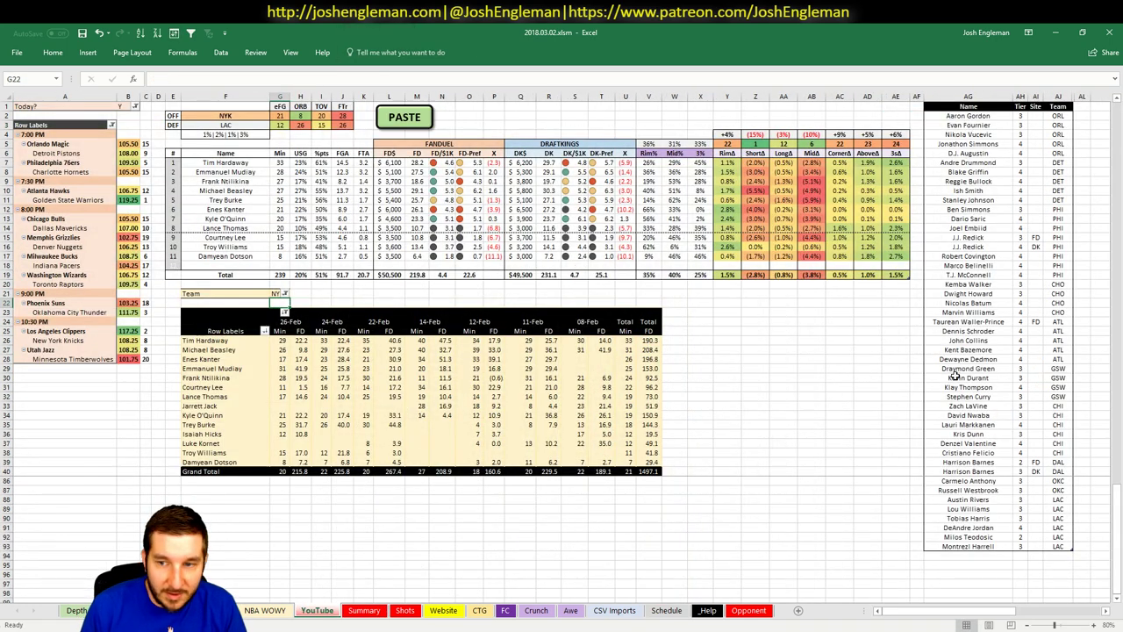
- Add Tim Hardaway as a tier 4 player below Montrezl Harrell in the player list
left_click(965, 518)
scroll(967, 517, "down", 1)
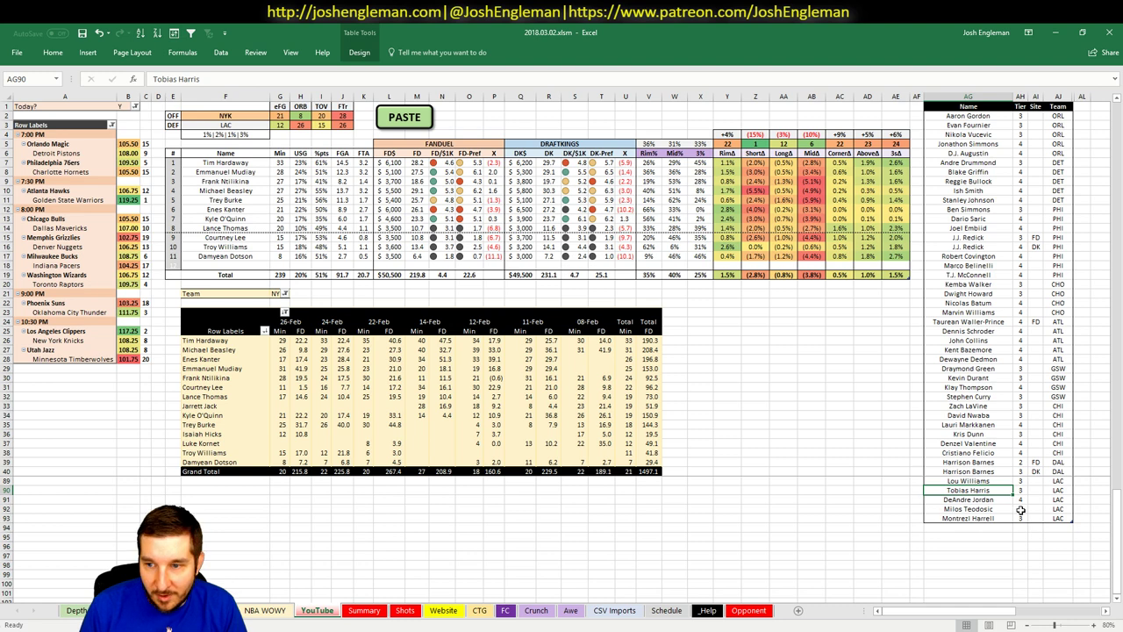
left_click(970, 525)
scroll(966, 526, "down", 1)
scroll(966, 526, "up", 2)
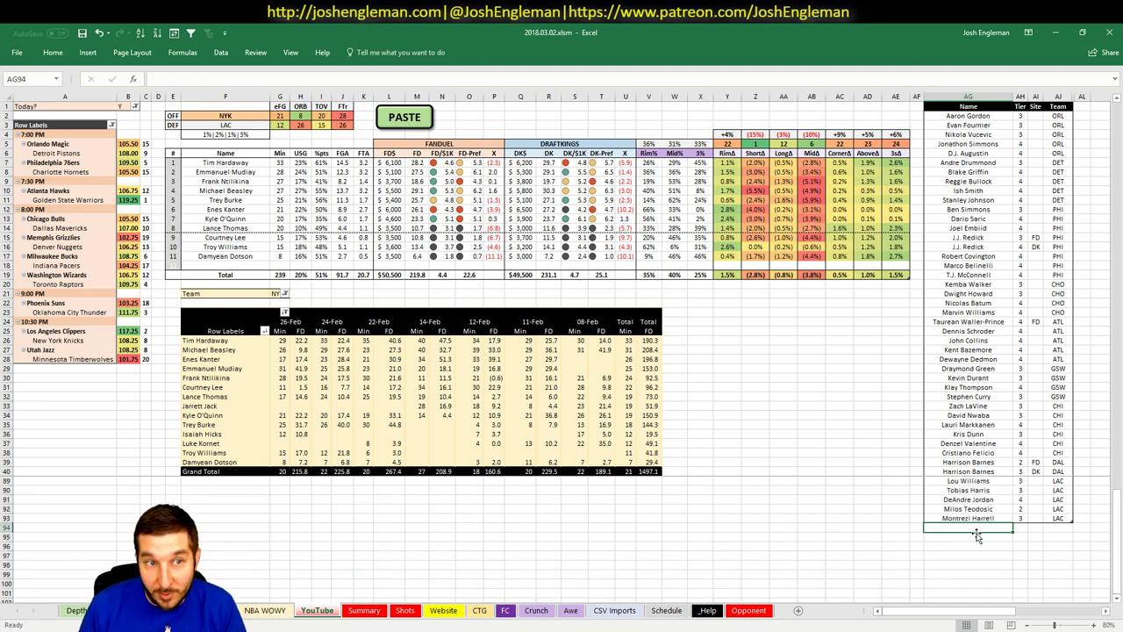
scroll(983, 532, "down", 2)
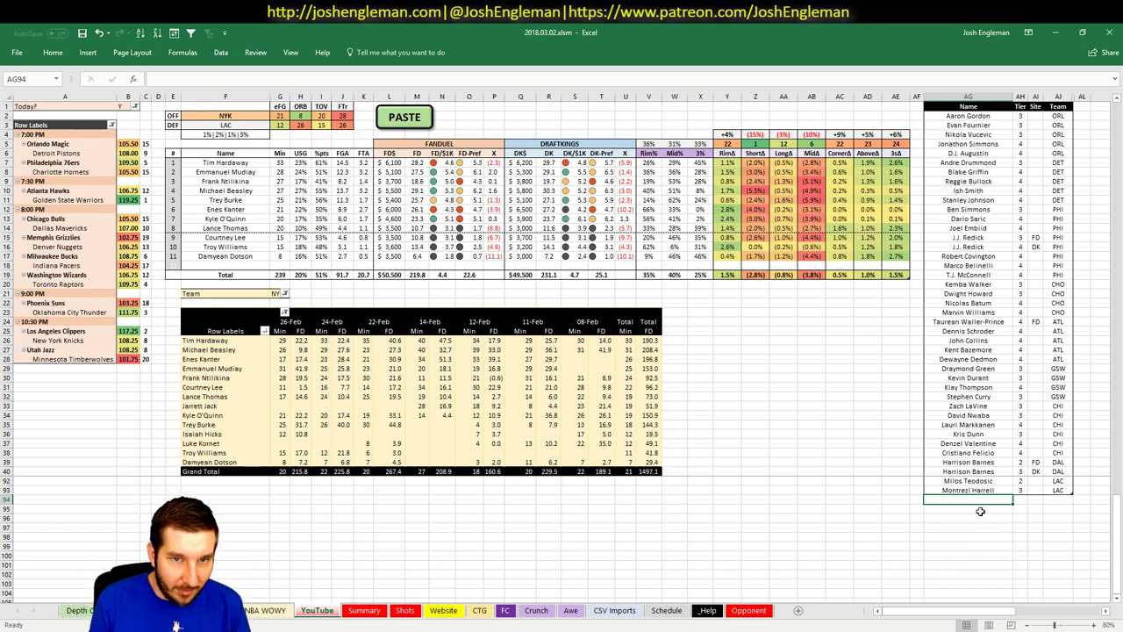
type("Tim Hard")
type("away")
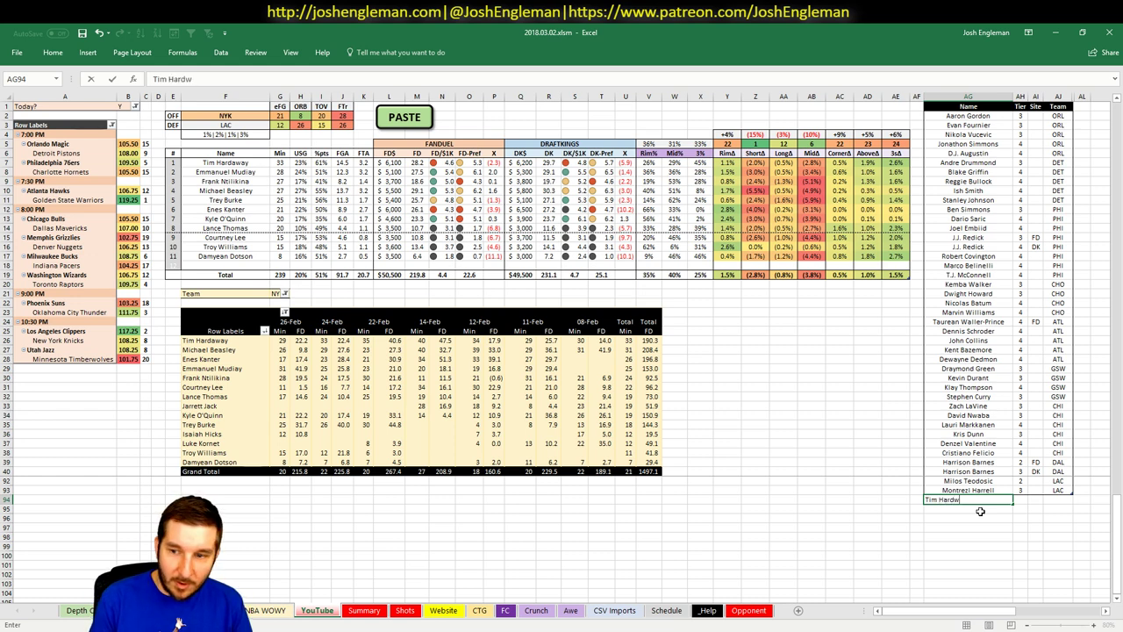
key("Tab")
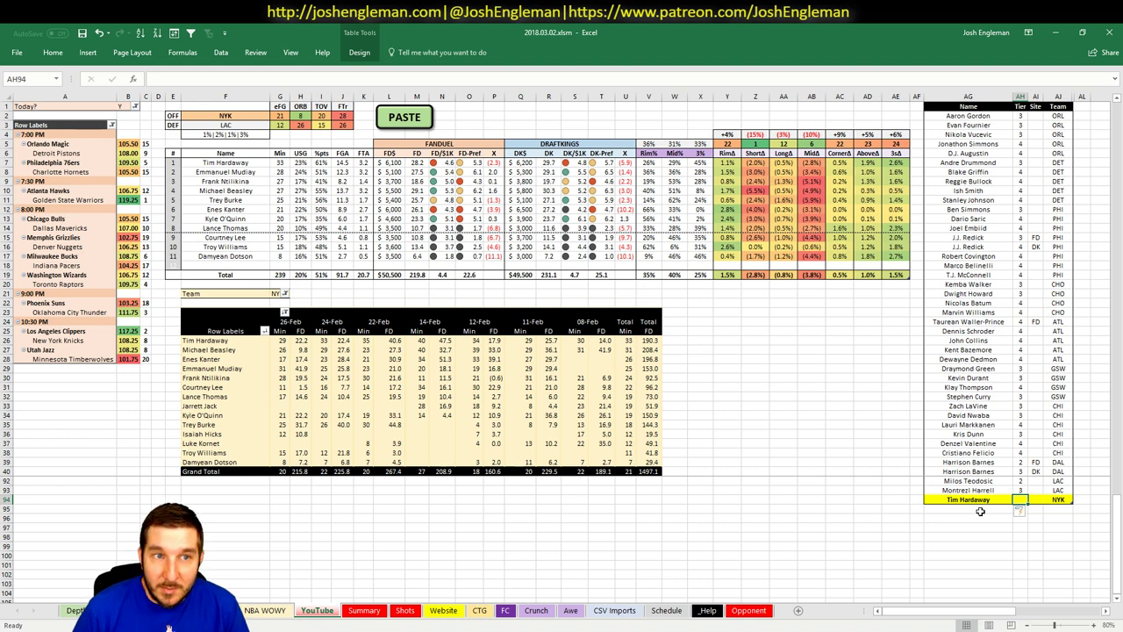
type("4")
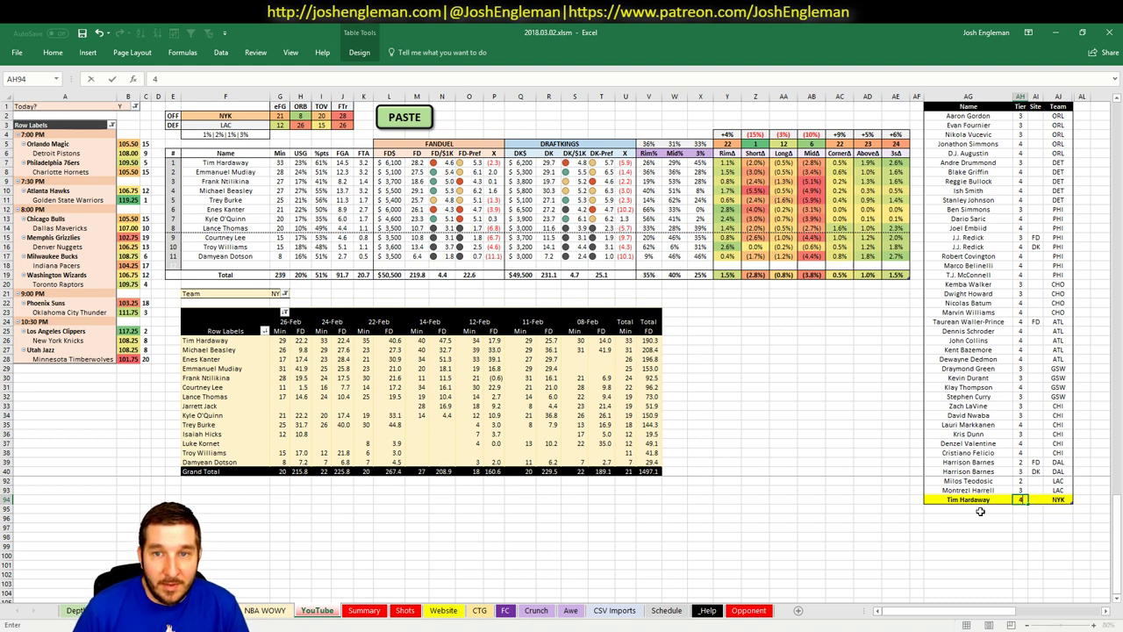
key("Return")
- Add Emmanuel Mudiay as a tier 3 player below Tim Hardaway in the player list
type("Em")
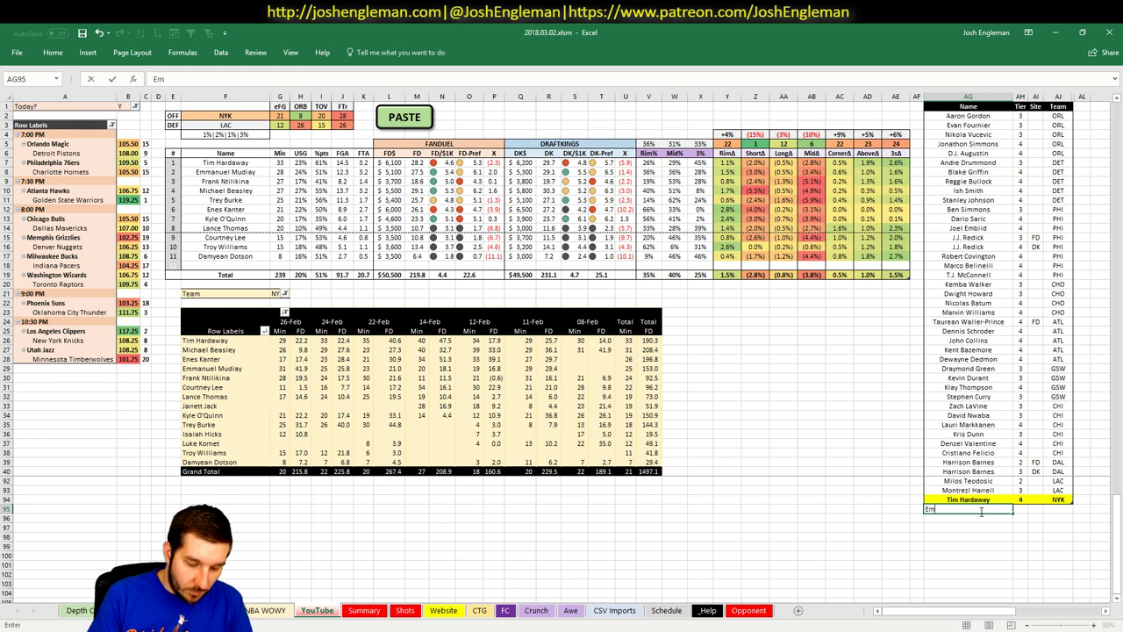
type("manuel Mudiay")
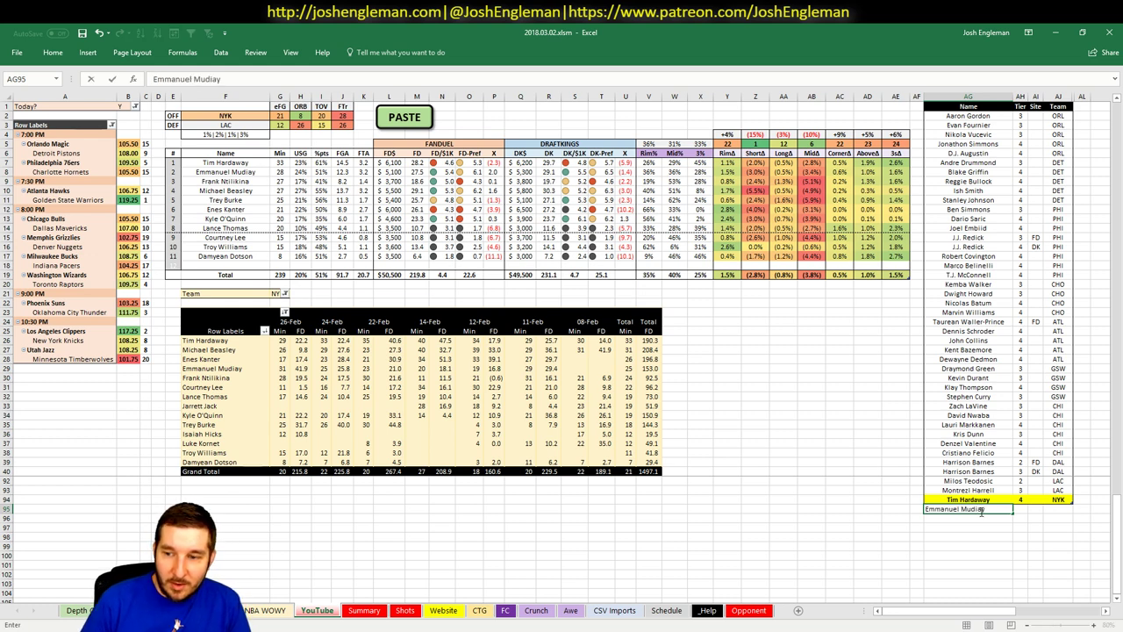
key("Tab")
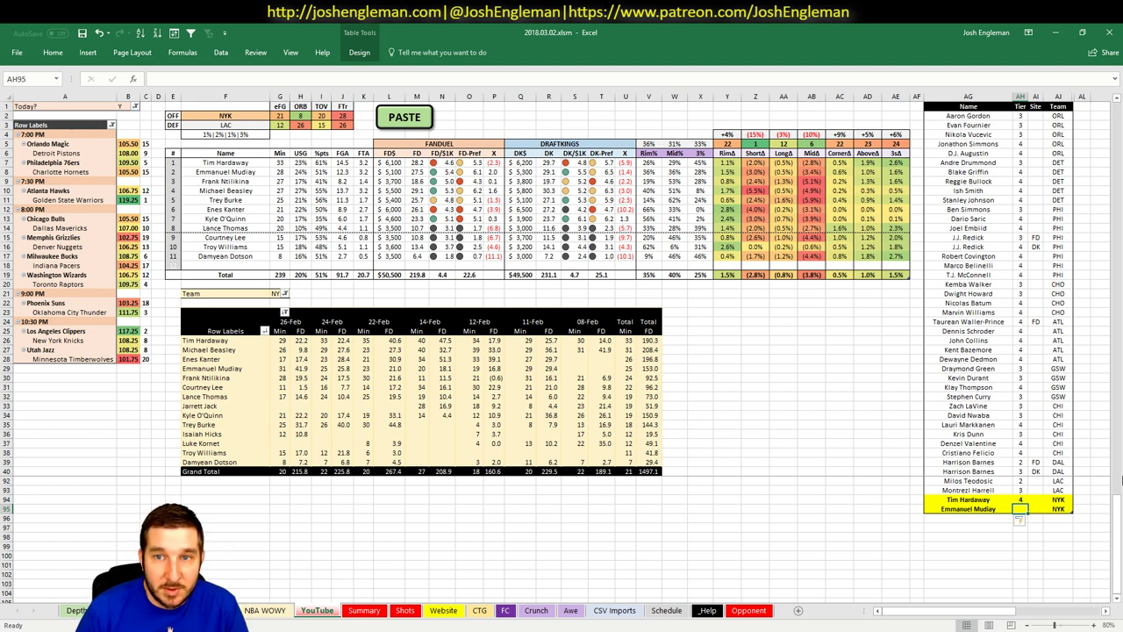
type("3")
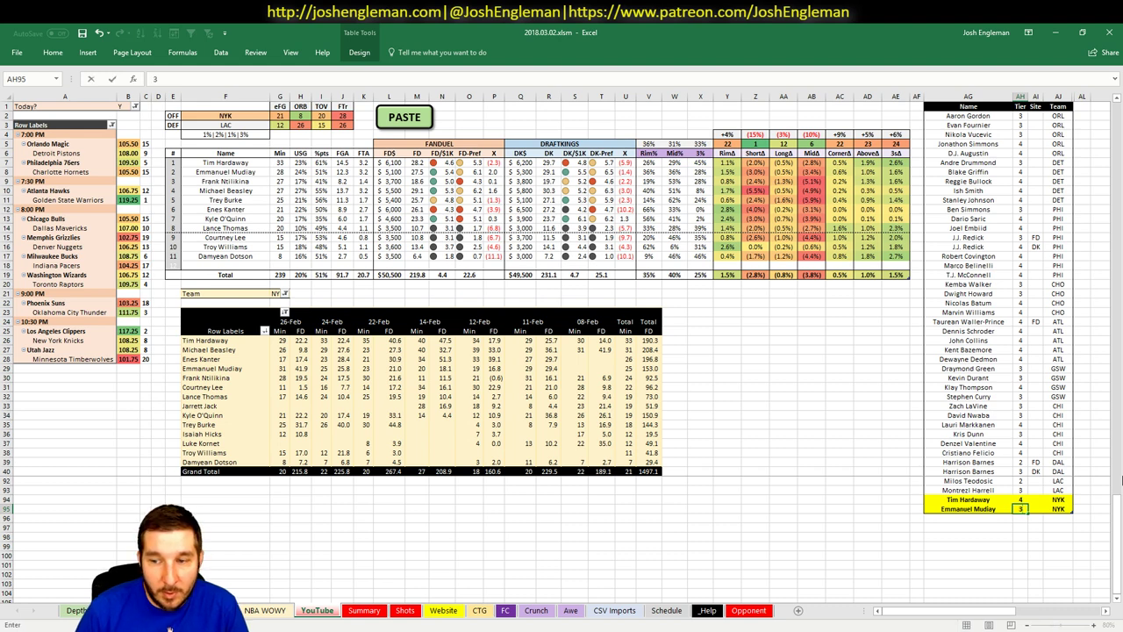
key("Return")
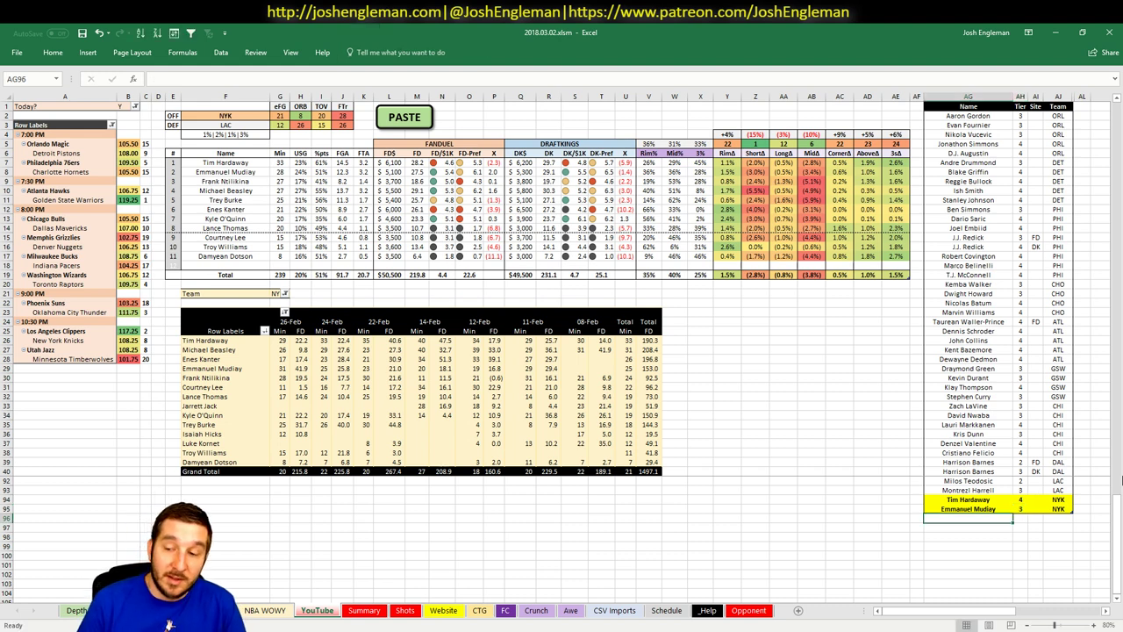
- Add Frank Ntilikina as a tier 4 player below Emmanuel Mudiay in the player list
type("Fred VanVleet")
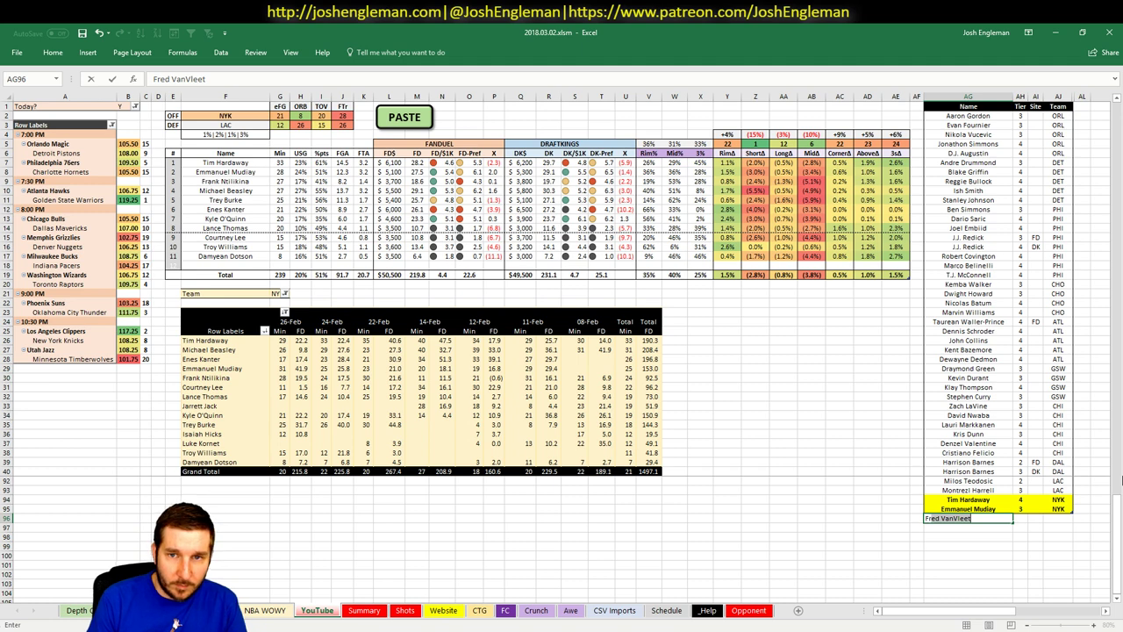
type("ank Nti")
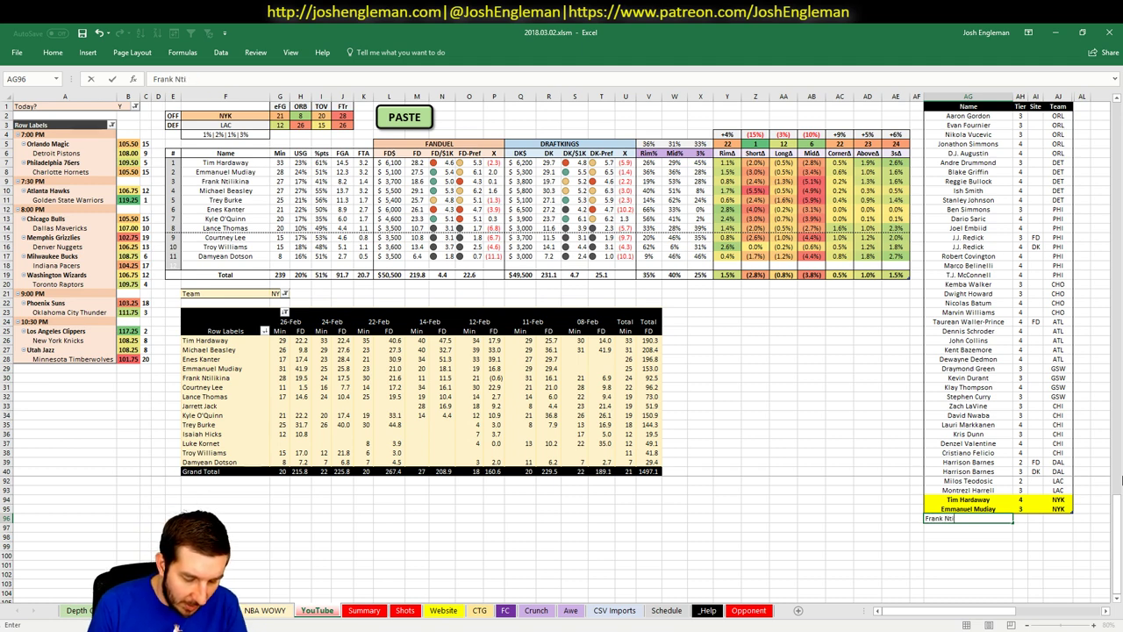
type("likina")
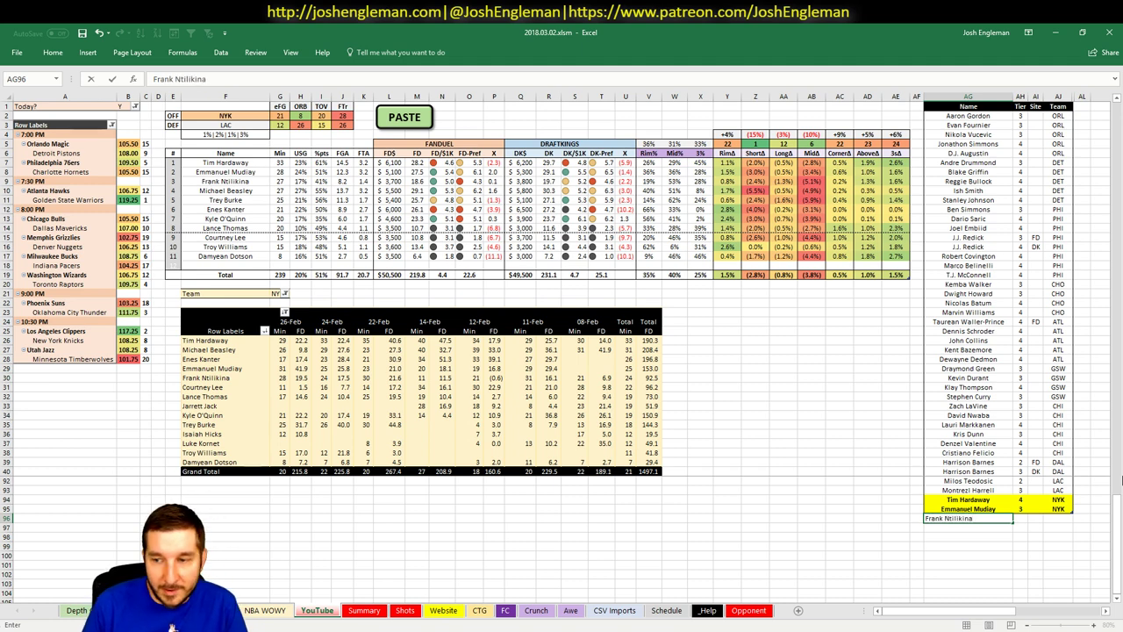
key("Tab")
type("4")
key("Return")
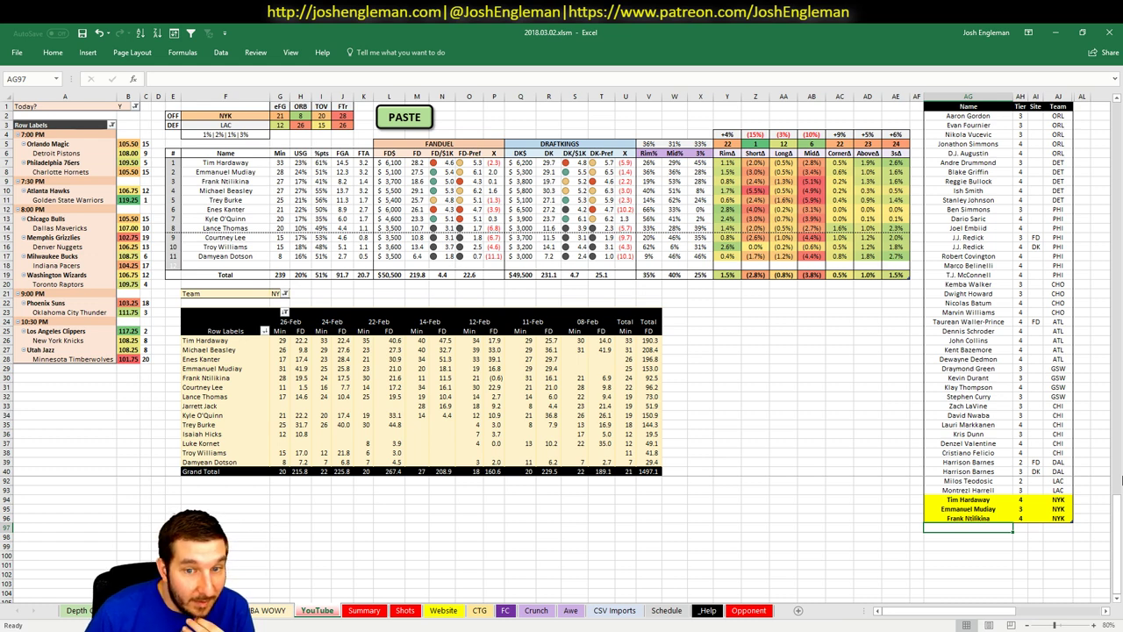
- Add Michael Beasley as a tier 4 player below Frank Ntilikina in the player list
type("Micha")
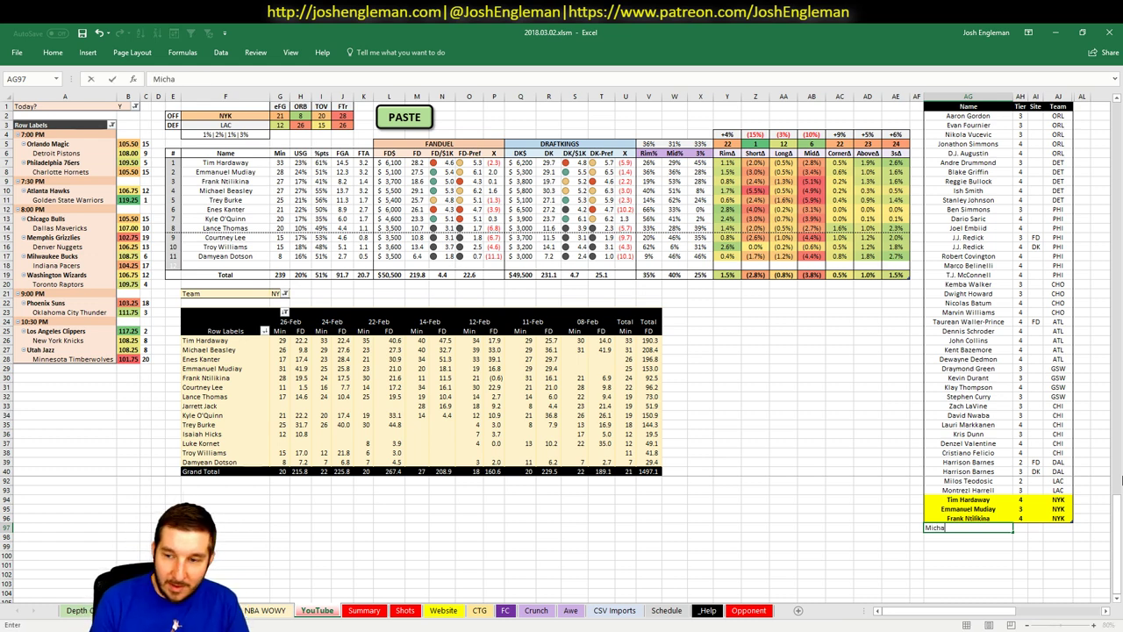
type("el Beasley")
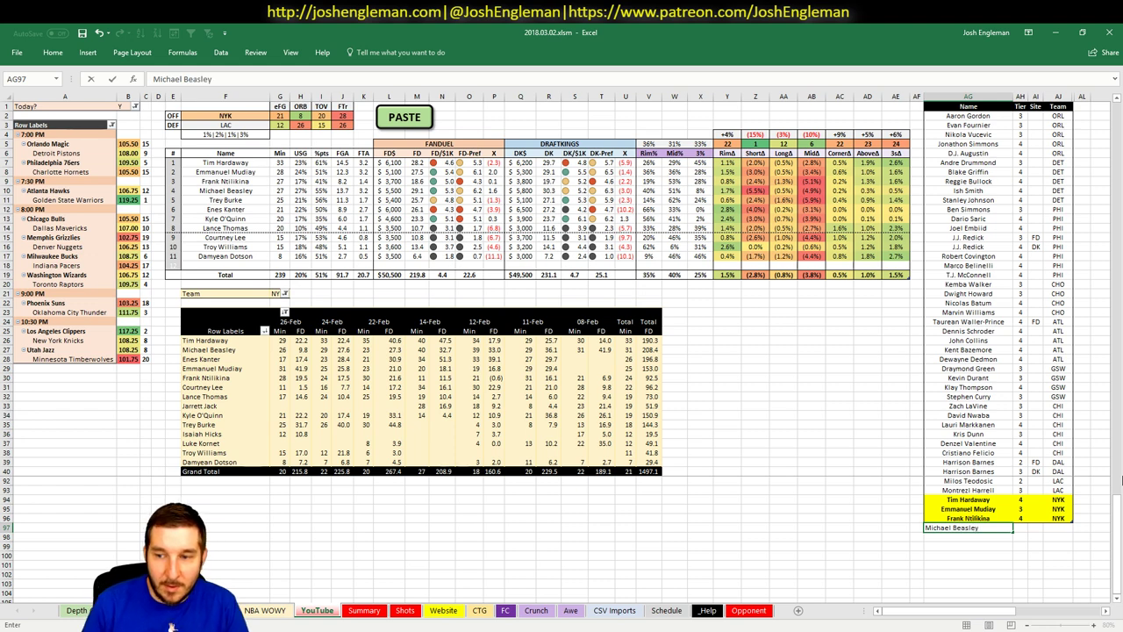
key("Tab")
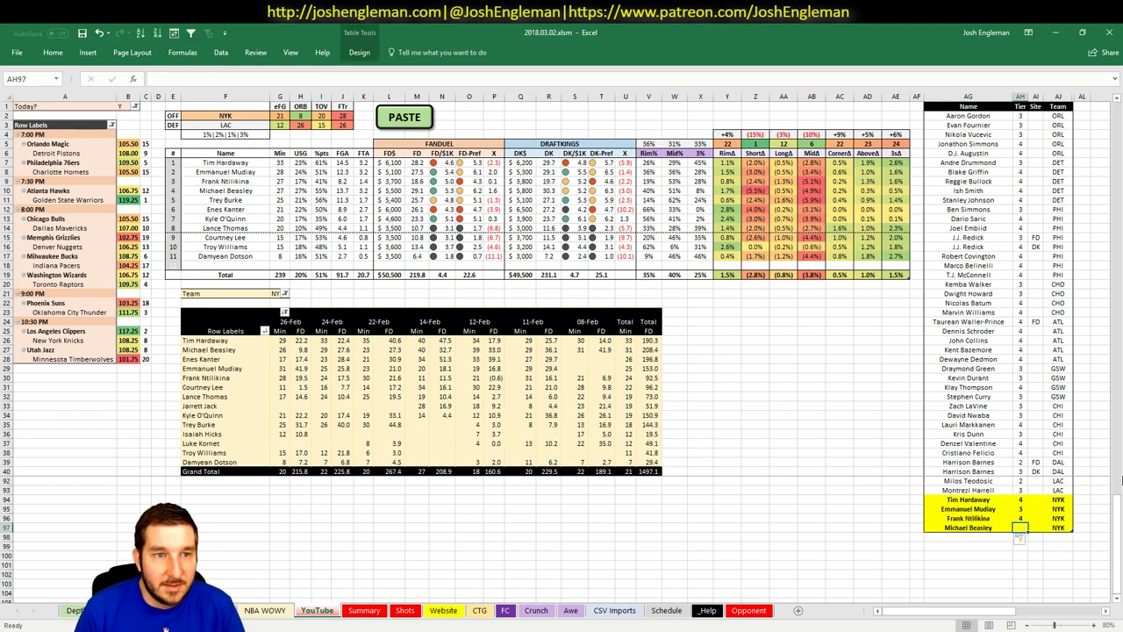
type("4")
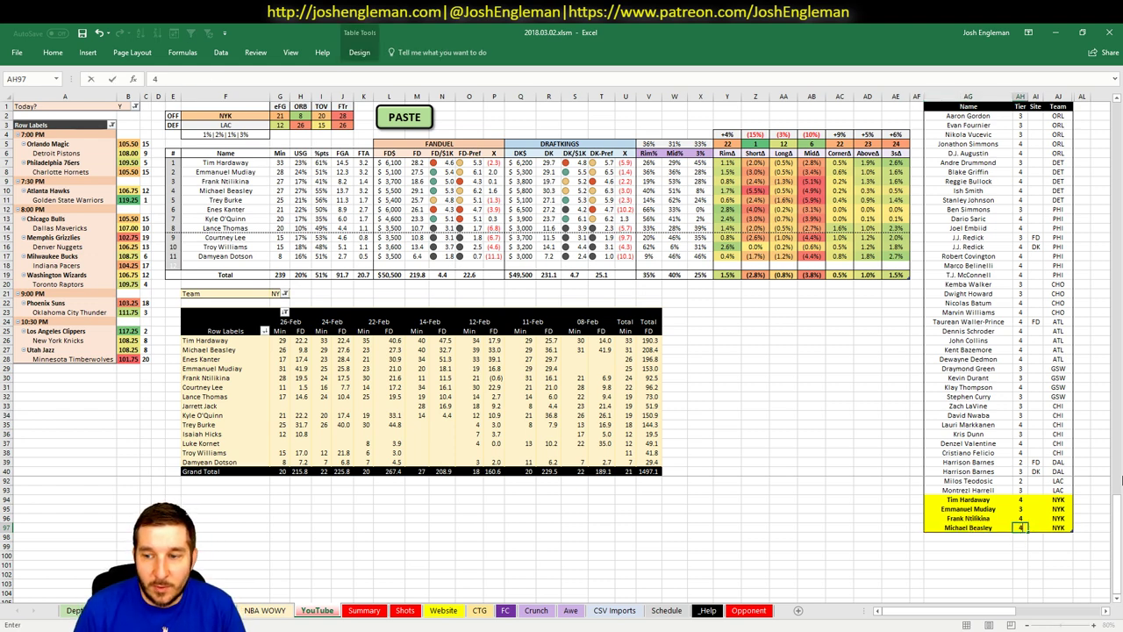
key("Return")
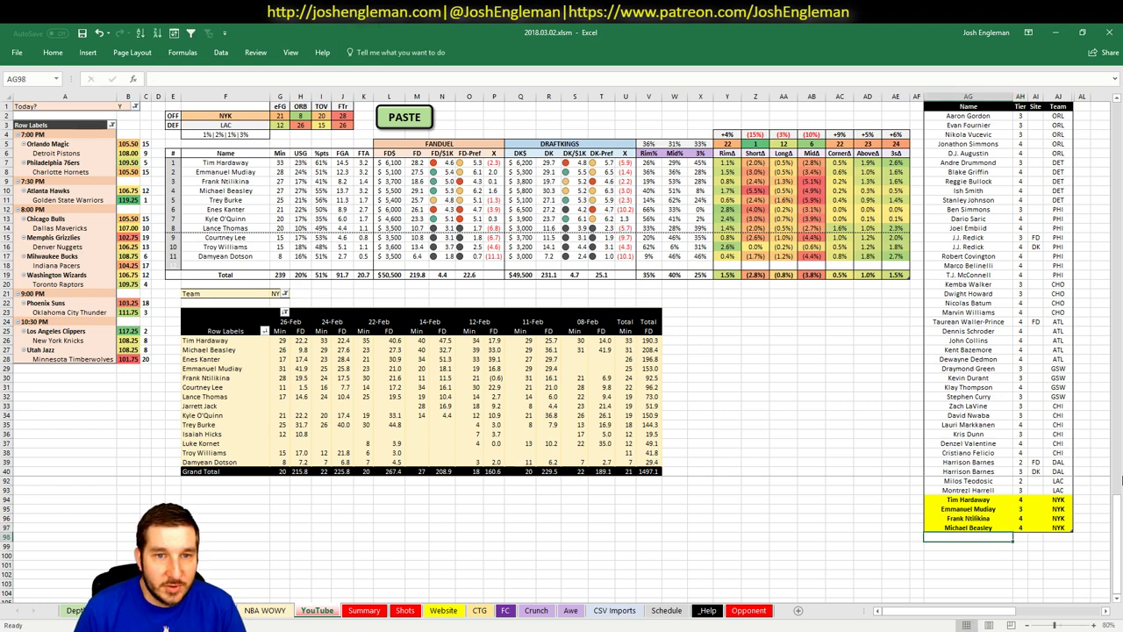
- Add Trey Burke as a tier 4 player below Michael Beasley in the player list
type("Trey Burke")
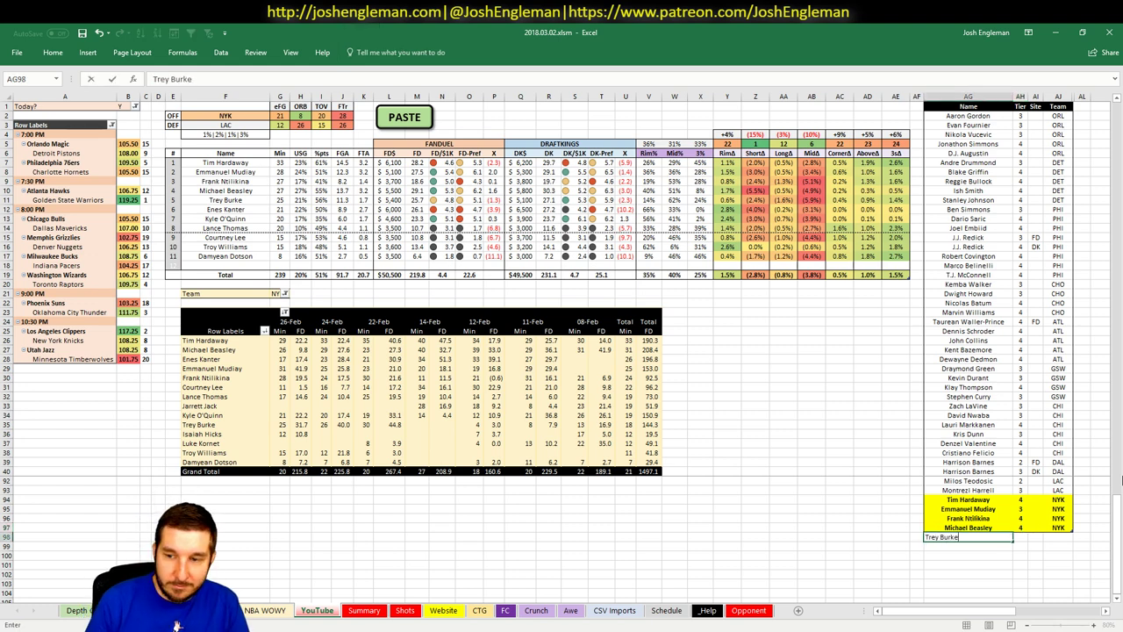
key("Tab")
type("4")
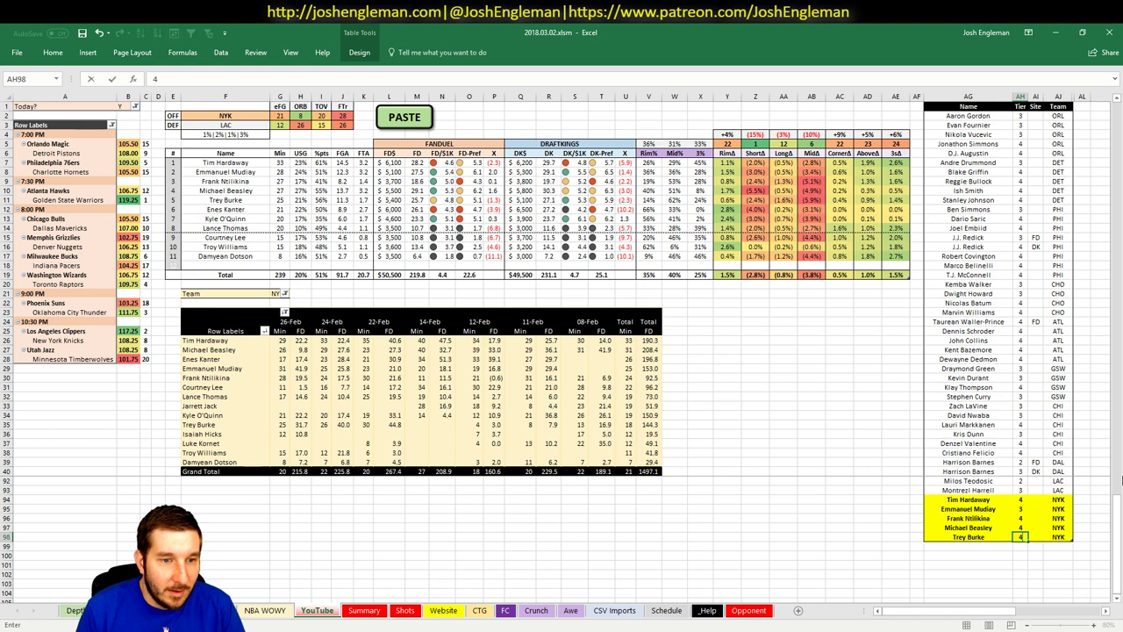
key("Return")
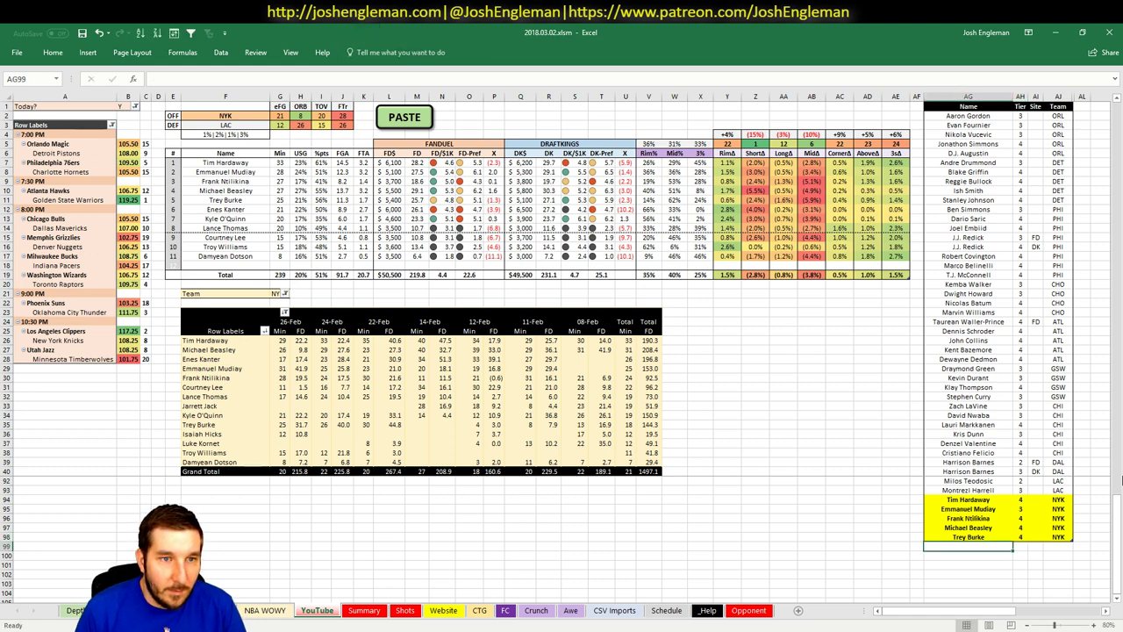
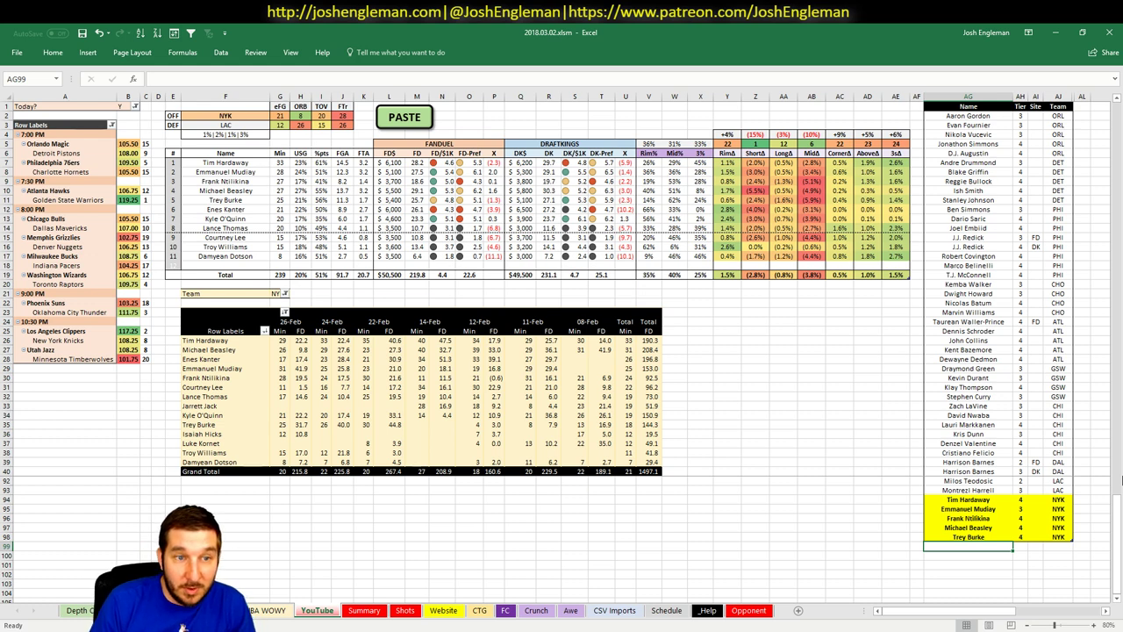
- Add Enes Kanter as a tier 4 player below Trey Burke in the player list
type("Enes K")
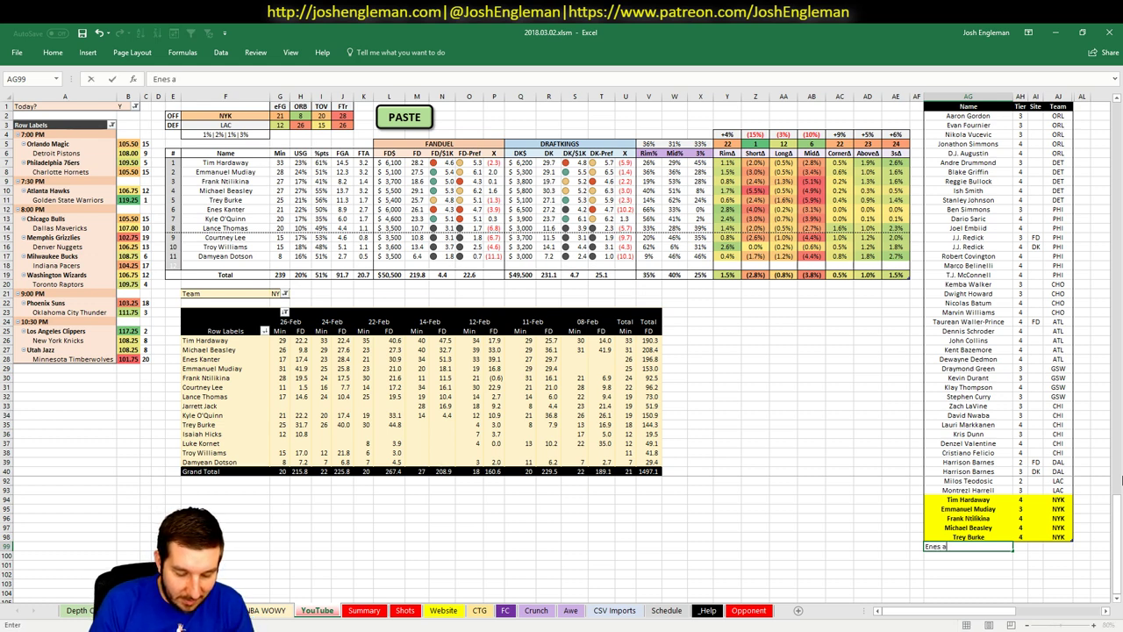
type("anter")
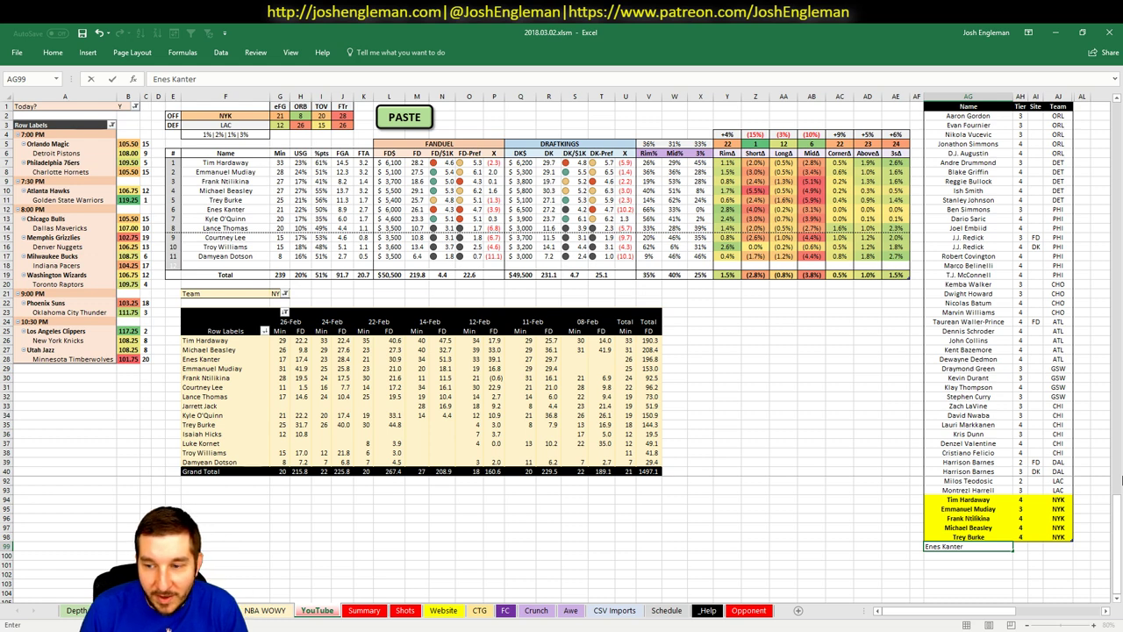
key("Tab")
key("Return")
- Add Kyle O'Quinn as a tier 4 player below Enes Kanter in the player list
type("Kyle Lowry")
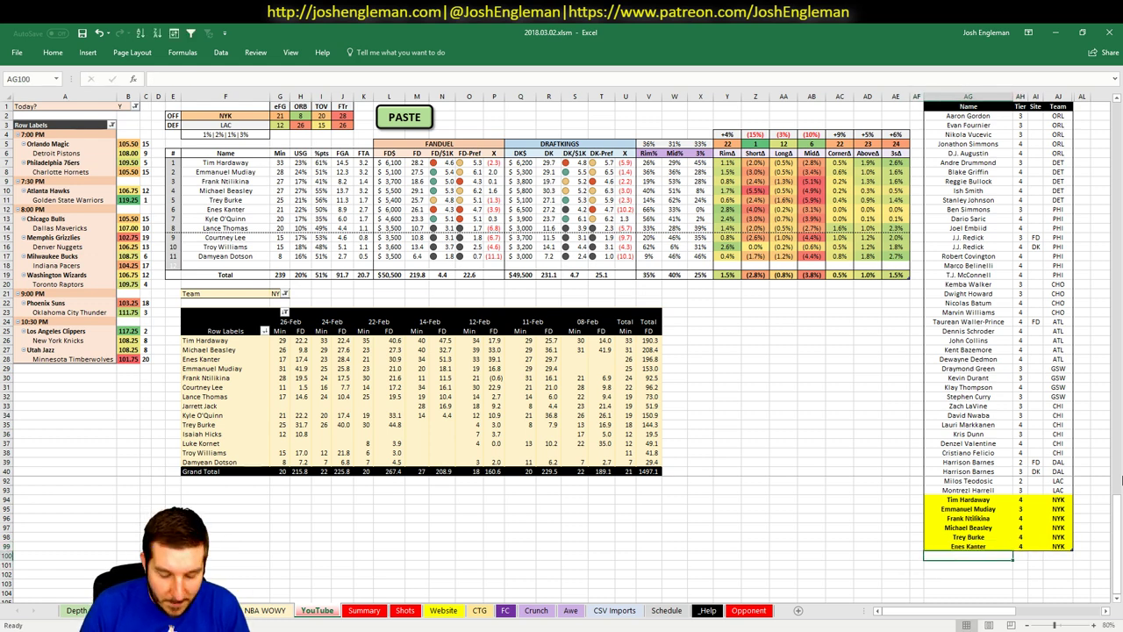
key("BackSpace")
key("BackSpace")
key("BackSpace")
key("BackSpace")
key("BackSpace")
type("O'Quinn")
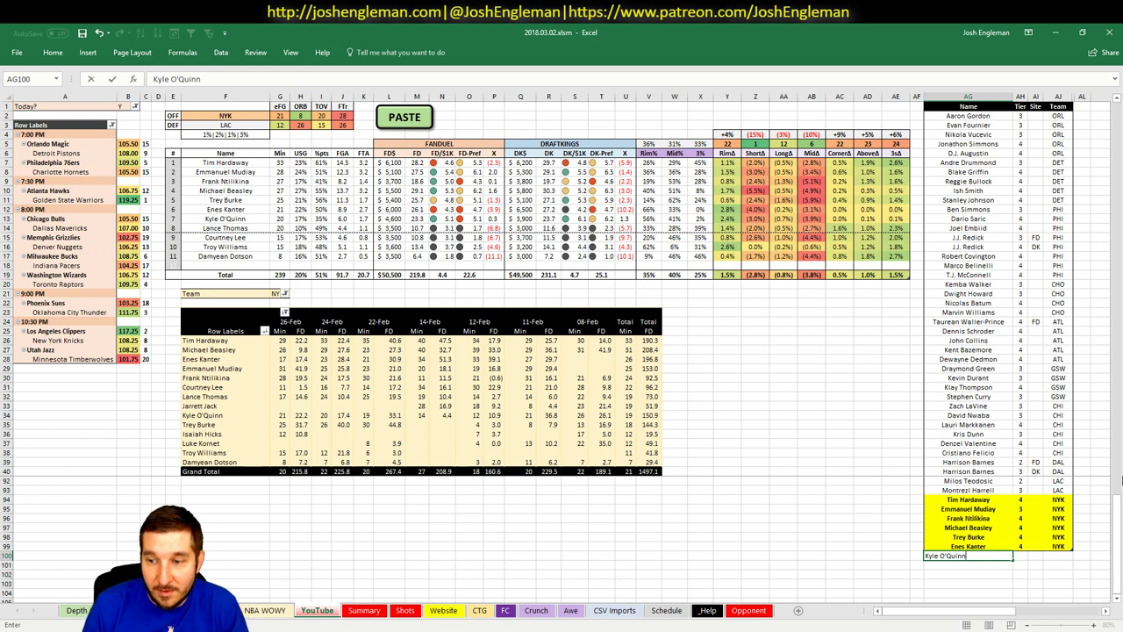
key("Return")
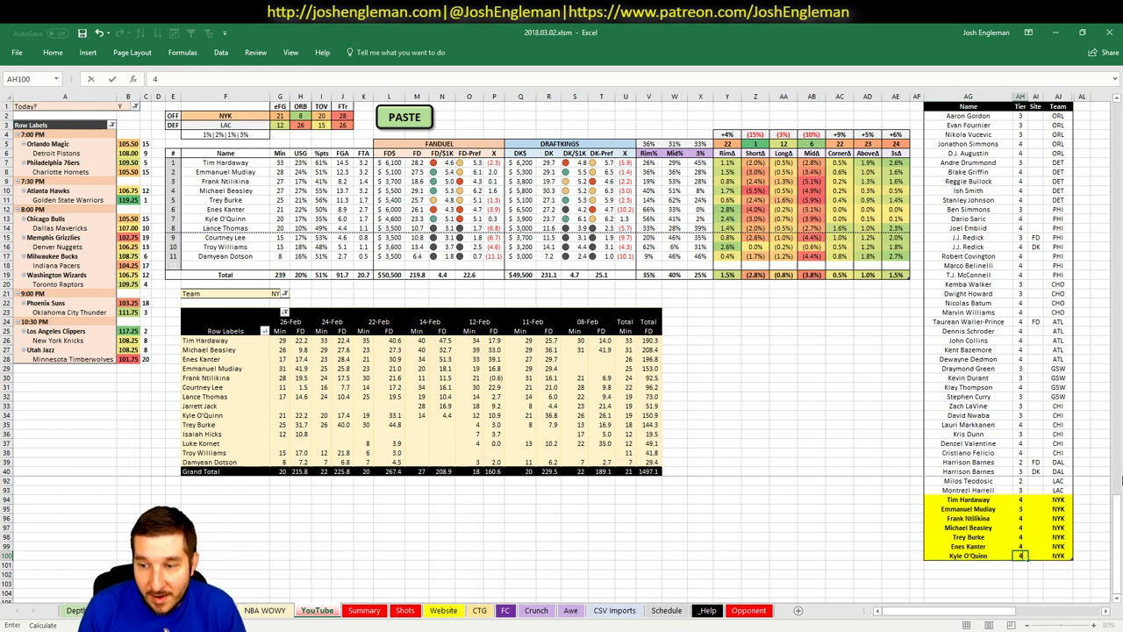
- Set the offensive team of the matchup table to UTA
left_click(108, 422)
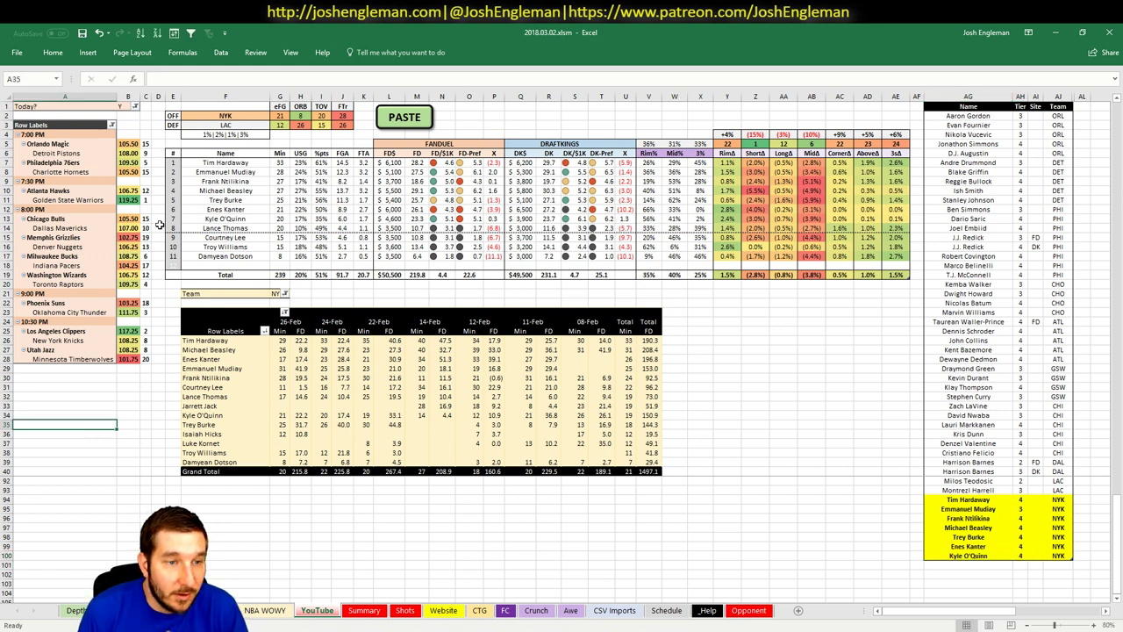
left_click(224, 115)
type("UTA")
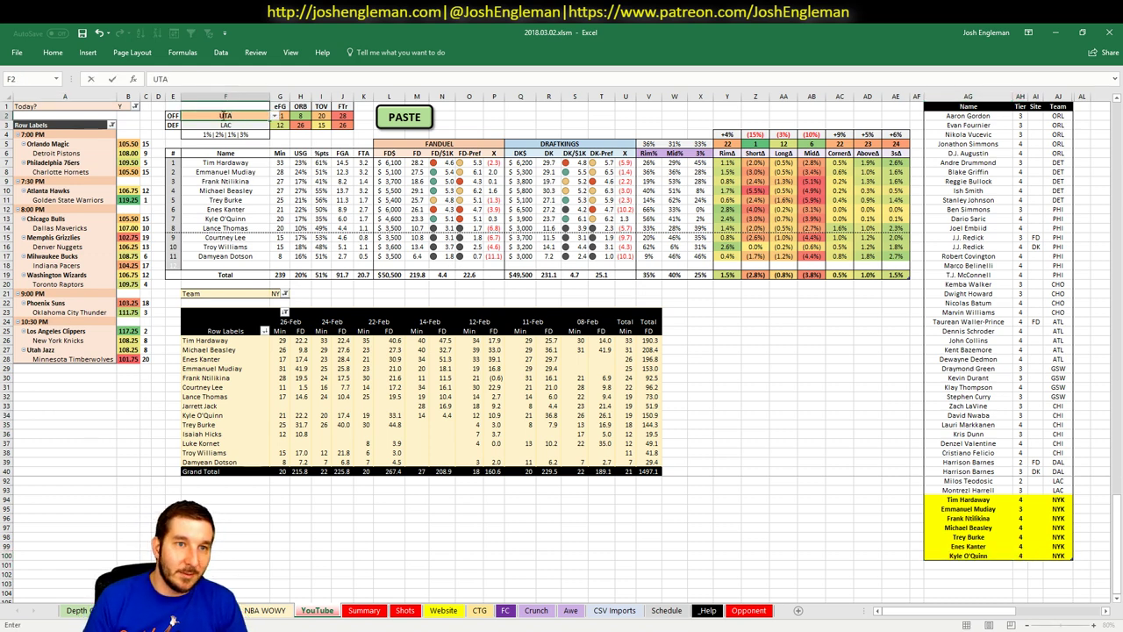
key("Return")
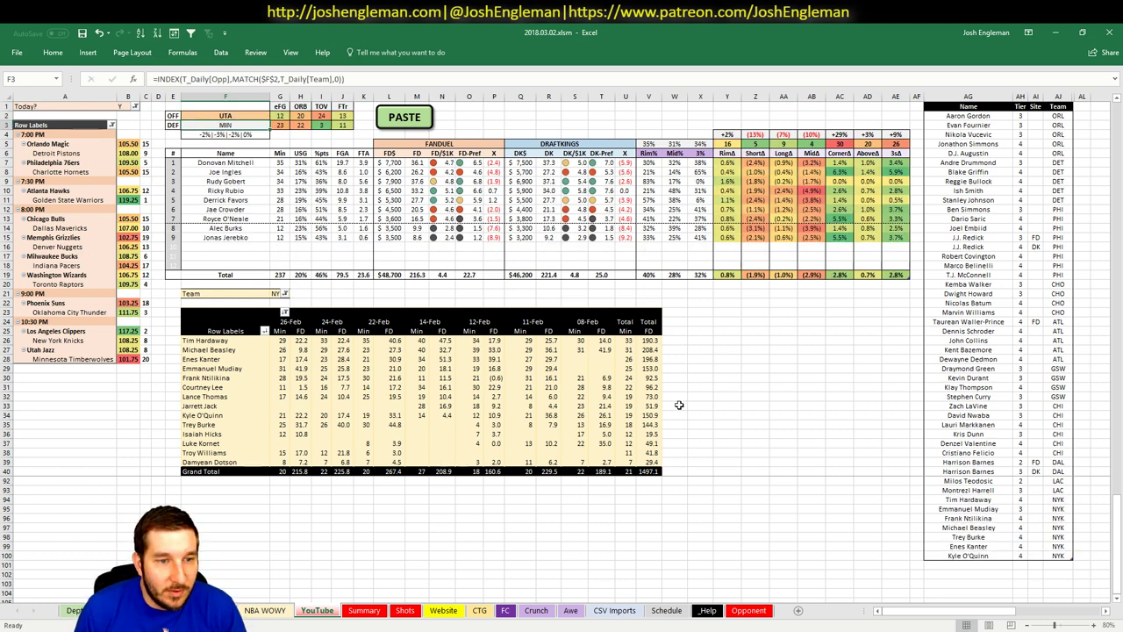
- Filter the recent game log pivot table to the team UTA
left_click(278, 294)
type("UTA")
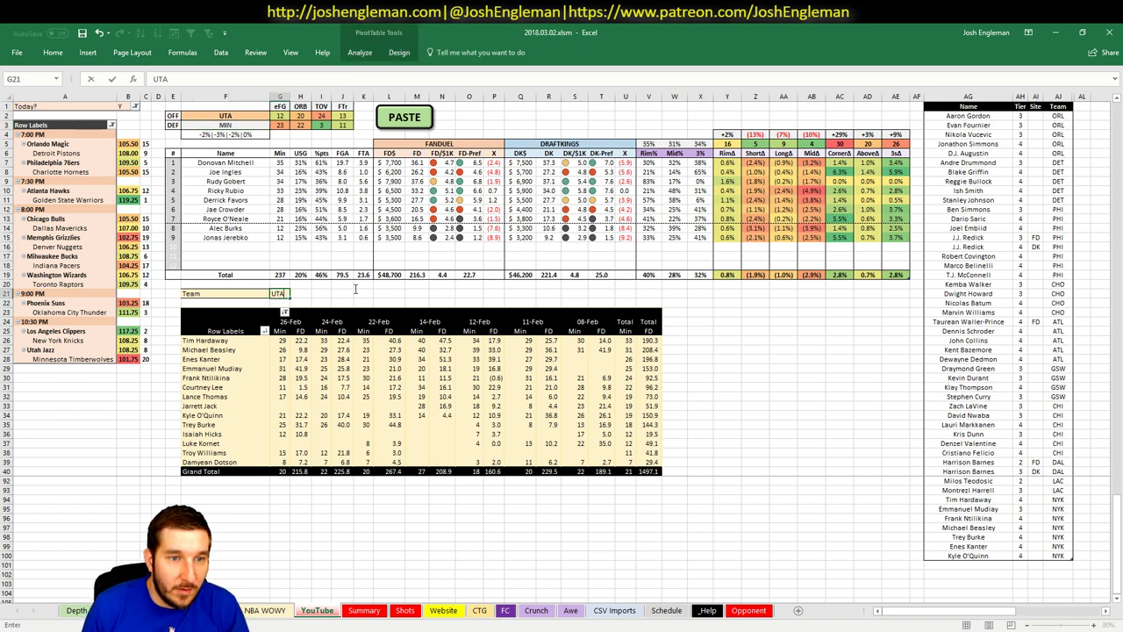
key("Return")
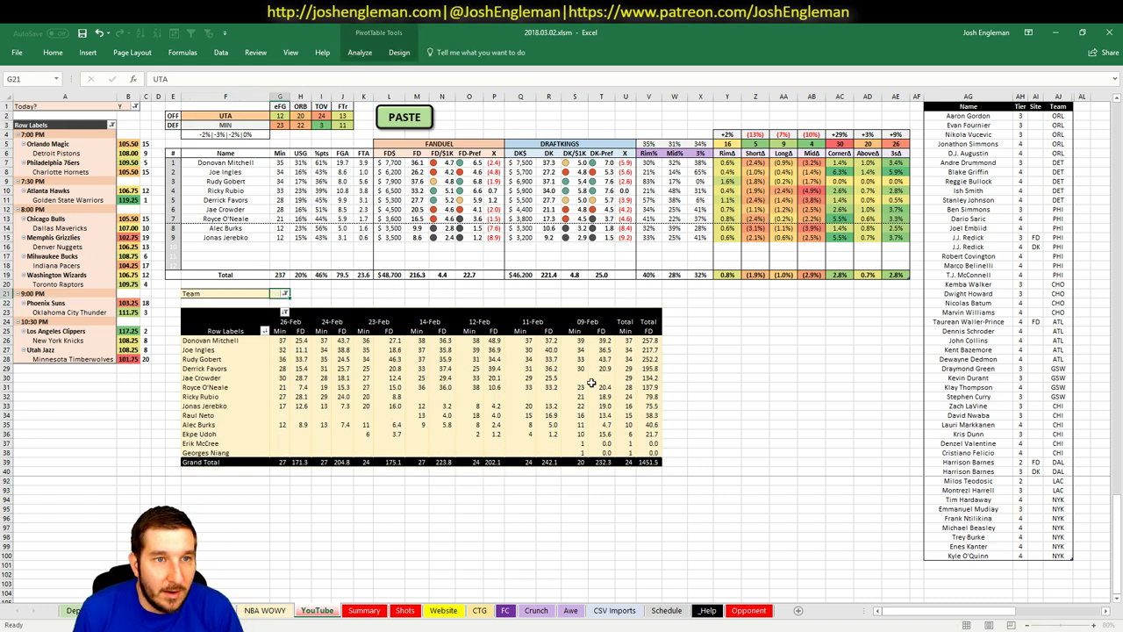
left_click(755, 367)
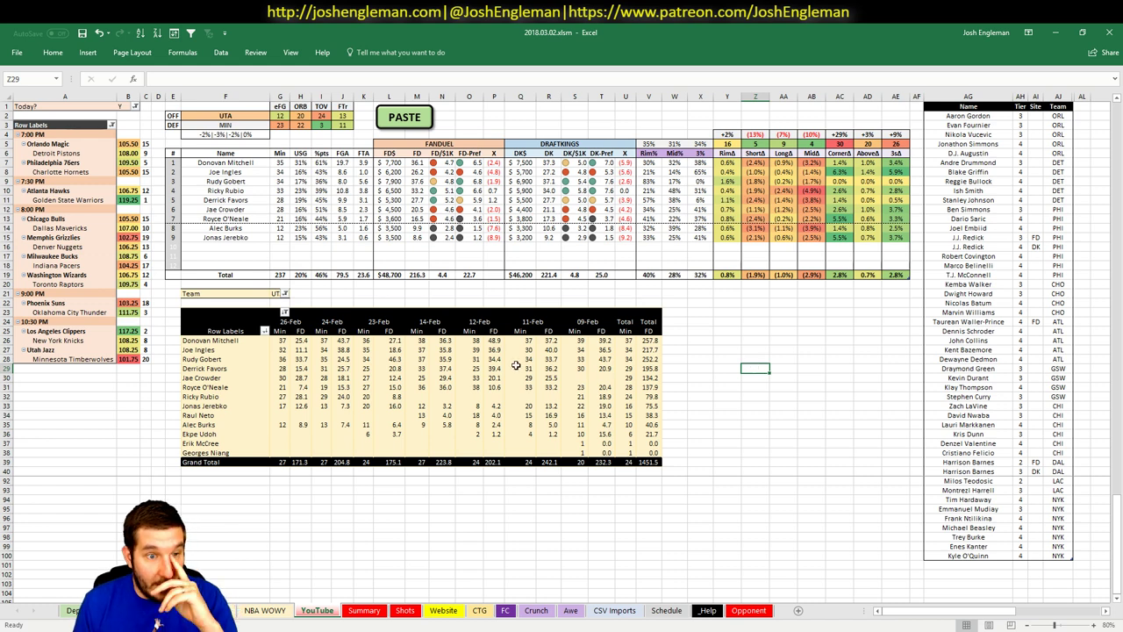
- Add Donovan Mitchell as a tier 3 player below Kyle O'Quinn in the player list
left_click(959, 565)
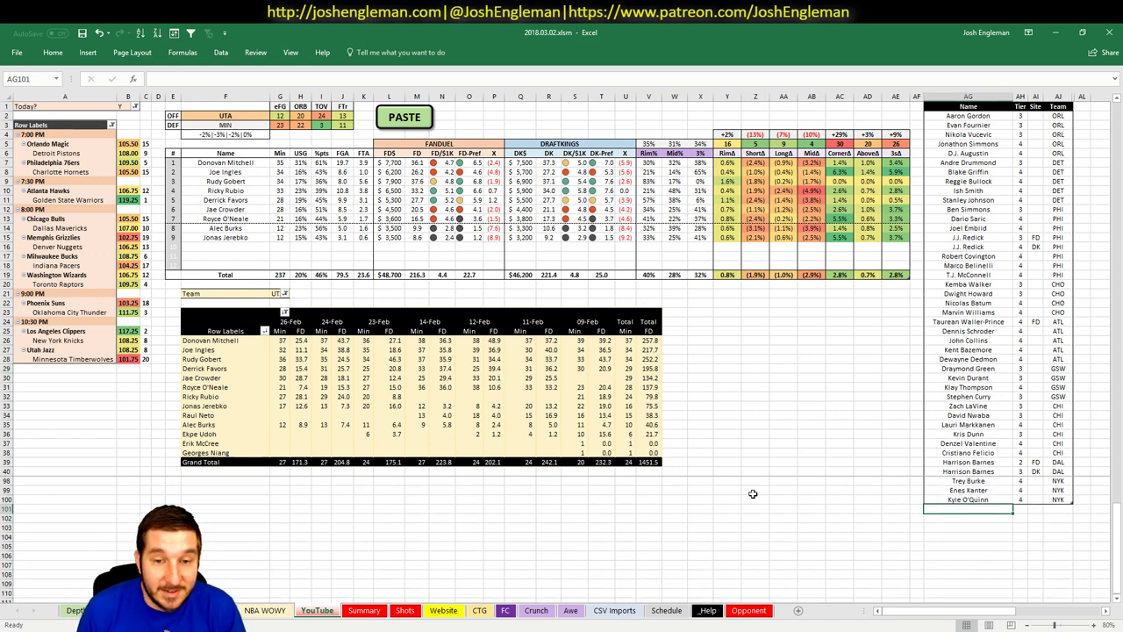
left_click(720, 516)
left_click(967, 509)
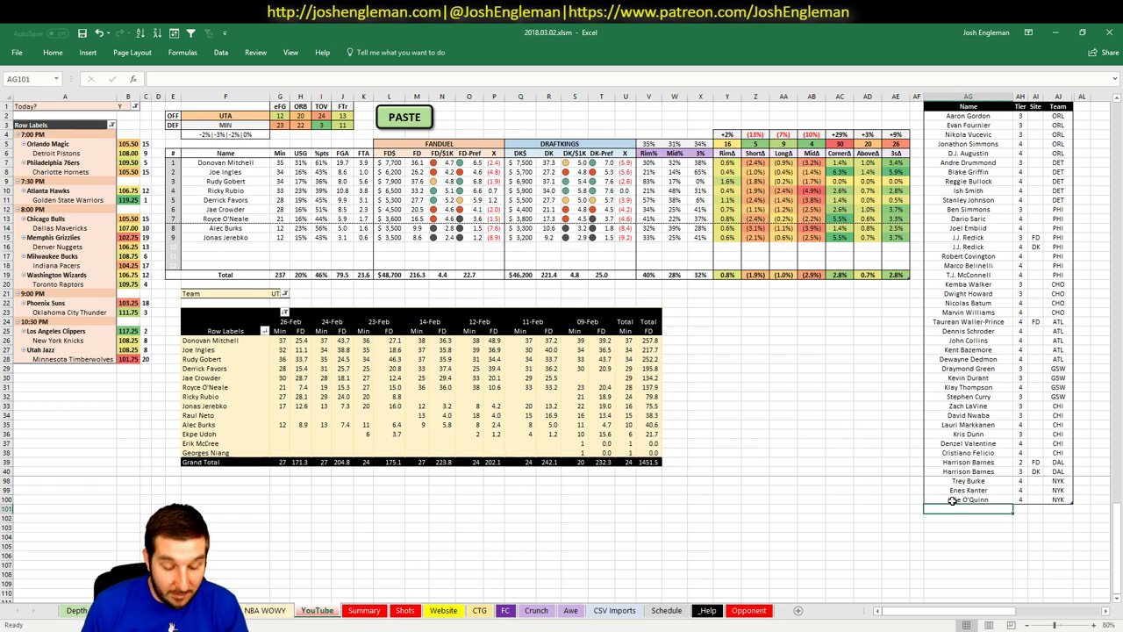
type("Donovan Mitchell")
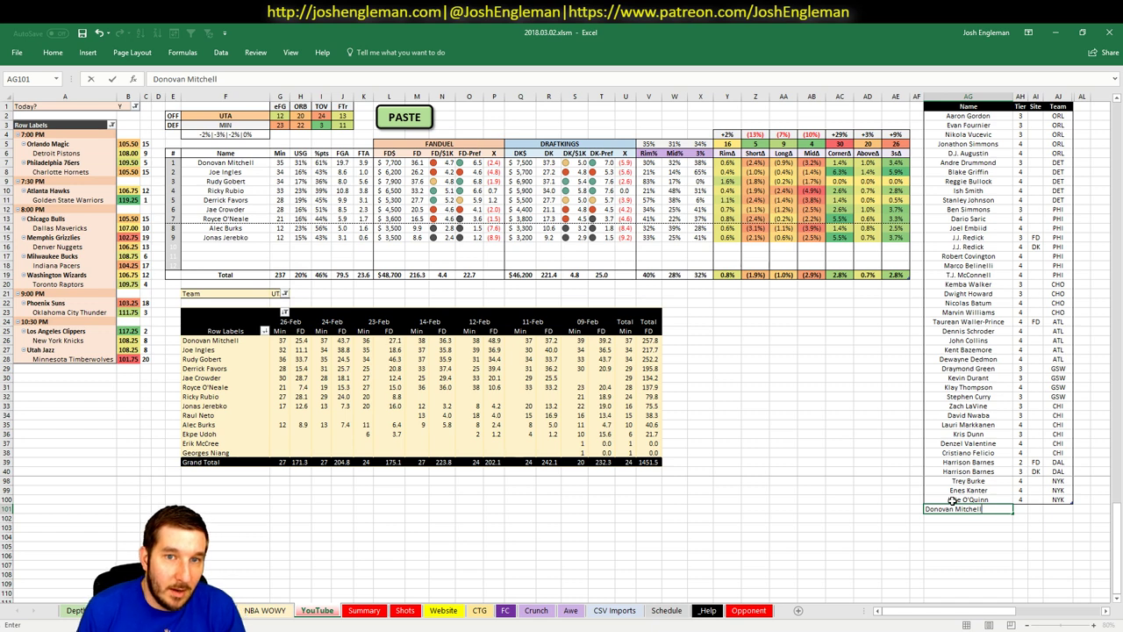
key("Tab")
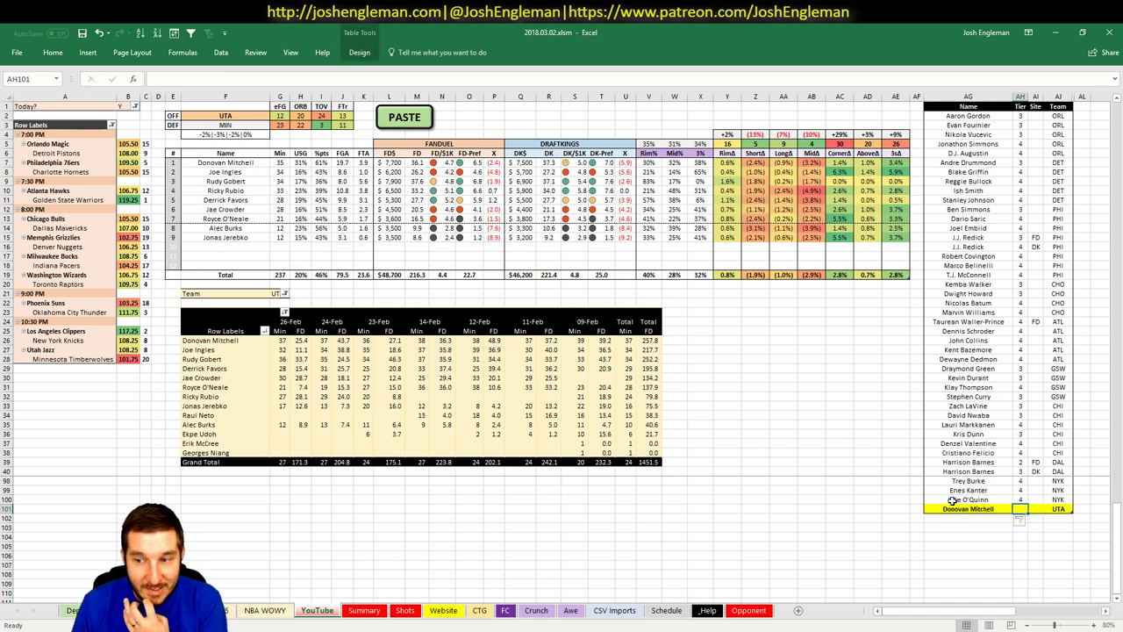
type("3")
key("Return")
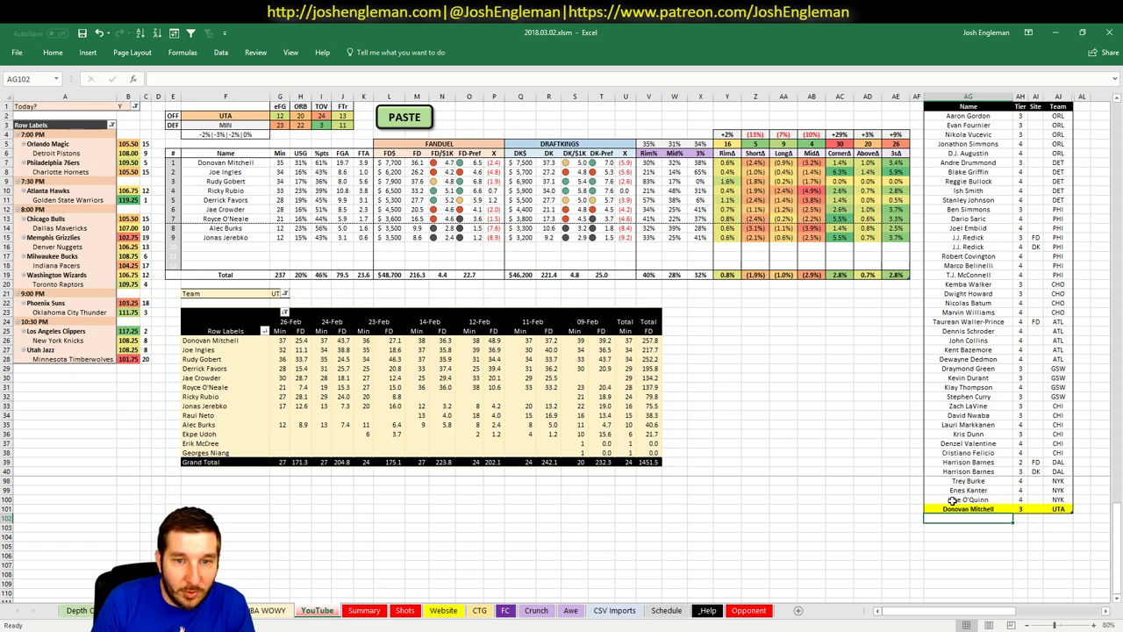
- Add Joe Ingles as a tier 4 player below Donovan Mitchell in the player list
type("Joe Ingles")
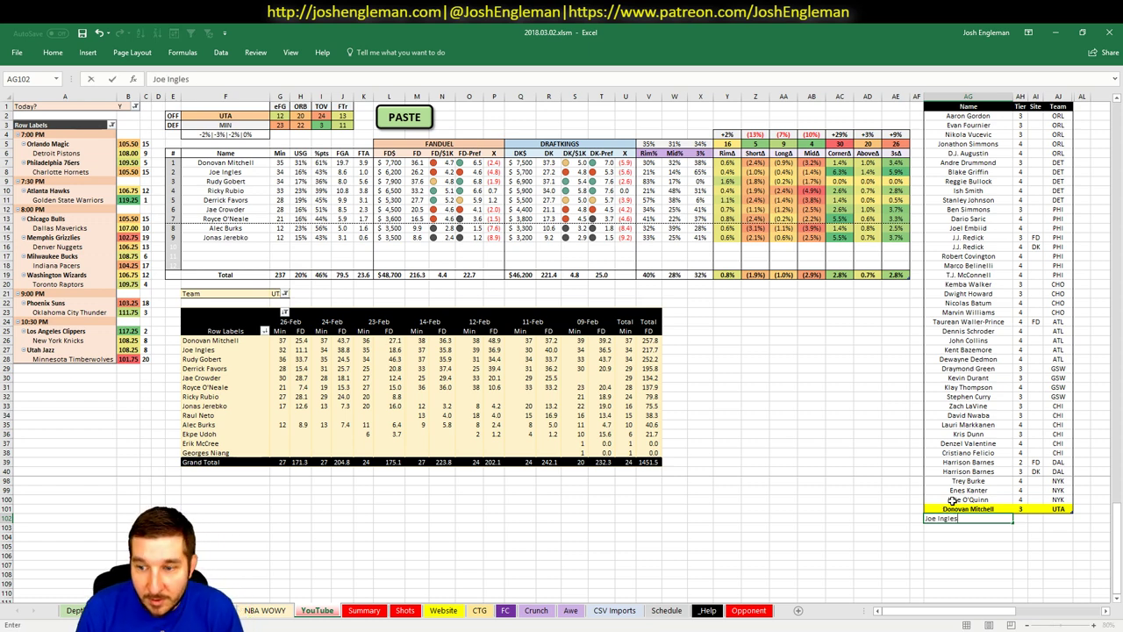
key("Tab")
type("4")
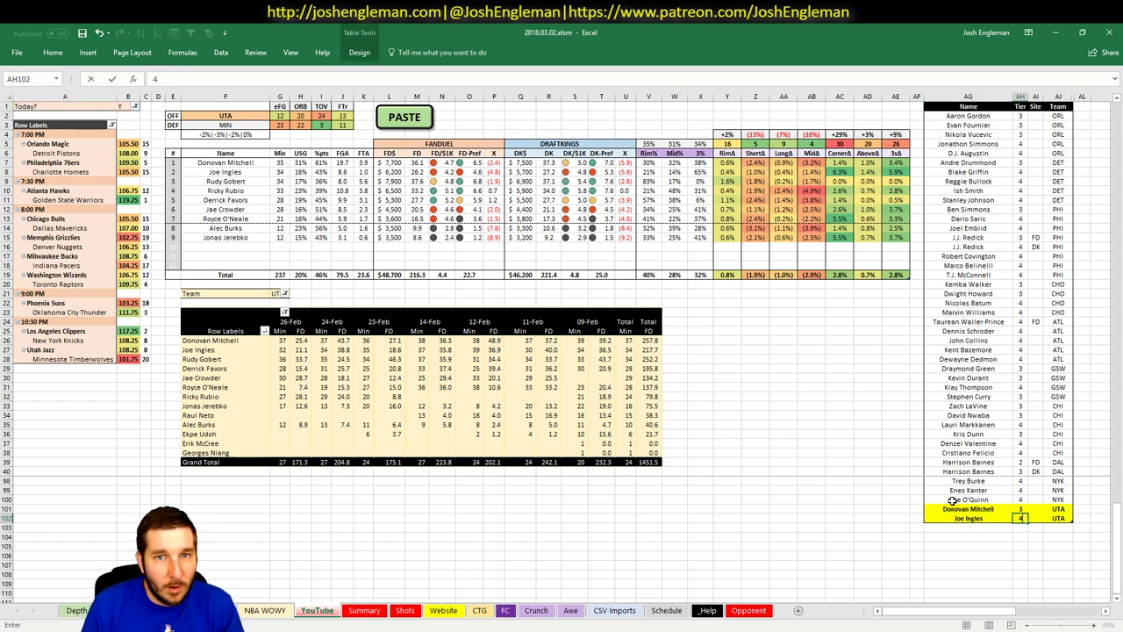
key("Return")
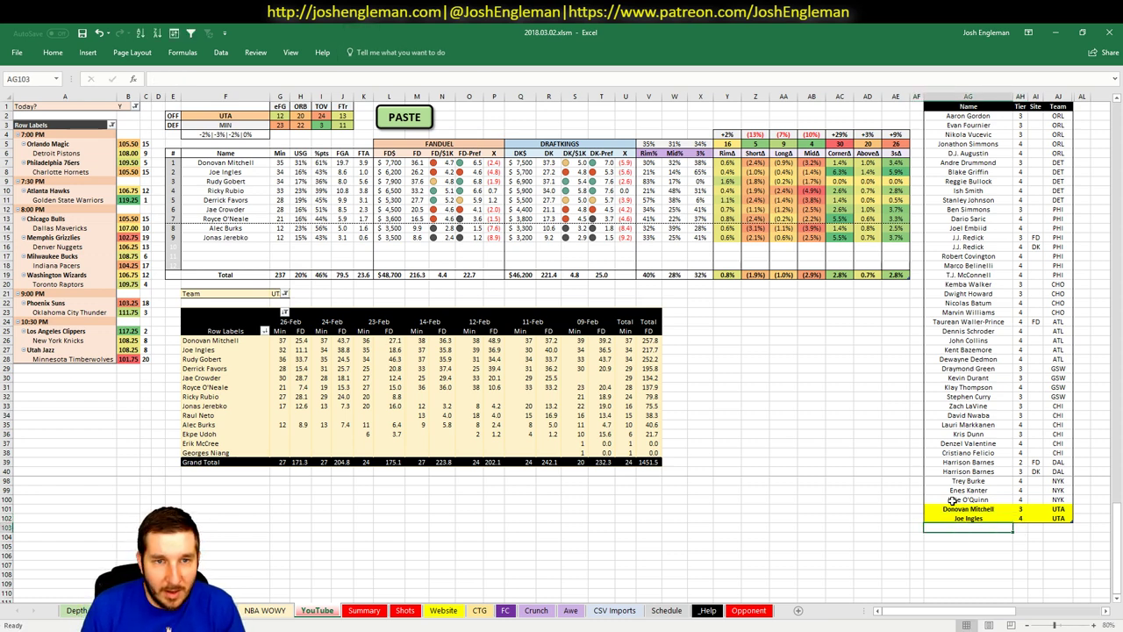
- Enter Rudy Gobert's name below Joe Ingles in the player list
type("Rudy Gobert")
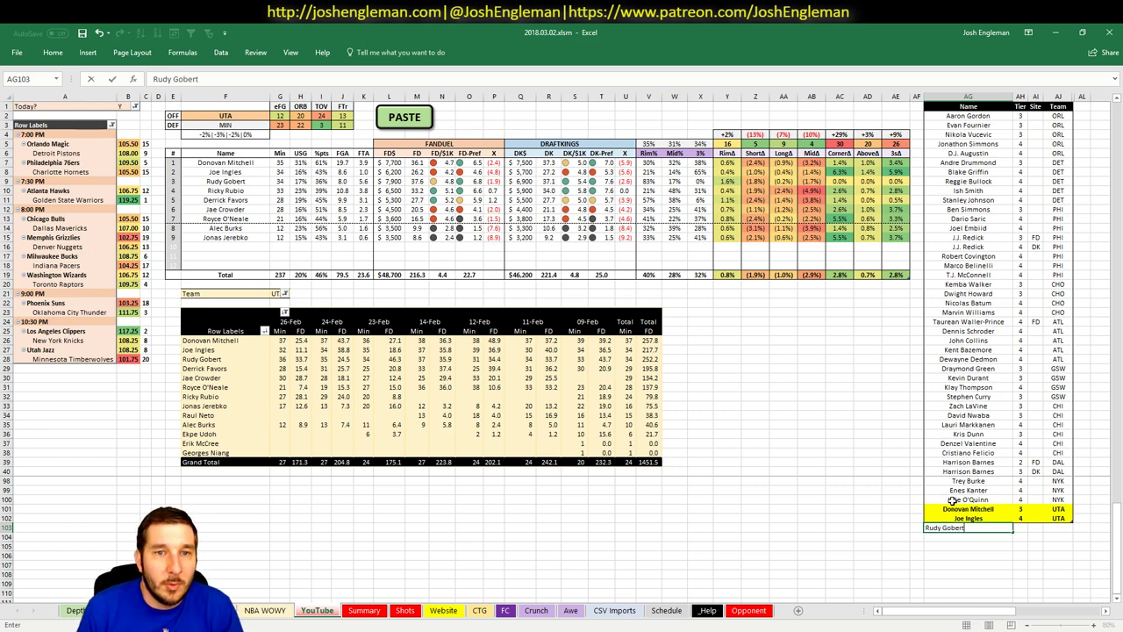
key("Tab")
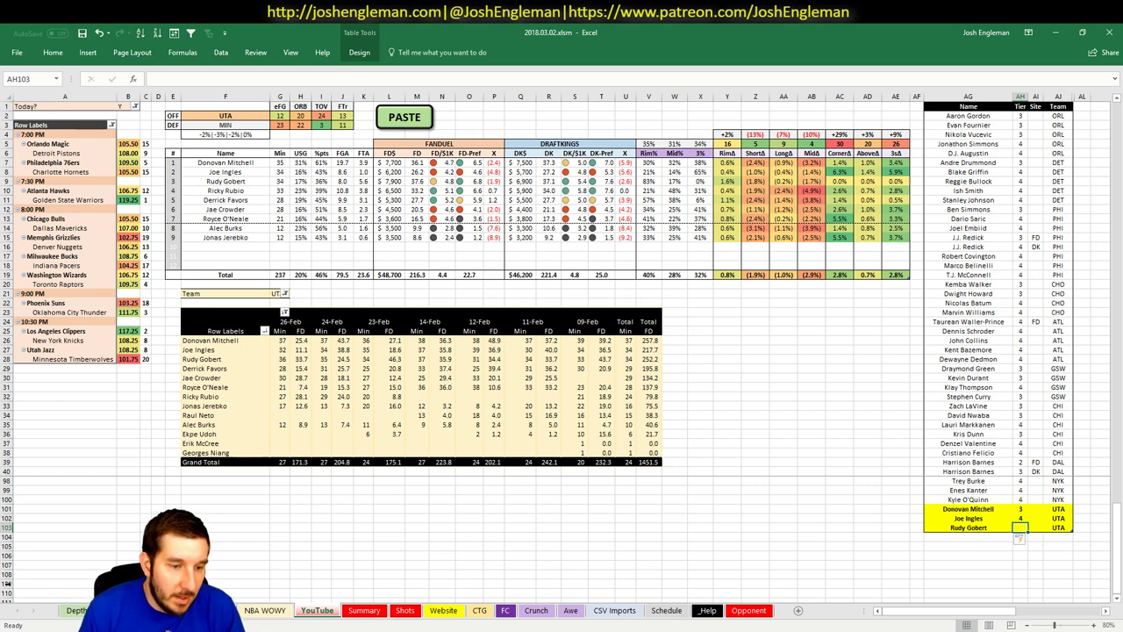
- Switch to FantasyCruncher in the browser and review Rudy Gobert's past games among the centers, filtered to opponent MIN
key("alt+Tab")
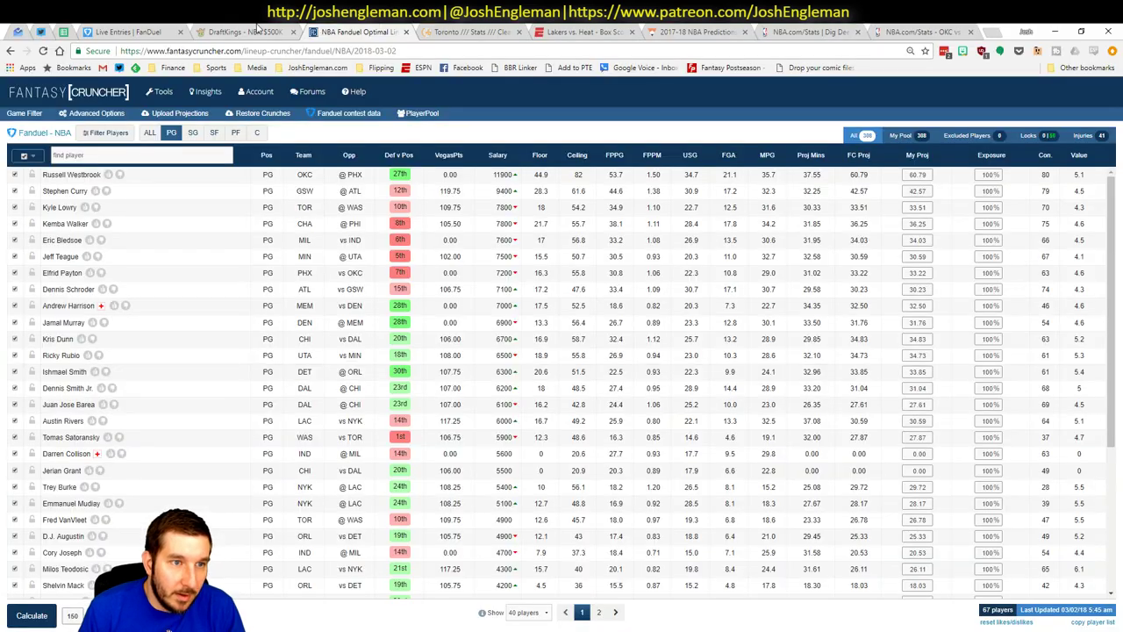
left_click(260, 132)
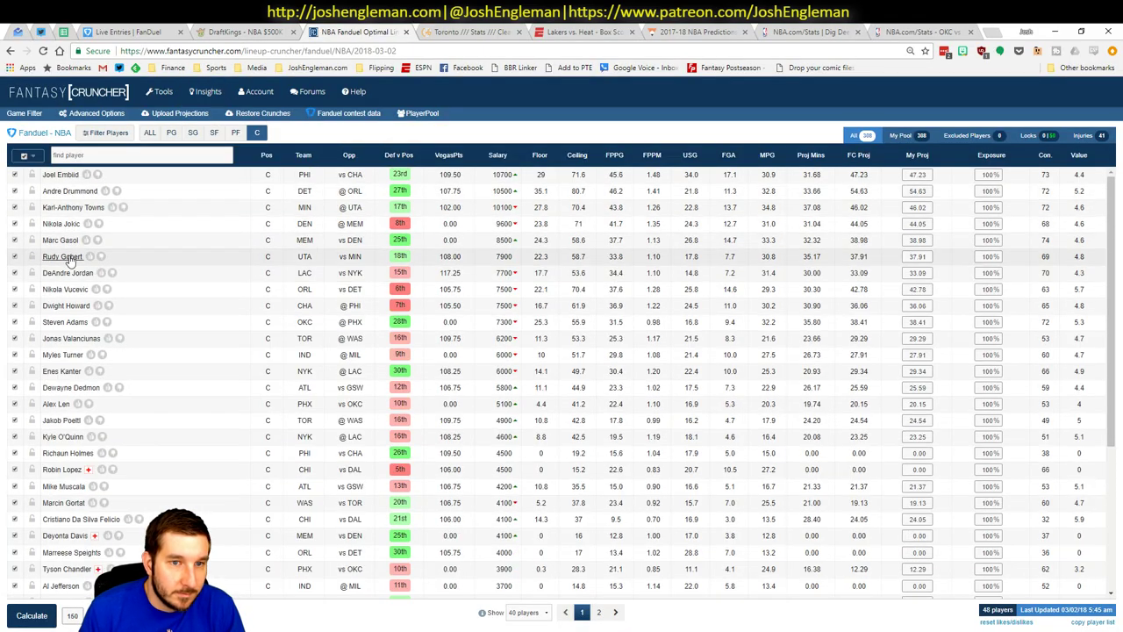
left_click(63, 256)
left_click(339, 280)
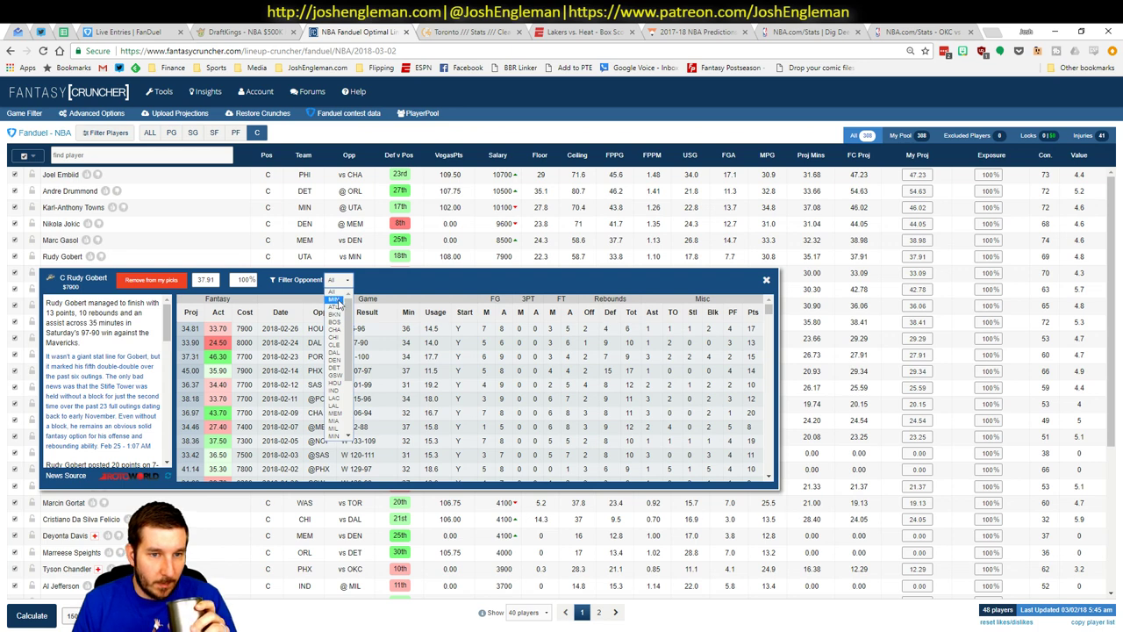
left_click(335, 300)
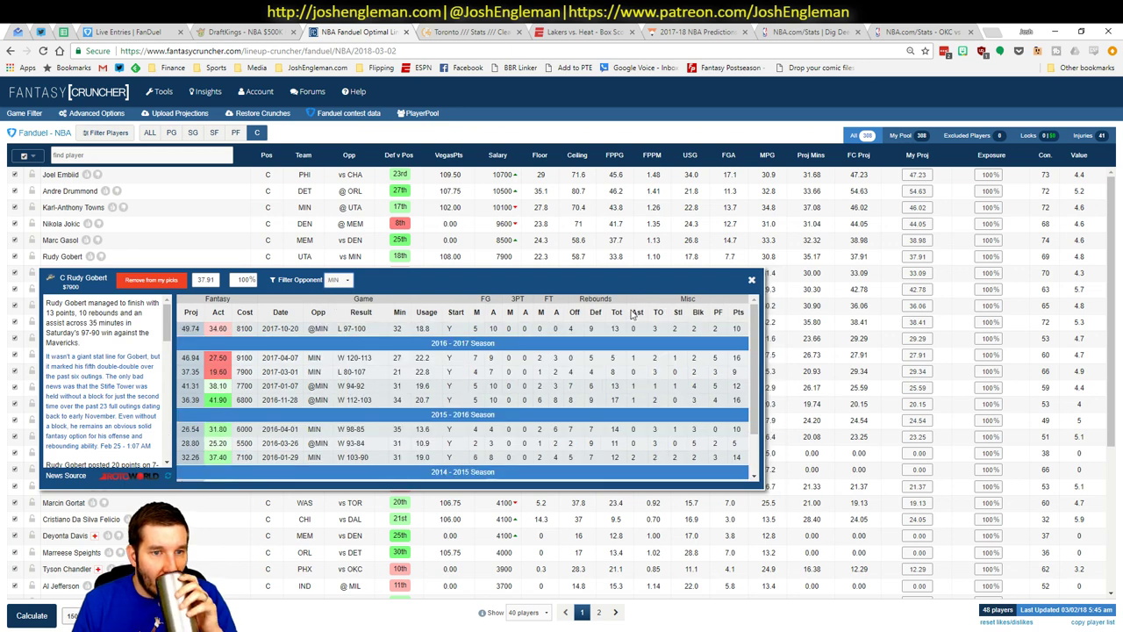
left_click(752, 281)
- Return to the Excel workbook and set Rudy Gobert's tier to 3
key("alt+Tab")
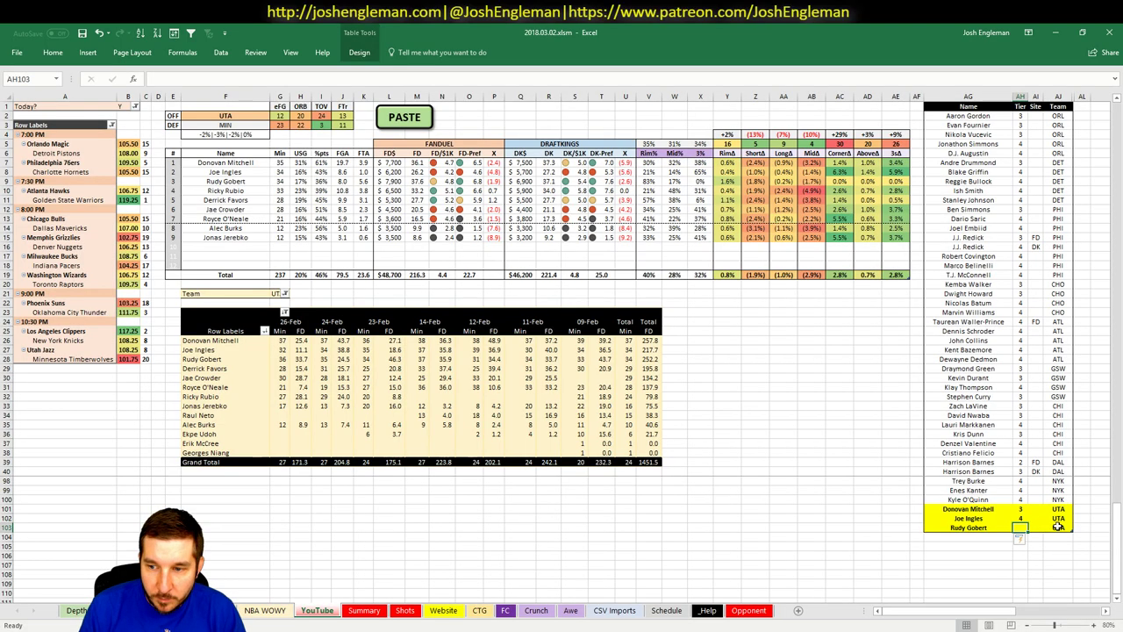
type("3")
key("Return")
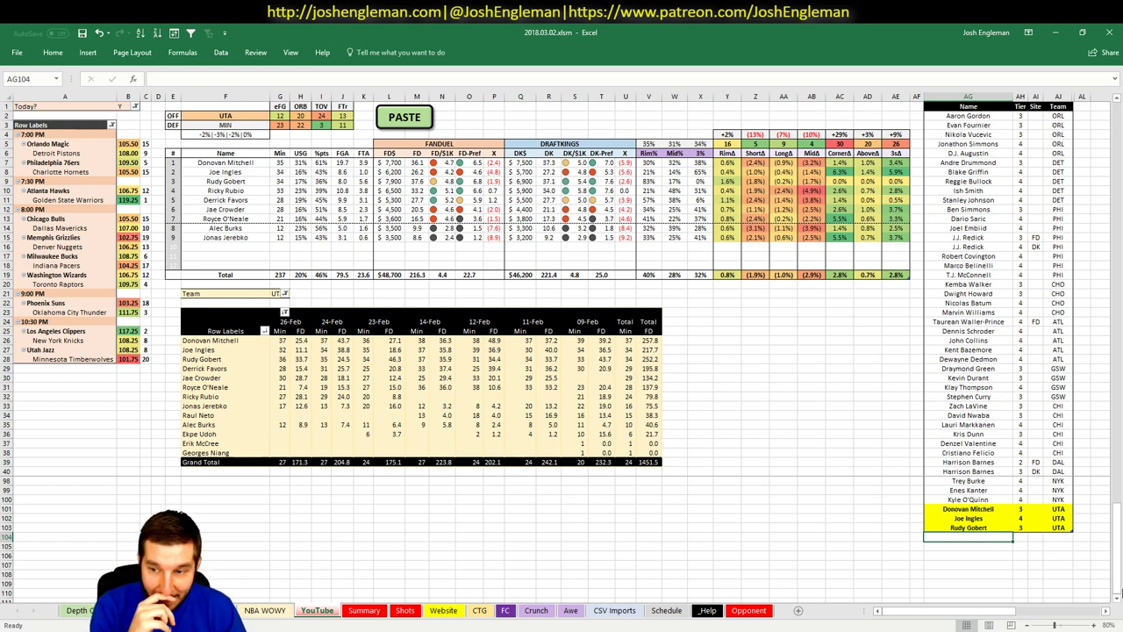
- Add Ricky Rubio as a tier 3 player below Rudy Gobert in the player list
type("Rick")
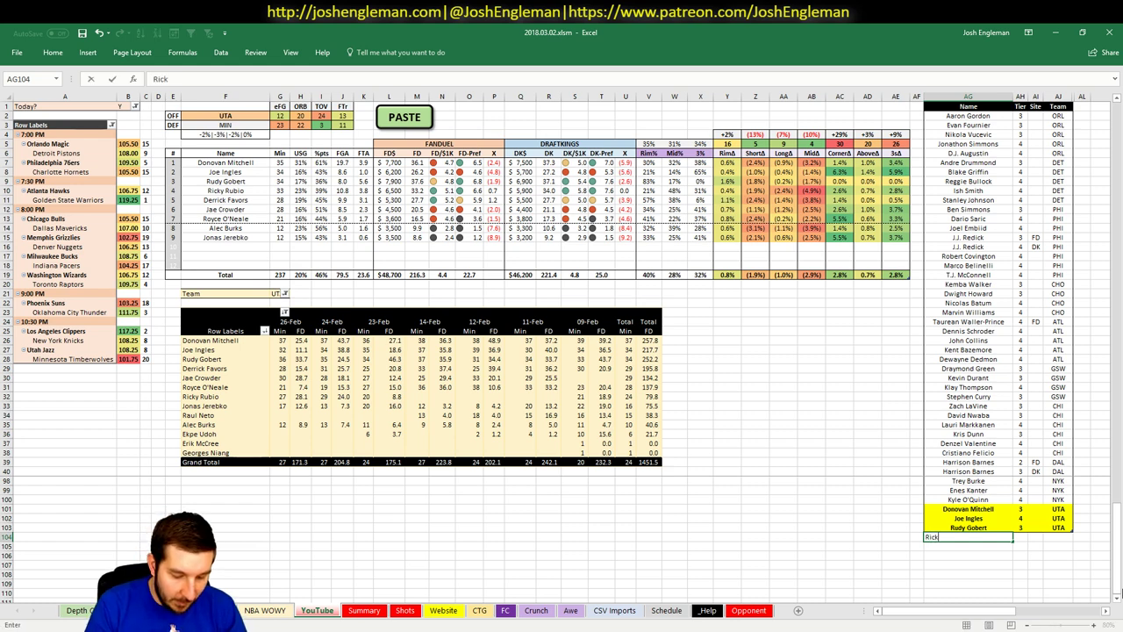
type("y Rubio")
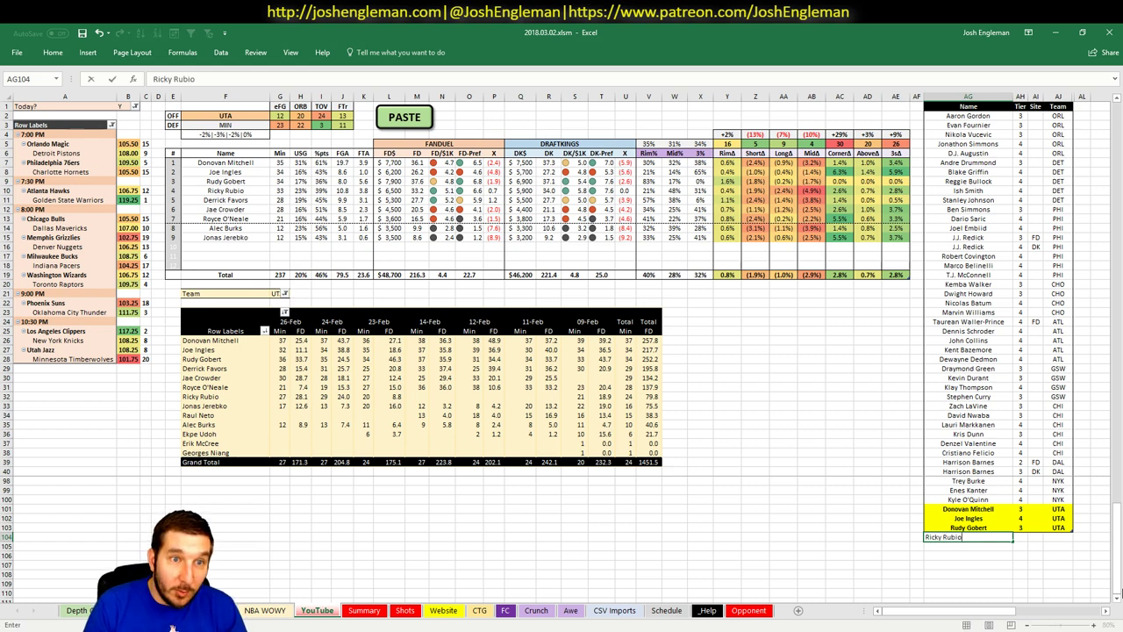
key("Tab")
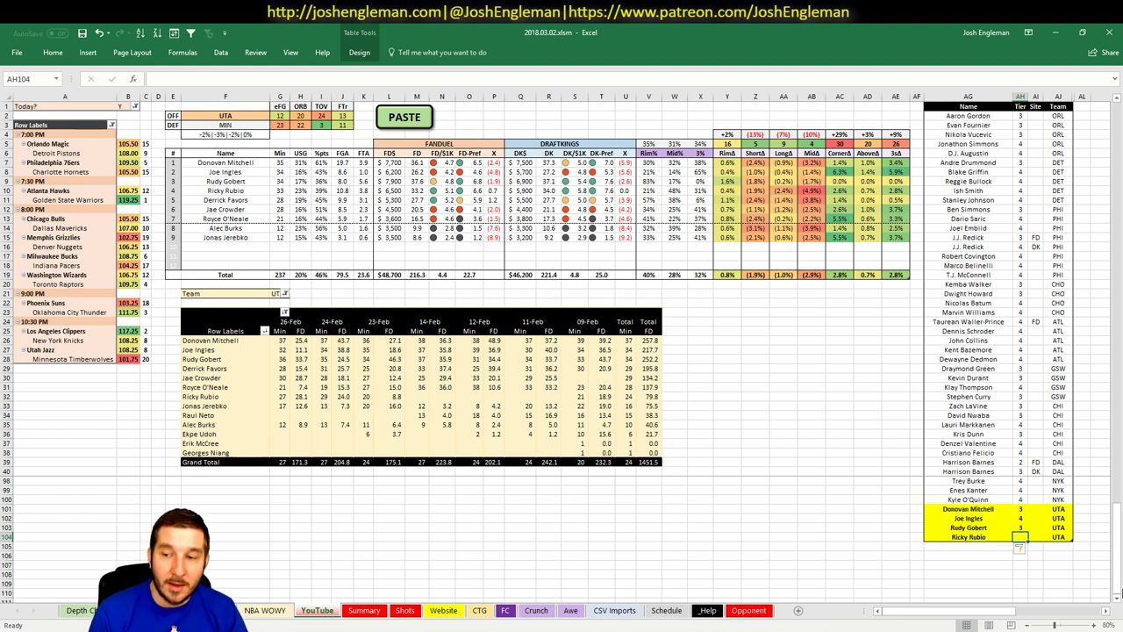
type("3")
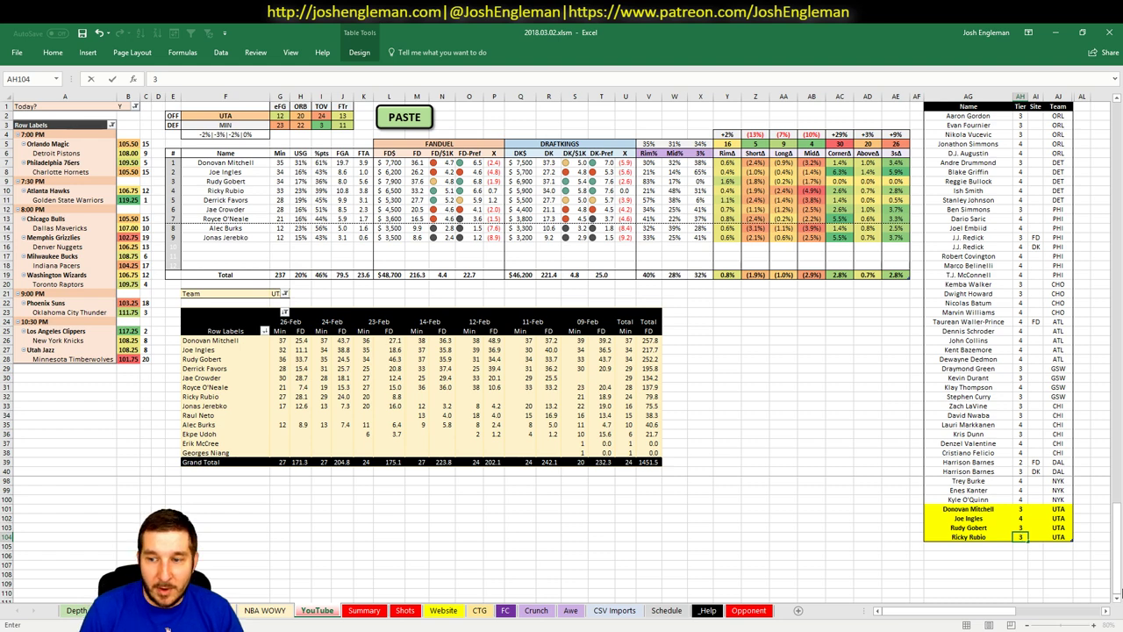
key("Return")
- Hide the rows from Trey Burke to Kyle O'Quinn and add Derrick Favors as a tier 3 player below Ricky Rubio
key("ctrl+9")
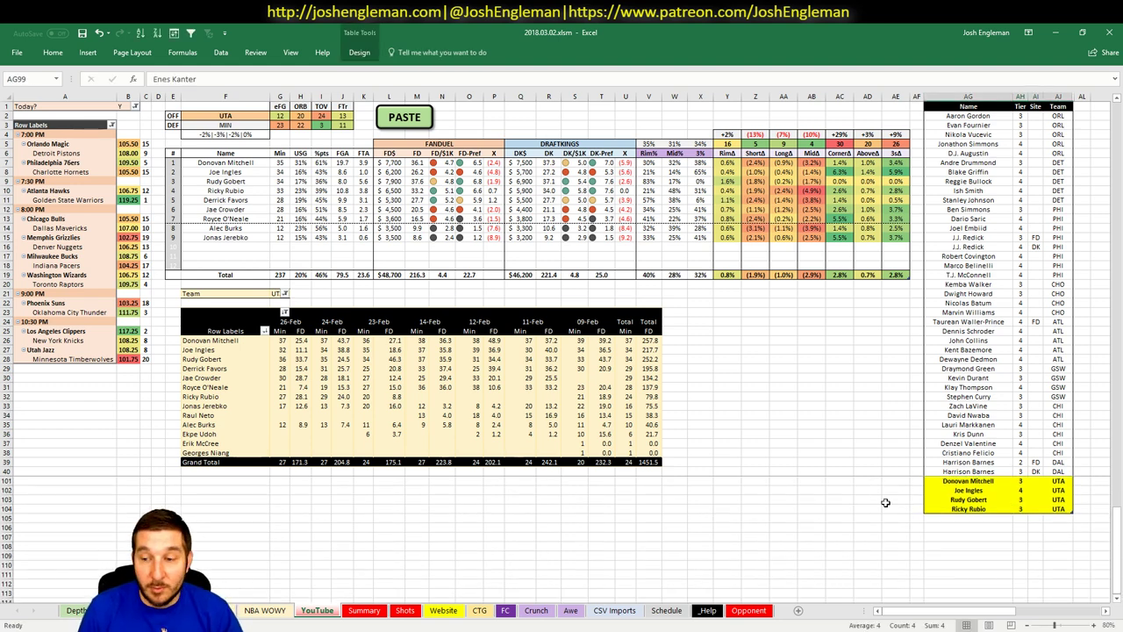
left_click(935, 524)
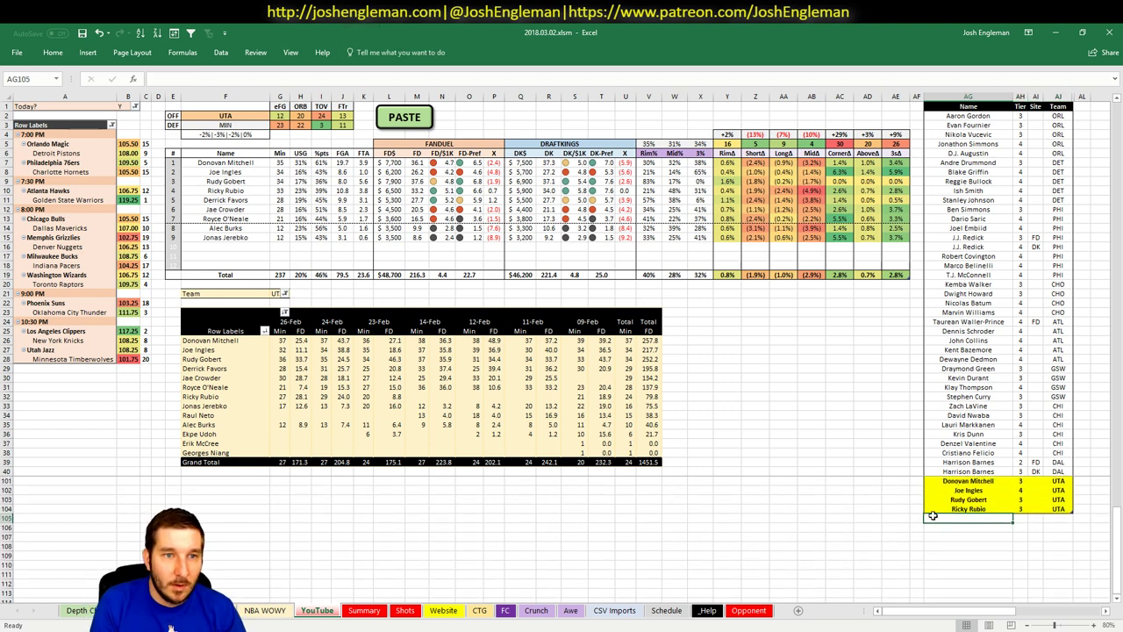
type("Derrick Favors")
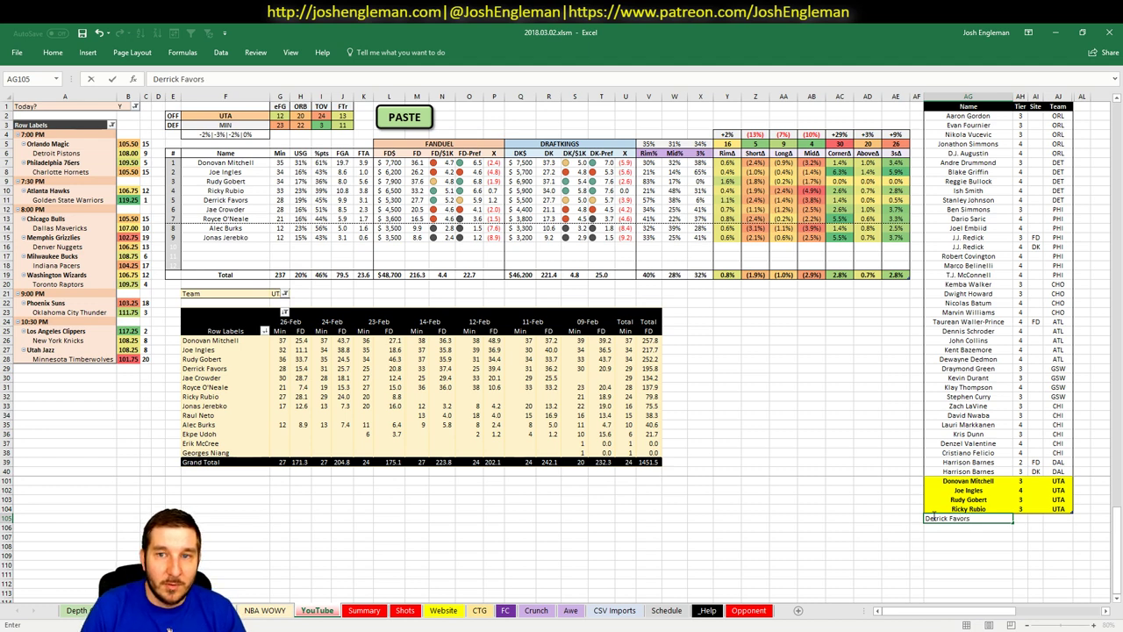
key("Tab")
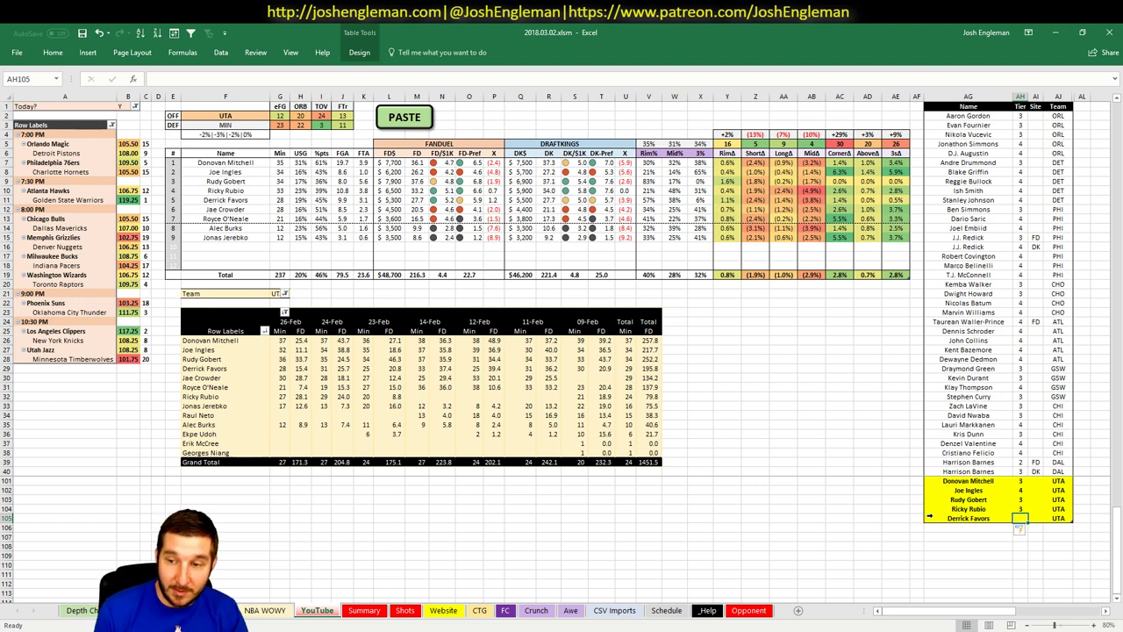
type("3")
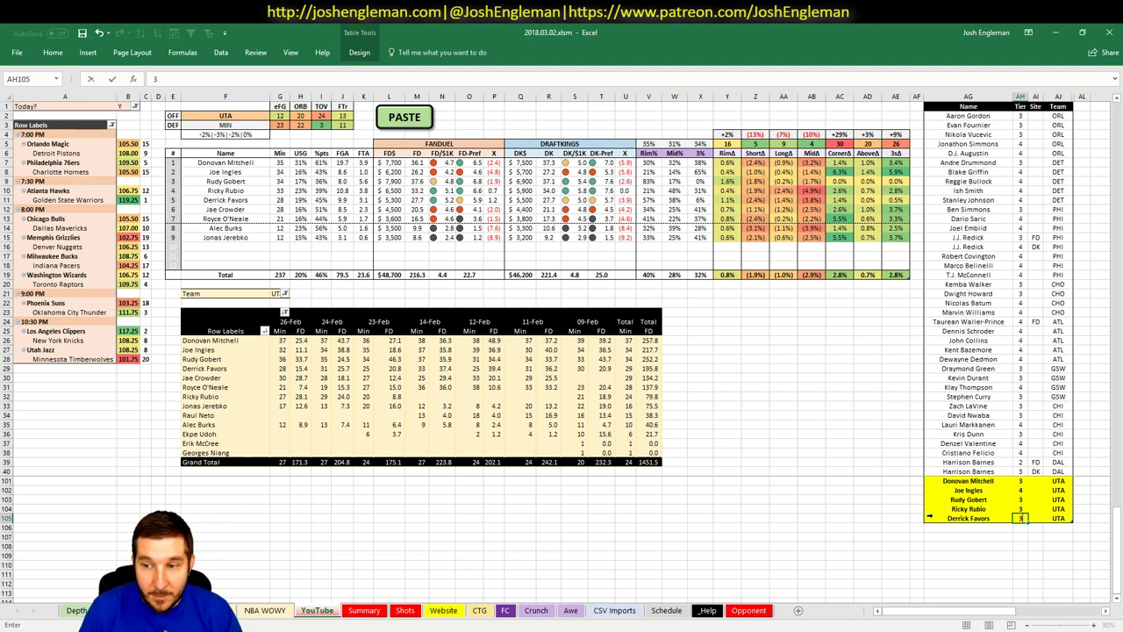
key("Return")
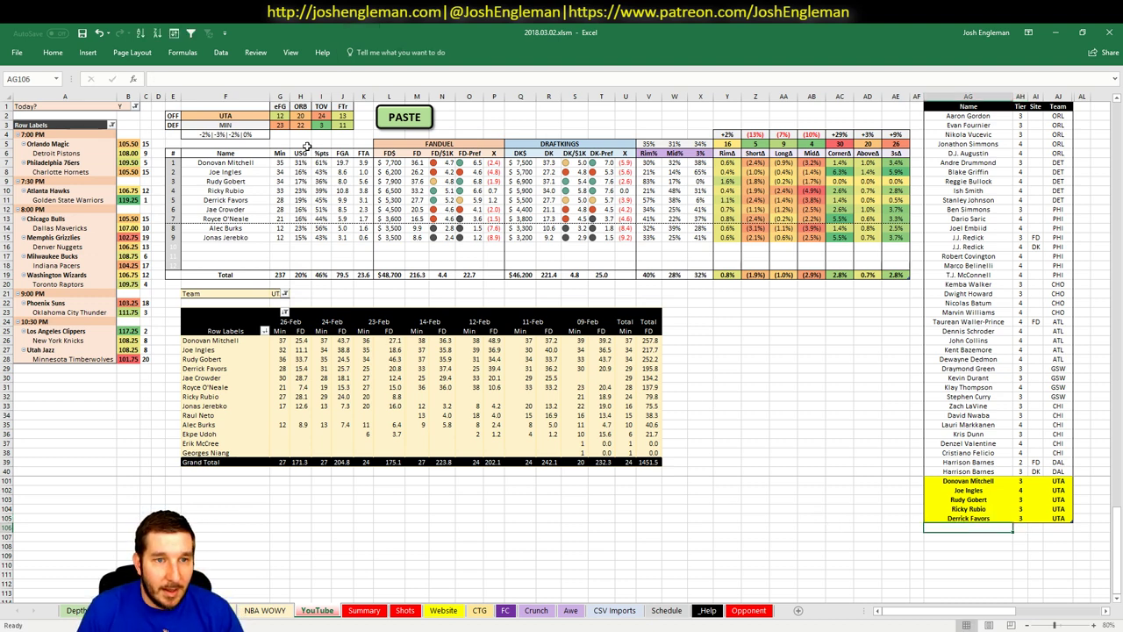
- Set the offensive team of the matchup table to MIN
left_click(221, 124)
left_click(238, 116)
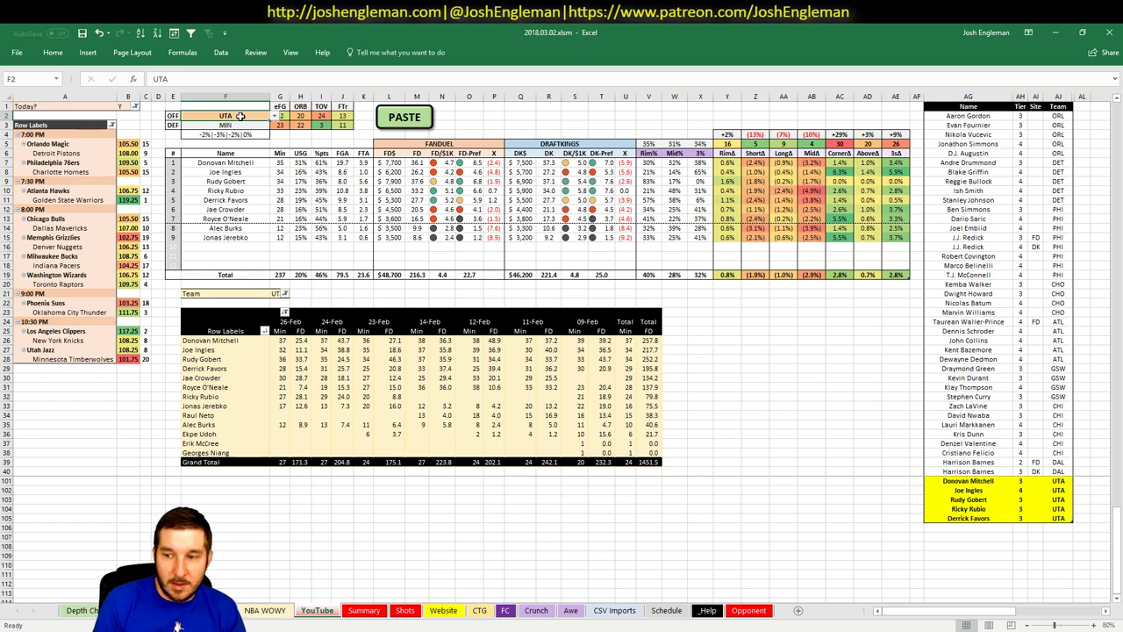
type("MIN")
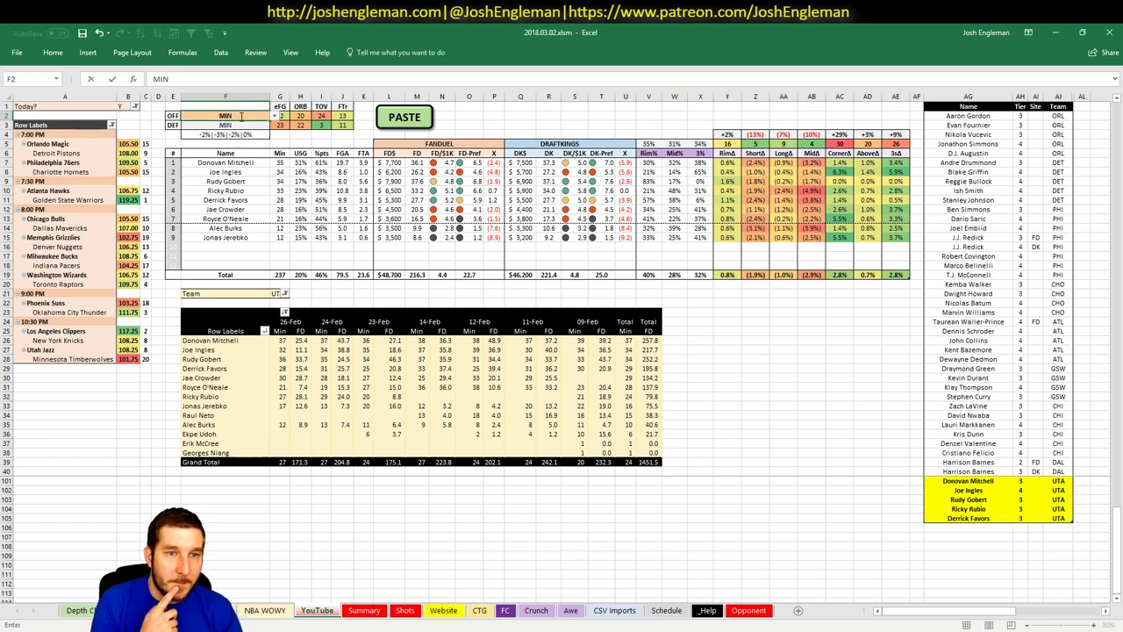
key("Return")
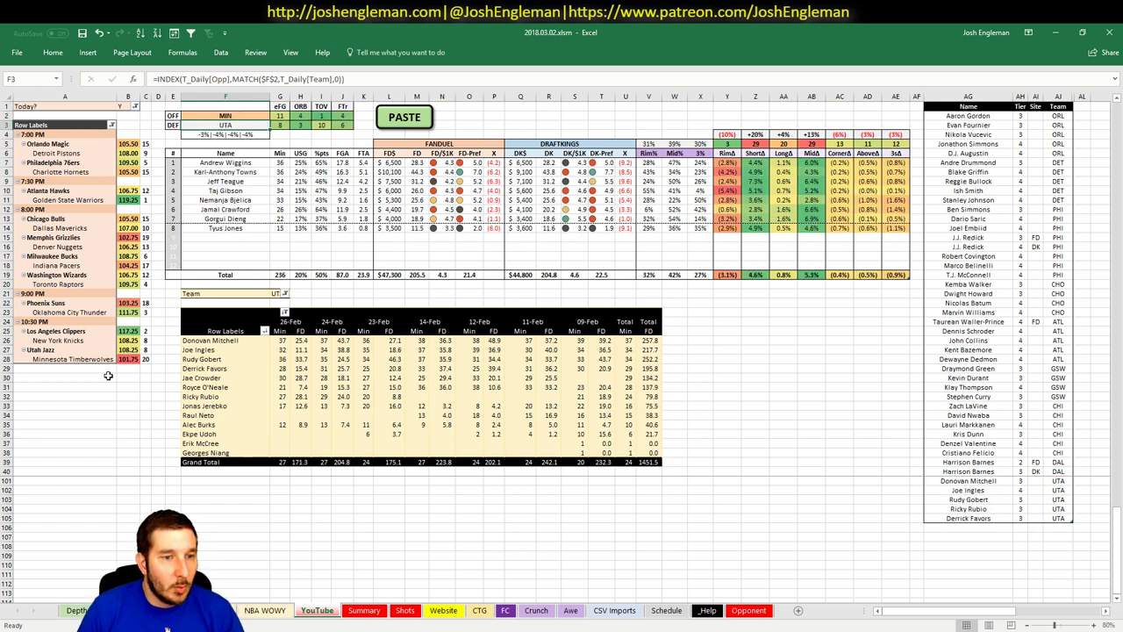
- Filter the recent game log pivot table to team MIN
left_click(277, 295)
type("MIN")
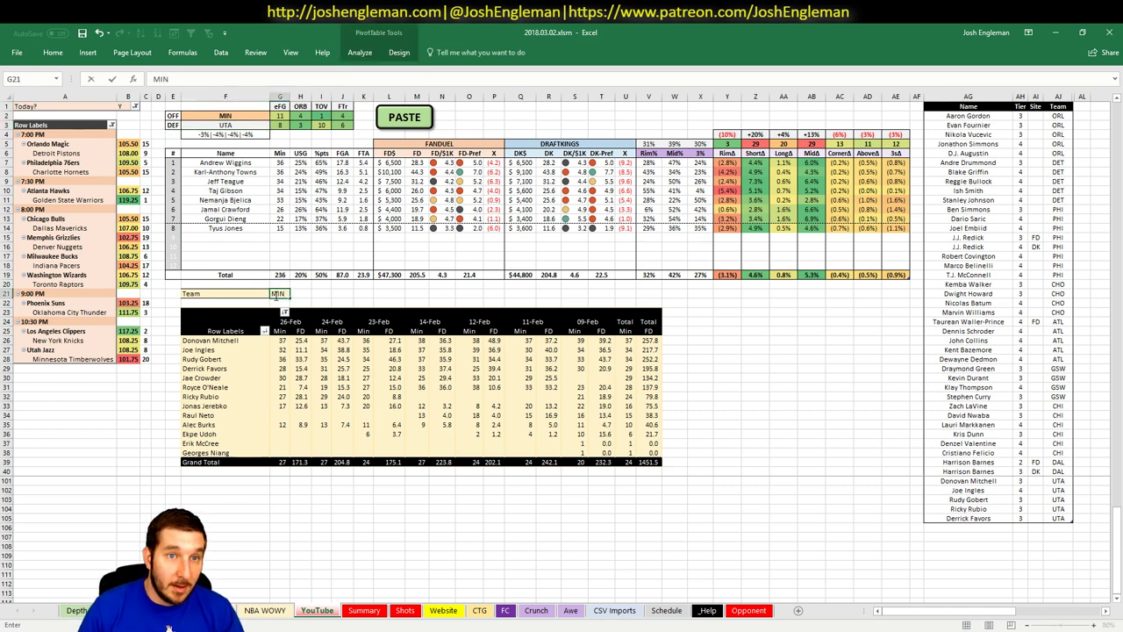
key("Return")
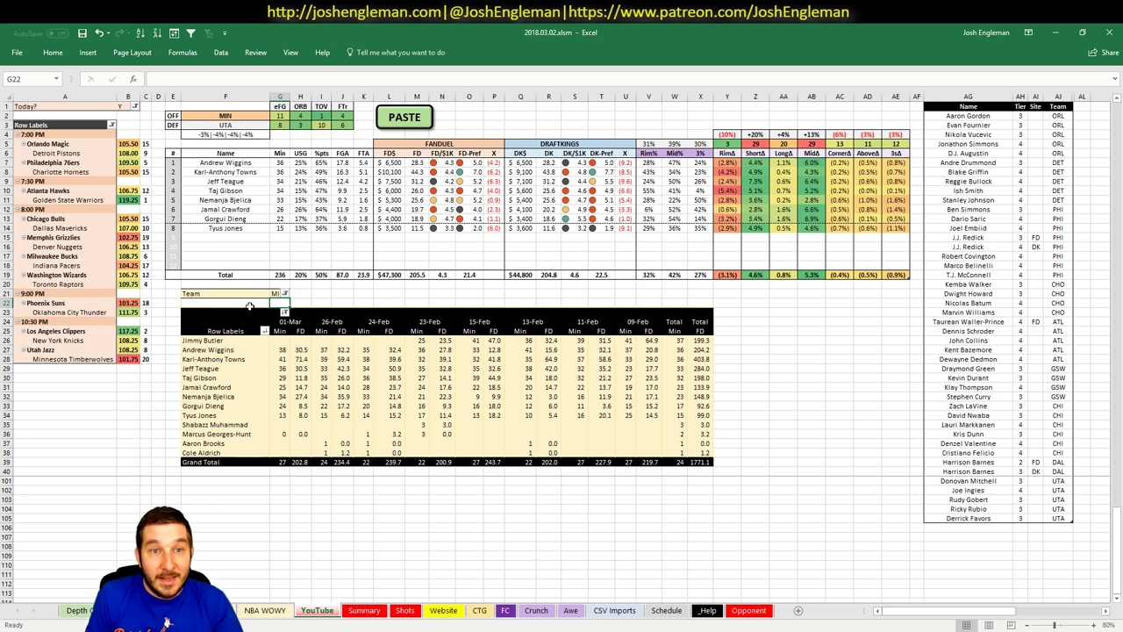
left_click(160, 379)
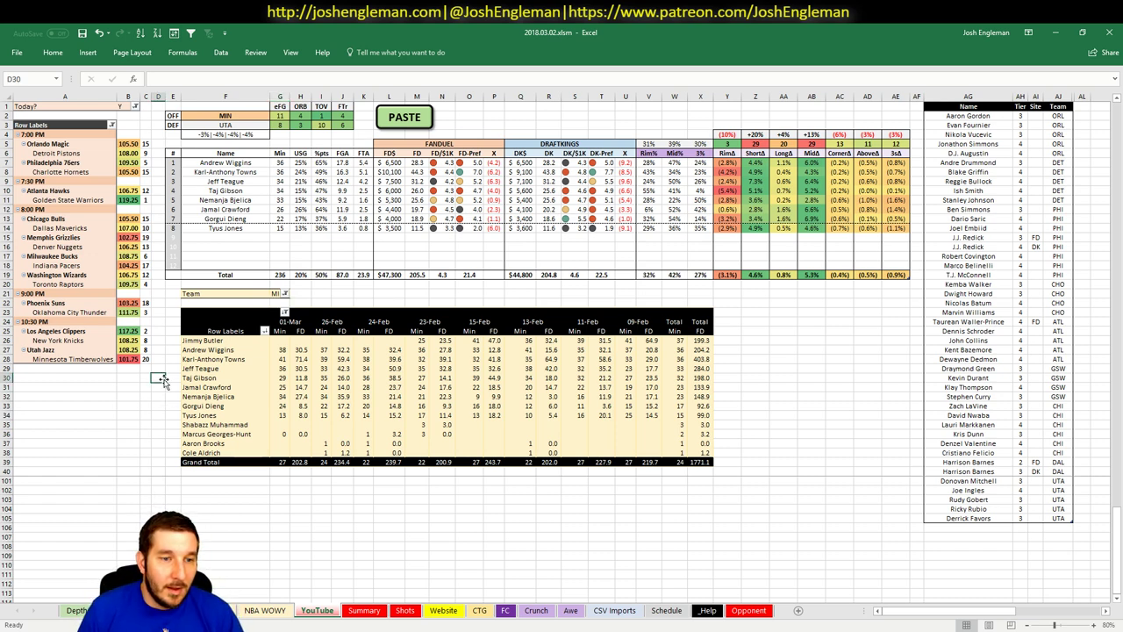
left_click(877, 529)
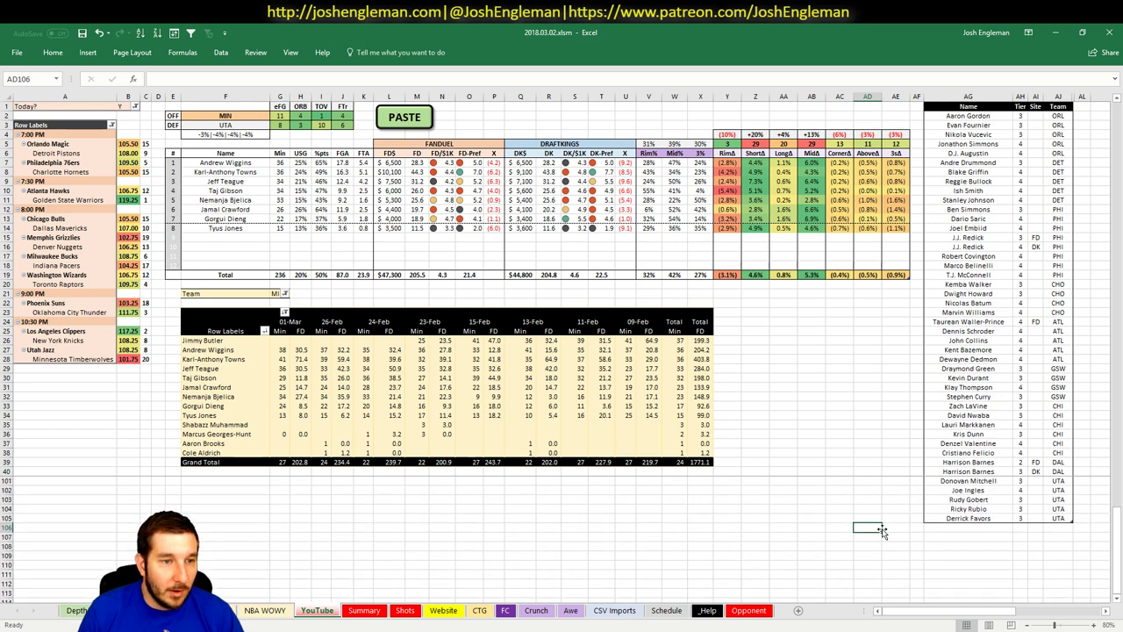
- Open the conditional formatting rules manager for the team matchup table on the Summary sheet
left_click(369, 613)
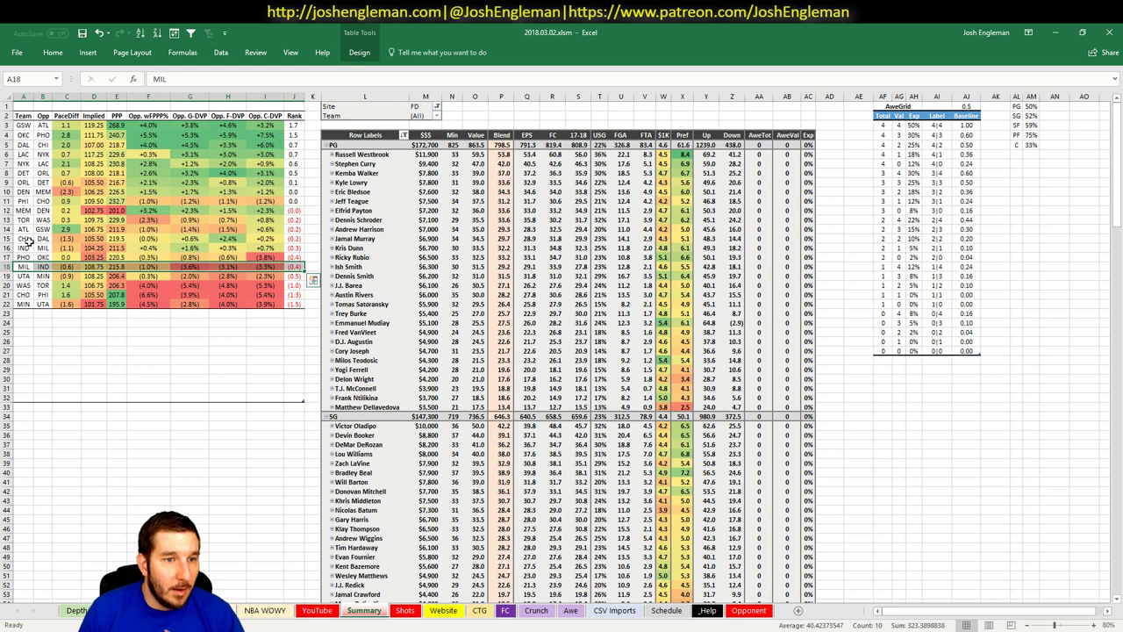
left_click(117, 304)
left_click(183, 53)
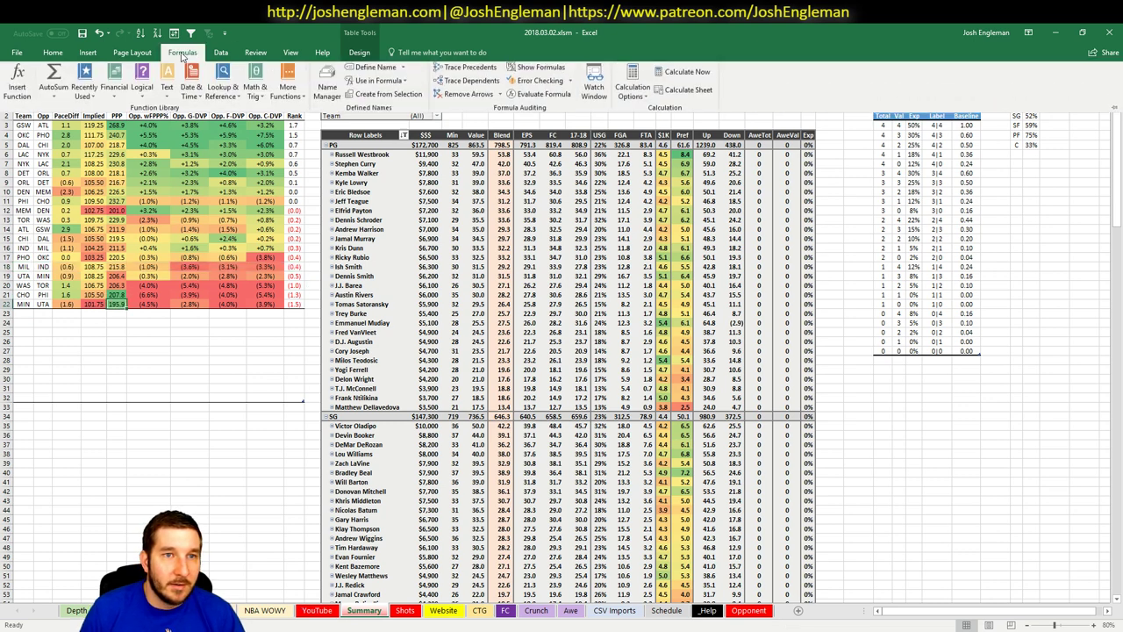
left_click(53, 53)
left_click(471, 92)
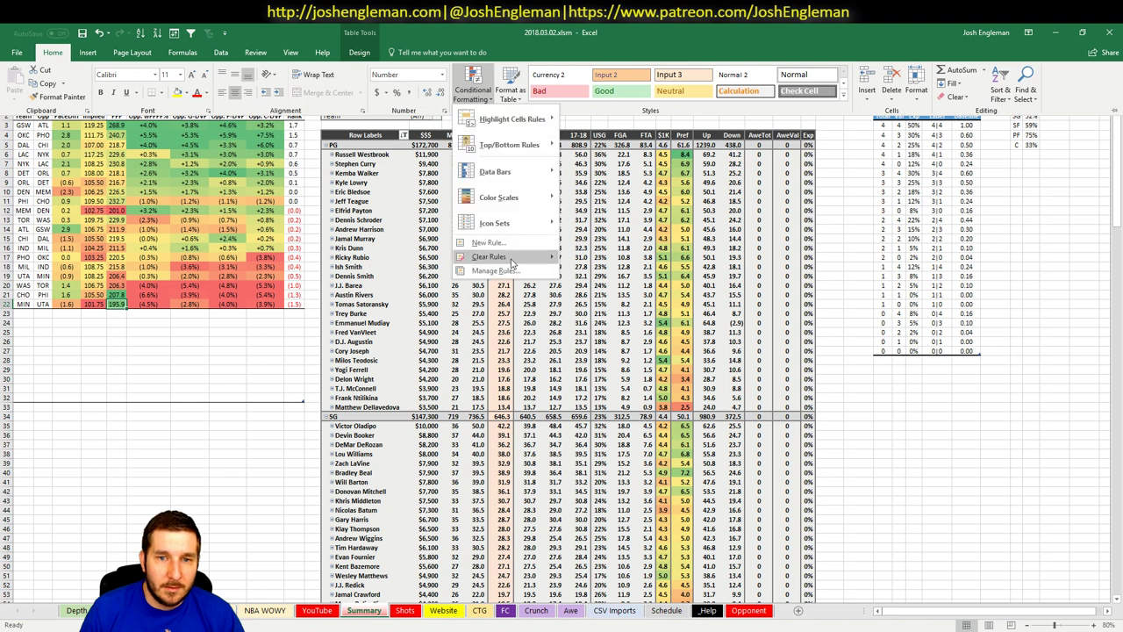
left_click(513, 266)
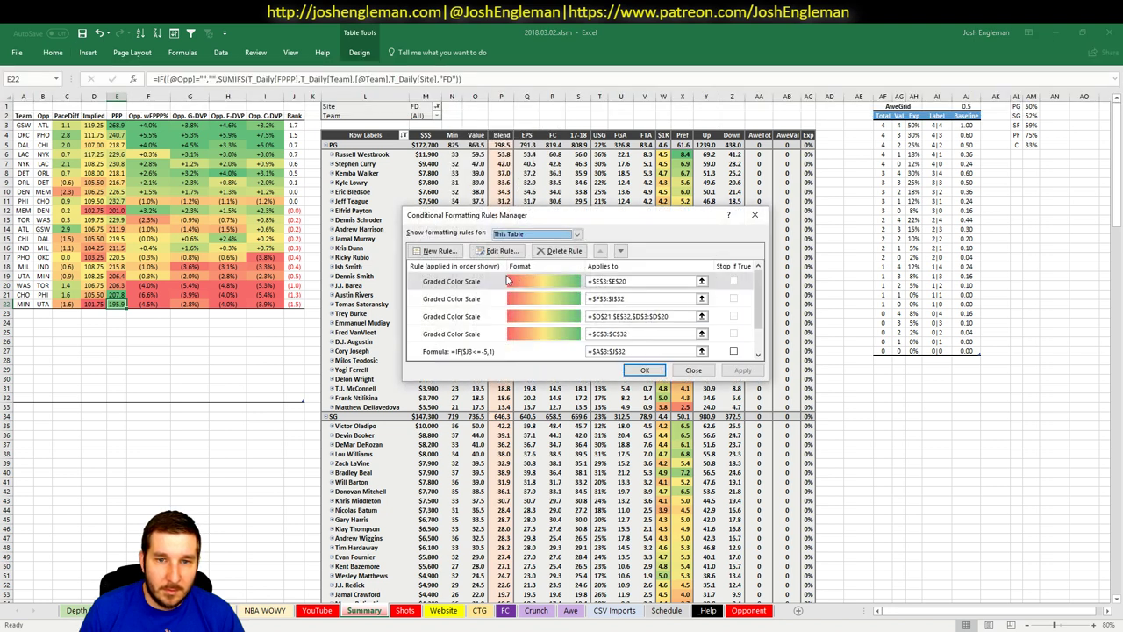
- Set the Implied column's color scale rule to apply only to $D$3:$D$32
left_click(570, 318)
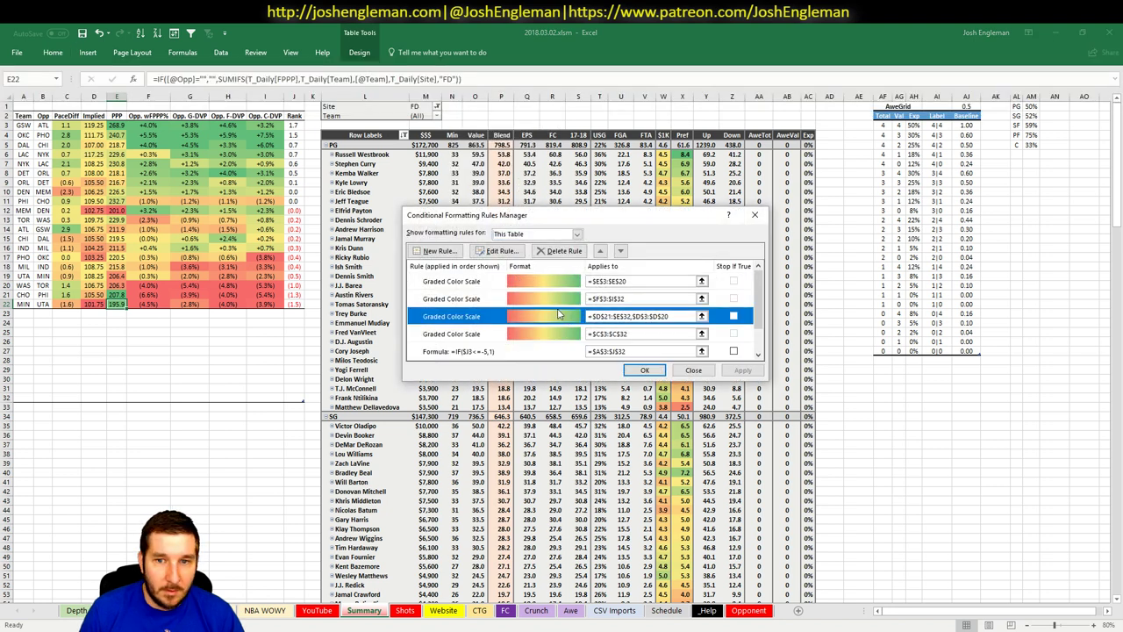
left_click(701, 316)
left_click_drag(94, 125, 98, 399)
key("Return")
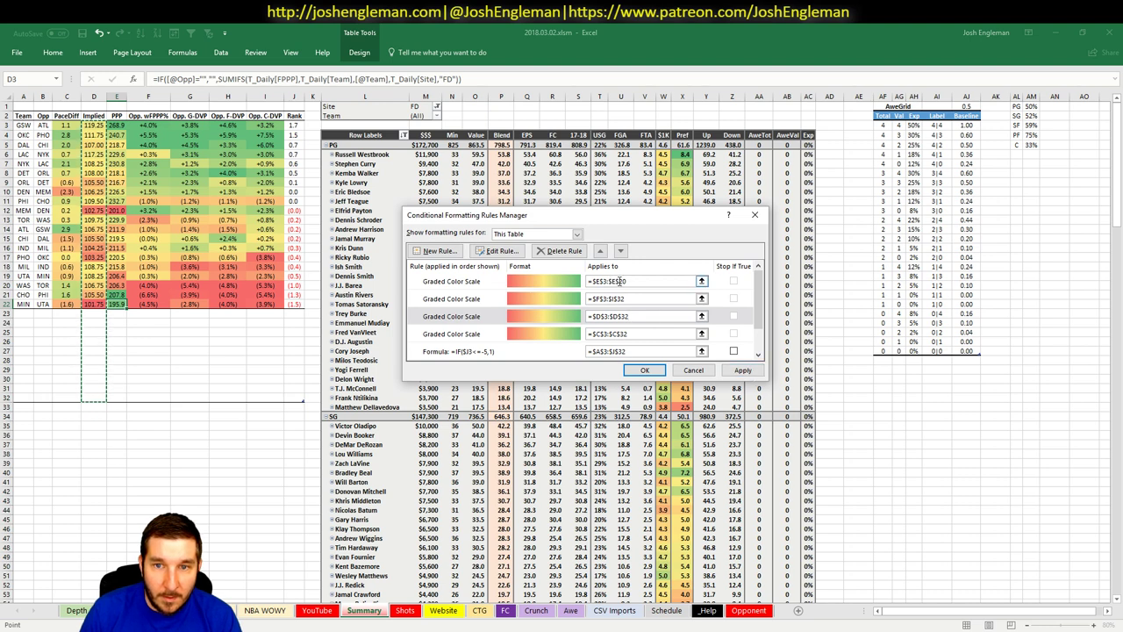
- Extend the PPP column's color scale rule to $E$3:$E$32 and apply the rule changes
left_click(651, 281)
type("32")
left_click(742, 370)
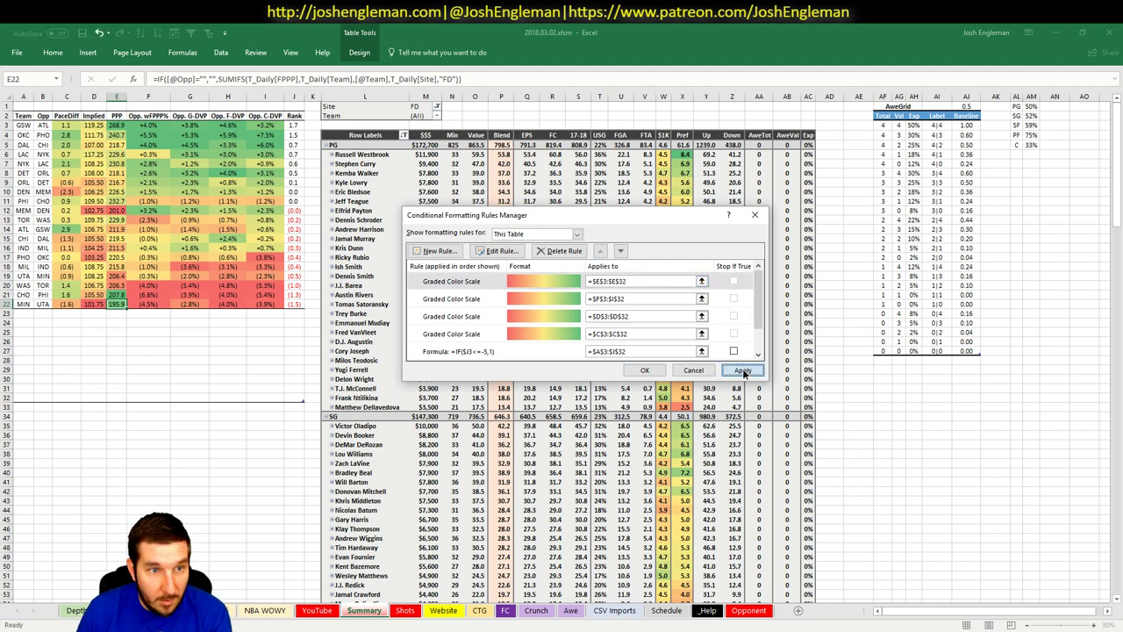
left_click(646, 370)
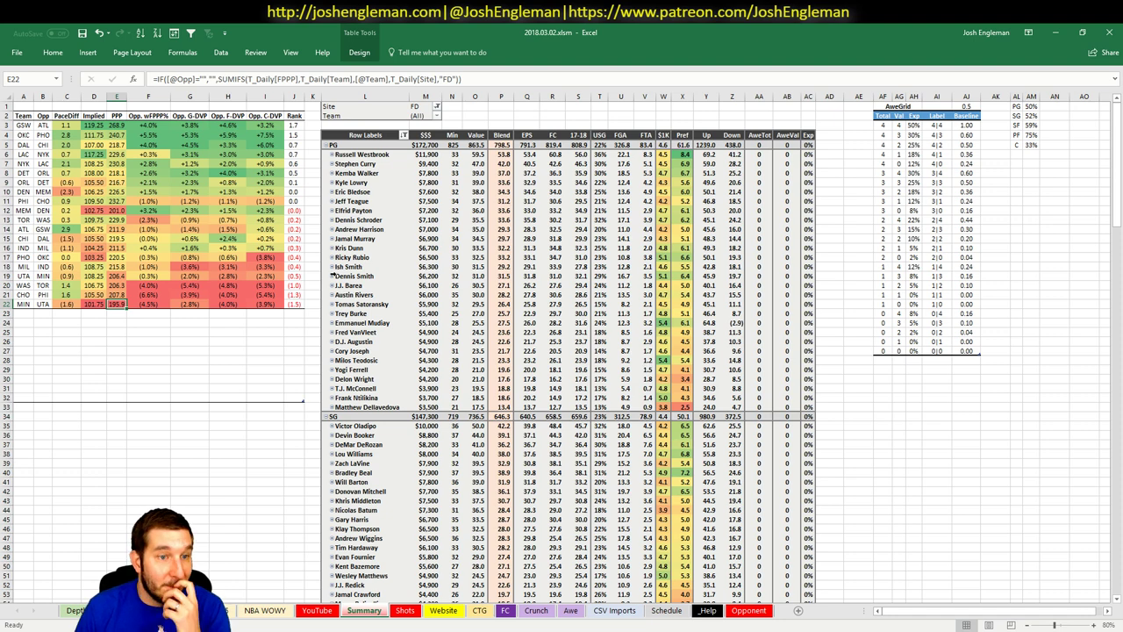
- Return to the YouTube sheet and add Andrew Wiggins as a tier 4 player below Derrick Favors
left_click(317, 610)
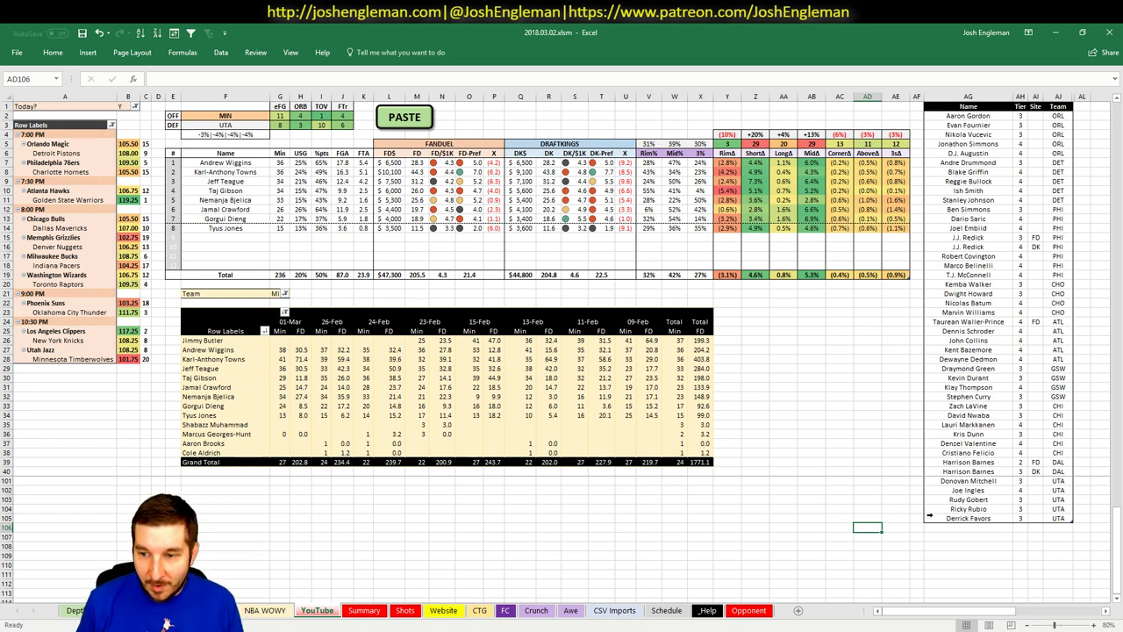
left_click(947, 536)
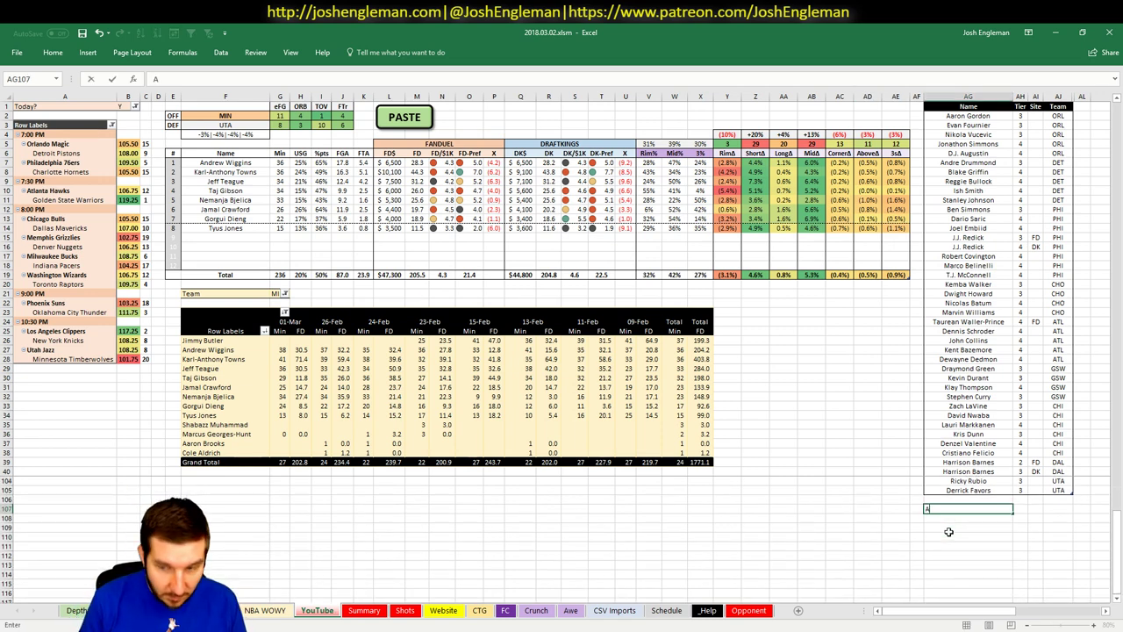
key("Up")
type("Andrew Wiggins")
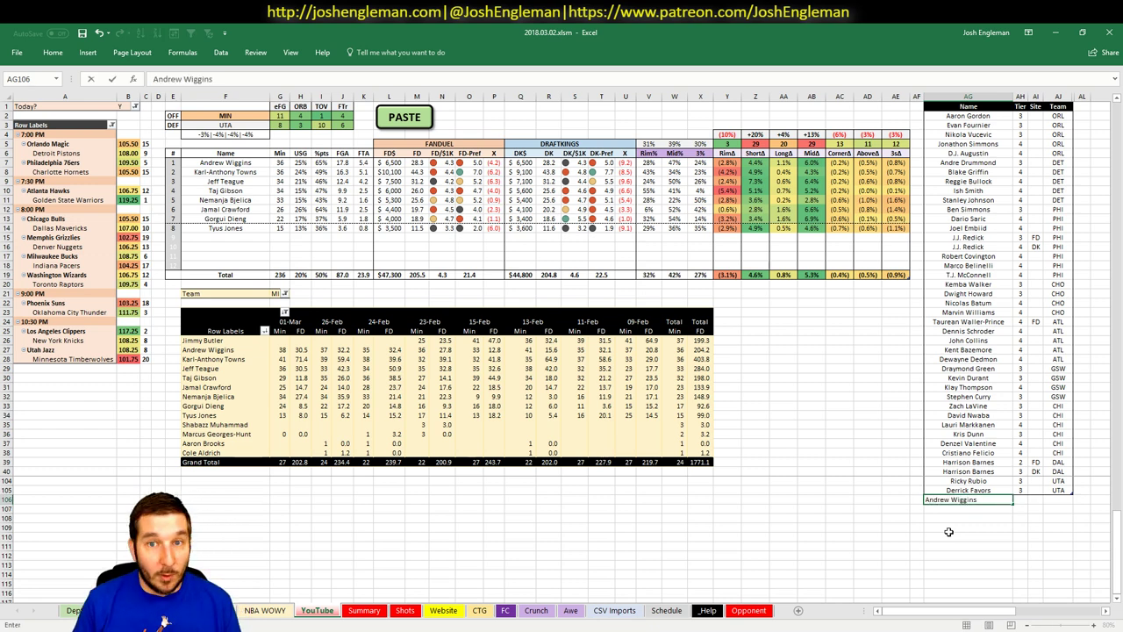
key("Return")
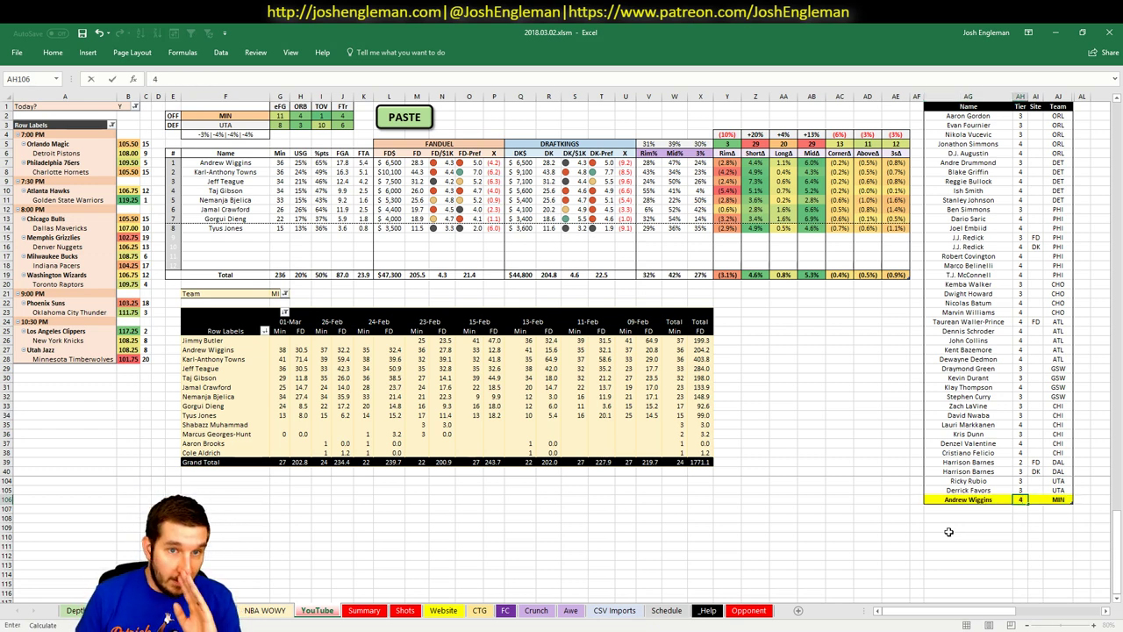
key("Up")
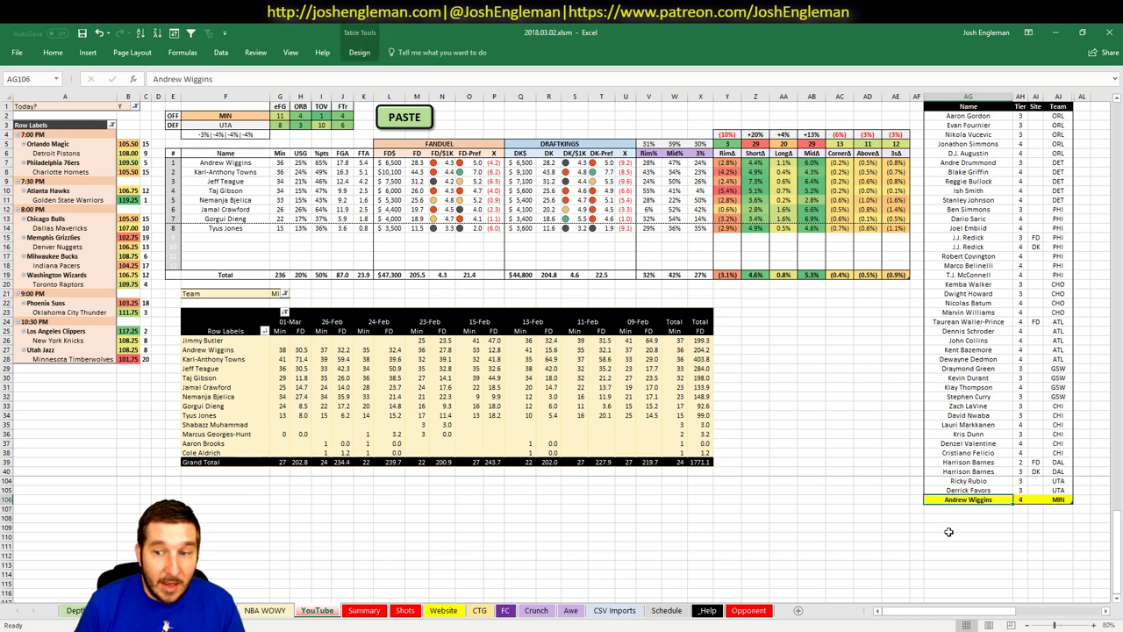
- Add Karl-Anthony Towns as a tier 4 player below Andrew Wiggins in the player list
key("Down")
type("Karl-An")
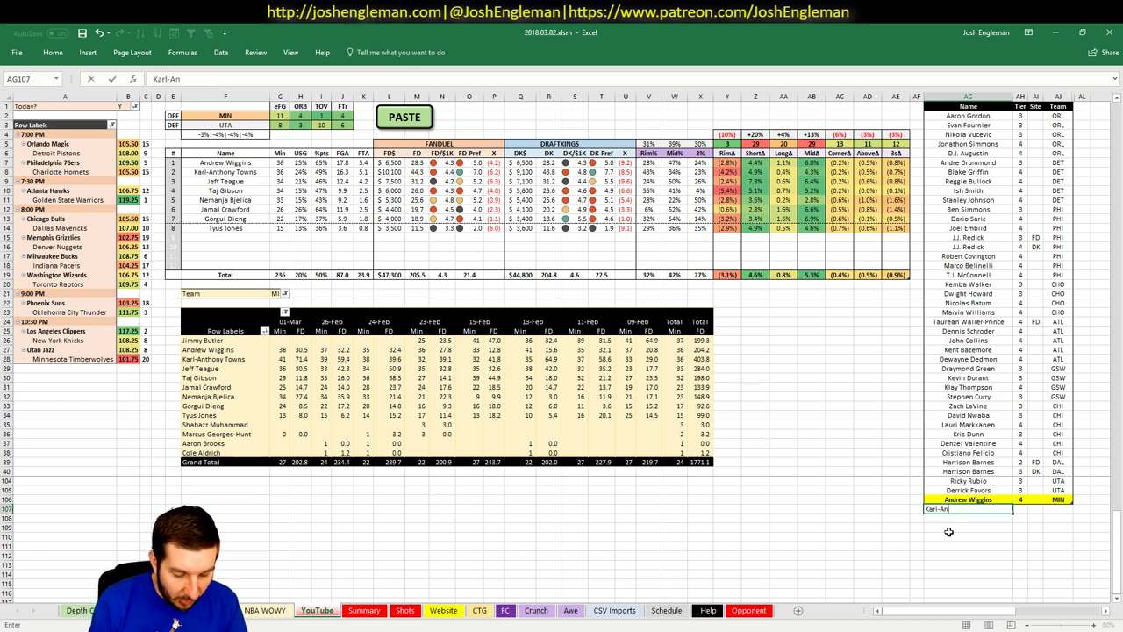
type("thony Towns")
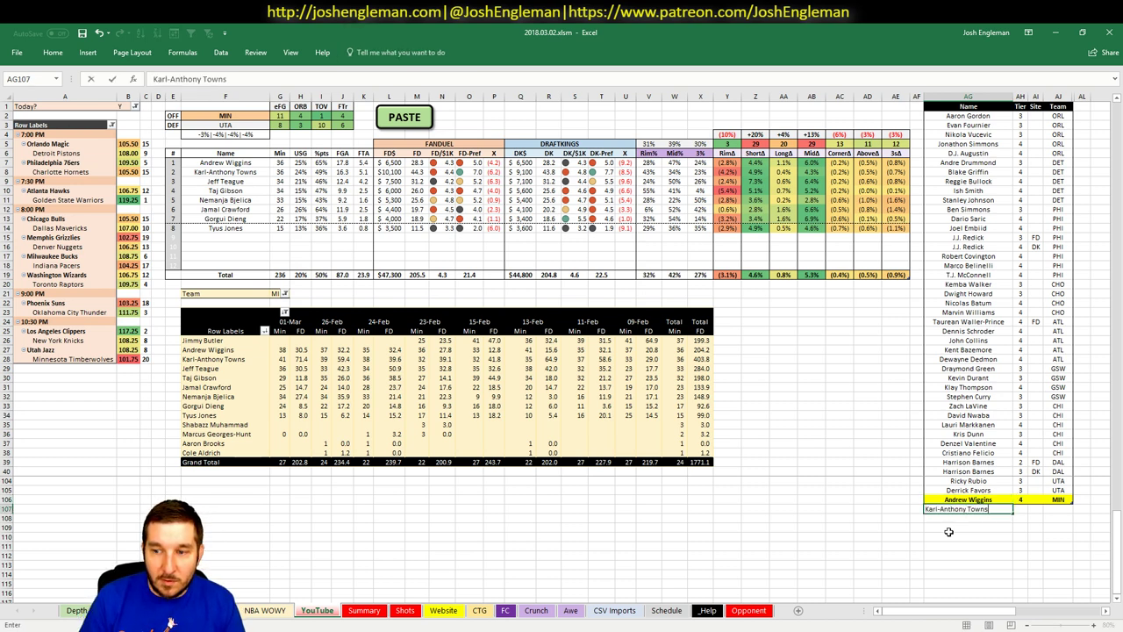
key("Tab")
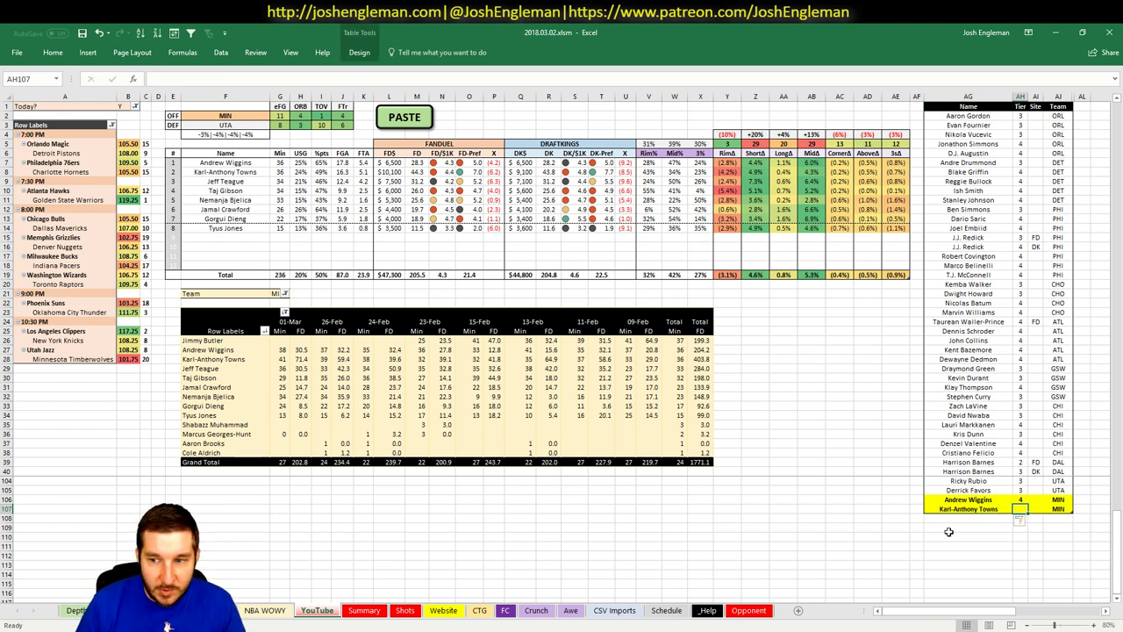
type("4")
key("Return")
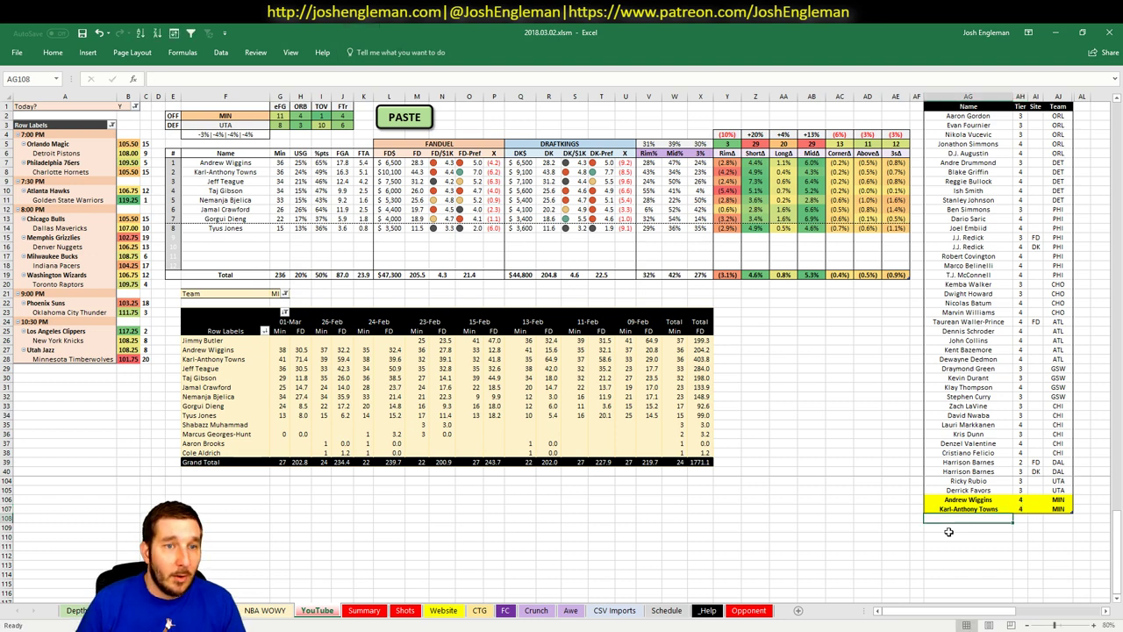
- Add Jeff Teague as a tier 4 player below Karl-Anthony Towns in the player list
type("K")
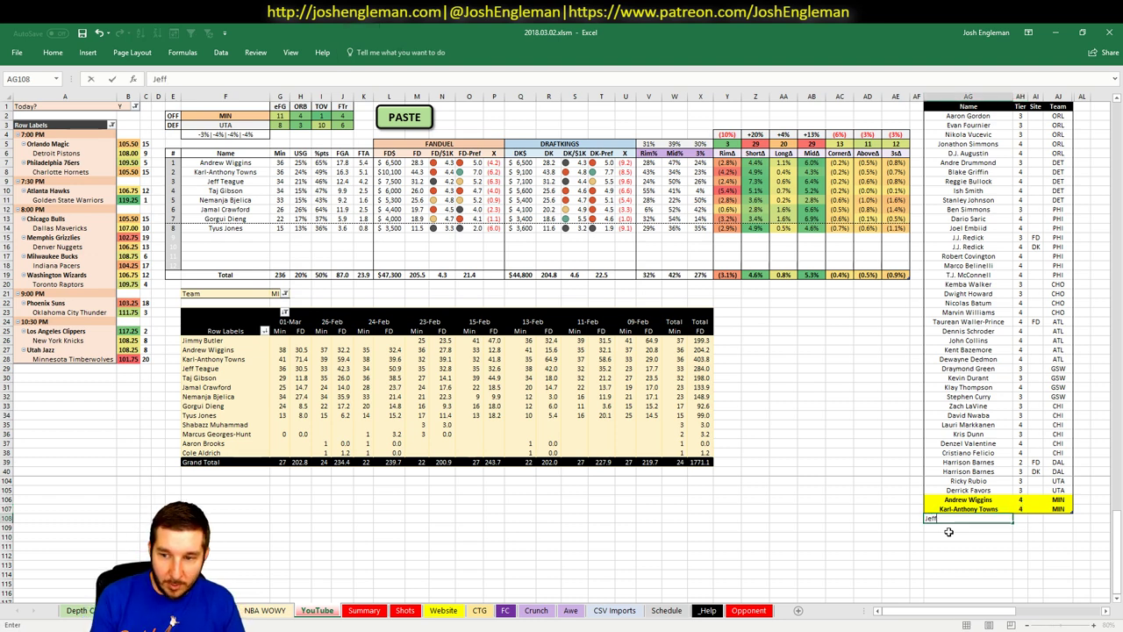
type("eff Tegue")
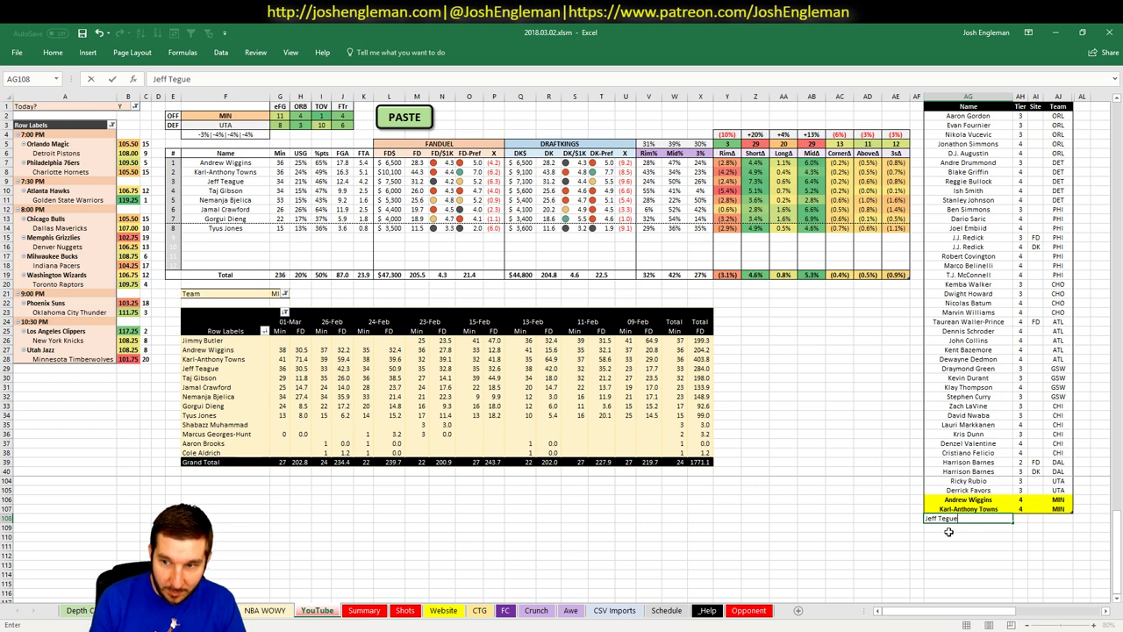
key("BackSpace")
key("BackSpace")
key("BackSpace")
type("ague")
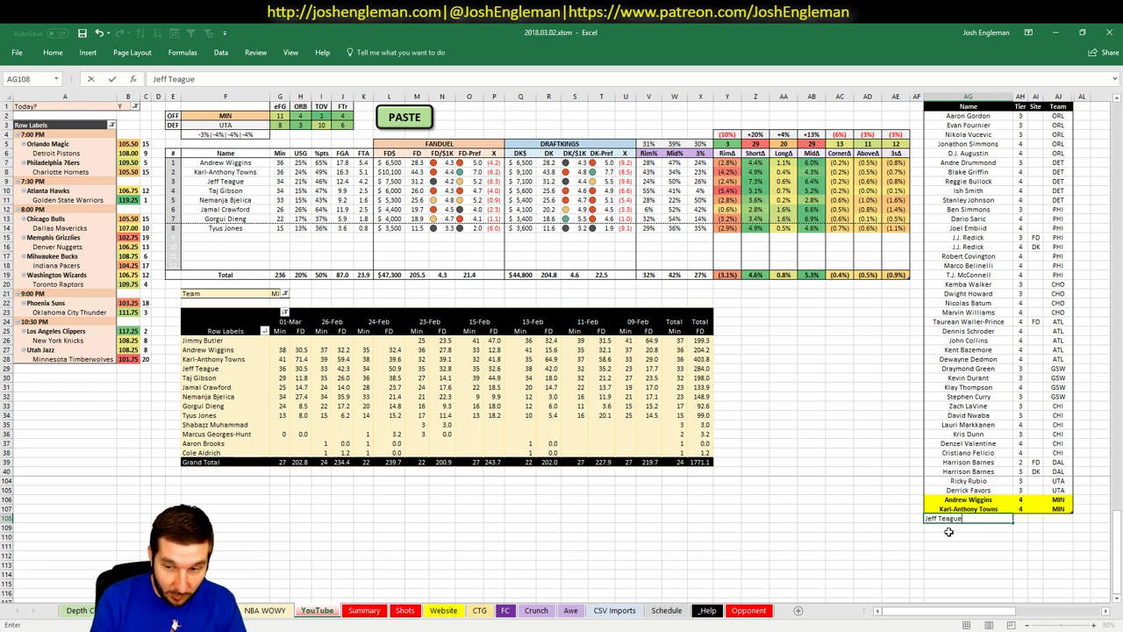
key("Tab")
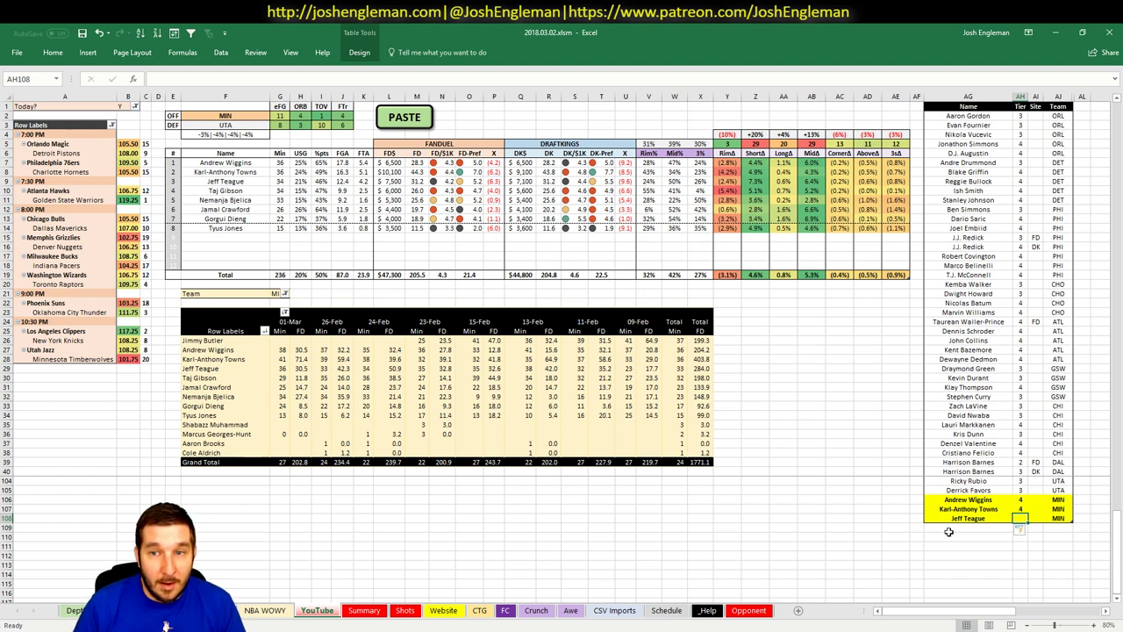
type("4")
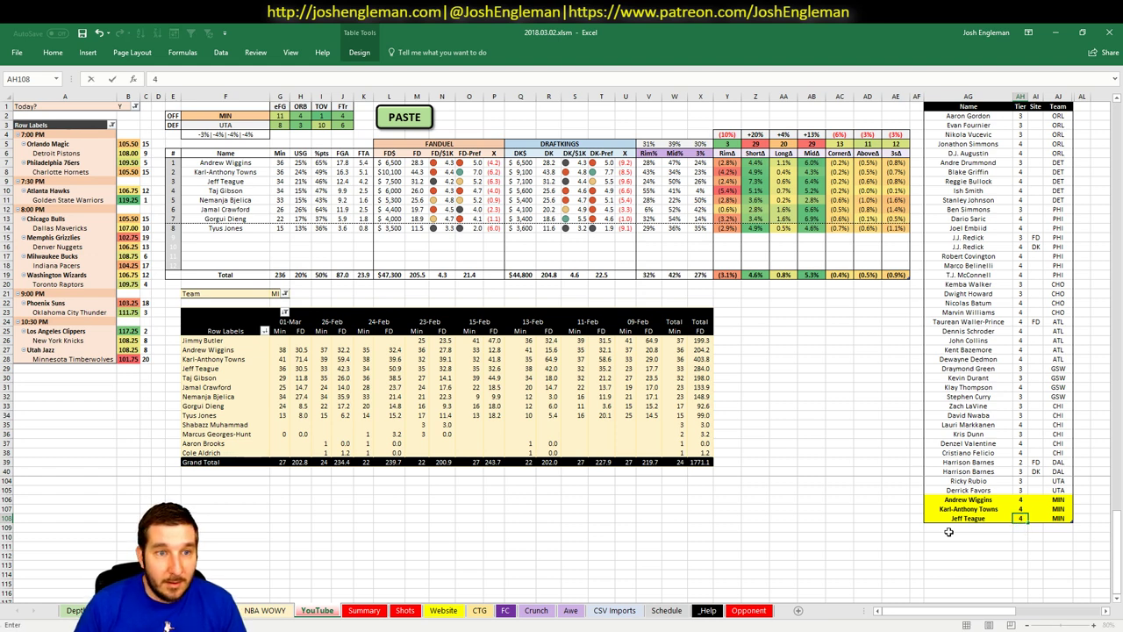
key("Return")
- Add Taj Gibson as a tier 4 player below Jeff Teague in the player list
type("Taj Gib")
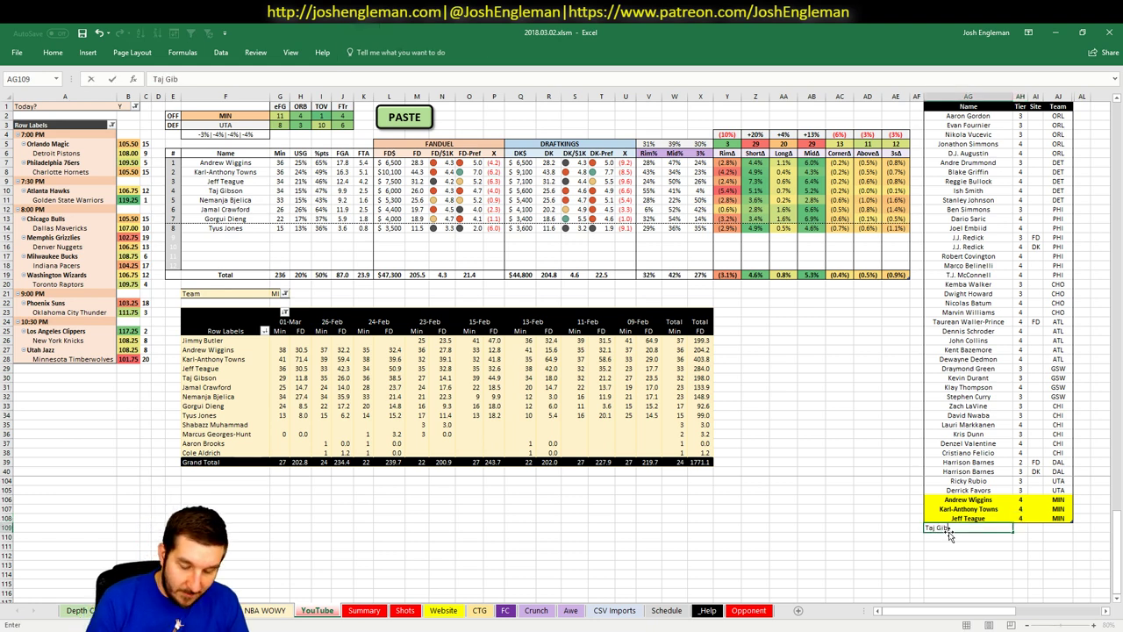
type("son")
key("Tab")
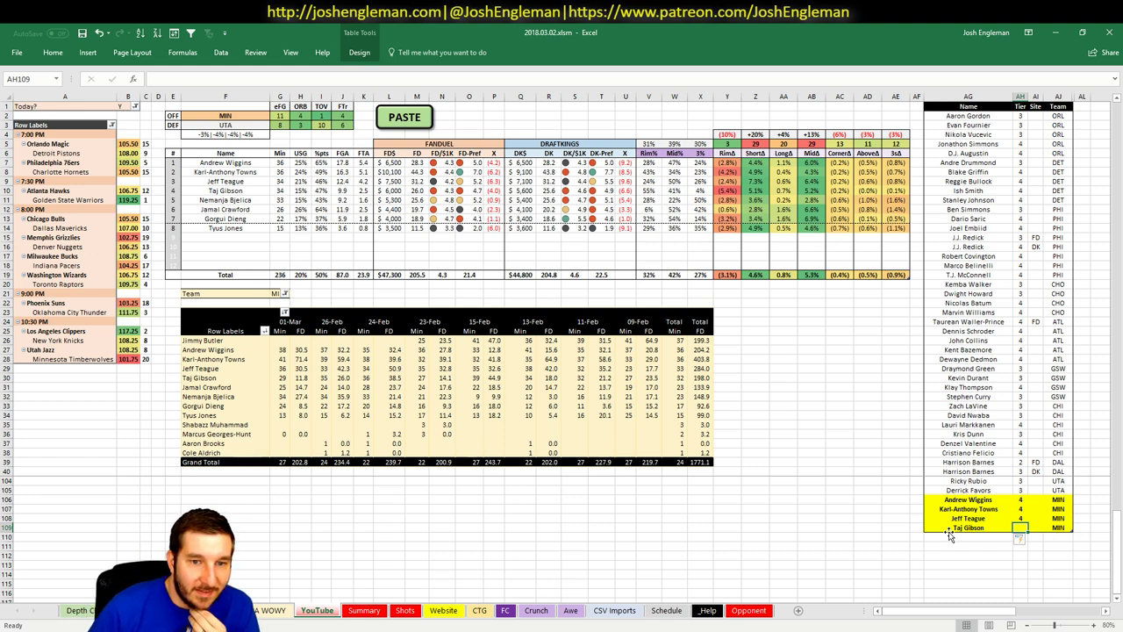
type("4")
key("Return")
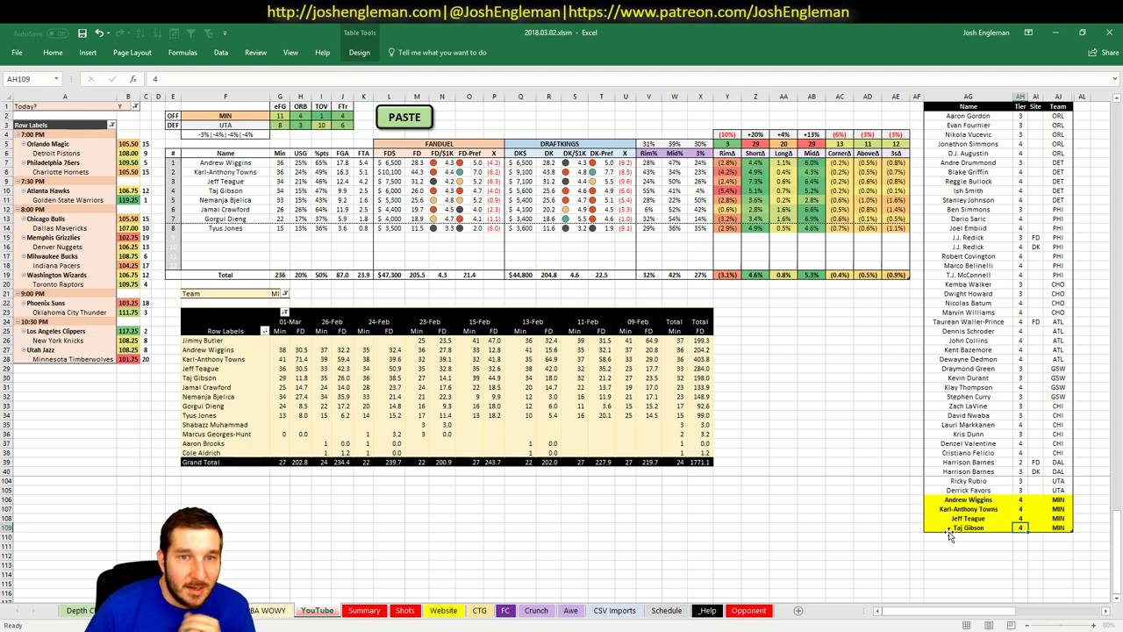
- Enter Nemanja Bjelicia as a tier 3 player below Taj Gibson in the player list
type("N")
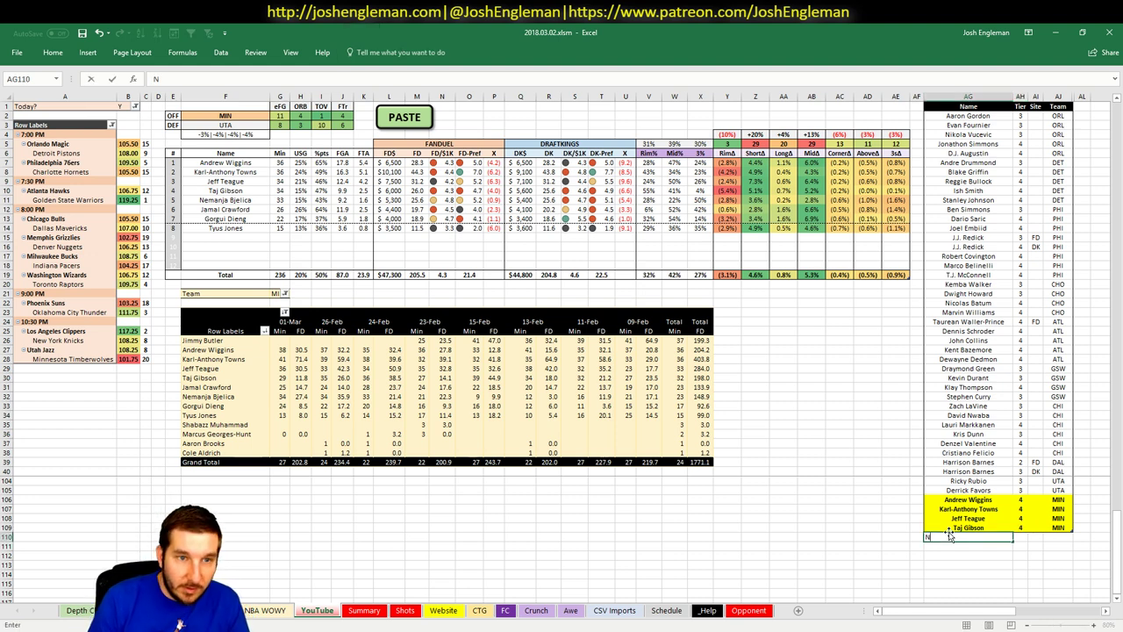
type("emanja Bjel")
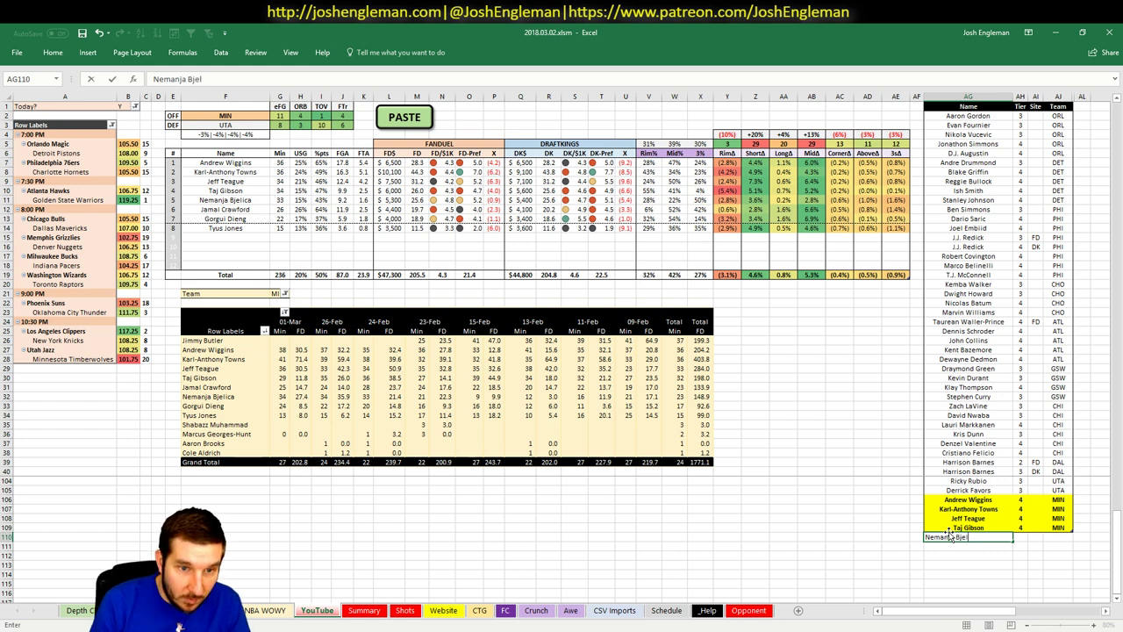
type("ica")
key("Tab")
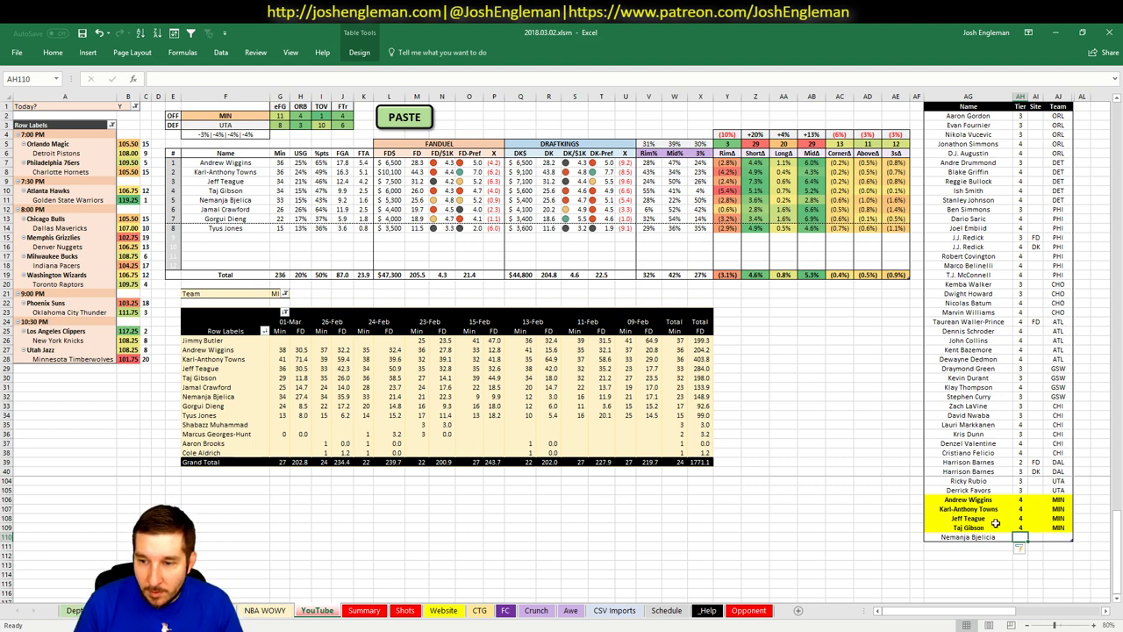
left_click(991, 537)
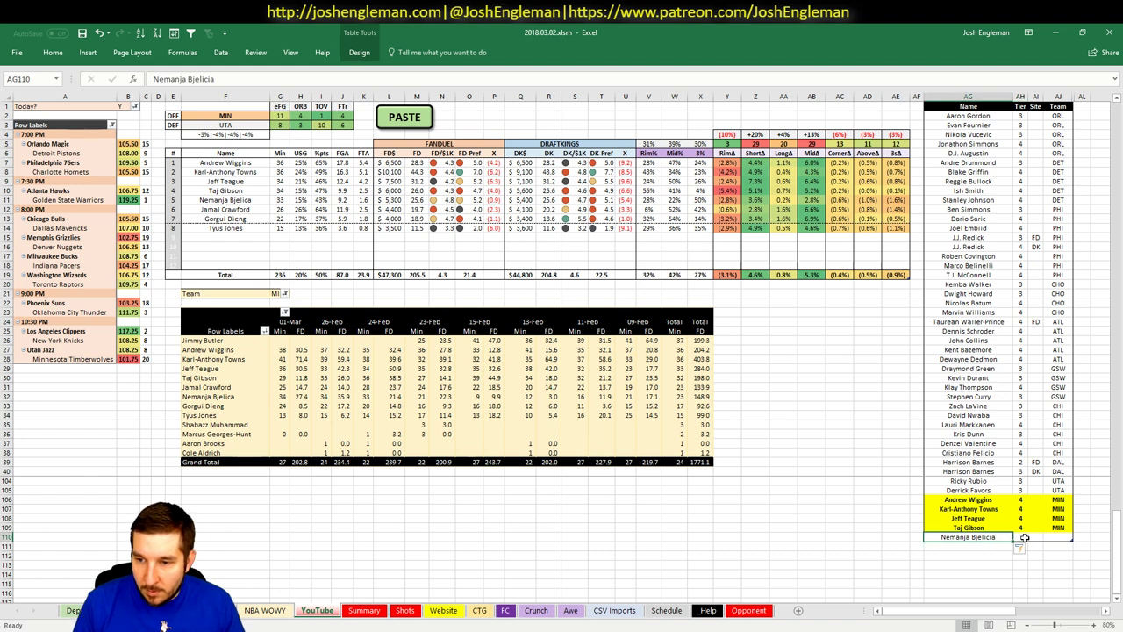
key("Tab")
type("3")
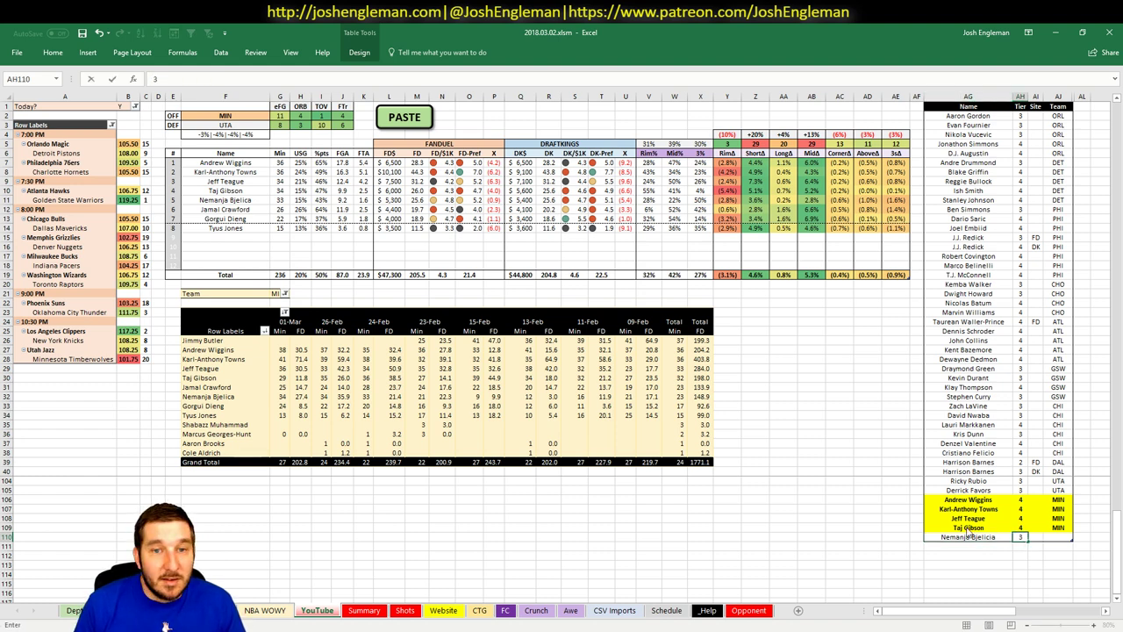
key("Return")
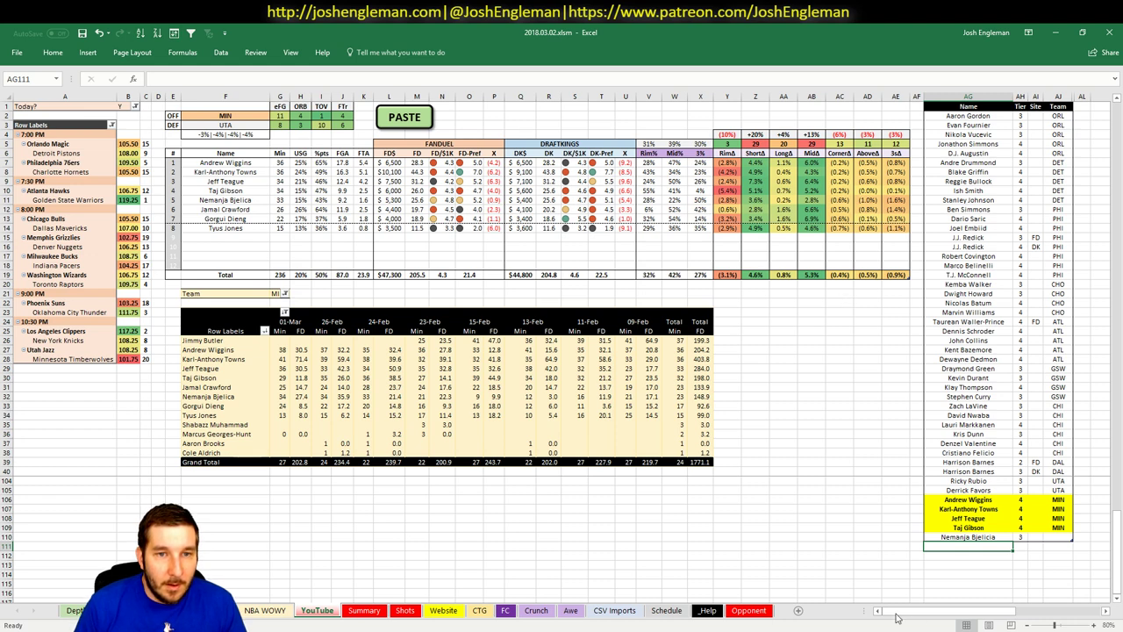
- Replace the misspelled Nemanja Bjelicia entry in the player list with the name copied from the Minnesota matchup table, pasting values only
left_click(944, 538)
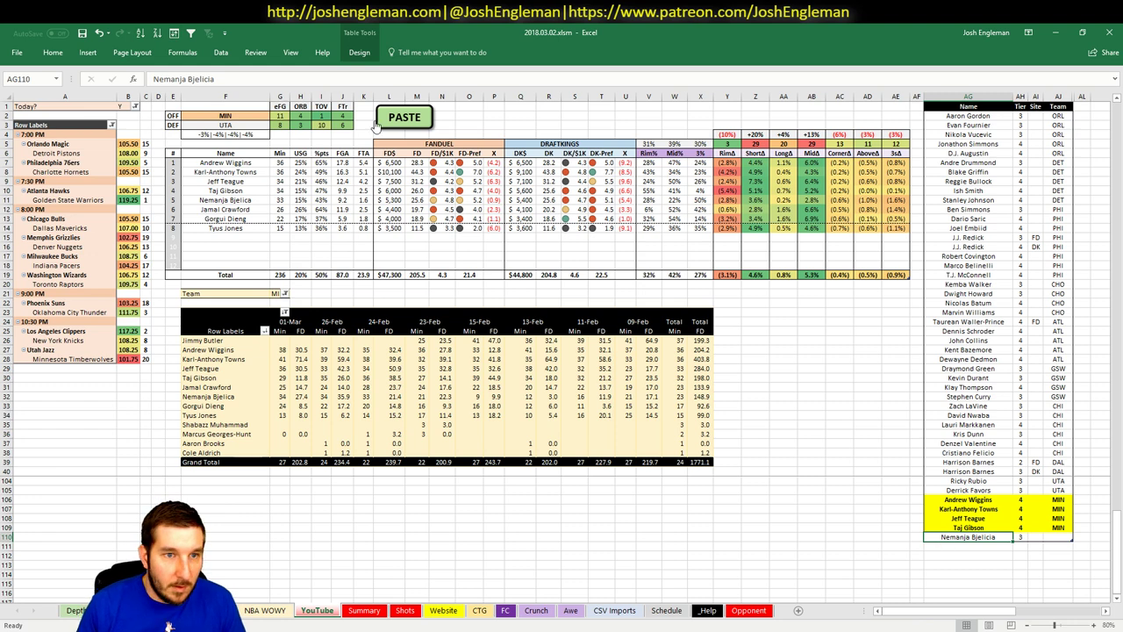
left_click(252, 200)
key("ctrl+c")
right_click(1005, 538)
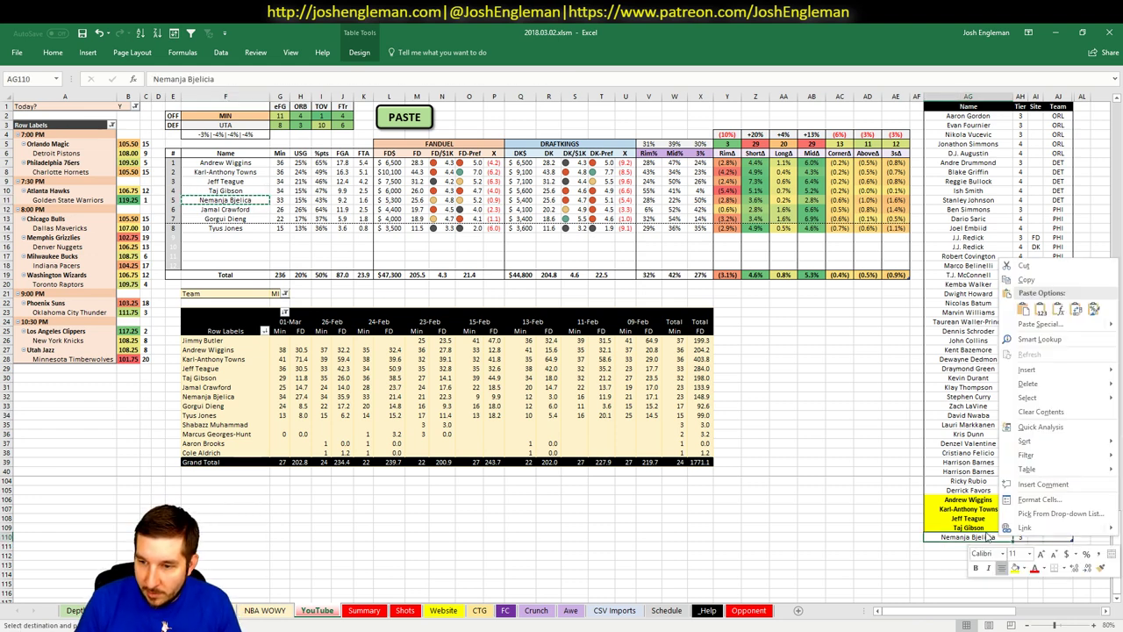
left_click(1039, 304)
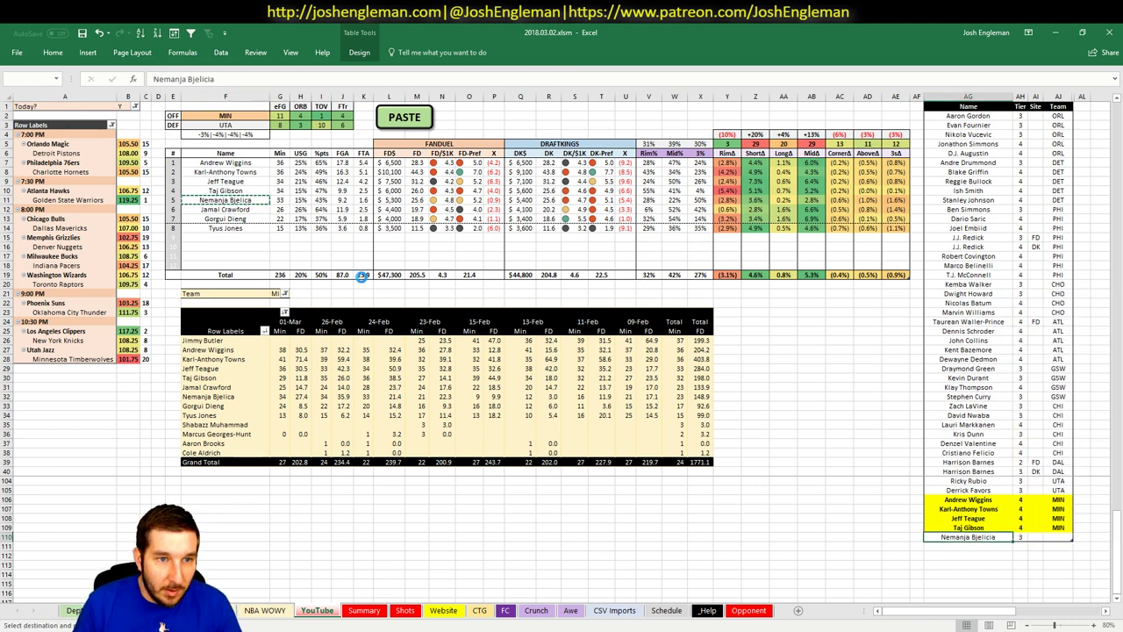
- Add Gorgui Dieng as a tier 4 player below Nemanja Bjelica in the player list
left_click(959, 547)
type("Gorg")
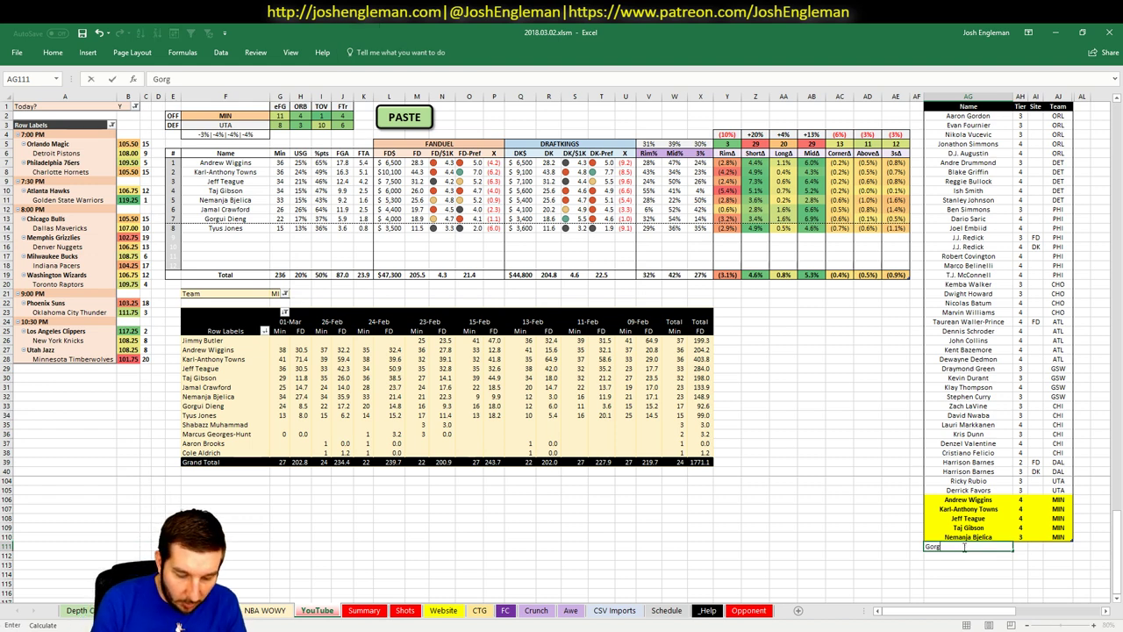
type("ui Dieng")
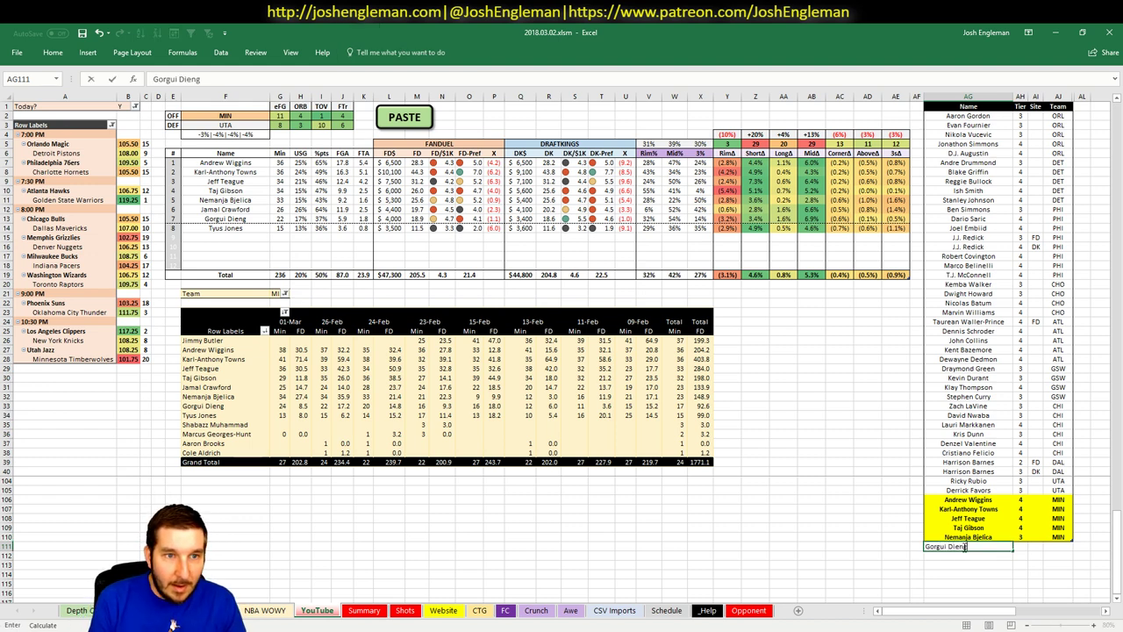
key("Tab")
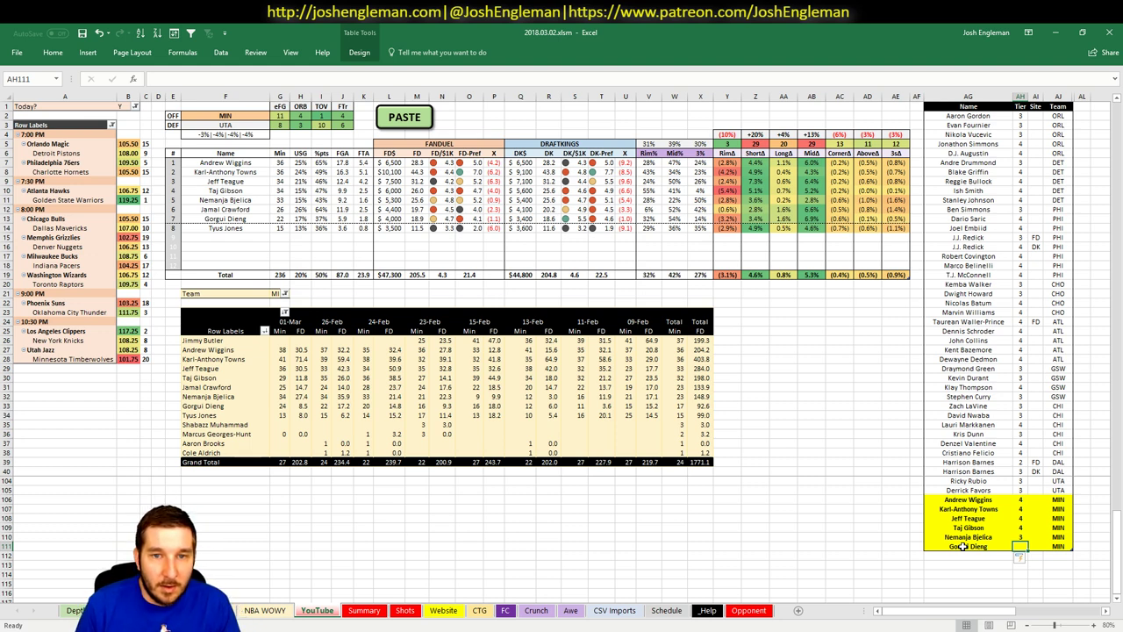
type("4")
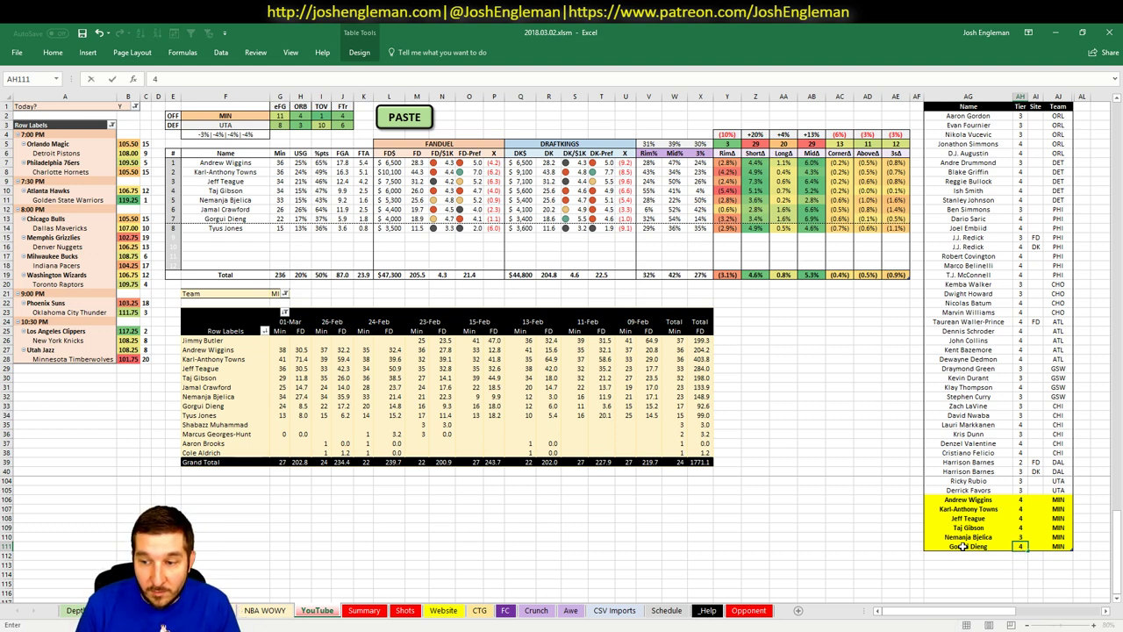
key("Return")
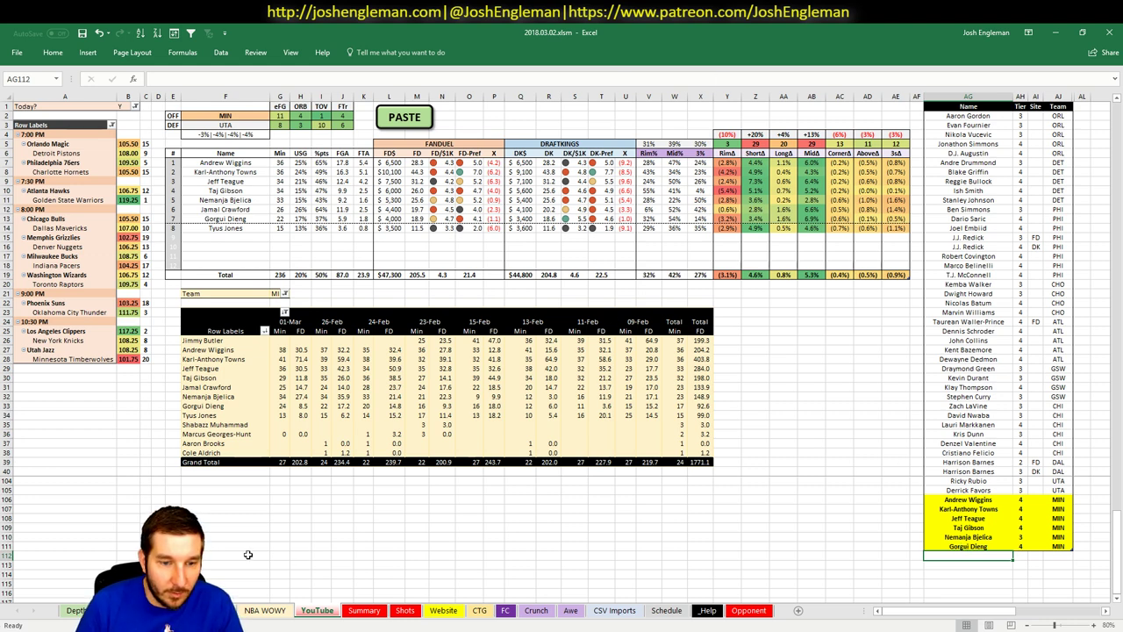
- Go to the workbook's projections sheet, and open the FanDuel projection upload page on FantasyCruncher in the browser
key("ctrl+Page_Up")
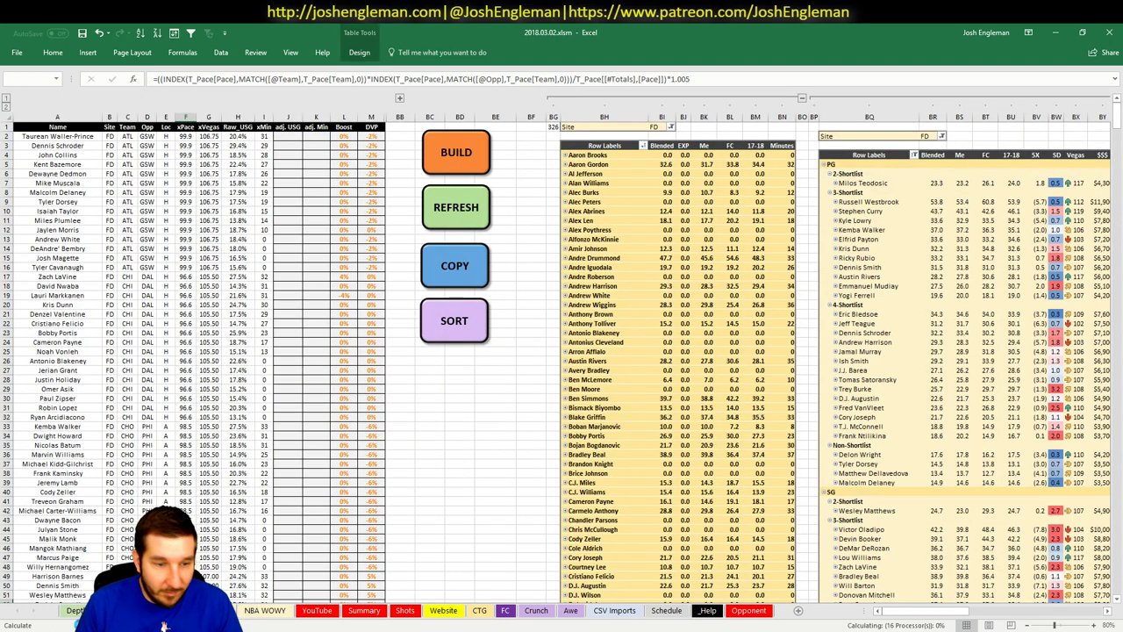
key("alt+Tab")
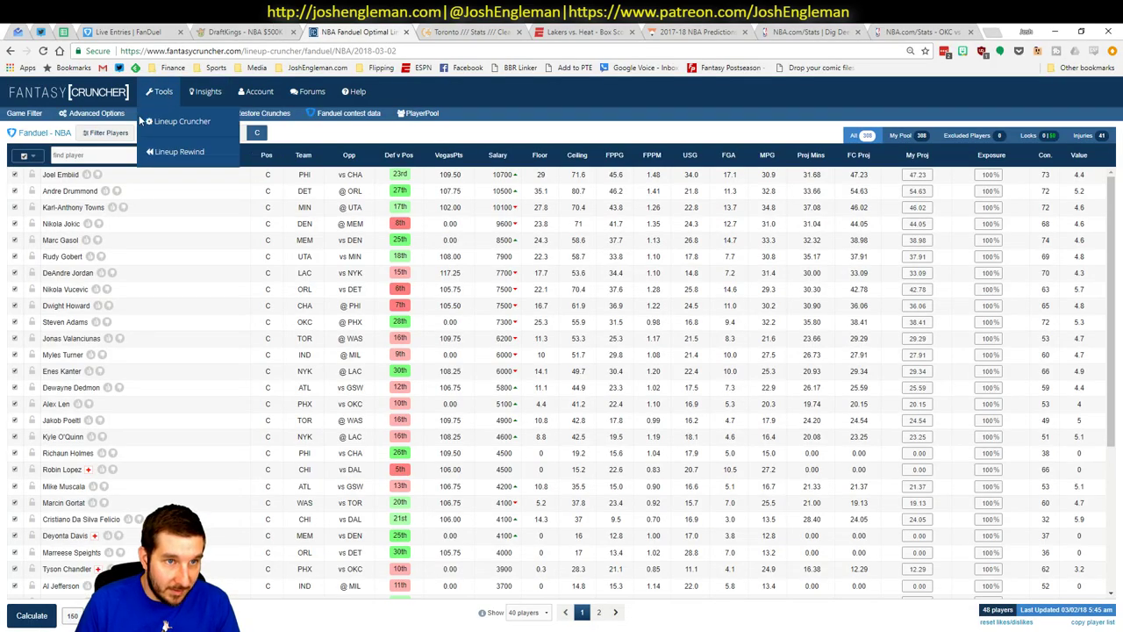
left_click(179, 113)
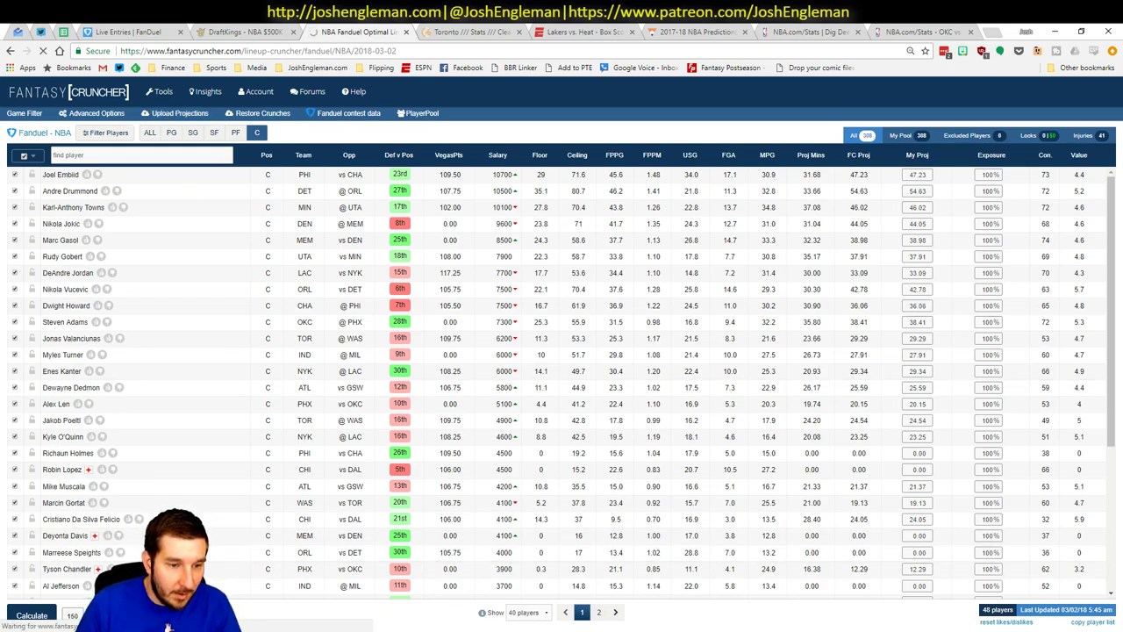
- Copy the FanDuel player projections from the Excel sheet and paste them into FantasyCruncher's player projections upload table
key("alt+Tab")
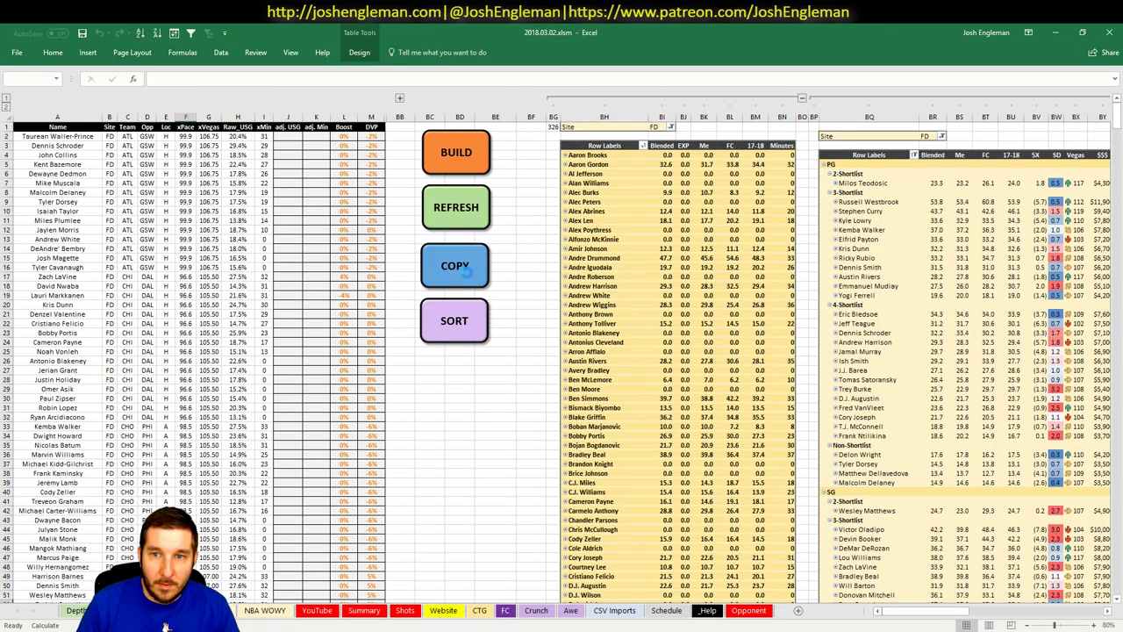
left_click(467, 273)
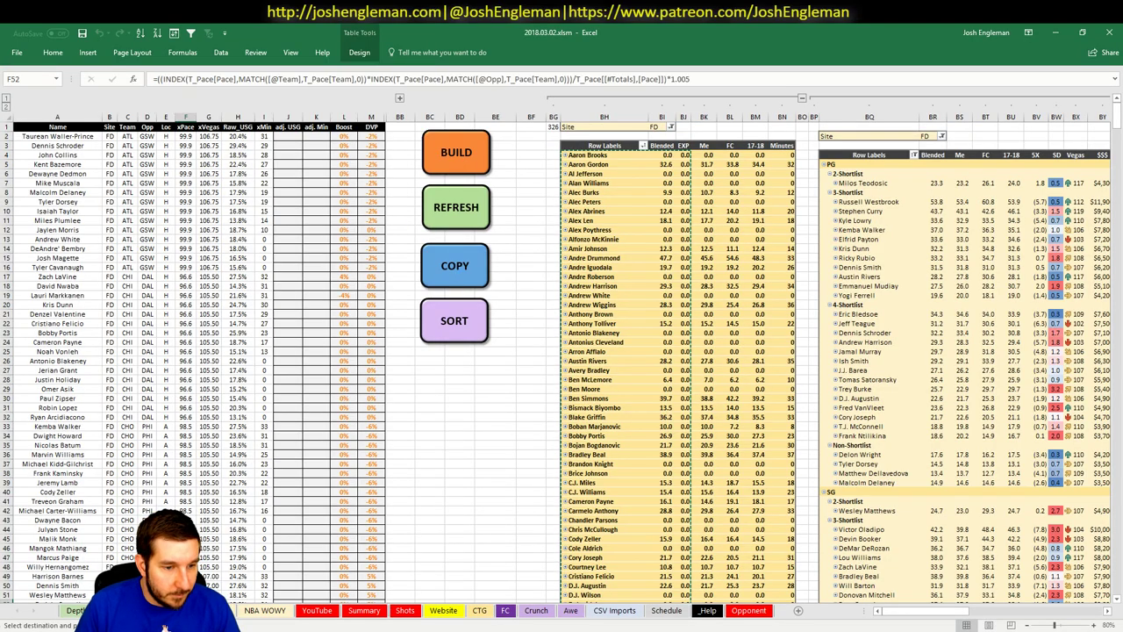
key("alt+Tab")
left_click(377, 212)
key("ctrl+v")
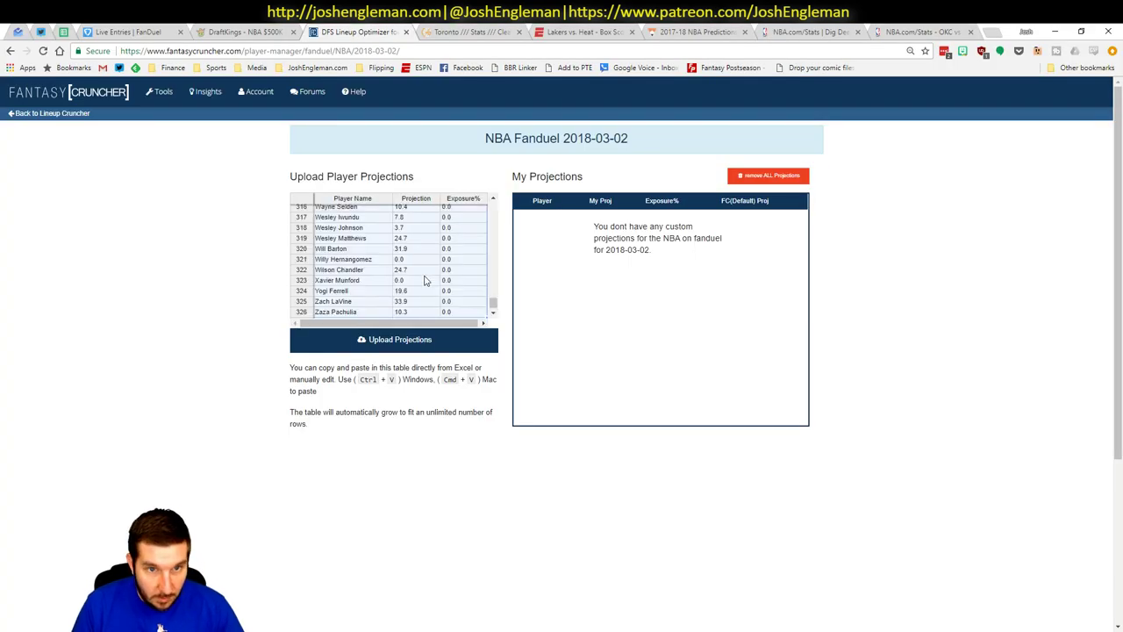
- Upload the pasted projections, dismiss the player errors message and return to the lineup cruncher
left_click(437, 339)
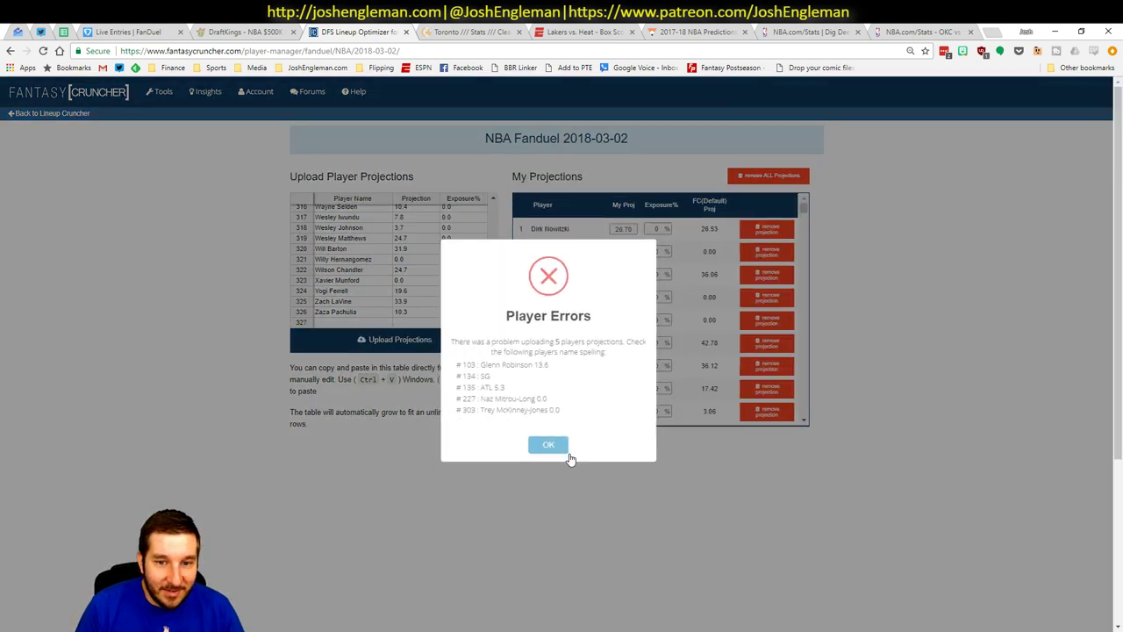
left_click(567, 452)
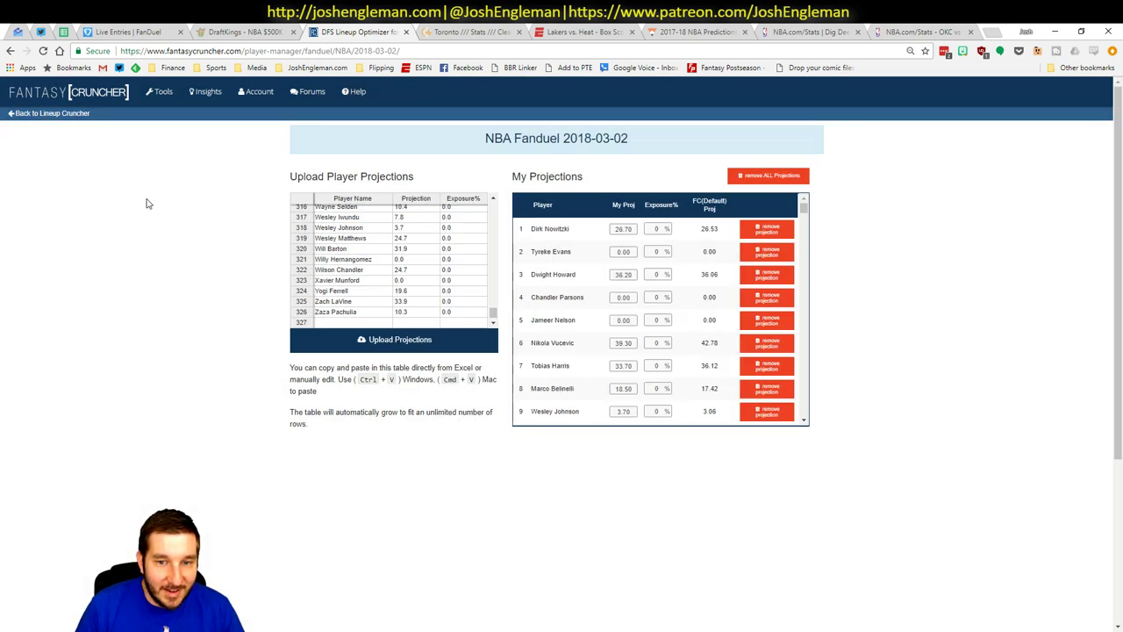
left_click(66, 115)
- Back in Excel, collapse the entire player name field in the FanDuel projections PivotTable
key("alt+Tab")
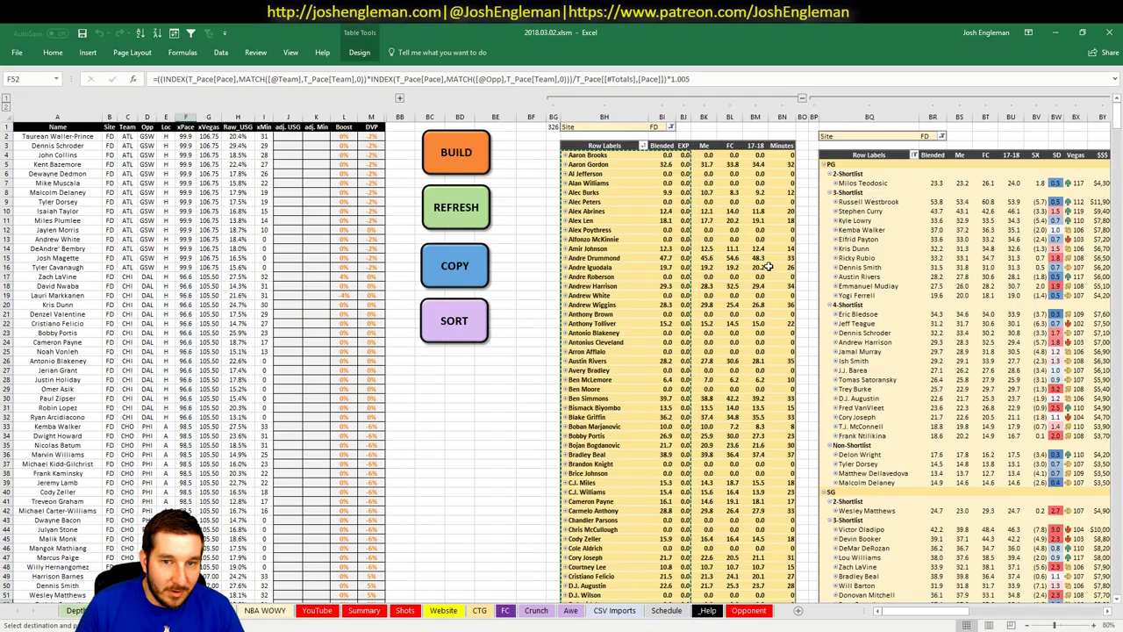
right_click(621, 267)
mouse_move(666, 365)
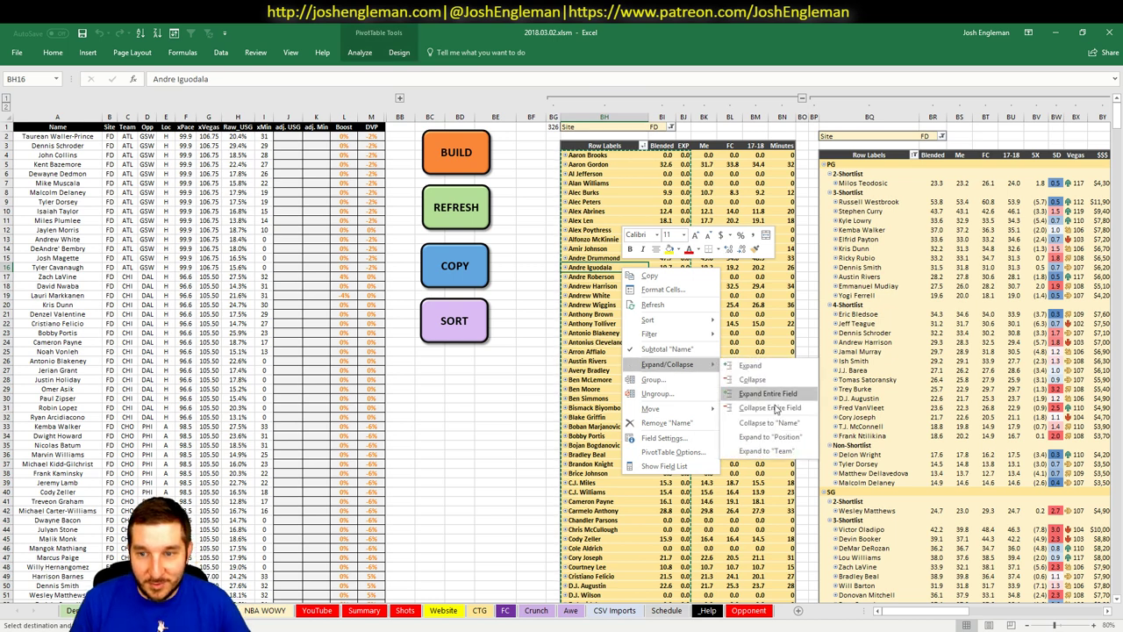
left_click(775, 394)
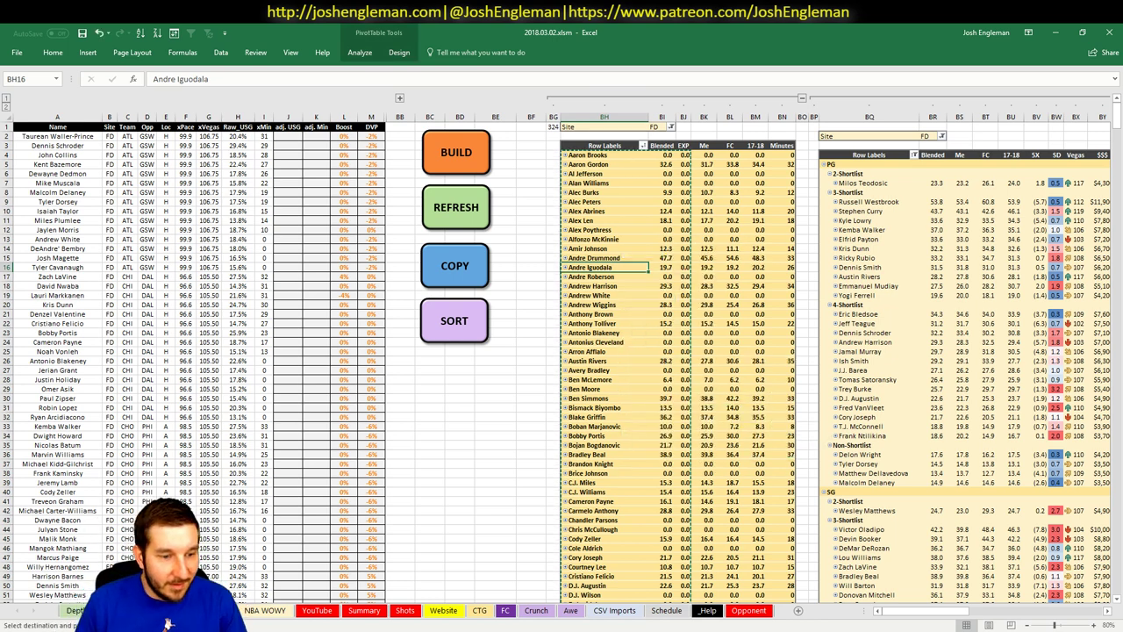
- In FantasyCruncher, calculate the FanDuel lineups with 10% randomness and 100% global exposure applied to all players
left_click(170, 624)
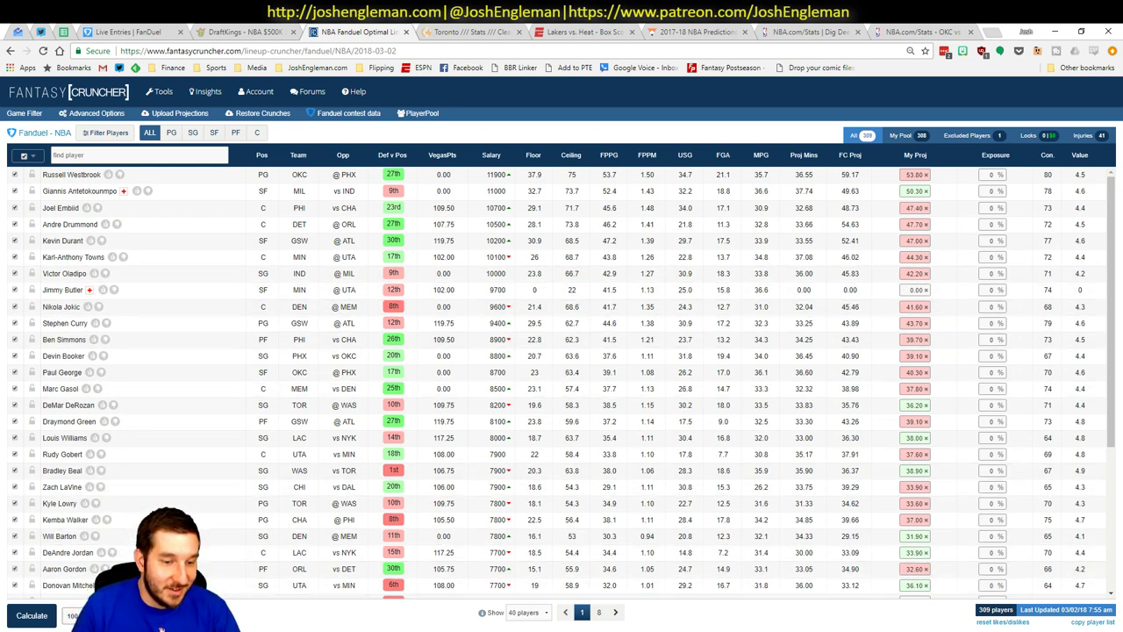
left_click(101, 115)
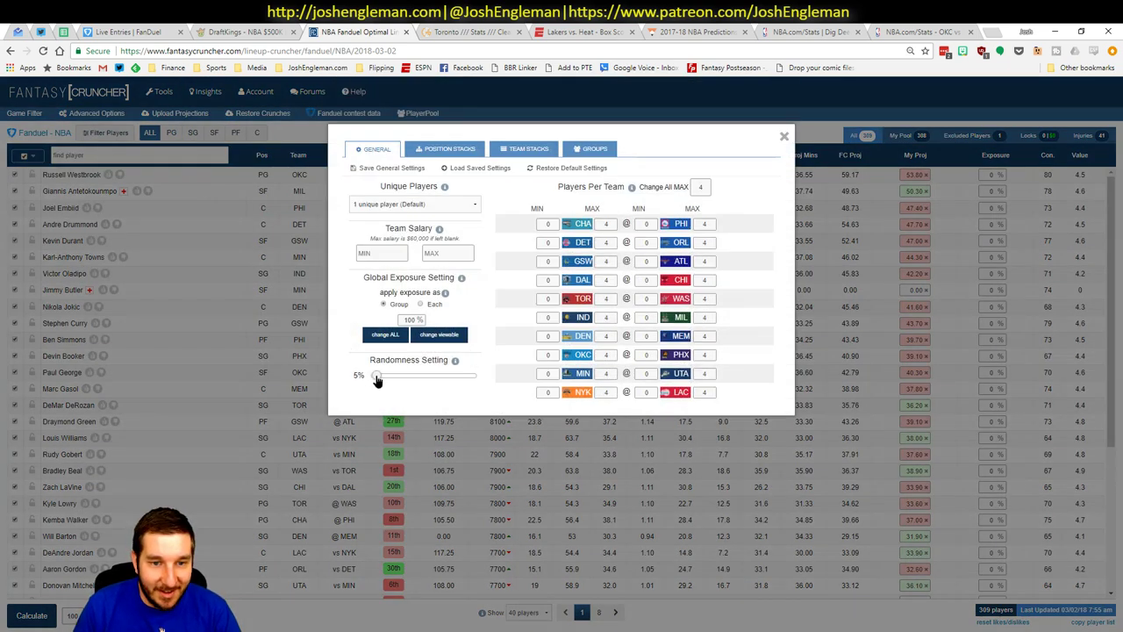
left_click_drag(380, 377, 384, 377)
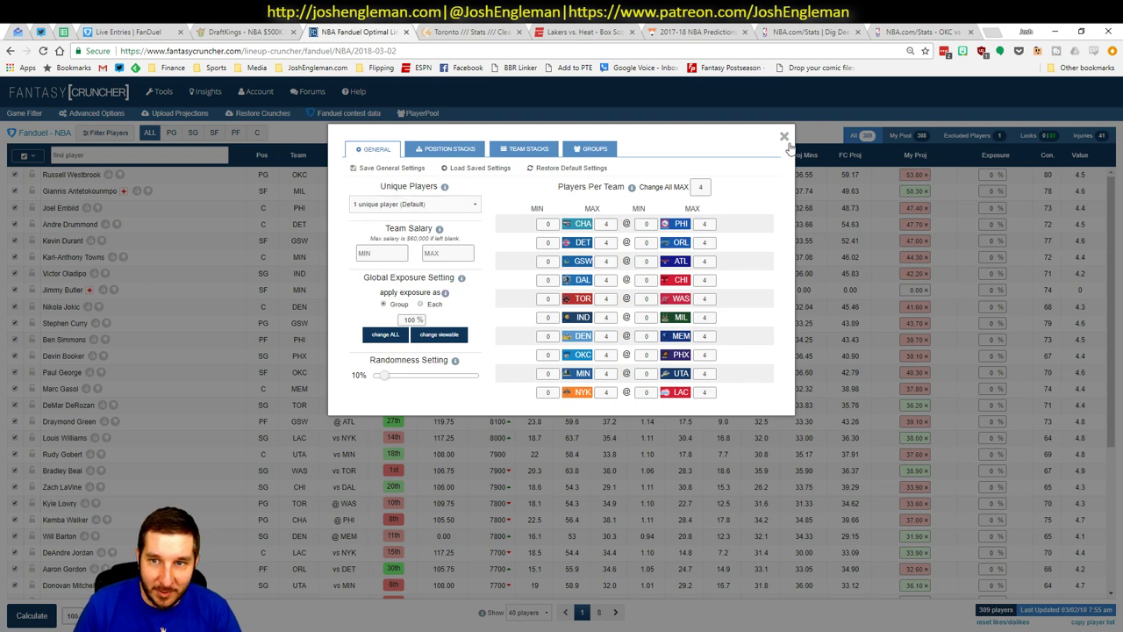
left_click(383, 334)
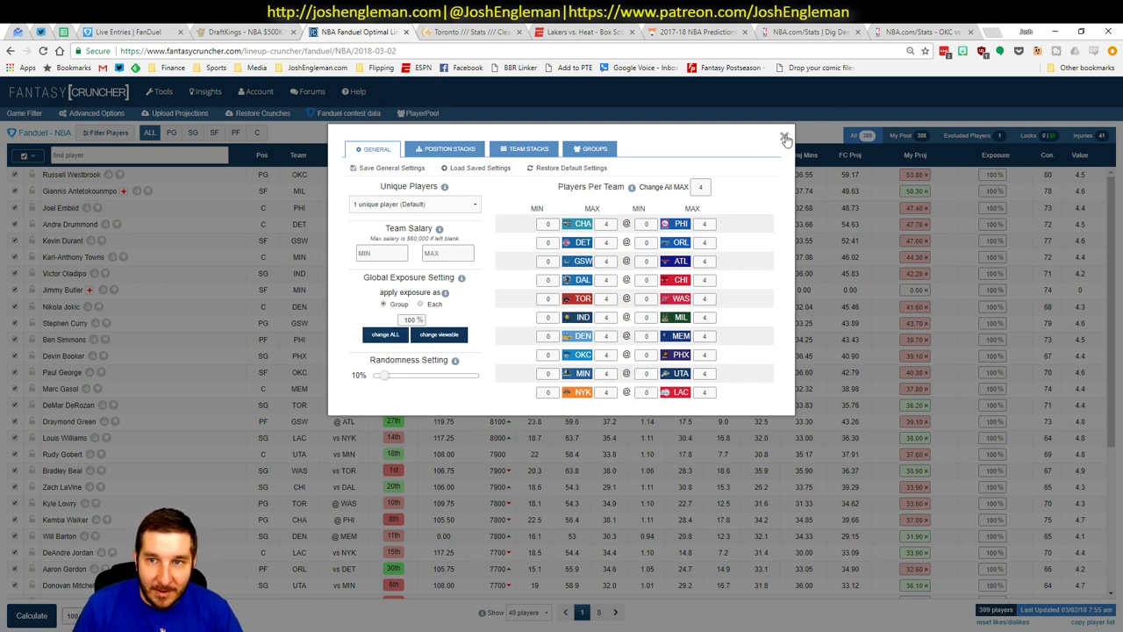
left_click(784, 136)
left_click(31, 616)
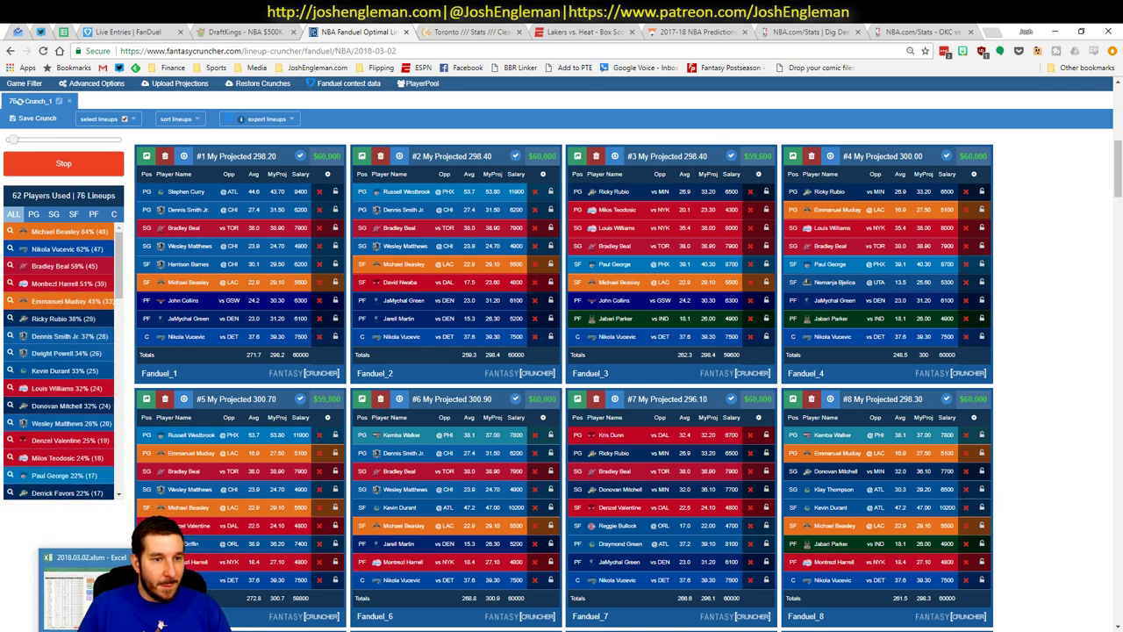
- Filter the calculated lineups to Wesley Matthews and examine the shortlisted players at each position in the Excel projections
key("alt+Tab")
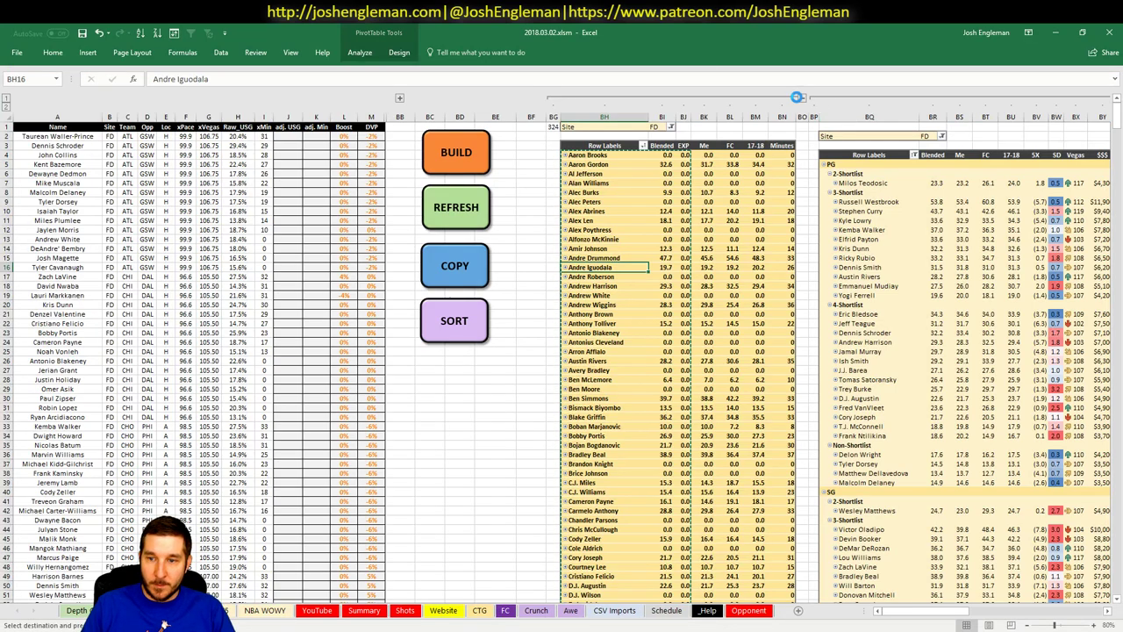
scroll(800, 204, "right", 3)
scroll(800, 204, "down", 5)
key("alt+Tab")
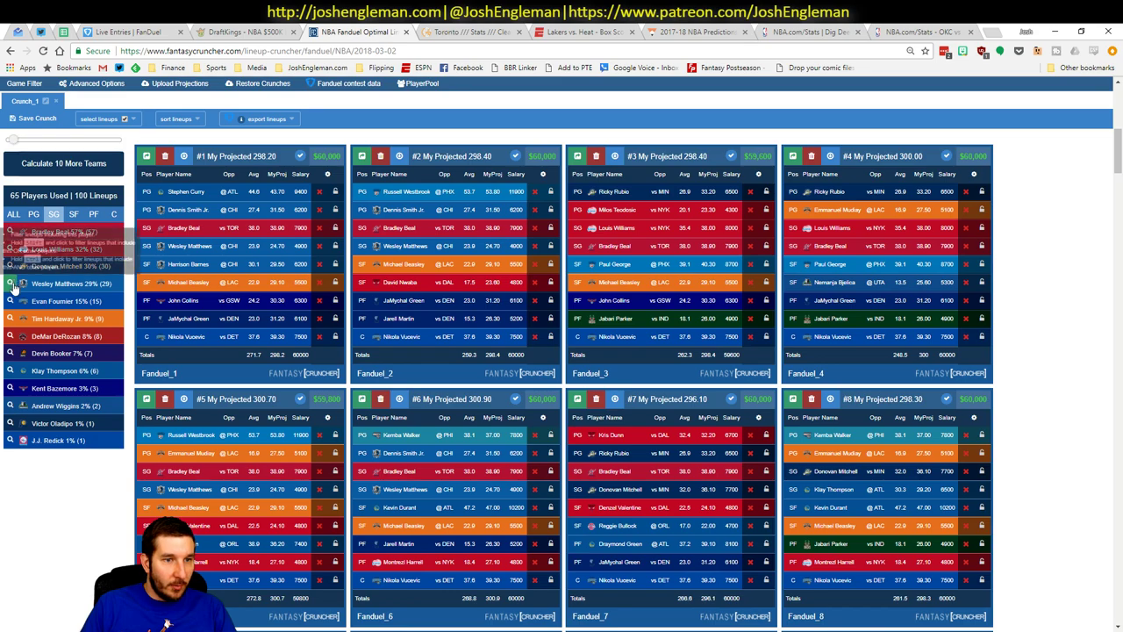
key("alt+Tab")
scroll(808, 251, "down", 9)
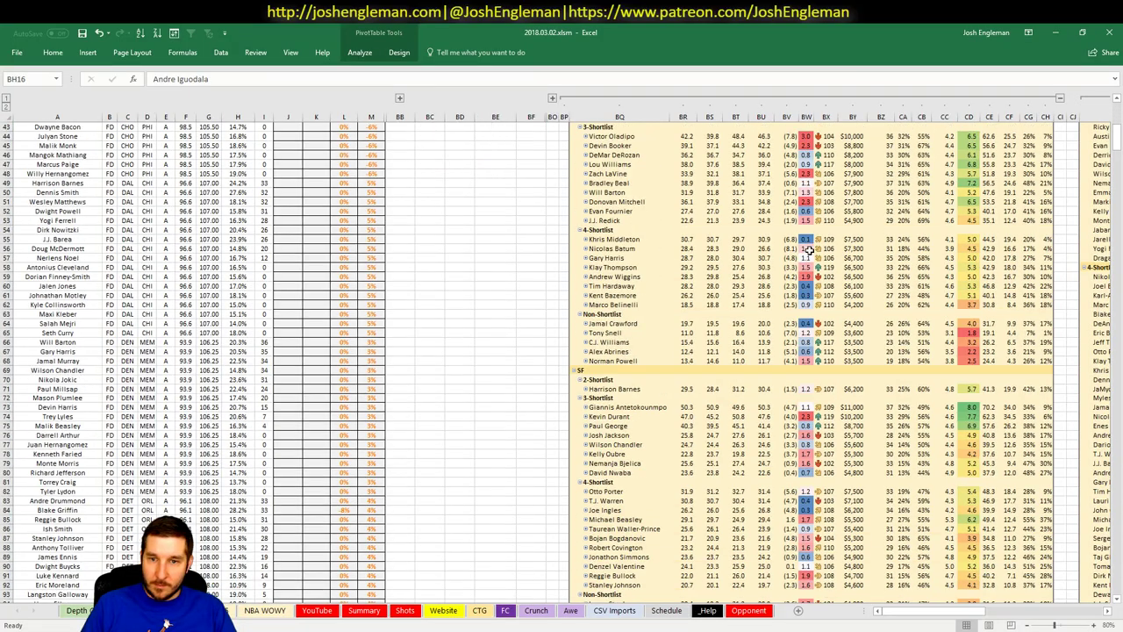
scroll(807, 251, "down", 10)
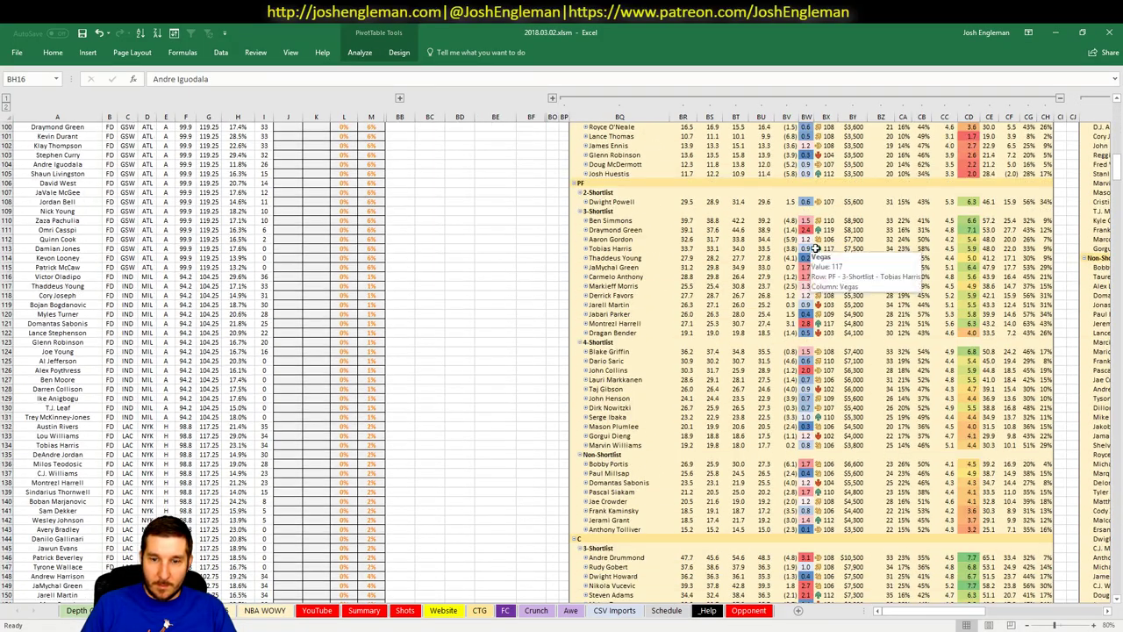
scroll(814, 250, "down", 16)
- Back in FantasyCruncher, narrow the Wesley Matthews lineups to those also containing power forward Dwight Powell and center Nikola Vucevic
key("alt+Tab")
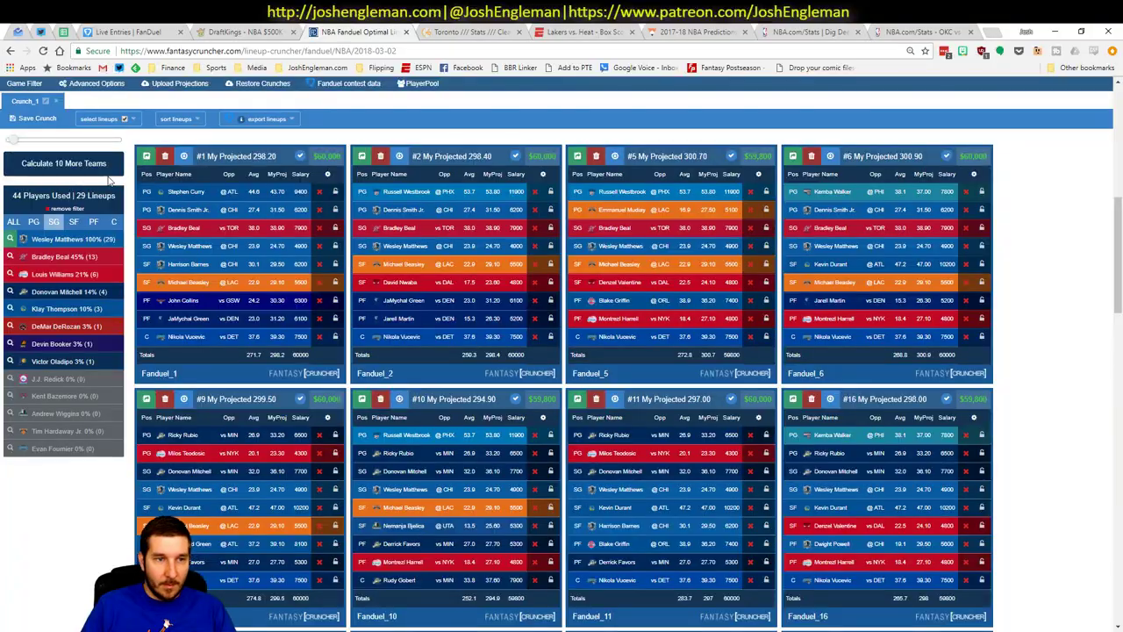
left_click(91, 221)
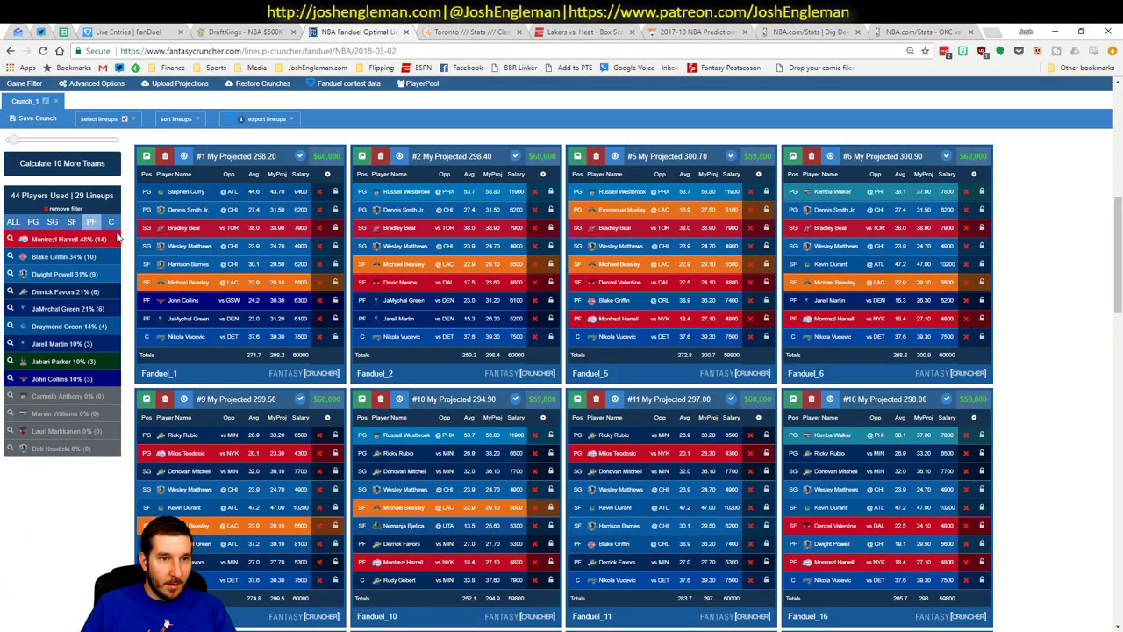
left_click(10, 274)
left_click(112, 223)
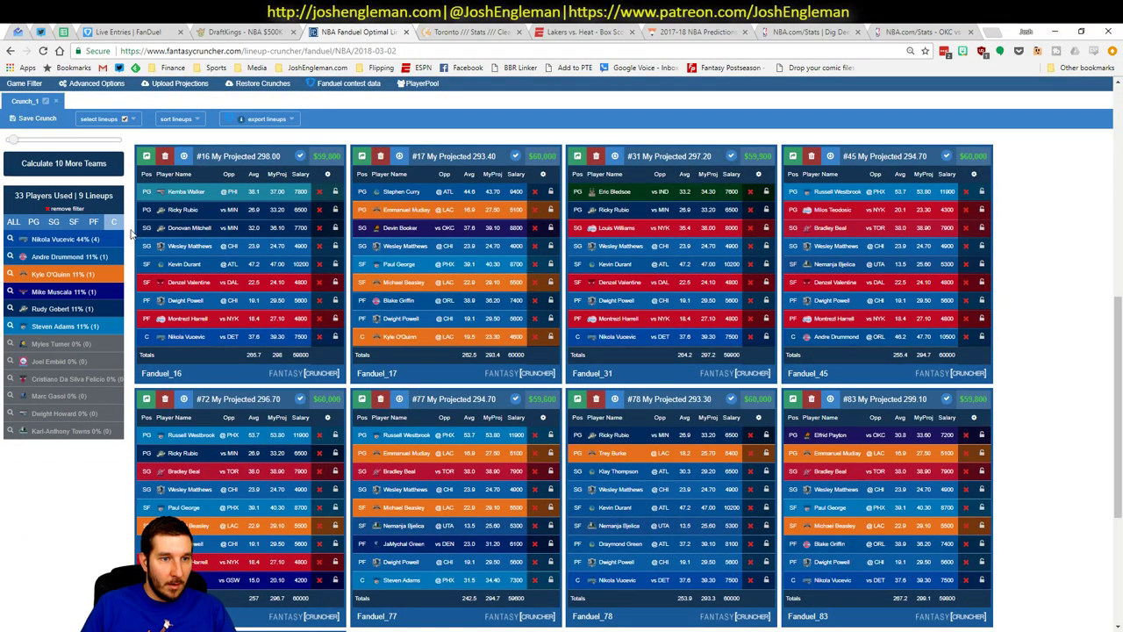
left_click(11, 239)
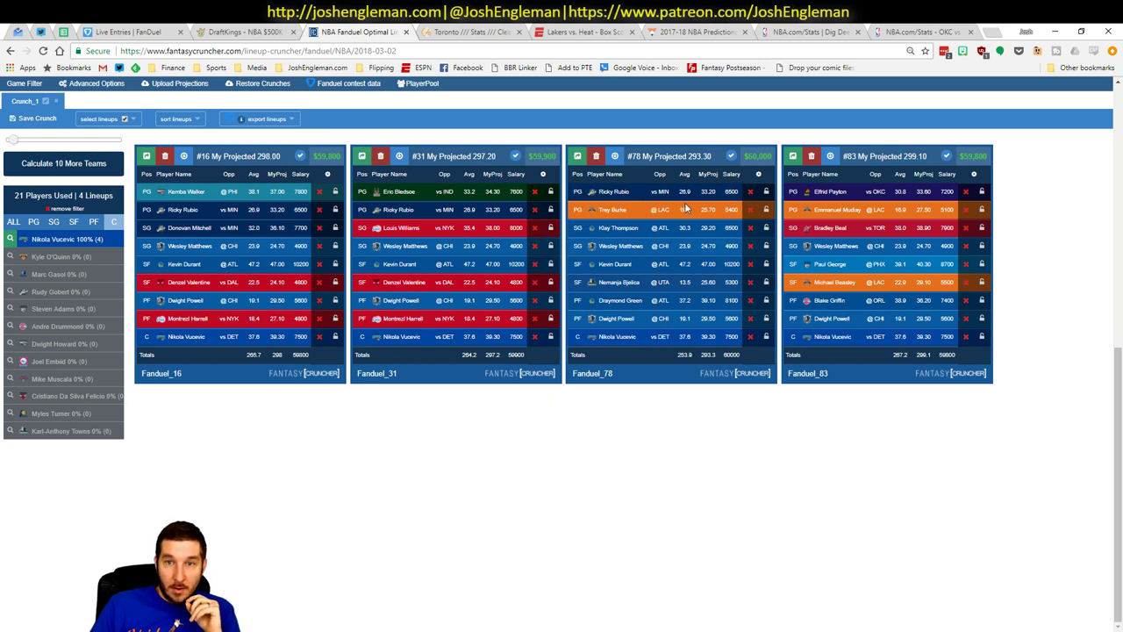
left_click(335, 282)
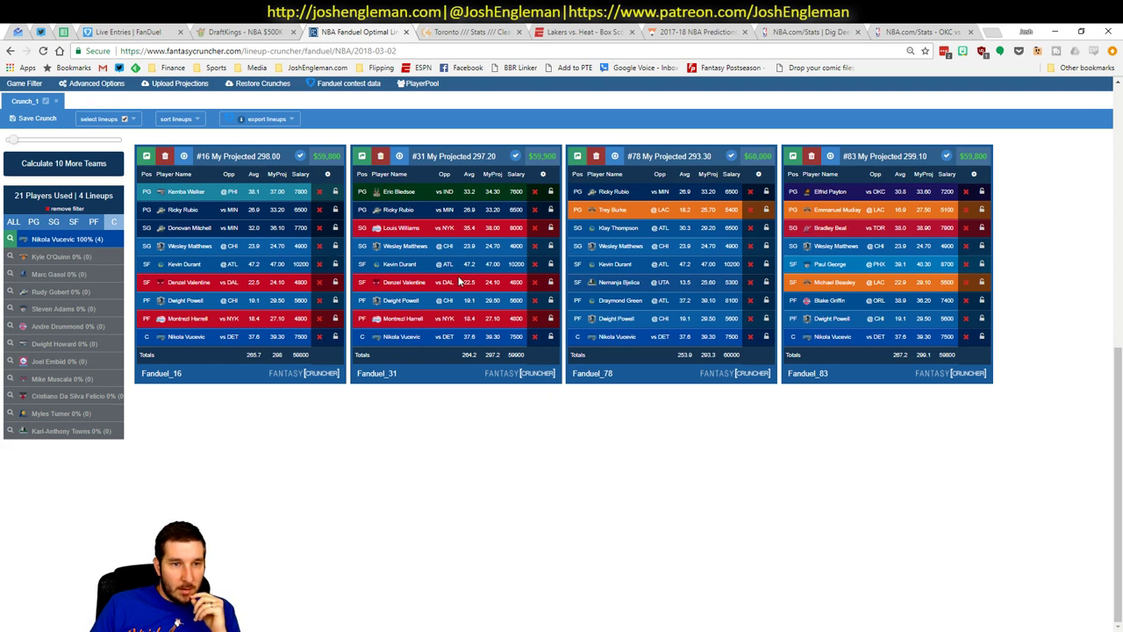
- Remove the Nikola Vucevic filter and view the small forwards and shooting guards used in the filtered lineups
left_click(10, 242)
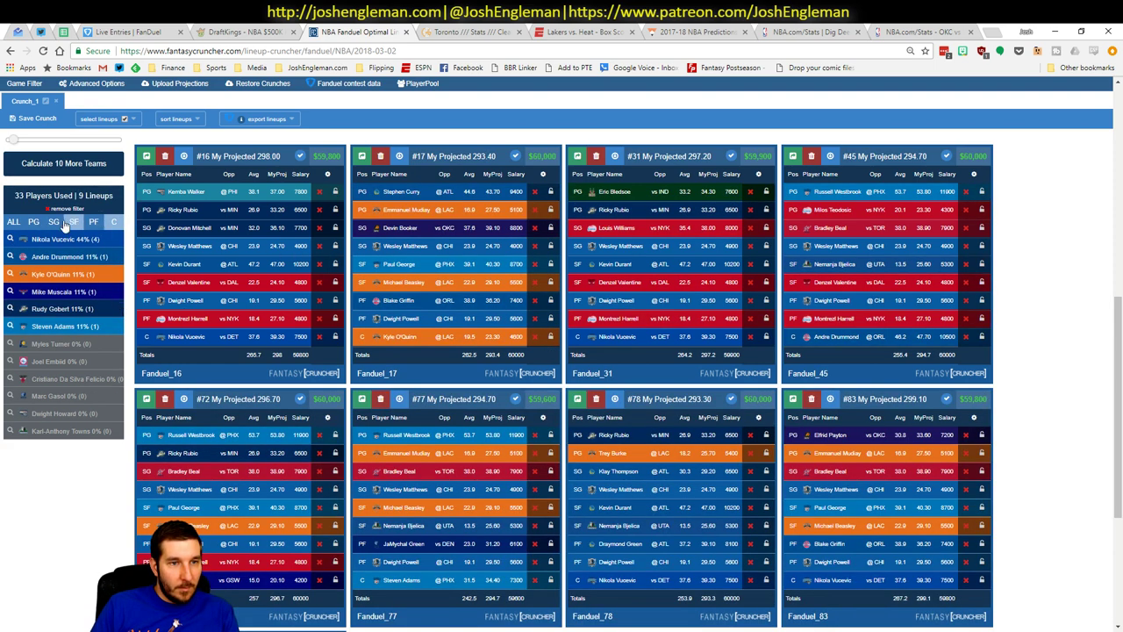
left_click(74, 222)
left_click(53, 222)
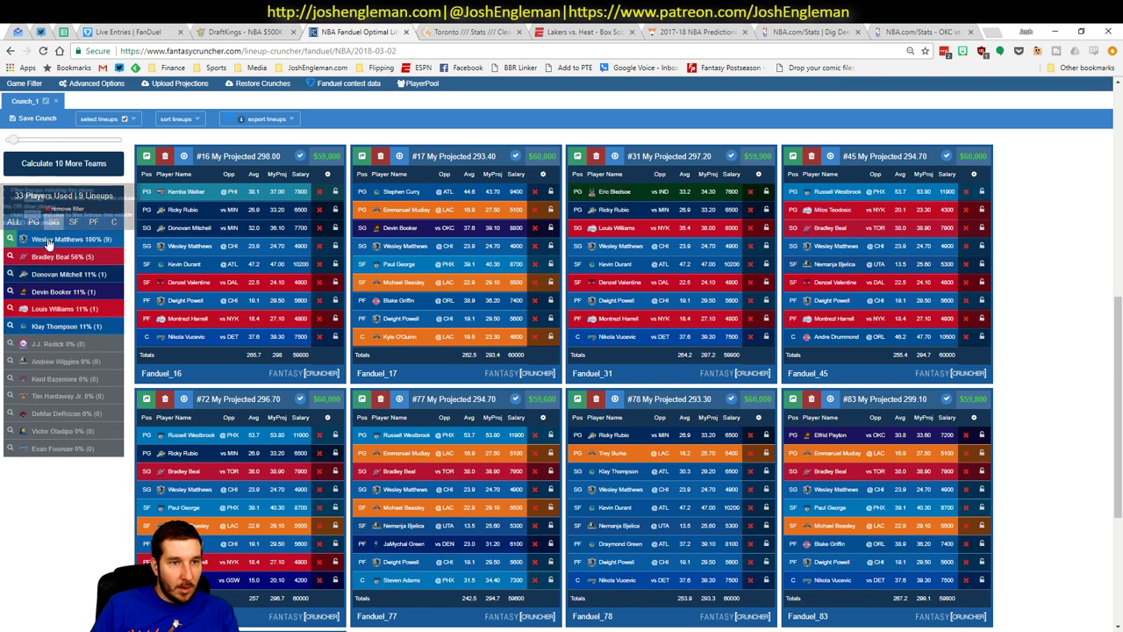
- Remove Wesley Matthews from the lineup filter and narrow the Dwight Powell lineups to those also containing small forward Harrison Barnes
left_click(48, 243)
left_click(74, 222)
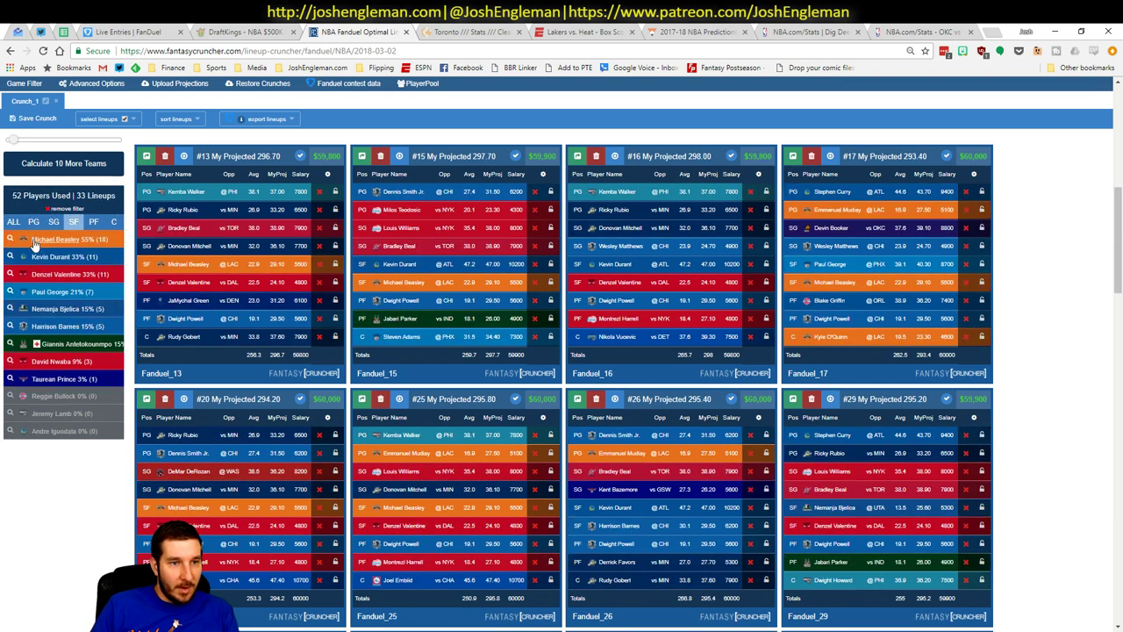
left_click(9, 326)
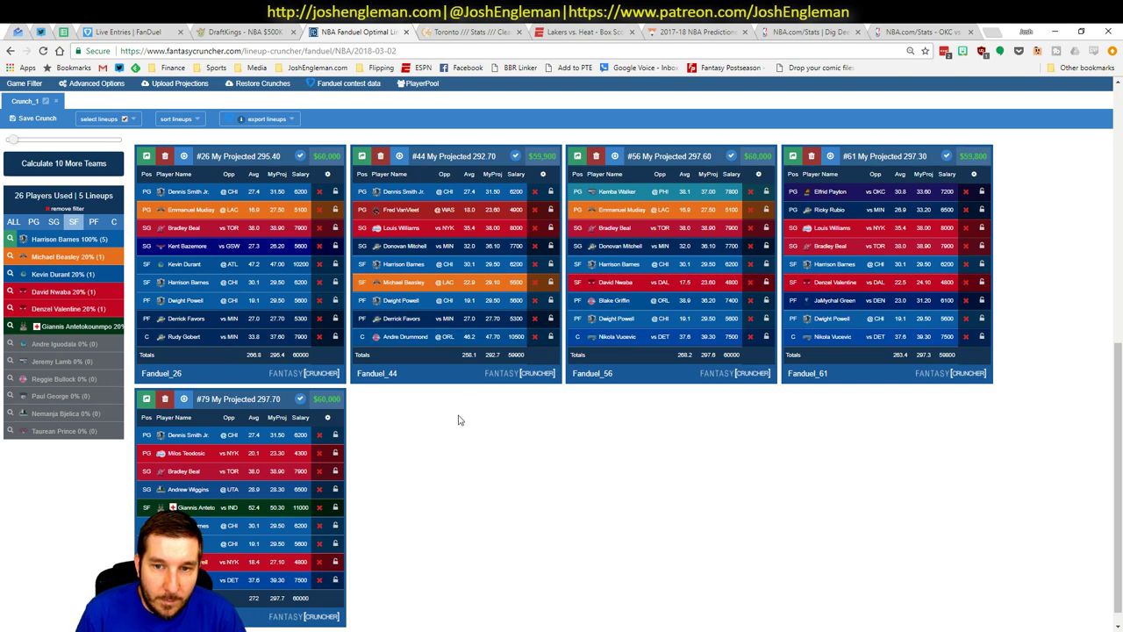
- Open the Lineup Cruncher for the DraftKings NBA slate of 2018-03-02
scroll(459, 418, "up", 10)
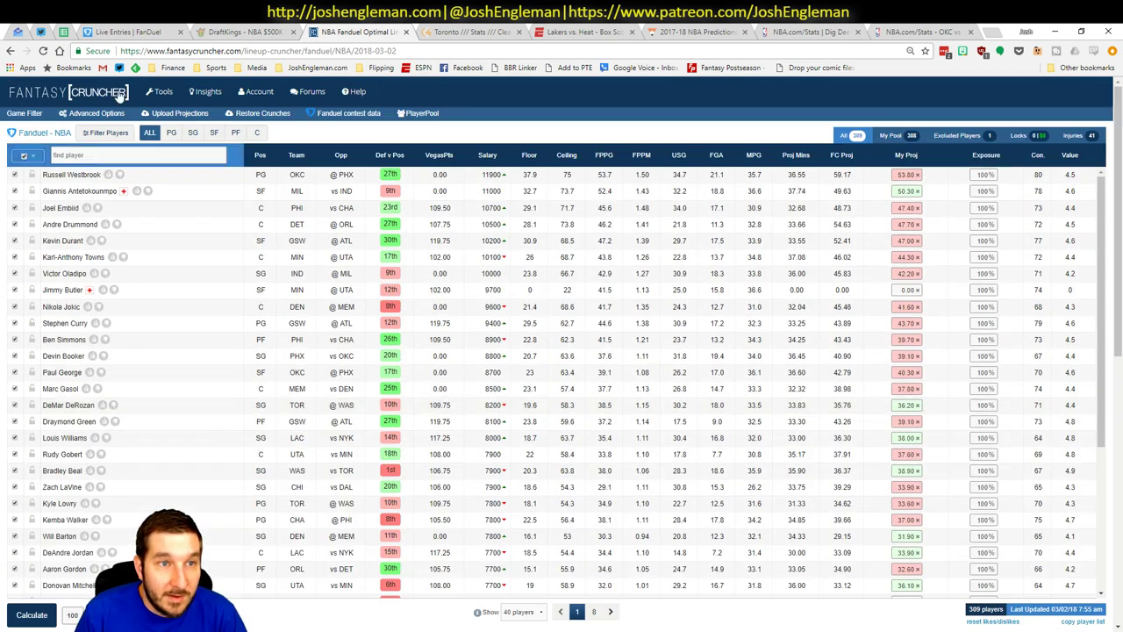
mouse_move(160, 91)
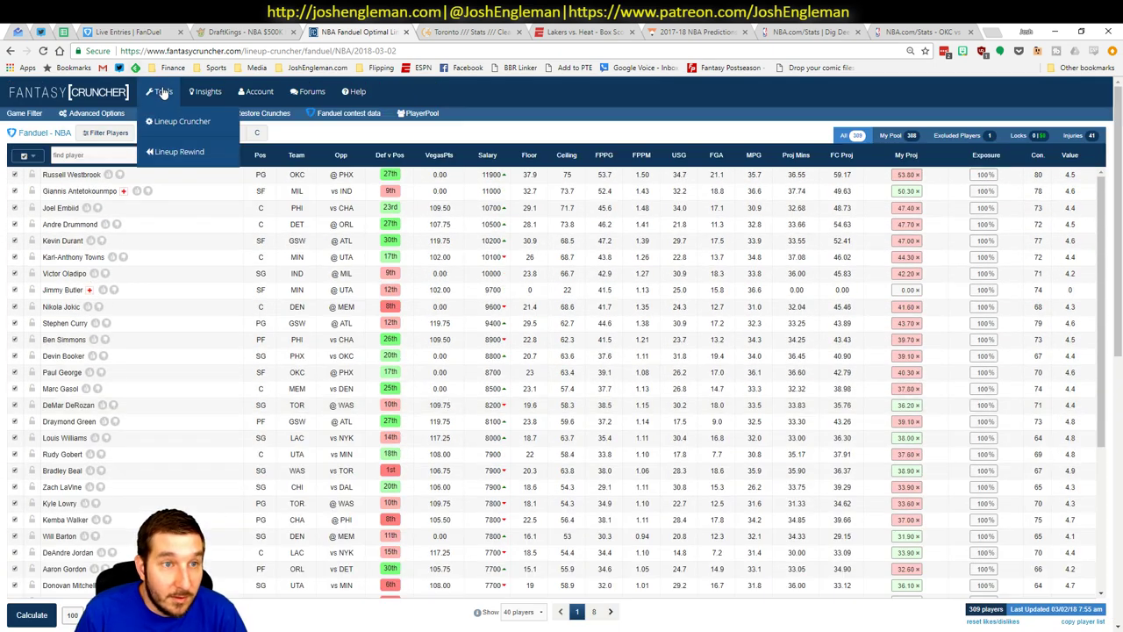
mouse_move(184, 123)
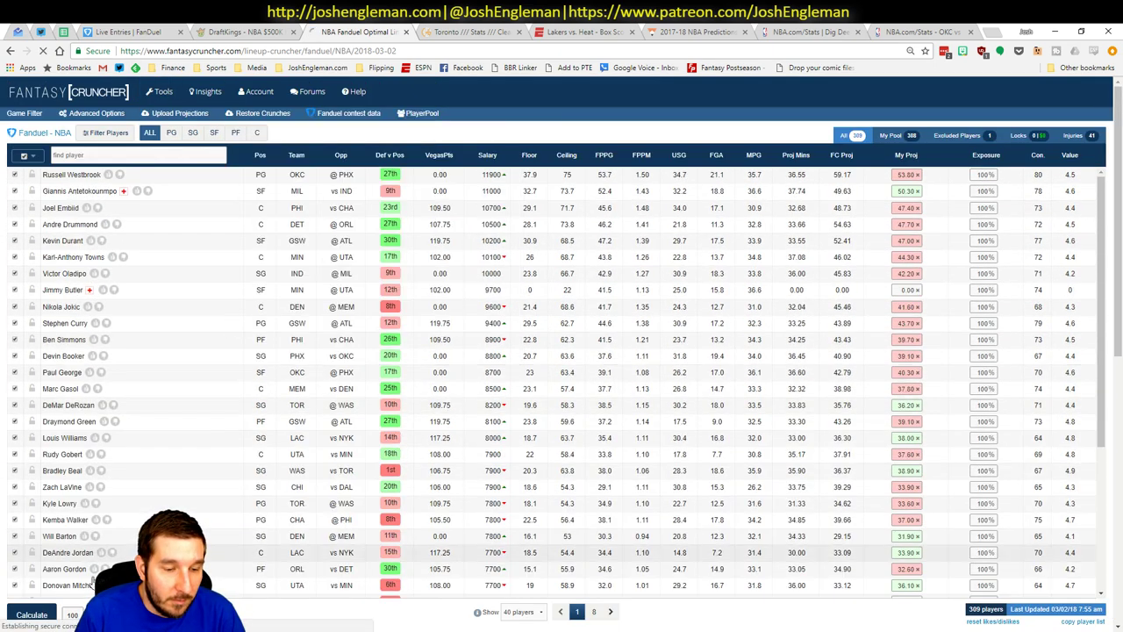
- Switch to Excel, expand the collapsed alphabetical player projection columns and run the Copy macro to copy the projections
key("alt+Tab")
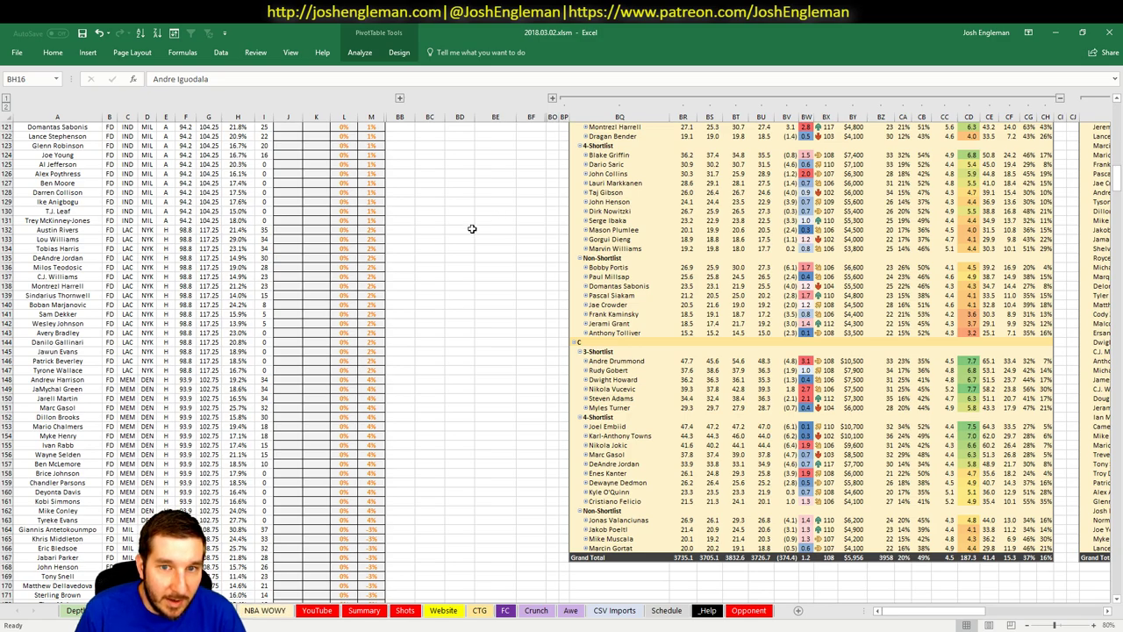
scroll(472, 229, "up", 20)
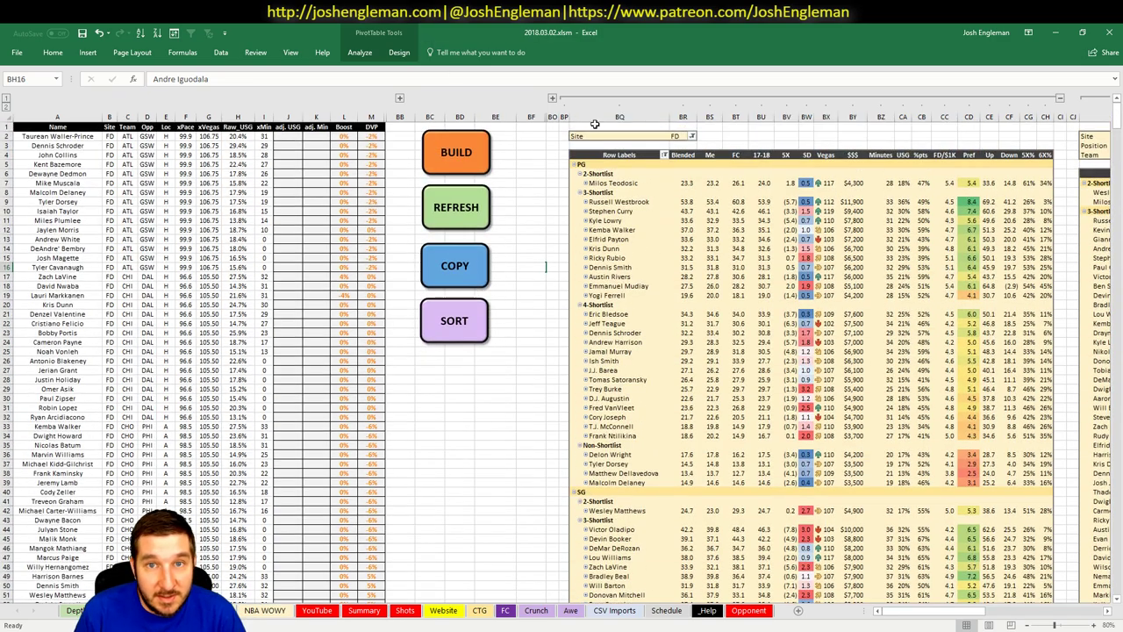
left_click(552, 98)
left_click(454, 255)
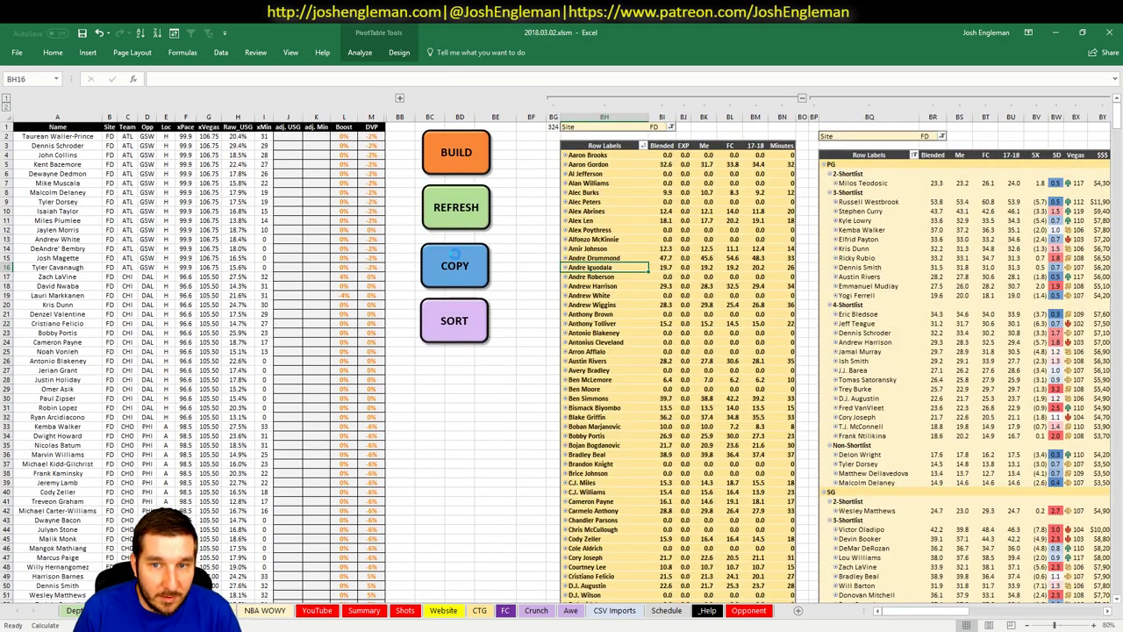
- Back in FantasyCruncher, paste the copied projections into the DraftKings projections table, upload them and dismiss the player errors
key("alt+Tab")
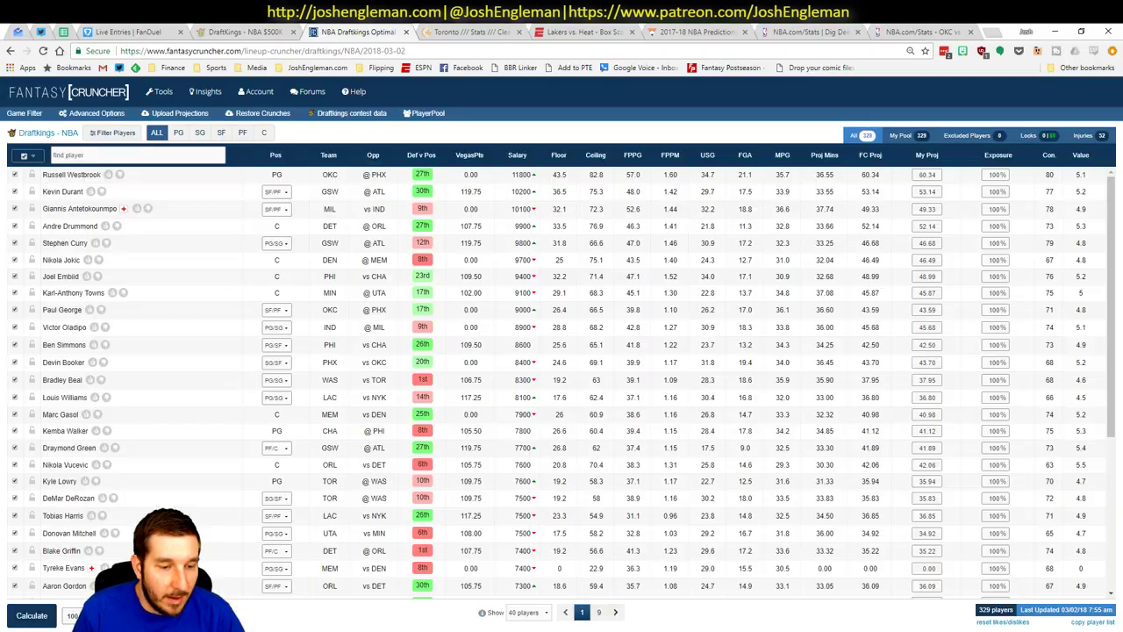
left_click(152, 119)
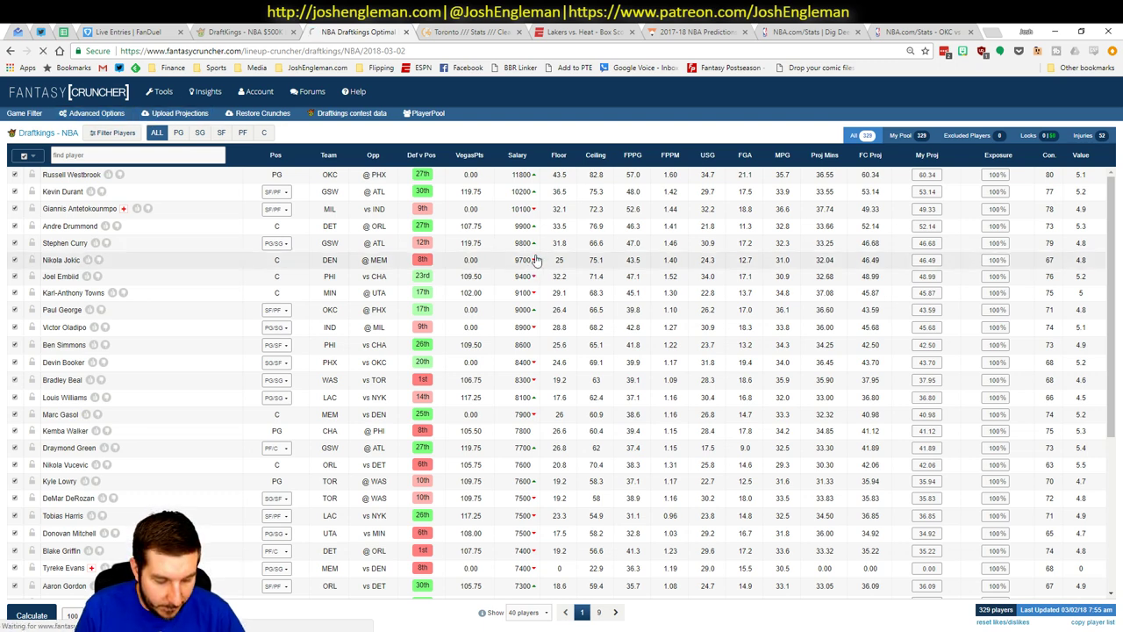
key("ctrl+v")
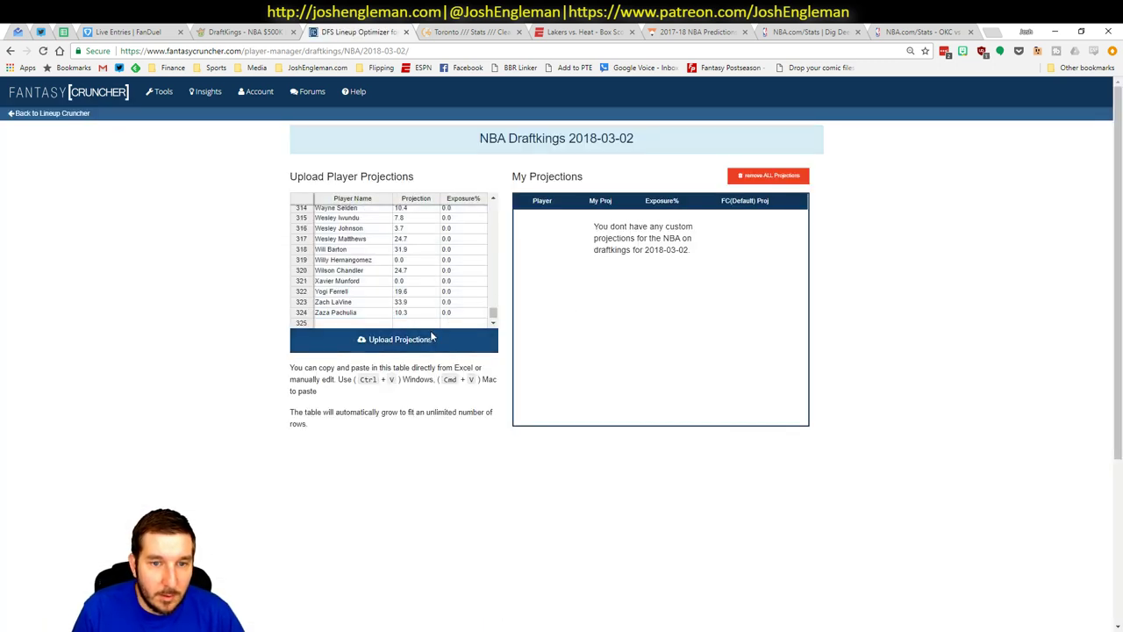
left_click(433, 338)
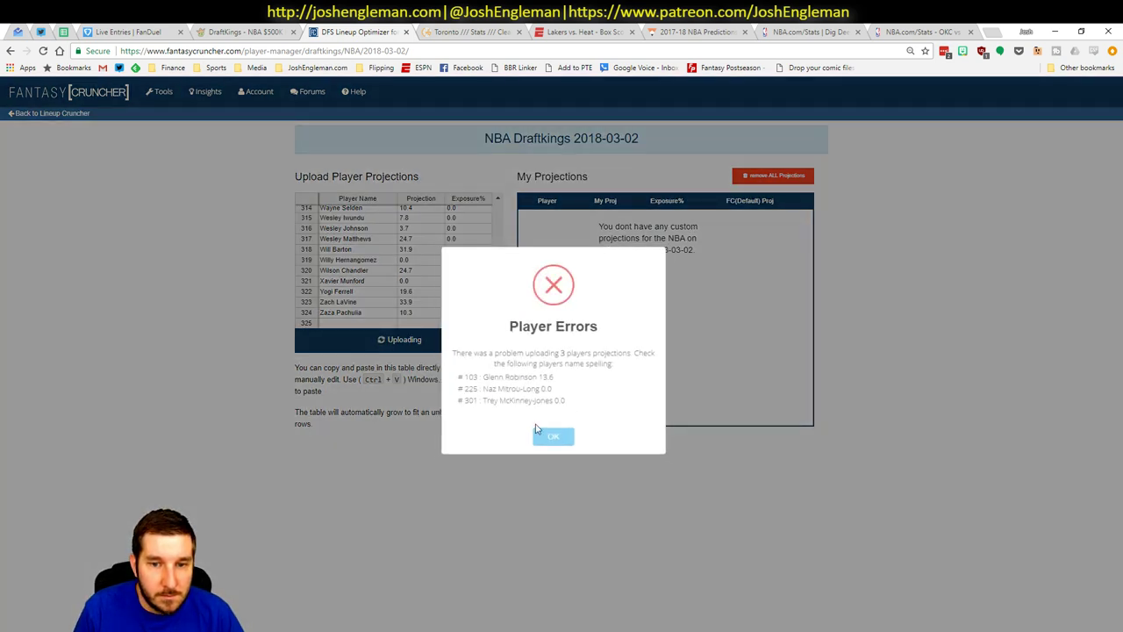
key("Return")
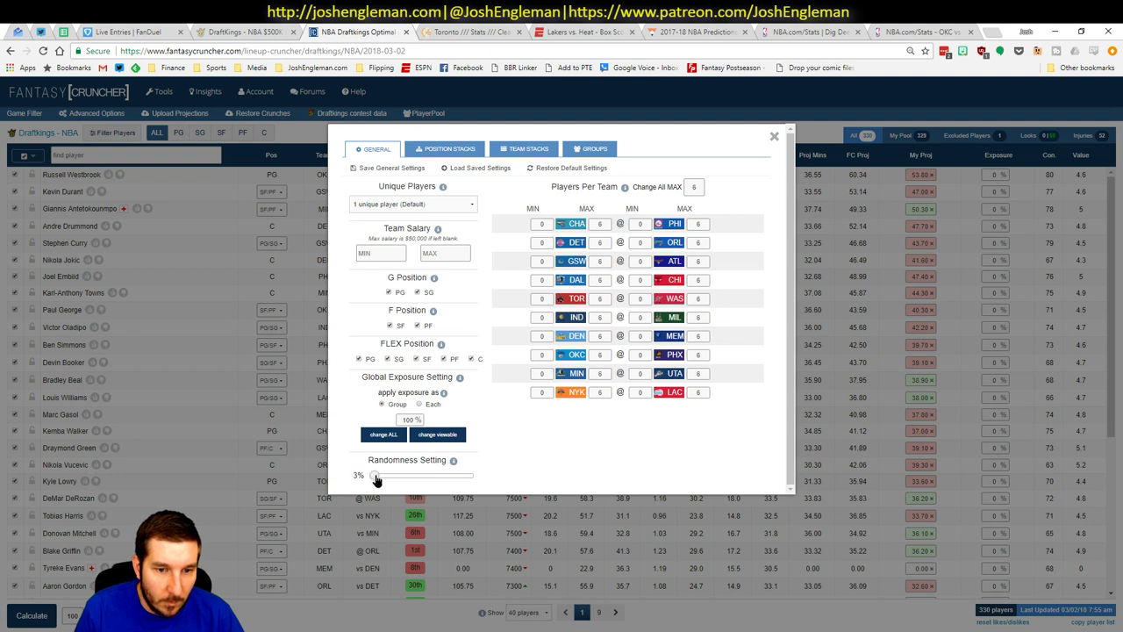
- Set randomness to 10%, apply 100% global exposure to all players and calculate 100 DraftKings lineups
left_click_drag(376, 477, 384, 479)
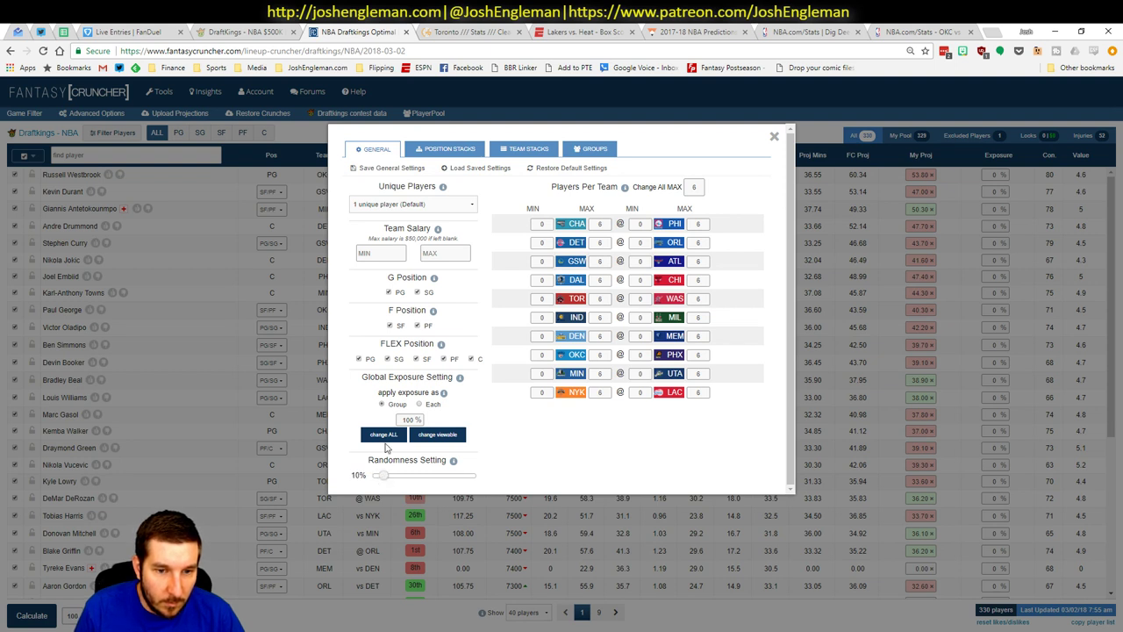
left_click(377, 436)
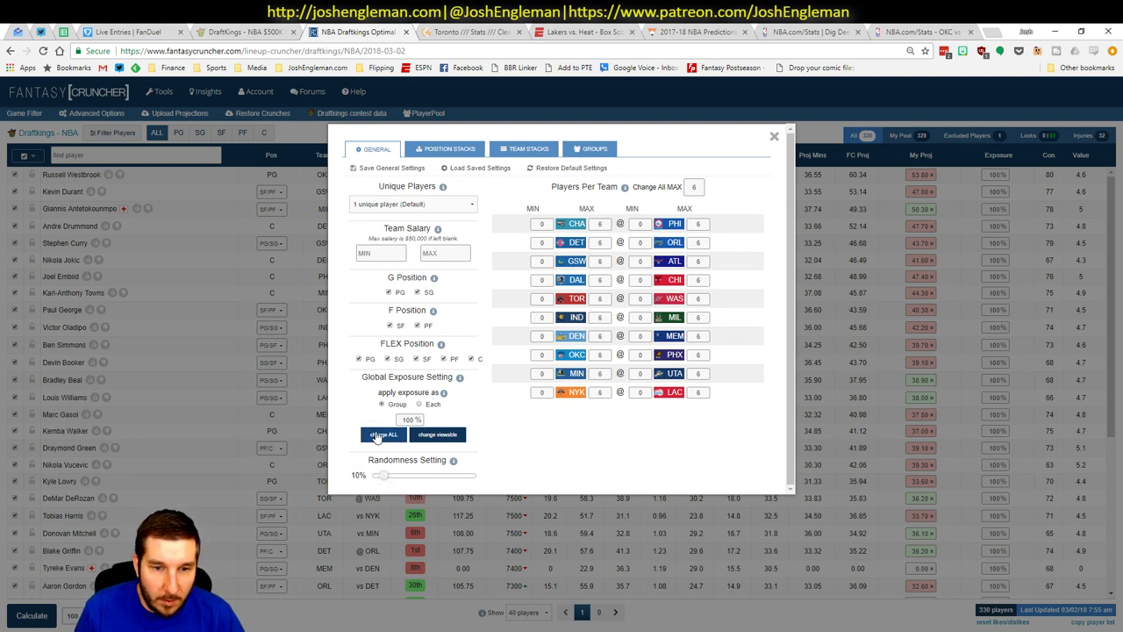
left_click(774, 136)
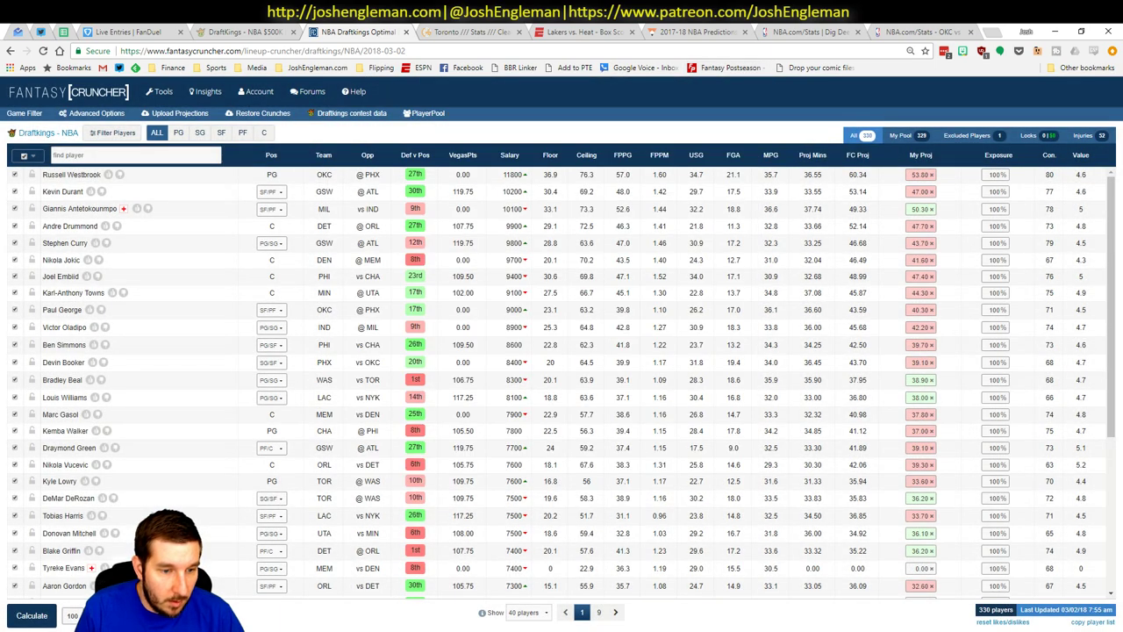
left_click(21, 616)
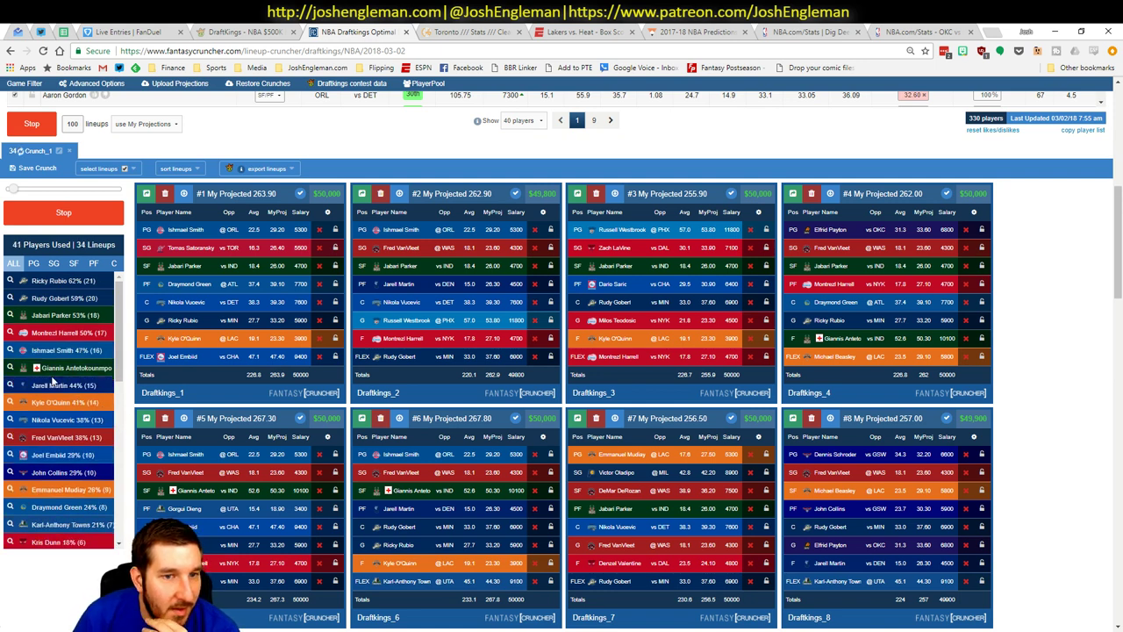
- Sort the calculated DraftKings lineups by My Projected in descending order
left_click(176, 167)
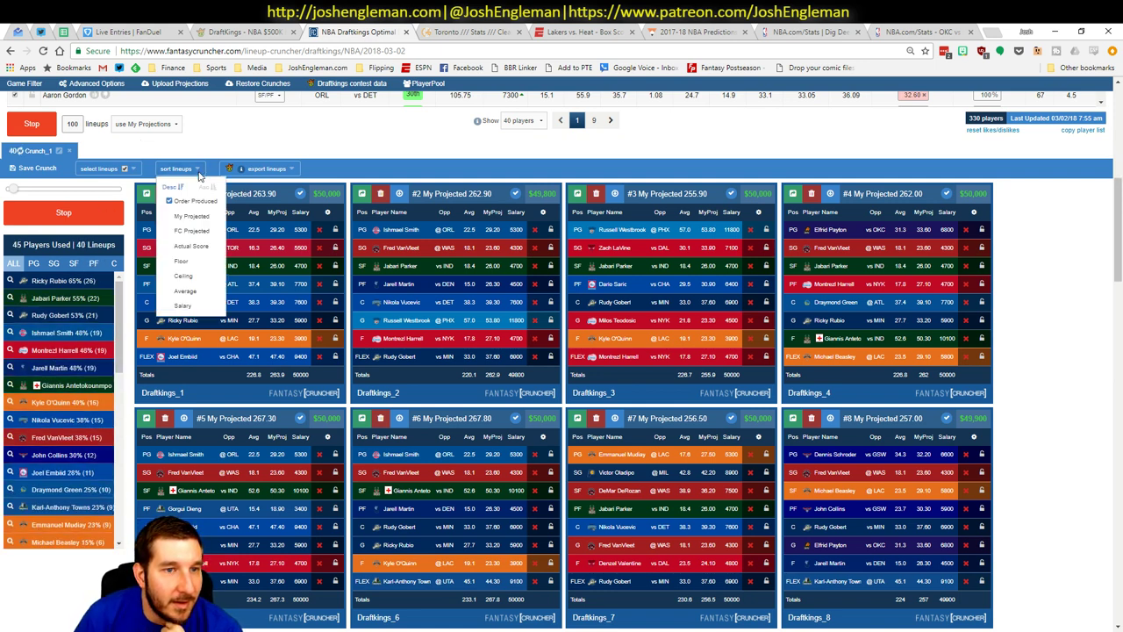
left_click(373, 157)
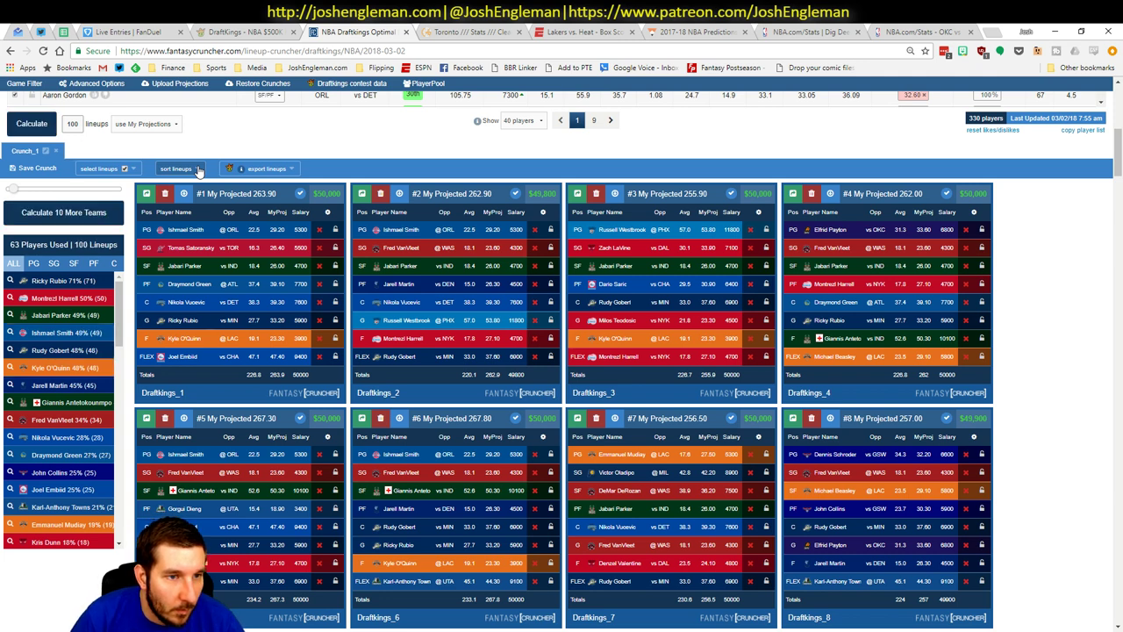
left_click(196, 169)
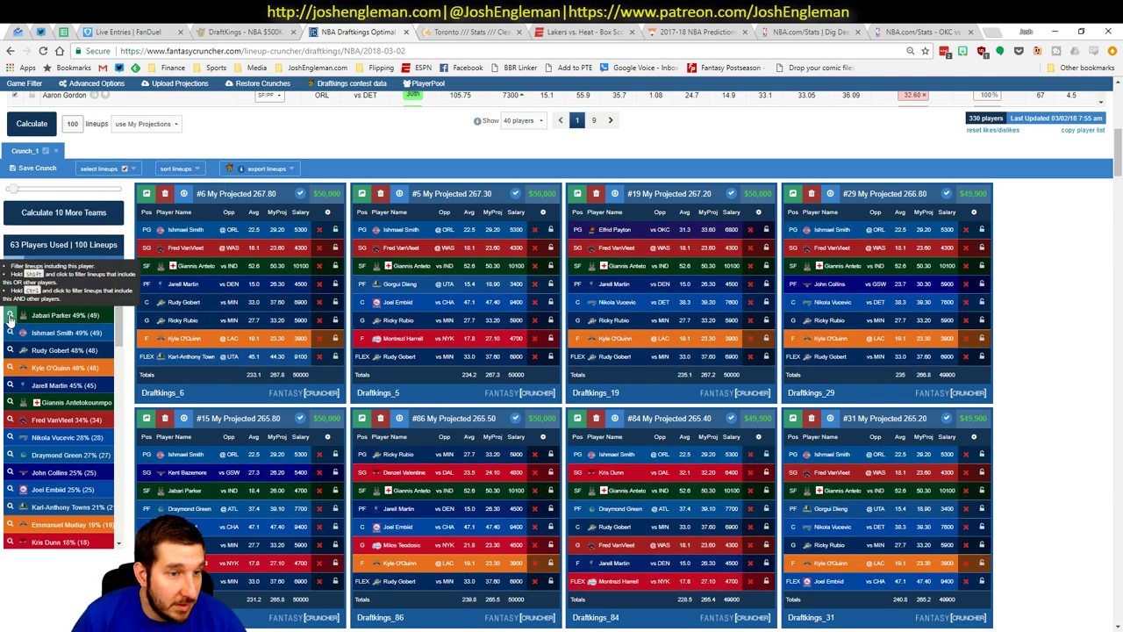
- Filter the DraftKings lineups to those containing Jabari Parker, Giannis Antetokounmpo and Ricky Rubio
left_click(10, 317)
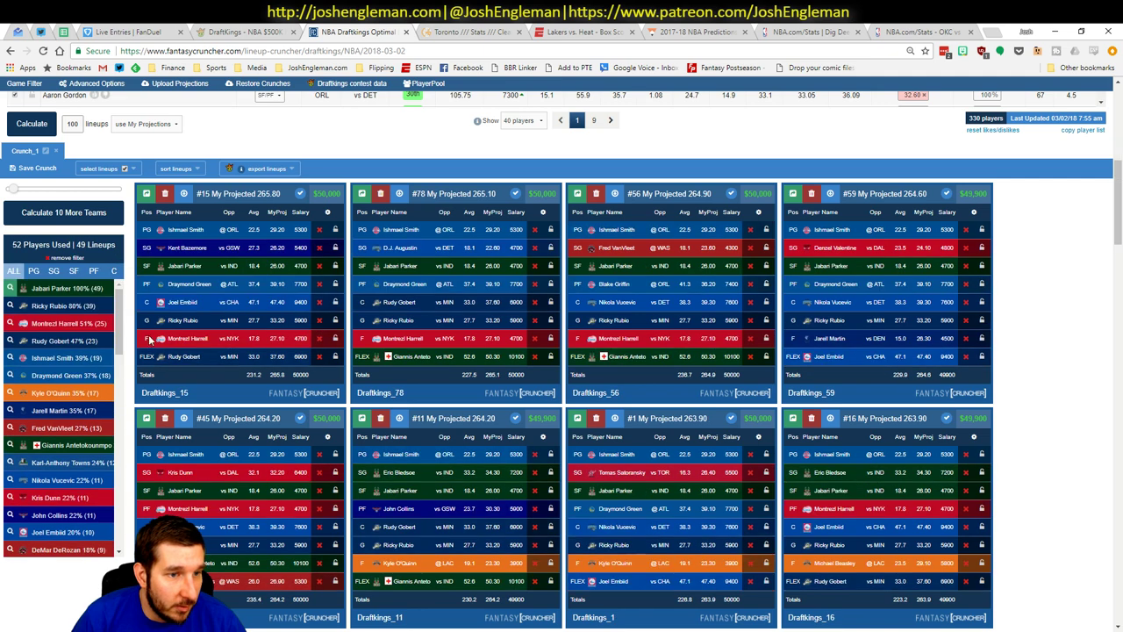
left_click(10, 446)
left_click(10, 323)
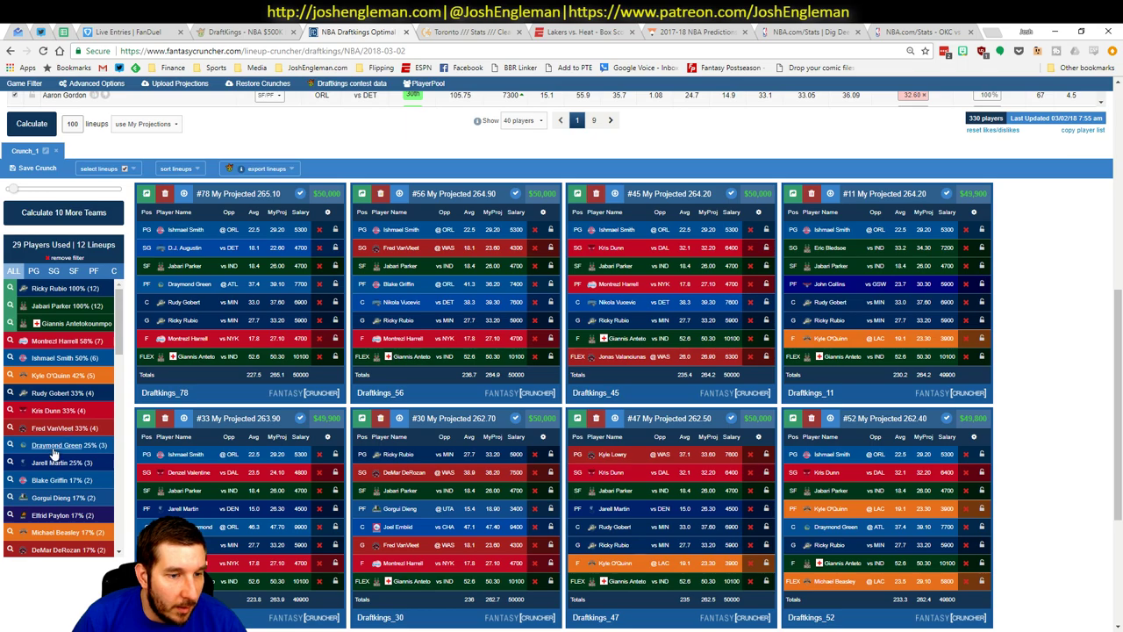
- Look over the DraftKings shortlist projections in Excel and return to the filtered lineups in FantasyCruncher
key("alt+Tab")
scroll(941, 577, "right", 10)
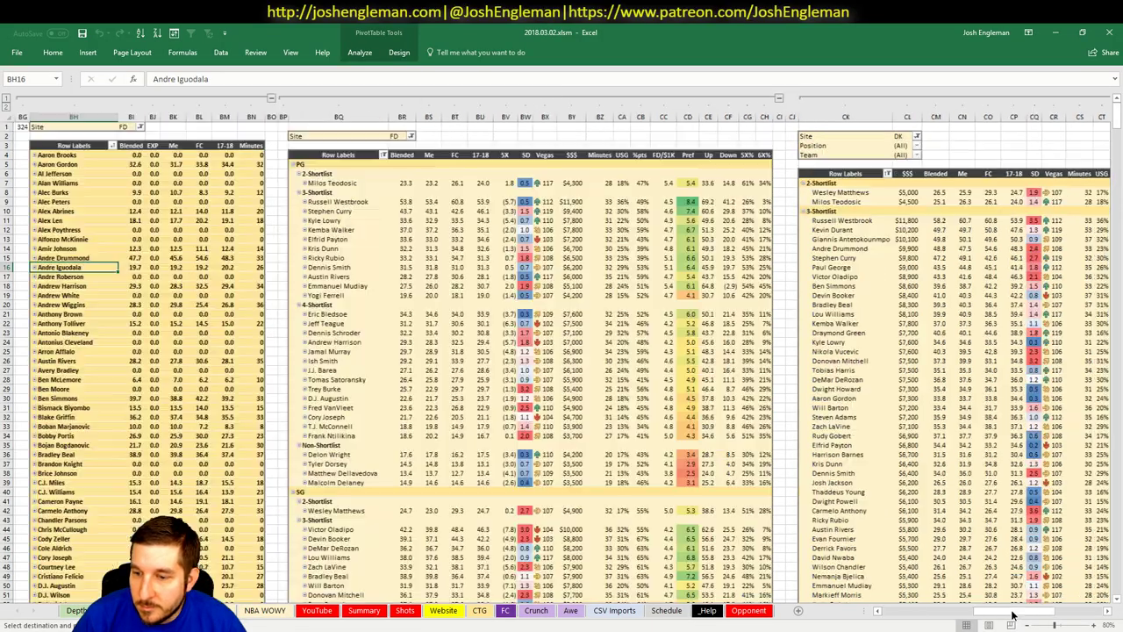
key("alt+Tab")
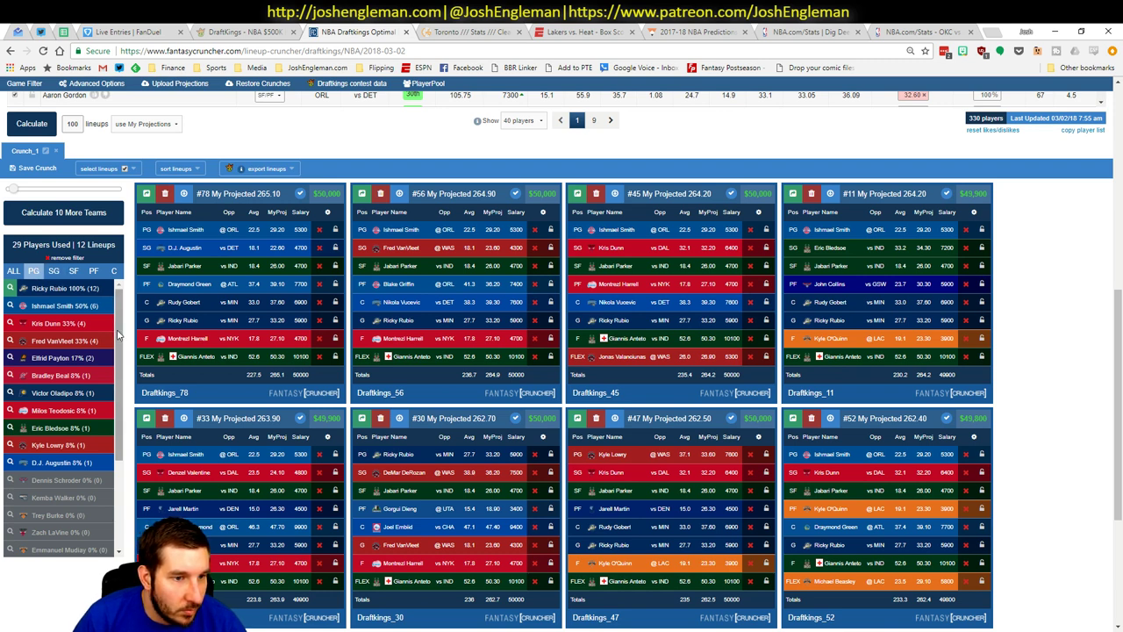
- Review the point guards and shooting guards in the filtered lineups, then remove the filter and list the point guards across all lineups
left_click(29, 272)
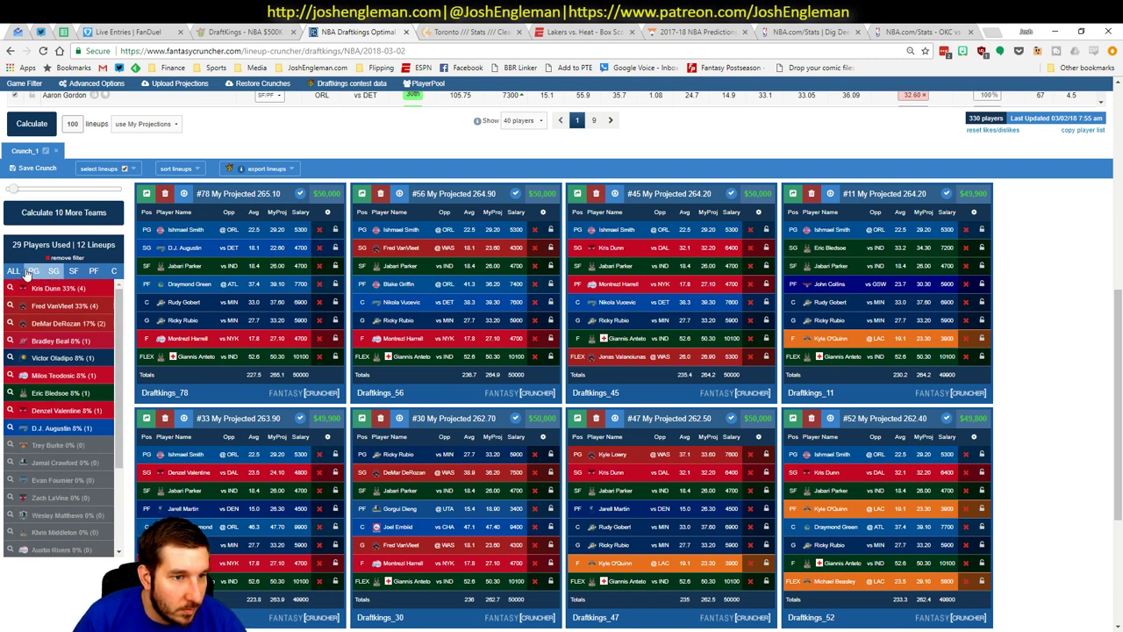
left_click(30, 272)
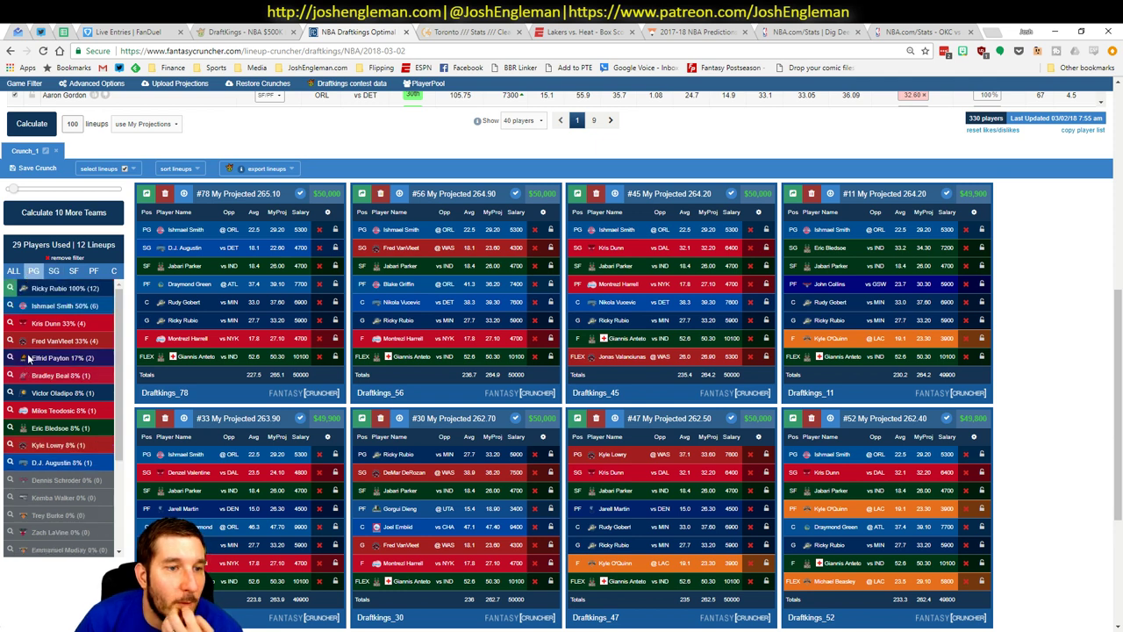
left_click(15, 271)
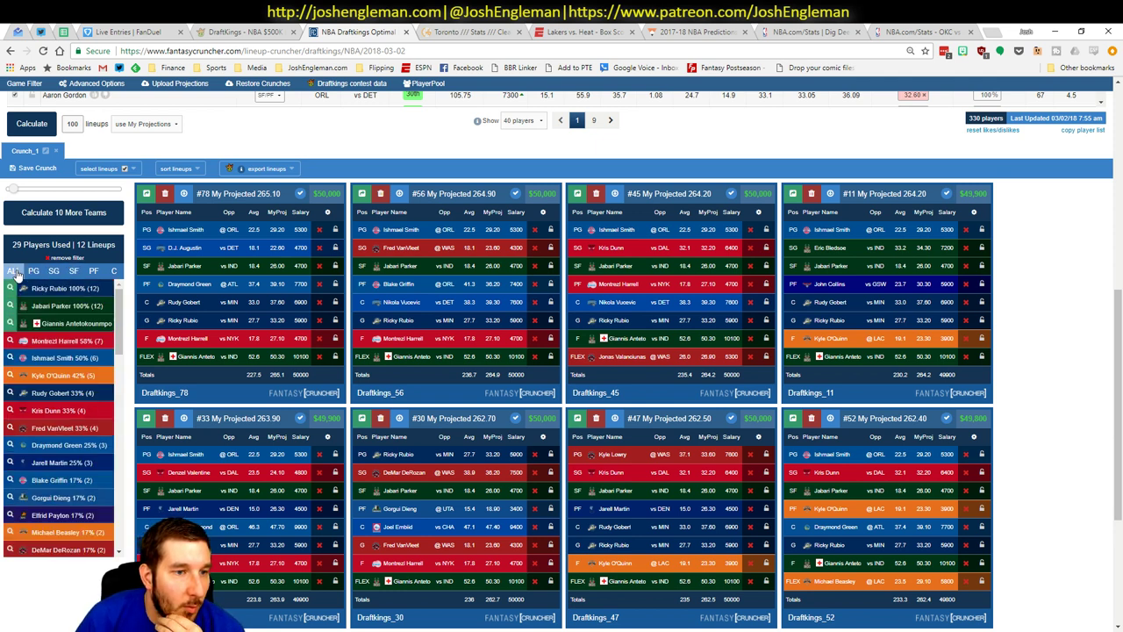
left_click(63, 259)
left_click(33, 265)
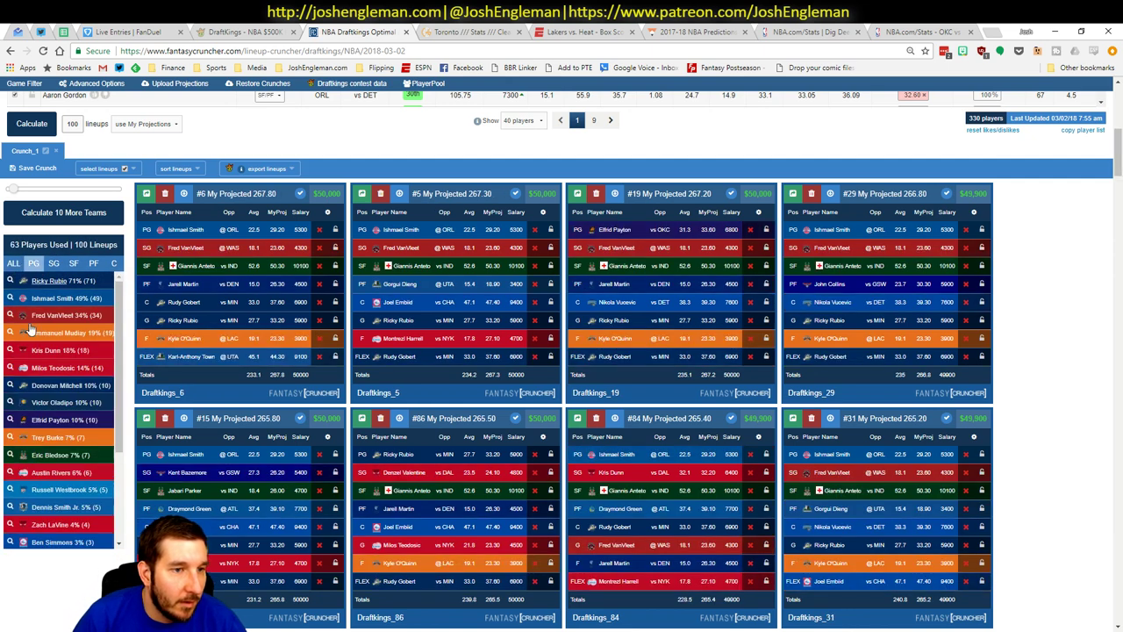